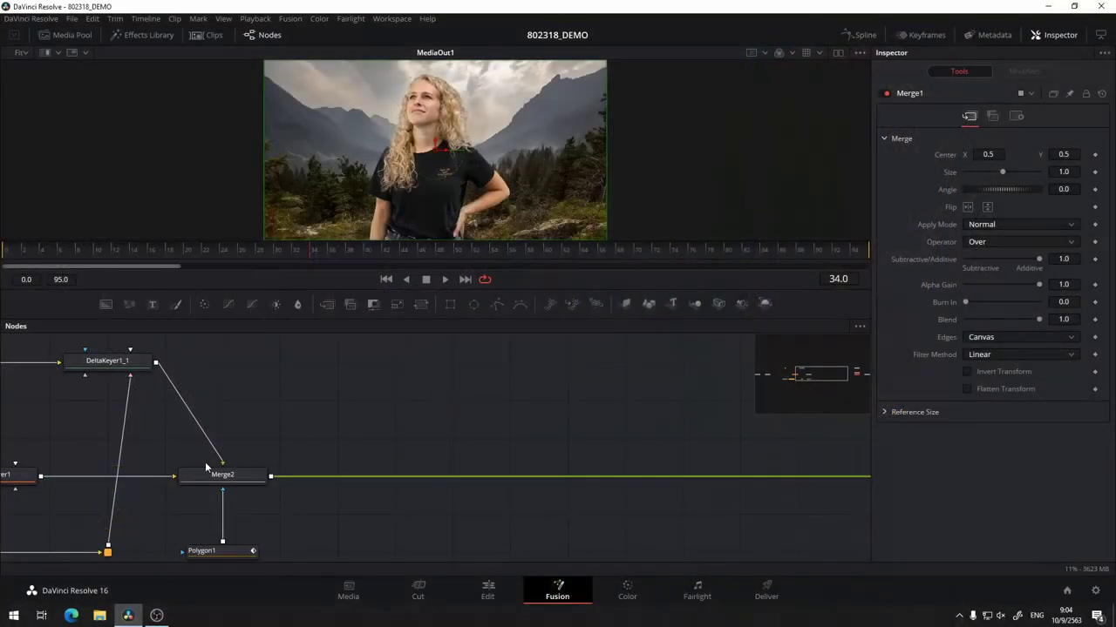
- View Transform1's green-screen plate, then Merge2's keyed output
drag(355, 429, 645, 376)
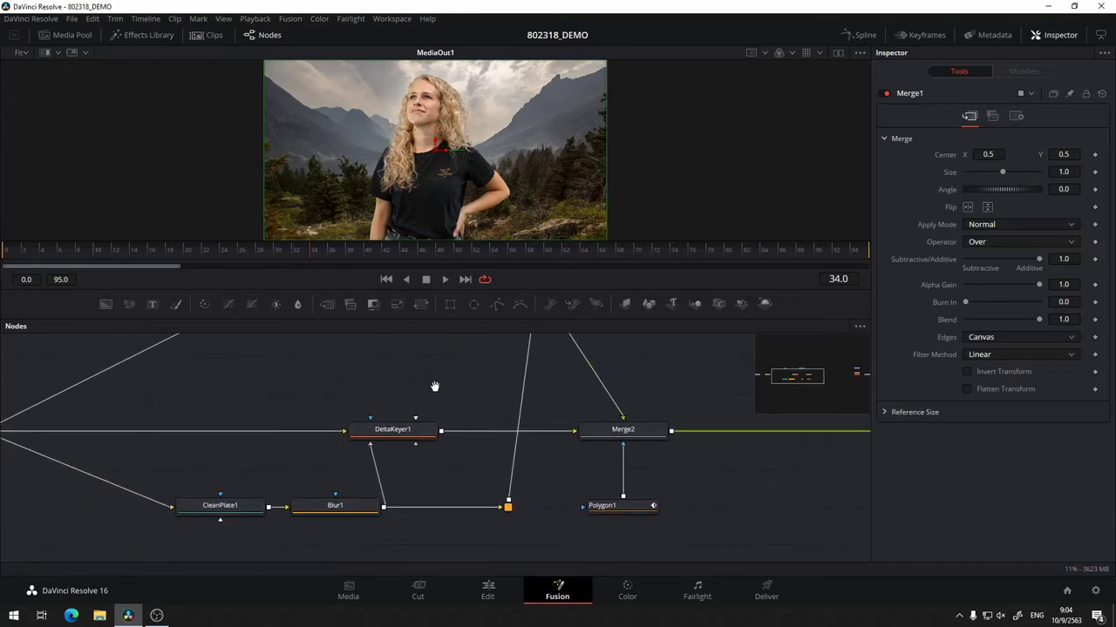
mouse_move(150, 342)
mouse_down()
mouse_move(373, 415)
mouse_move(485, 423)
mouse_up()
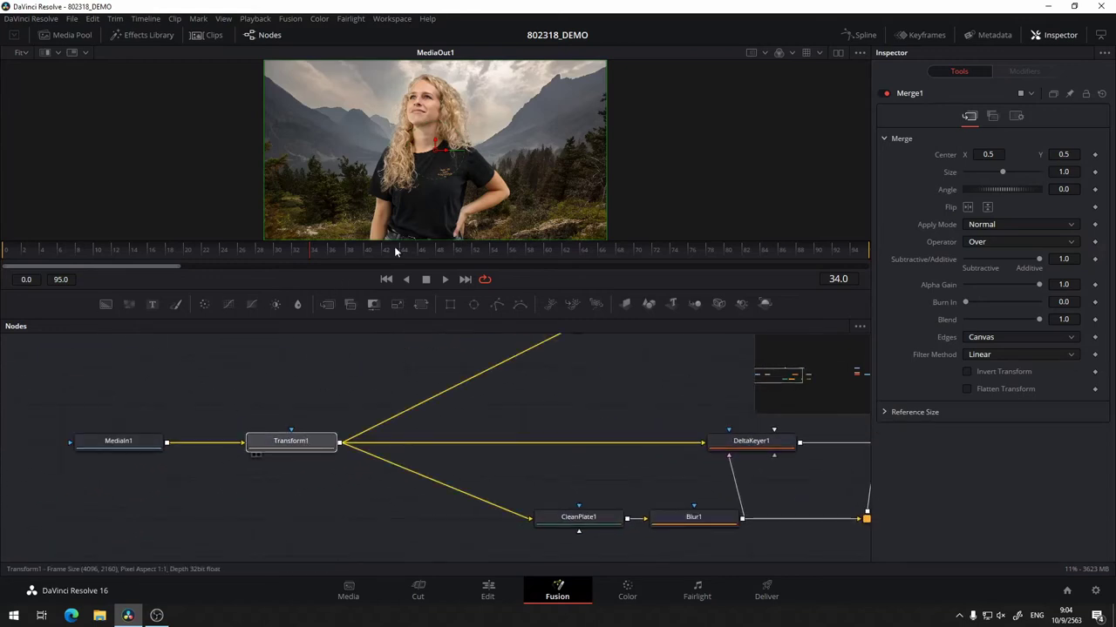
key(1)
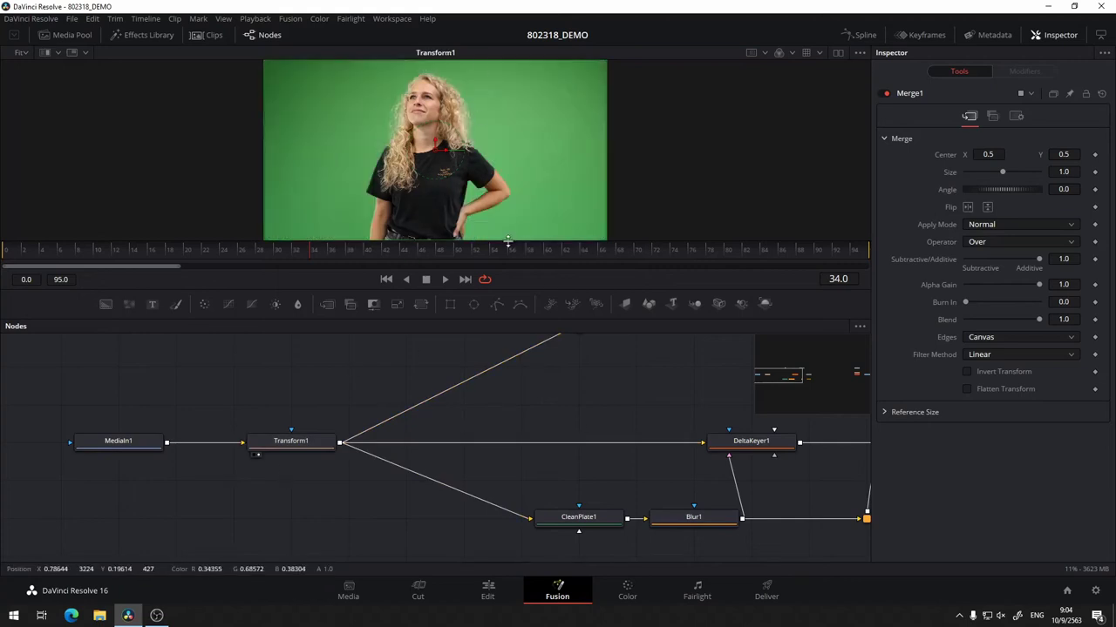
drag(677, 387, 2, 465)
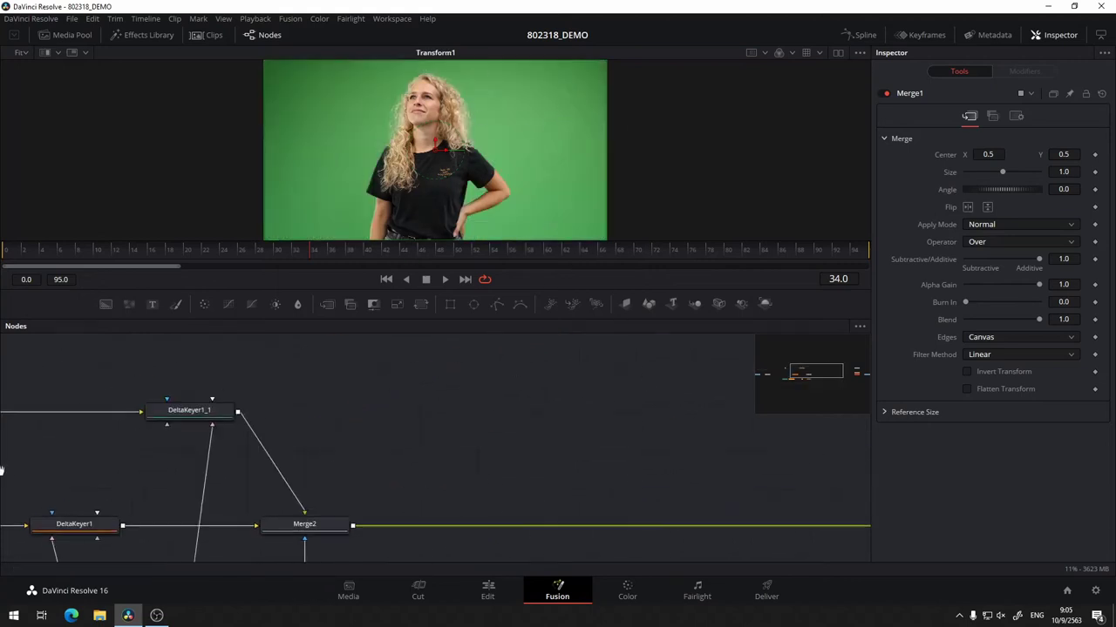
drag(326, 473, 403, 417)
key(1)
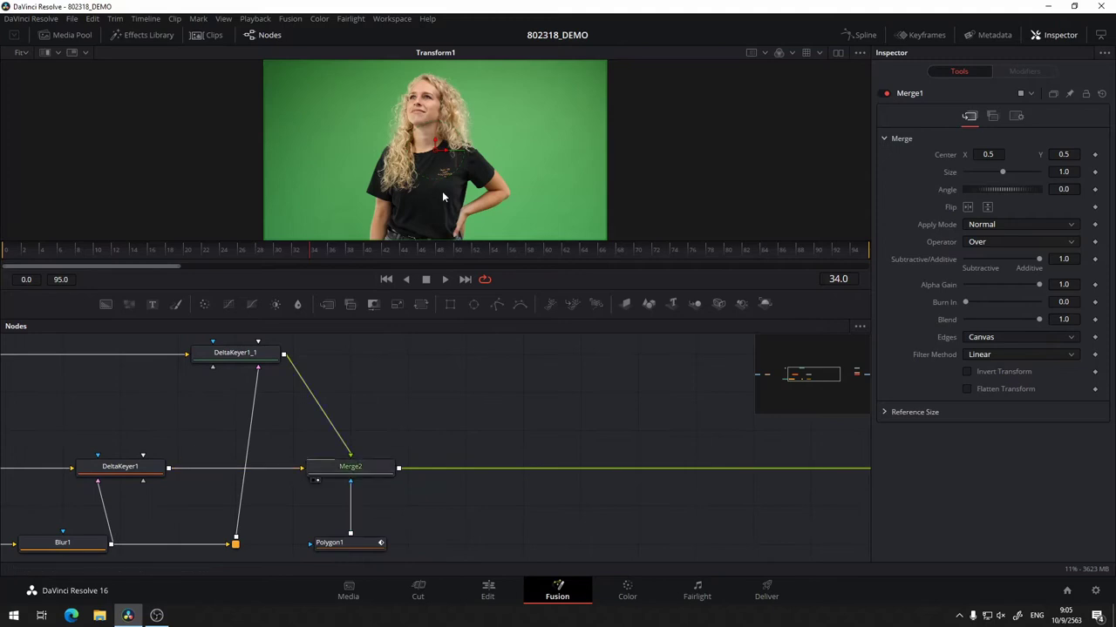
- Check the alpha mattes of DeltaKeyer1_1 and DeltaKeyer1 in the viewer
drag(495, 389, 584, 343)
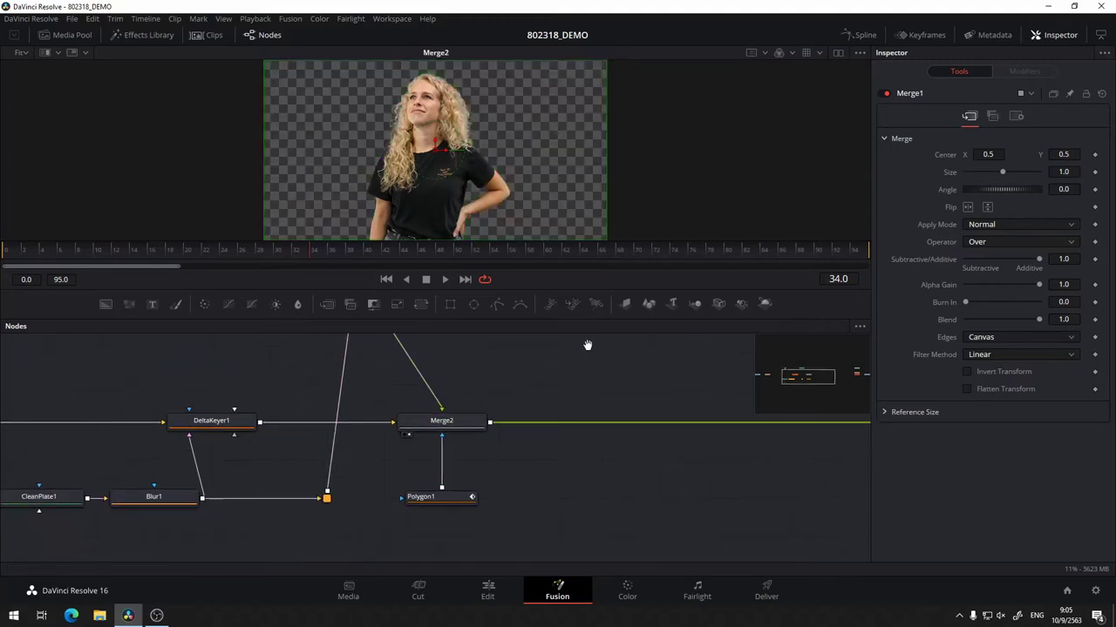
drag(387, 316, 371, 353)
click(313, 347)
key(1)
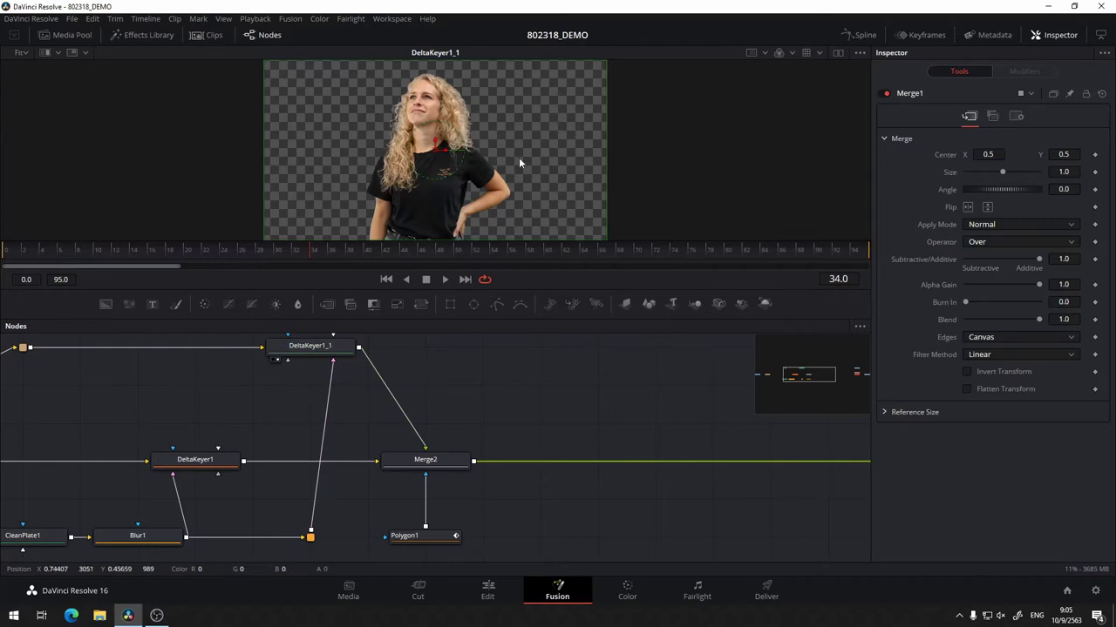
key(a)
click(195, 464)
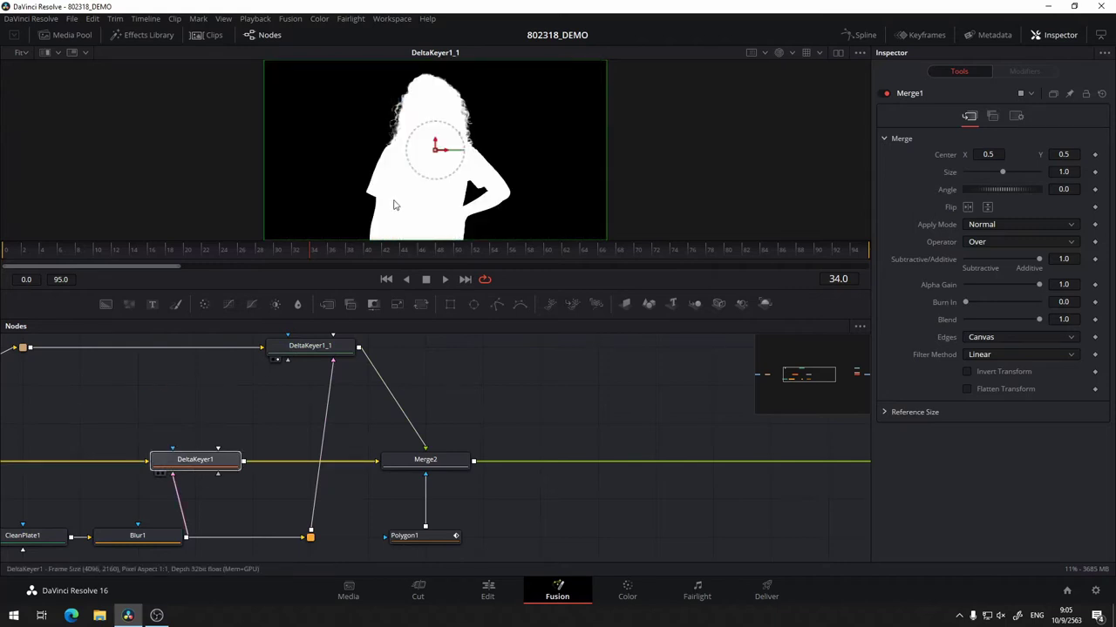
key(1)
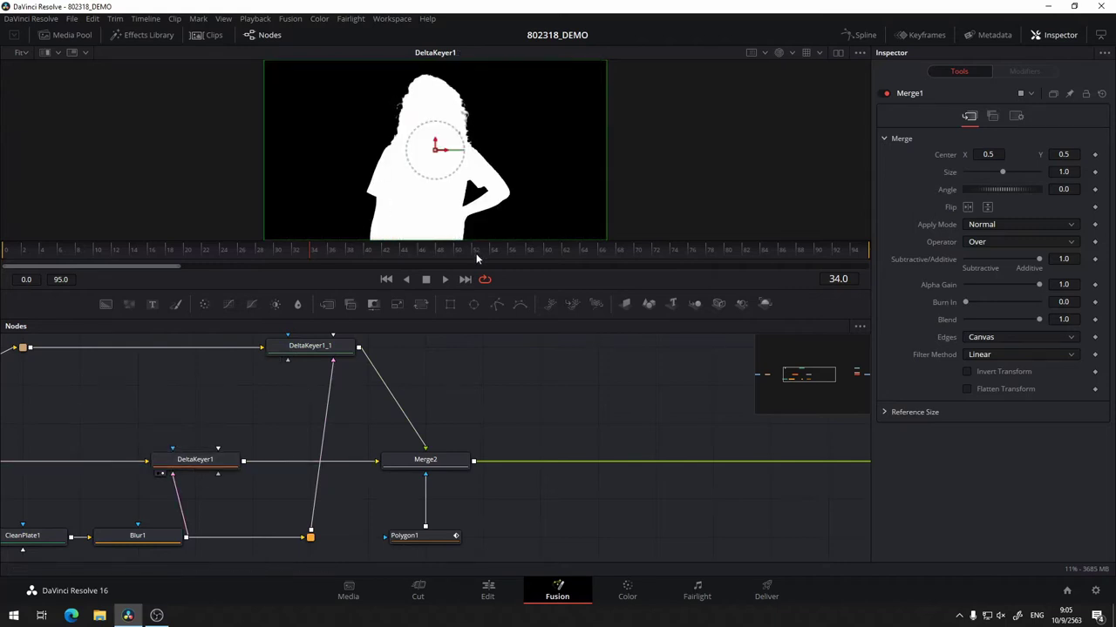
- View Merge2's full-colour result with the subject keyed over transparency
click(446, 459)
key(1)
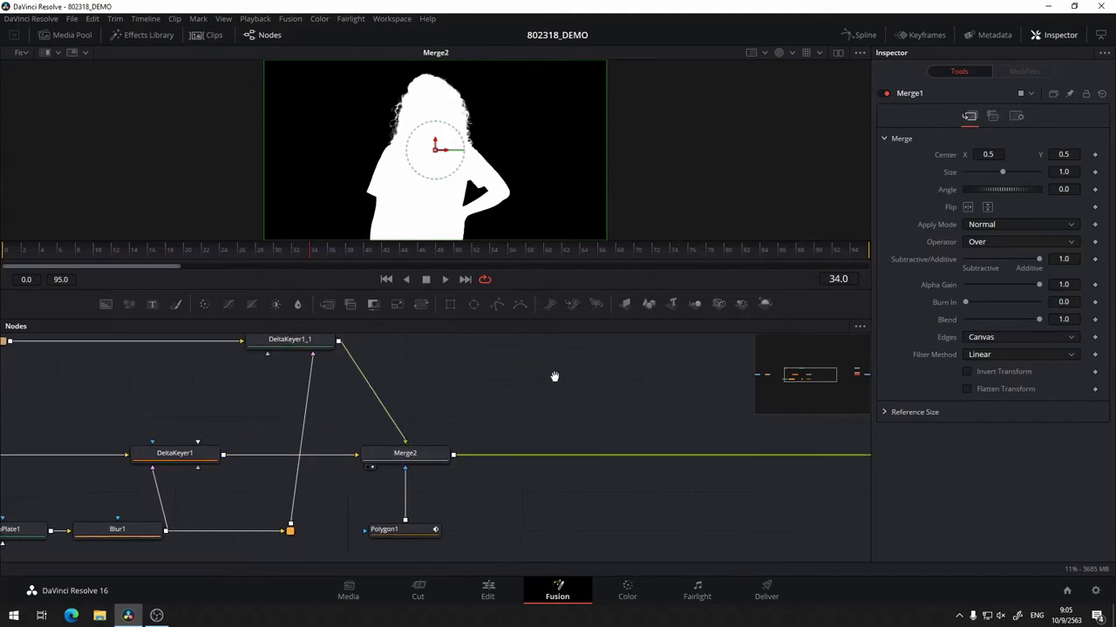
drag(554, 377, 442, 369)
key(c)
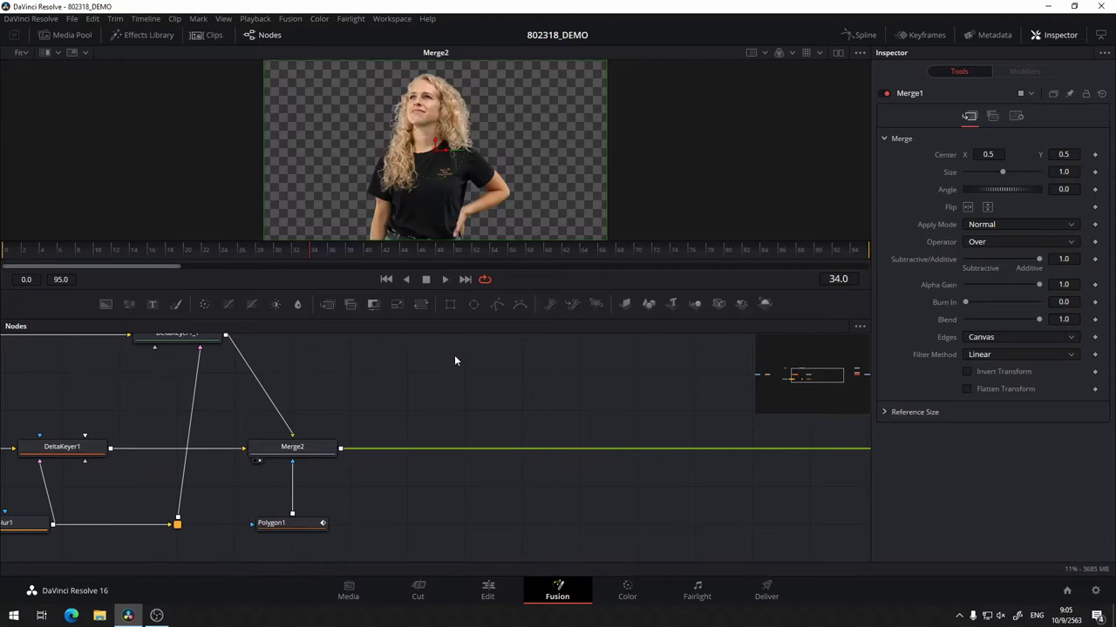
scroll(741, 393, left, 5)
scroll(339, 456, up, 2)
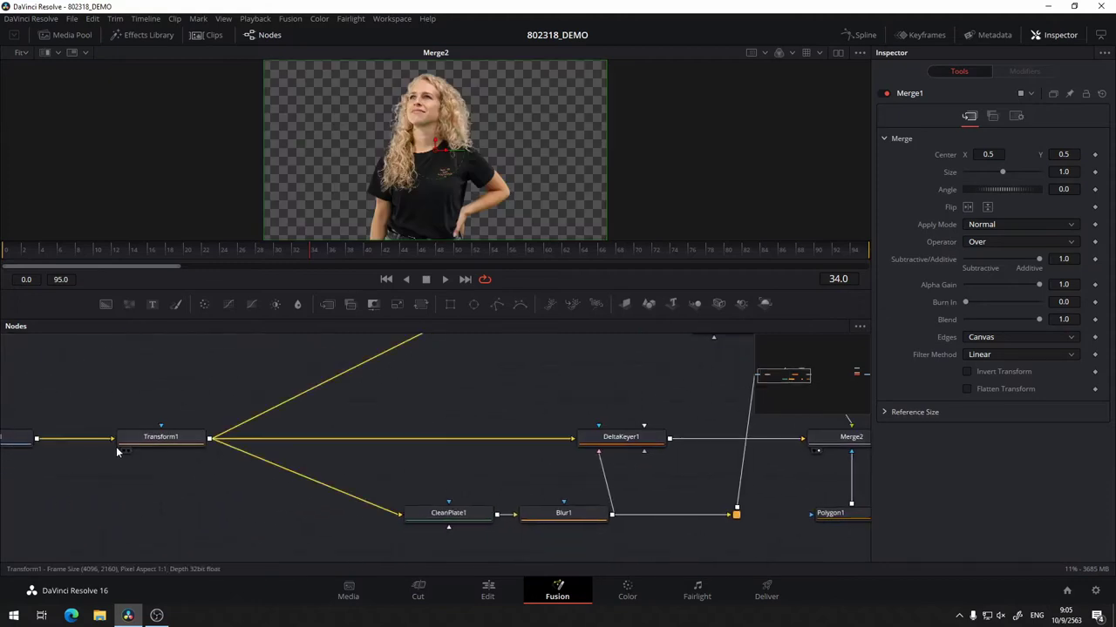
- Load Transform1's green-screen plate and zoom to 81% around the face, neck and curly hair
drag(154, 436, 402, 175)
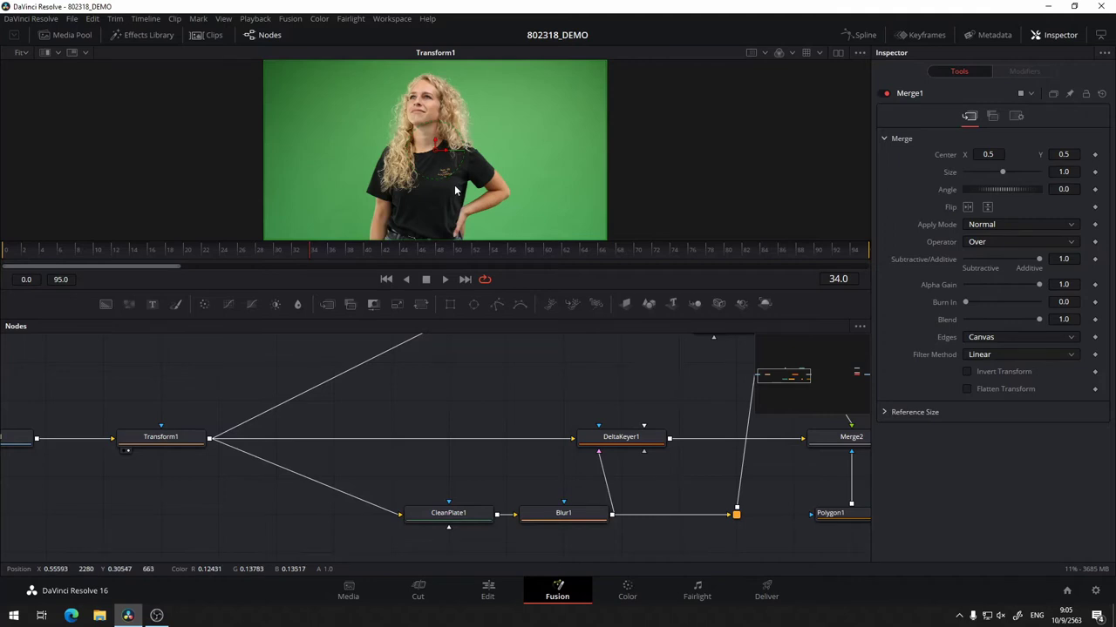
scroll(454, 186, up, 3)
drag(447, 99, 445, 133)
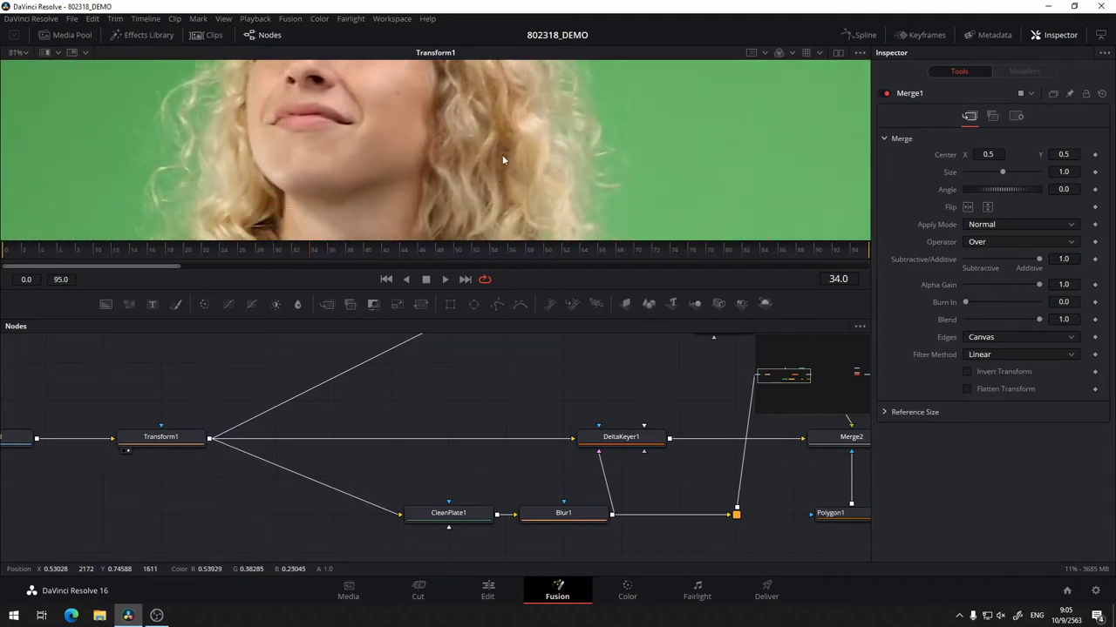
drag(480, 185, 585, 79)
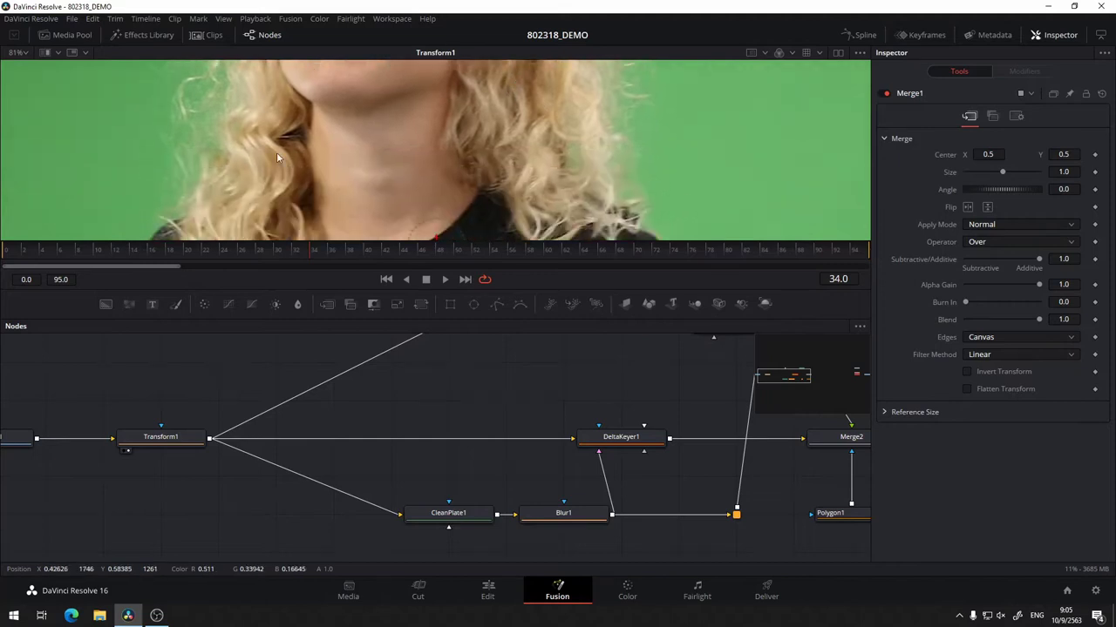
drag(469, 184, 484, 146)
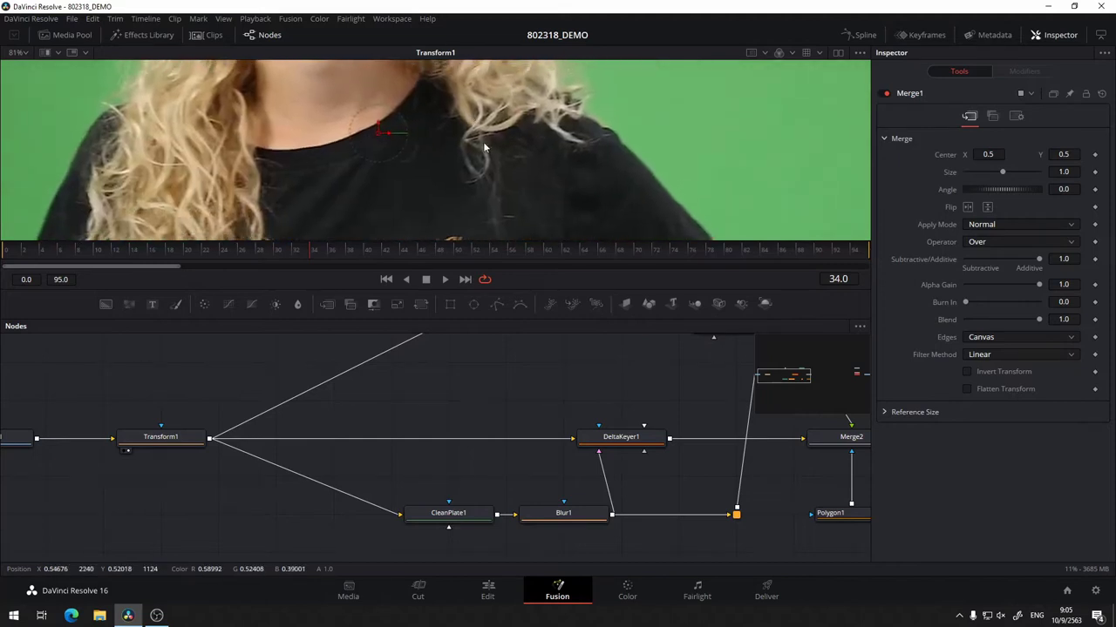
scroll(505, 135, up, 5)
scroll(531, 109, up, 3)
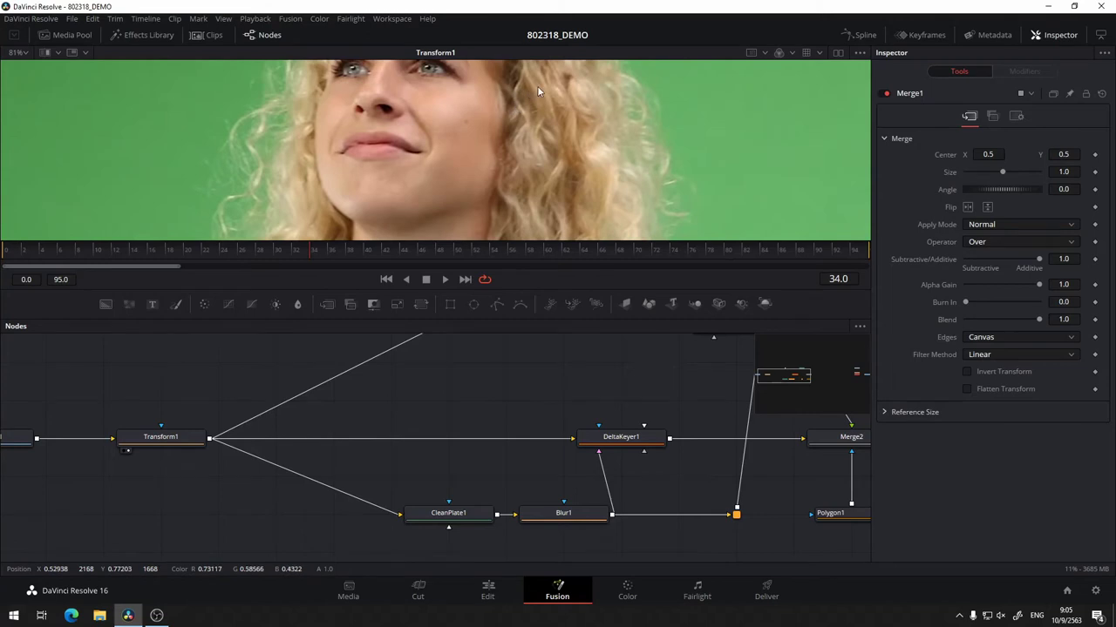
scroll(537, 85, up, 3)
scroll(515, 144, up, 2)
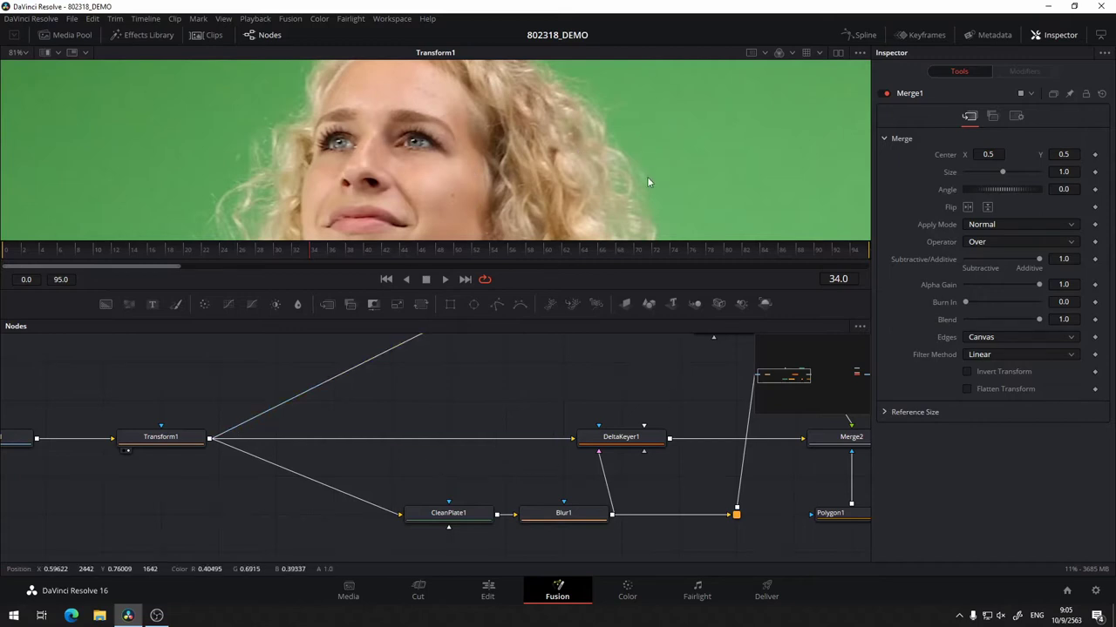
drag(646, 176, 508, 69)
- Open DeltaKeyer1_1's keyer settings in the Inspector
drag(754, 397, 350, 442)
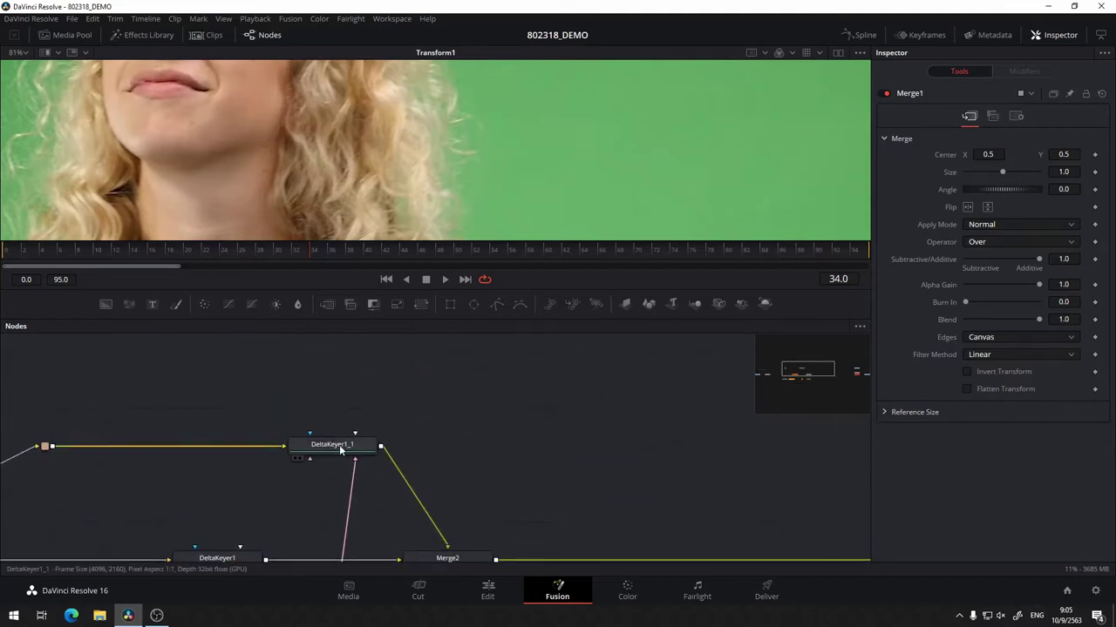
click(339, 445)
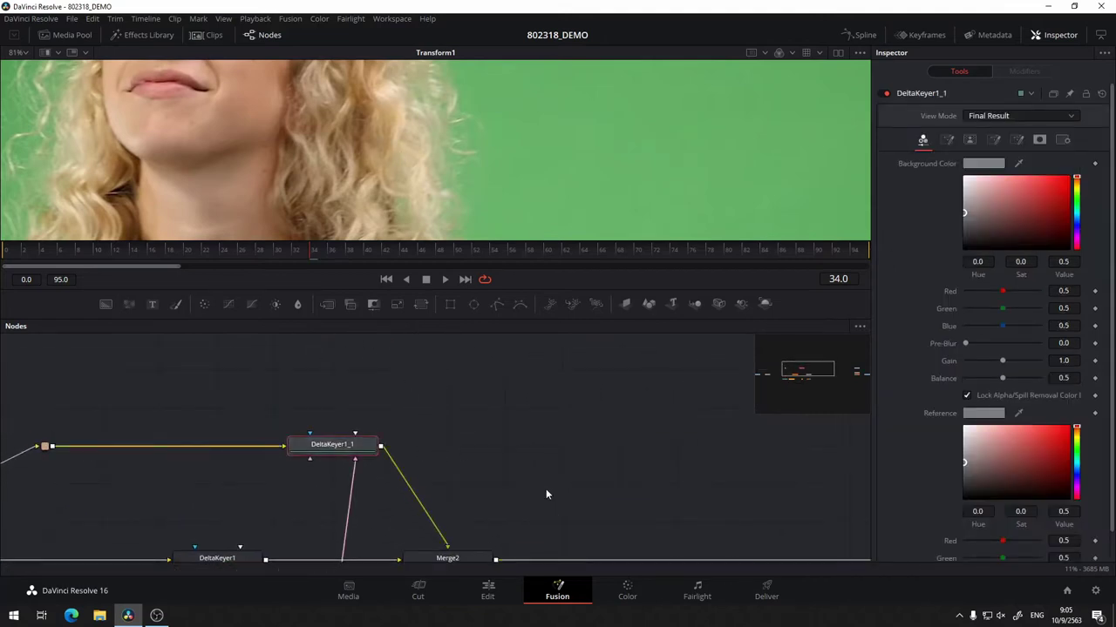
drag(526, 523, 268, 455)
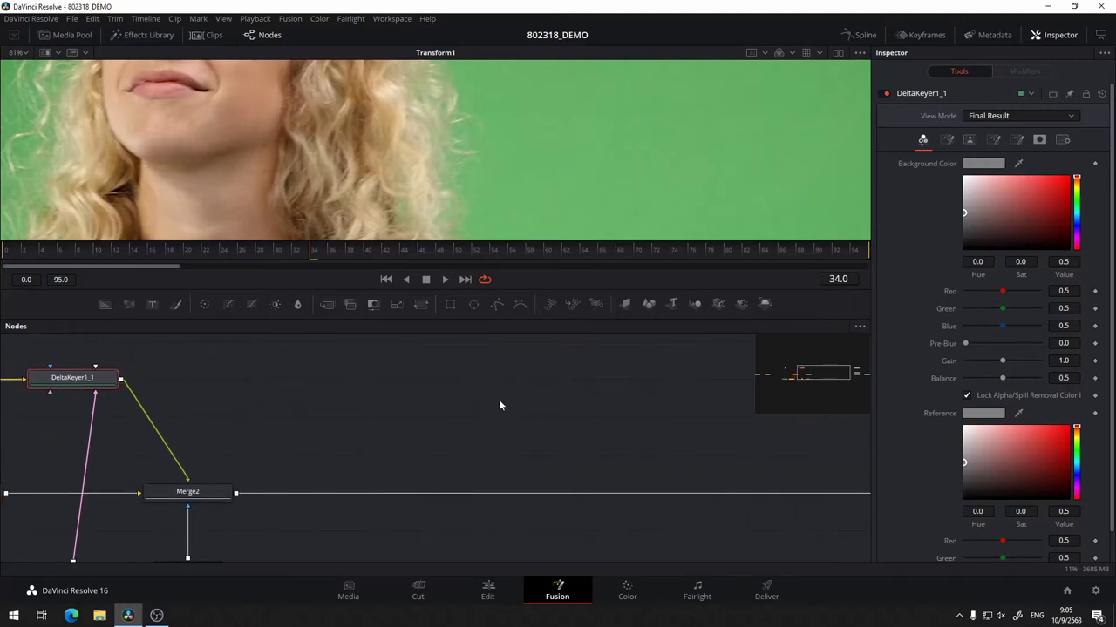
mouse_move(450, 388)
mouse_down()
mouse_move(317, 392)
mouse_move(436, 374)
mouse_up()
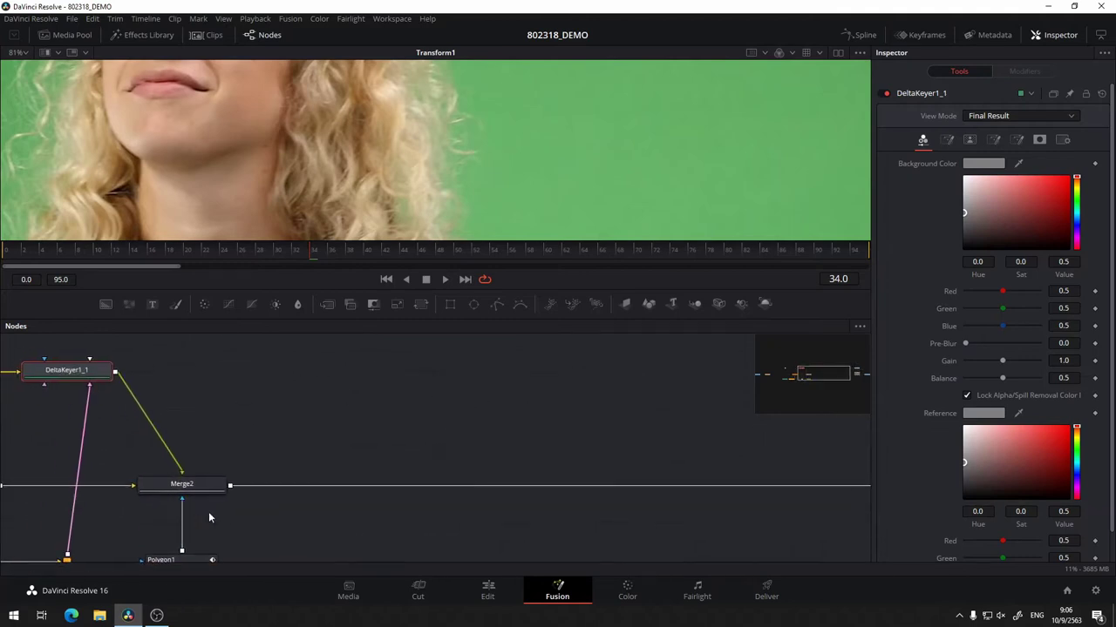
scroll(469, 471, right, 5)
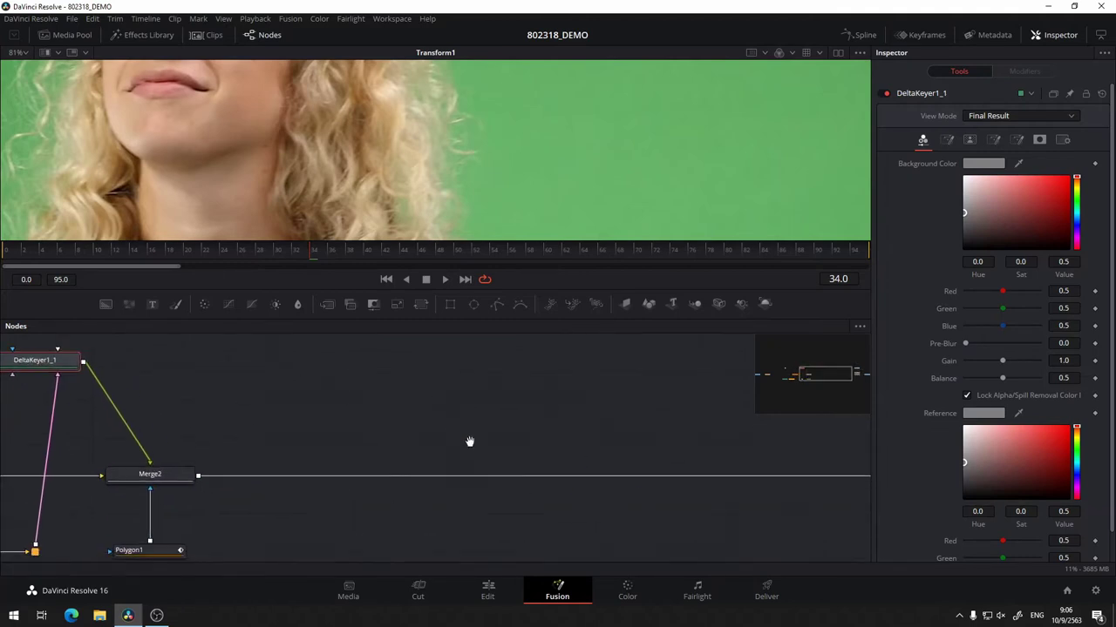
- Show Merge2's keyed hair close-up in the viewer
drag(471, 477, 792, 487)
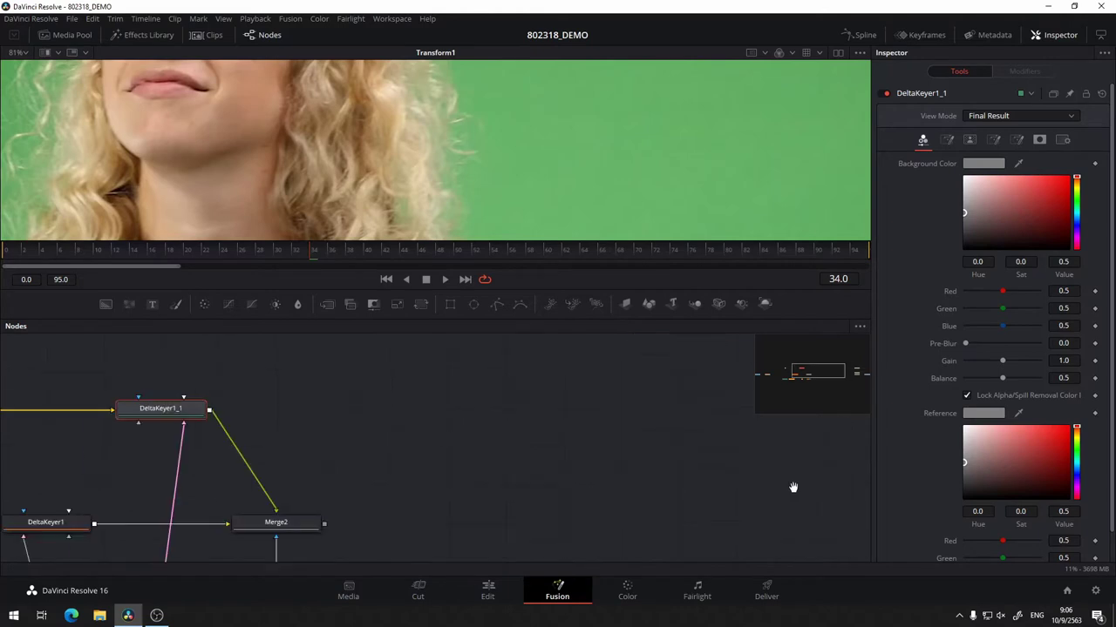
drag(427, 381, 308, 328)
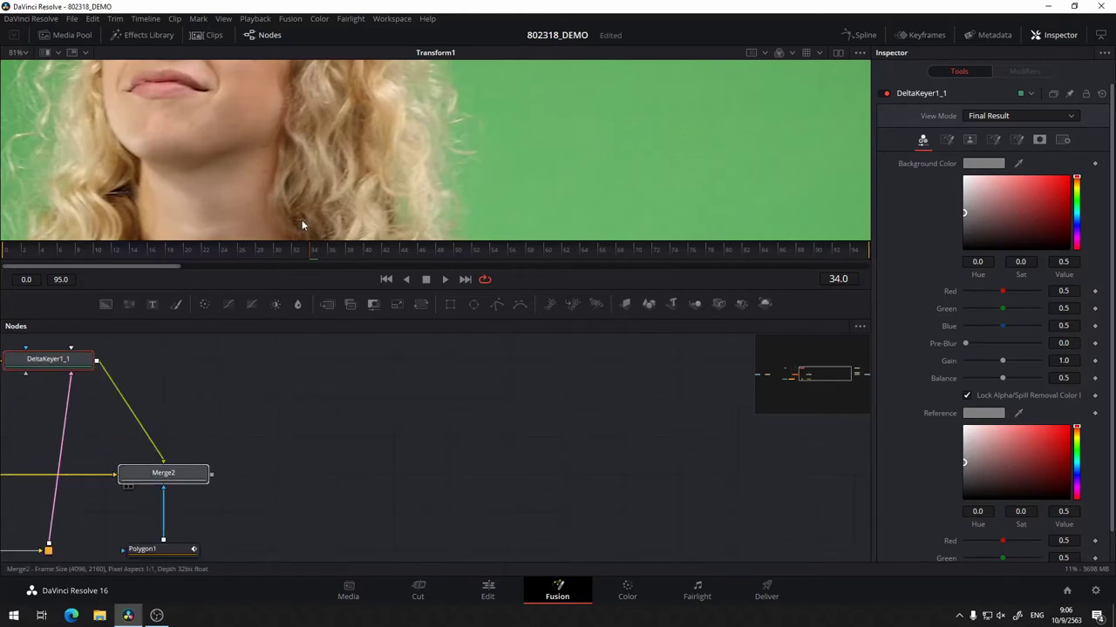
drag(163, 473, 302, 219)
drag(291, 374, 386, 375)
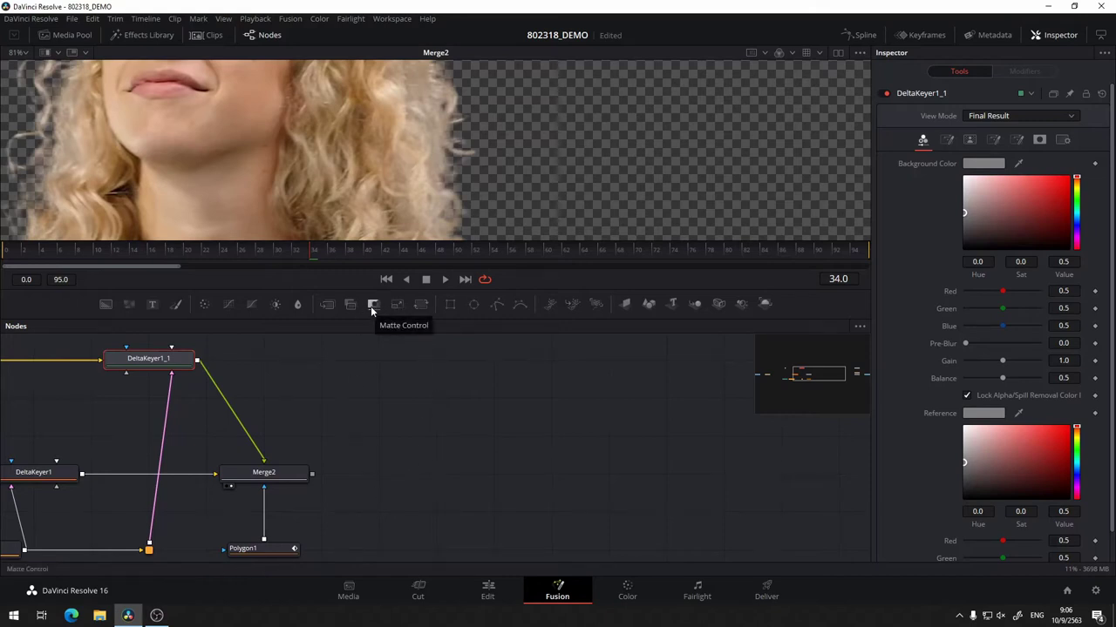
- Add a Matte Control node through the tool search using 'matt'
click(473, 462)
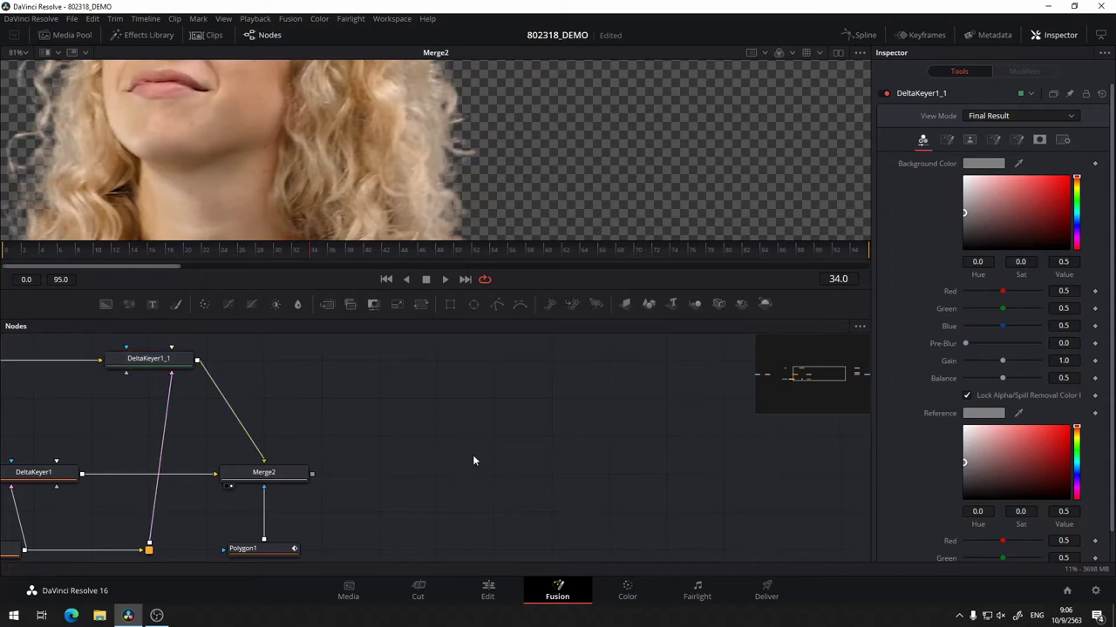
key(shift+space)
text(m)
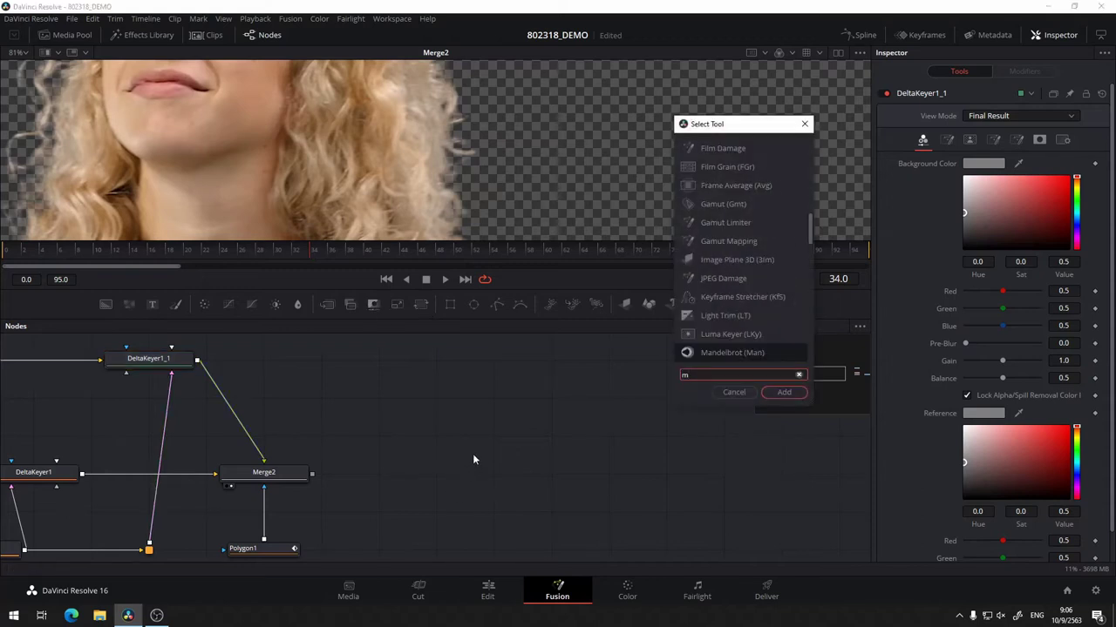
text(att)
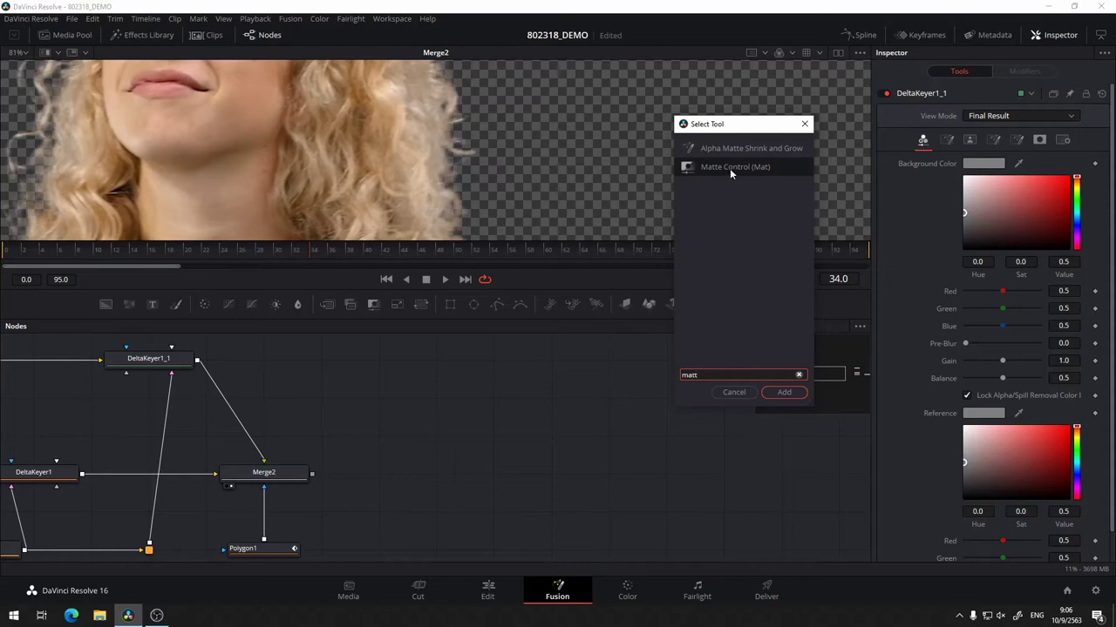
click(731, 168)
click(775, 394)
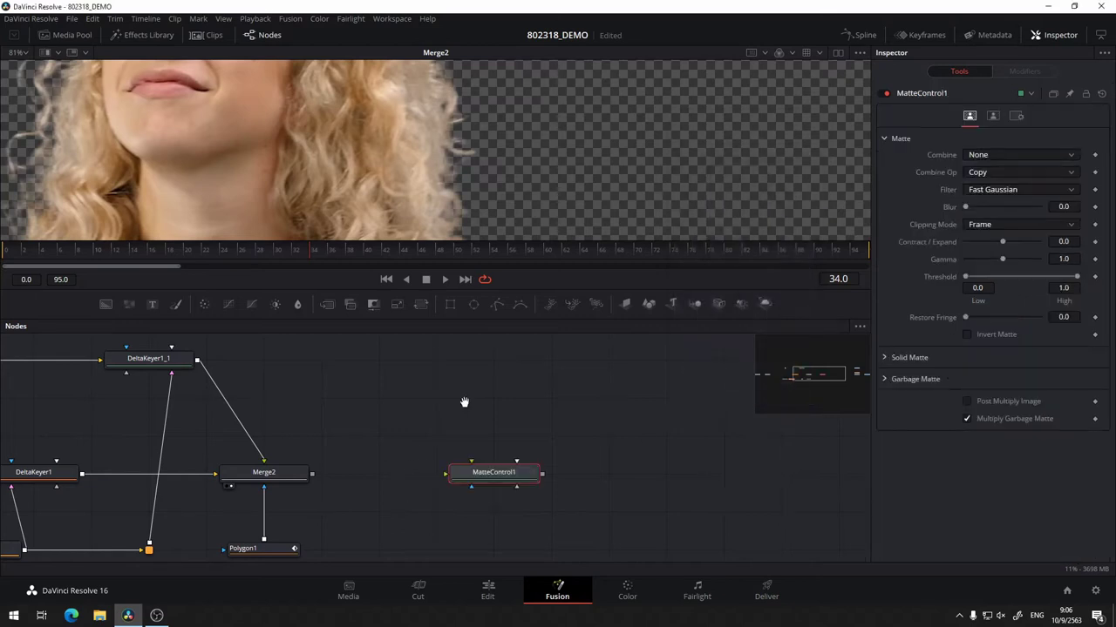
- Place MatteControl1 right of Merge2 and connect Merge2's output into it
drag(465, 402, 488, 371)
mouse_move(505, 450)
mouse_down()
mouse_move(504, 374)
mouse_move(448, 375)
mouse_up()
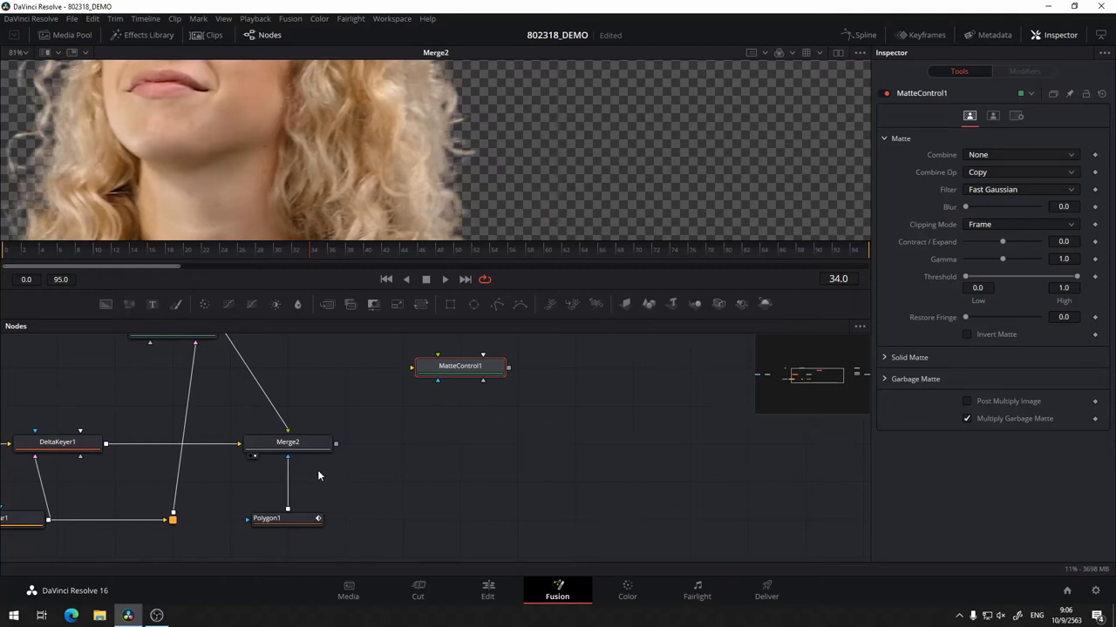
drag(399, 432, 425, 474)
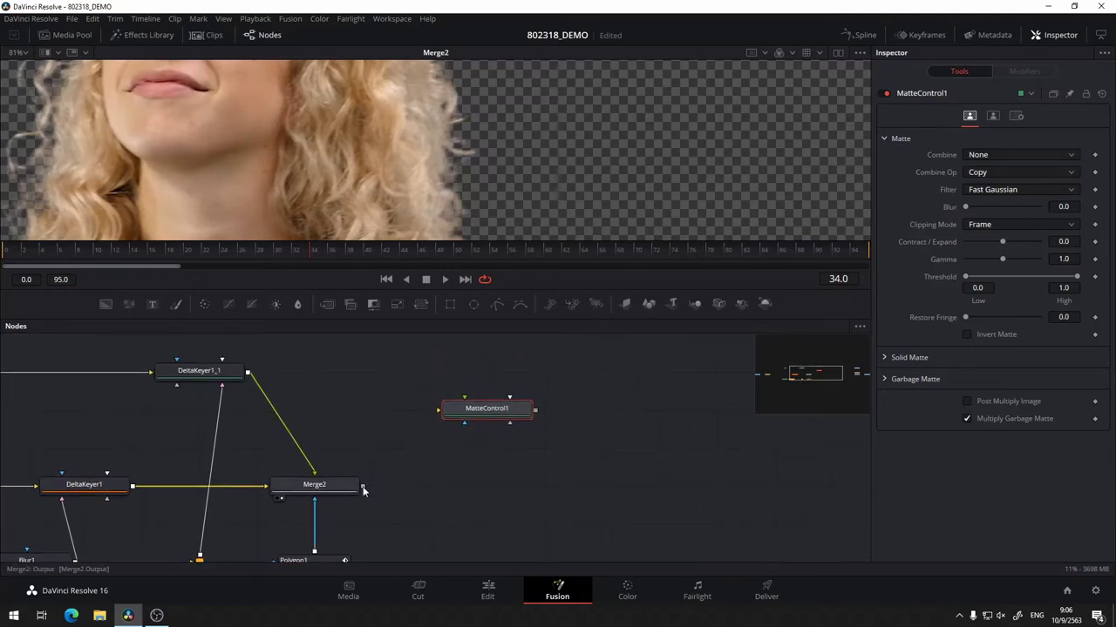
mouse_move(363, 486)
mouse_down()
mouse_move(441, 410)
mouse_move(479, 490)
mouse_up()
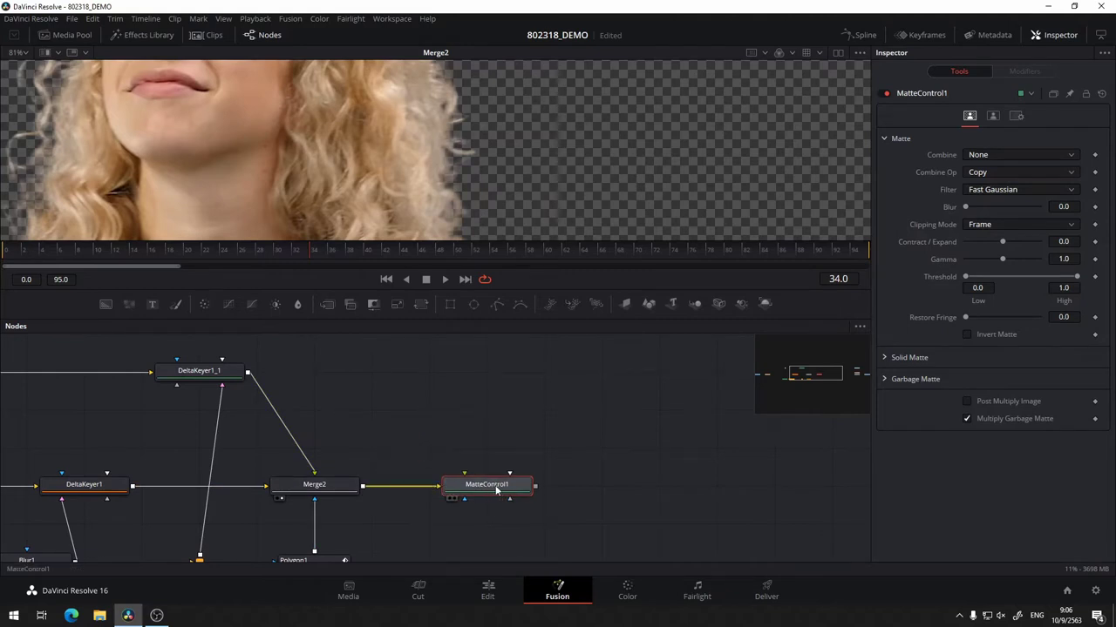
- Compare MatteControl1, Merge2 and Transform1 outputs in the viewer
key(1)
drag(526, 159, 636, 240)
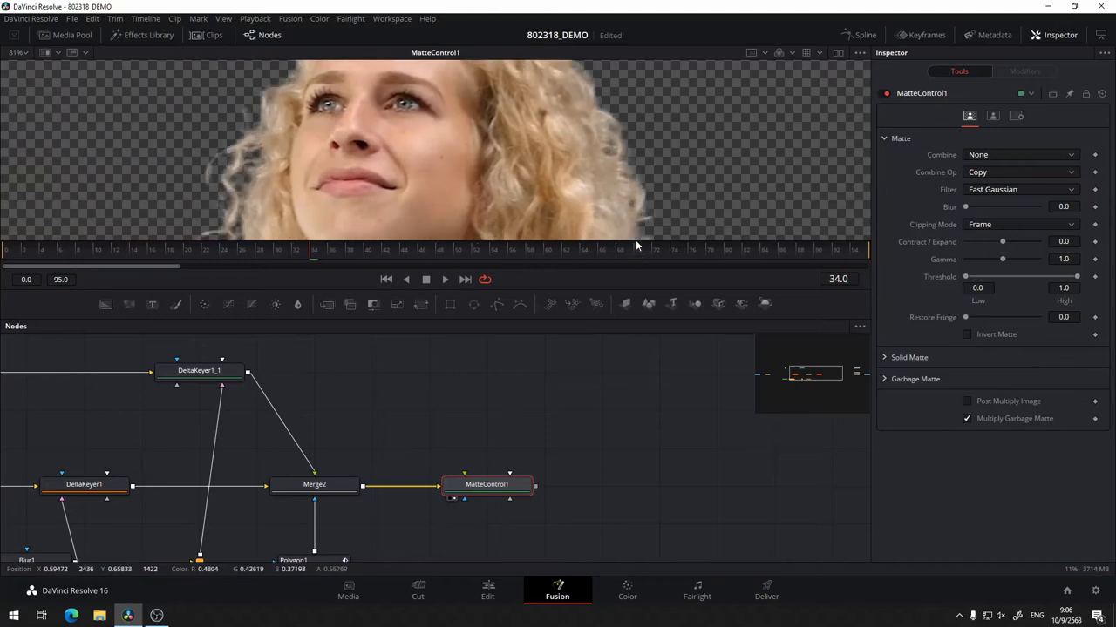
drag(413, 443, 454, 422)
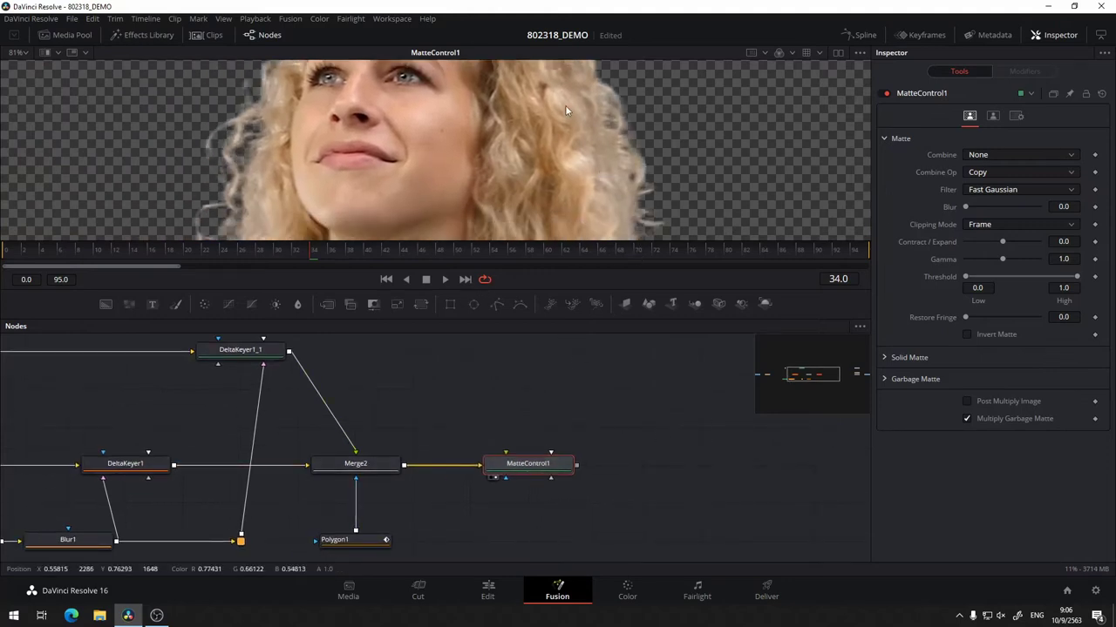
key(1)
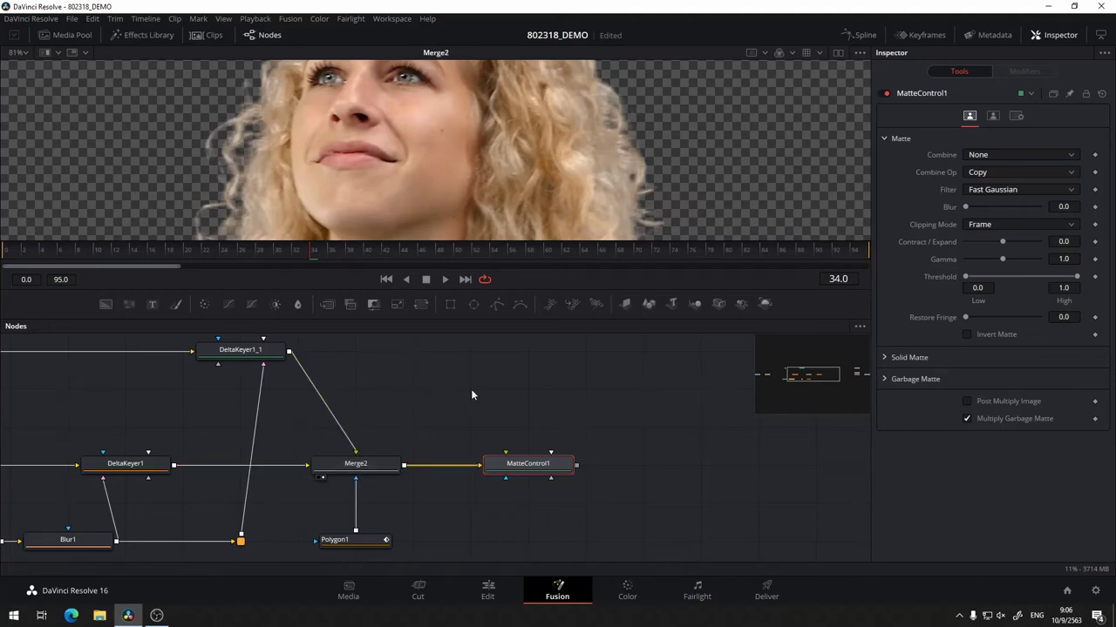
drag(536, 387, 604, 380)
drag(444, 415, 523, 392)
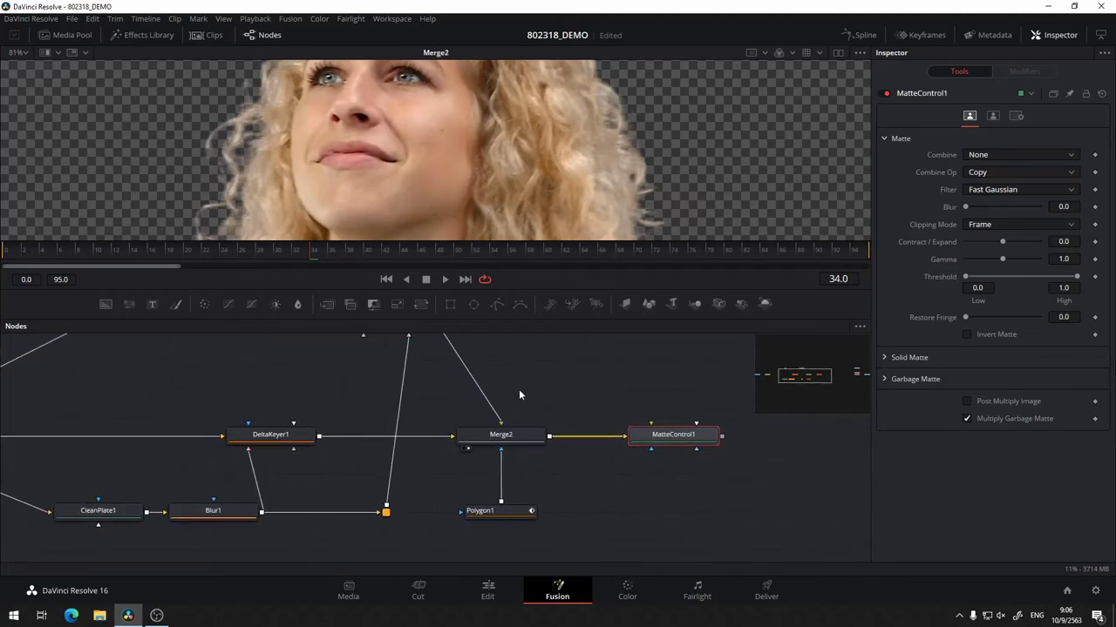
scroll(621, 159, down, 2)
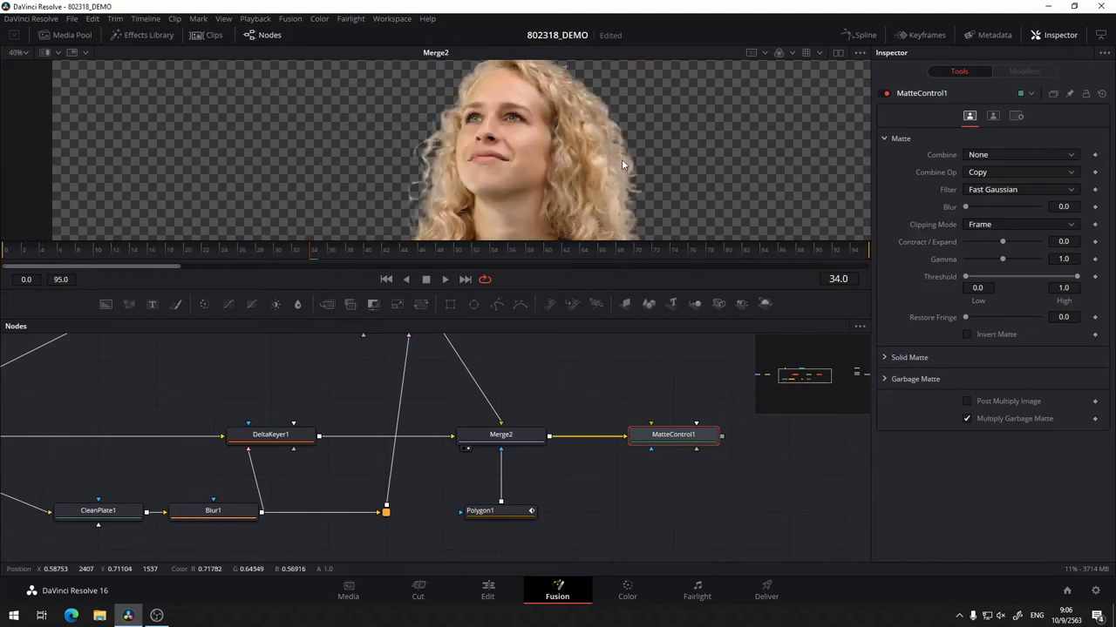
scroll(561, 160, down, 2)
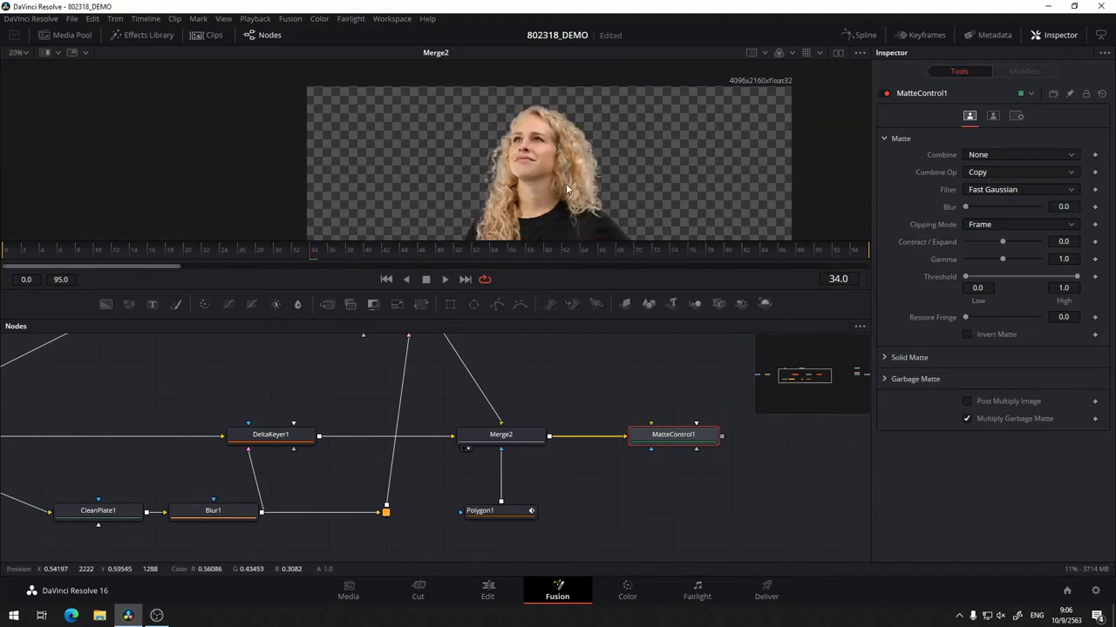
scroll(587, 405, left, 5)
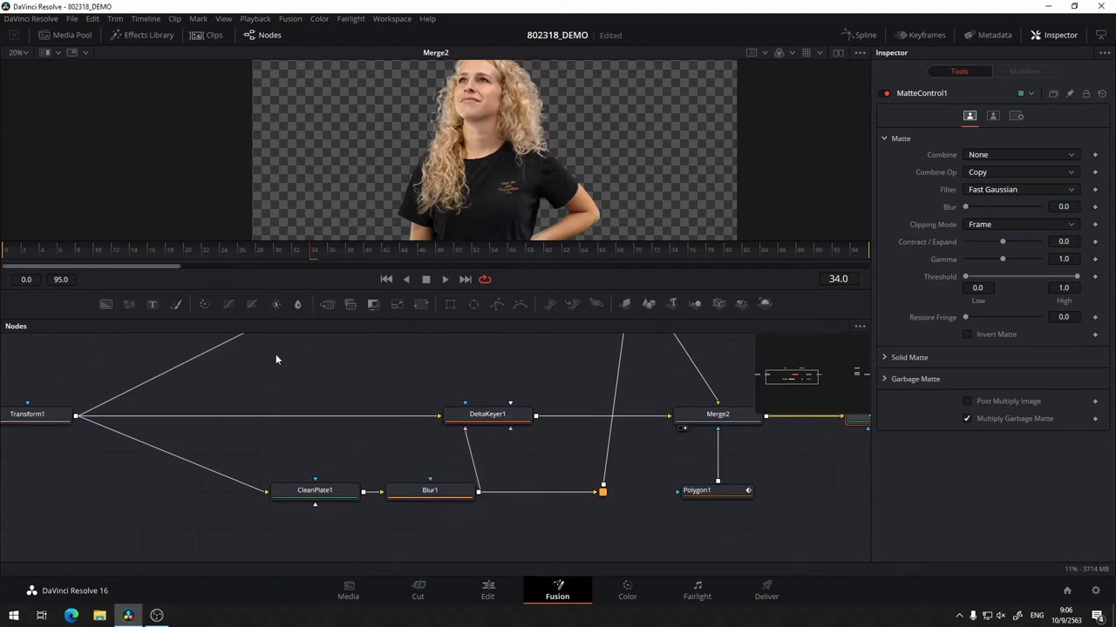
scroll(276, 354, left, 5)
drag(250, 407, 357, 174)
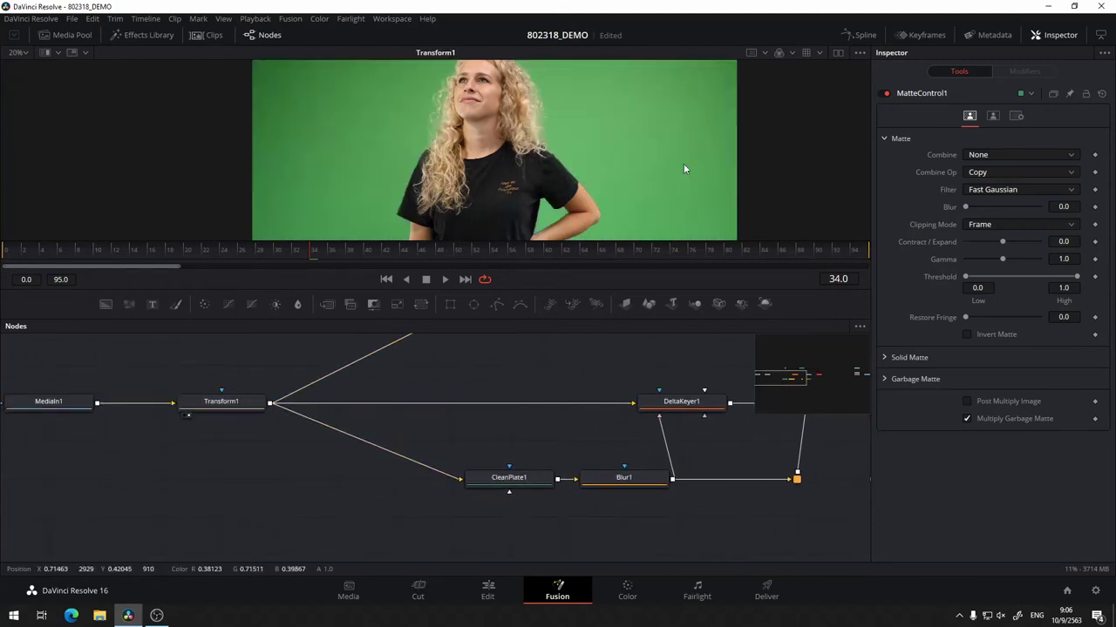
mouse_move(534, 394)
mouse_down()
mouse_move(340, 435)
mouse_move(555, 463)
mouse_up()
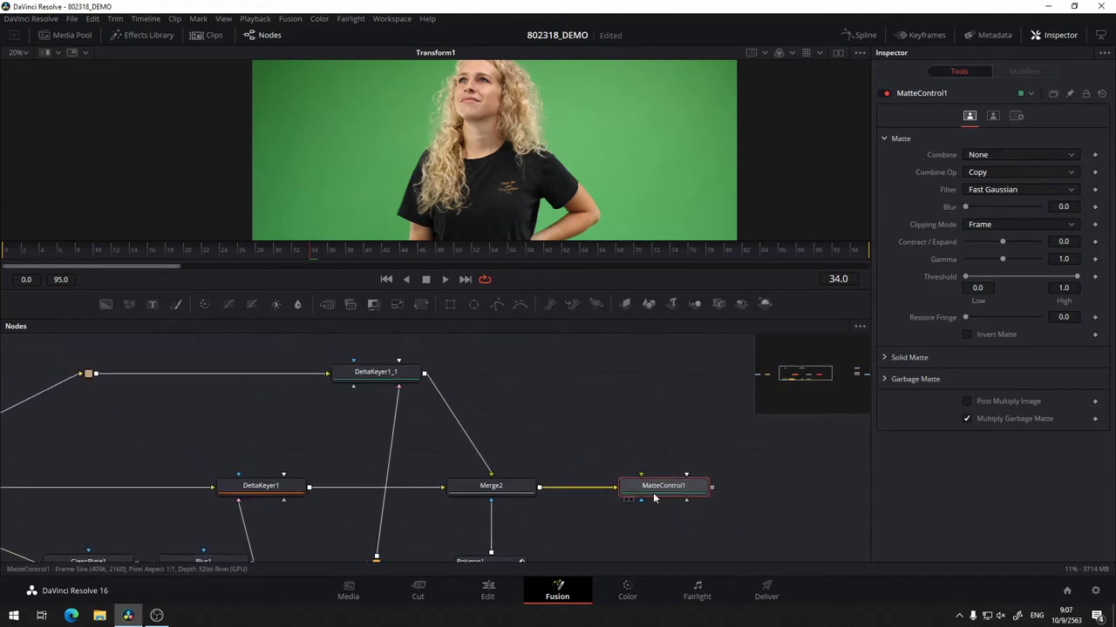
- Disconnect MatteControl1 from Merge2's output
mouse_move(652, 487)
mouse_down()
mouse_move(766, 487)
mouse_move(667, 435)
mouse_up()
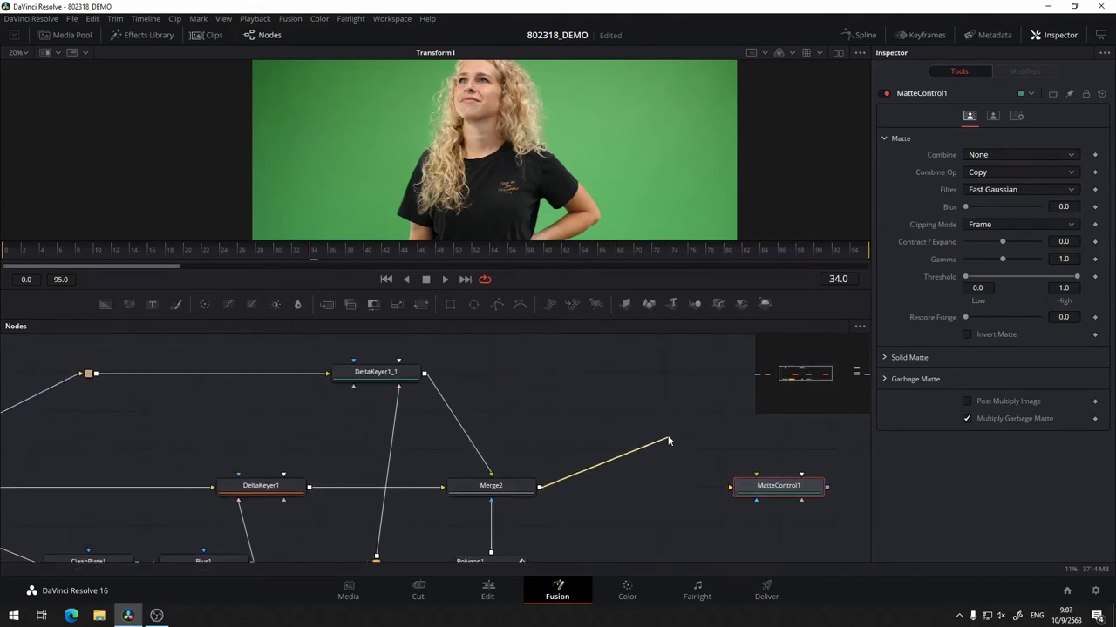
drag(560, 510, 787, 447)
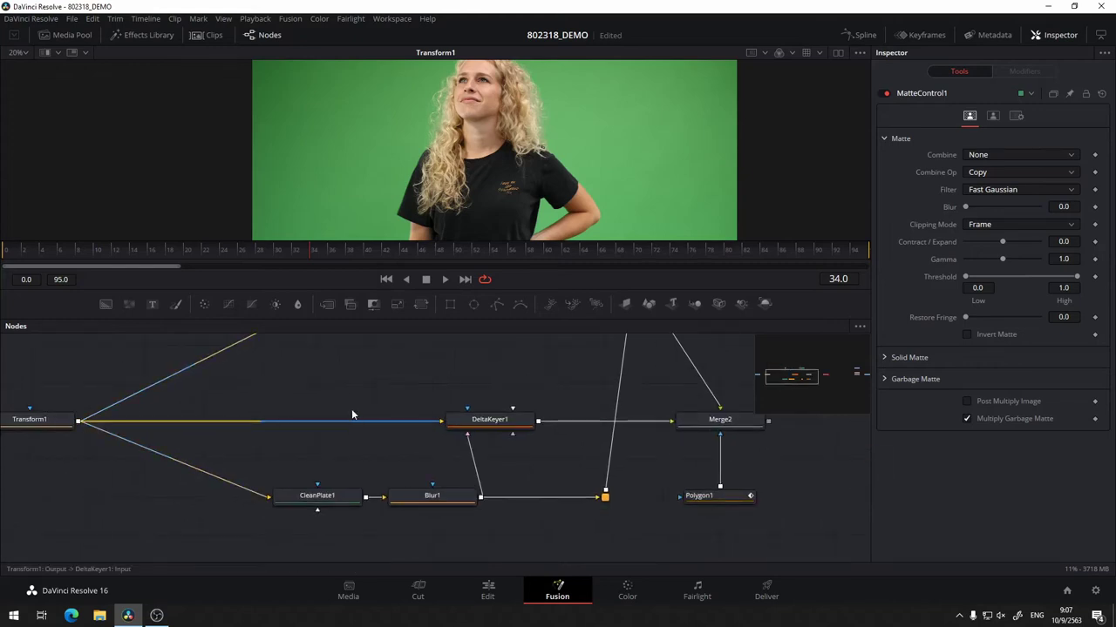
mouse_move(436, 378)
mouse_down()
mouse_move(90, 443)
mouse_move(473, 361)
mouse_up()
mouse_move(624, 397)
mouse_down()
mouse_move(482, 495)
mouse_move(508, 522)
mouse_up()
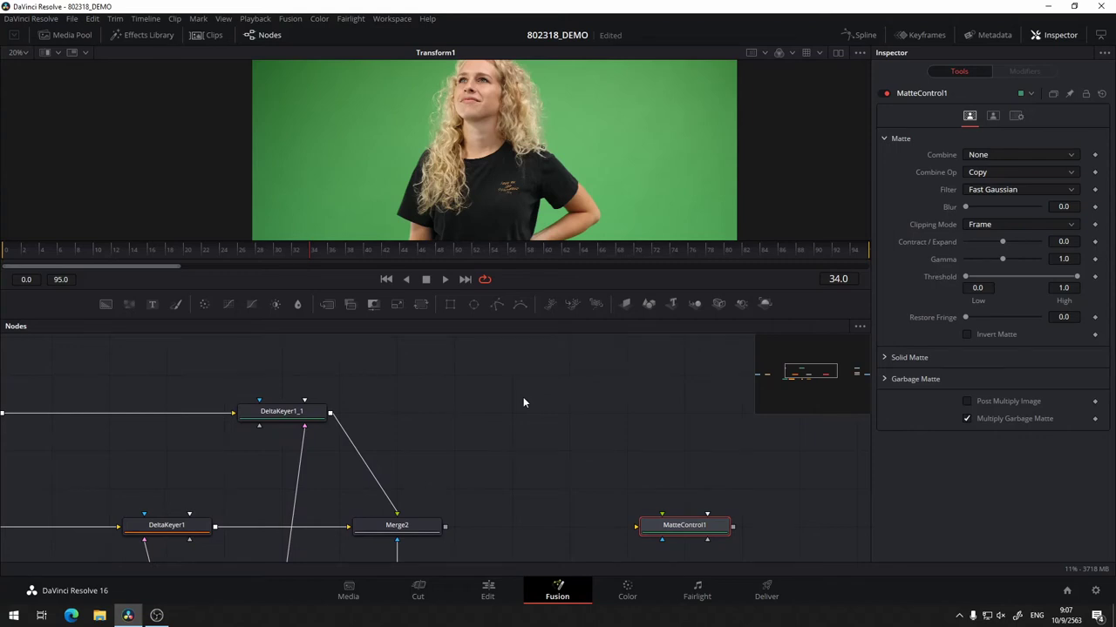
- Add a Wireless Link node through the tool search using 'wire'
key(shift+space)
text(w)
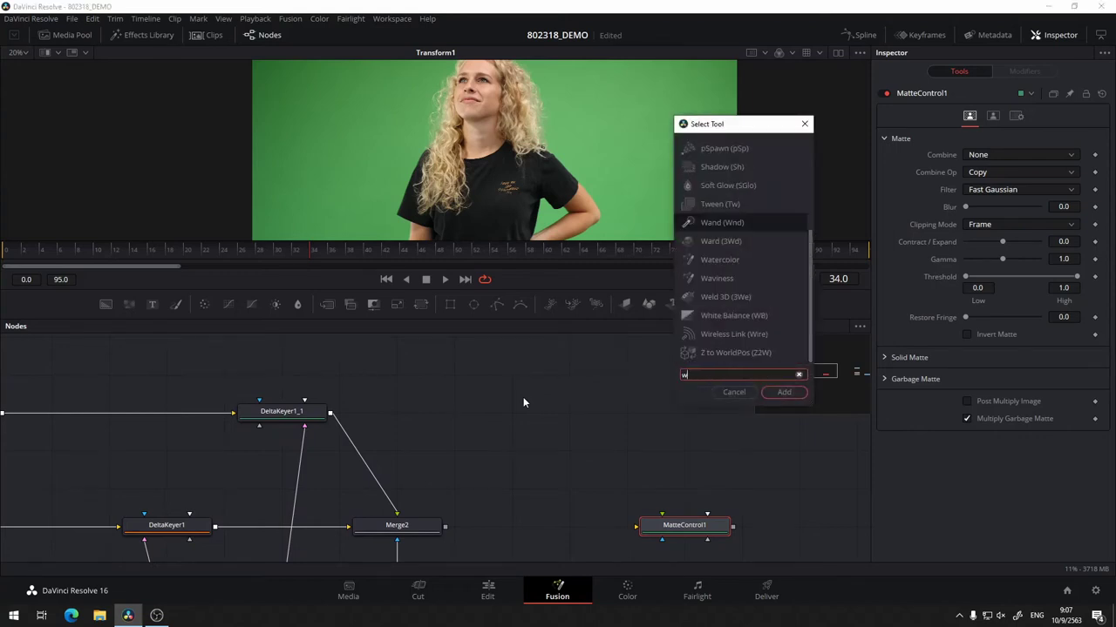
text(ire)
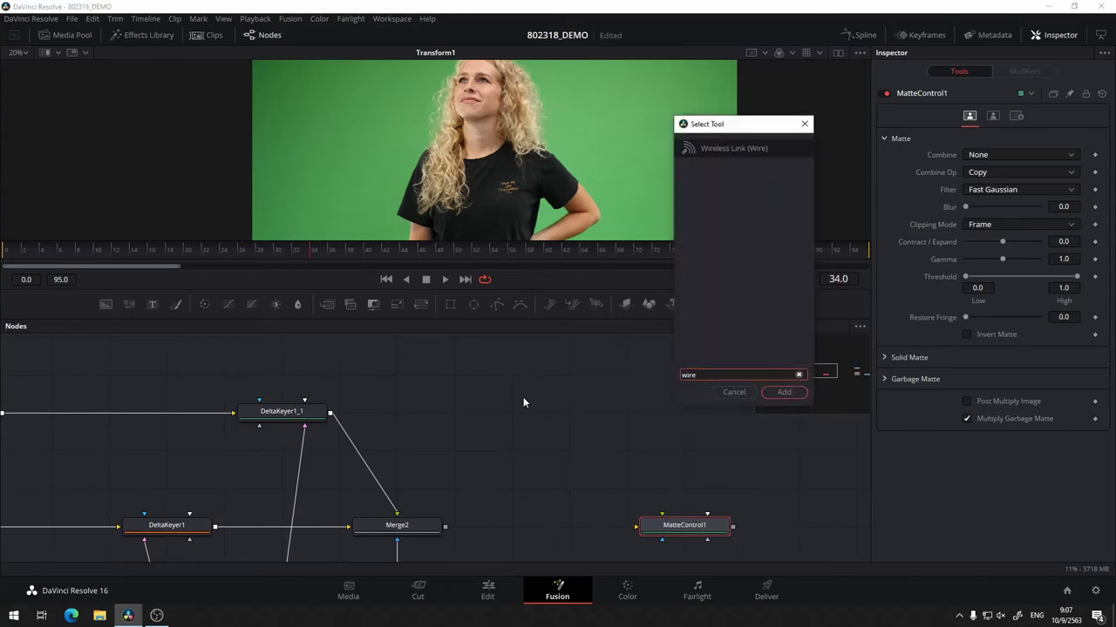
click(769, 150)
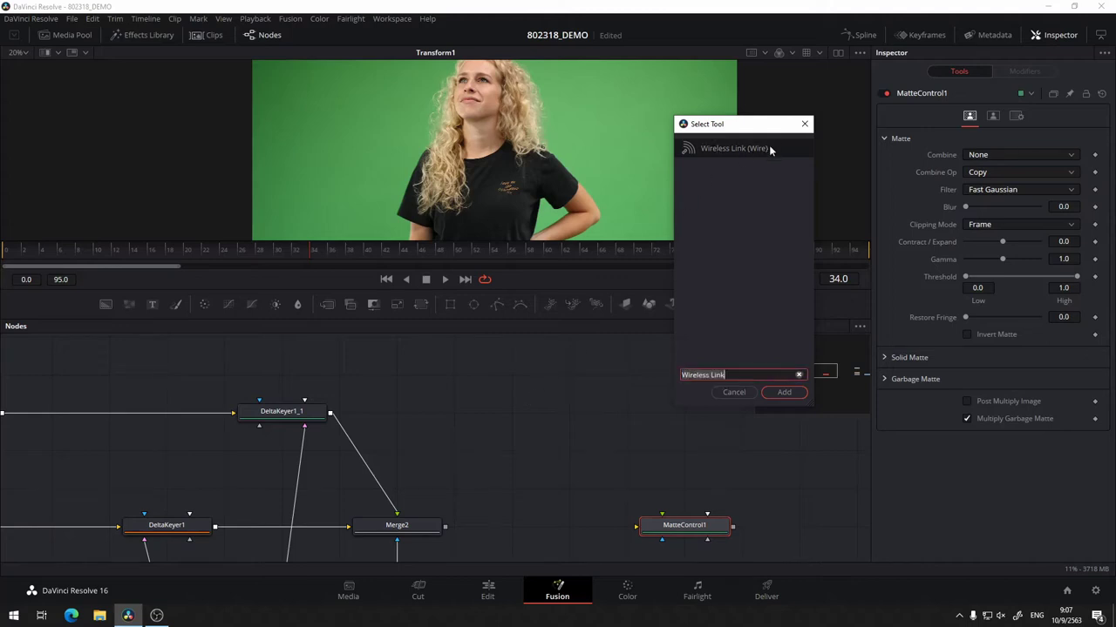
click(787, 392)
- Set Transform1 as WirelessLink1's input in the Inspector
mouse_move(803, 533)
mouse_down()
mouse_move(575, 380)
mouse_move(557, 434)
mouse_up()
drag(810, 374, 802, 411)
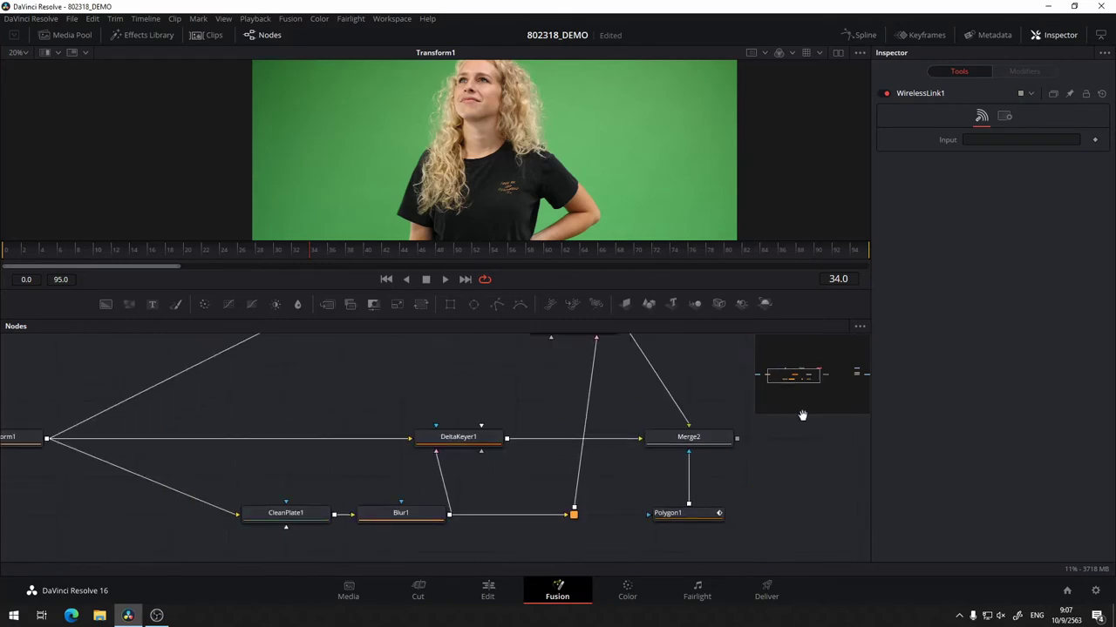
drag(643, 380, 533, 377)
drag(419, 390, 186, 415)
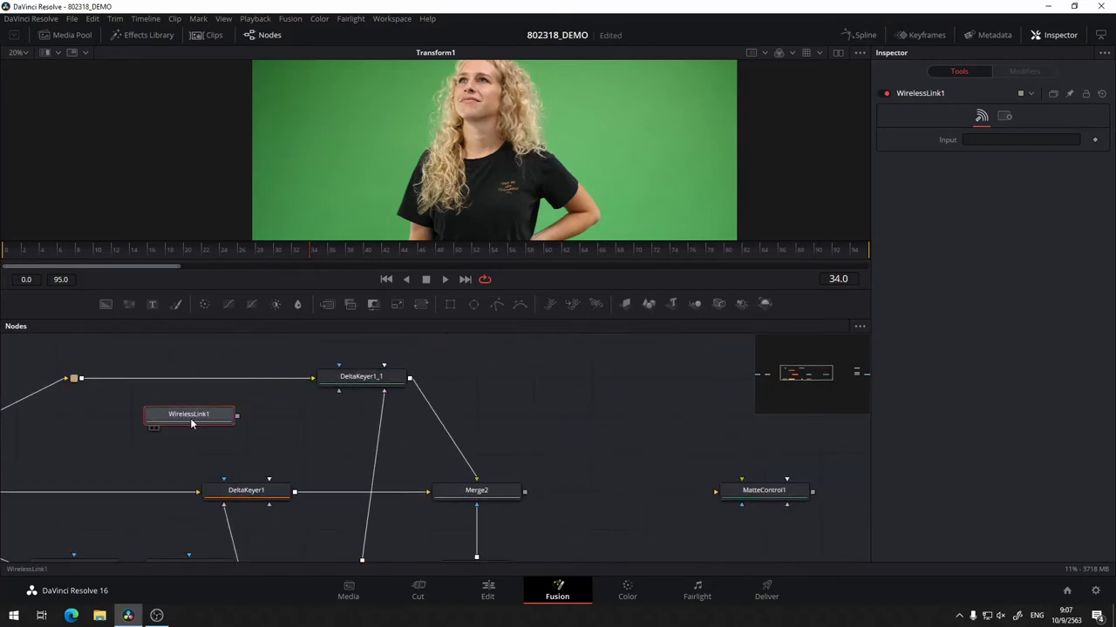
drag(127, 447, 460, 423)
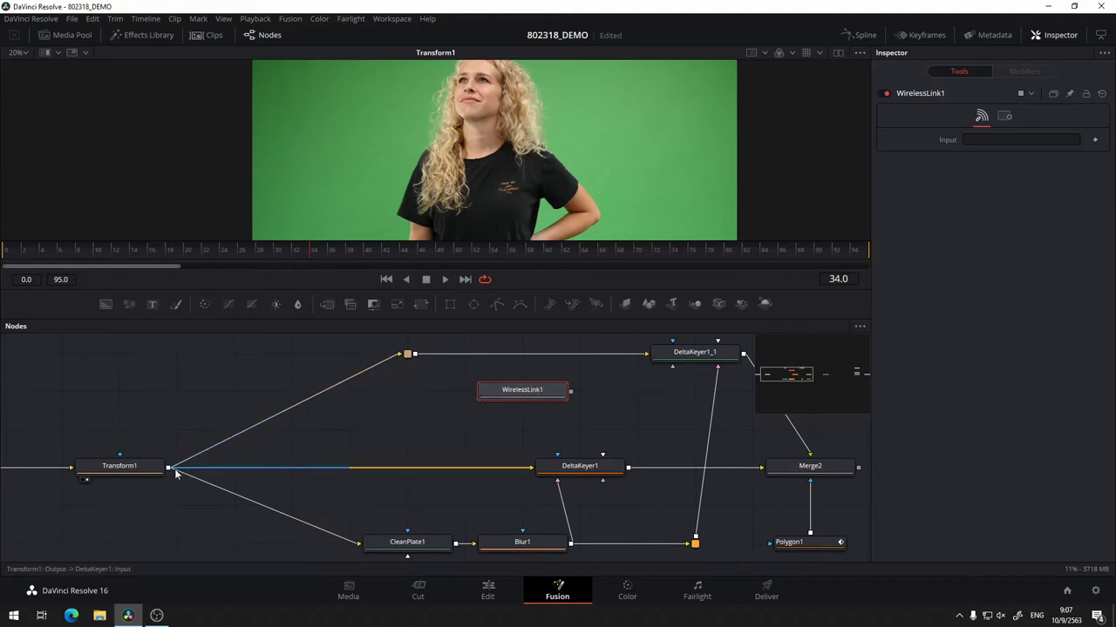
drag(138, 474, 929, 170)
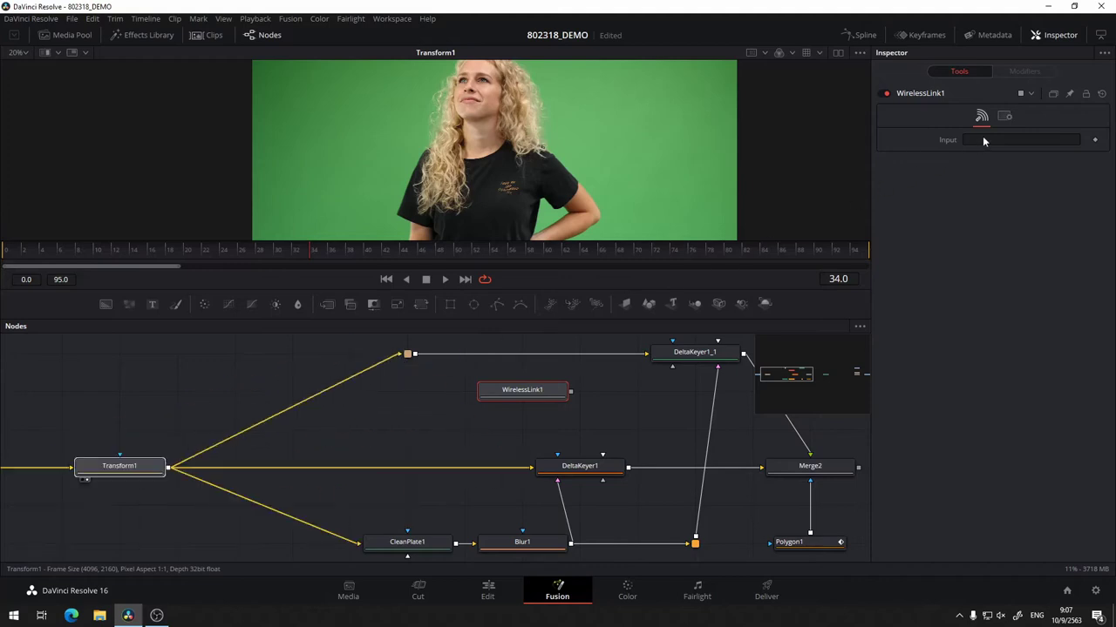
drag(983, 141, 985, 139)
- Place WirelessLink1 above MatteControl1, comparing its plate with Merge2's result
drag(605, 401, 288, 420)
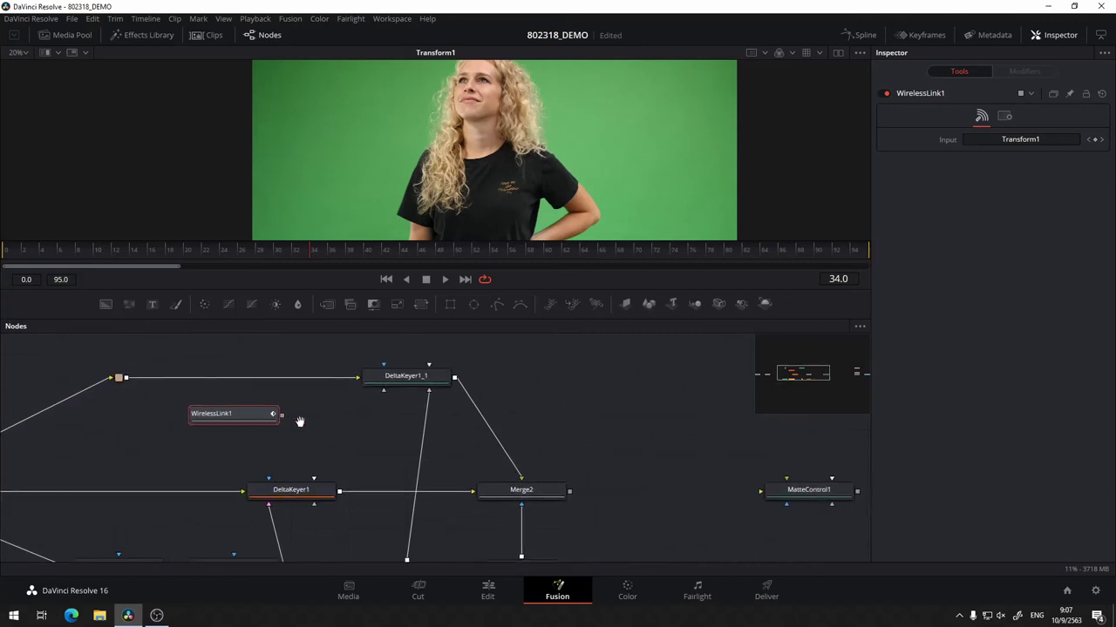
drag(215, 424, 674, 434)
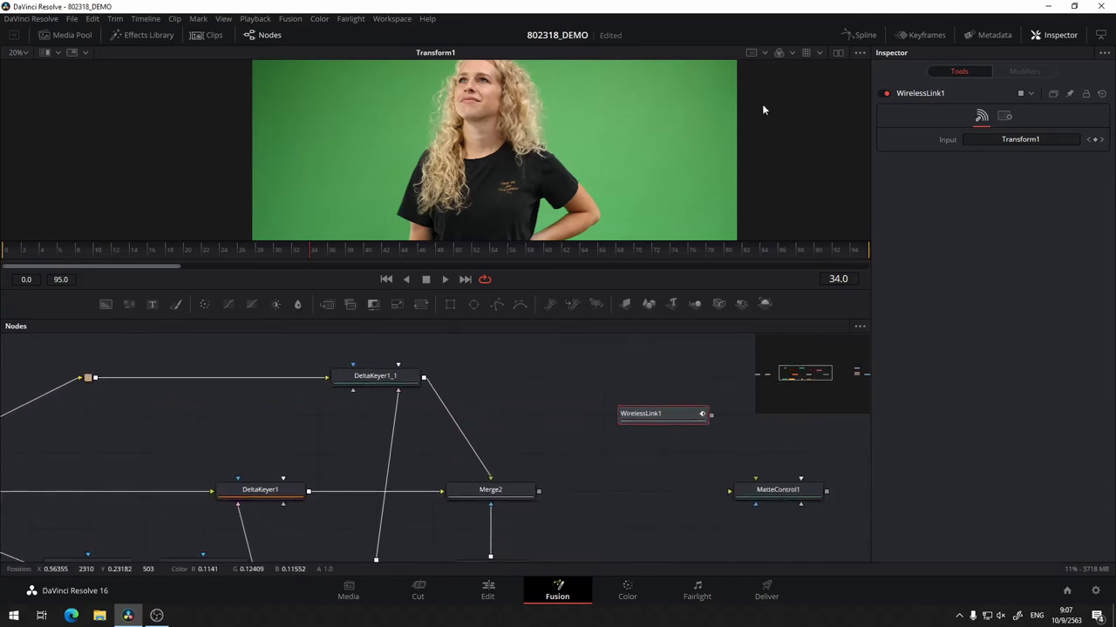
drag(593, 392, 434, 405)
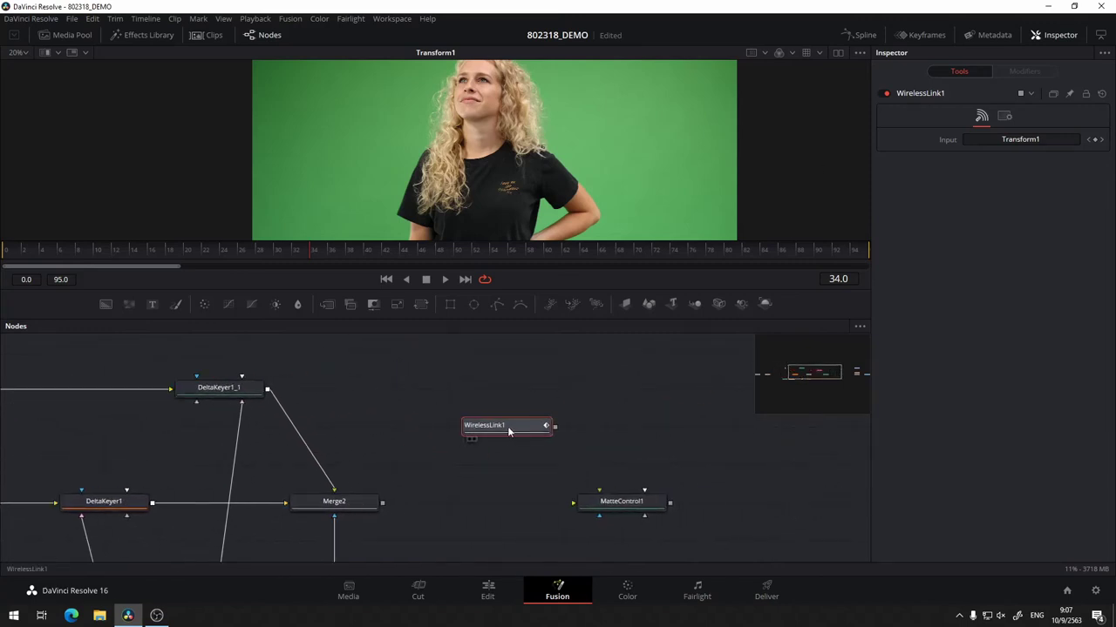
key(1)
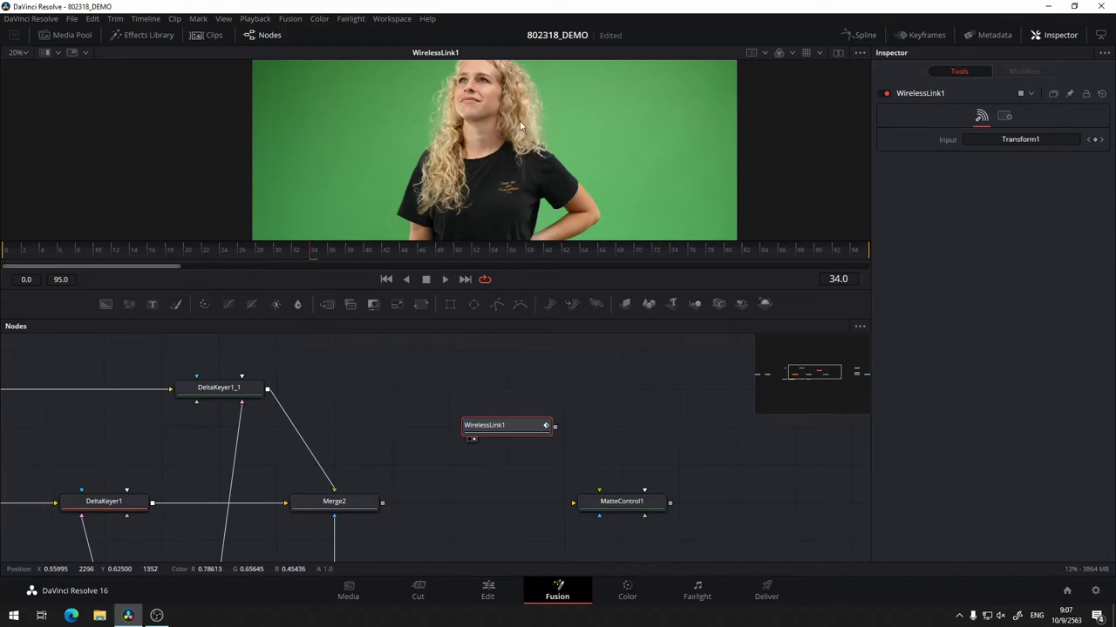
drag(356, 503, 512, 210)
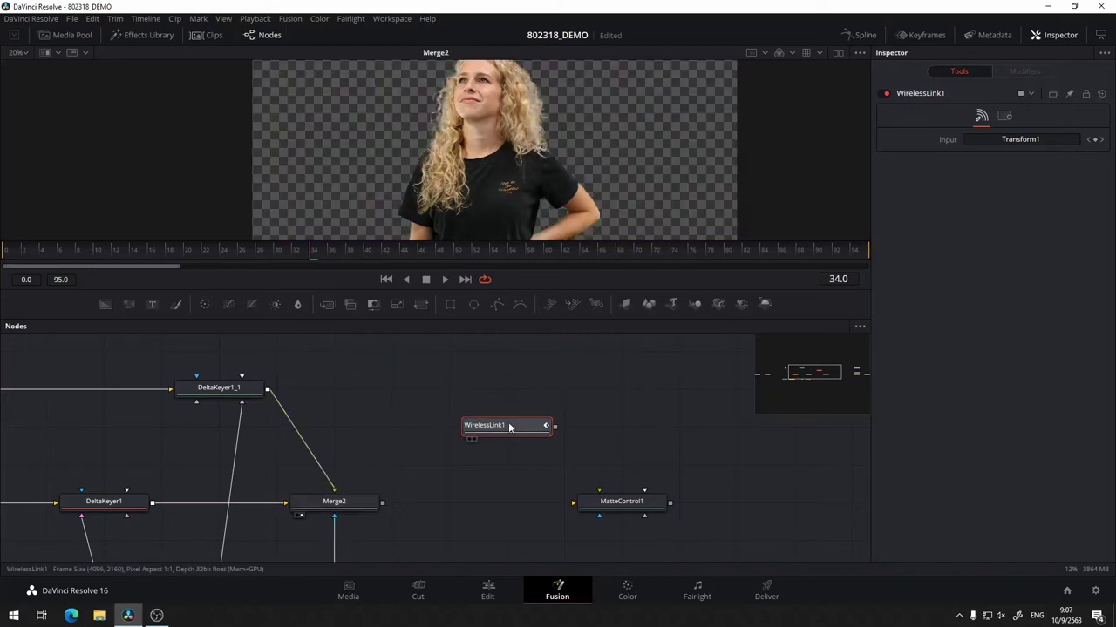
key(1)
mouse_move(347, 376)
mouse_down()
mouse_move(235, 369)
mouse_move(248, 364)
mouse_up()
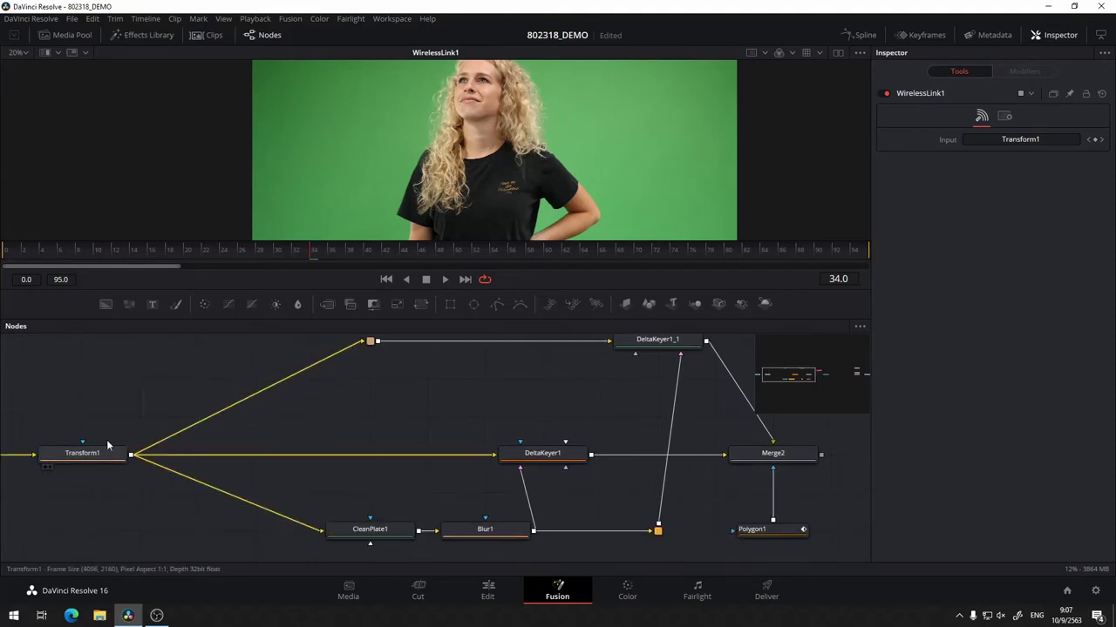
drag(543, 386, 97, 384)
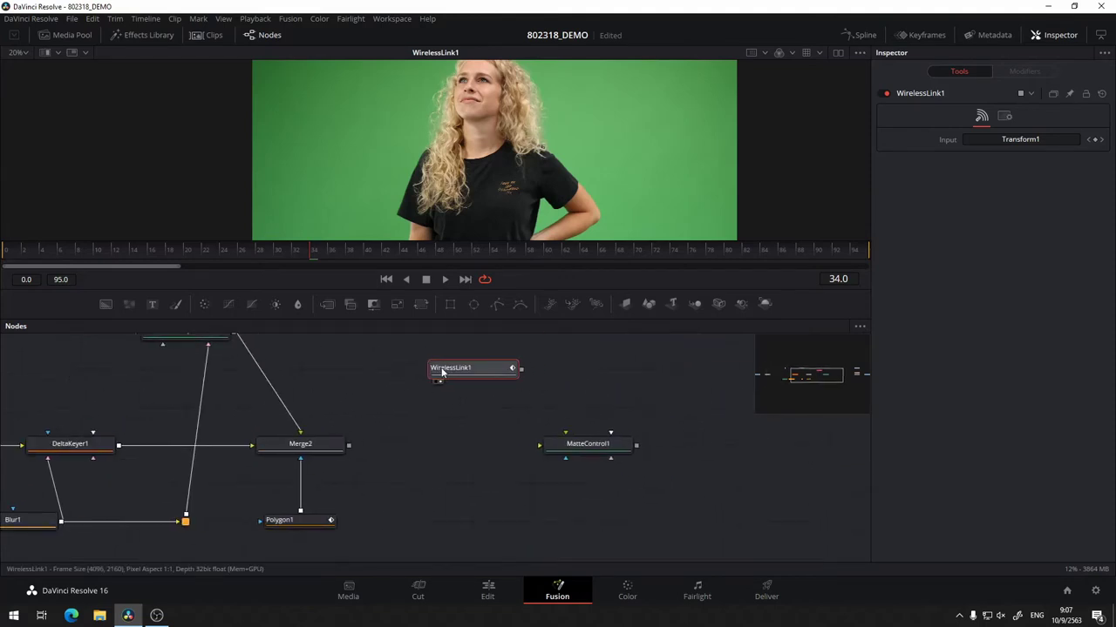
drag(617, 383, 662, 488)
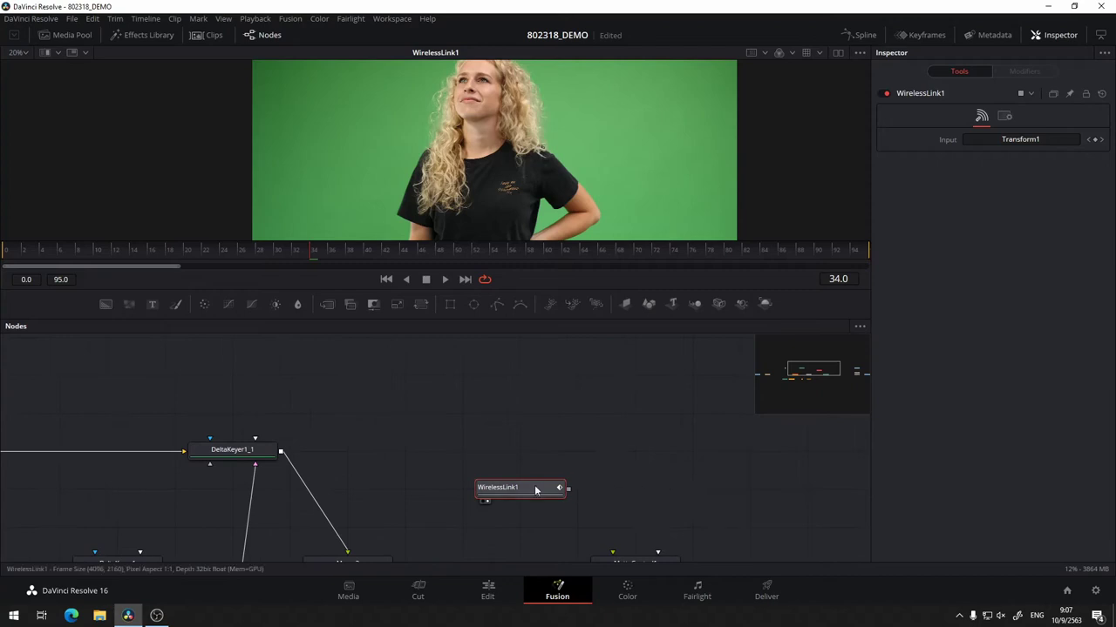
mouse_move(534, 487)
mouse_down()
mouse_move(514, 351)
mouse_move(430, 453)
mouse_up()
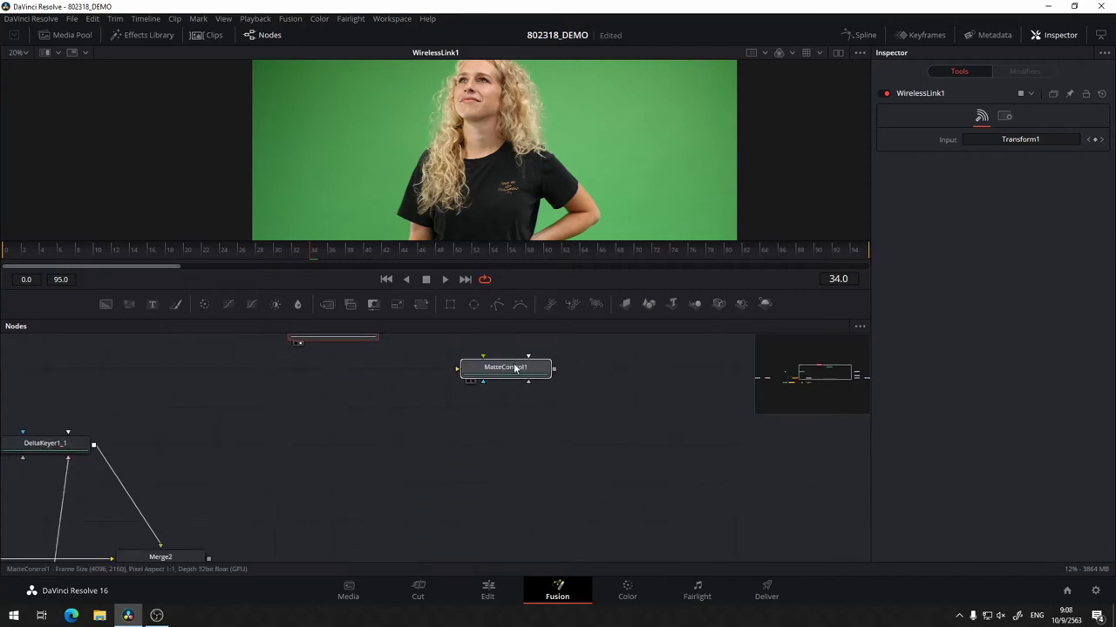
- Move MatteControl1 beside WirelessLink1 and feed the link's output into it
drag(463, 550, 521, 335)
mouse_move(493, 379)
mouse_down()
mouse_move(492, 439)
mouse_move(517, 483)
mouse_up()
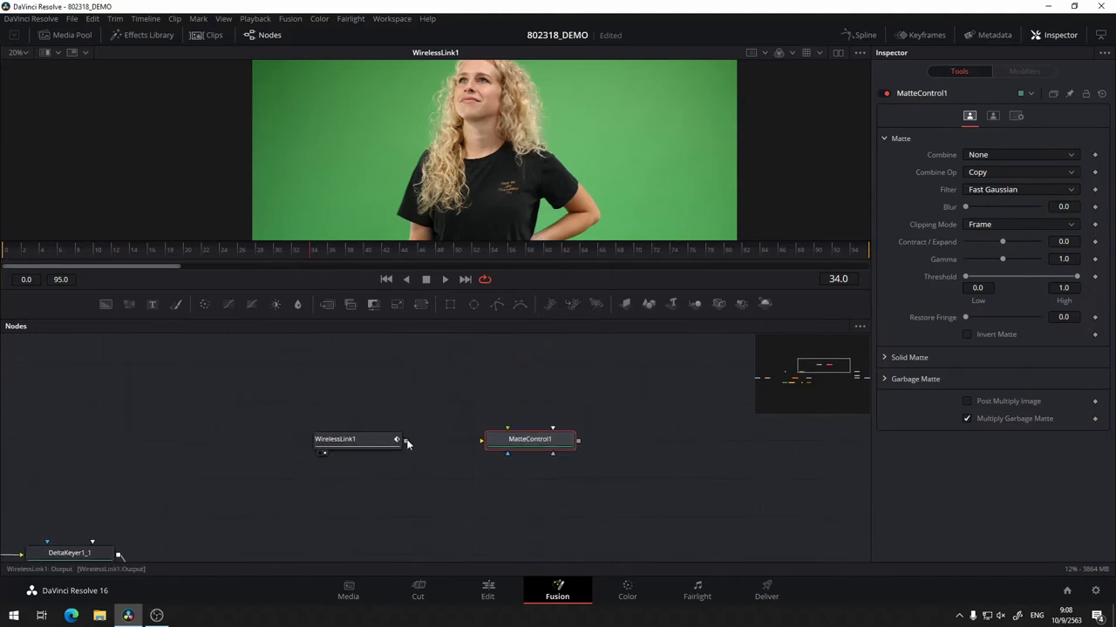
drag(406, 444, 444, 448)
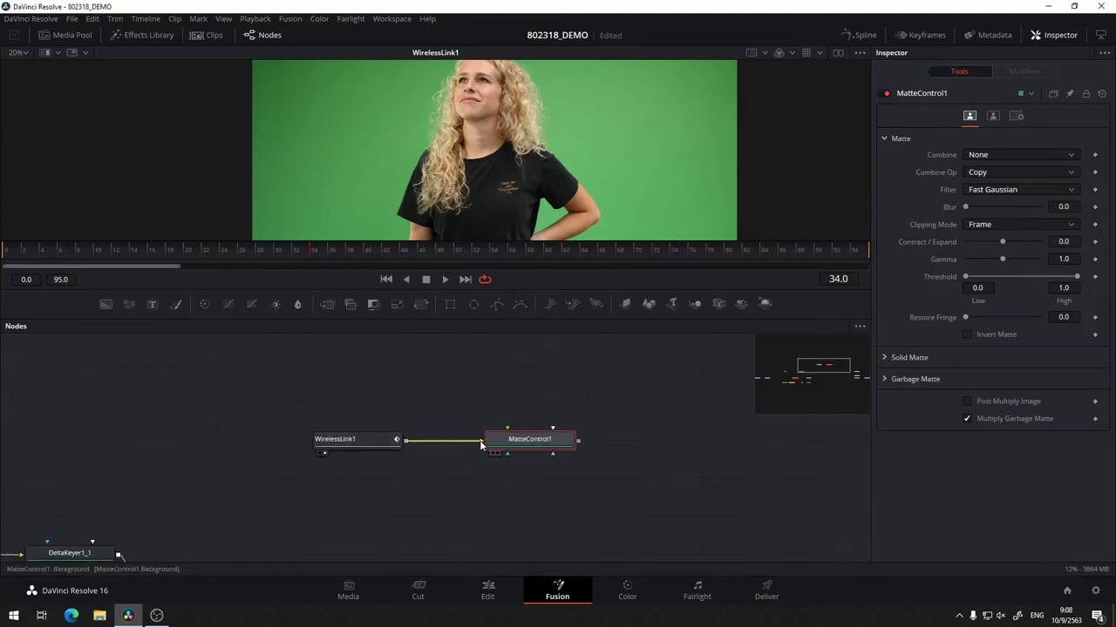
- Rename WirelessLink1 to ORI_Footage
click(346, 439)
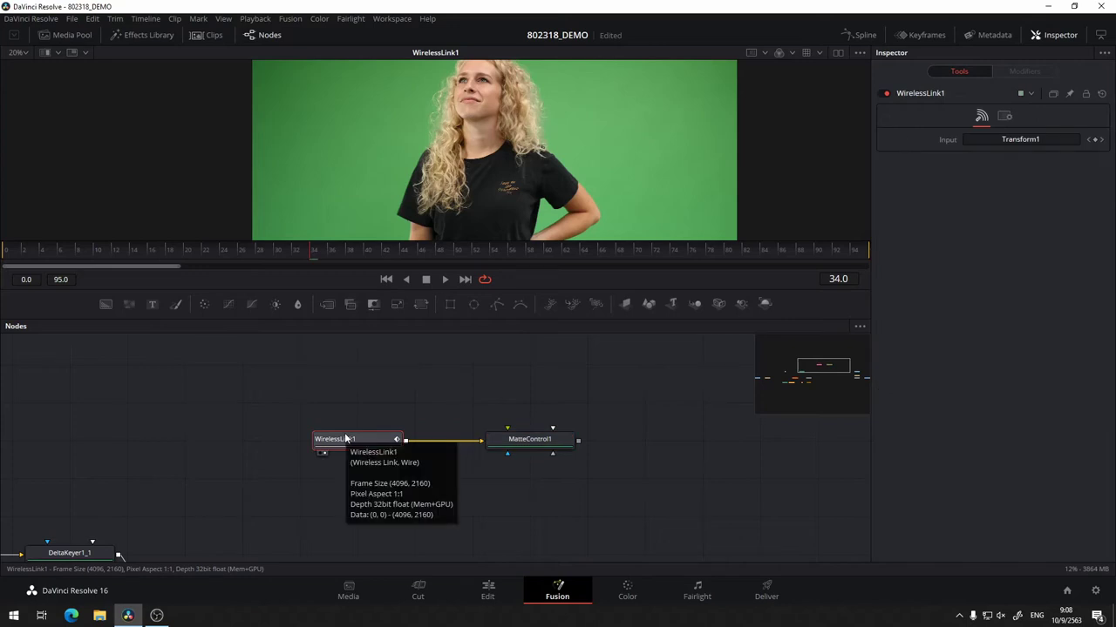
key(F2)
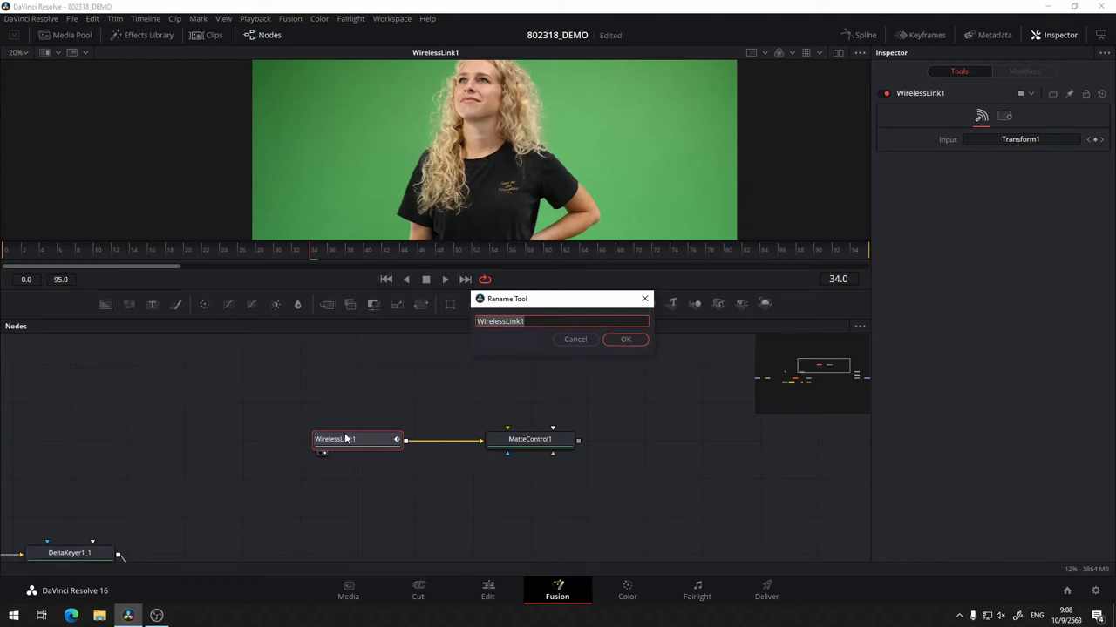
text(BG)
key(BackSpace)
key(BackSpace)
text(ge)
key(Return)
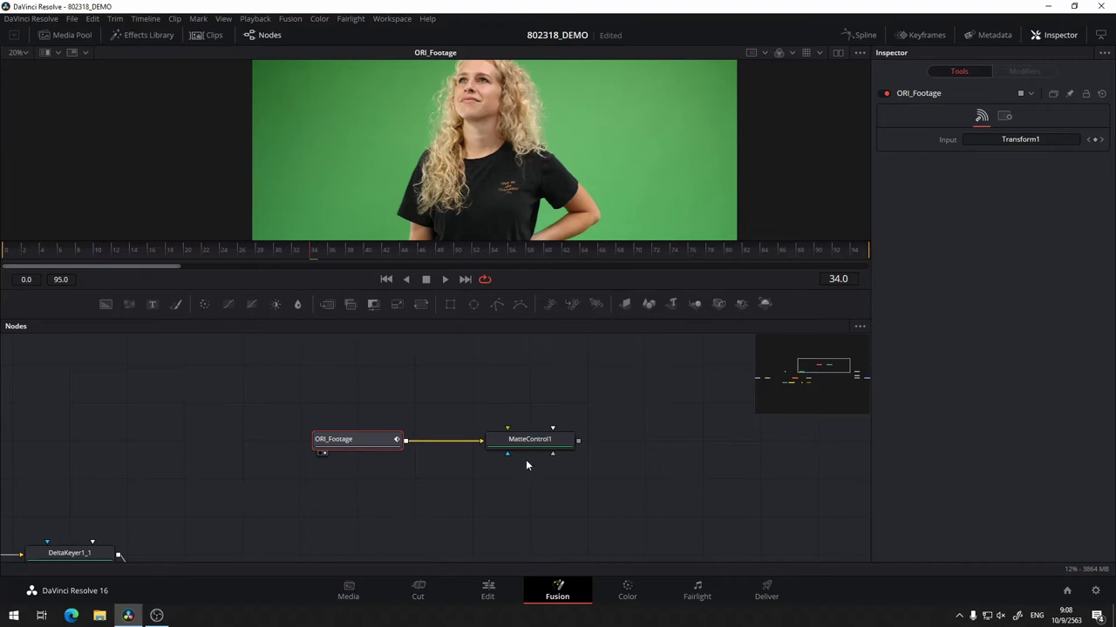
- Show MatteControl1's result in the viewer and bring up its Spill settings
drag(528, 440, 501, 217)
click(541, 442)
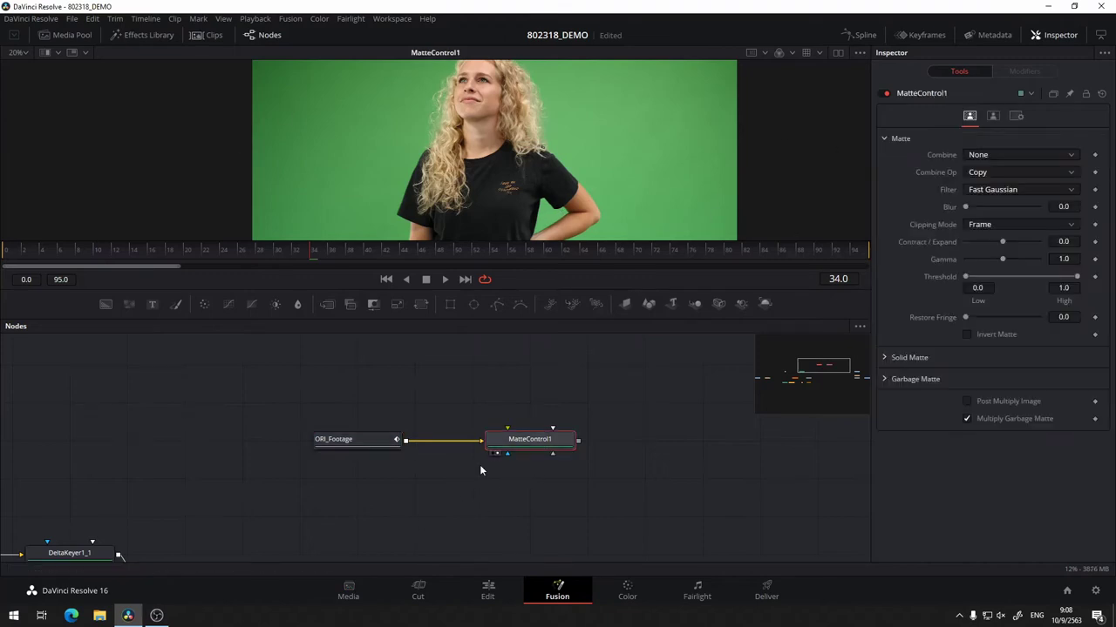
click(994, 118)
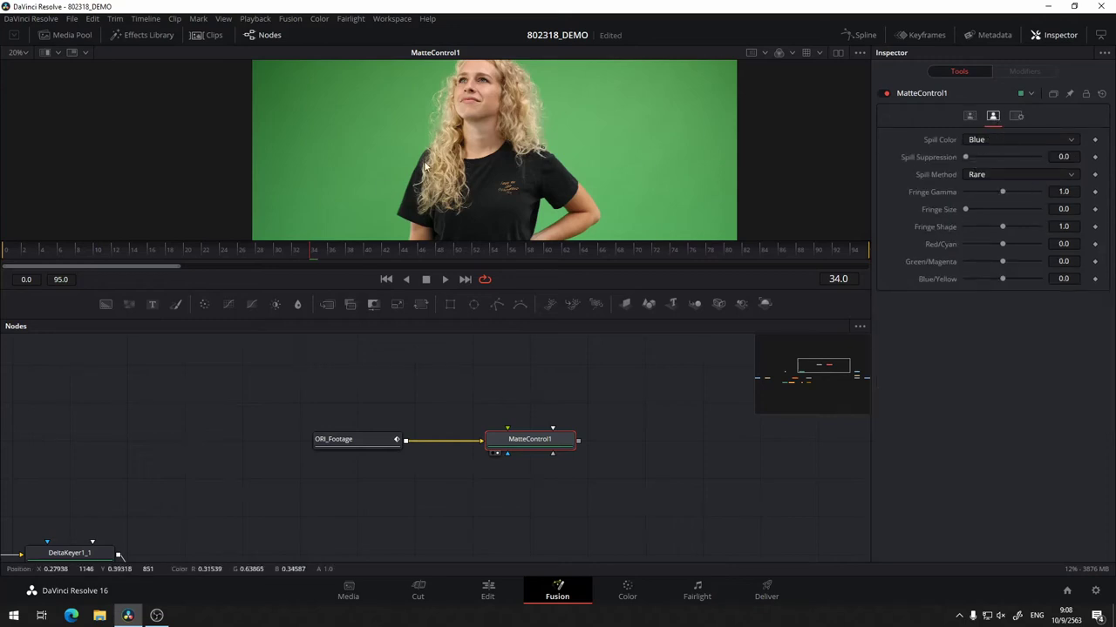
- Review DeltaKeyer1_1's Matte, Tuning and Fringe settings
drag(70, 556, 200, 489)
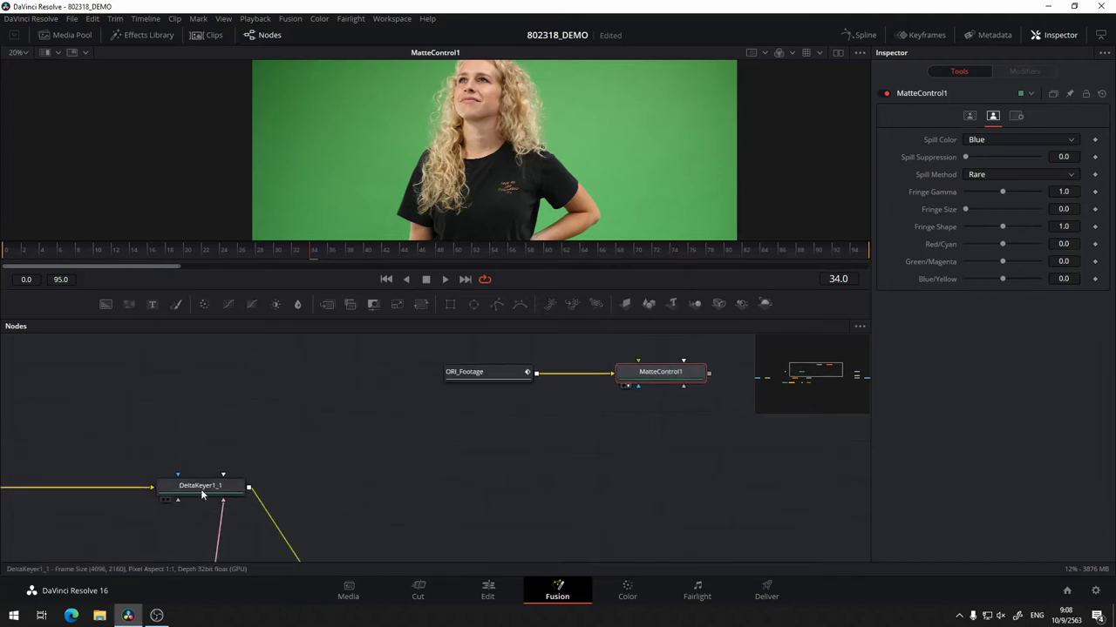
click(200, 488)
click(969, 139)
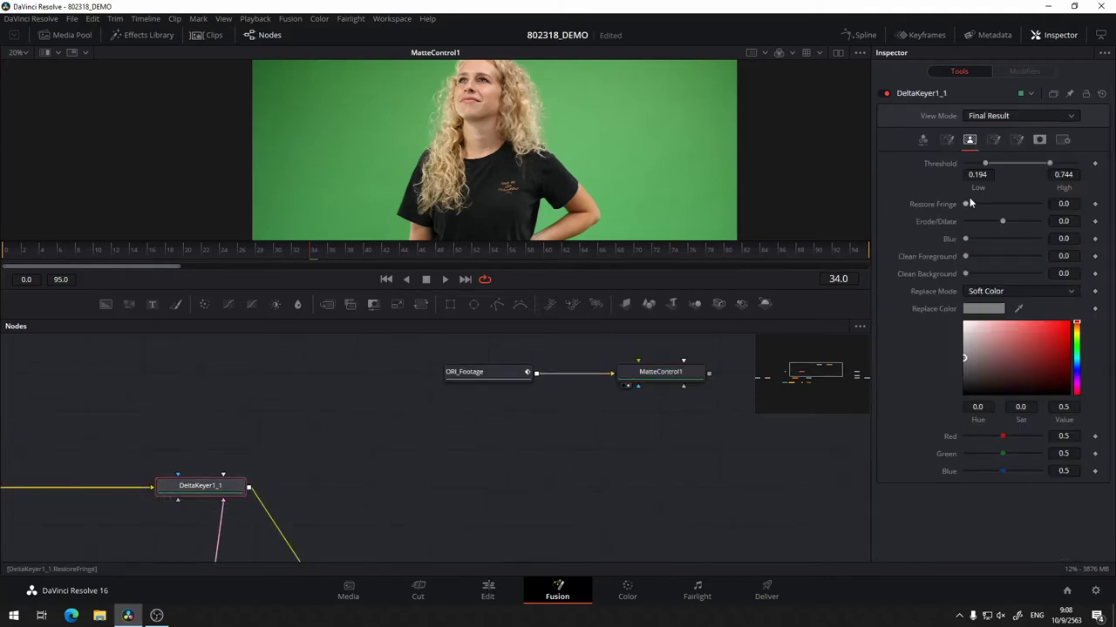
click(1022, 140)
click(994, 140)
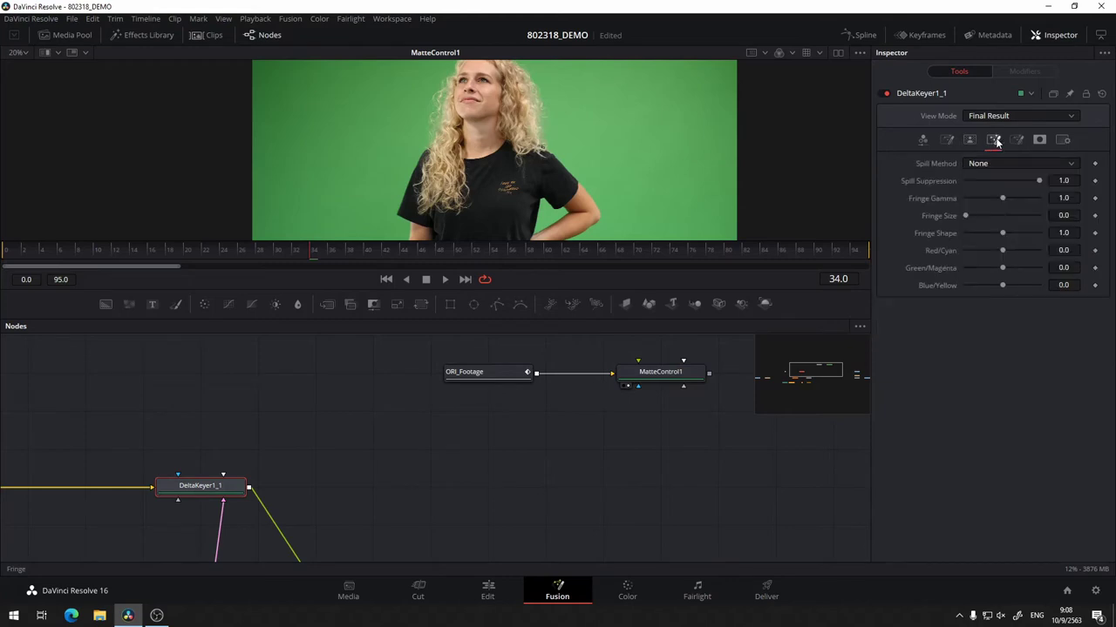
- Reselect MatteControl1 and bring up its Spill Color choices
drag(594, 396, 479, 442)
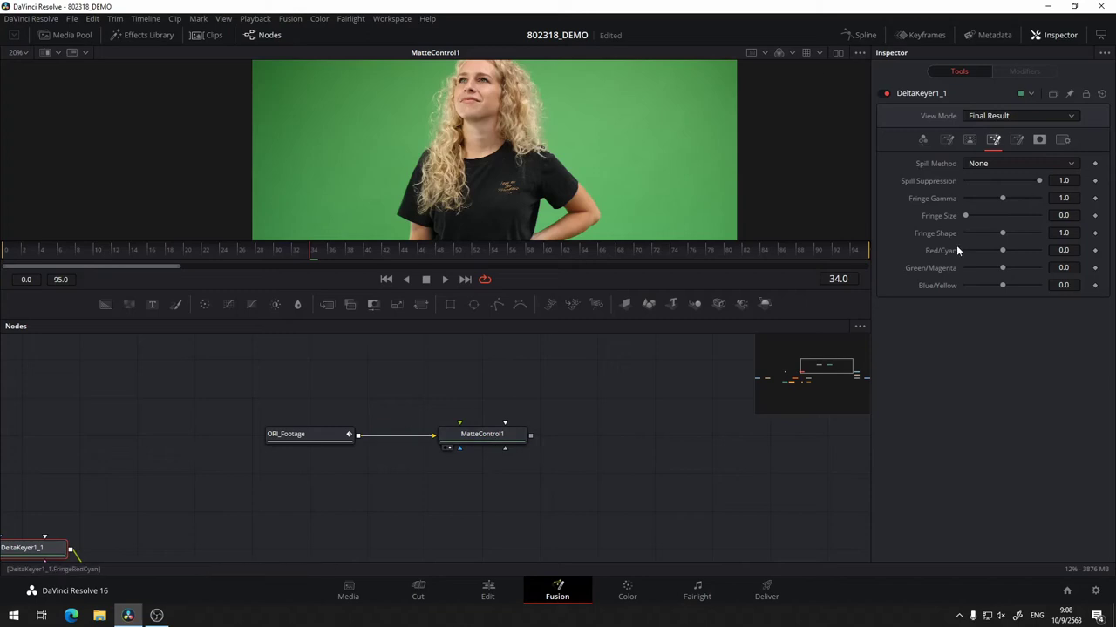
click(484, 441)
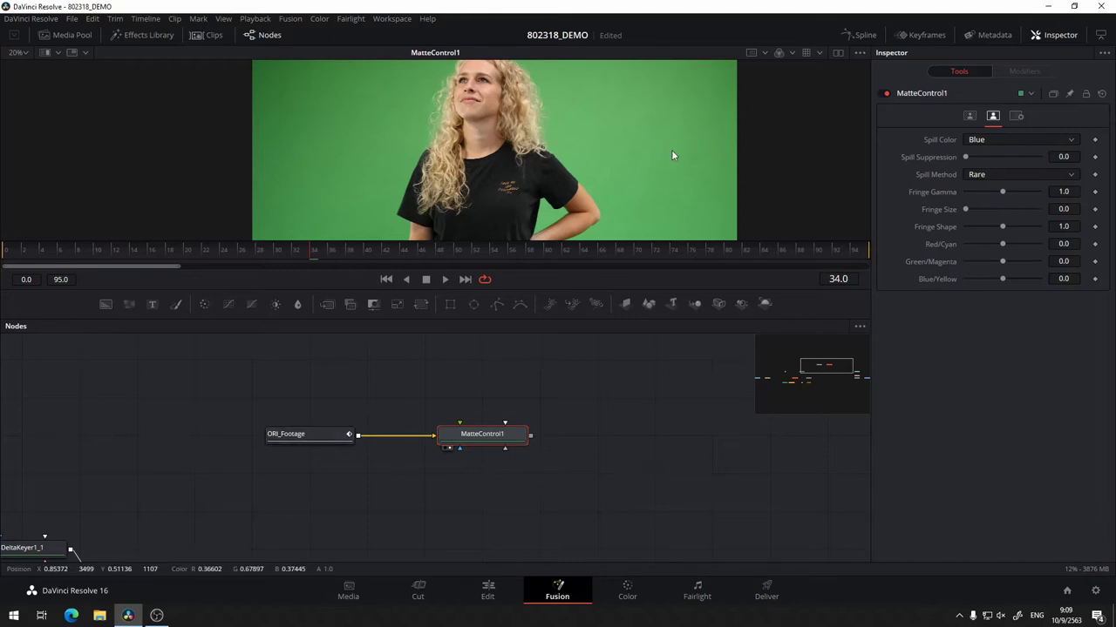
click(998, 141)
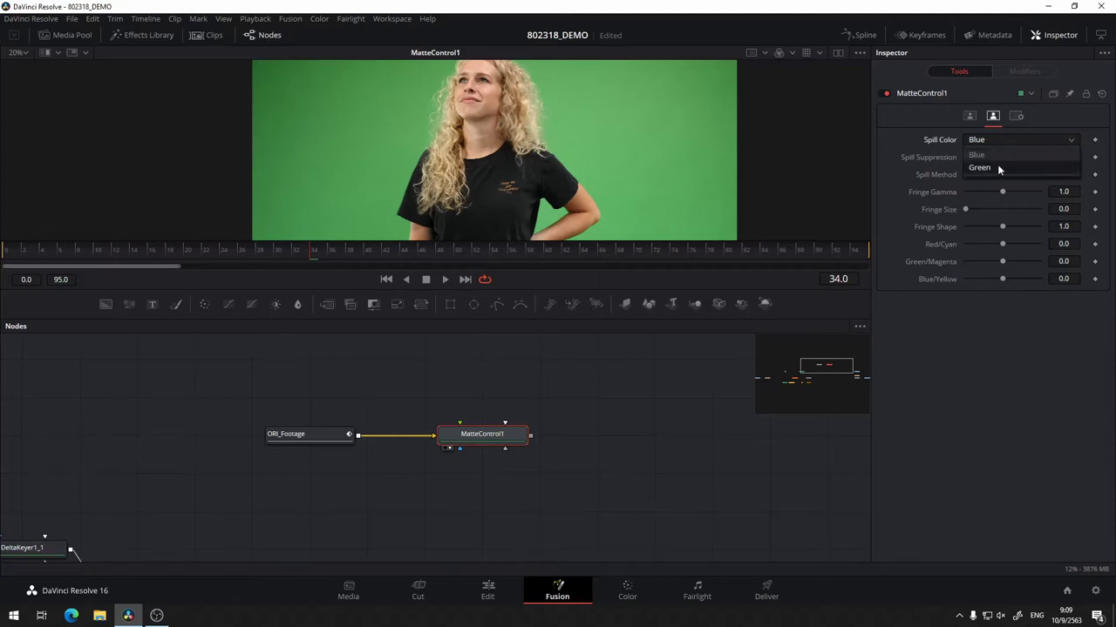
- Set Spill Color to Green and Spill Suppression to 1.0, zooming in on the face
click(994, 172)
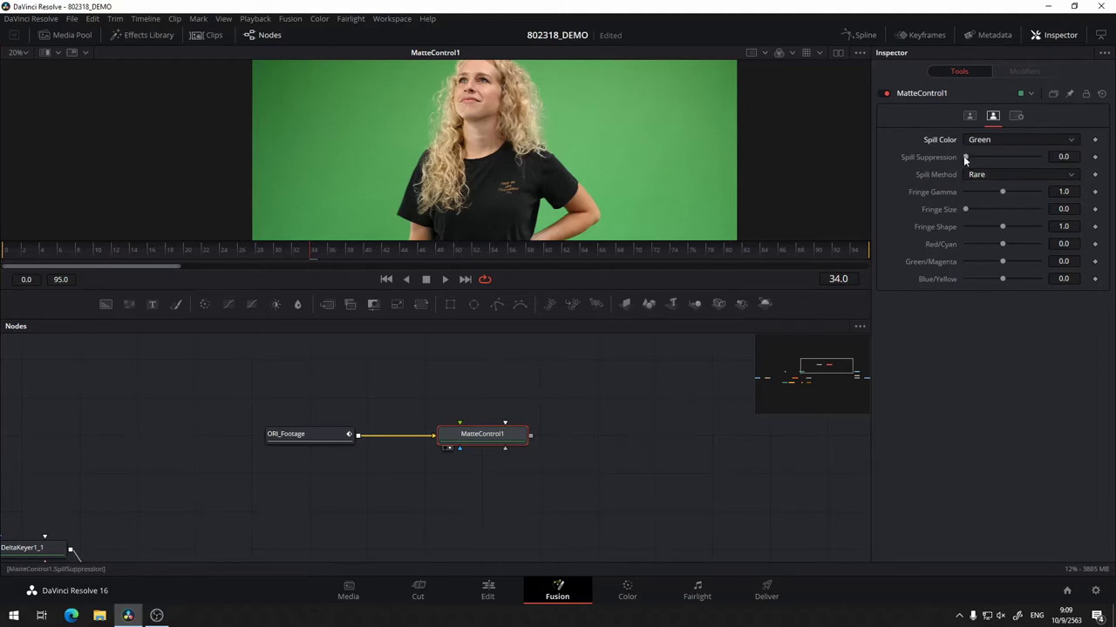
drag(965, 157, 1042, 159)
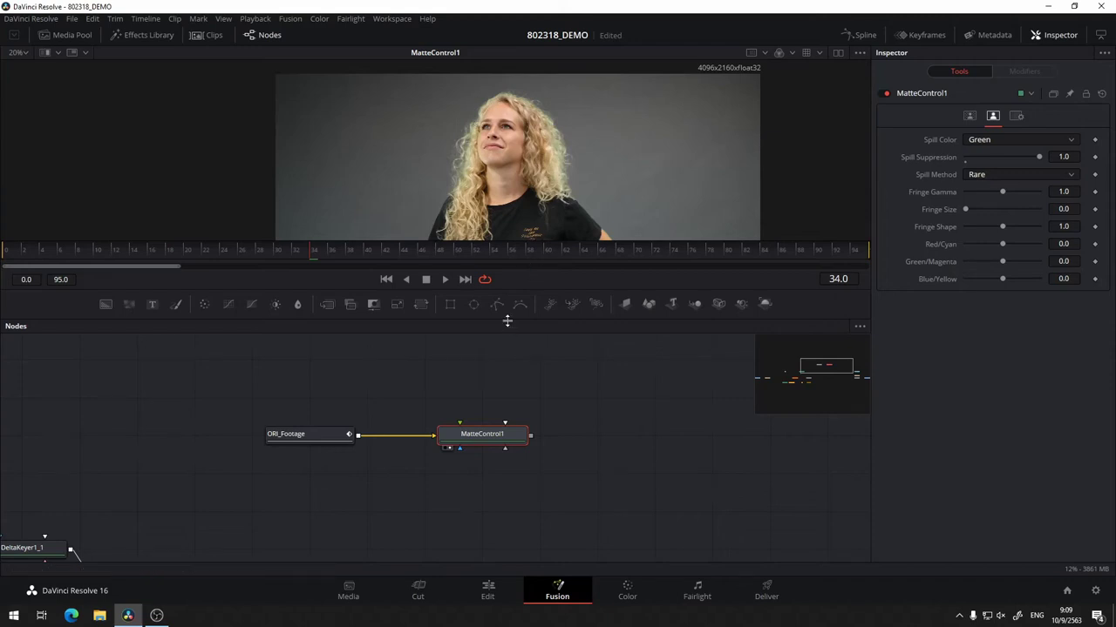
drag(507, 319, 491, 442)
scroll(510, 215, up, 5)
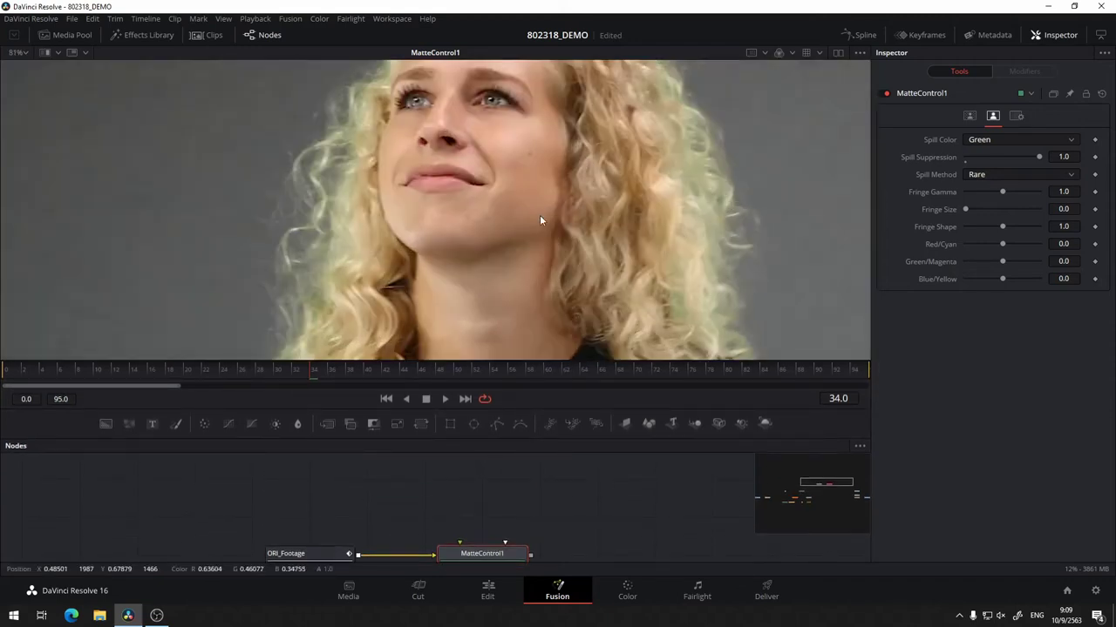
drag(690, 136, 510, 137)
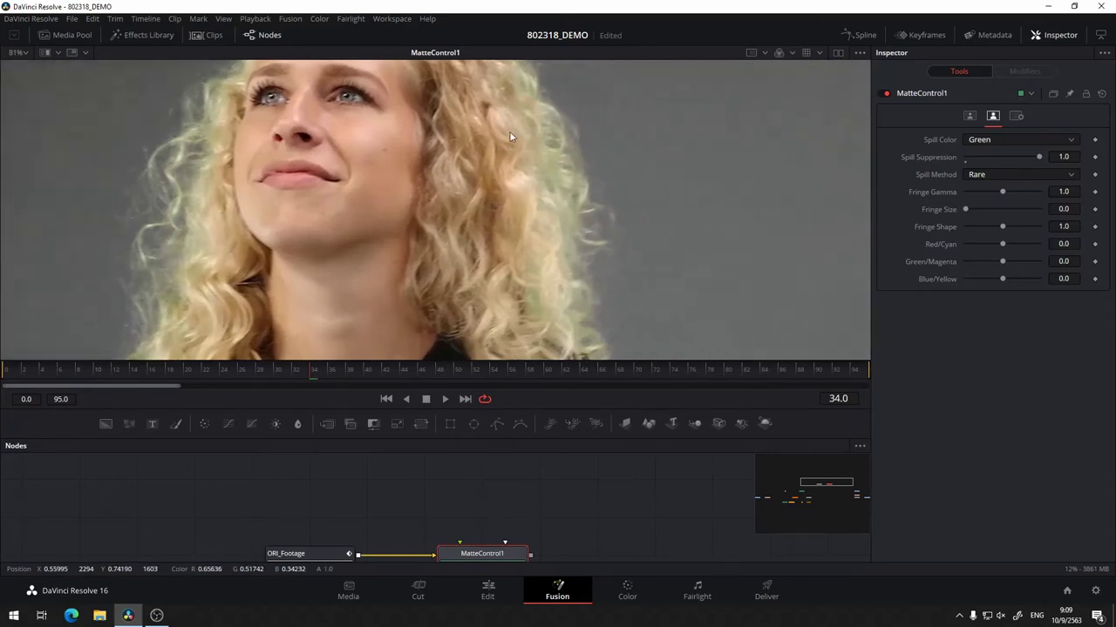
- Set the Spill Method to Well Done after trying Medium
click(988, 173)
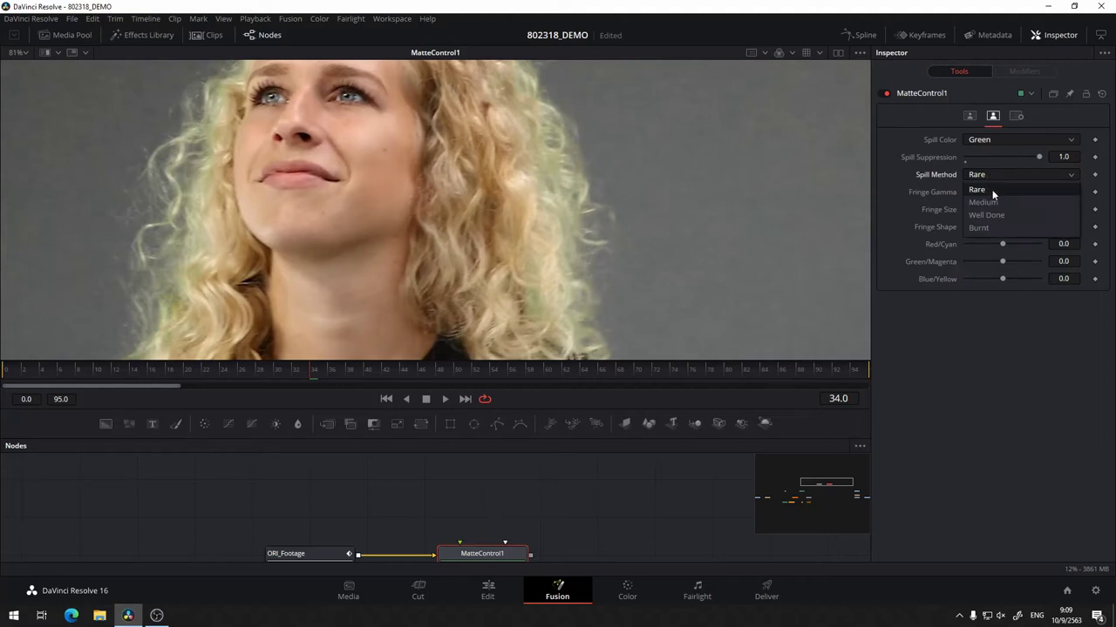
click(994, 202)
click(992, 175)
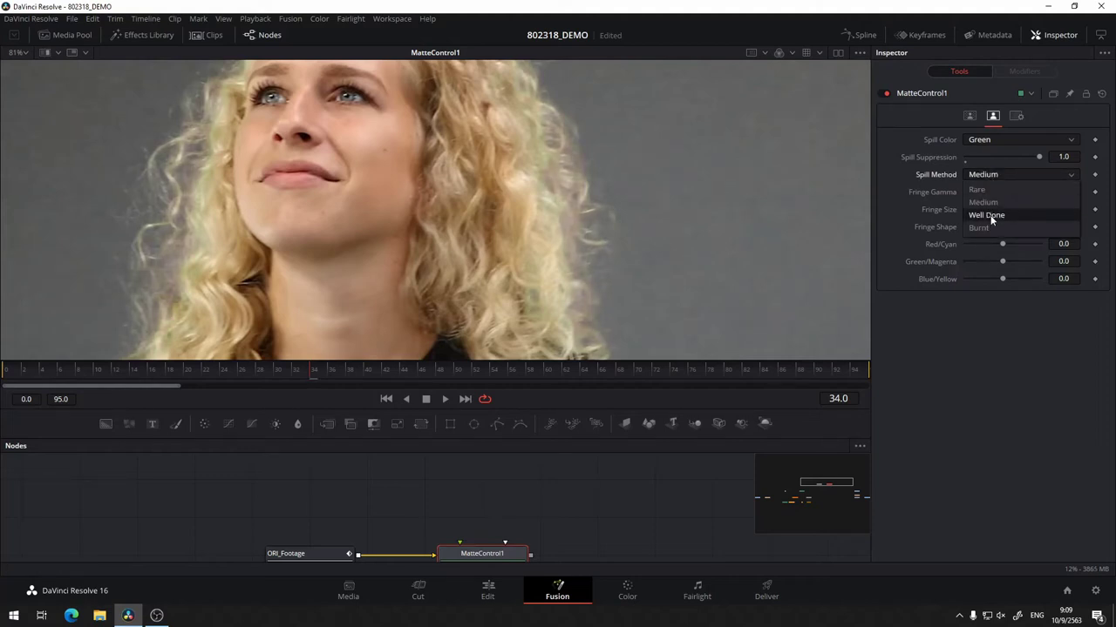
click(989, 215)
scroll(664, 237, down, 5)
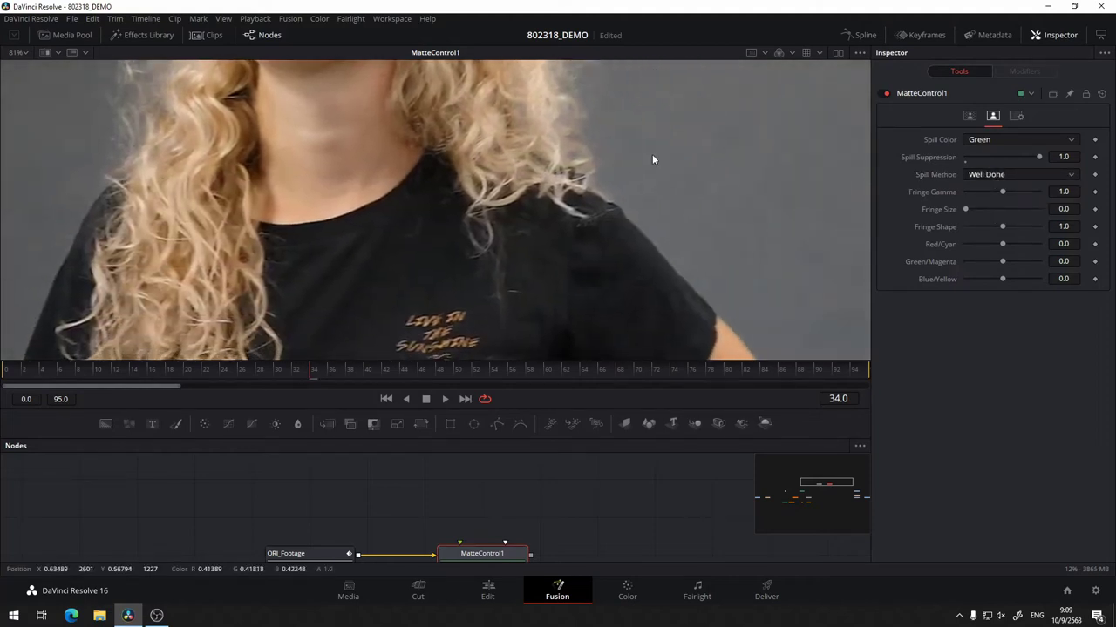
scroll(587, 279, up, 3)
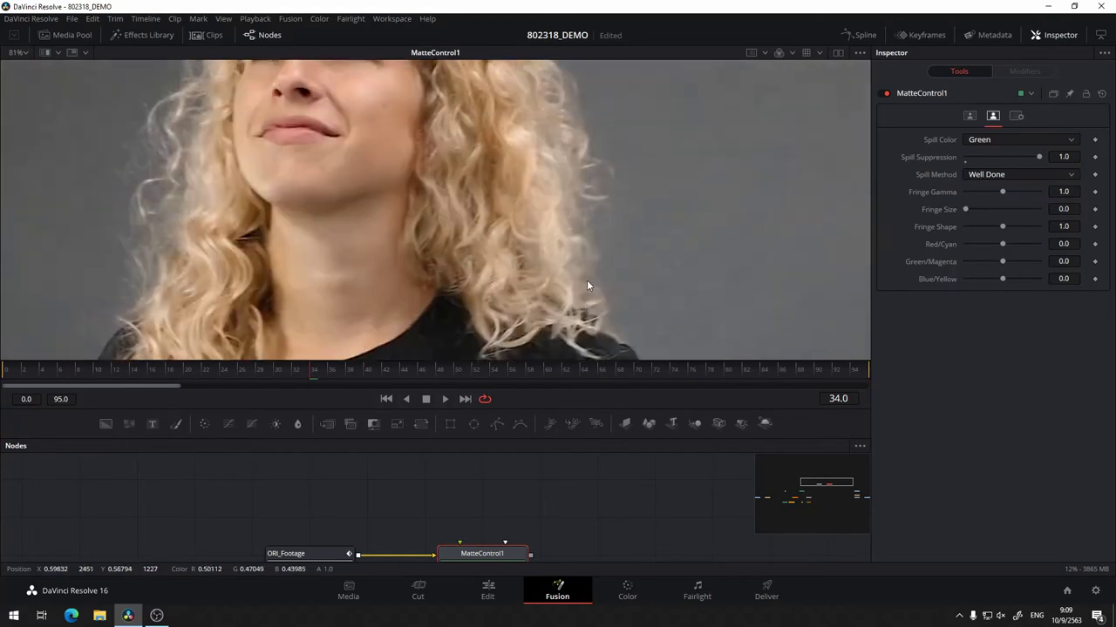
scroll(546, 130, up, 2)
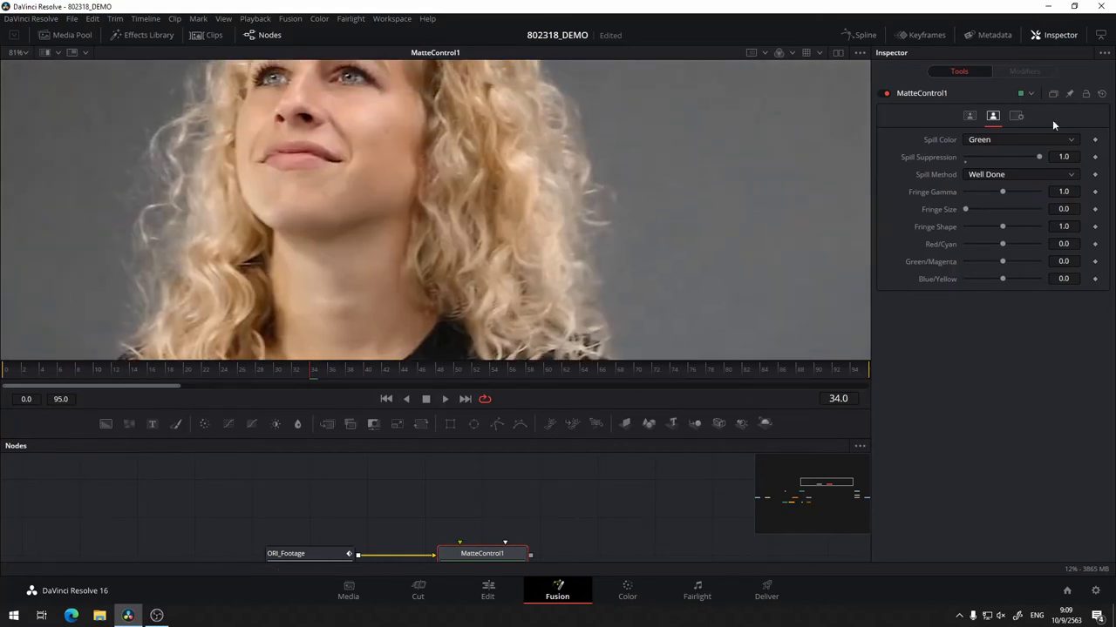
- Adjust Spill Suppression to about 0.906 and check the mouth and chin before zooming out
drag(1038, 157, 1085, 159)
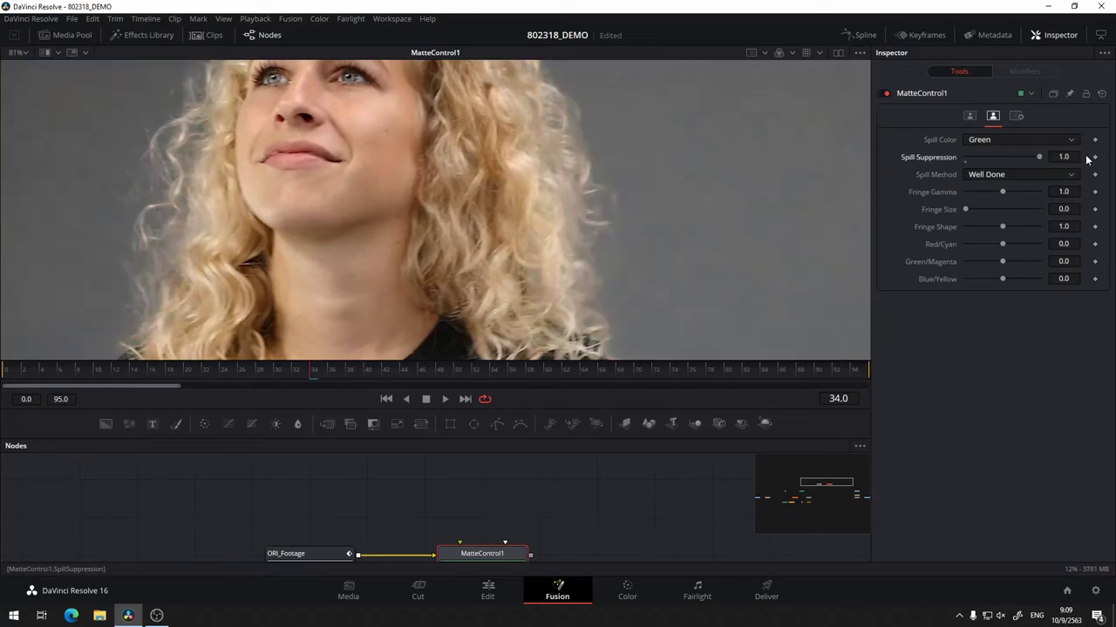
scroll(603, 209, down, 1)
scroll(600, 110, down, 2)
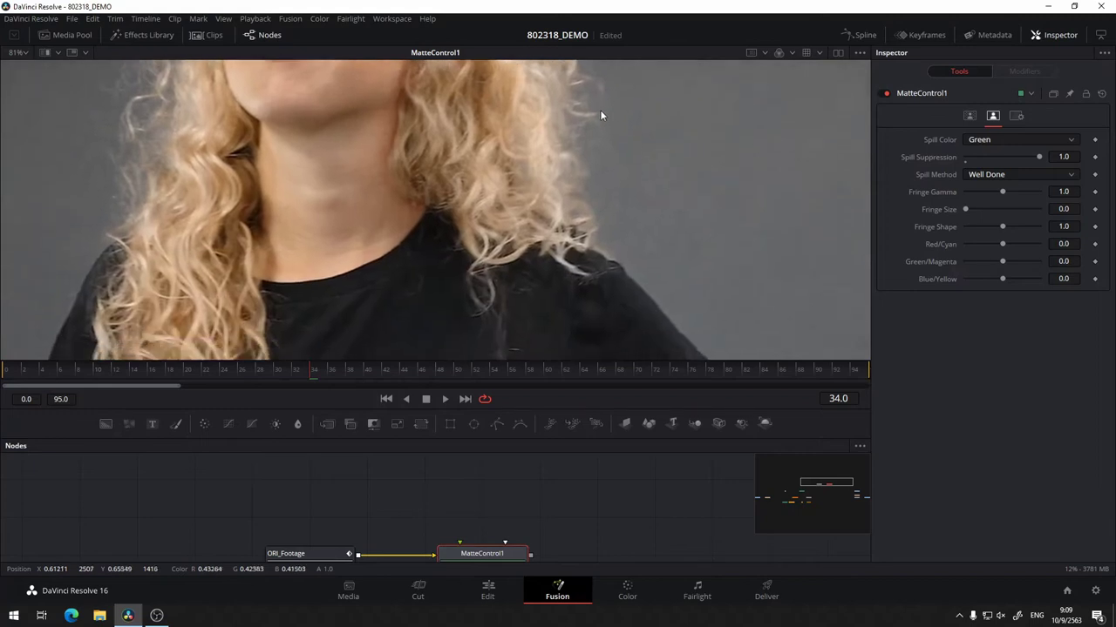
drag(600, 110, 652, 174)
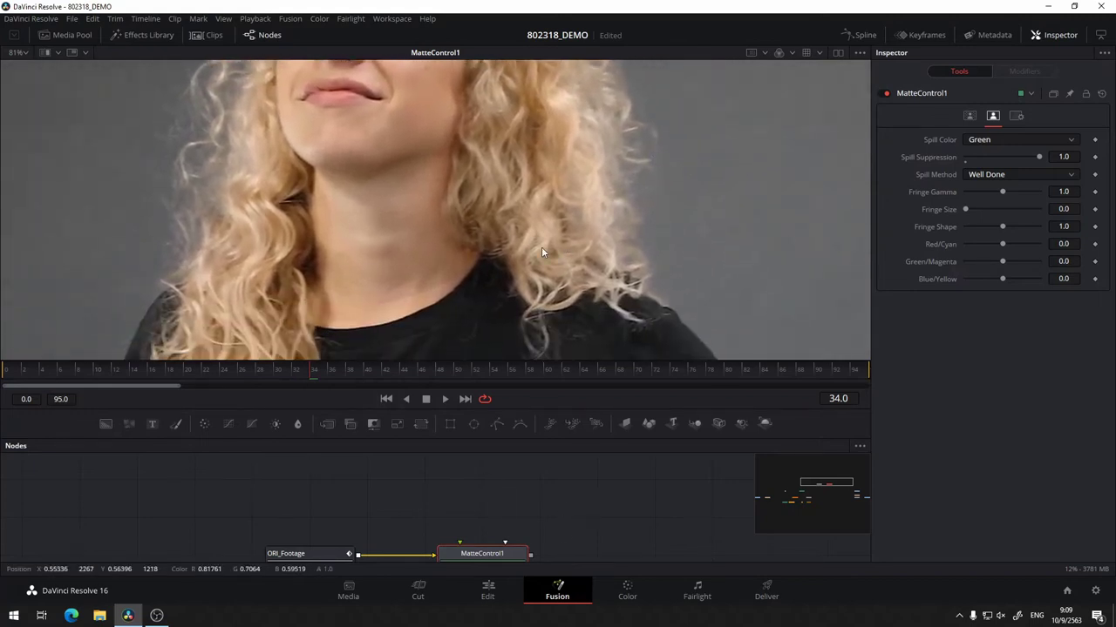
scroll(537, 246, down, 4)
scroll(538, 247, down, 2)
mouse_move(538, 247)
mouse_down()
mouse_move(468, 163)
mouse_move(474, 200)
mouse_up()
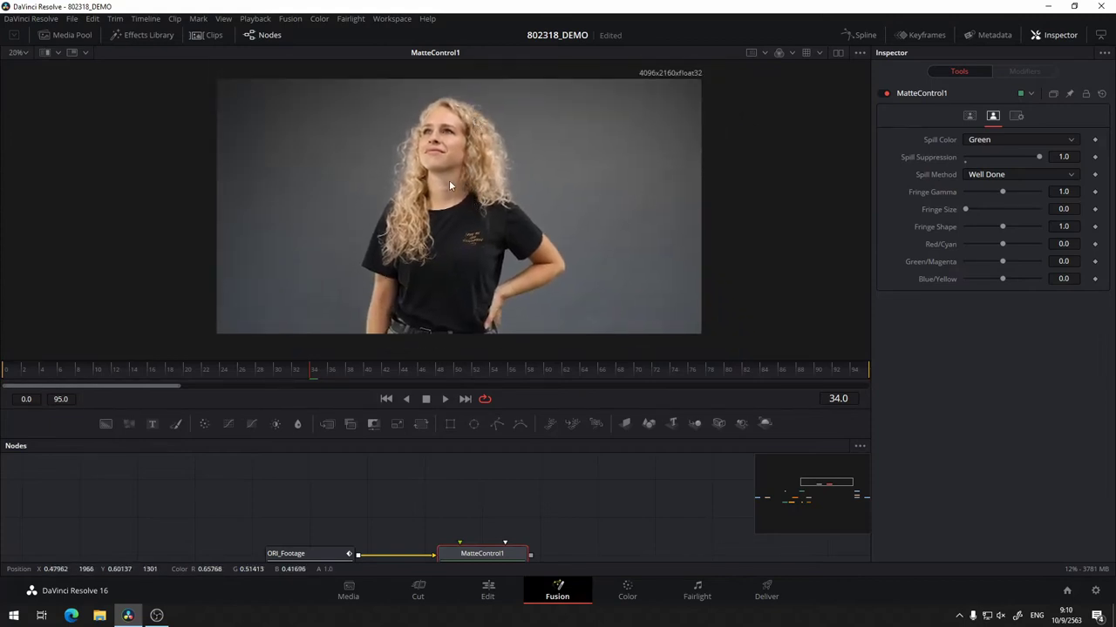
- Pan the node graph from DeltaKeyer1_1 back to ORI_Footage and MatteControl1
drag(374, 463, 440, 301)
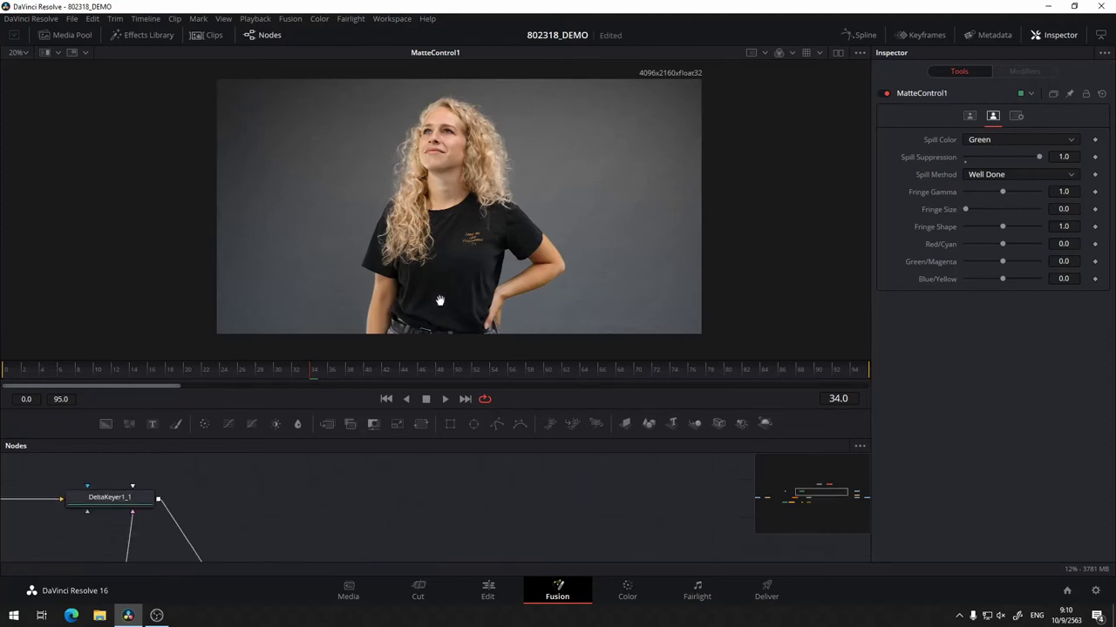
scroll(175, 489, up, 2)
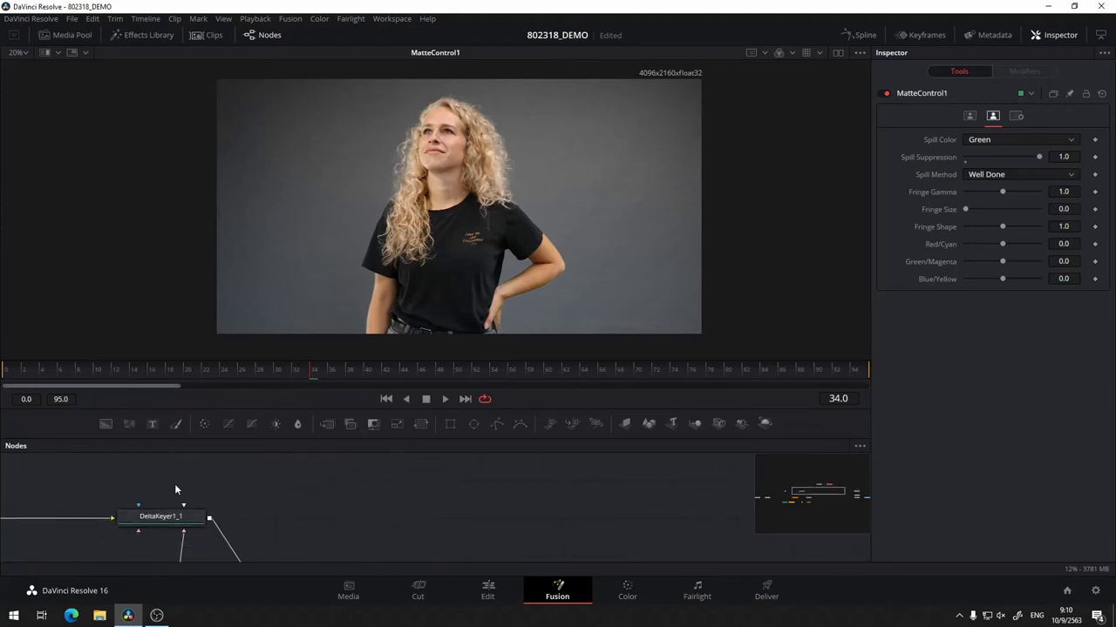
scroll(348, 523, down, 3)
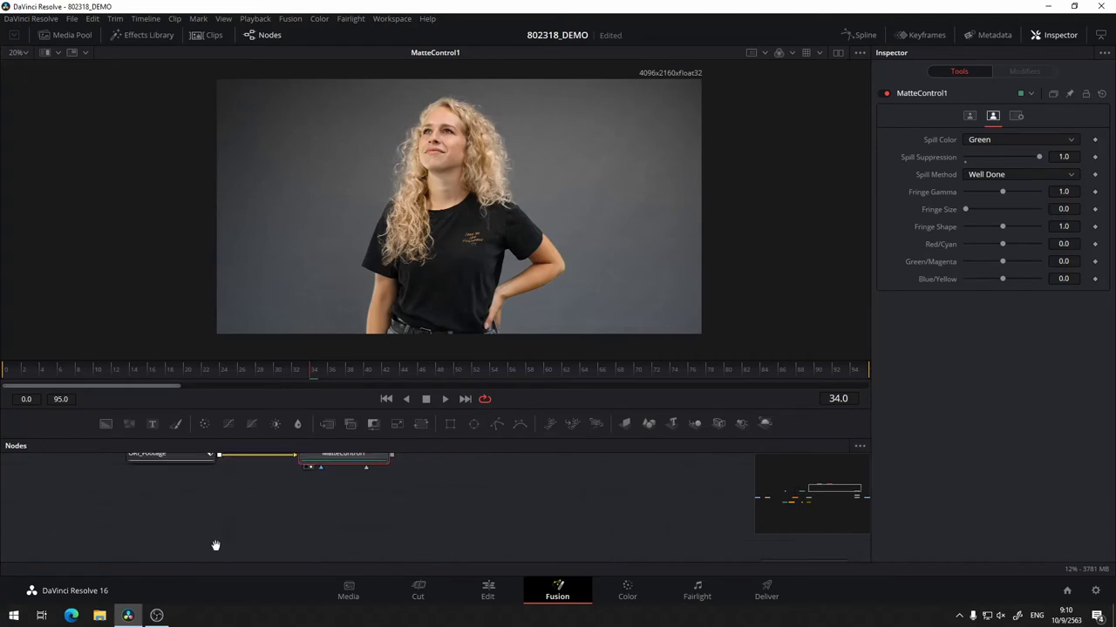
mouse_move(439, 505)
mouse_down()
mouse_move(527, 483)
mouse_move(506, 510)
mouse_up()
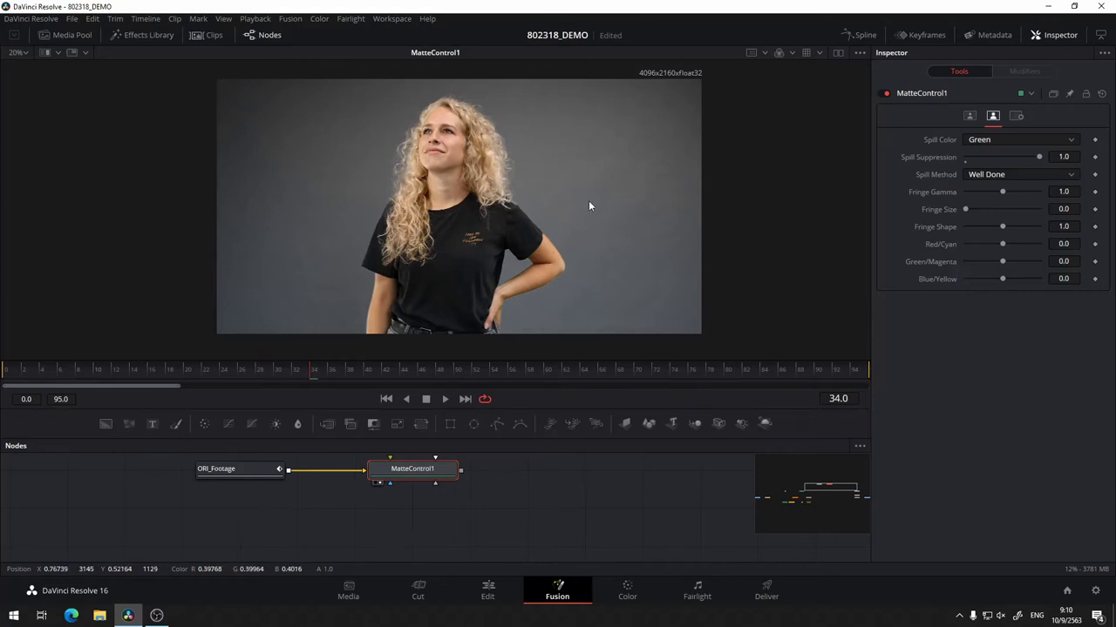
mouse_move(491, 519)
mouse_down()
mouse_move(499, 499)
mouse_move(508, 517)
mouse_up()
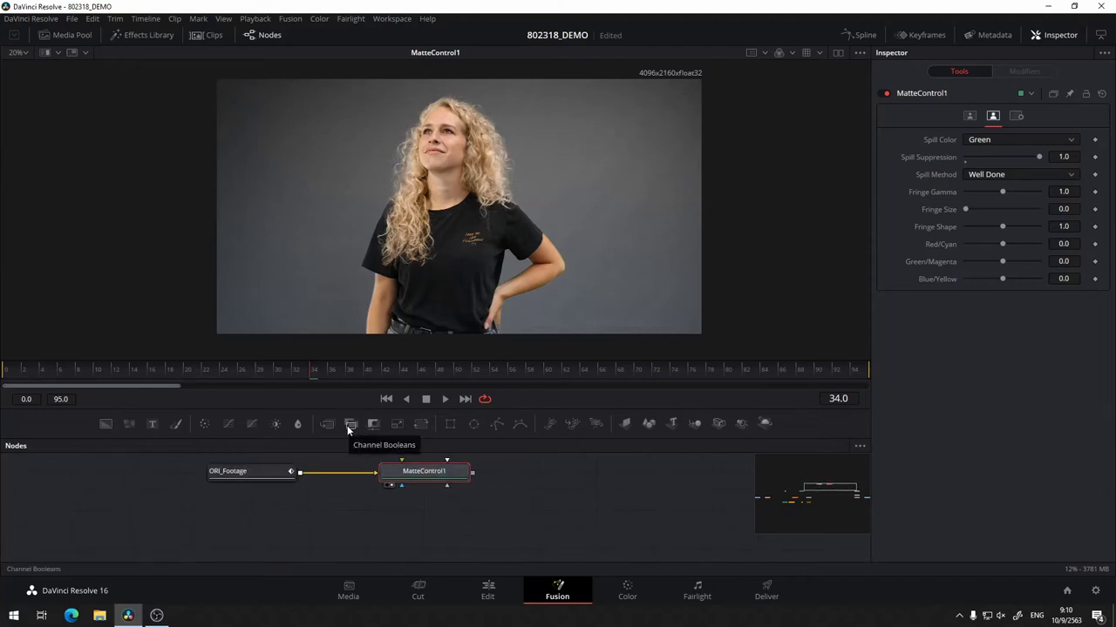
- Add a ChannelBooleans1 node below MatteControl1 and enlarge the node area
click(394, 532)
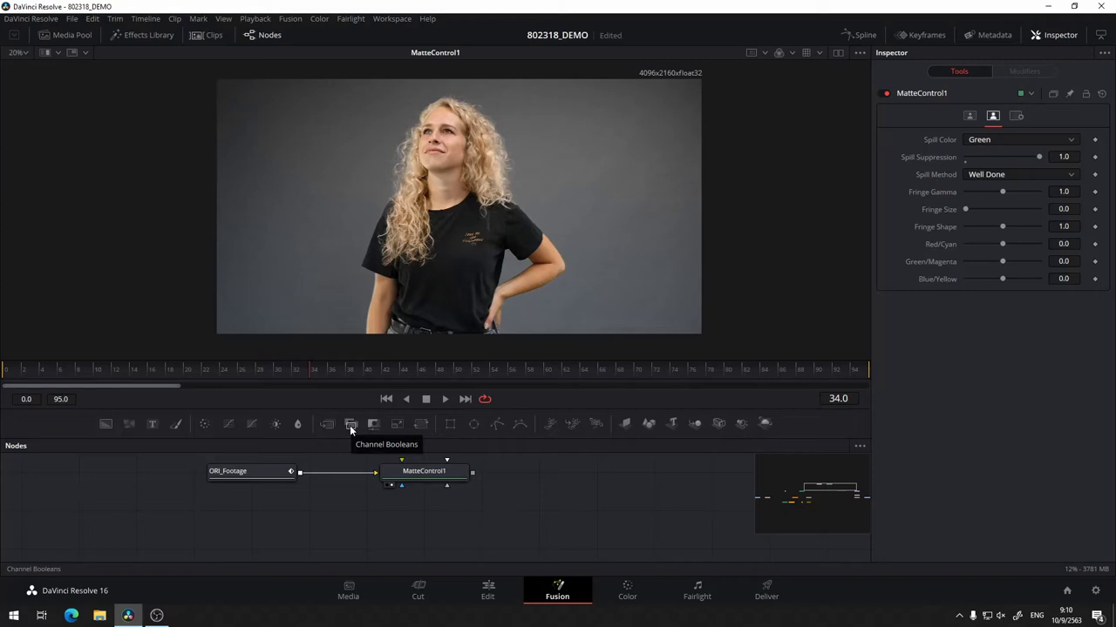
click(349, 426)
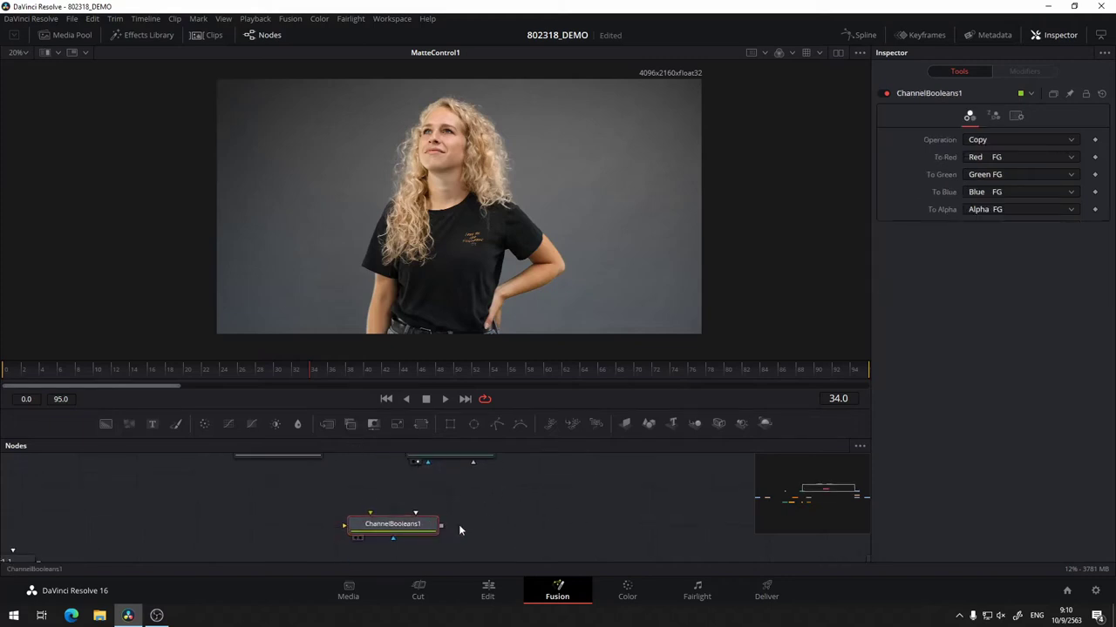
drag(396, 524, 453, 524)
scroll(494, 502, up, 2)
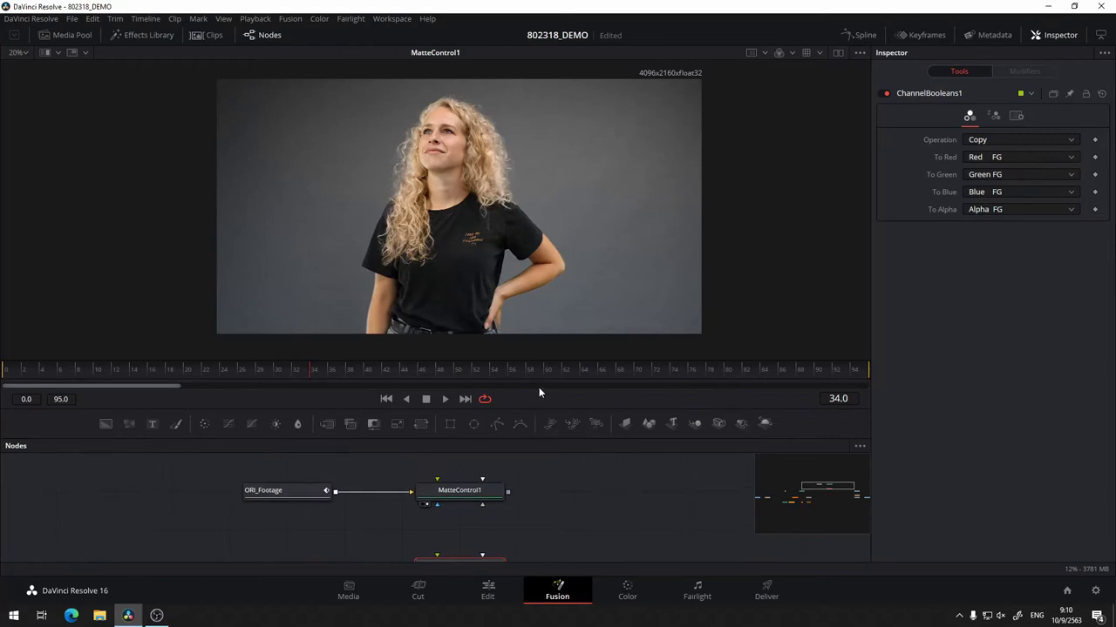
drag(533, 439, 531, 369)
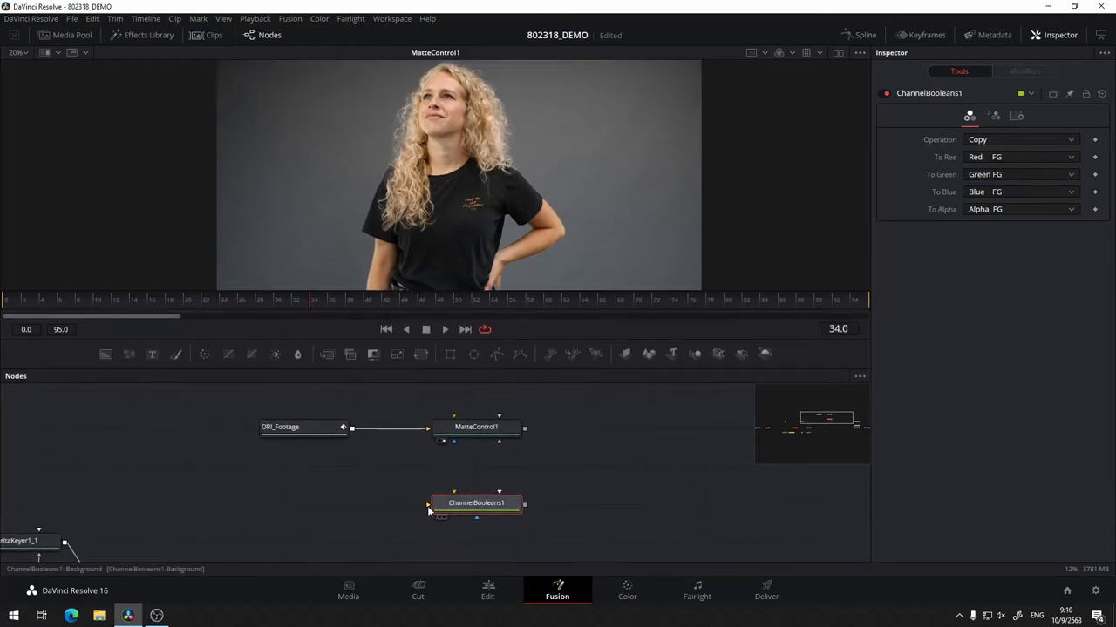
- Wire ORI_Footage and MatteControl1 (as foreground) into ChannelBooleans1 and view its result
drag(428, 504, 351, 430)
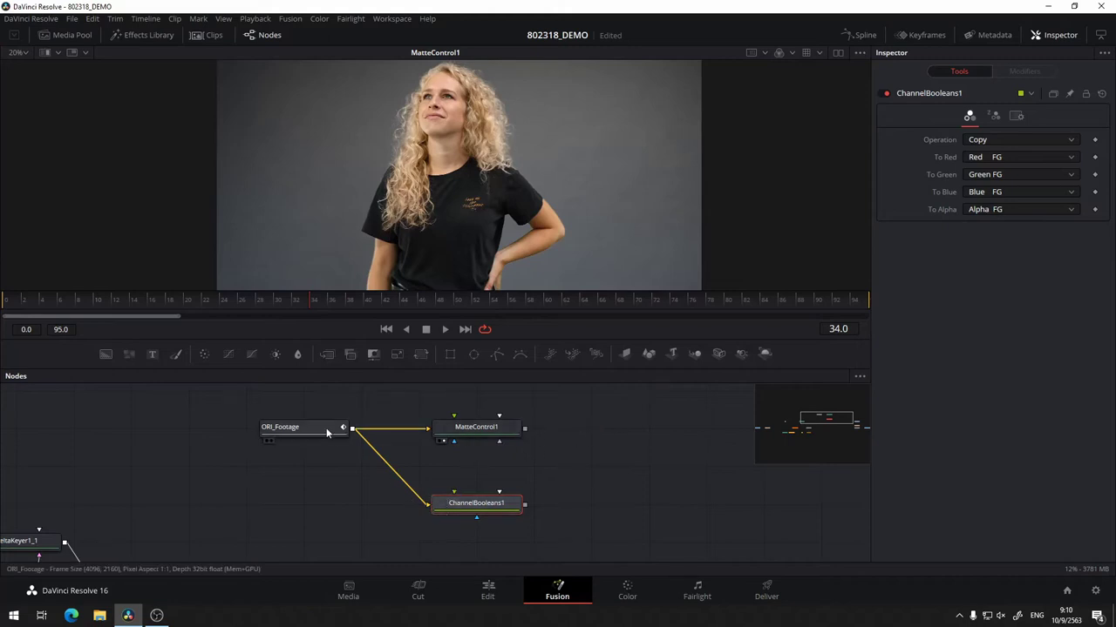
drag(454, 492, 524, 428)
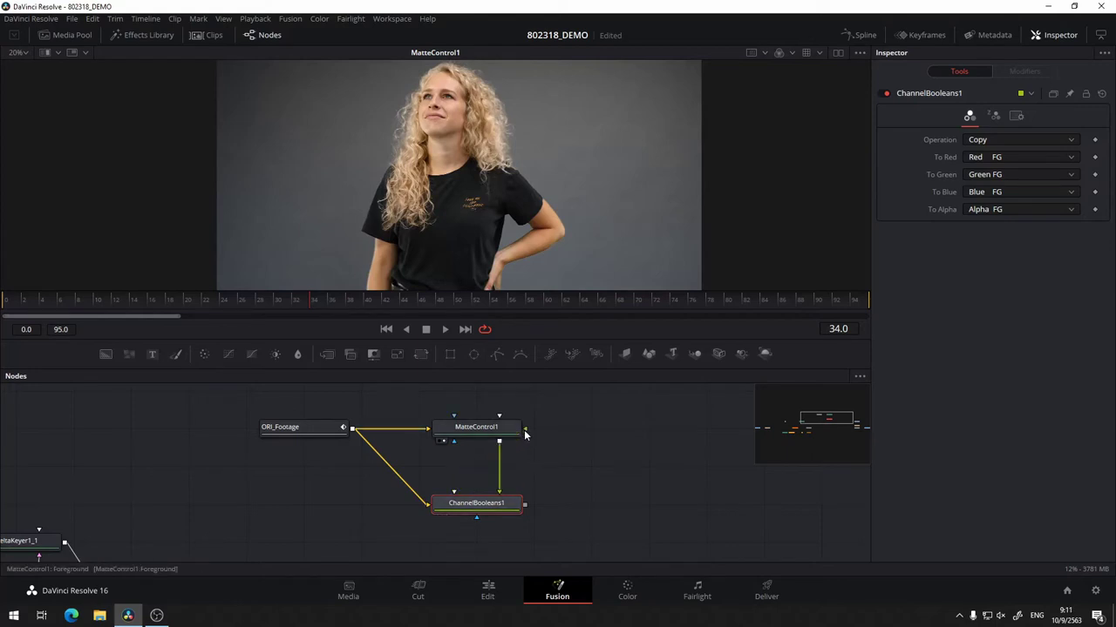
drag(497, 513, 533, 246)
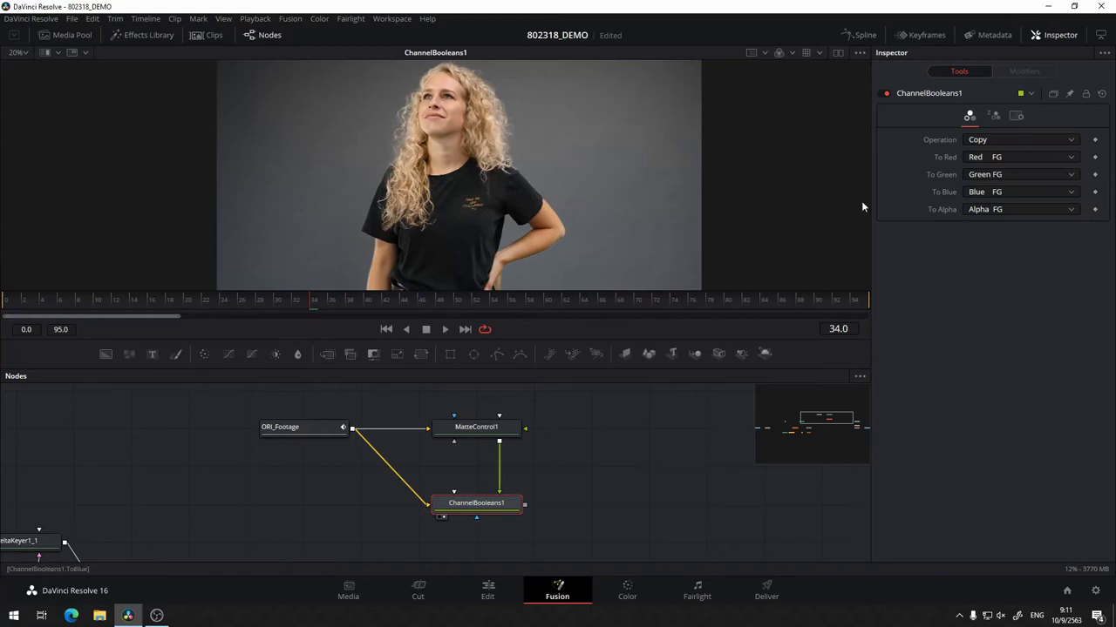
- Set ChannelBooleans1's Operation to Subtract and To Alpha to Do Nothing
click(989, 141)
click(990, 181)
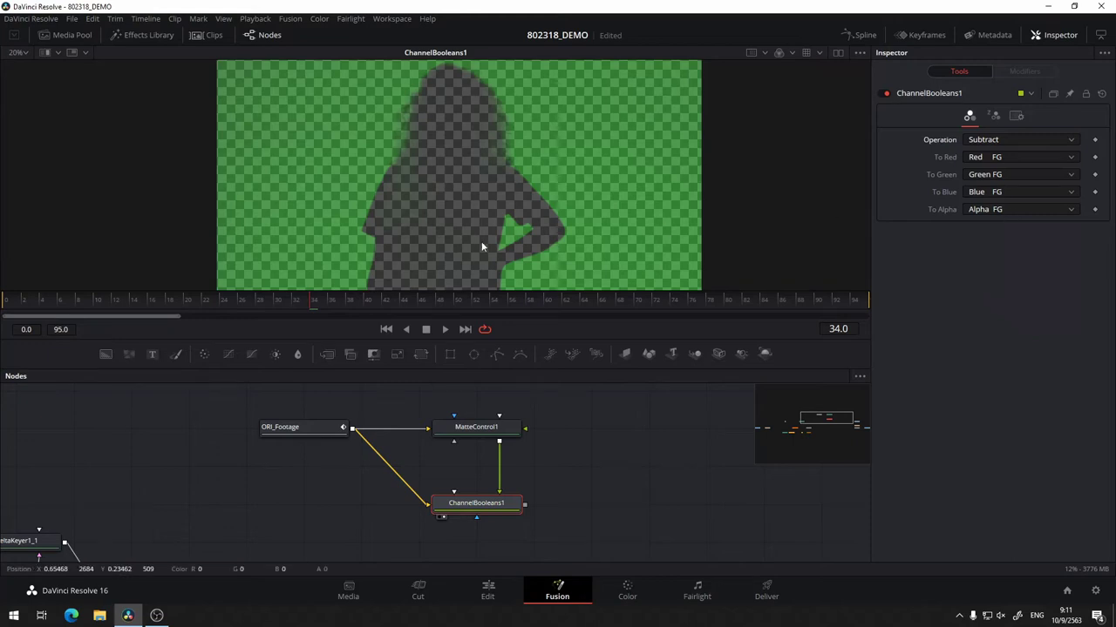
click(994, 215)
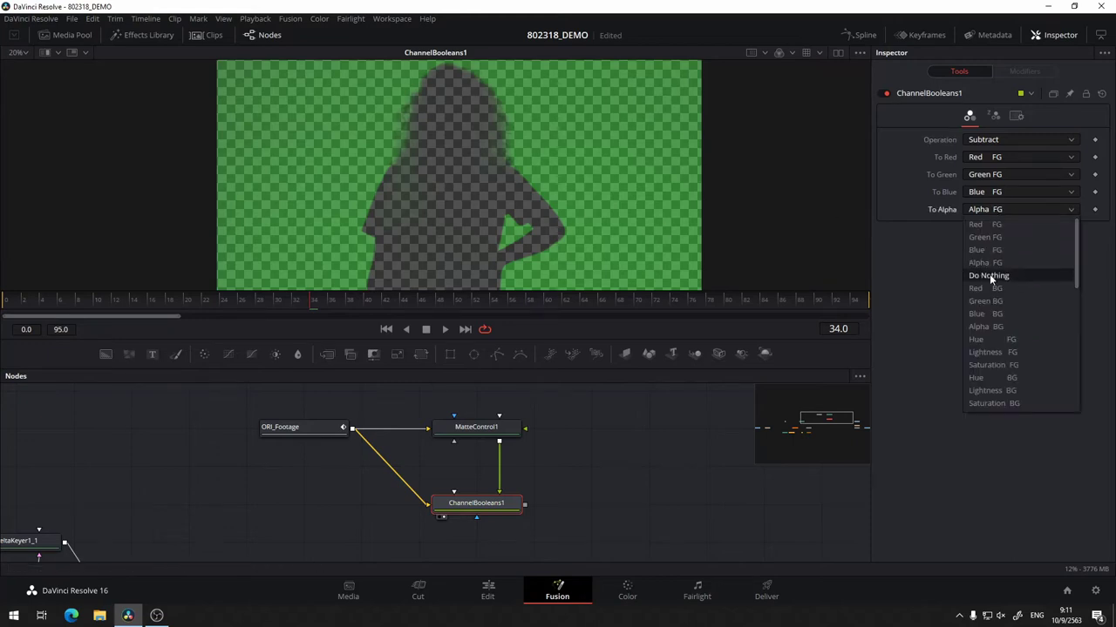
click(989, 274)
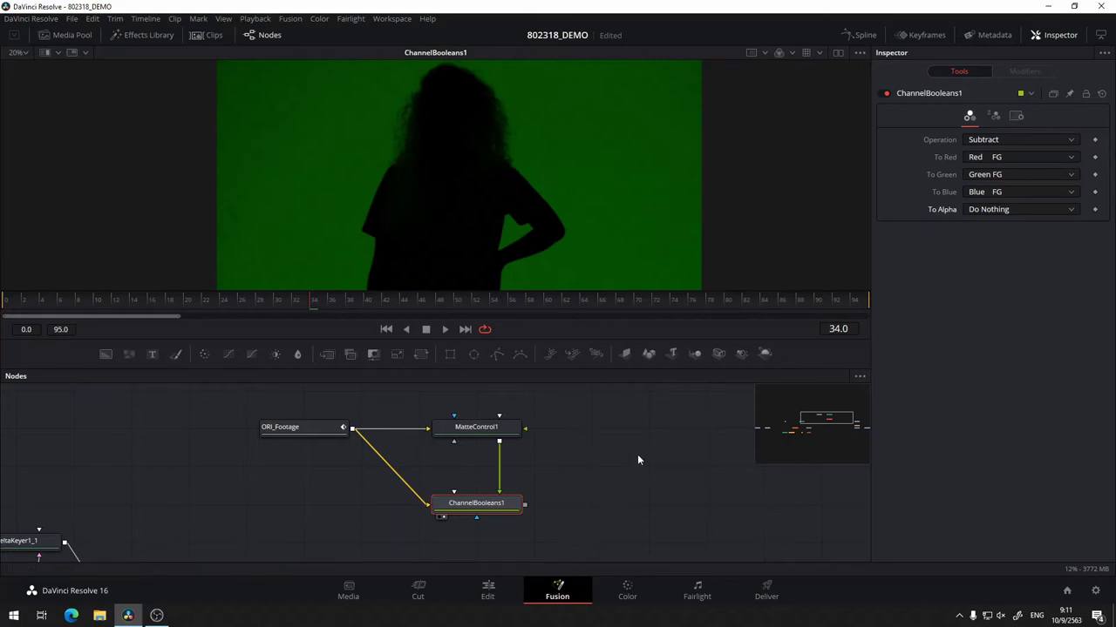
drag(637, 460, 534, 417)
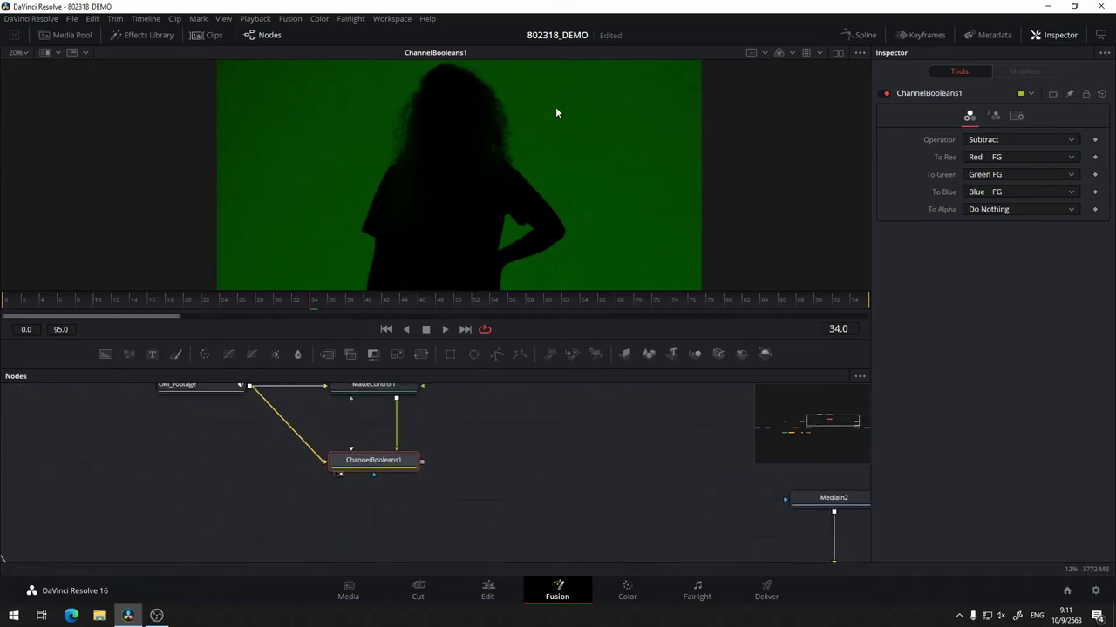
- Rename the ChannelBooleans1 node to SpillExtract
drag(455, 438, 550, 415)
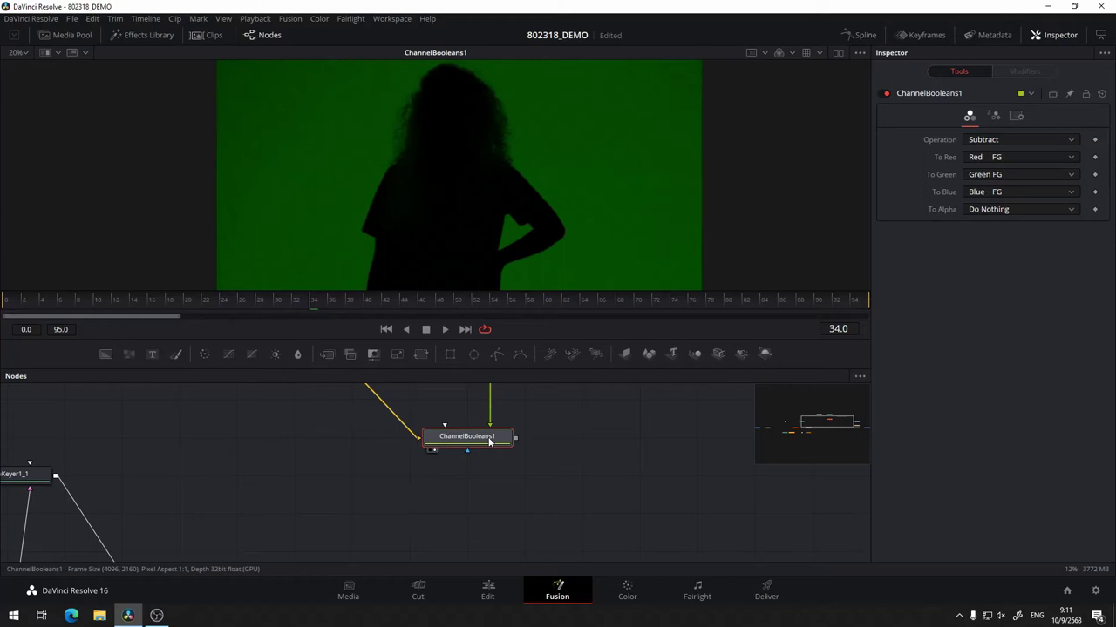
key(F2)
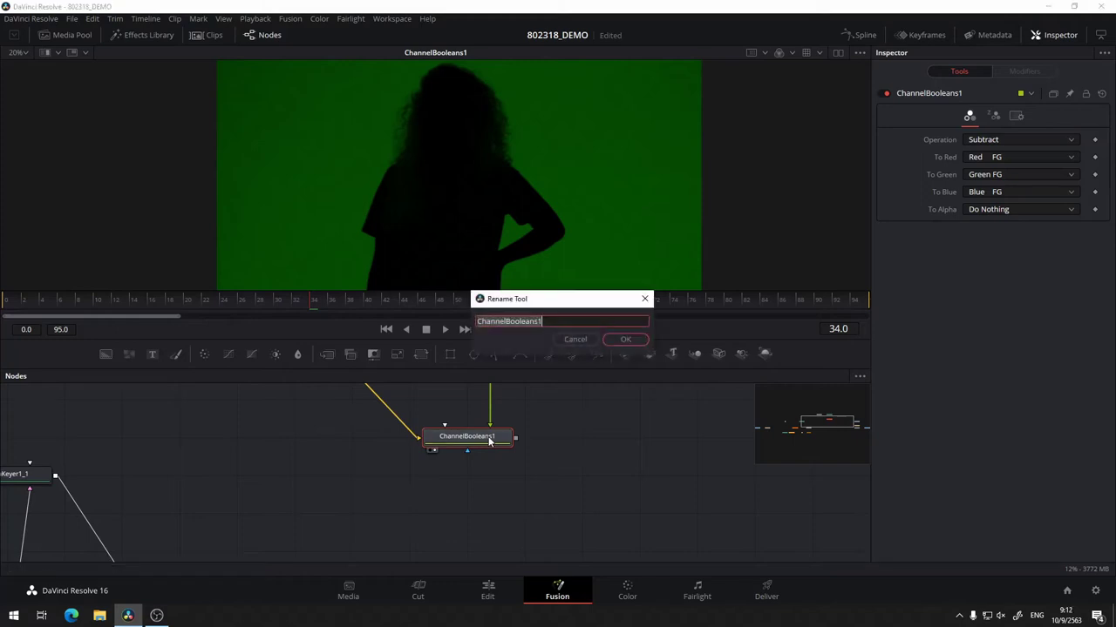
text(Spill Extract)
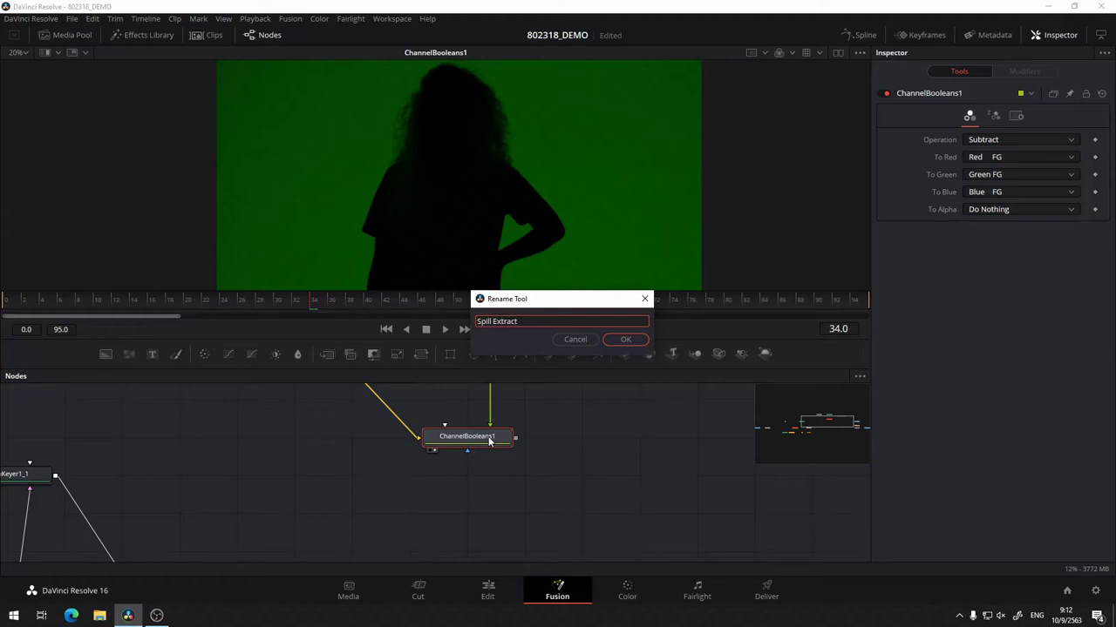
key(Return)
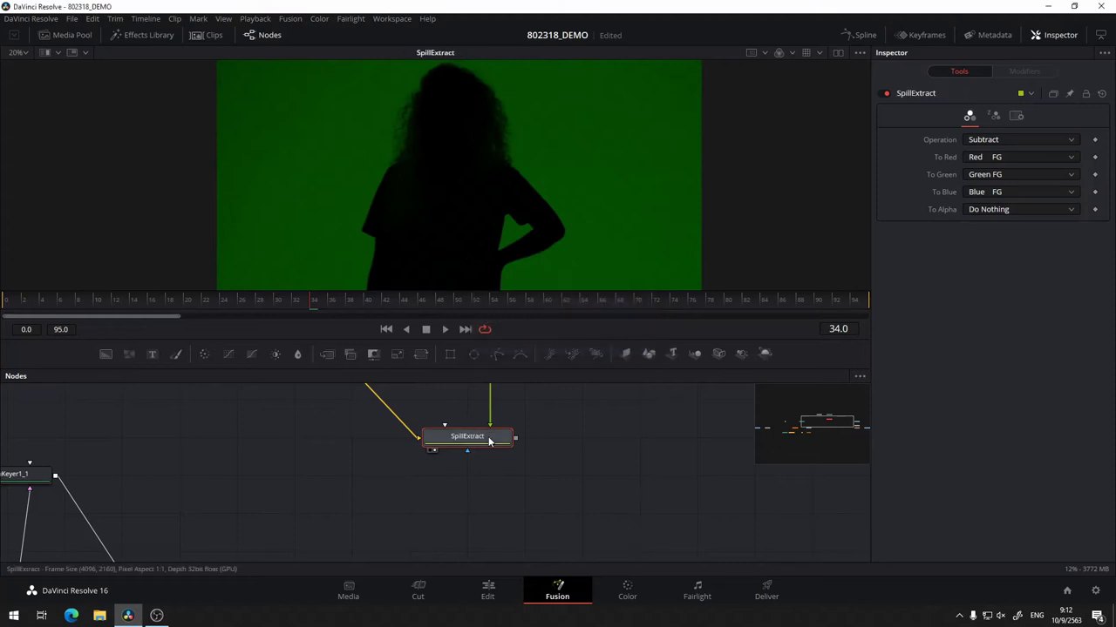
- Rename the MatteControl1 node to SpillSupression
scroll(577, 483, up, 3)
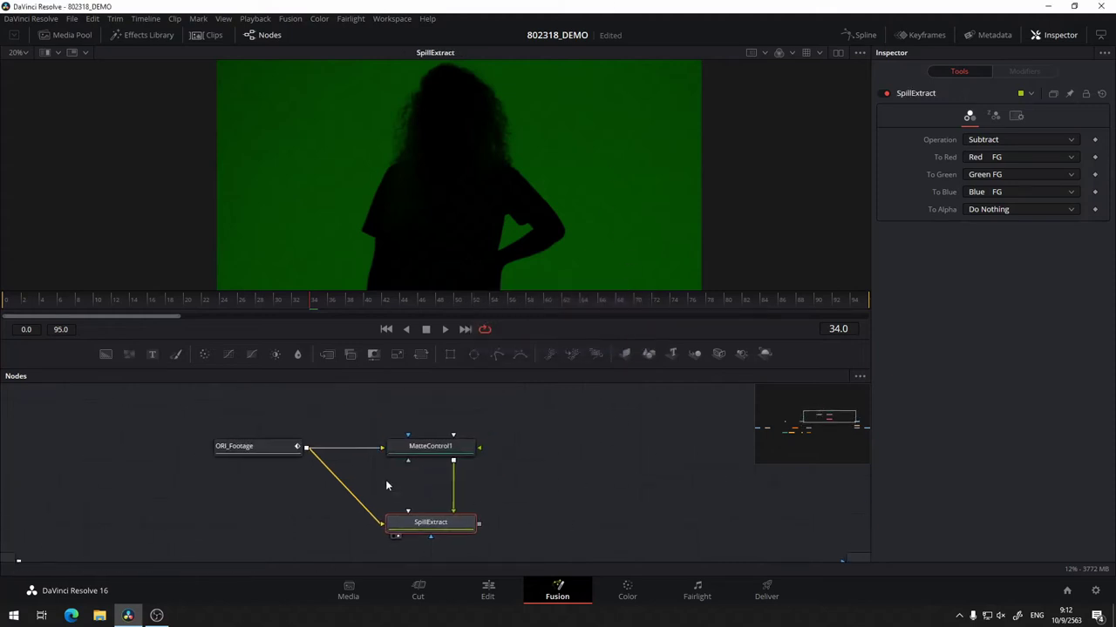
click(436, 449)
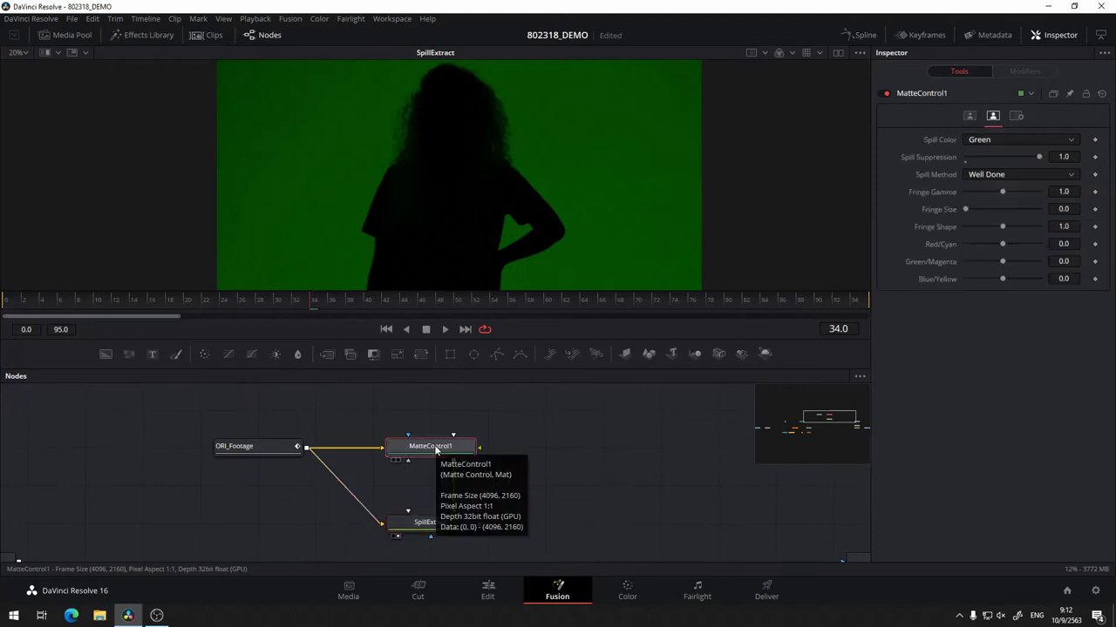
key(F2)
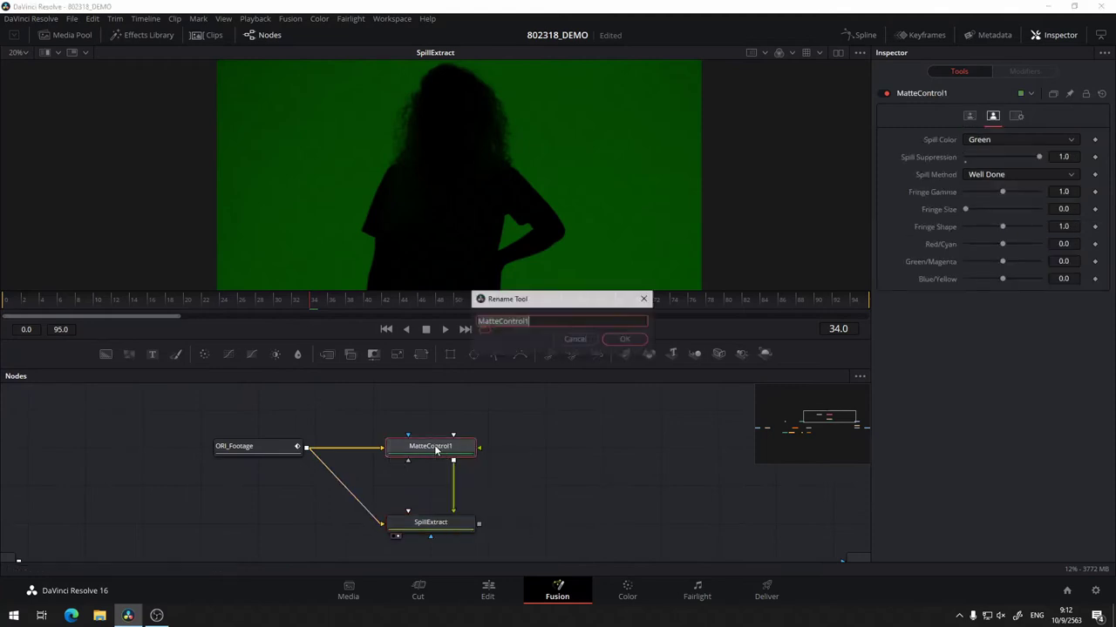
text(Spill Supression)
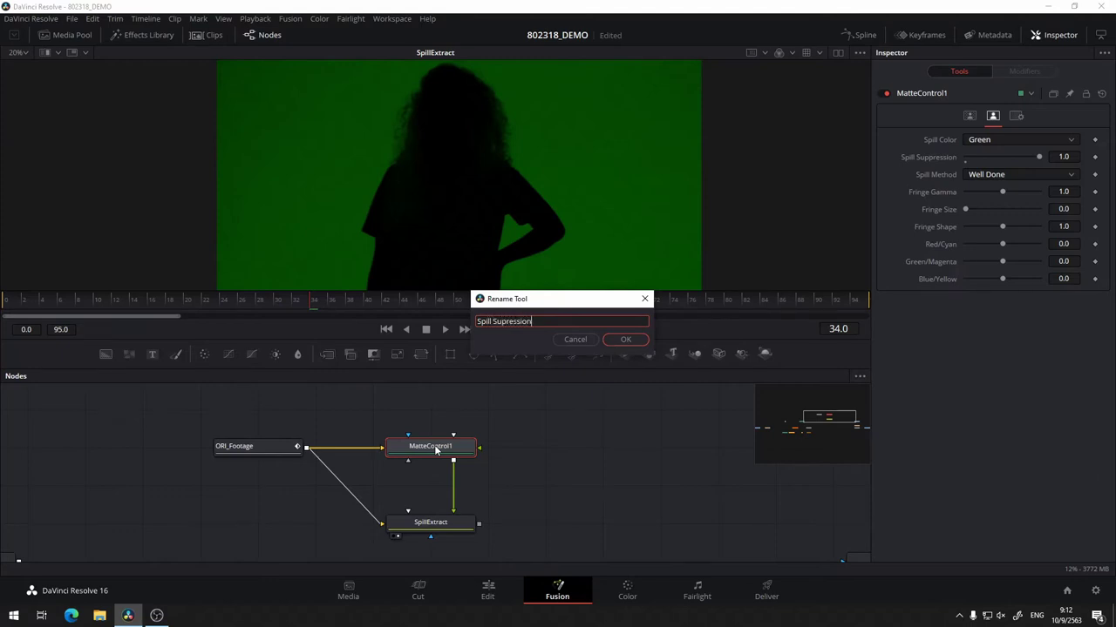
key(Return)
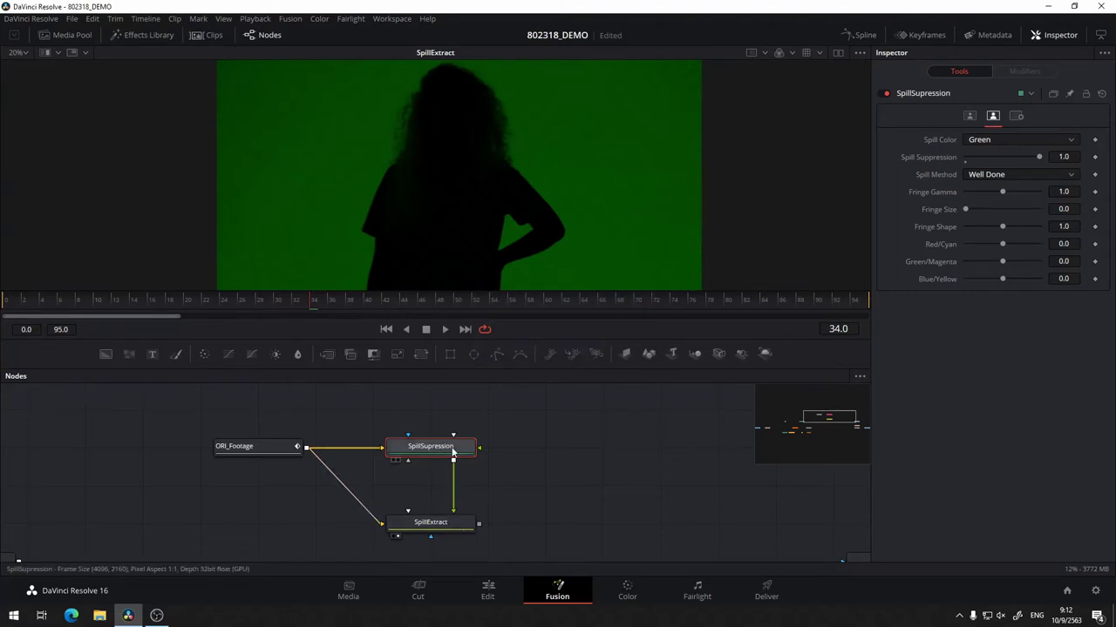
drag(523, 468, 337, 459)
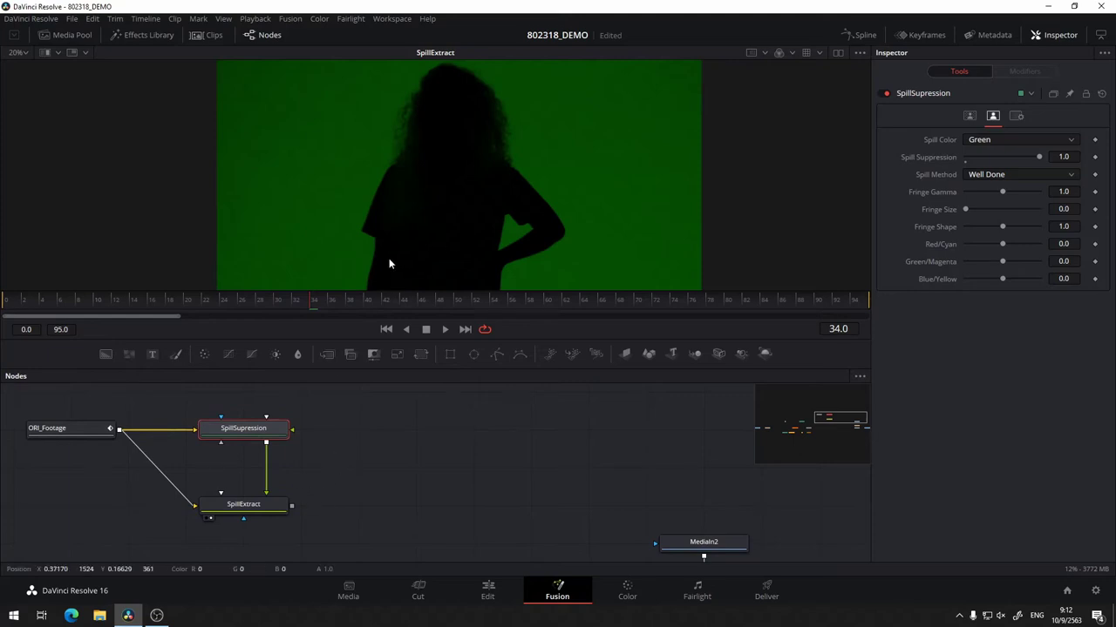
- Select SpillExtract and preview the Resize2 mountain image in the viewer
click(245, 510)
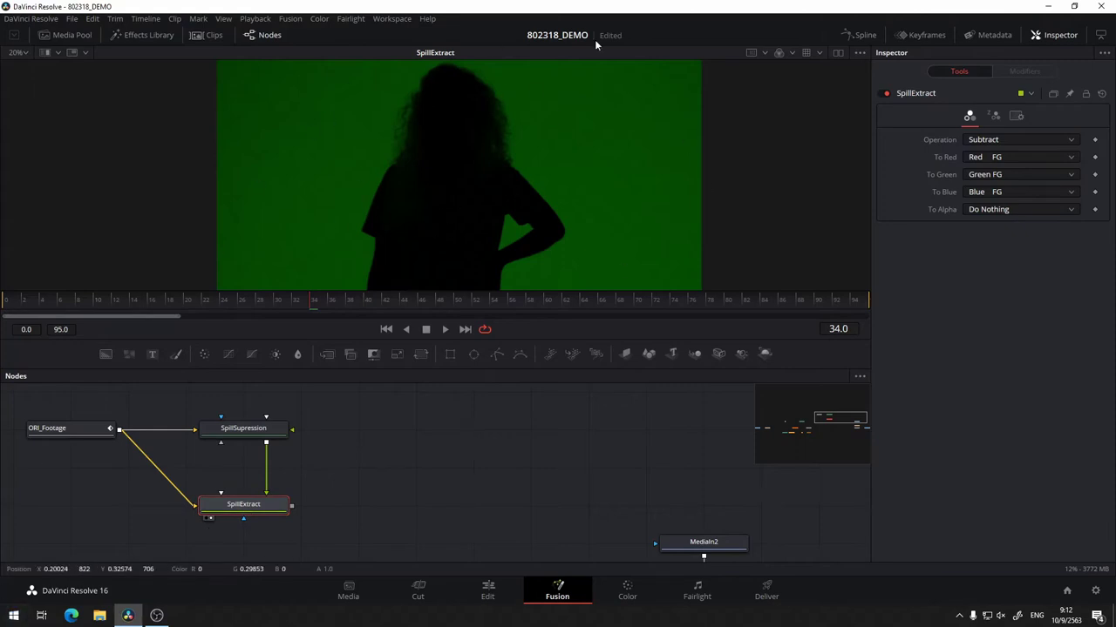
drag(577, 471, 400, 346)
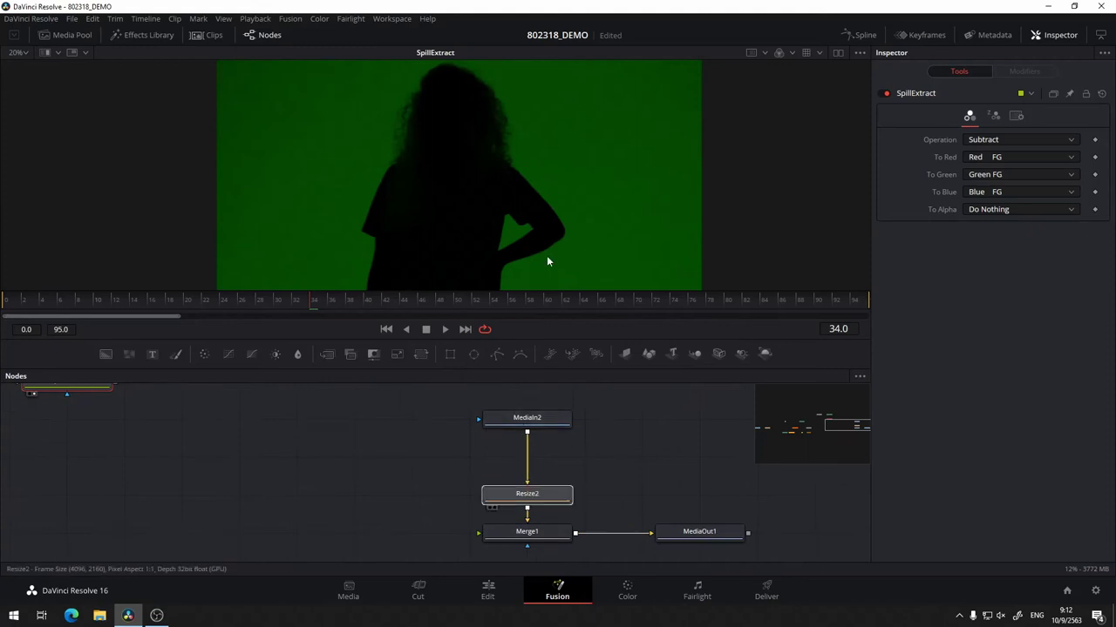
drag(526, 494, 540, 227)
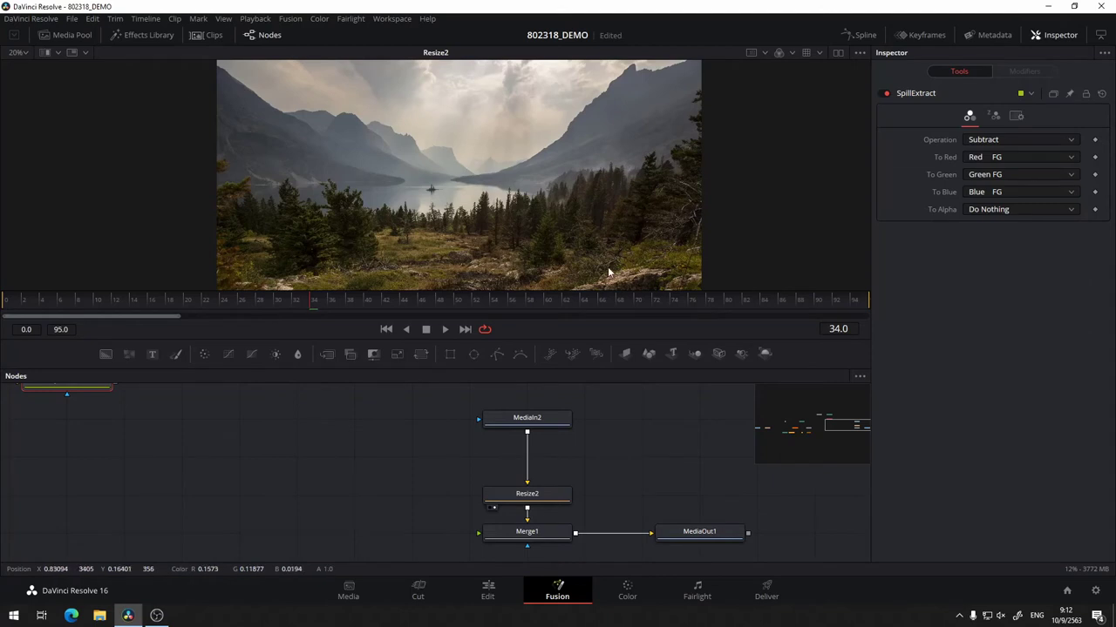
- Show SpillExtract's black-silhouette output in the viewer with ORI_Footage and SpillSupression visible
mouse_move(253, 444)
mouse_down()
mouse_move(584, 416)
mouse_move(317, 411)
mouse_up()
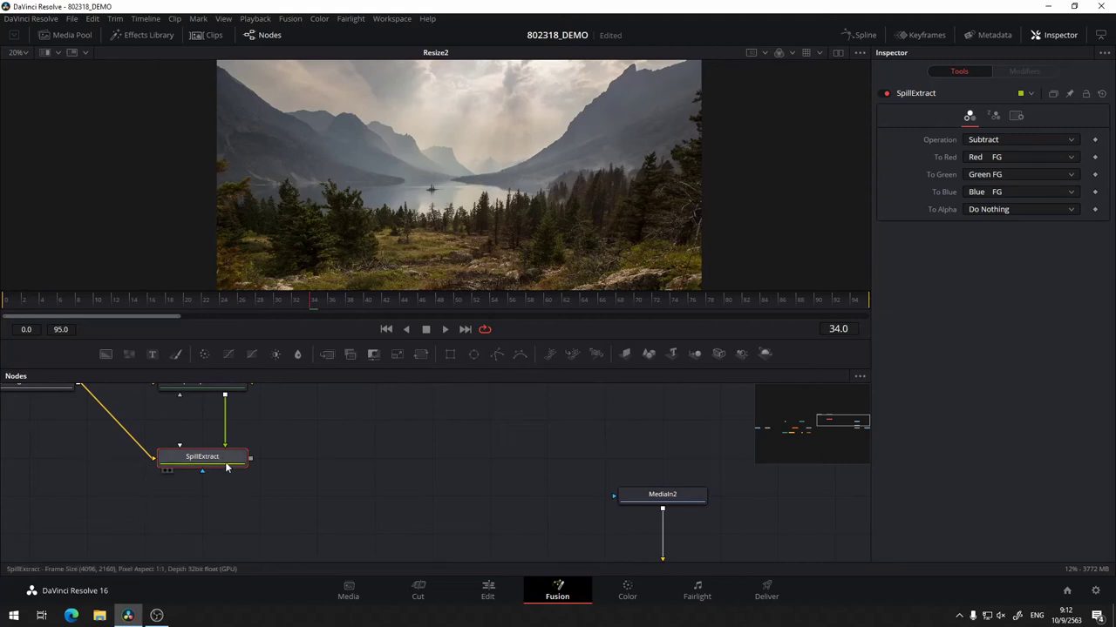
drag(210, 460, 427, 148)
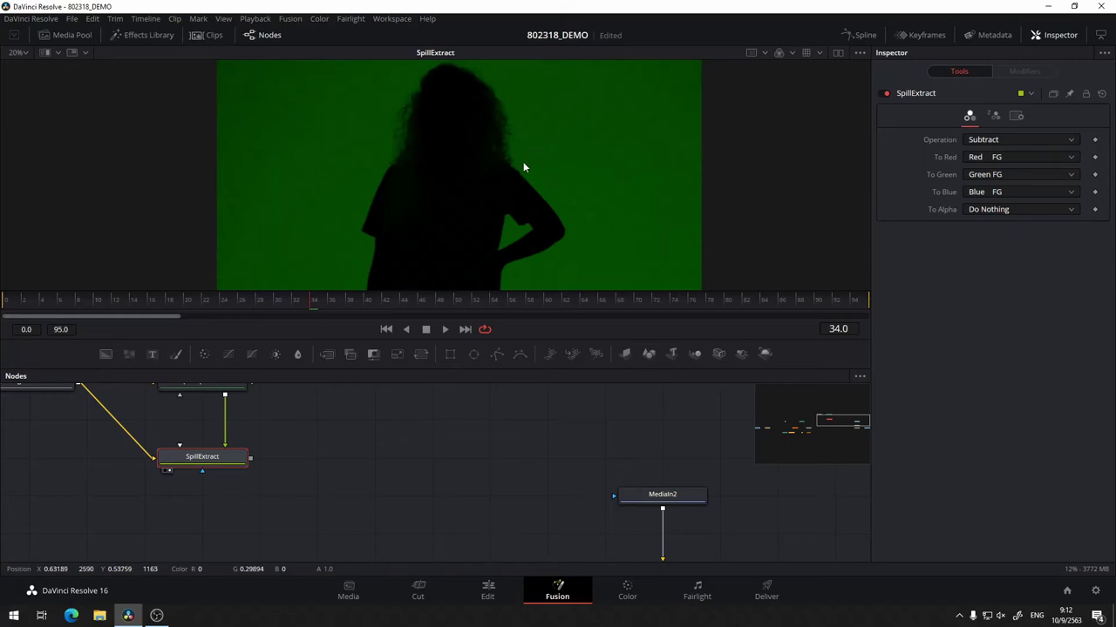
drag(443, 429, 476, 403)
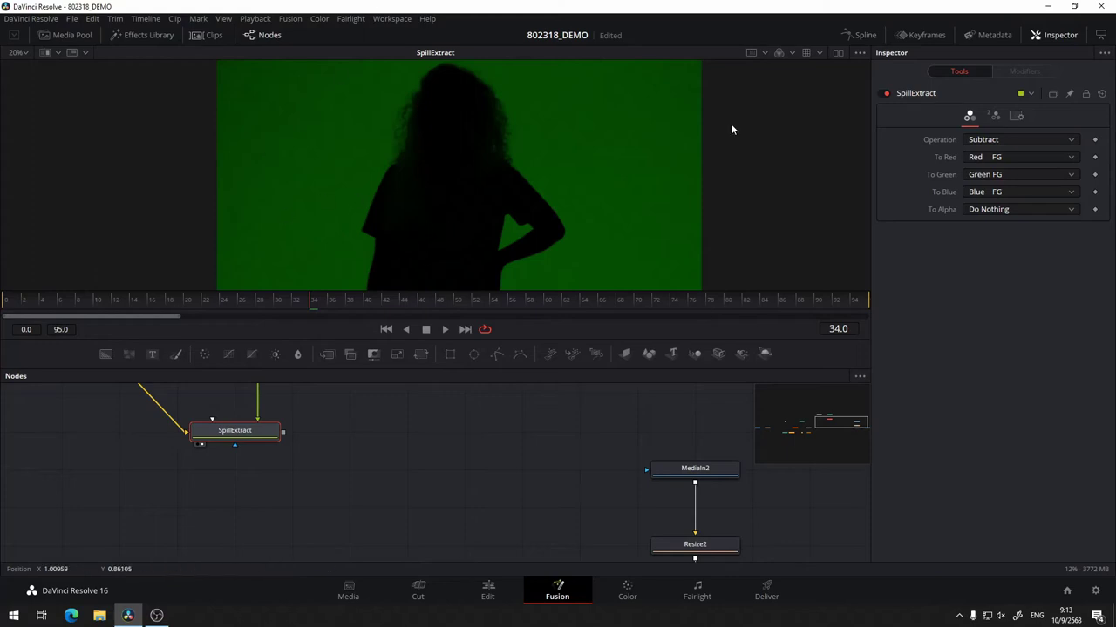
drag(381, 474, 484, 505)
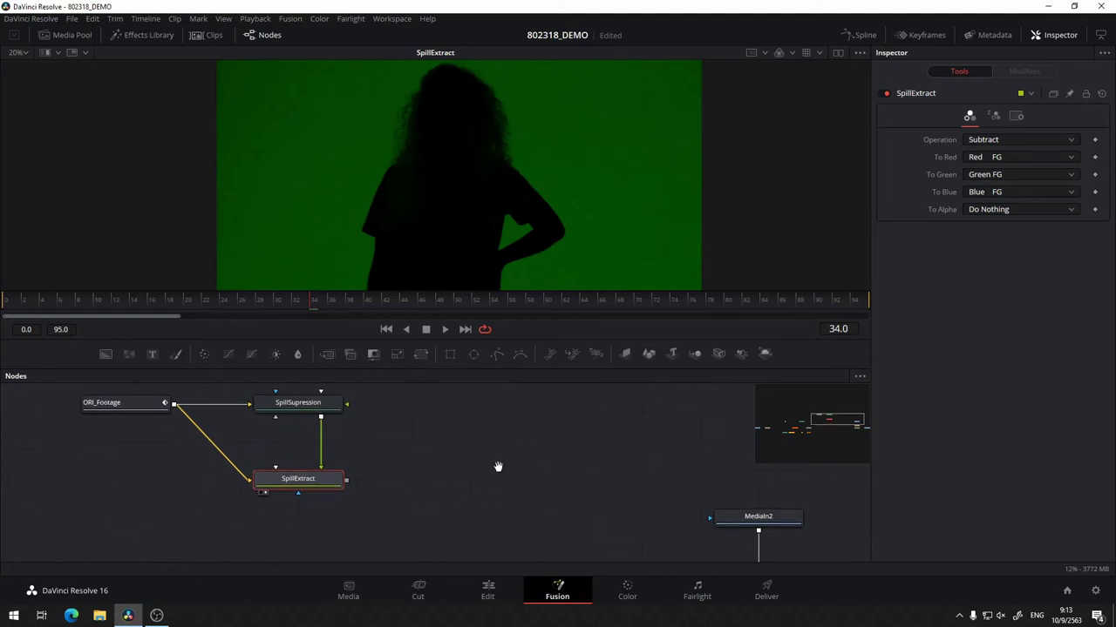
drag(498, 465, 443, 441)
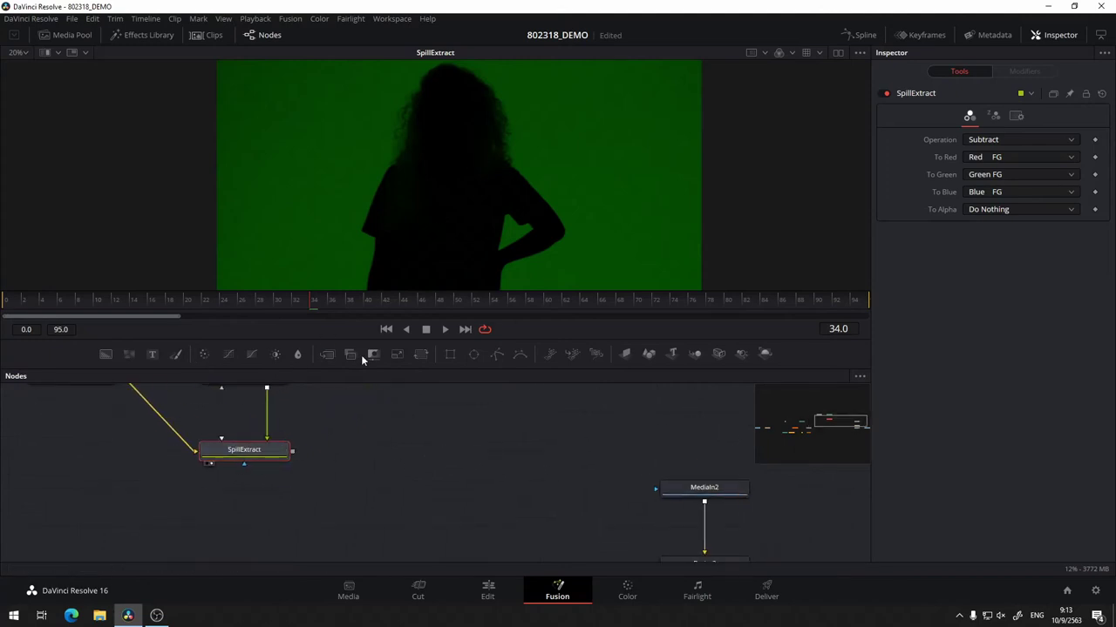
- Add a Brightness/Contrast node right of SpillExtract with Saturation 0 and Gain reset to 1.0
click(276, 355)
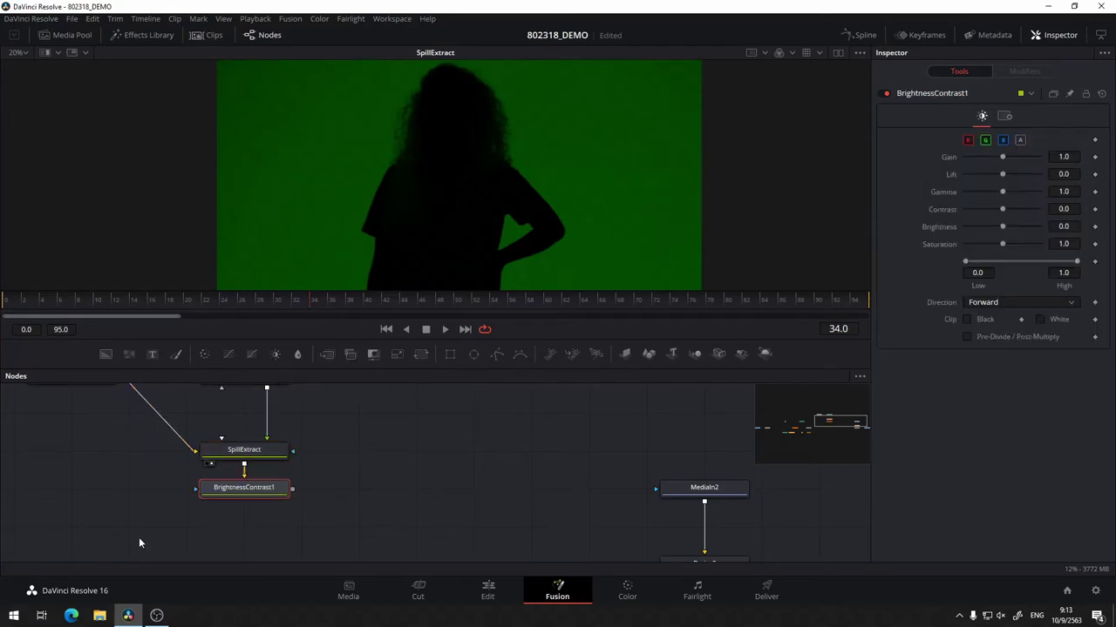
drag(234, 488, 407, 454)
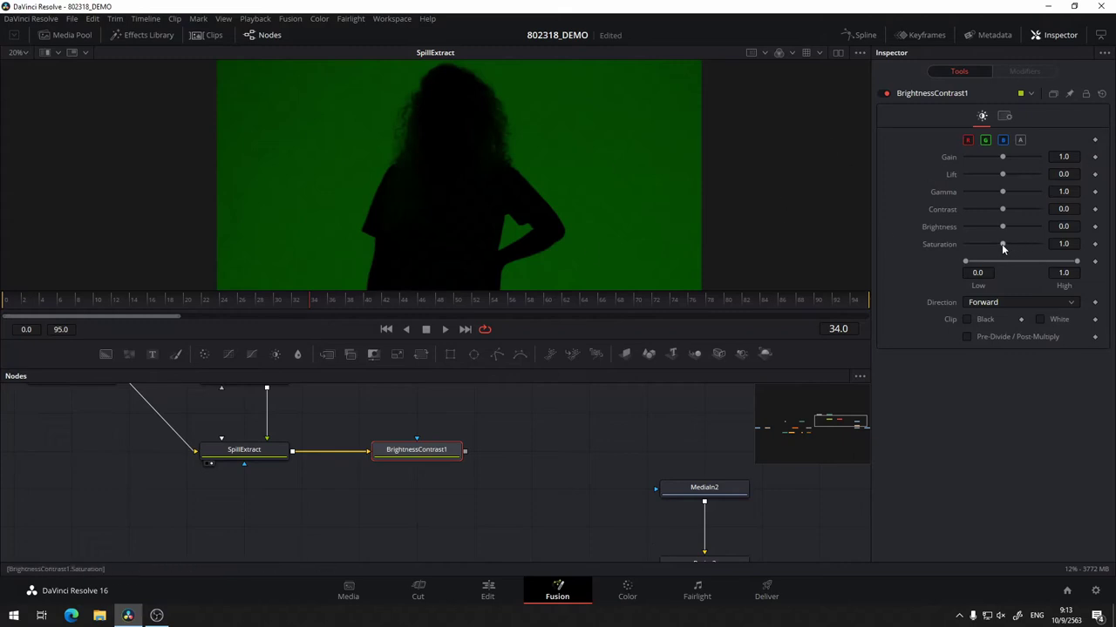
drag(1001, 244, 962, 247)
drag(421, 452, 497, 153)
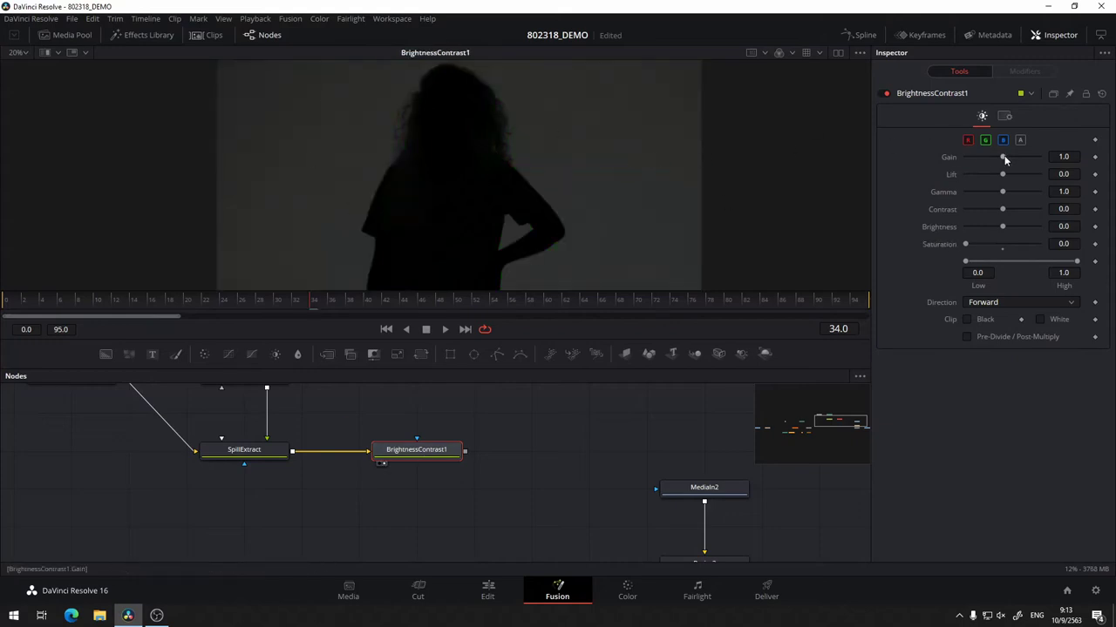
drag(1002, 159, 1027, 159)
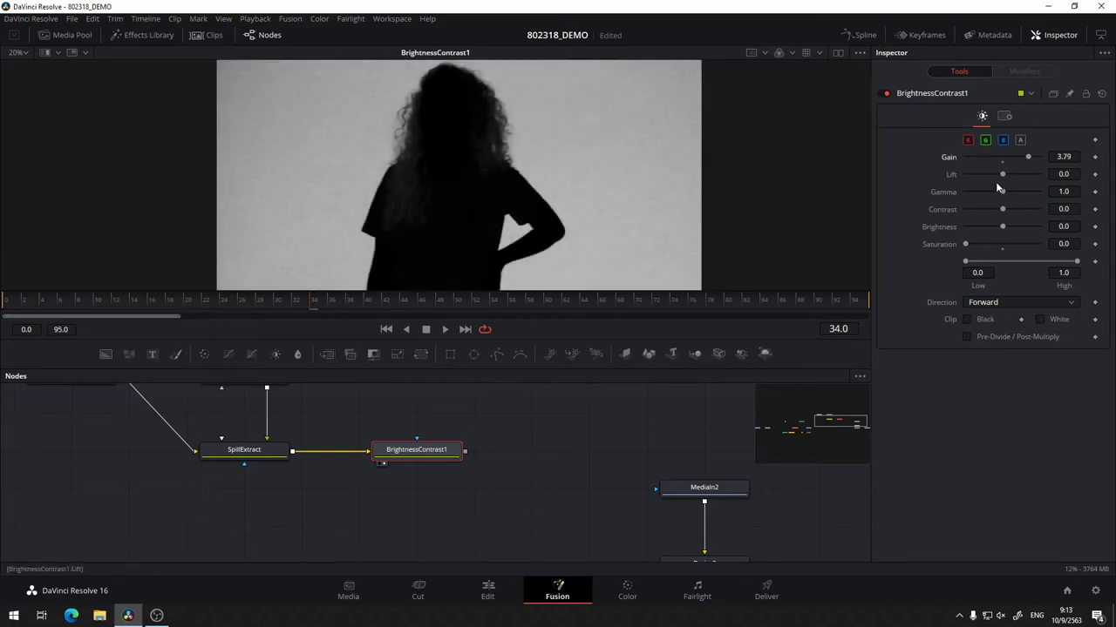
double_click(1003, 164)
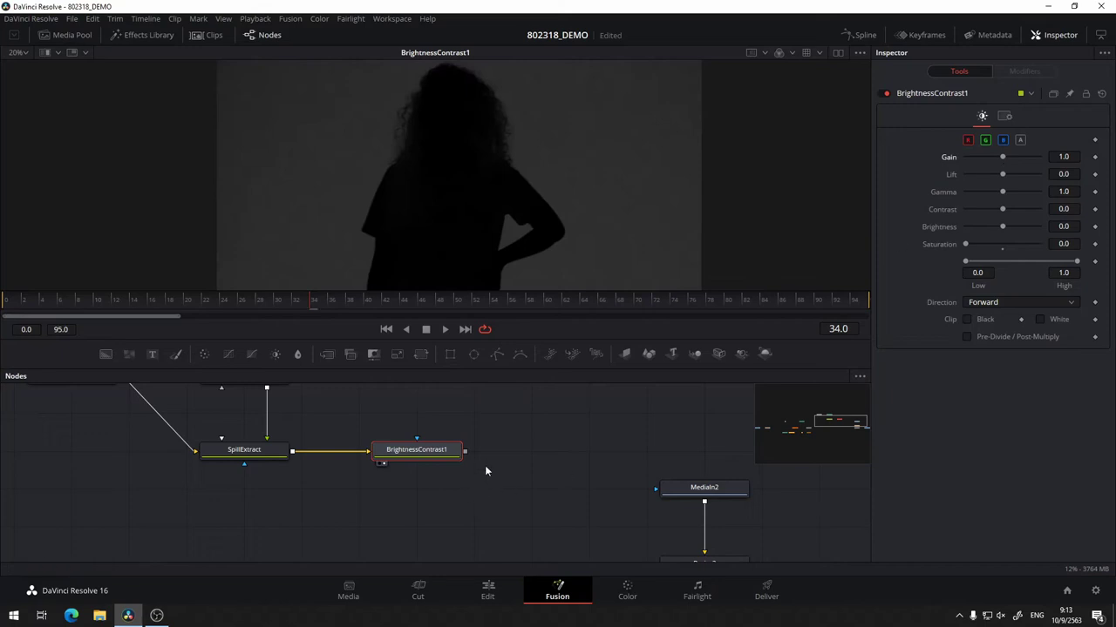
drag(485, 465, 395, 492)
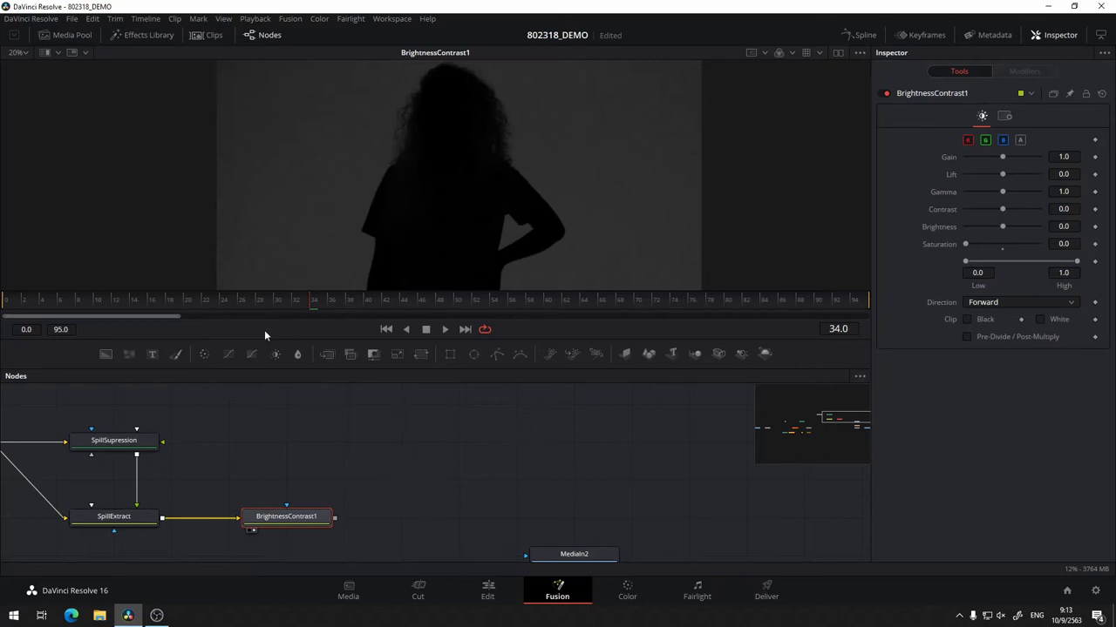
- Add a ChannelBooleans1 node after the grey matte and preview SpillSupression's output
click(353, 354)
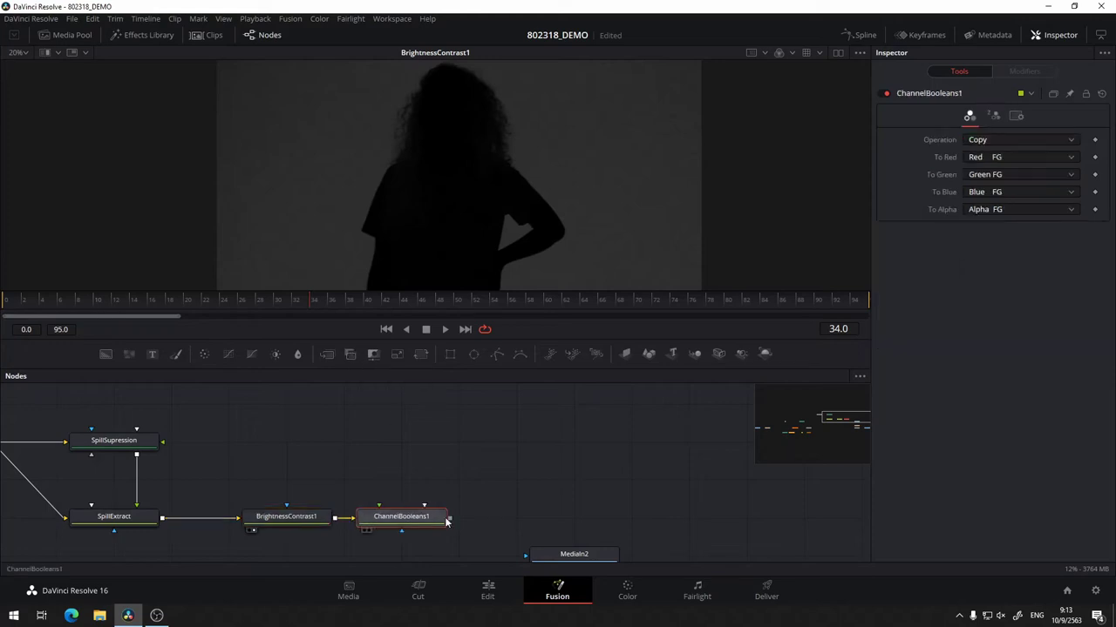
drag(414, 522, 443, 490)
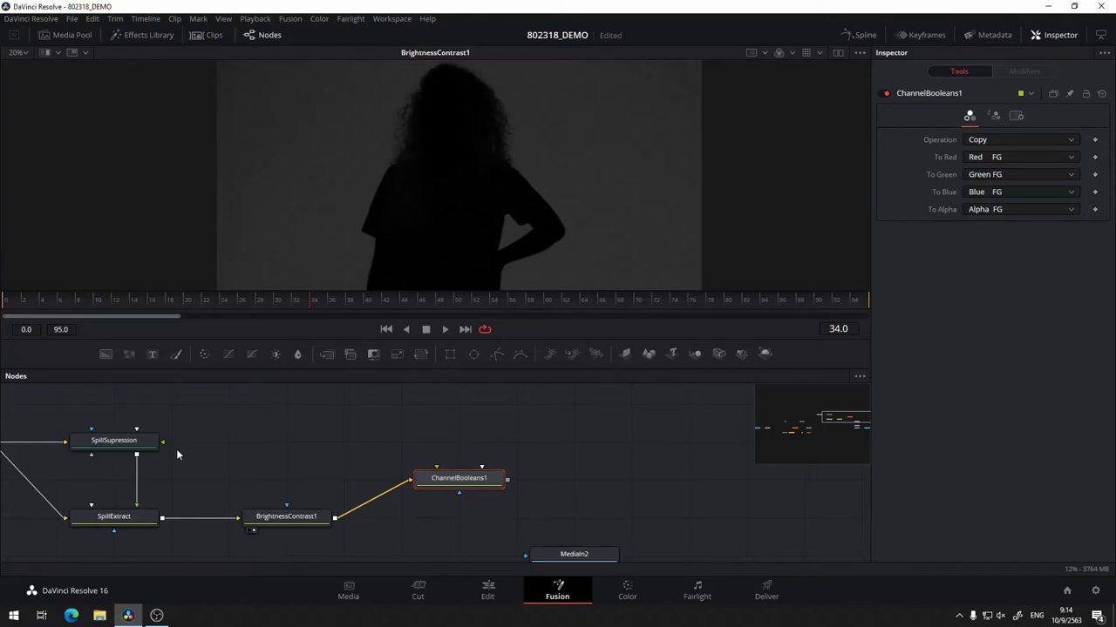
click(80, 454)
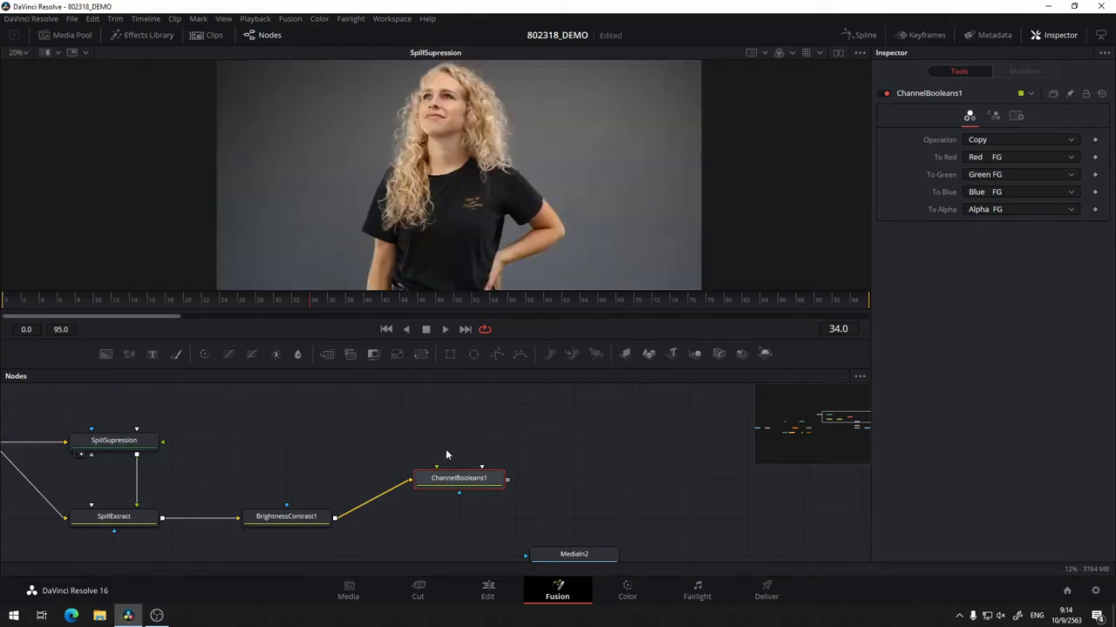
drag(306, 457, 361, 440)
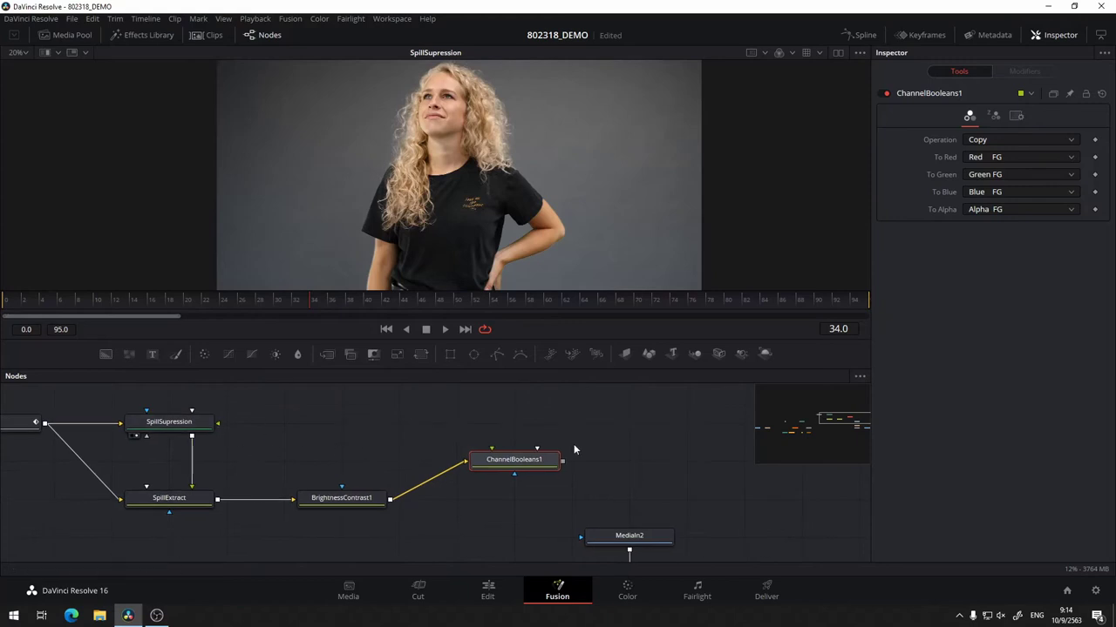
- Feed SpillSupression into ChannelBooleans1's foreground, align it, and view its output
drag(494, 451, 194, 436)
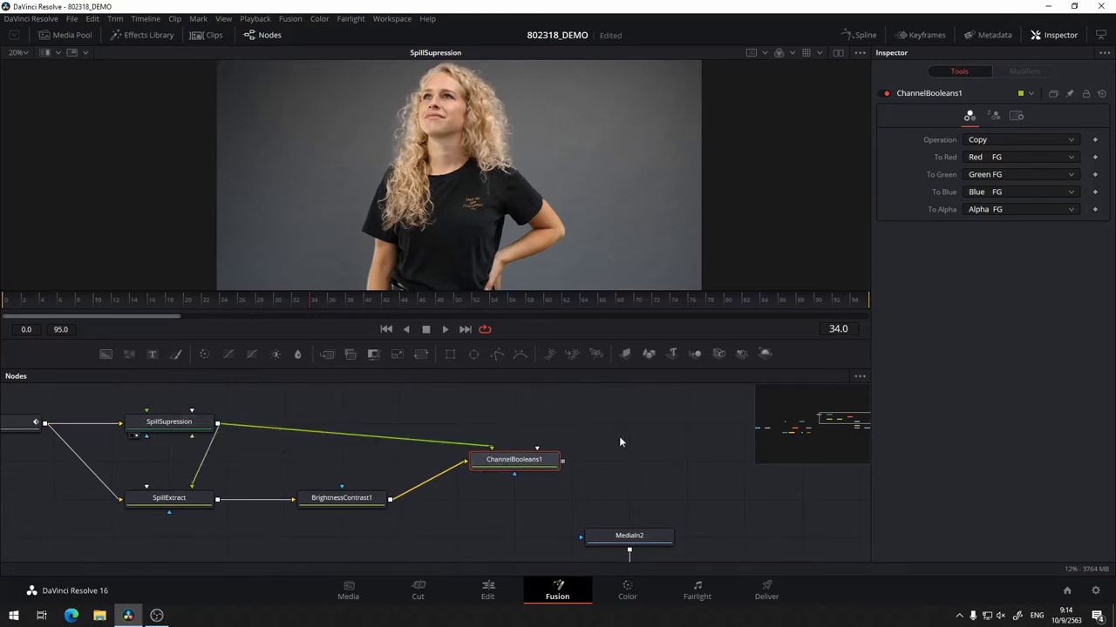
drag(534, 460, 533, 422)
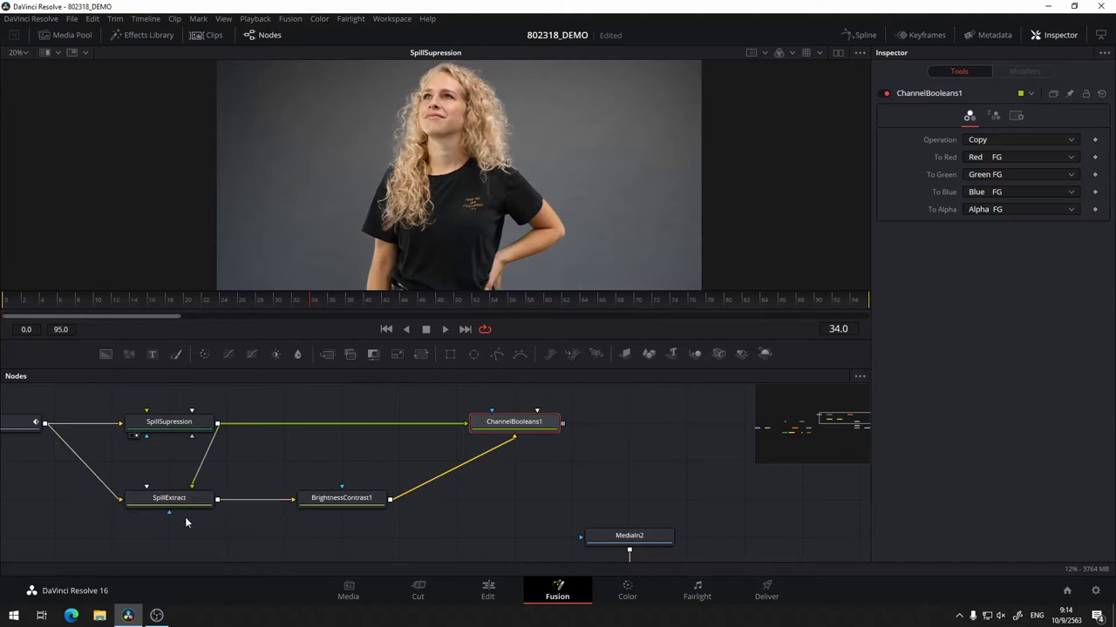
key(1)
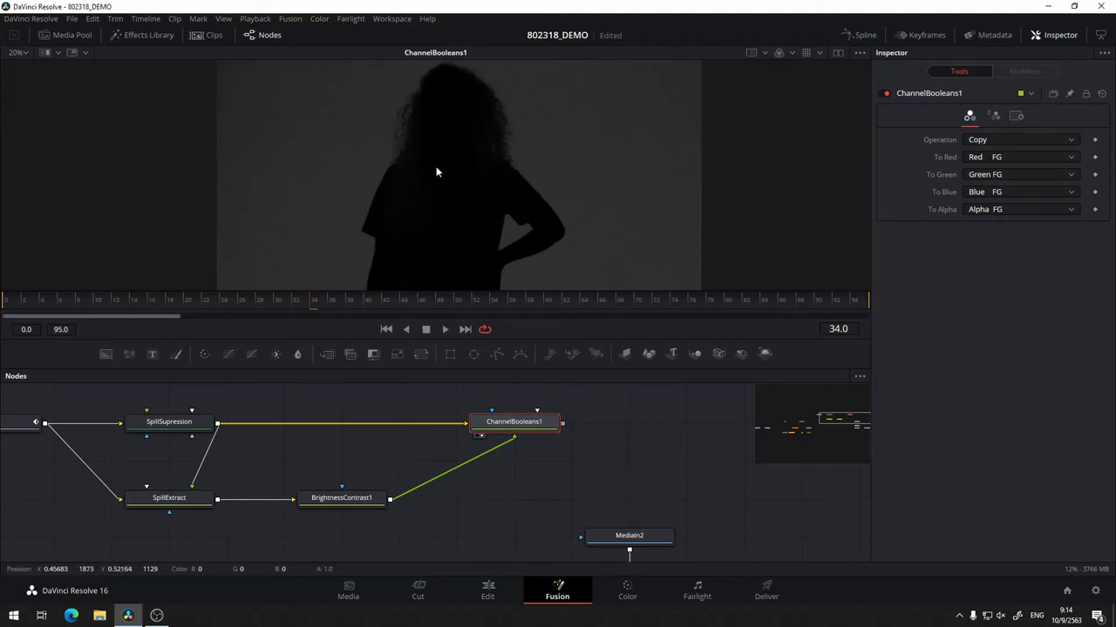
mouse_move(526, 429)
mouse_move(628, 434)
mouse_down()
mouse_move(710, 420)
mouse_move(711, 429)
mouse_up()
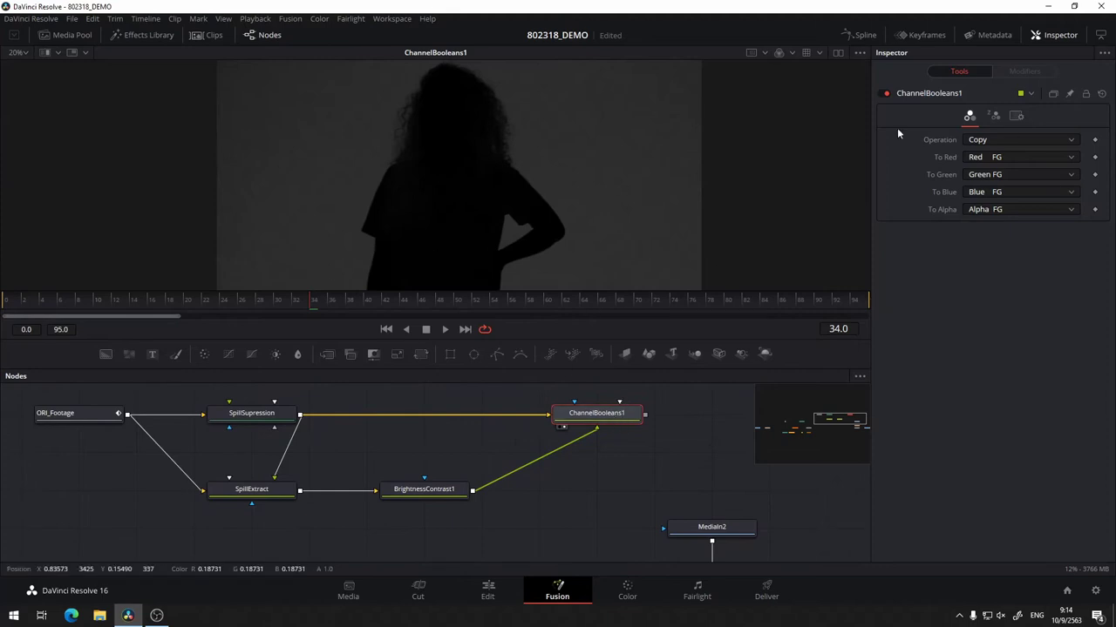
- Switch ChannelBooleans1's Operation to Add, keeping BrightnessContrast1's saturation at 0
click(992, 142)
click(995, 168)
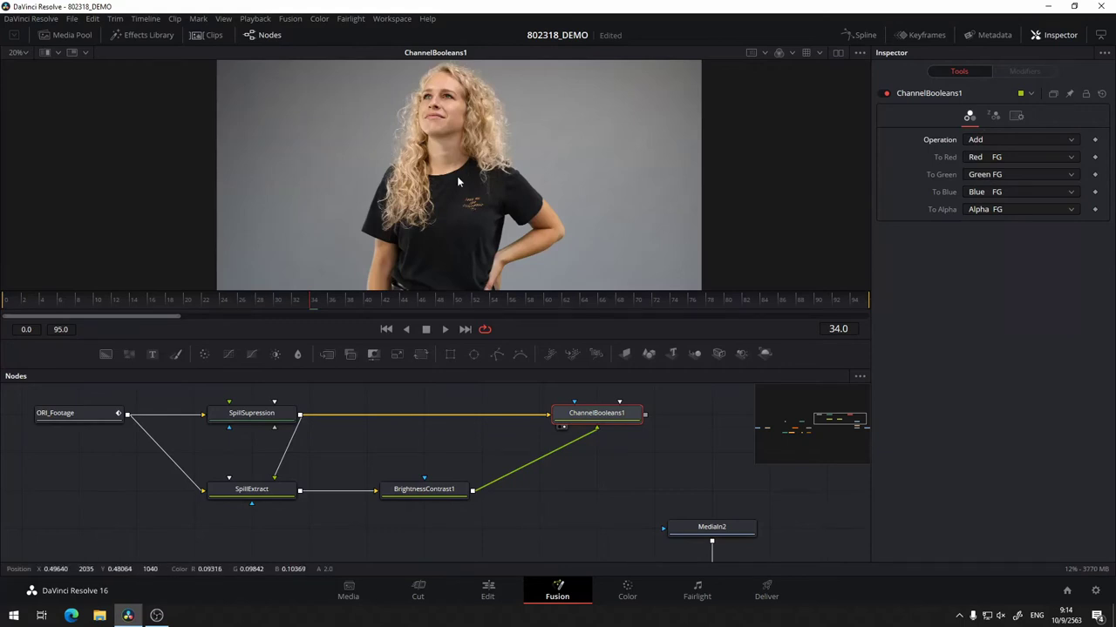
click(258, 497)
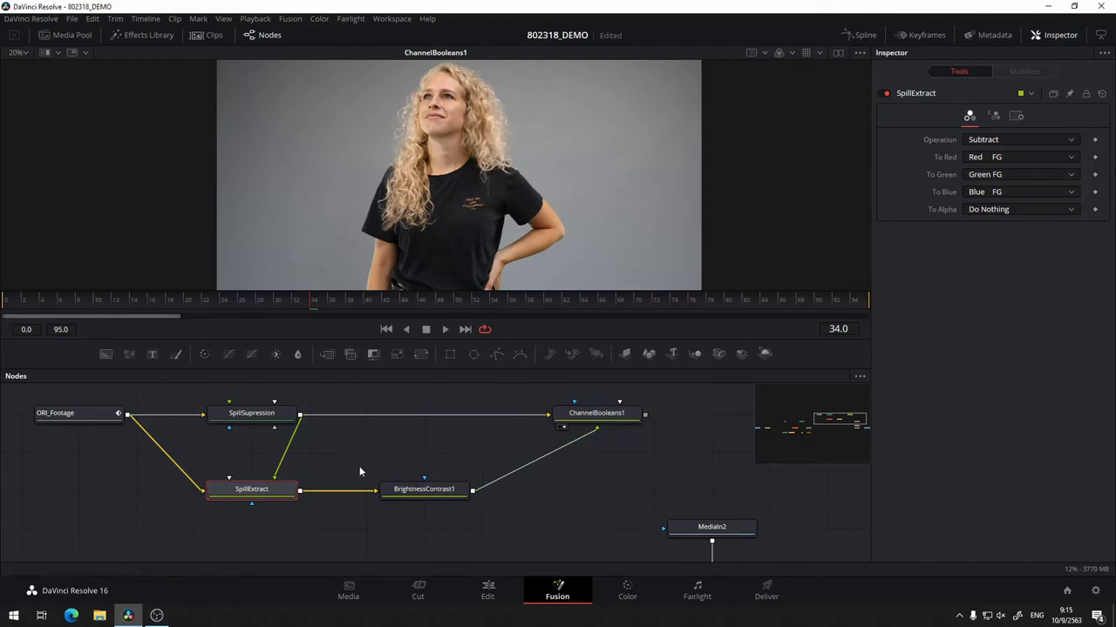
click(424, 492)
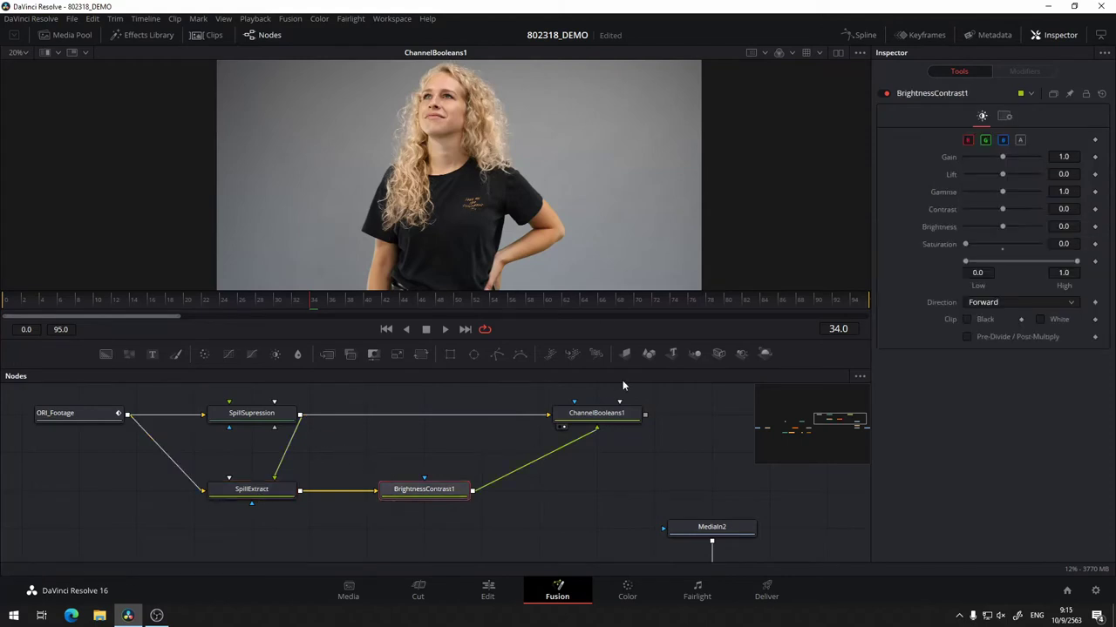
click(1001, 247)
drag(1003, 245, 964, 245)
- Set ChannelBooleans1's To Alpha to Do Nothing and check the alpha channel
click(468, 443)
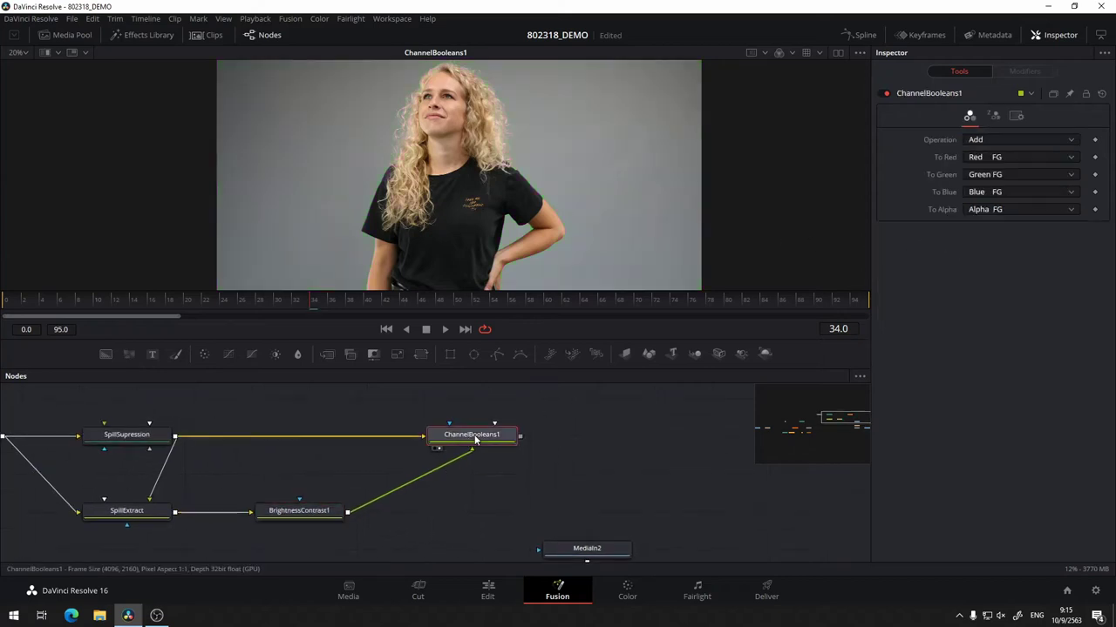
click(1018, 211)
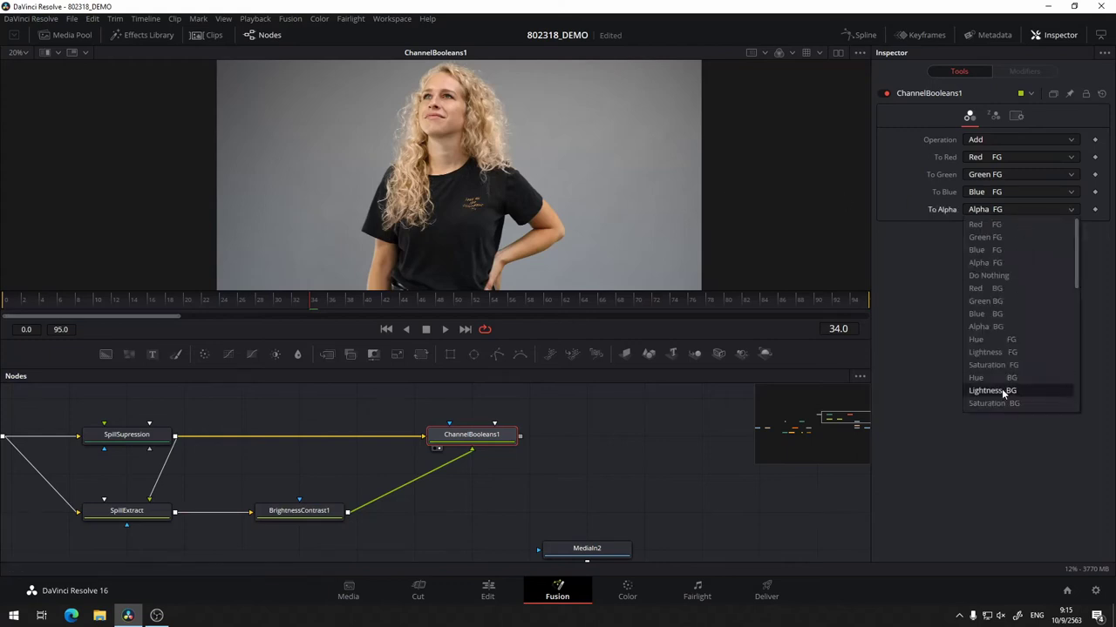
click(988, 275)
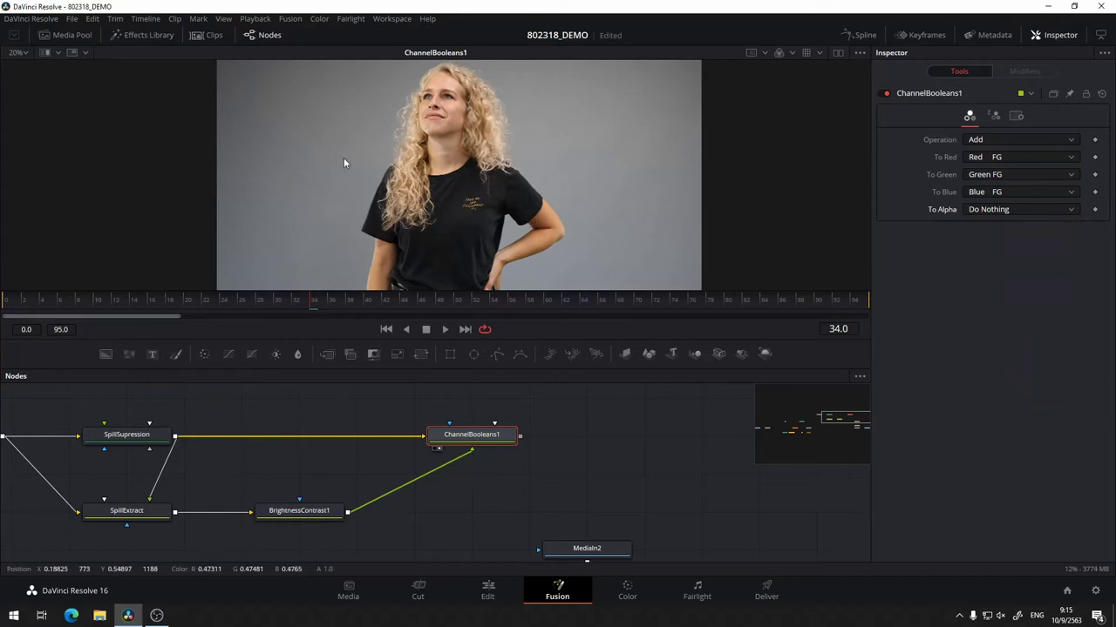
key(a)
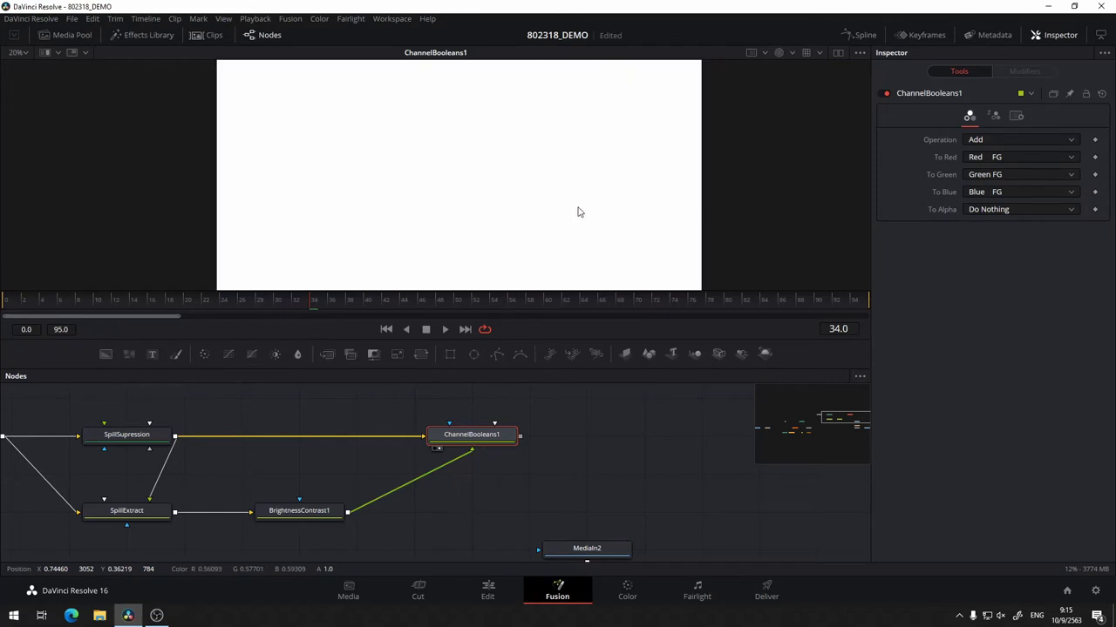
key(c)
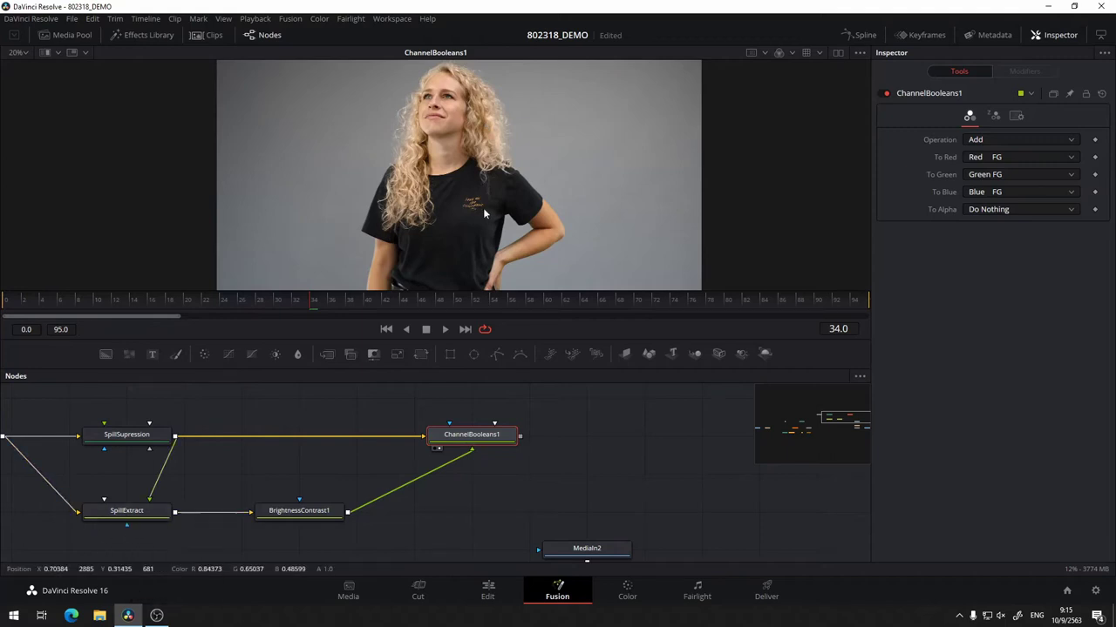
- Show the grey BrightnessContrast1 matte in the viewer
drag(536, 504, 317, 472)
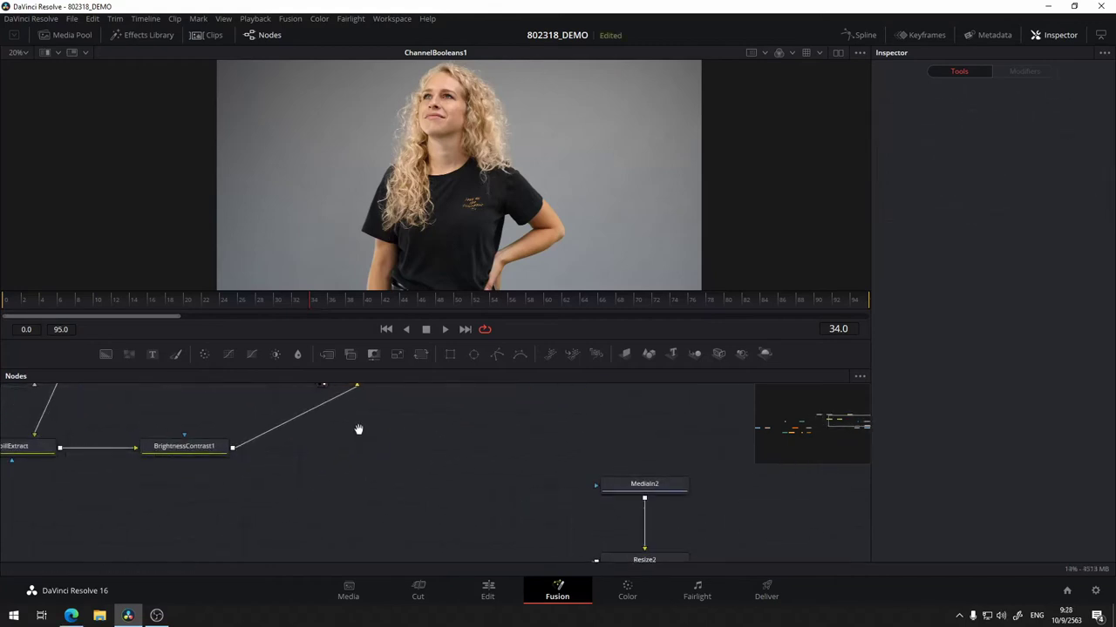
drag(259, 405, 226, 434)
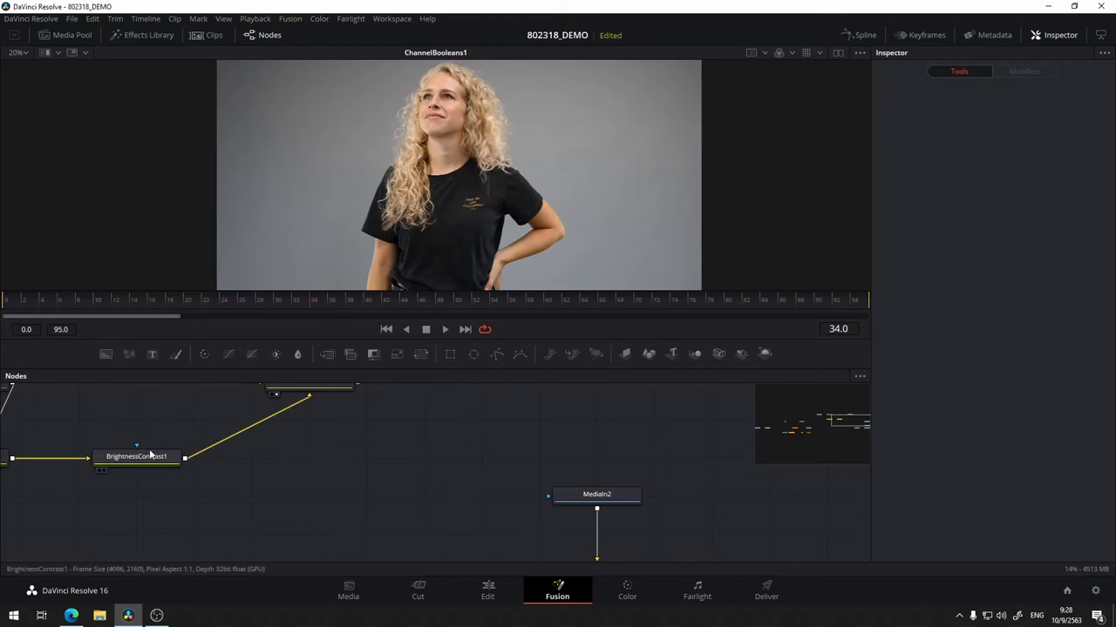
drag(302, 447, 468, 456)
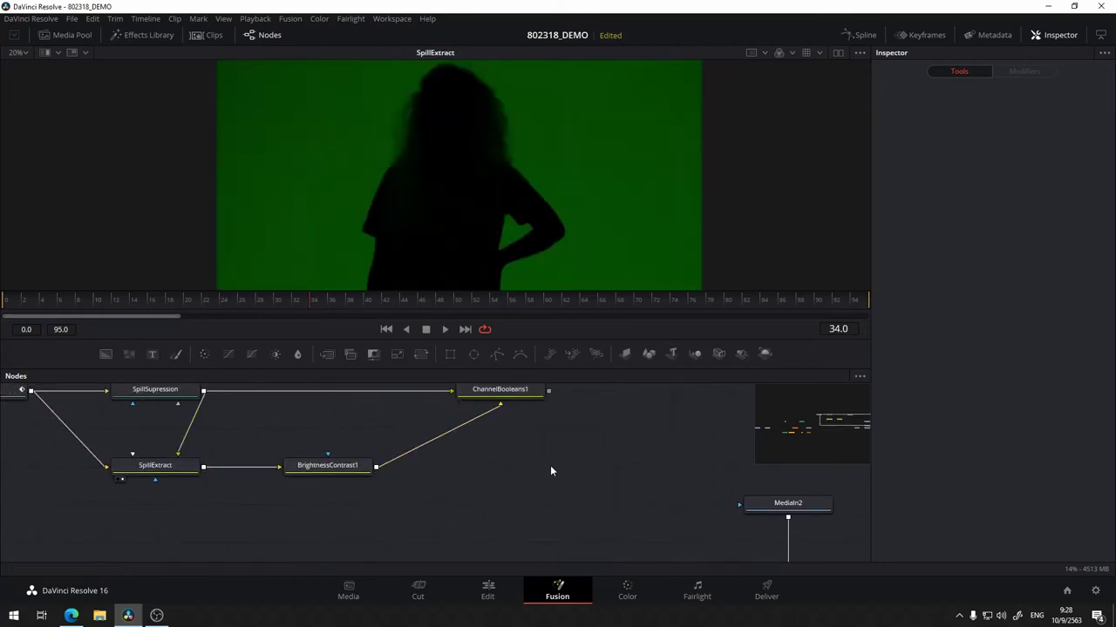
mouse_move(474, 477)
mouse_down()
mouse_move(301, 460)
mouse_move(333, 470)
mouse_up()
click(130, 448)
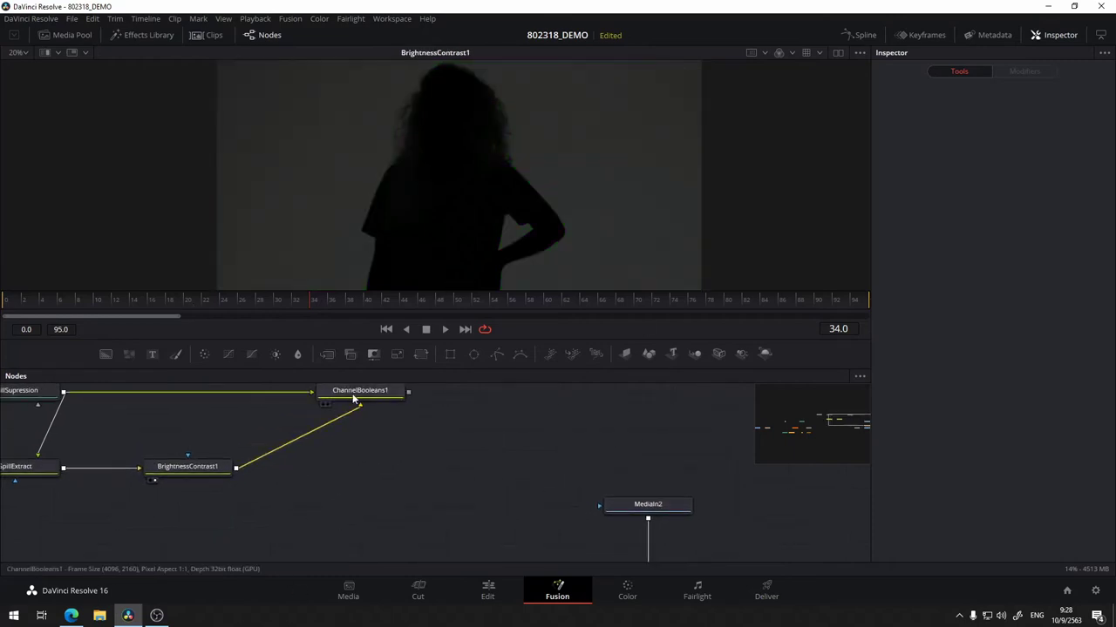
- Add a full-red Background1 solid merged with the grey matte via Merge3 under ChannelBooleans1
click(106, 358)
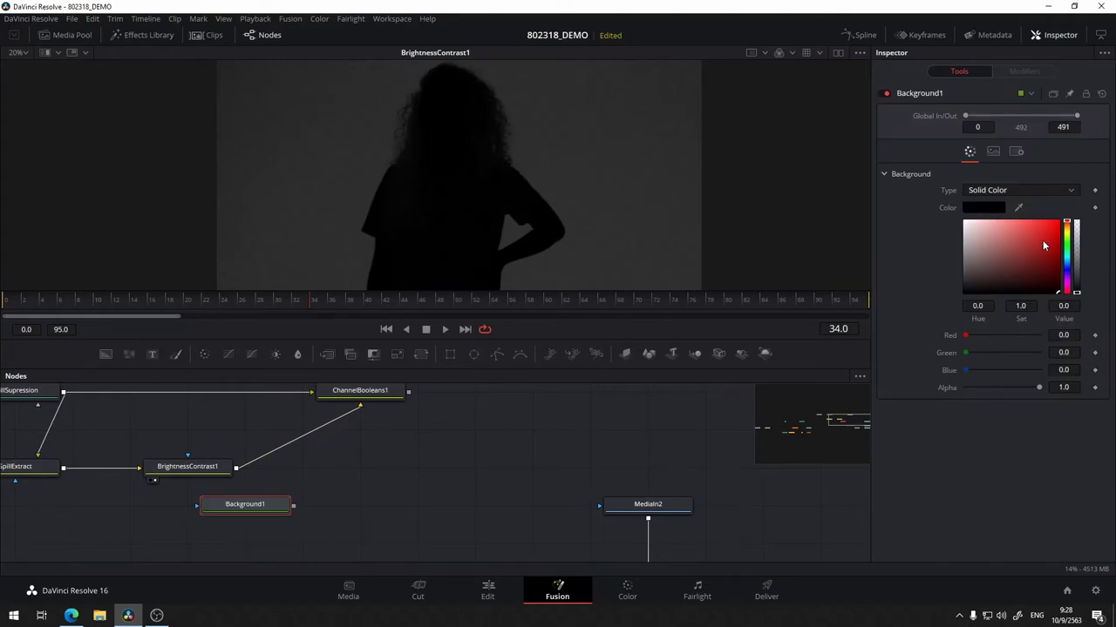
drag(1049, 242, 1062, 214)
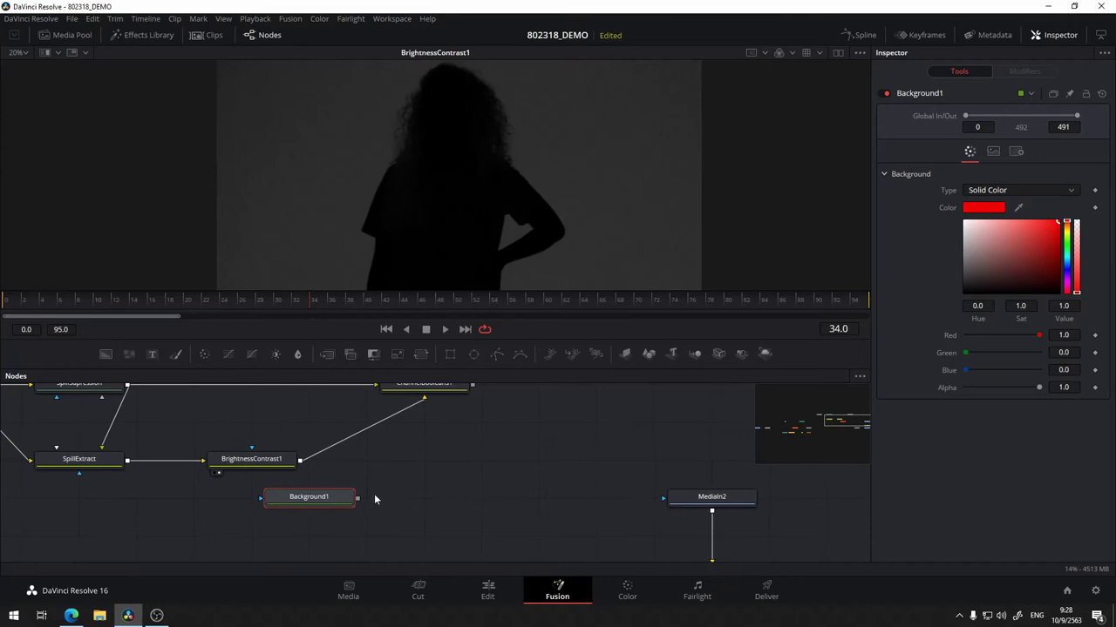
mouse_move(305, 501)
mouse_down()
mouse_move(286, 543)
mouse_move(393, 521)
mouse_up()
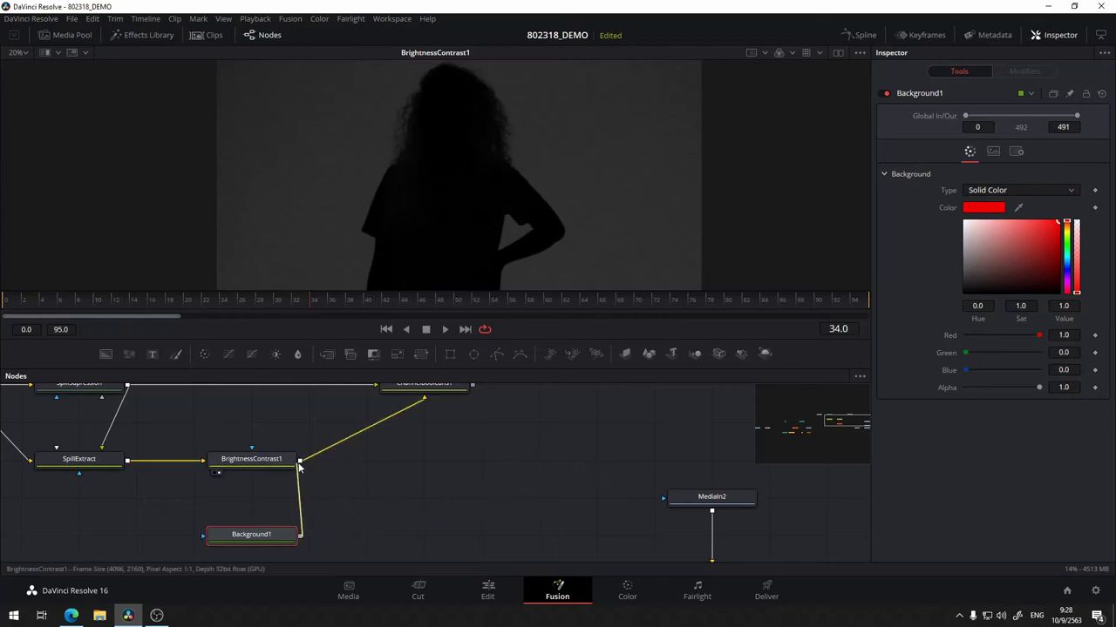
drag(392, 521, 302, 466)
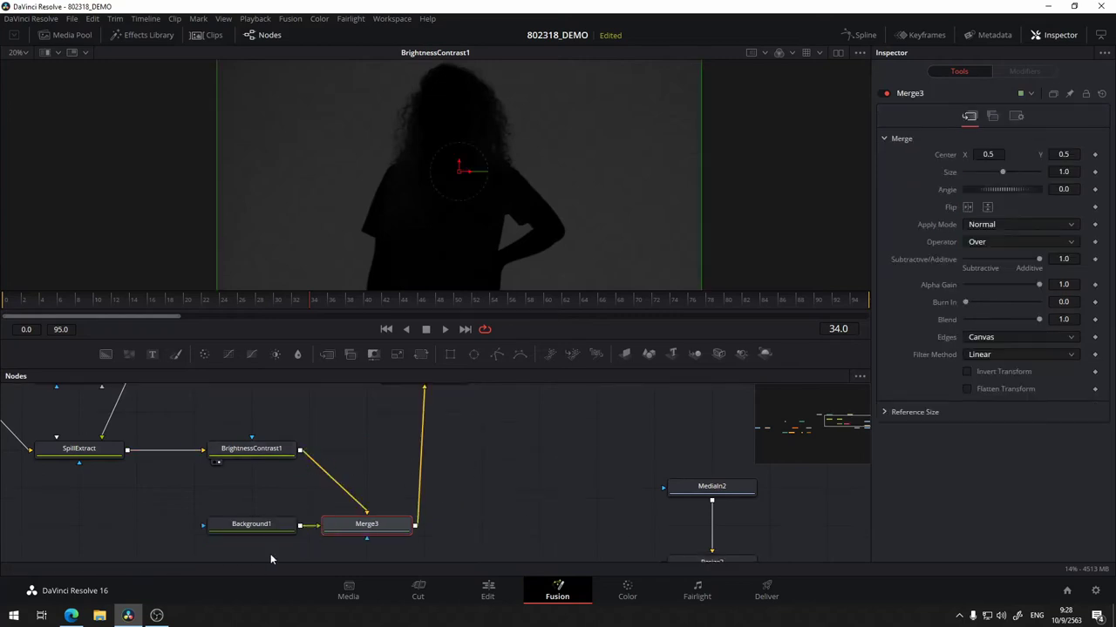
drag(392, 541, 428, 477)
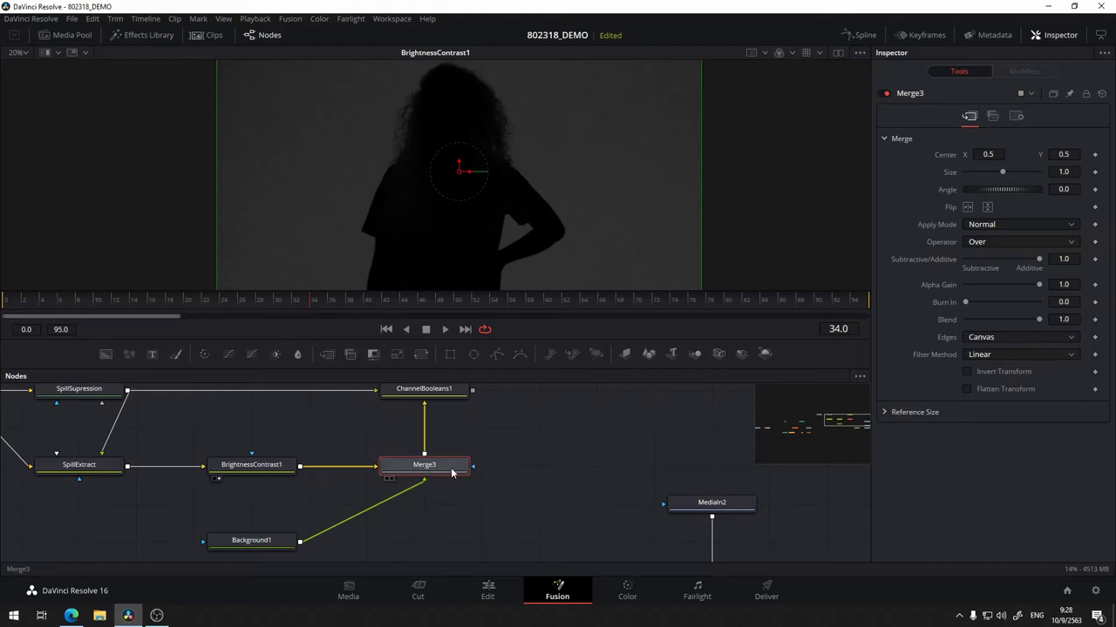
- Set Merge3's Apply Mode to Multiply and compare it with BrightnessContrast1 and ChannelBooleans1
key(1)
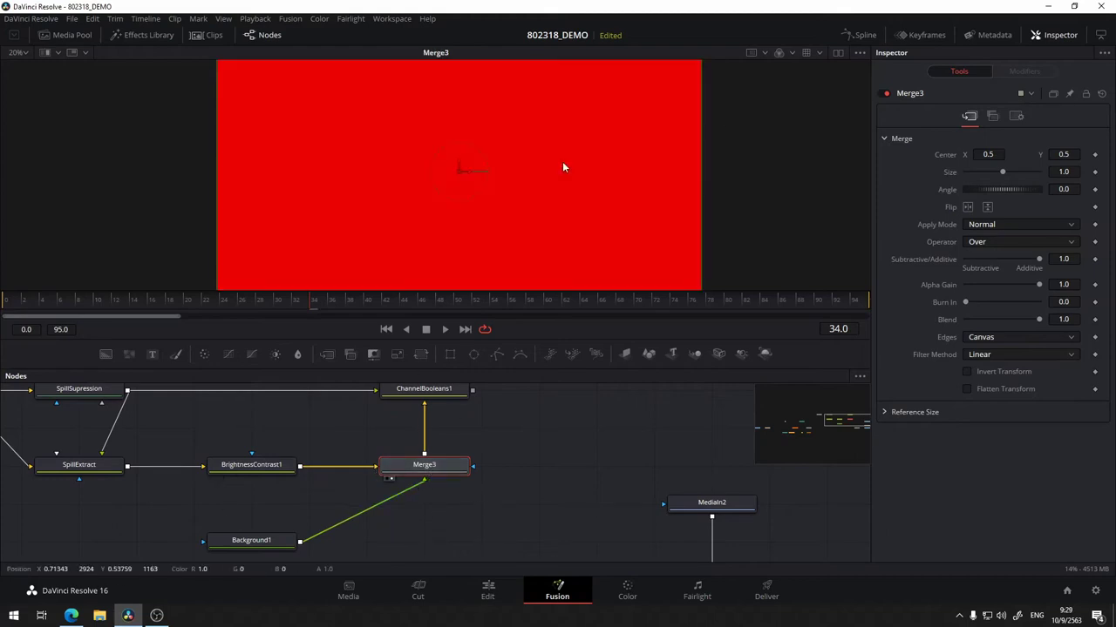
click(1009, 224)
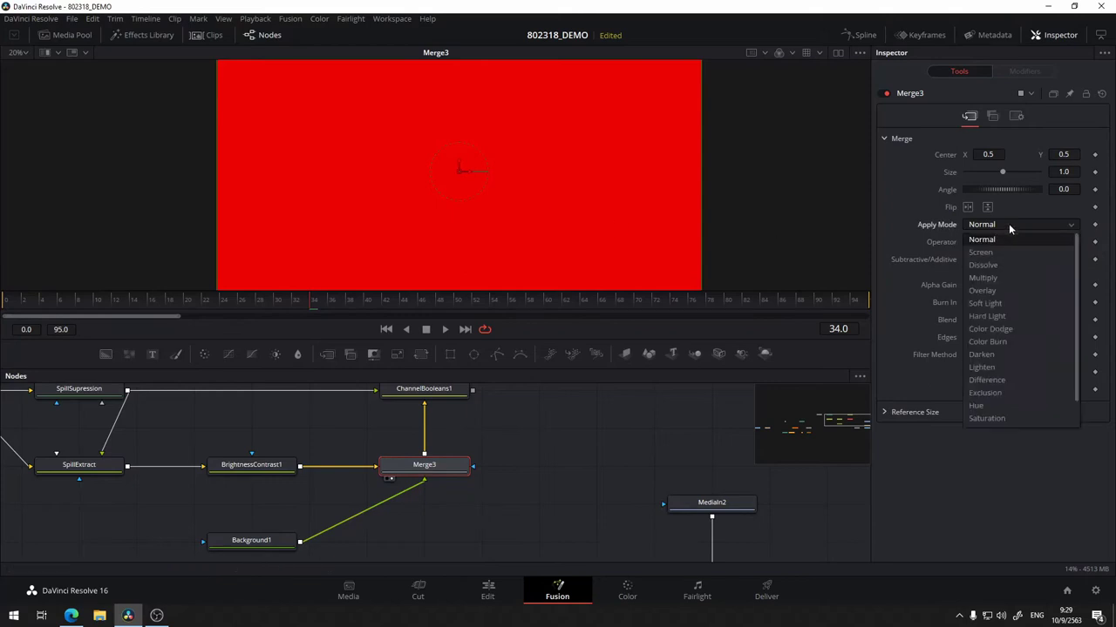
click(1002, 277)
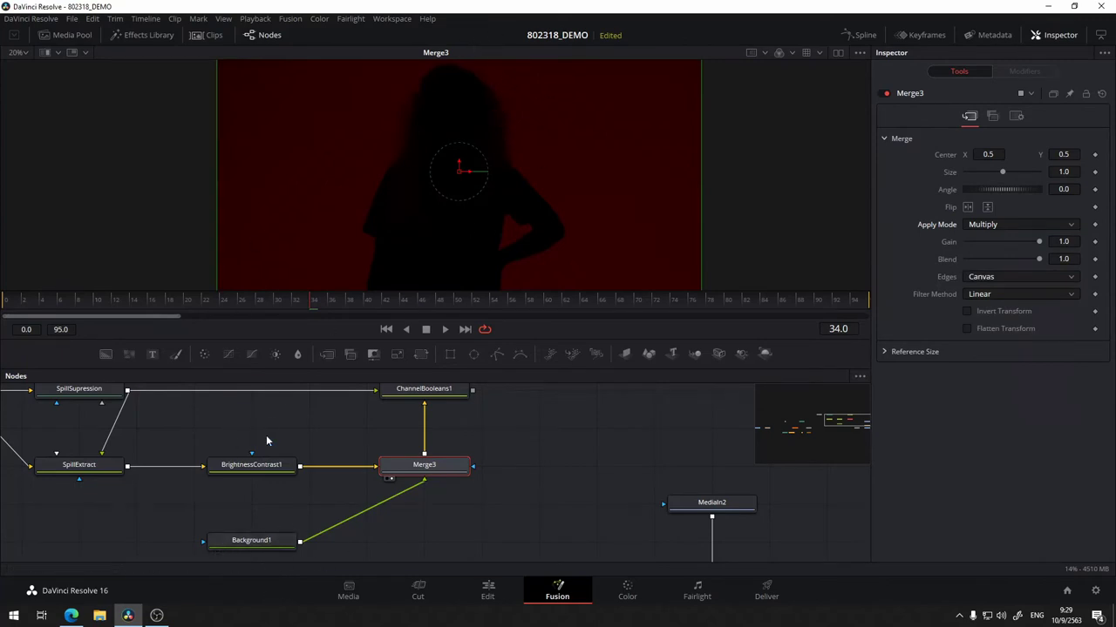
click(218, 479)
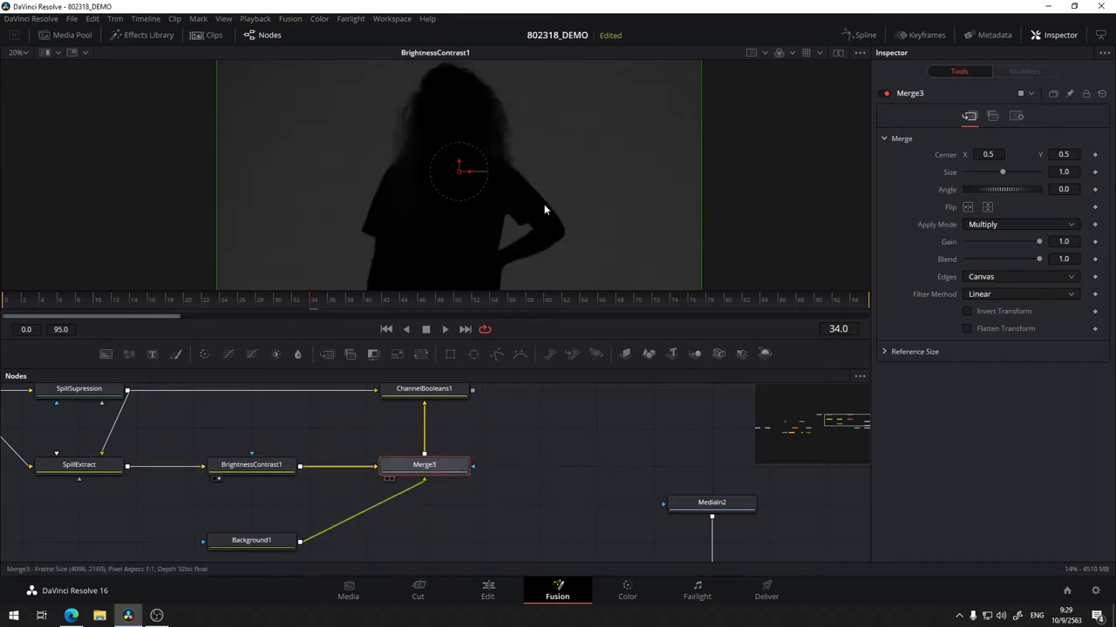
key(1)
scroll(360, 442, up, 2)
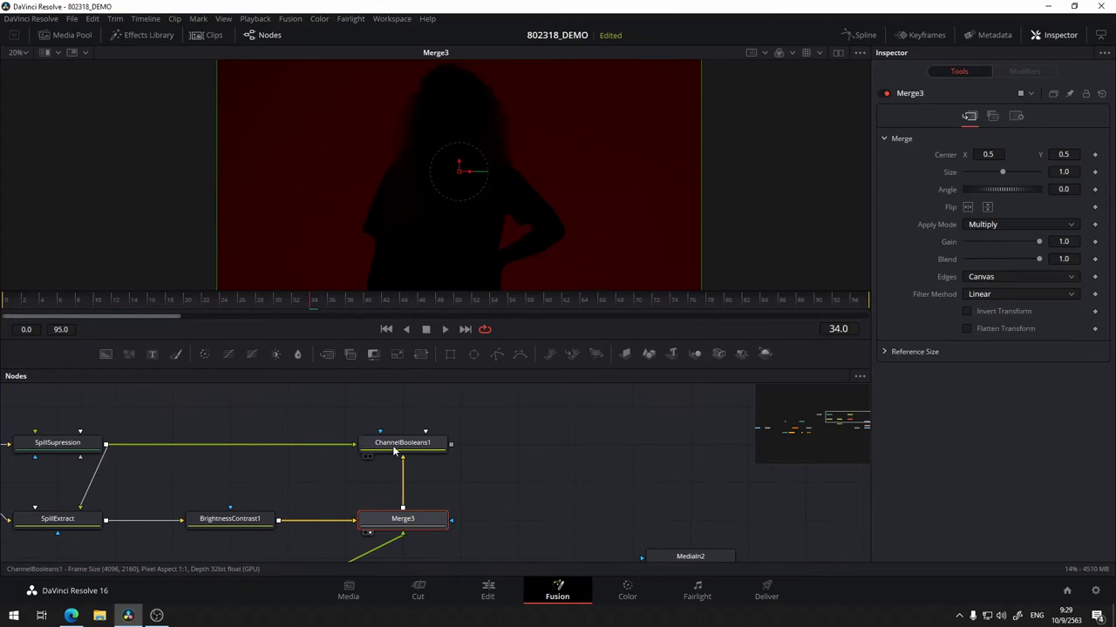
key(1)
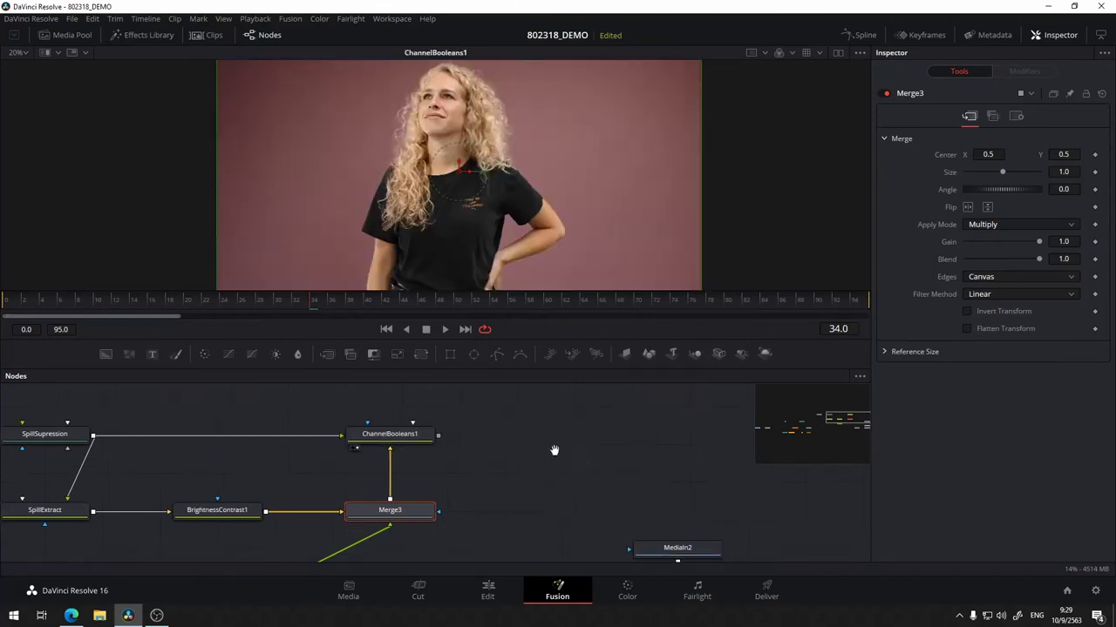
mouse_move(528, 448)
mouse_down()
mouse_move(472, 447)
mouse_move(515, 405)
mouse_up()
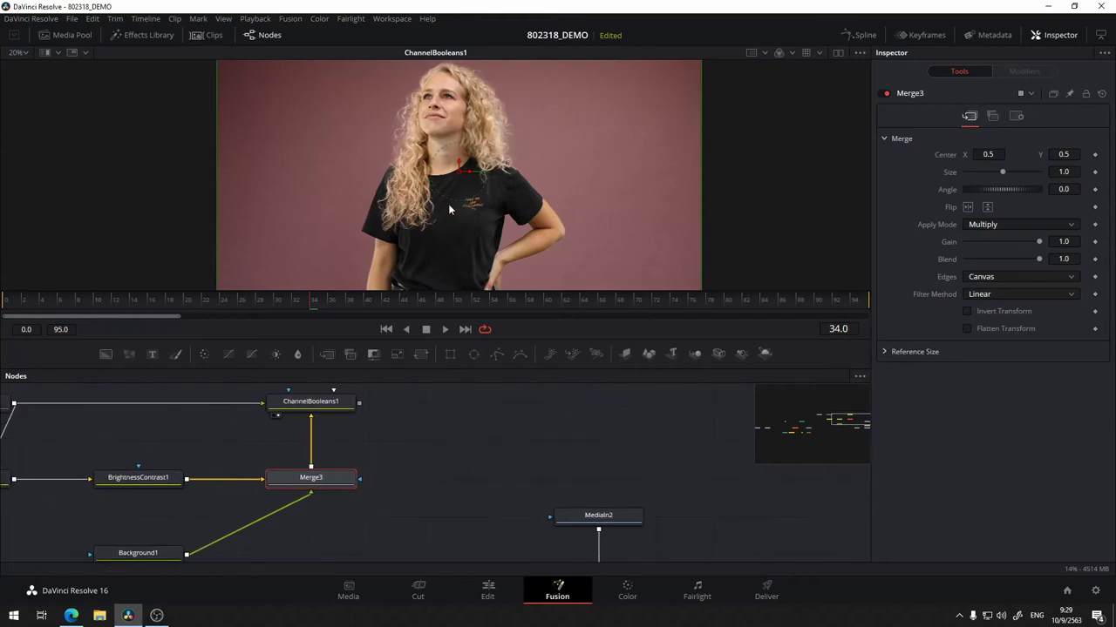
scroll(383, 480, down, 3)
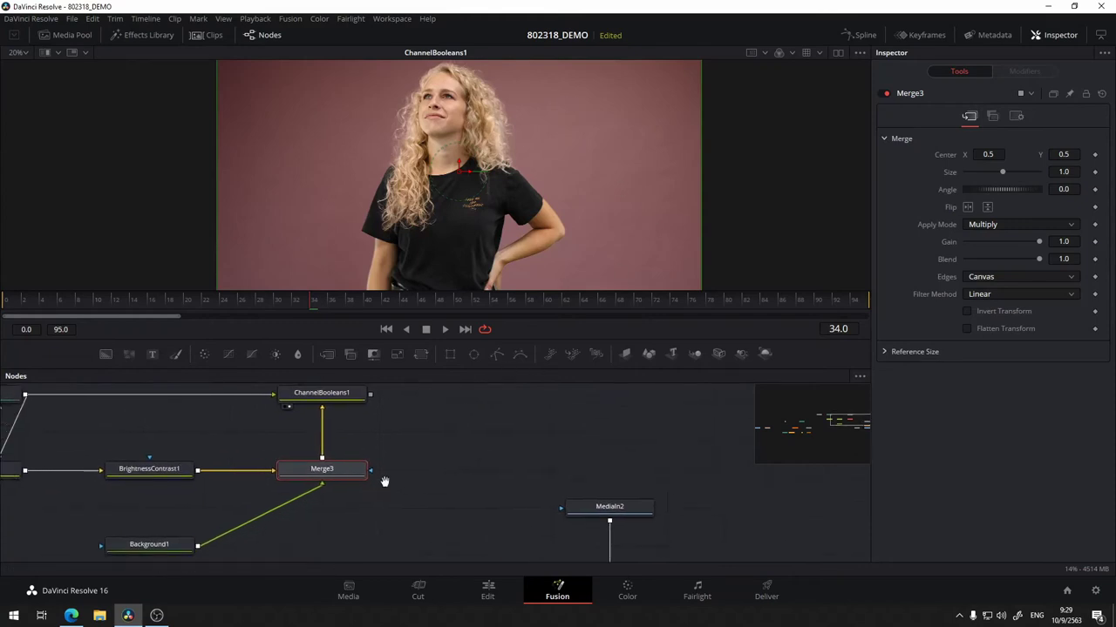
scroll(214, 487, left, 3)
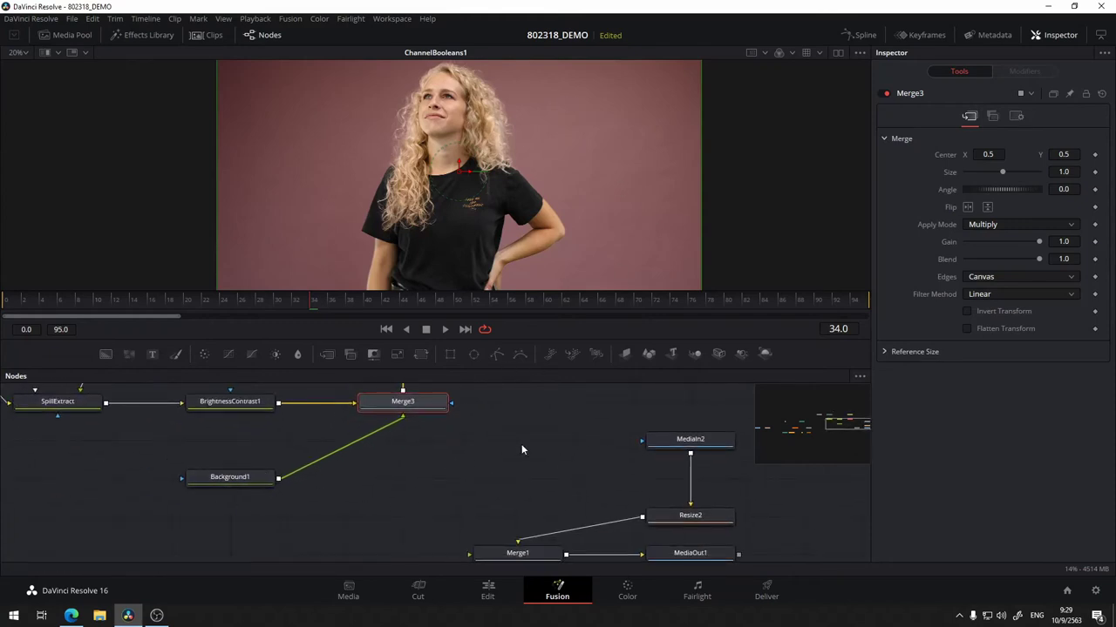
drag(521, 444, 443, 480)
scroll(357, 523, left, 2)
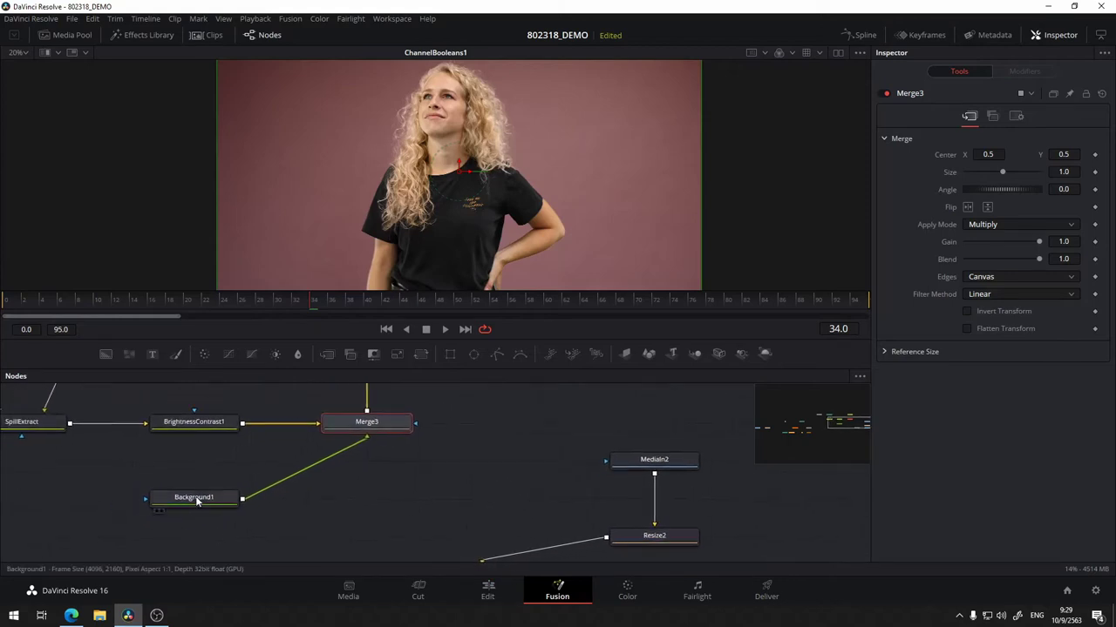
- Connect Resize2's landscape into Merge3 in place of the red Background1 and view Merge3
scroll(179, 536, down, 1)
click(179, 536)
drag(612, 527, 558, 218)
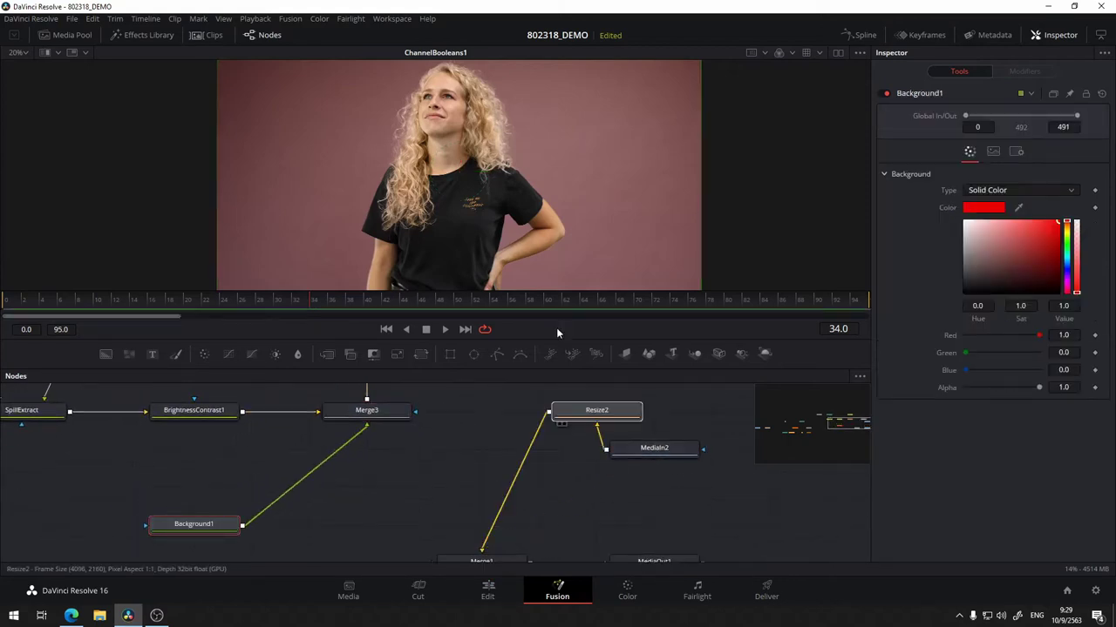
scroll(453, 490, left, 2)
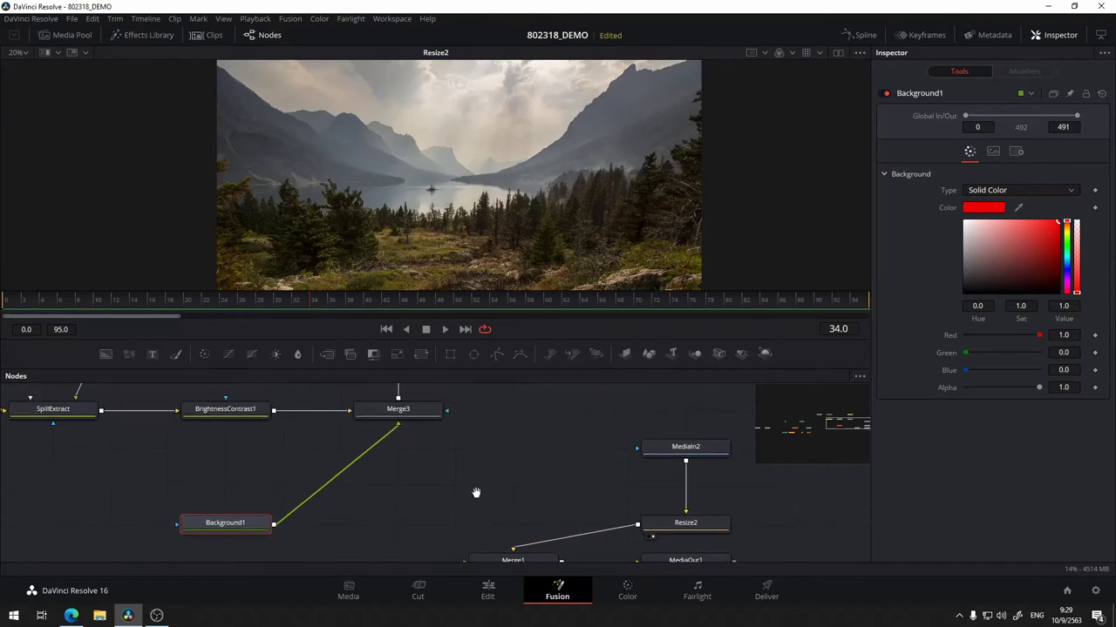
scroll(488, 497, up, 1)
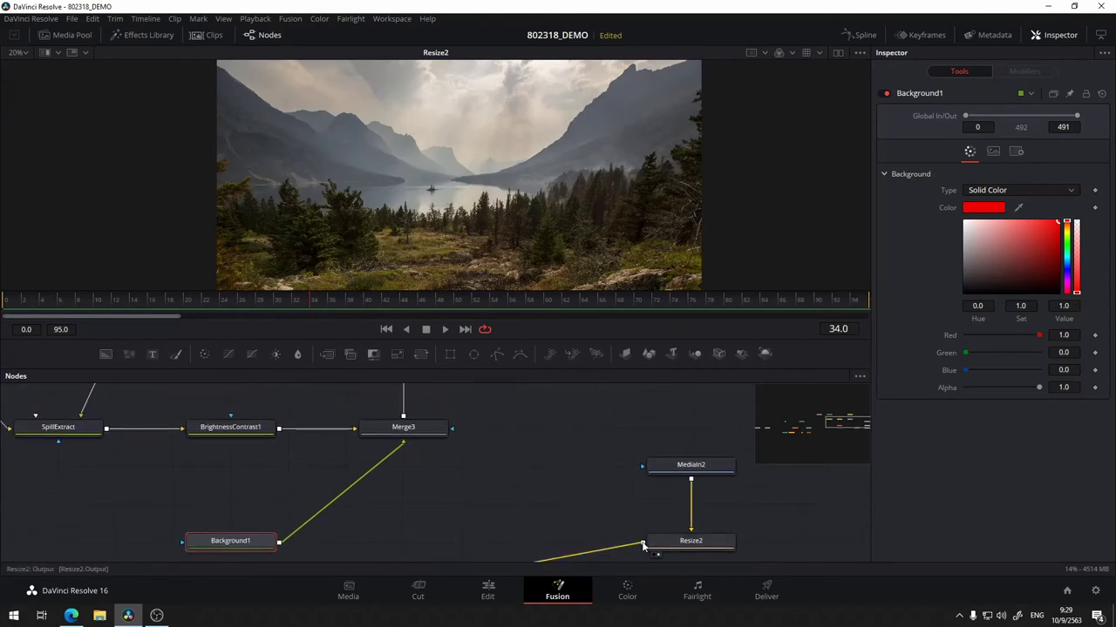
drag(643, 546, 405, 443)
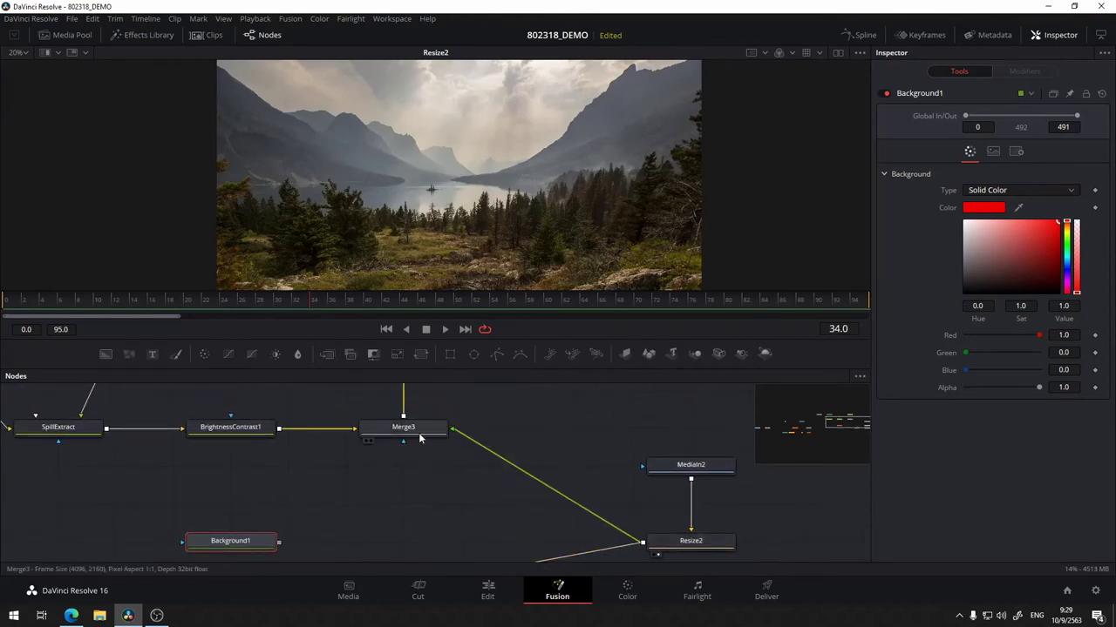
scroll(419, 438, up, 4)
scroll(464, 511, left, 4)
drag(459, 502, 513, 213)
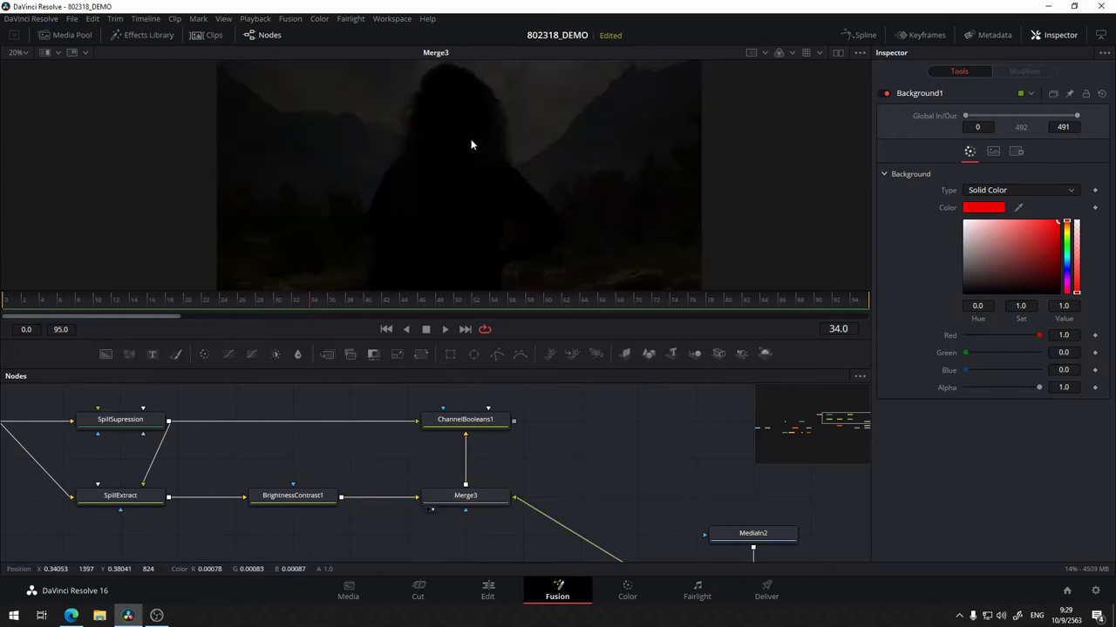
scroll(585, 403, down, 5)
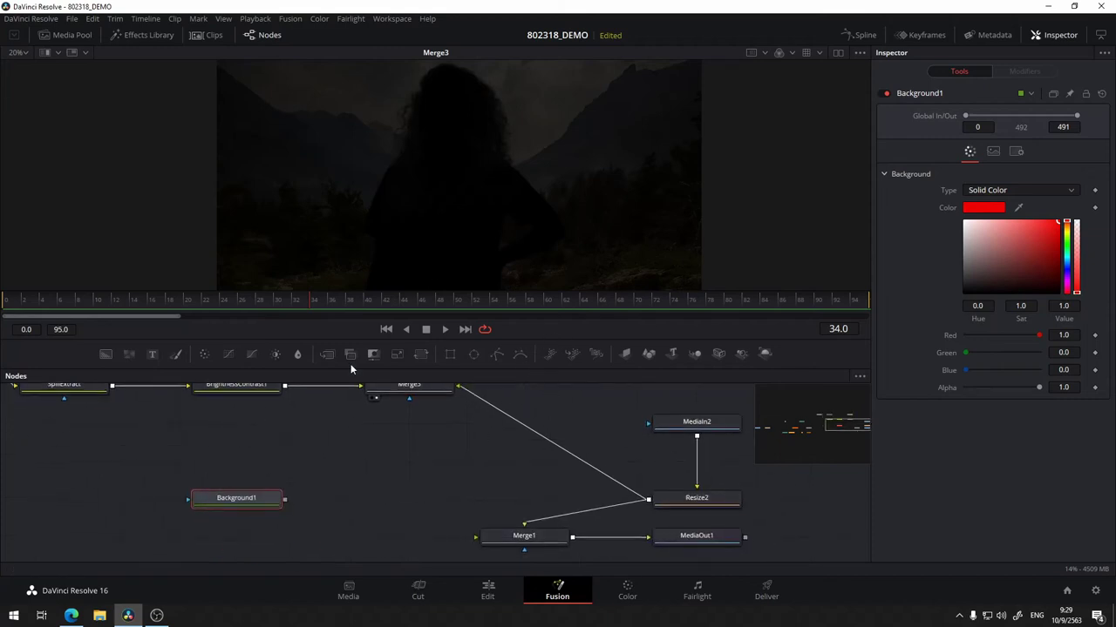
scroll(503, 428, right, 5)
scroll(502, 428, up, 2)
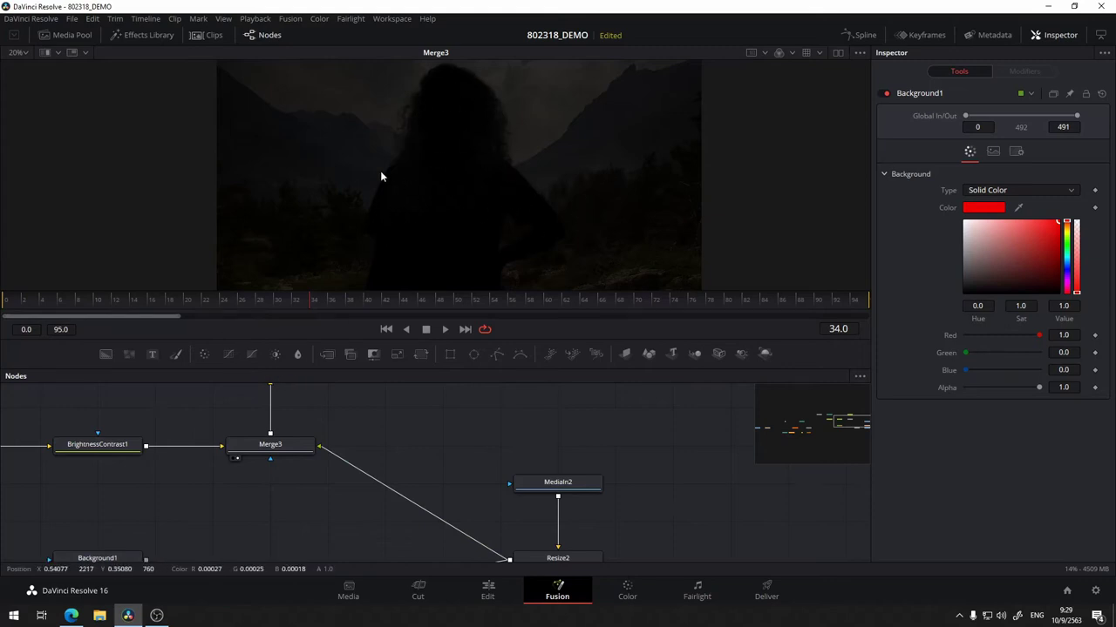
- Insert Blur2 (Blur Size 49.6) between Resize2 and Merge3, placed beside Merge3
mouse_move(297, 353)
mouse_down()
mouse_move(405, 445)
mouse_move(465, 445)
mouse_up()
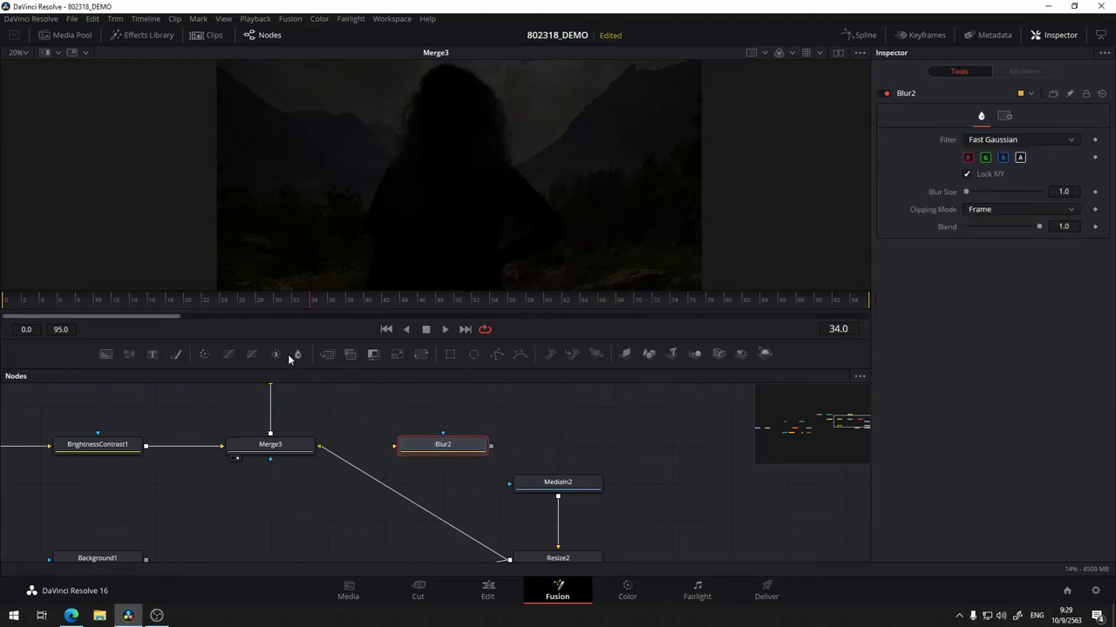
scroll(501, 440, left, 2)
scroll(501, 440, down, 1)
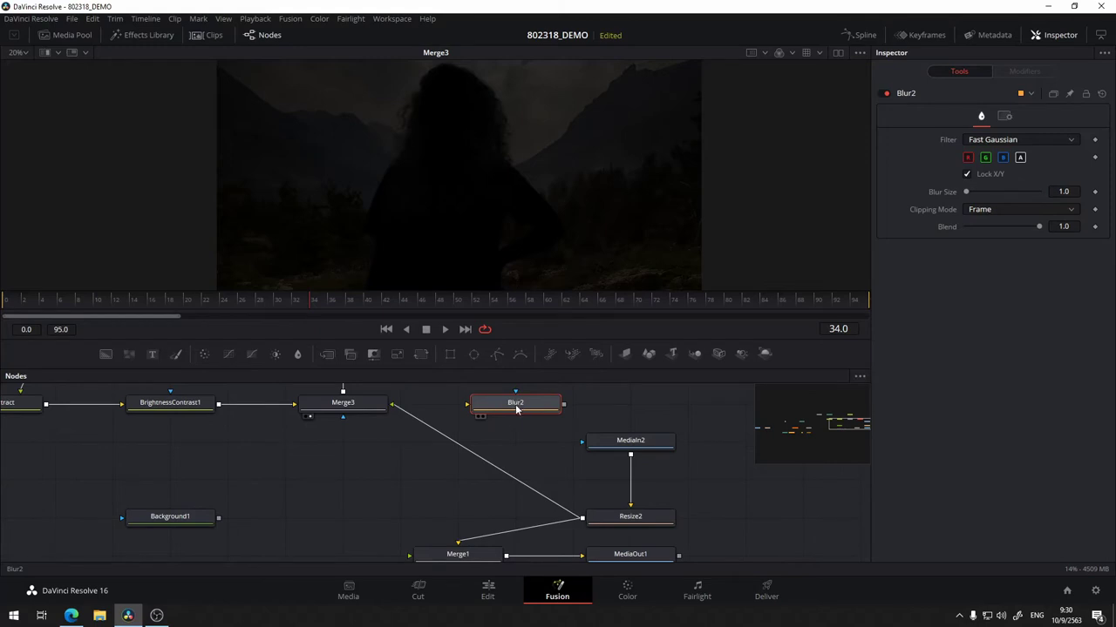
mouse_move(517, 410)
mouse_down()
mouse_move(517, 447)
mouse_move(457, 440)
mouse_move(485, 505)
mouse_up()
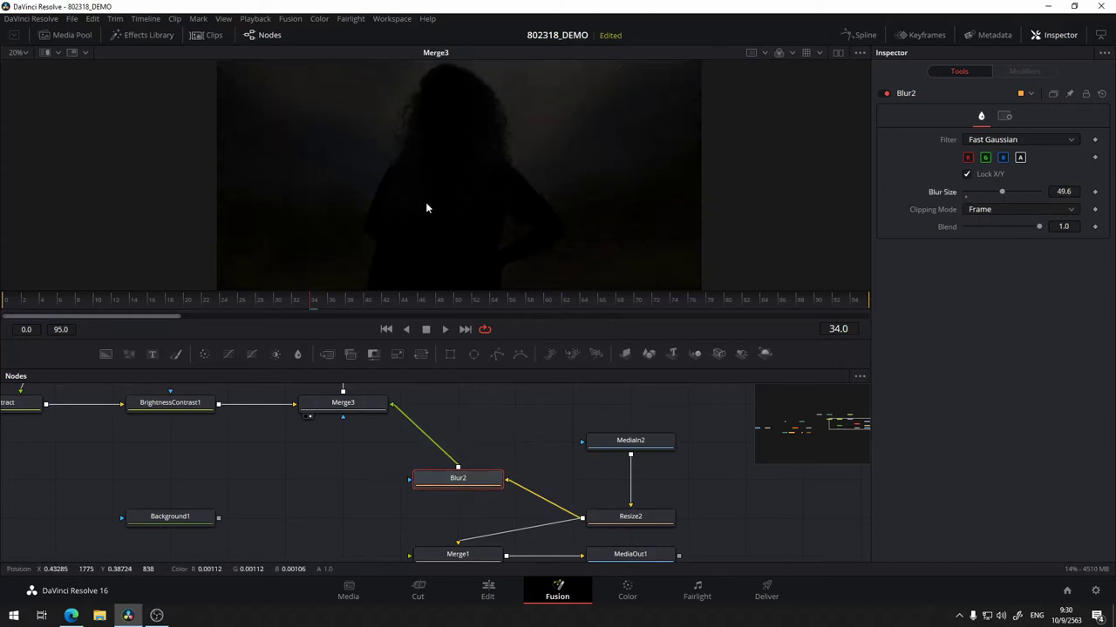
scroll(463, 466, up, 3)
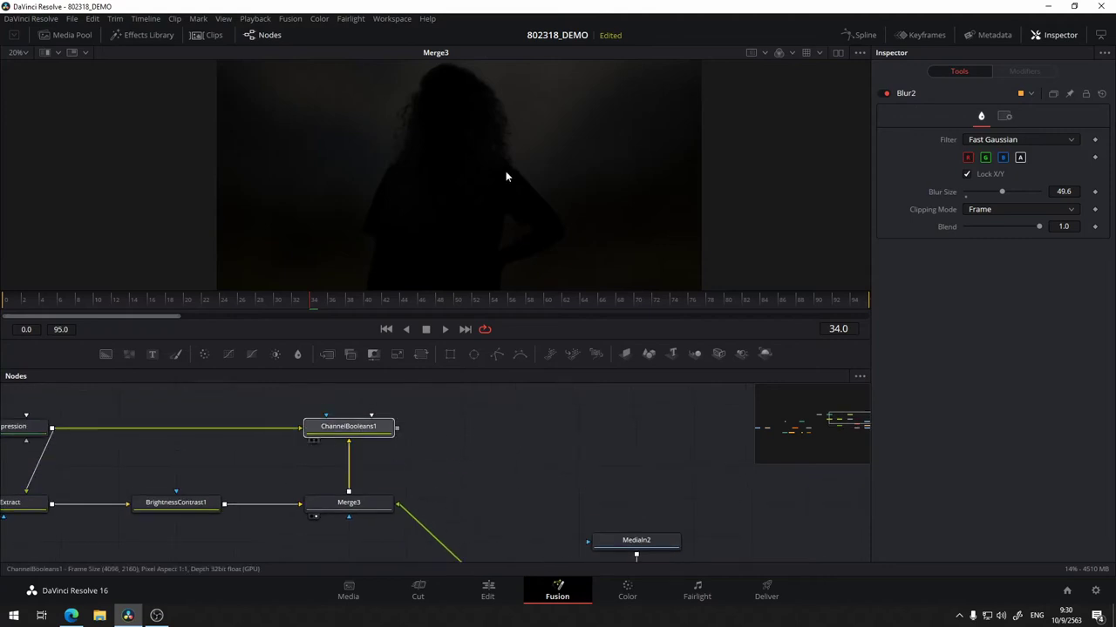
drag(348, 427, 505, 171)
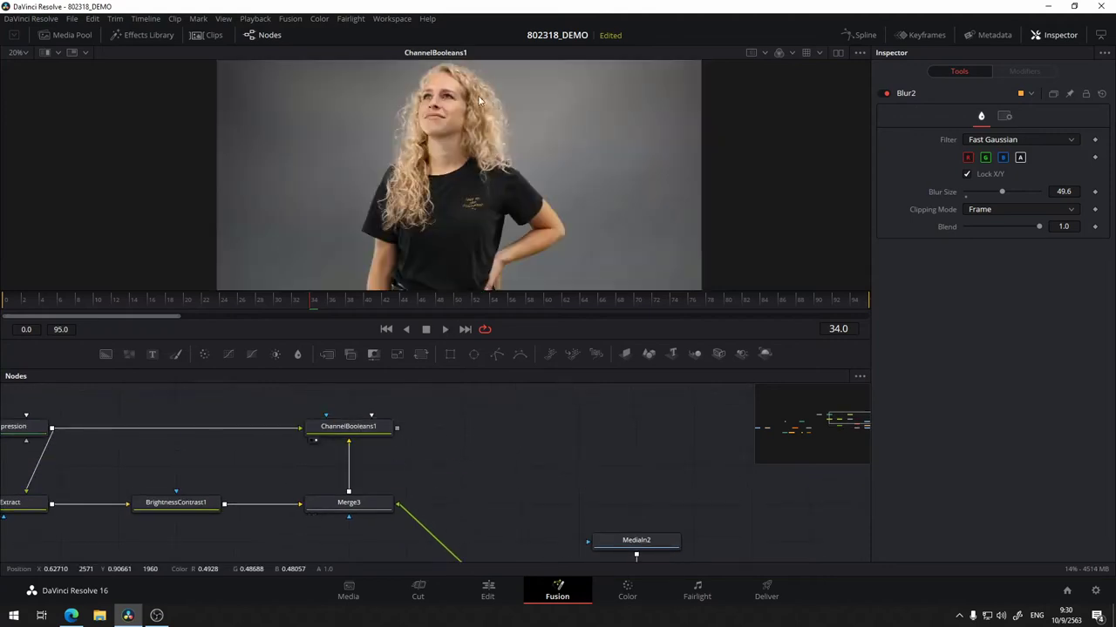
scroll(500, 404, down, 3)
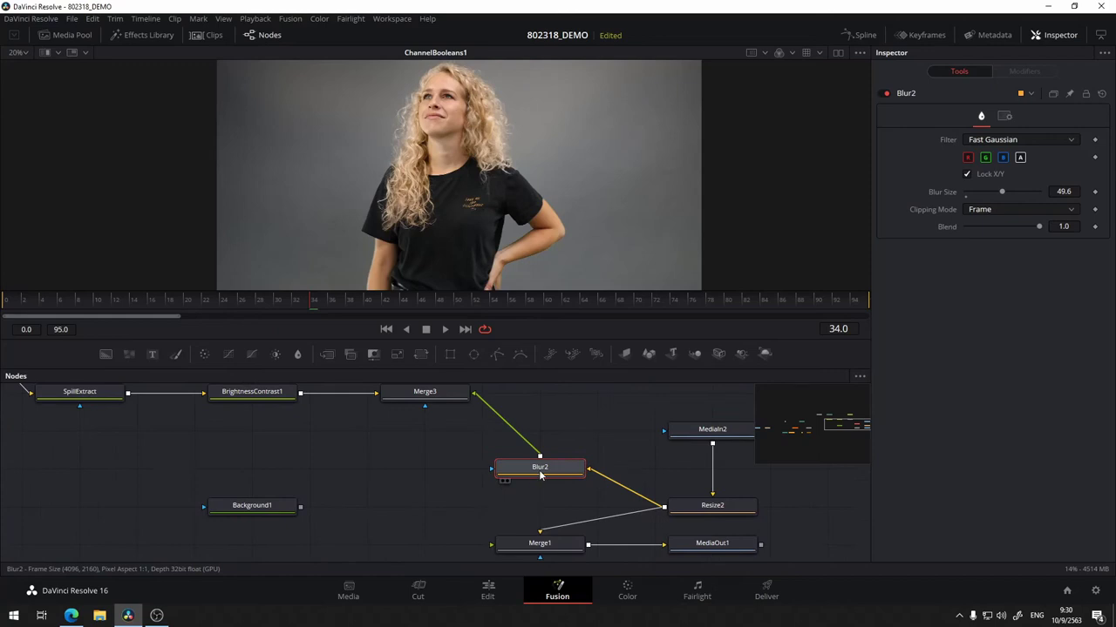
scroll(688, 416, right, 3)
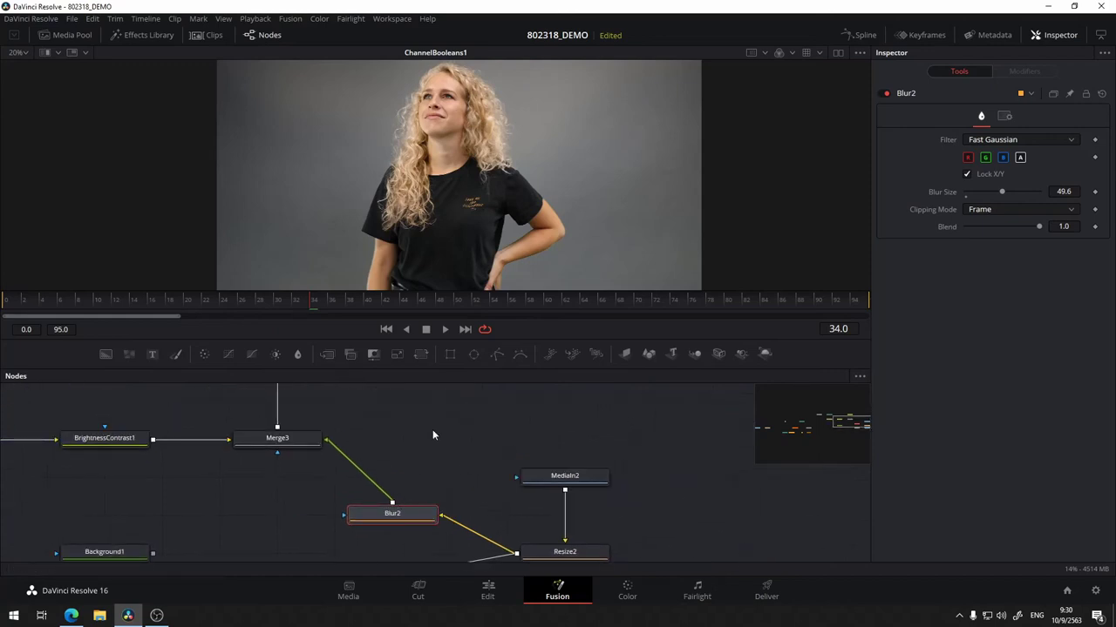
drag(407, 478, 572, 490)
mouse_move(541, 530)
mouse_down()
mouse_move(590, 458)
mouse_move(525, 456)
mouse_up()
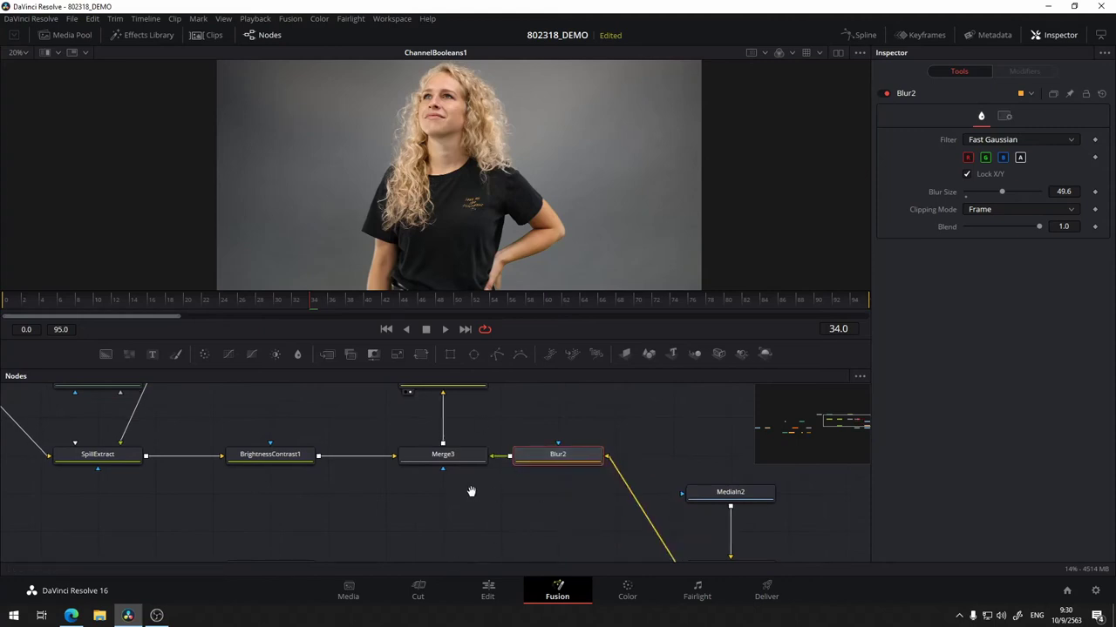
- Preview the SpillSupression and SpillExtract outputs in the viewer
scroll(474, 491, down, 2)
scroll(462, 453, up, 1)
scroll(401, 501, up, 3)
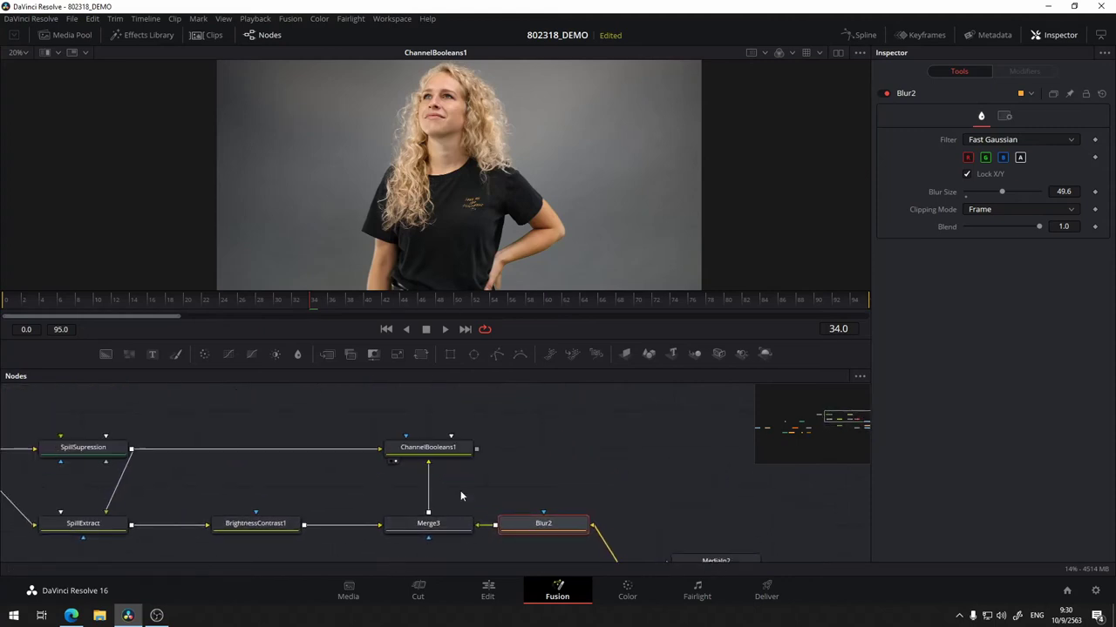
scroll(601, 479, down, 2)
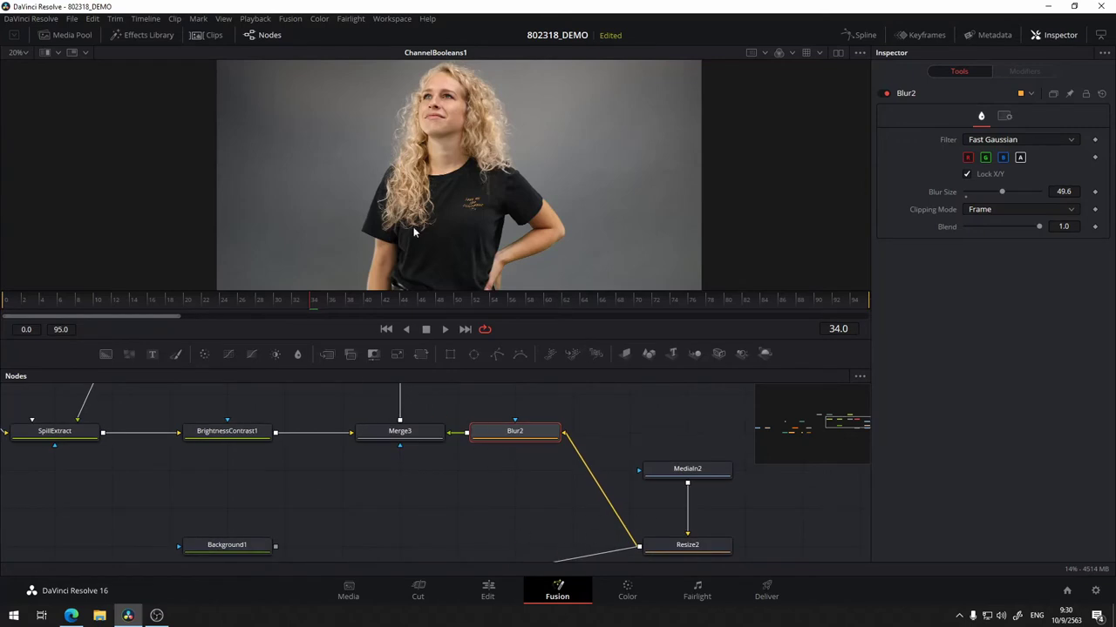
scroll(371, 523, up, 3)
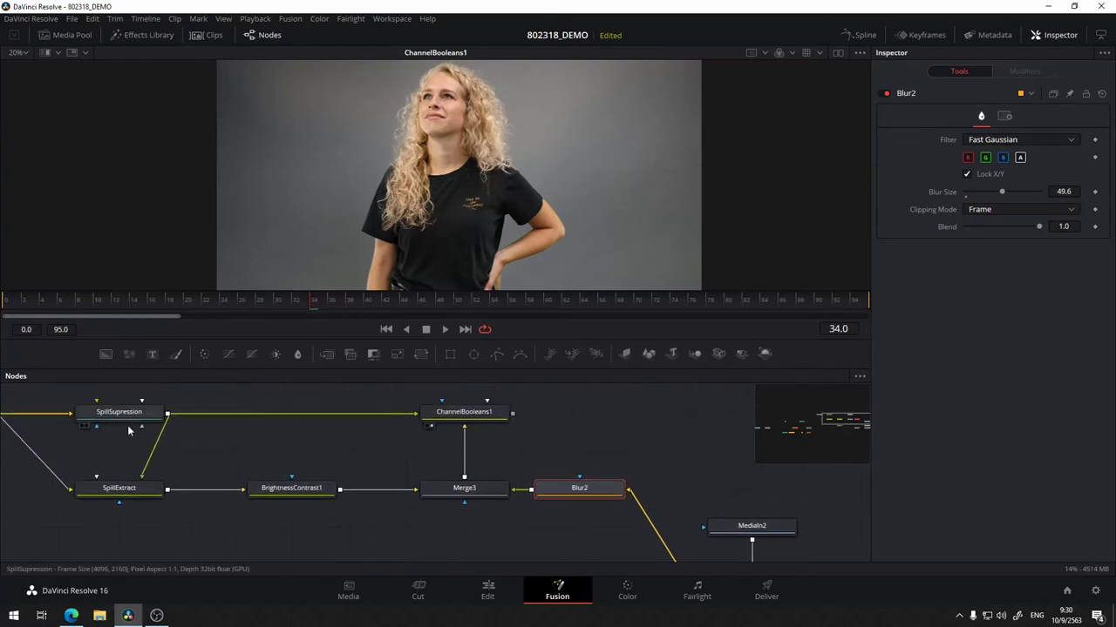
drag(124, 415, 444, 193)
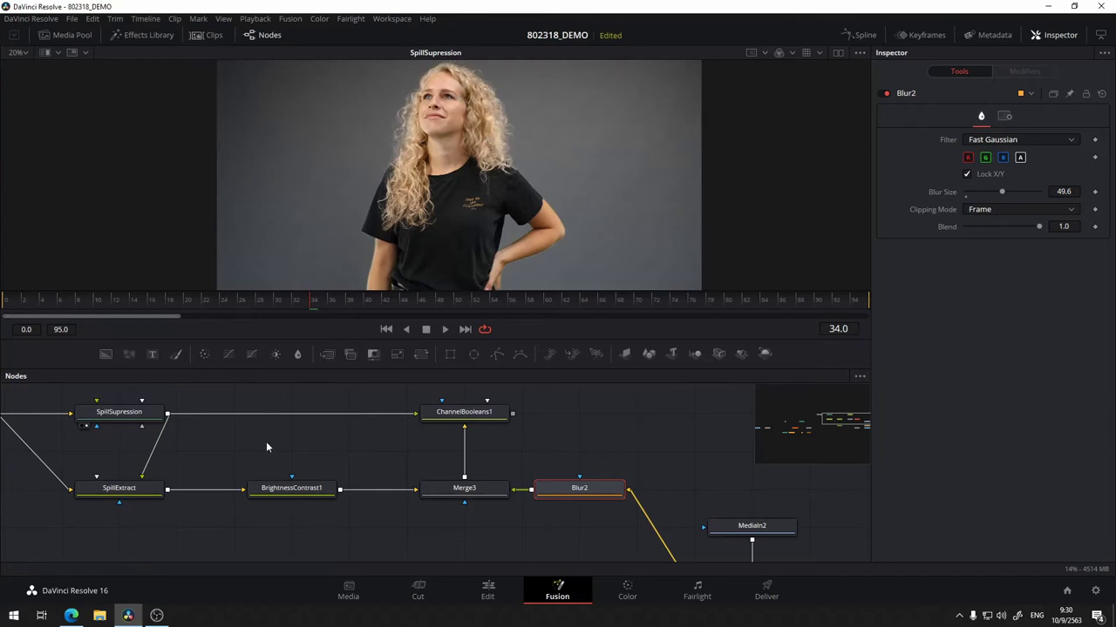
mouse_move(217, 463)
mouse_down()
mouse_move(382, 402)
mouse_move(509, 144)
mouse_up()
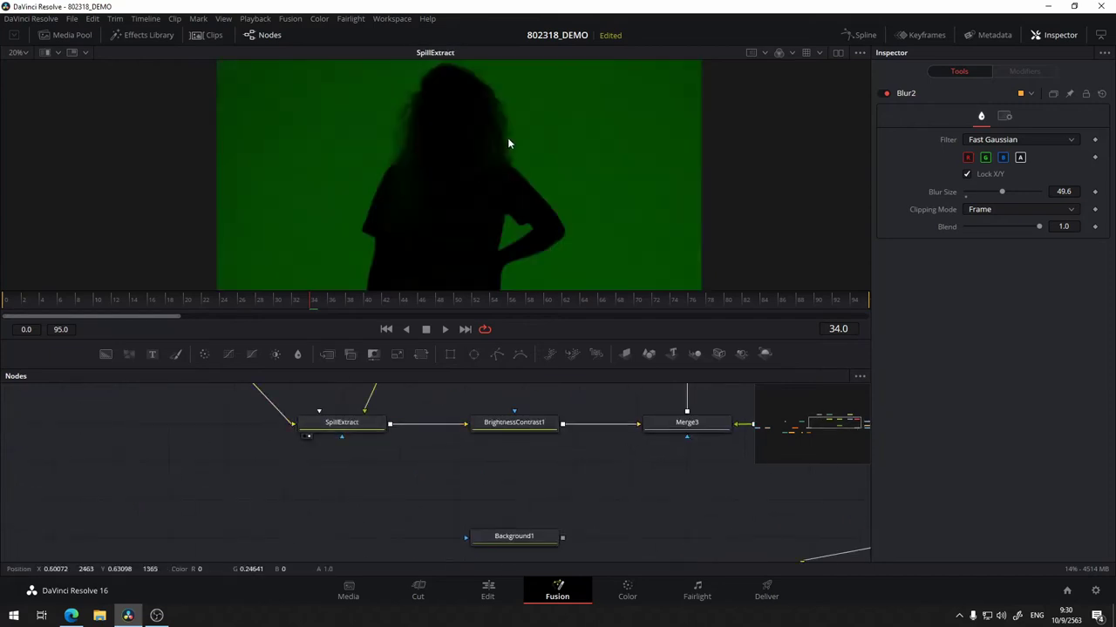
- Show BrightnessContrast1's grey silhouette matte in the viewer and inspect BrightnessContrast1 and Merge3 (Multiply)
drag(442, 437, 326, 511)
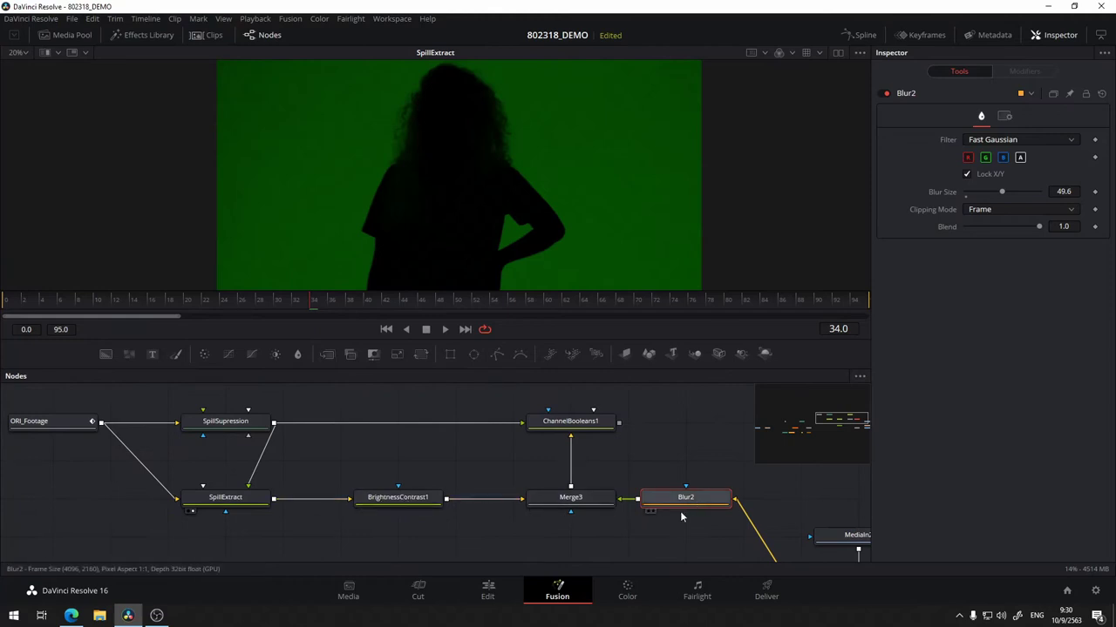
drag(397, 497, 495, 225)
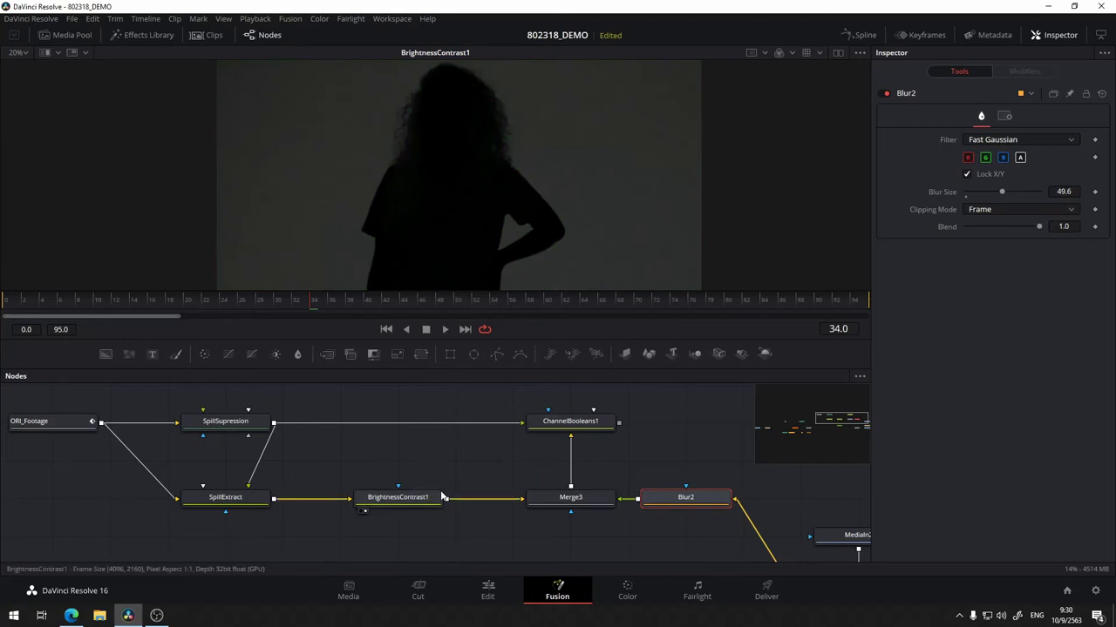
click(397, 496)
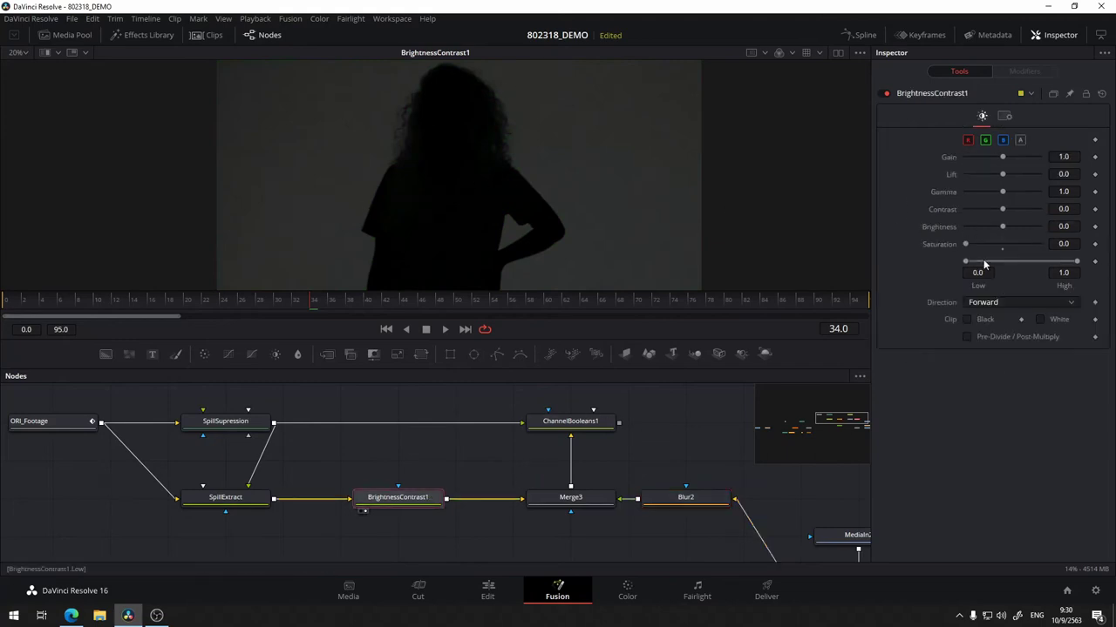
drag(688, 468, 456, 459)
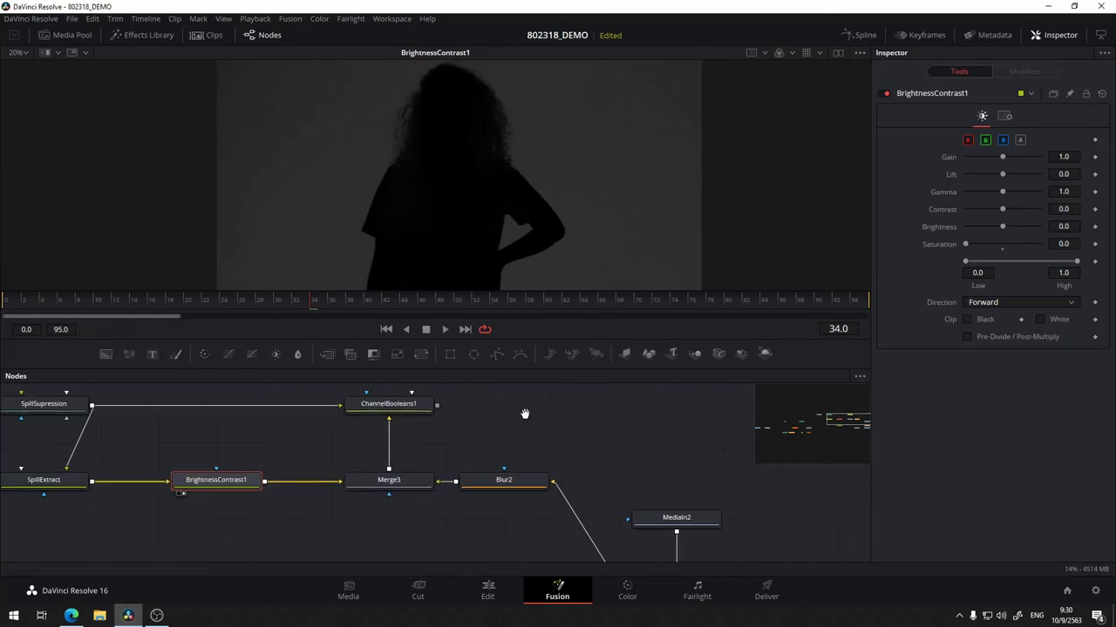
drag(526, 411, 569, 388)
click(422, 463)
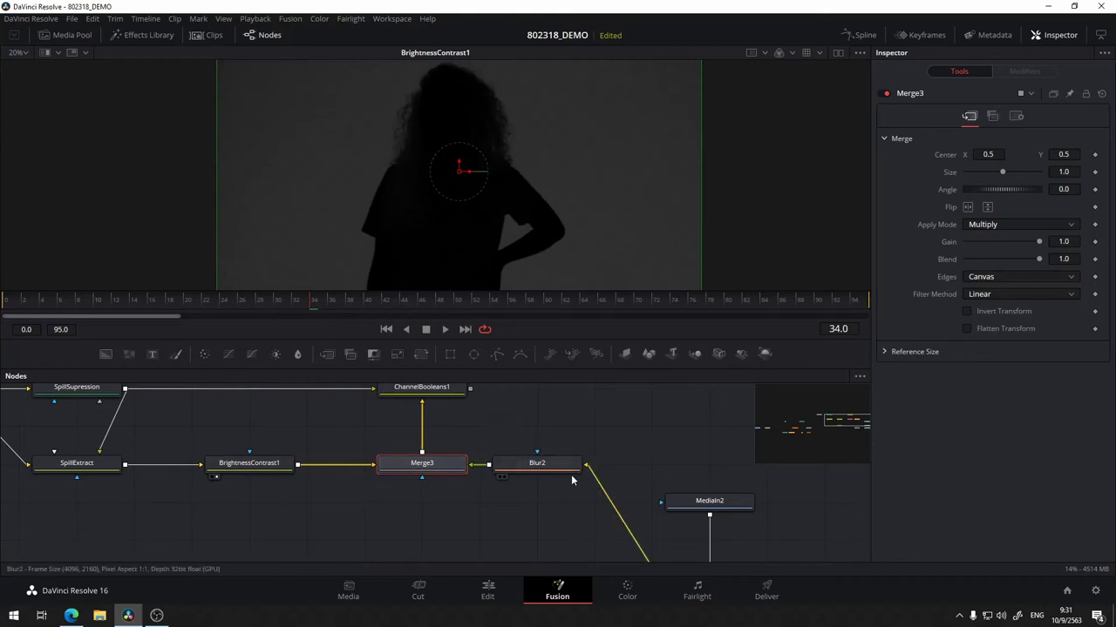
- Move Blur2 right, detach it from Merge3, and test Background1 on Merge3's foreground input
drag(556, 472, 608, 470)
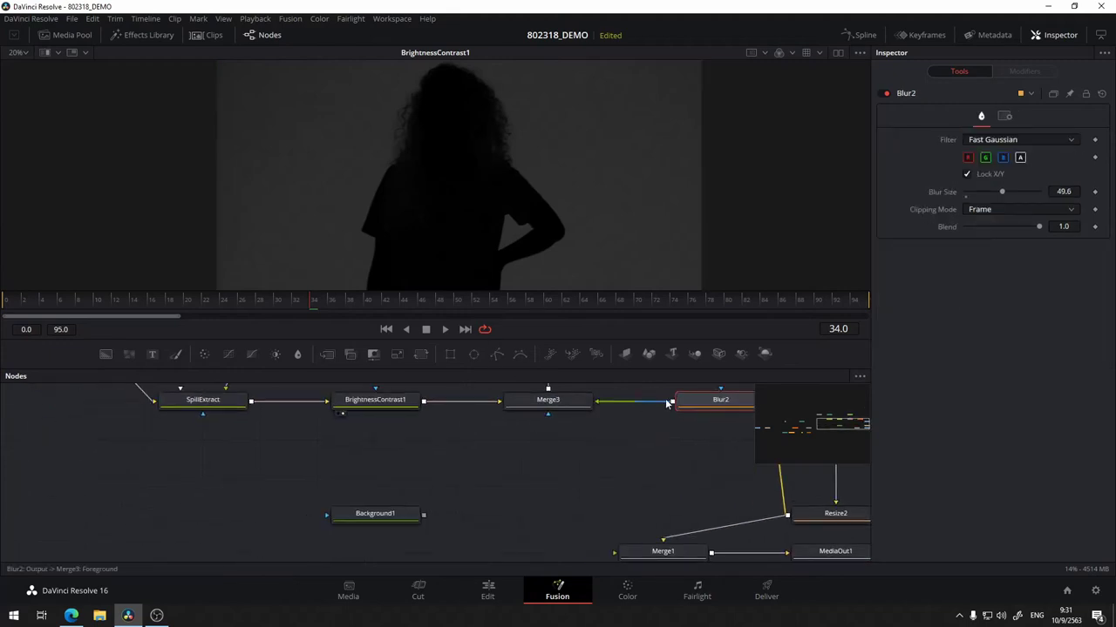
mouse_move(605, 401)
mouse_down()
mouse_move(626, 424)
mouse_move(424, 515)
mouse_up()
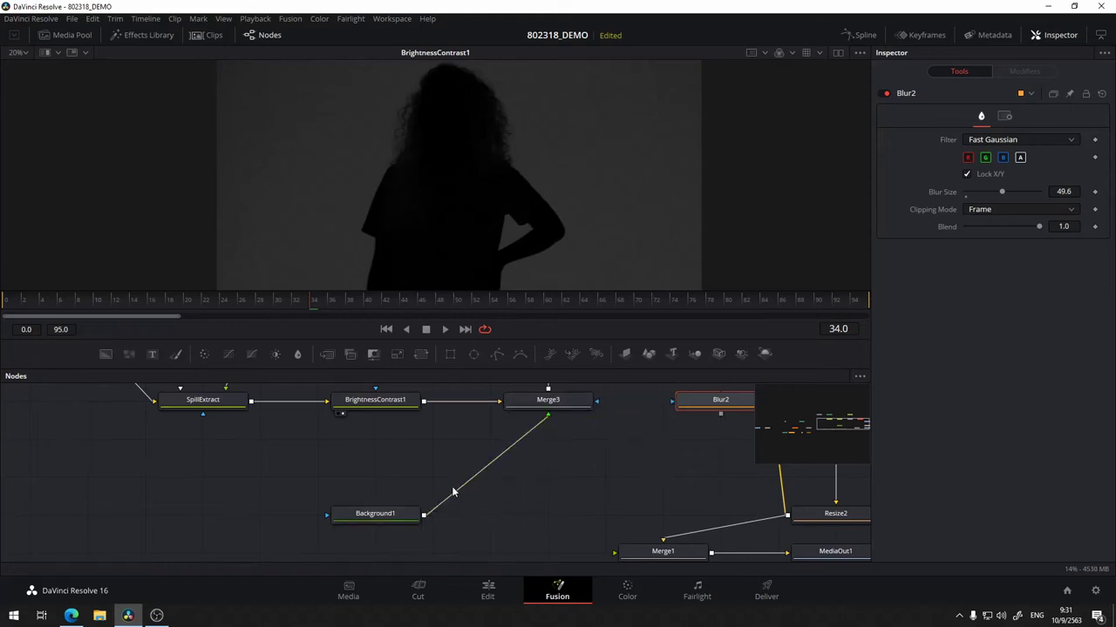
click(382, 518)
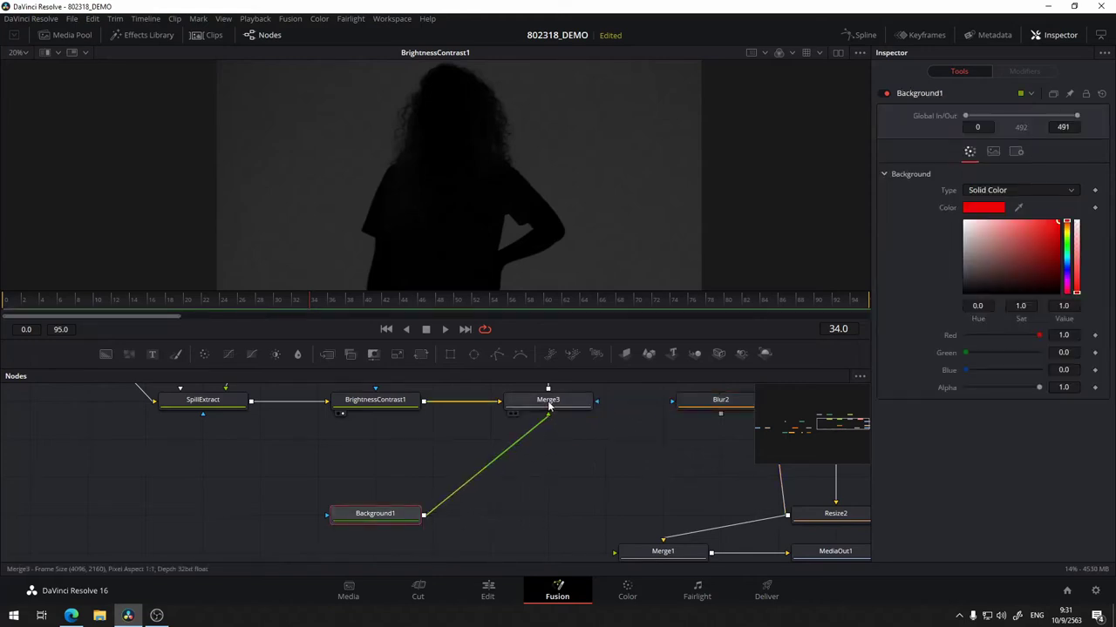
click(515, 413)
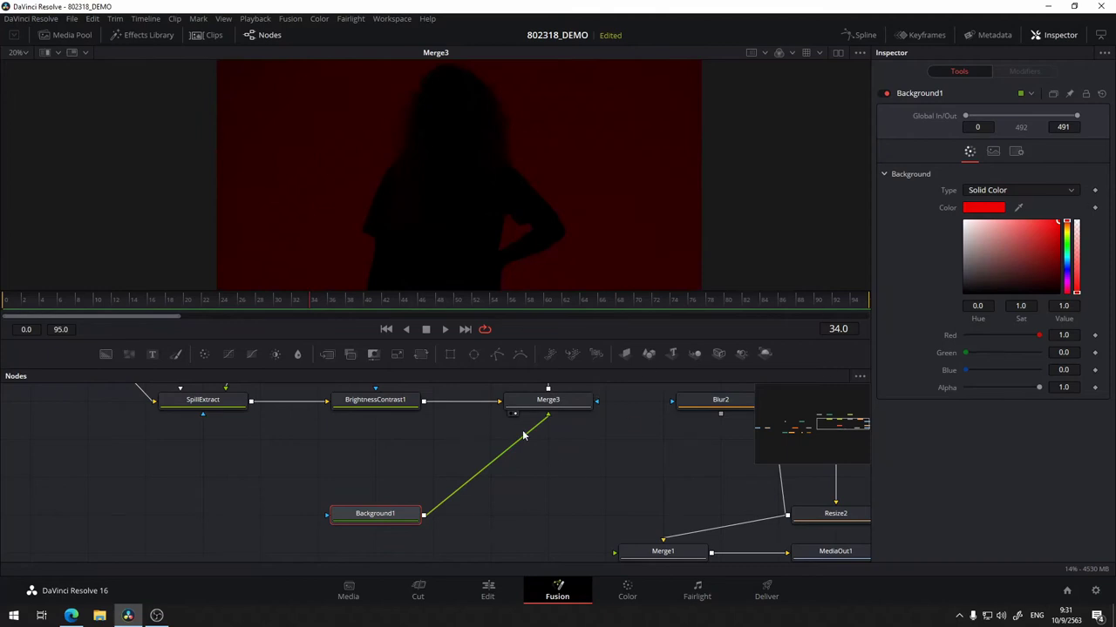
scroll(497, 470, up, 2)
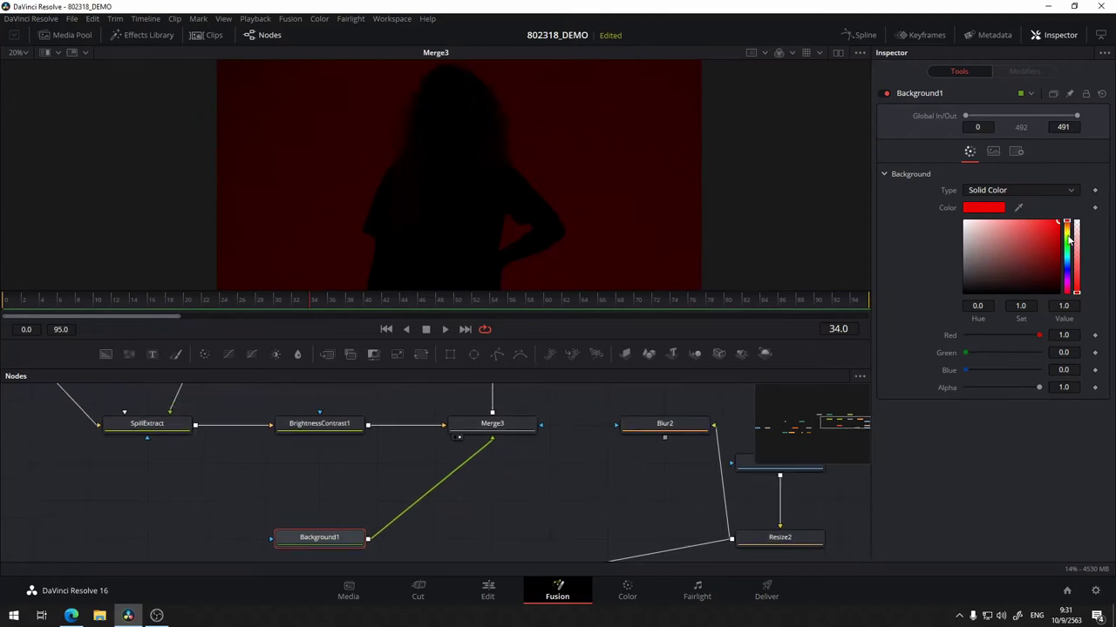
- Remove the Background1 link from Merge3 and recheck Merge3's settings
mouse_move(1069, 225)
mouse_down()
mouse_move(1074, 253)
mouse_move(1074, 197)
mouse_up()
scroll(428, 523, right, 5)
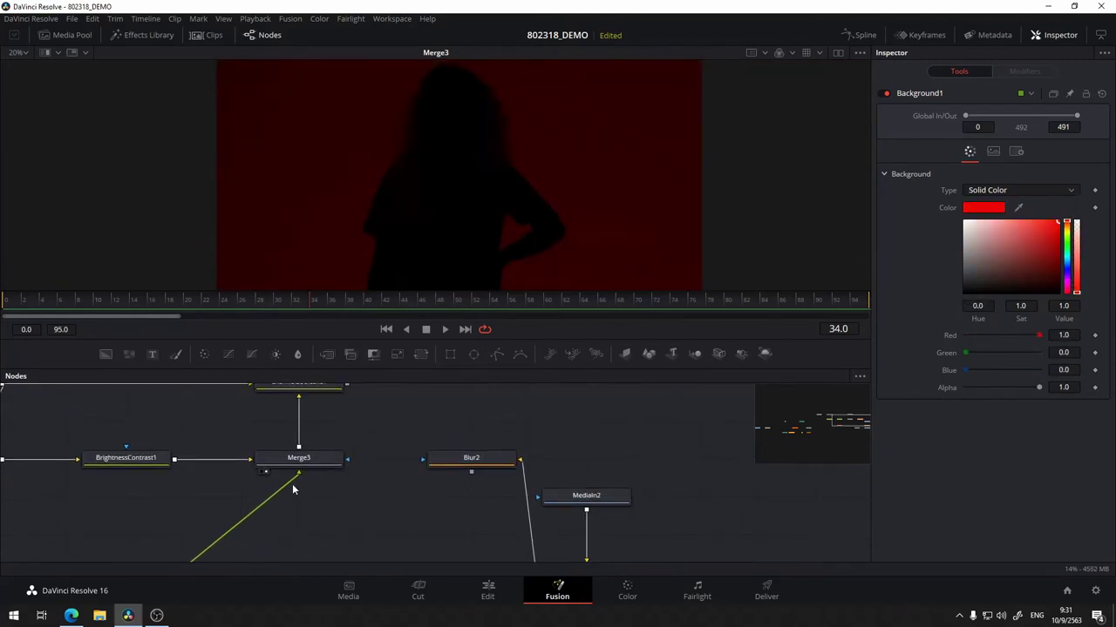
drag(292, 484, 279, 510)
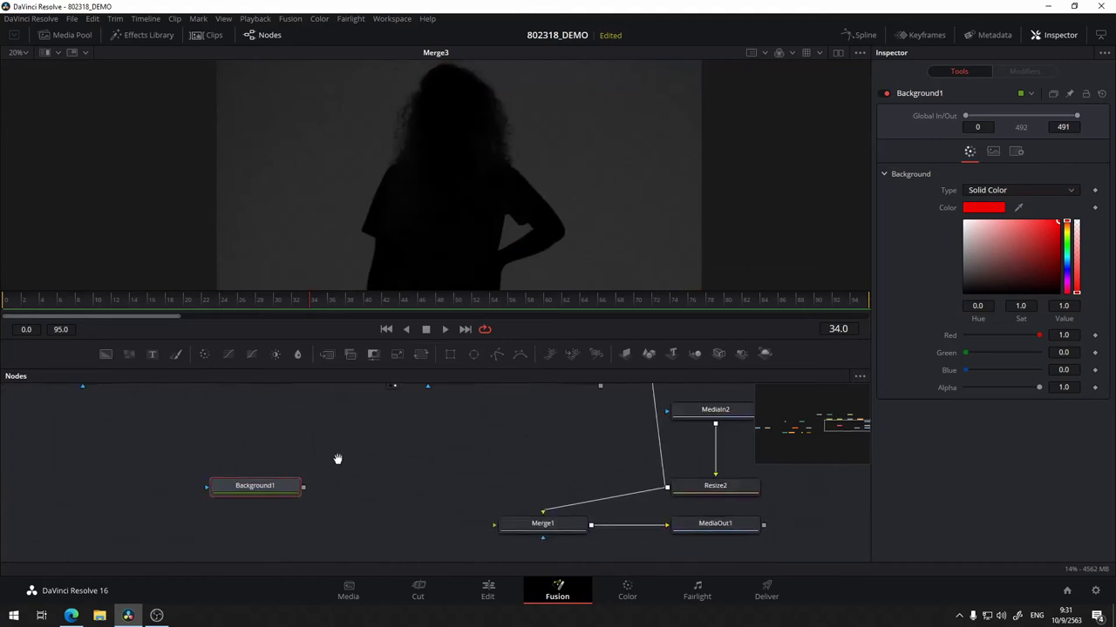
scroll(310, 512, left, 2)
click(427, 441)
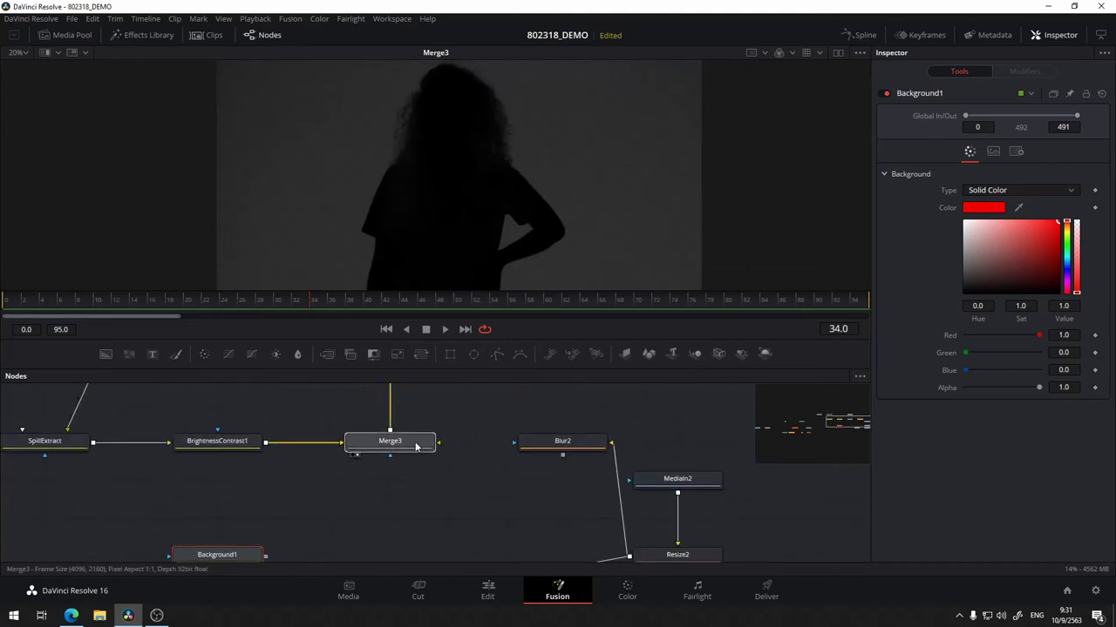
scroll(453, 467, up, 1)
scroll(453, 467, up, 2)
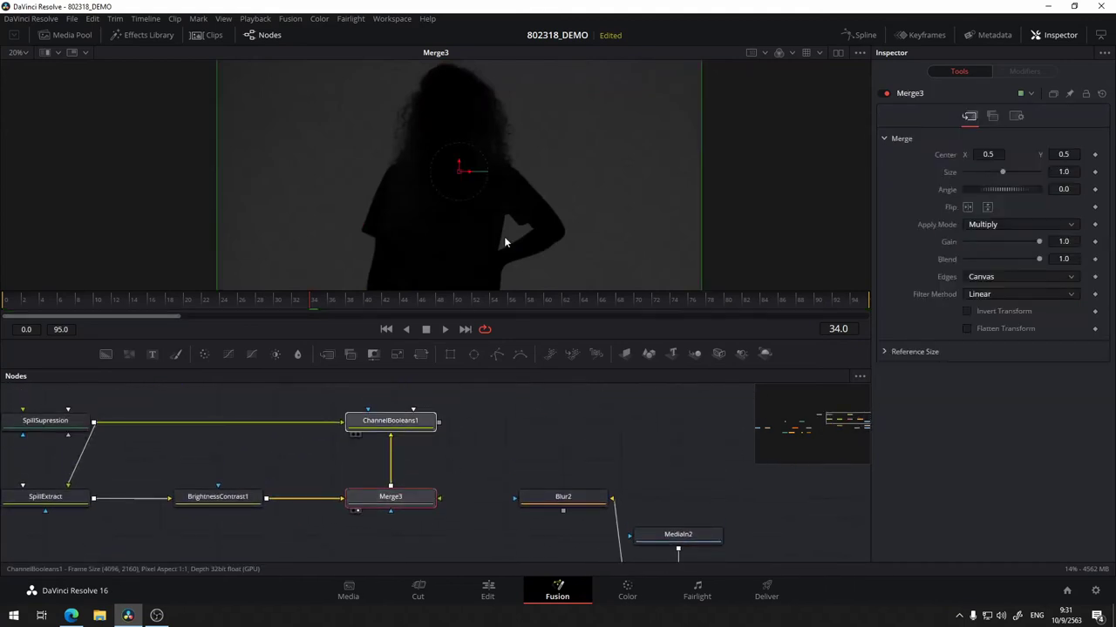
- Show ChannelBooleans1's full-colour composite in the viewer and inspect its settings
drag(399, 427, 504, 236)
click(413, 428)
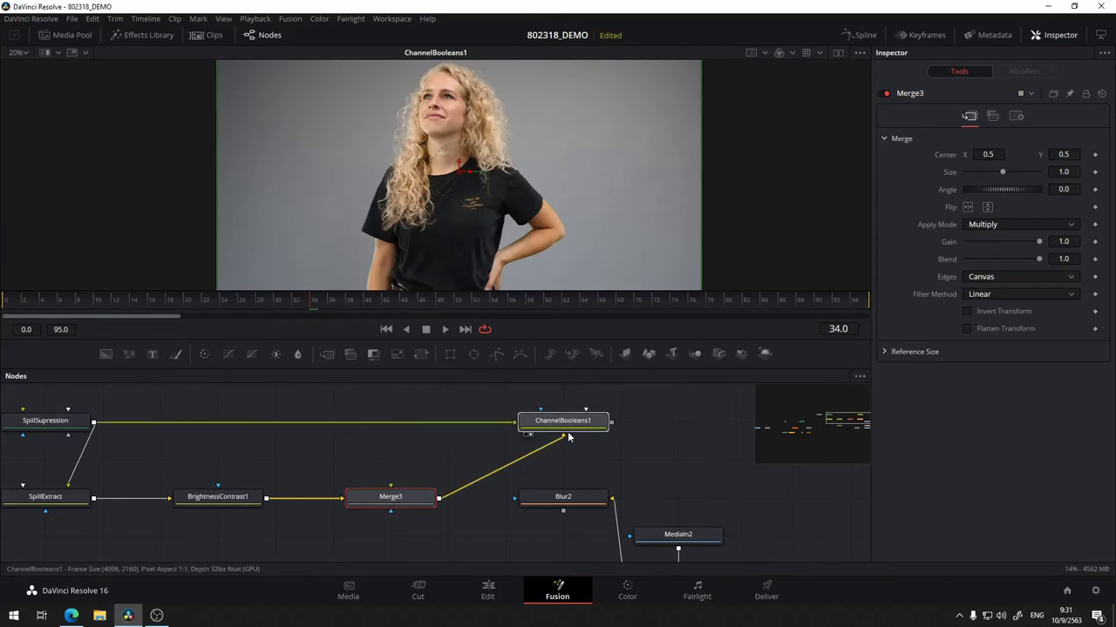
scroll(638, 455, down, 1)
scroll(512, 439, right, 4)
scroll(512, 439, down, 1)
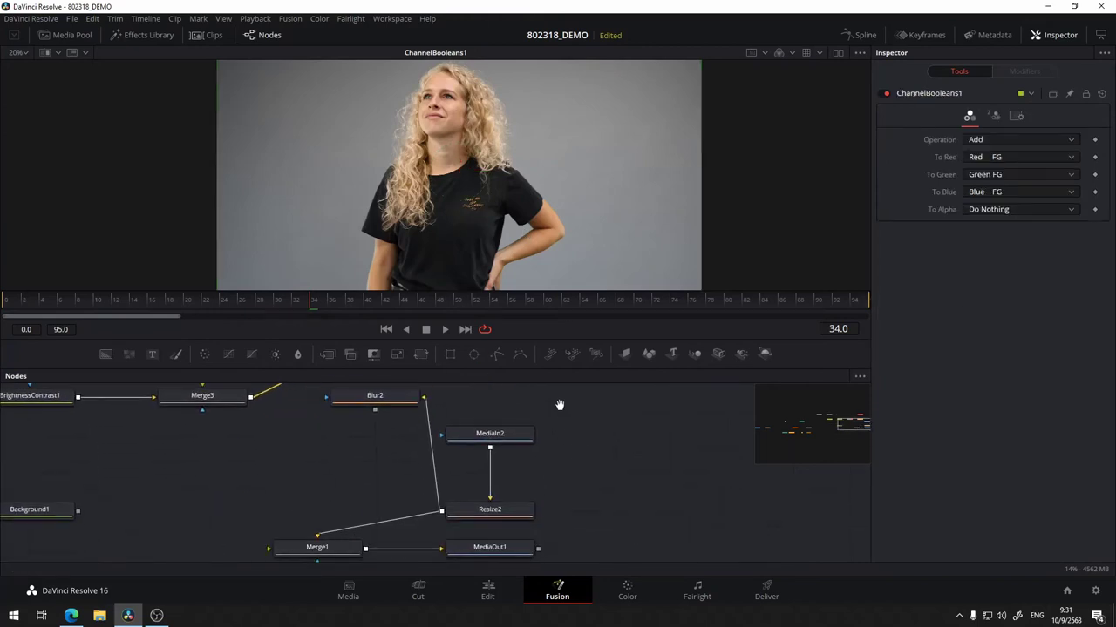
- Move BrightnessContrast1, Merge3 and ChannelBooleans1 left into a compact row after SpillExtract
drag(607, 388, 278, 589)
click(482, 461)
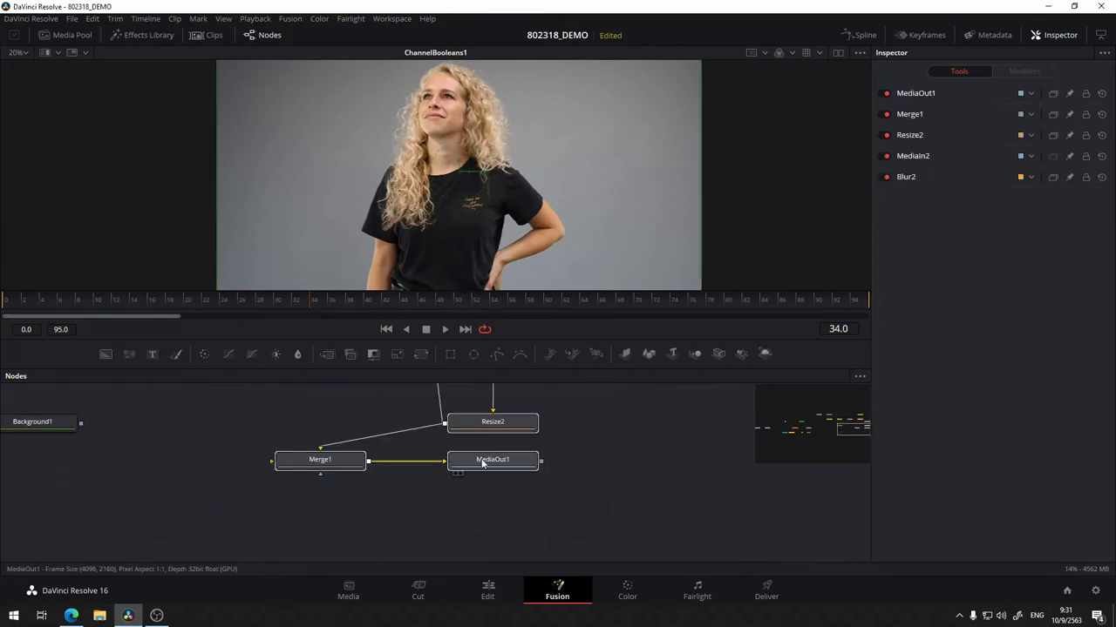
drag(482, 462, 788, 533)
drag(482, 464, 653, 461)
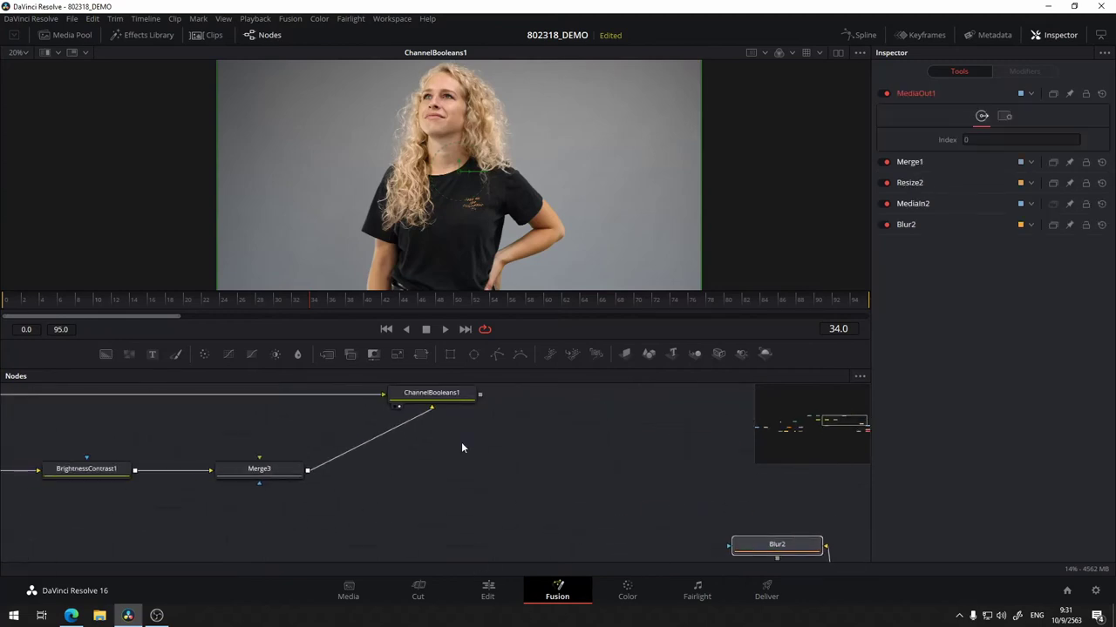
click(301, 507)
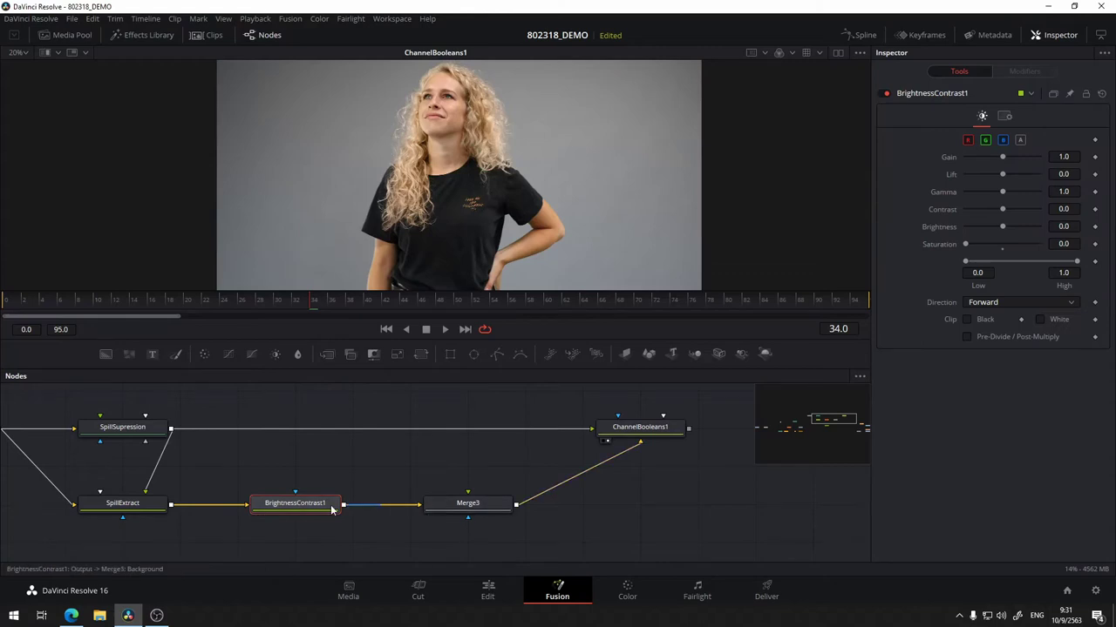
drag(296, 504, 239, 504)
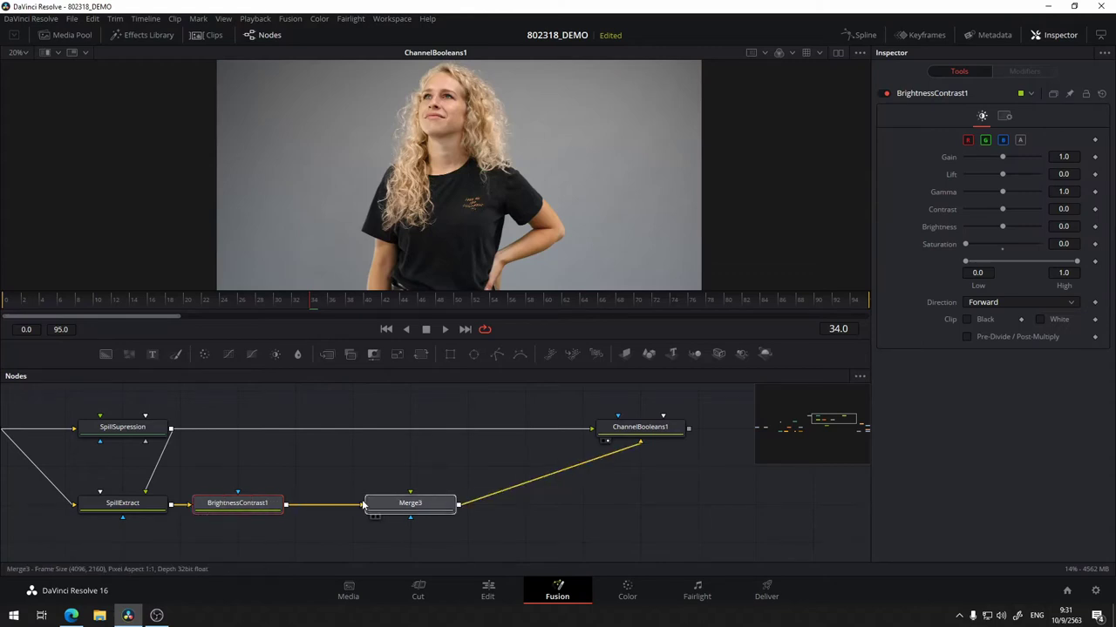
drag(436, 504, 320, 504)
drag(662, 433, 489, 433)
click(490, 433)
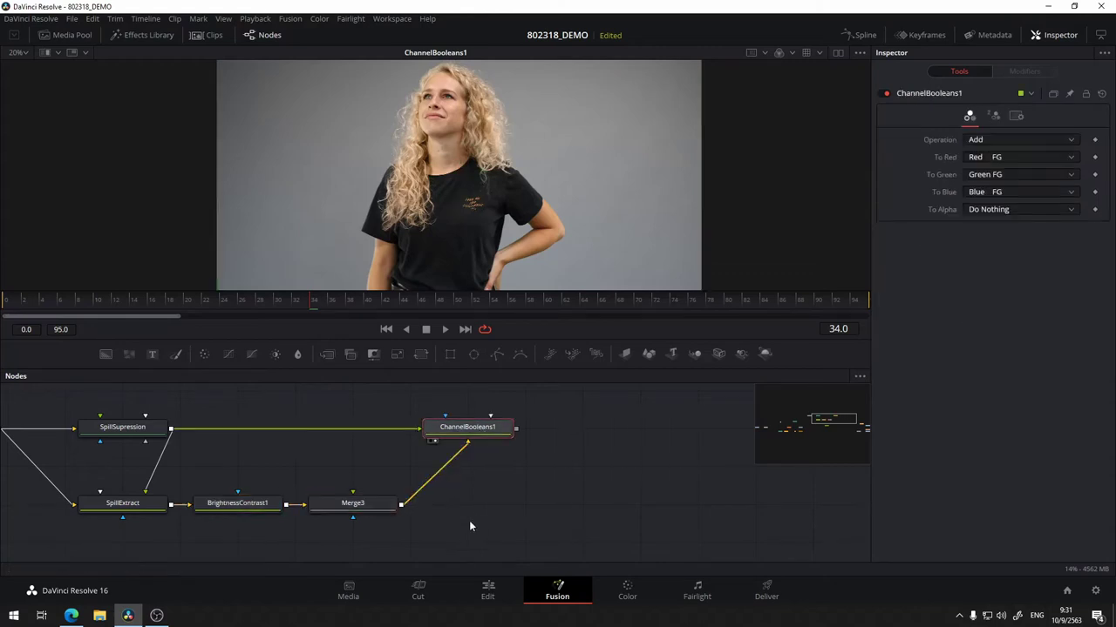
drag(469, 520, 562, 511)
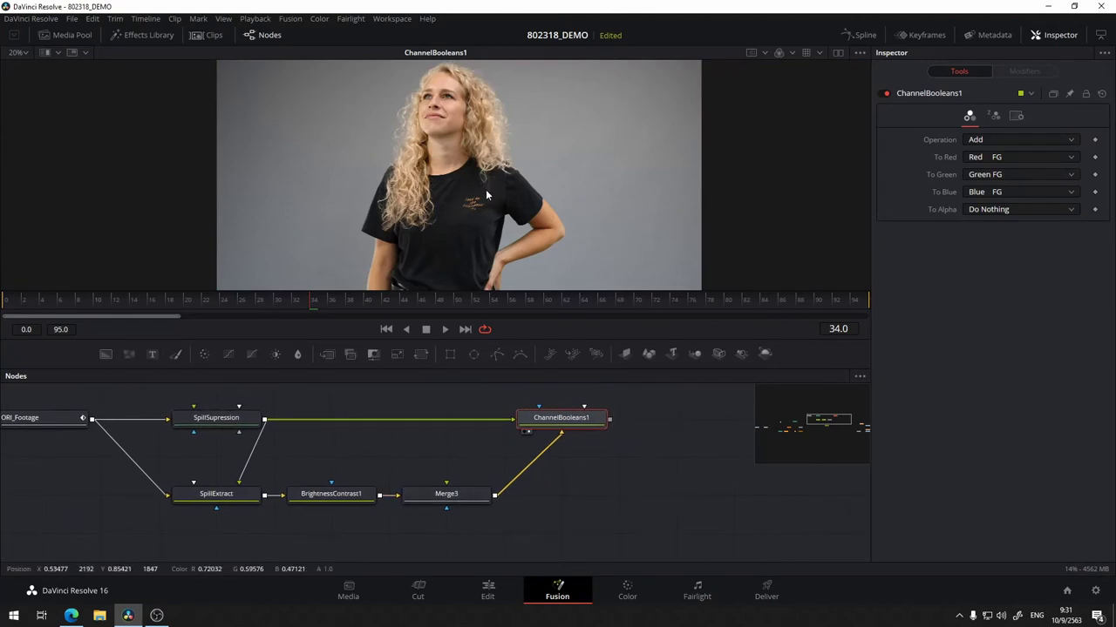
scroll(447, 495, down, 2)
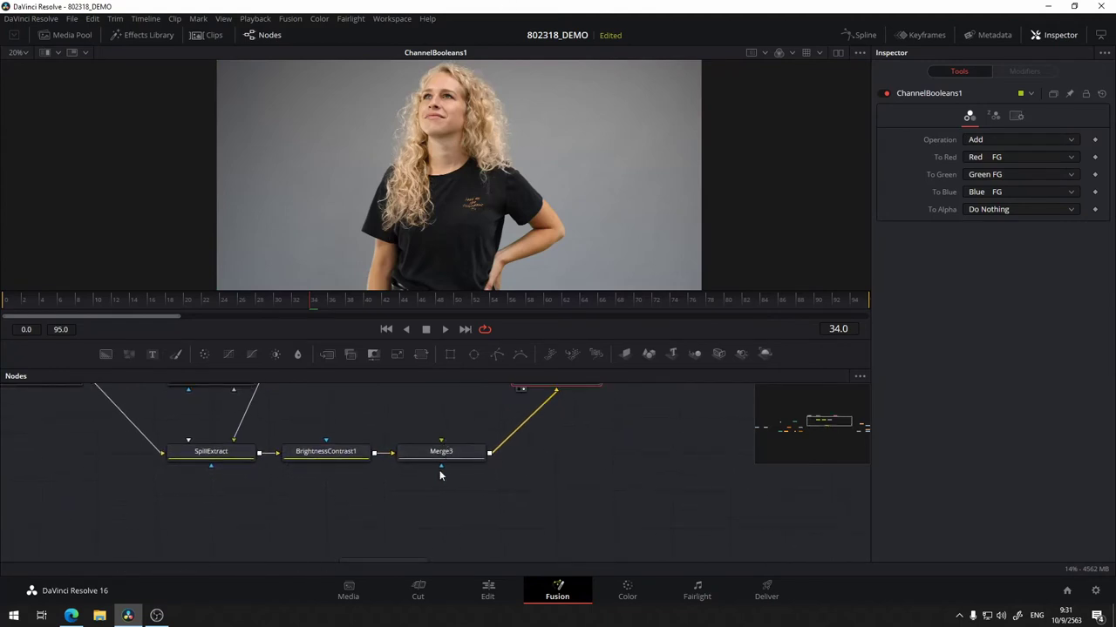
scroll(491, 475, down, 2)
- Connect the red Background1 solid into Merge3, turning the ChannelBooleans1 backdrop dusty pink
drag(454, 407, 446, 542)
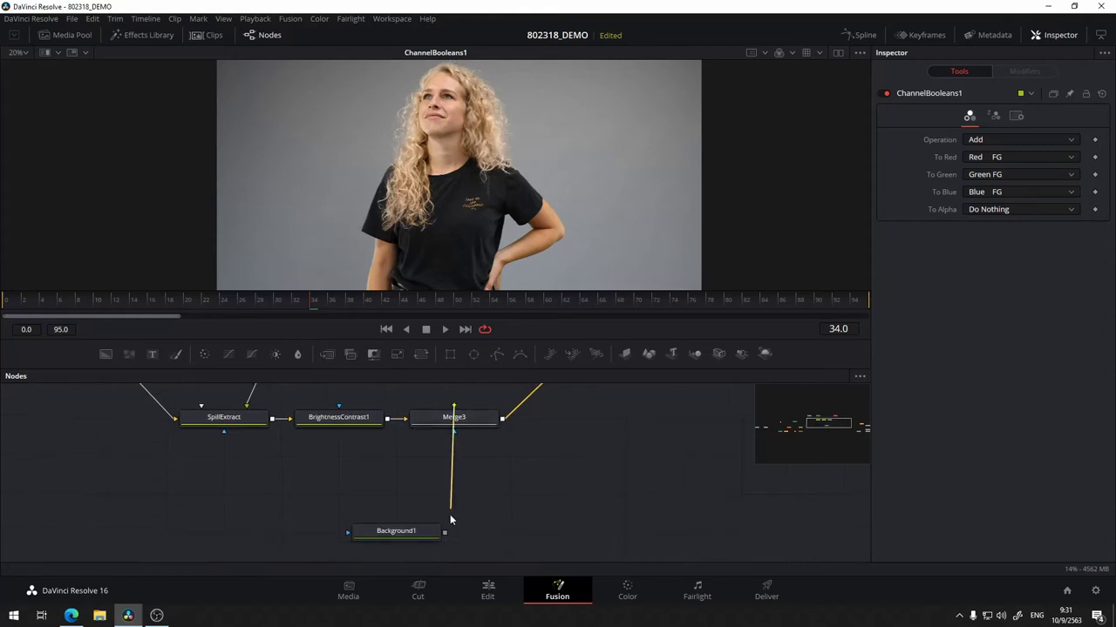
scroll(471, 453, up, 4)
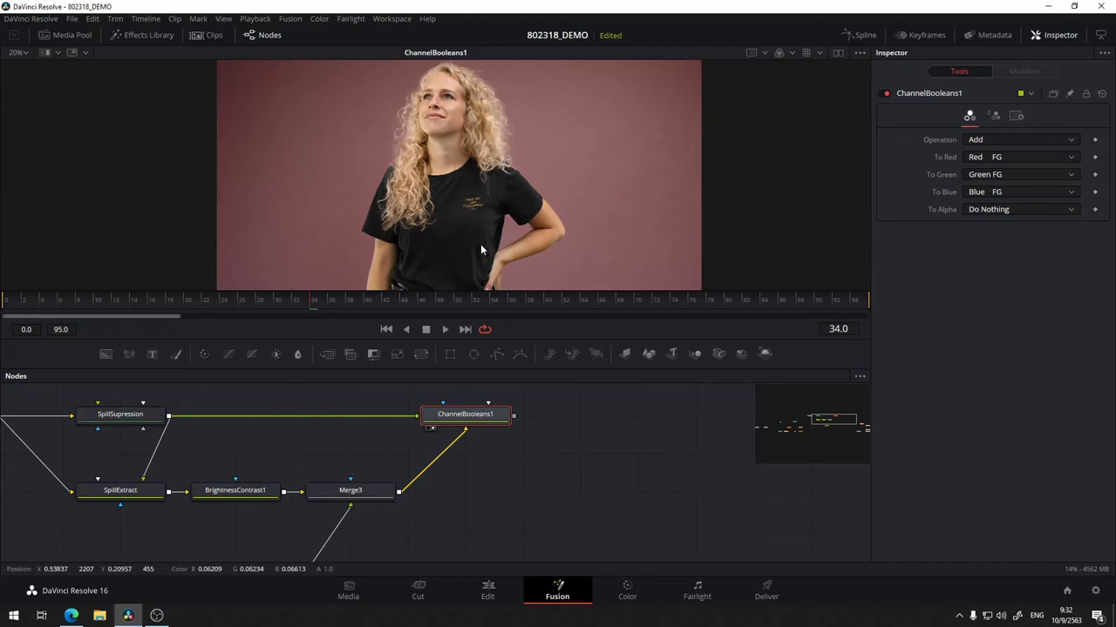
drag(505, 534, 838, 346)
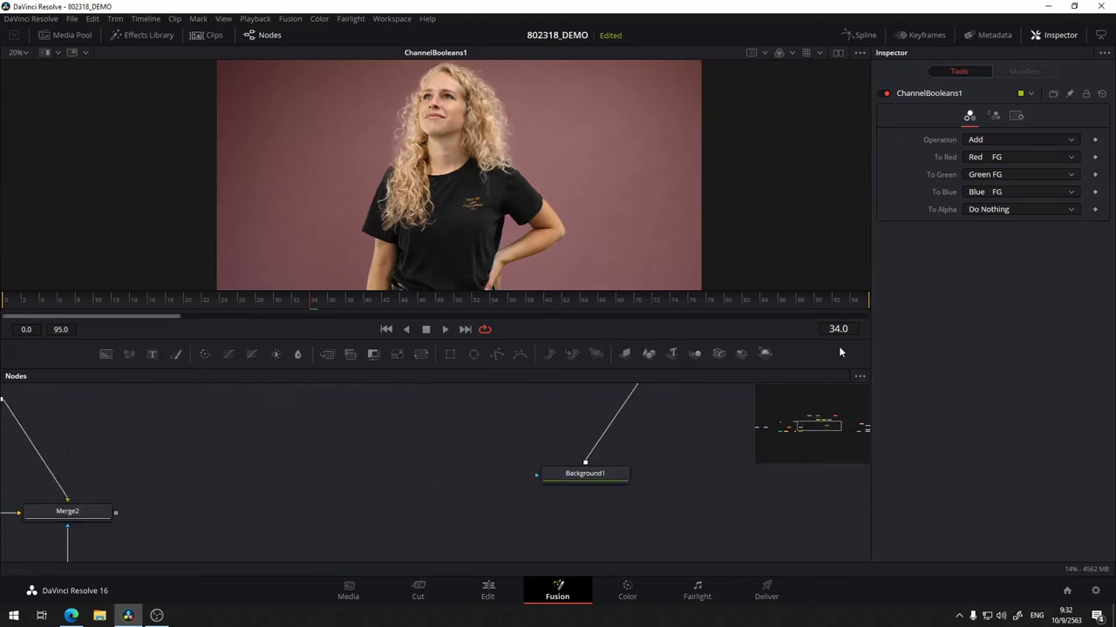
drag(636, 475, 210, 570)
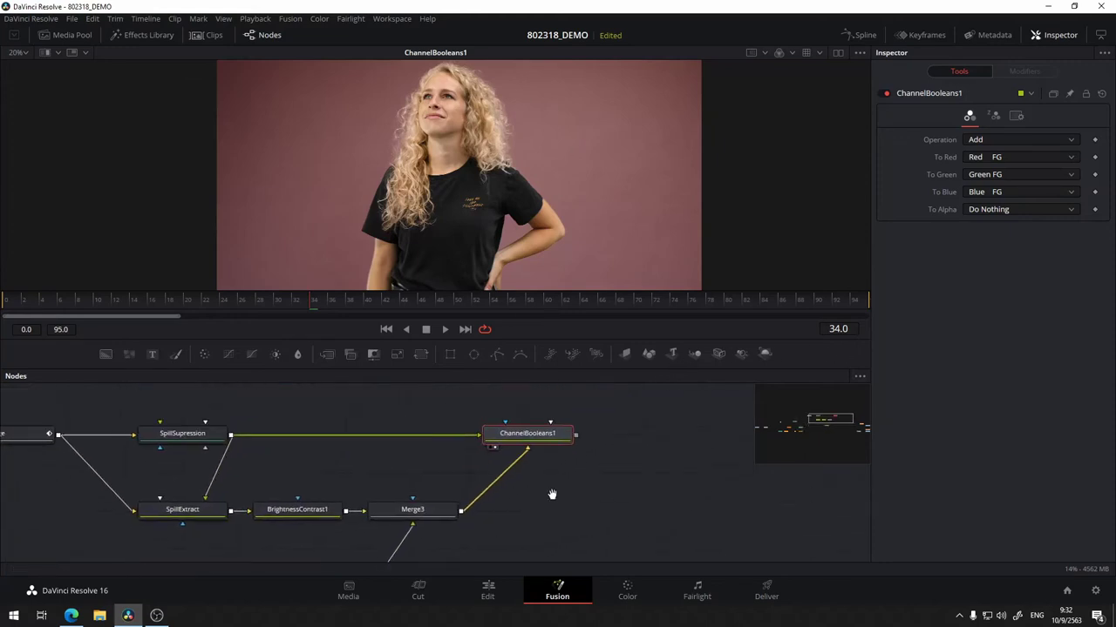
- Show Merge2's keyed subject in the viewer, check its alpha with Shift+A, then return to colour
drag(140, 553, 637, 381)
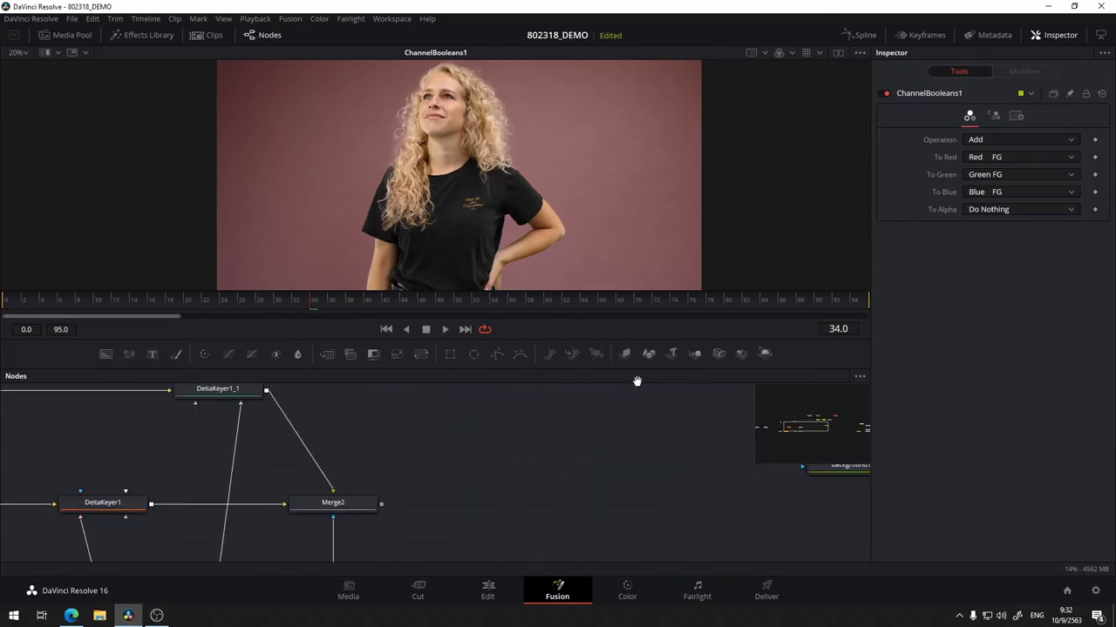
drag(353, 505, 523, 217)
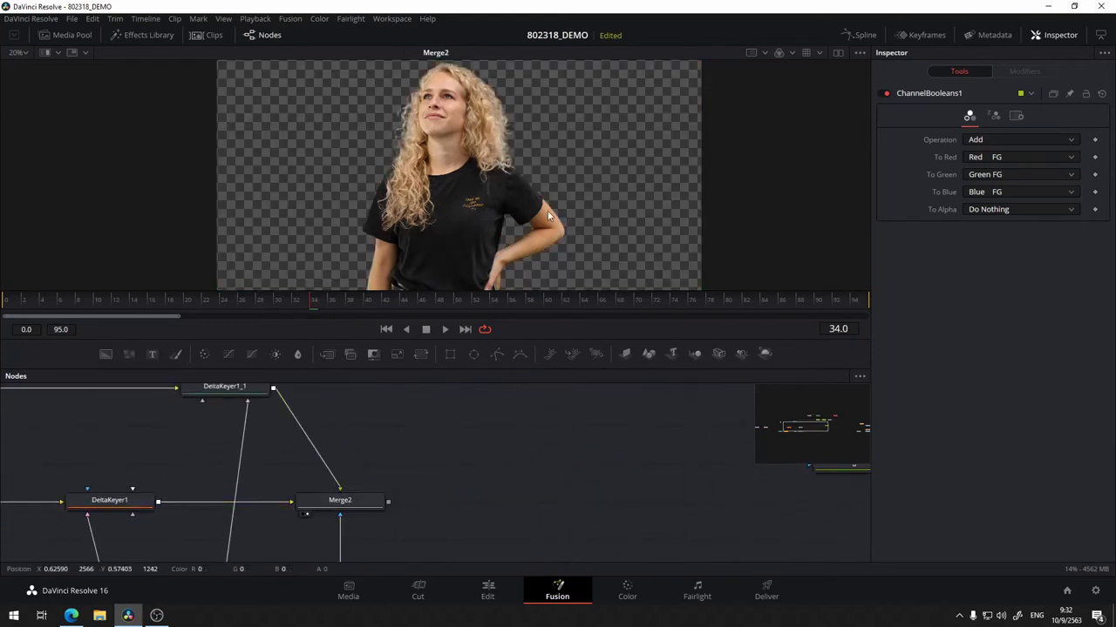
key(a)
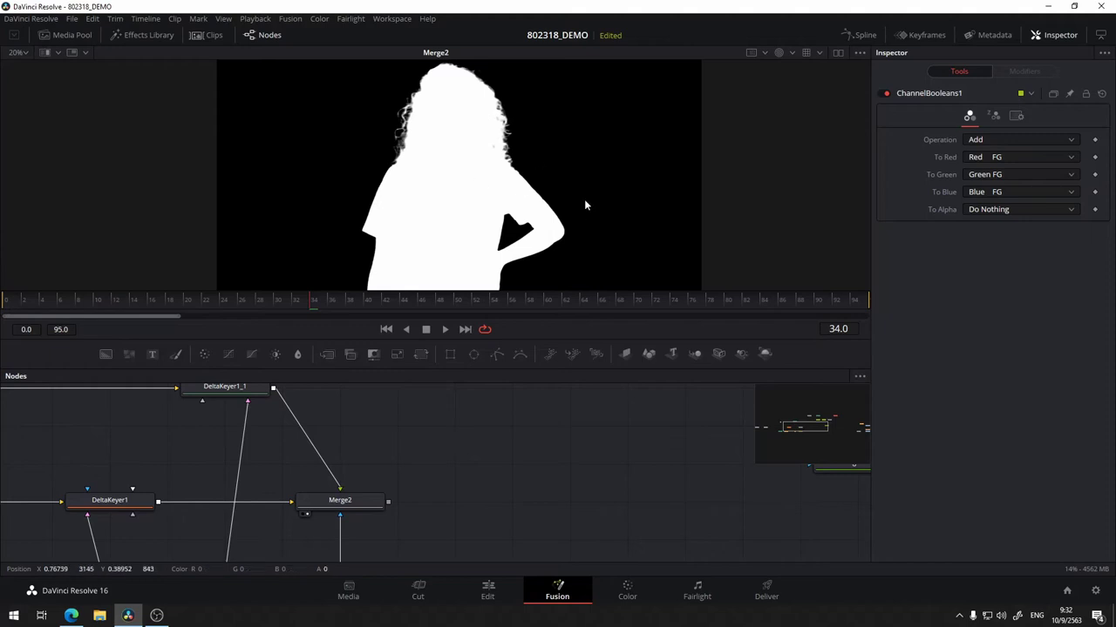
key(c)
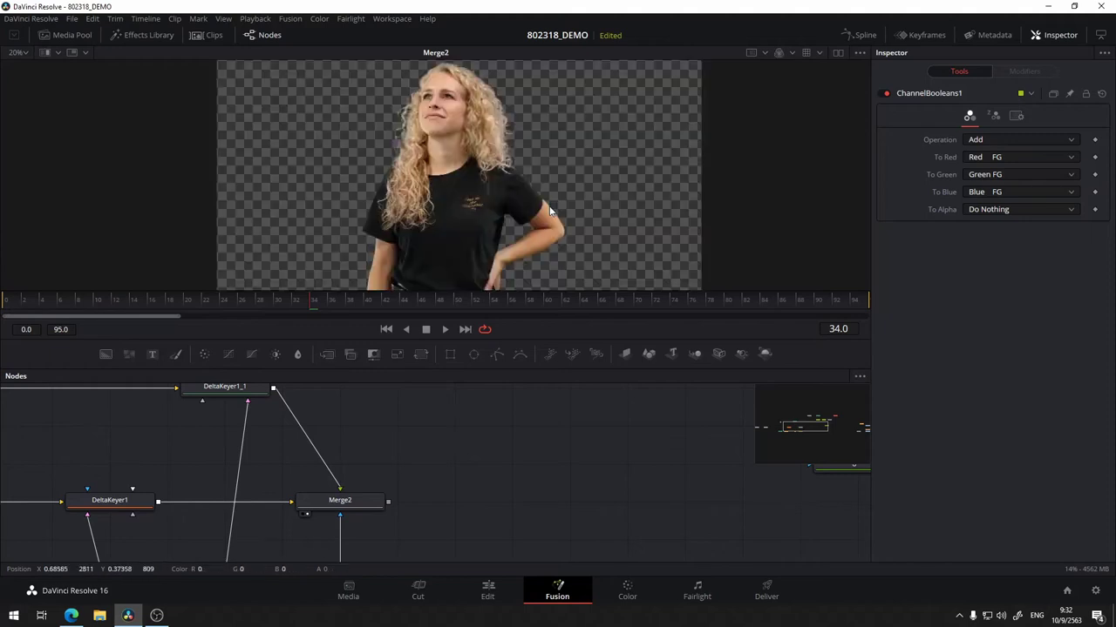
- Pan the node editor across the comp from the spill chain back to DeltaKeyer1 and Merge2
drag(647, 408, 474, 470)
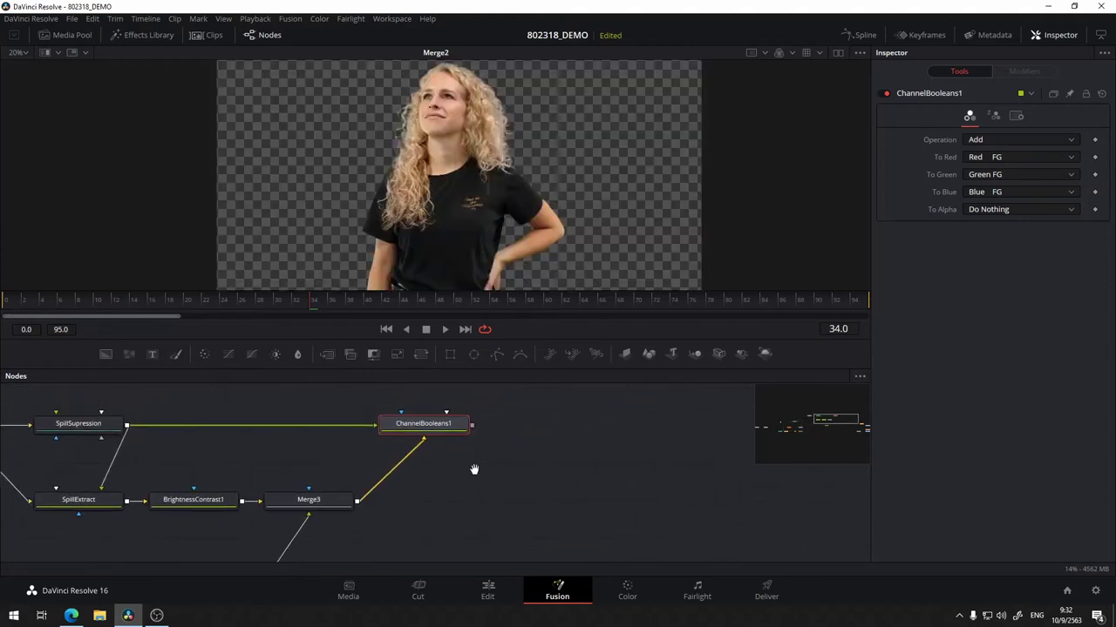
drag(526, 415, 523, 383)
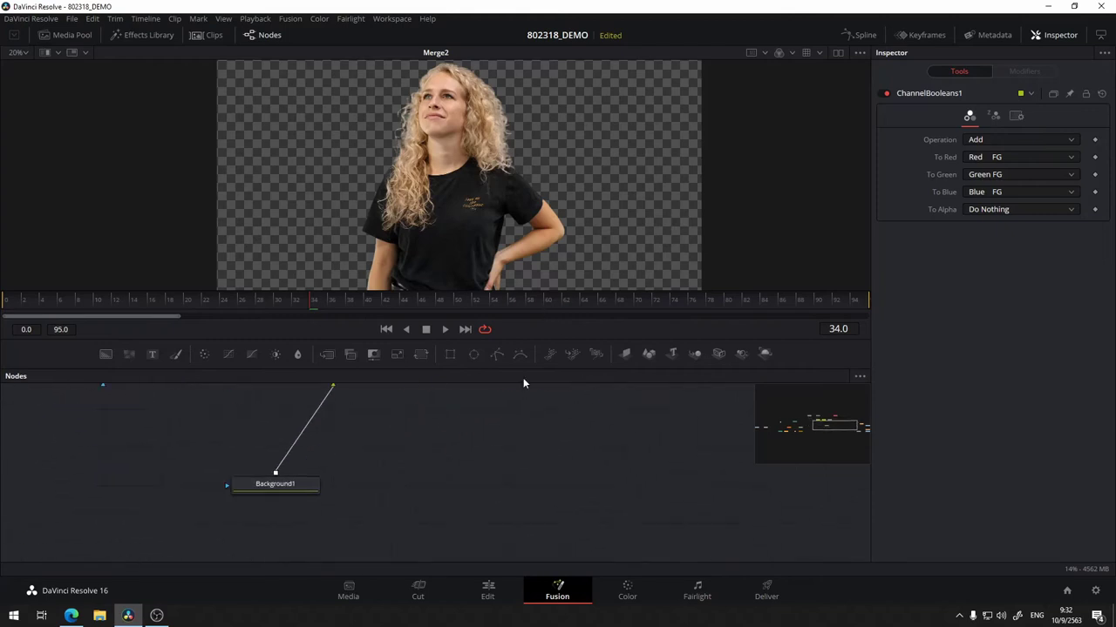
drag(392, 535, 483, 506)
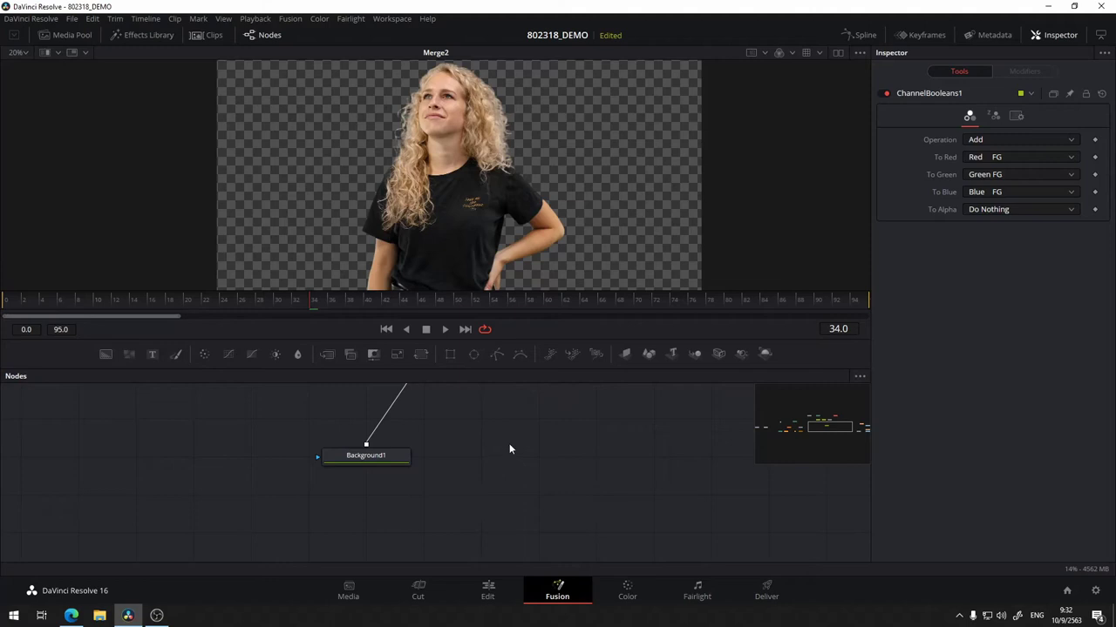
mouse_move(271, 441)
mouse_down()
mouse_move(334, 532)
mouse_move(167, 601)
mouse_up()
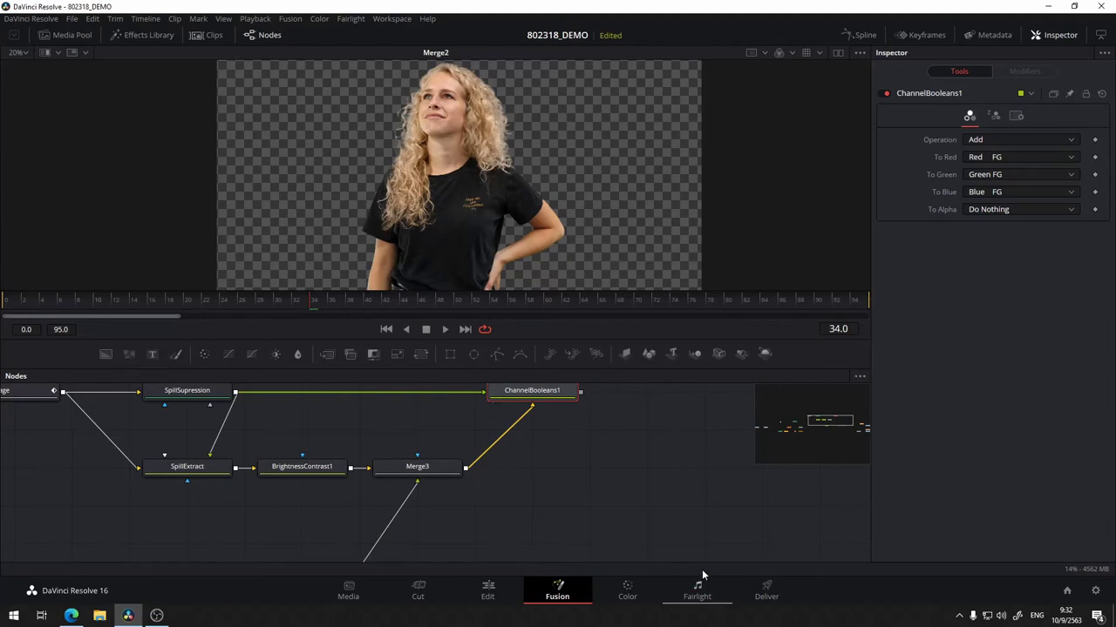
drag(628, 492, 763, 478)
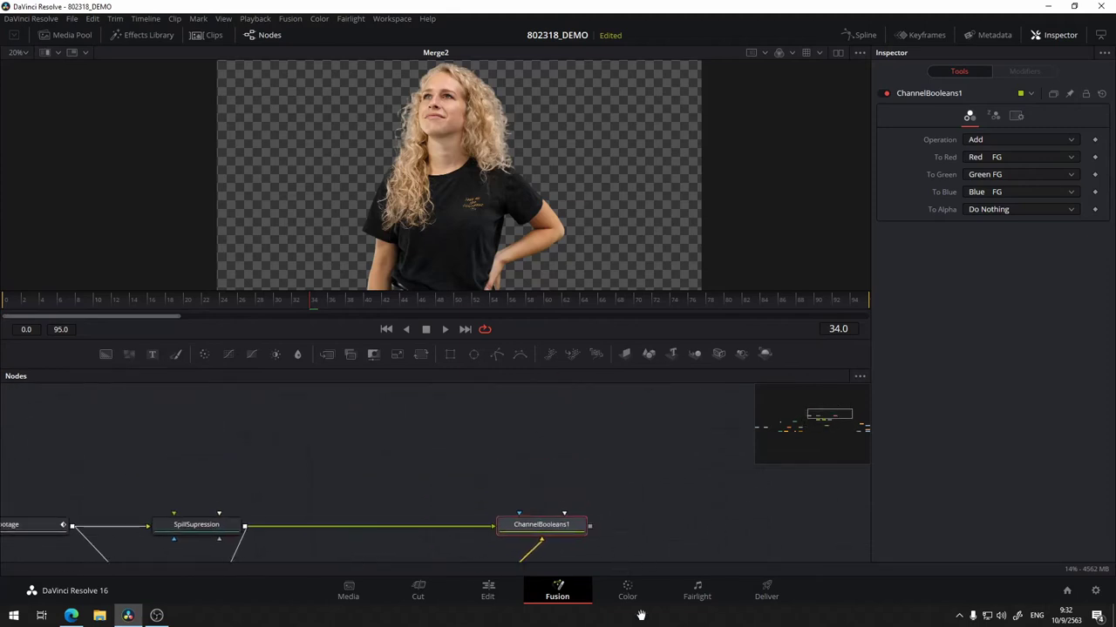
drag(299, 543, 454, 393)
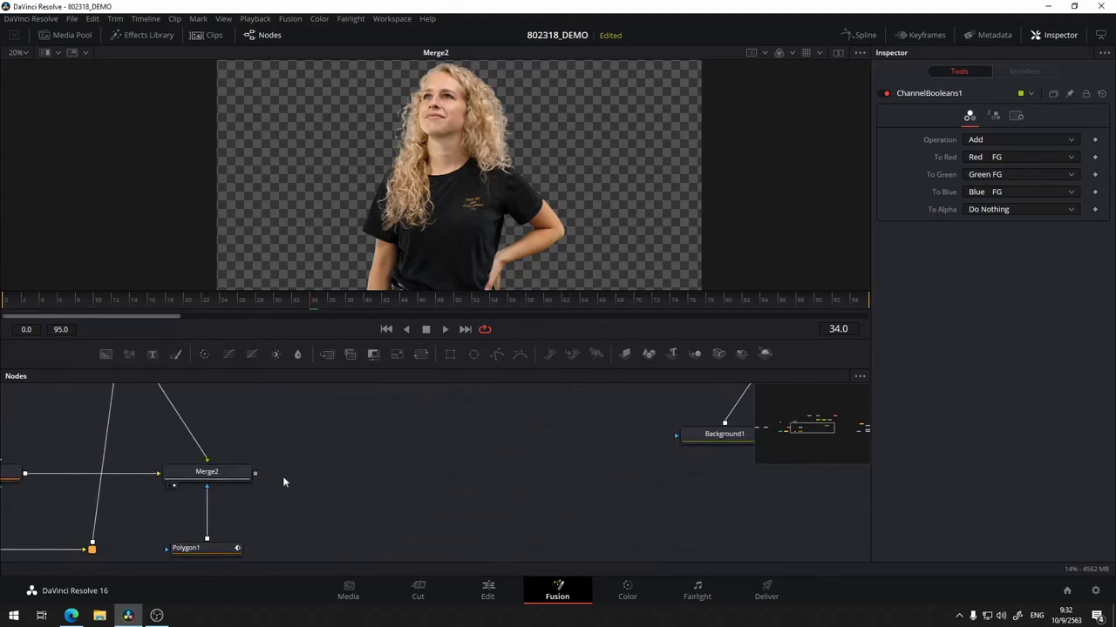
drag(209, 485, 271, 455)
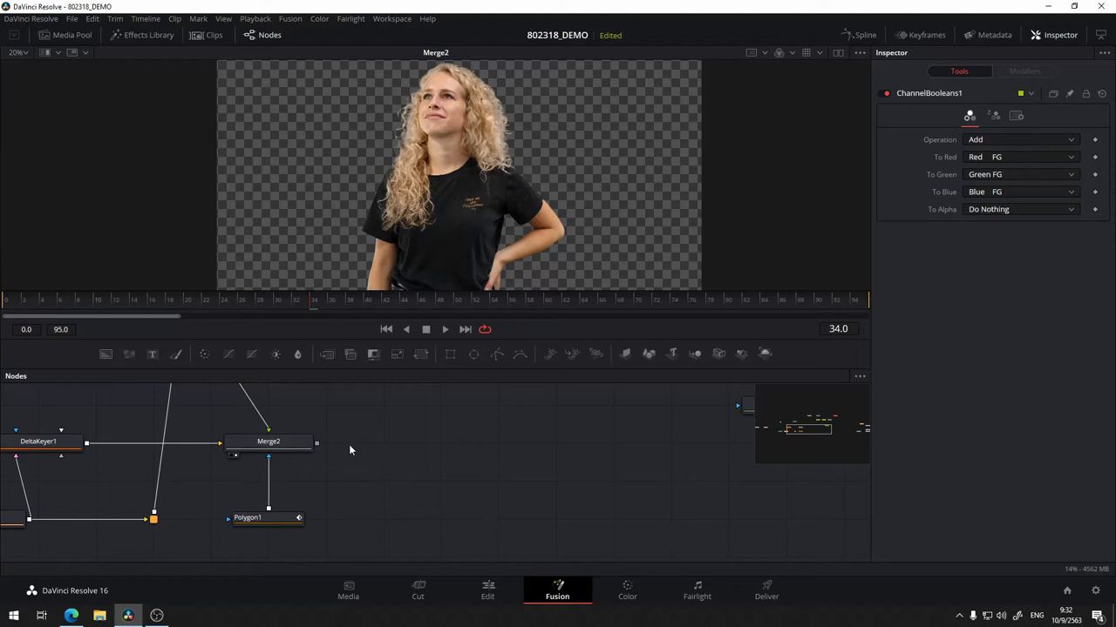
- Add a Bitmap node by searching 'bitmap' and place Bitmap1 just right of Merge2
key(shift+space)
text(Wireless Link)
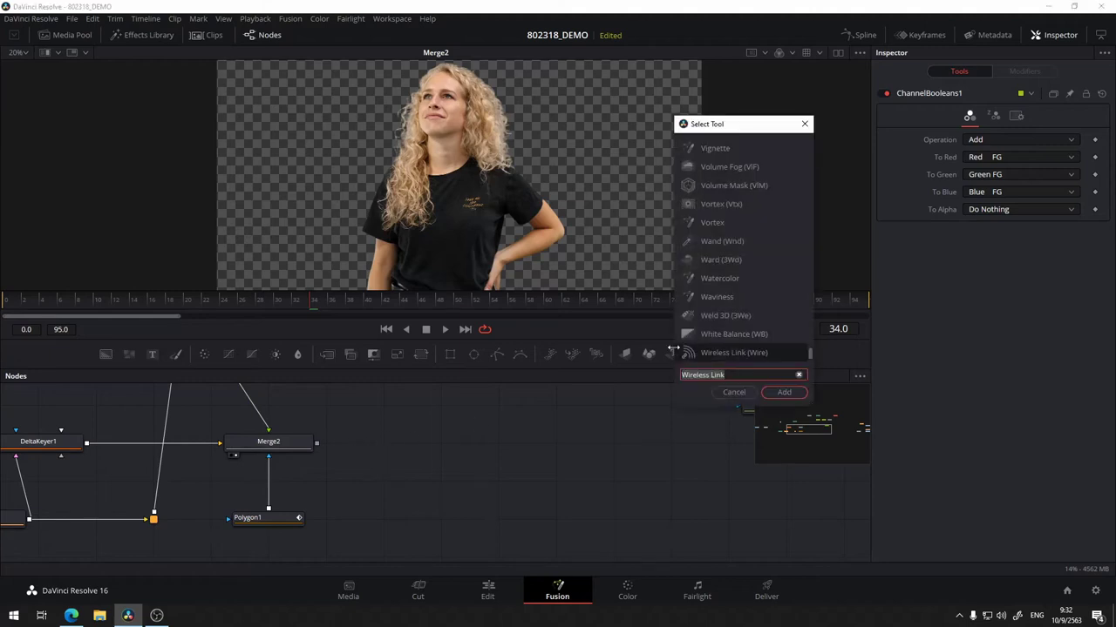
key(ctrl+a)
key(BackSpace)
text(bit)
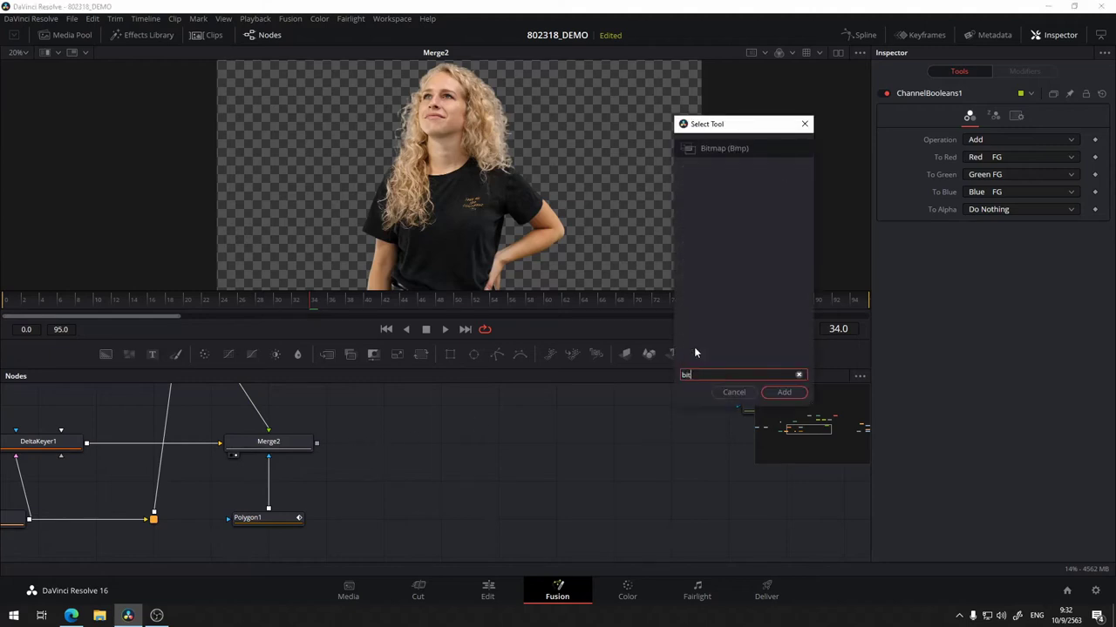
text(map)
click(783, 393)
click(338, 510)
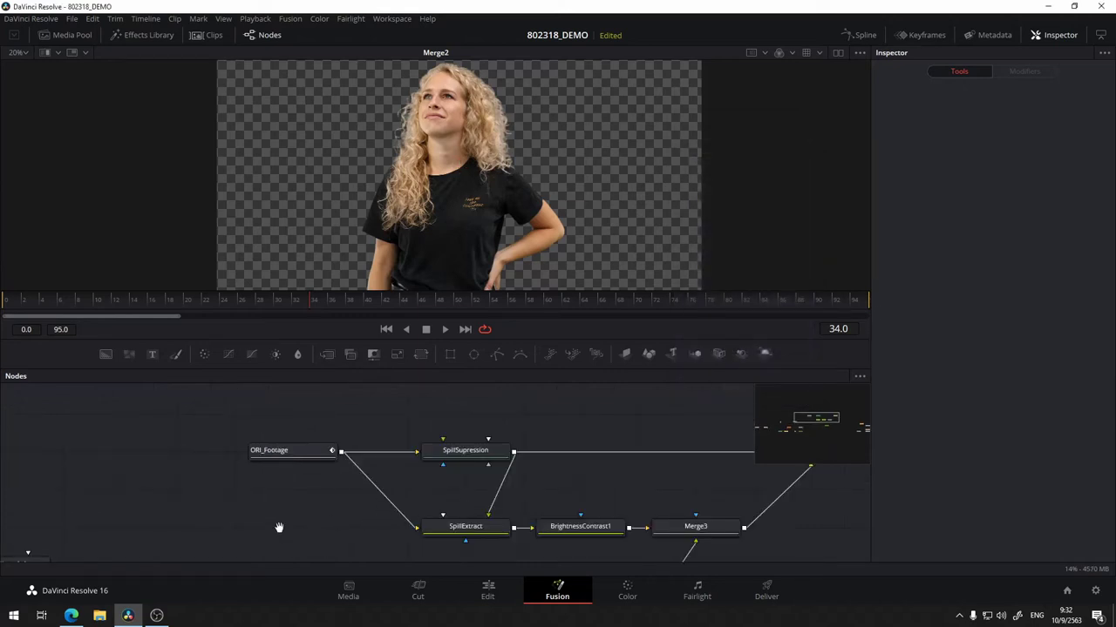
drag(279, 528, 446, 464)
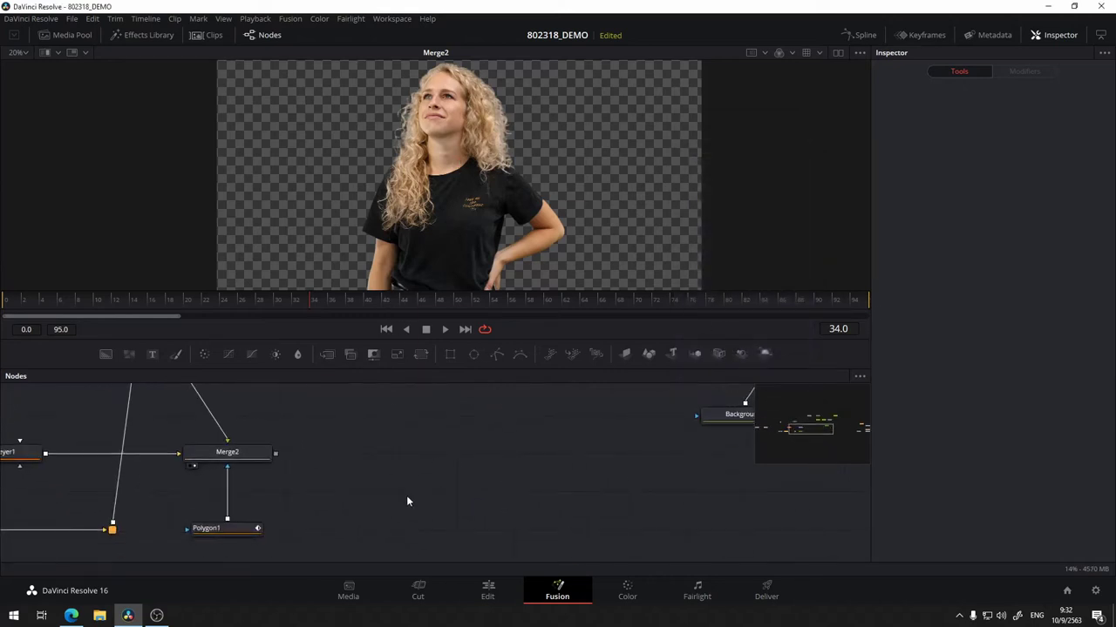
key(shift+space)
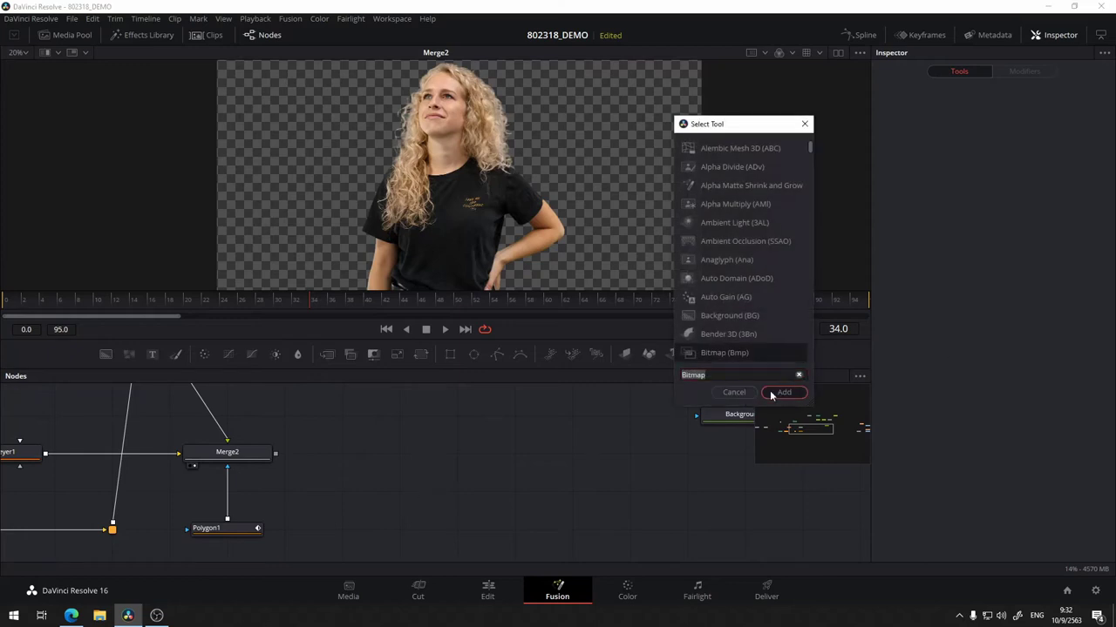
click(782, 394)
drag(475, 452, 412, 453)
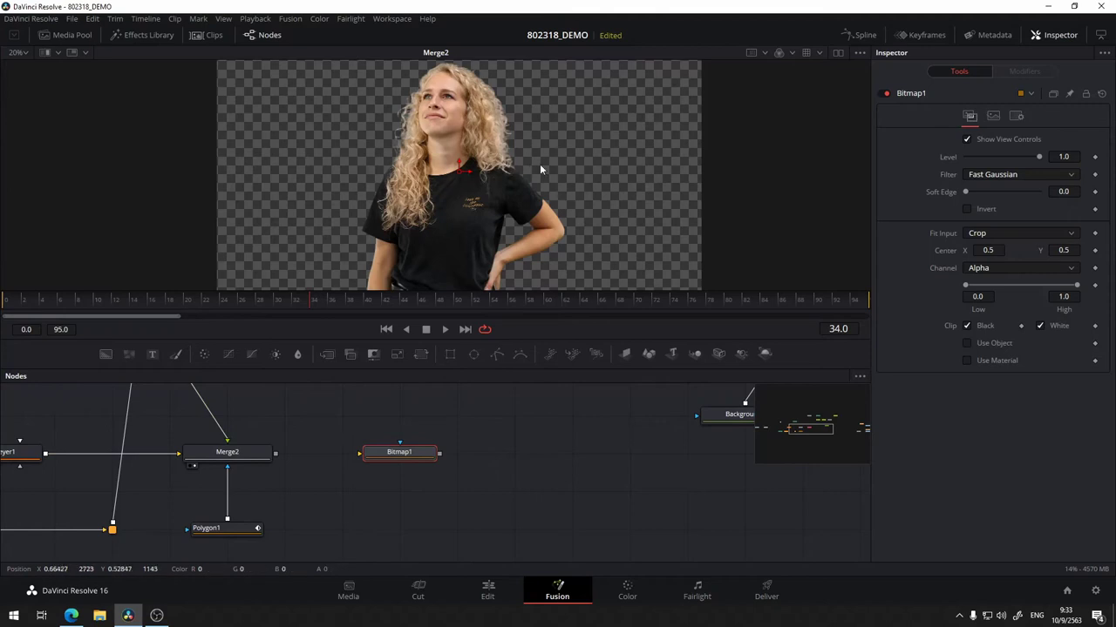
- Connect Merge2's output into Bitmap1 and view its white alpha silhouette on black
key(a)
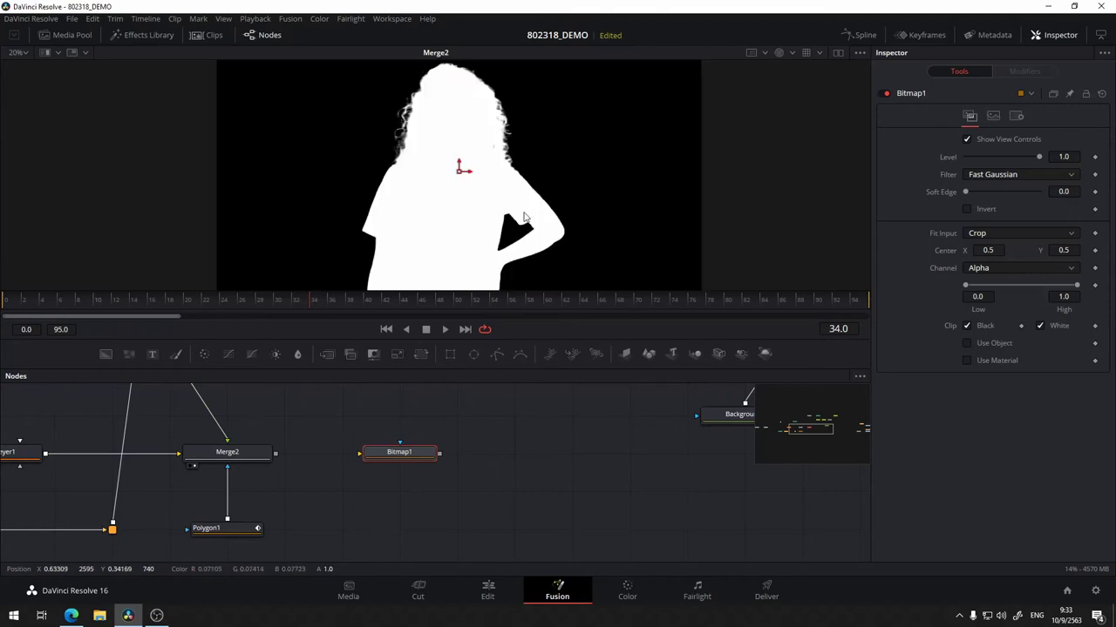
key(c)
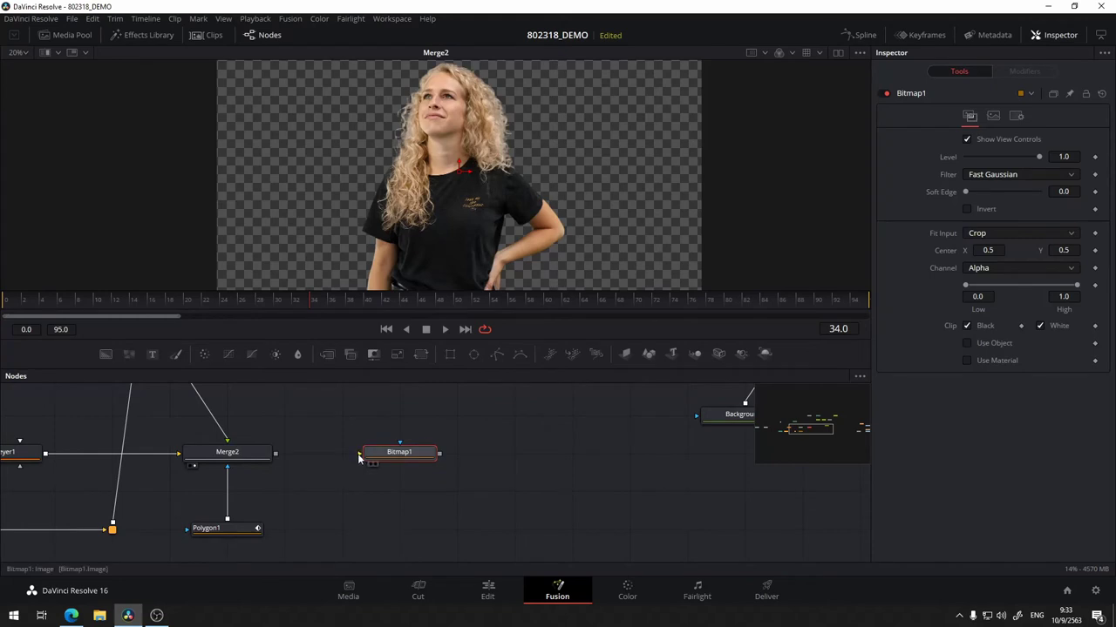
drag(359, 454, 275, 453)
key(1)
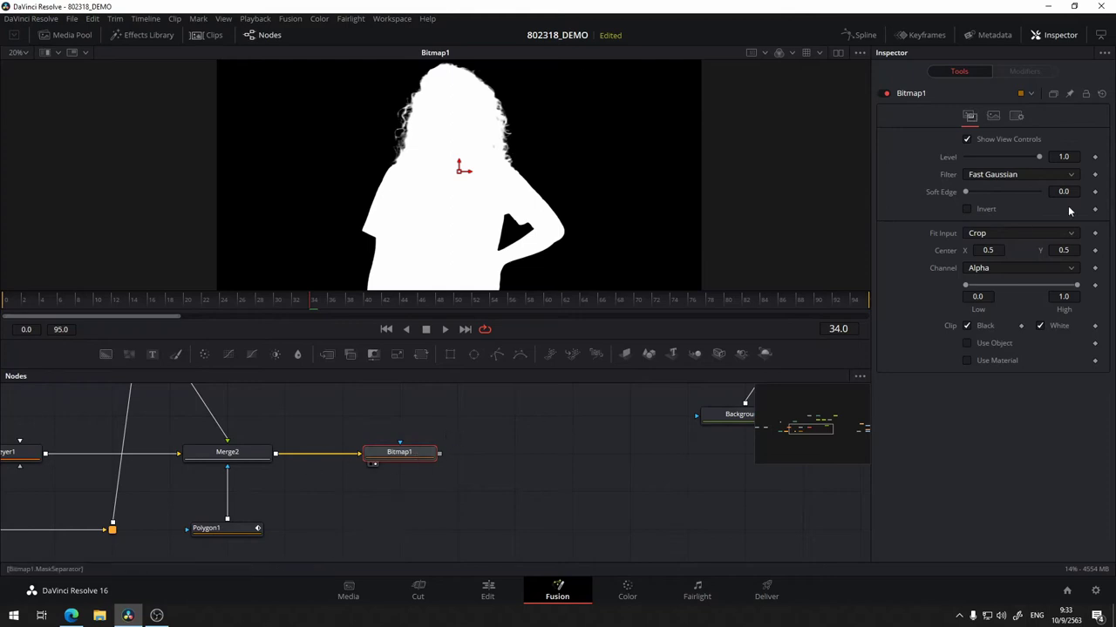
click(1004, 267)
click(985, 284)
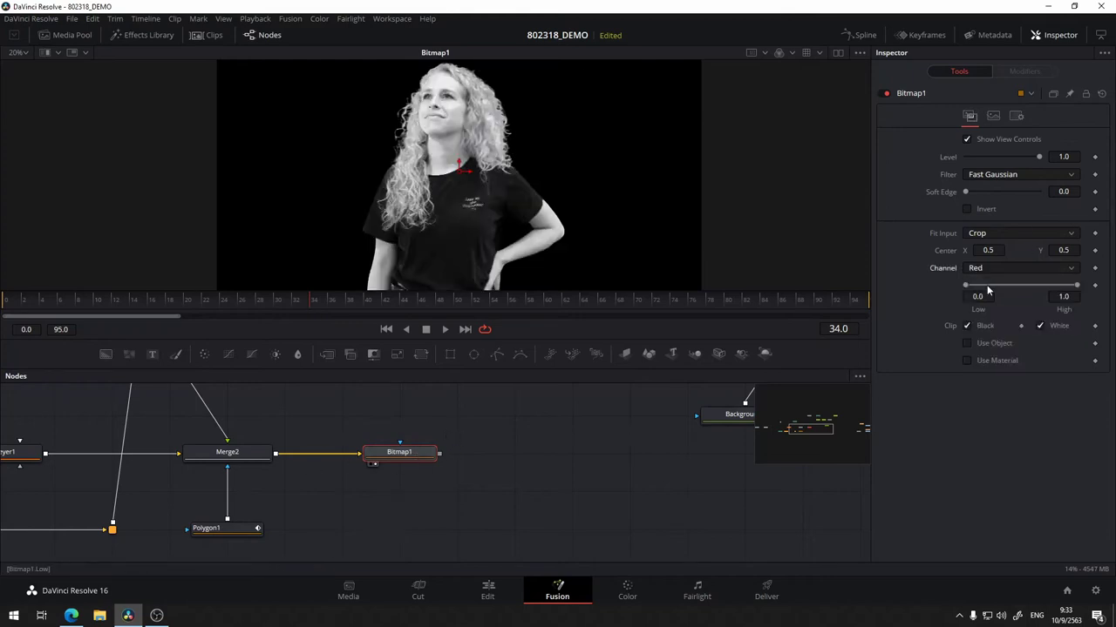
click(1001, 268)
click(986, 298)
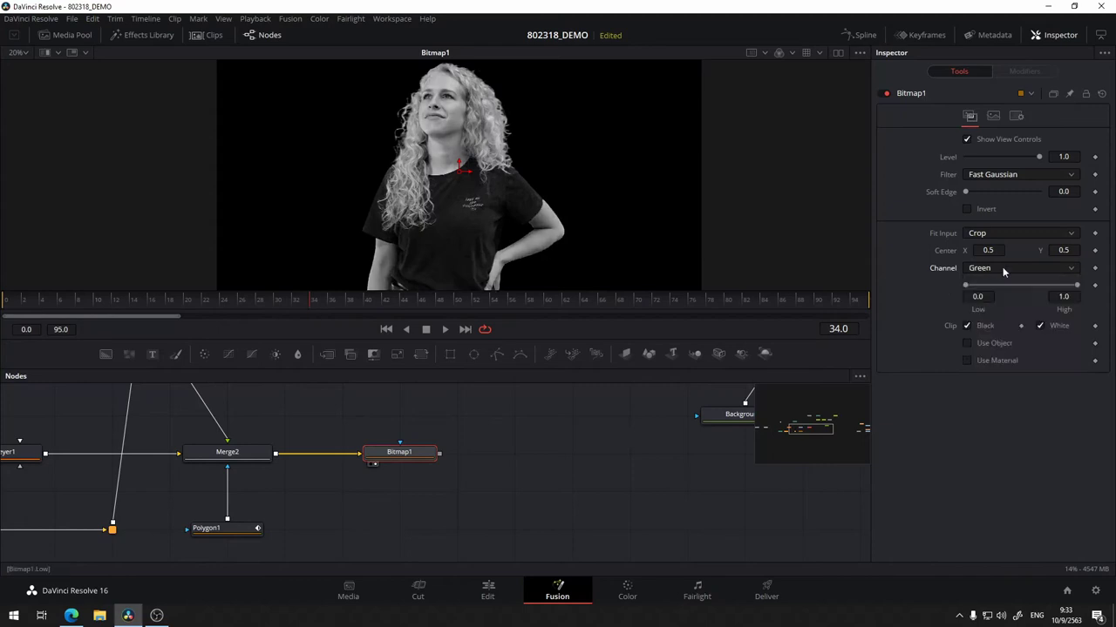
click(1007, 267)
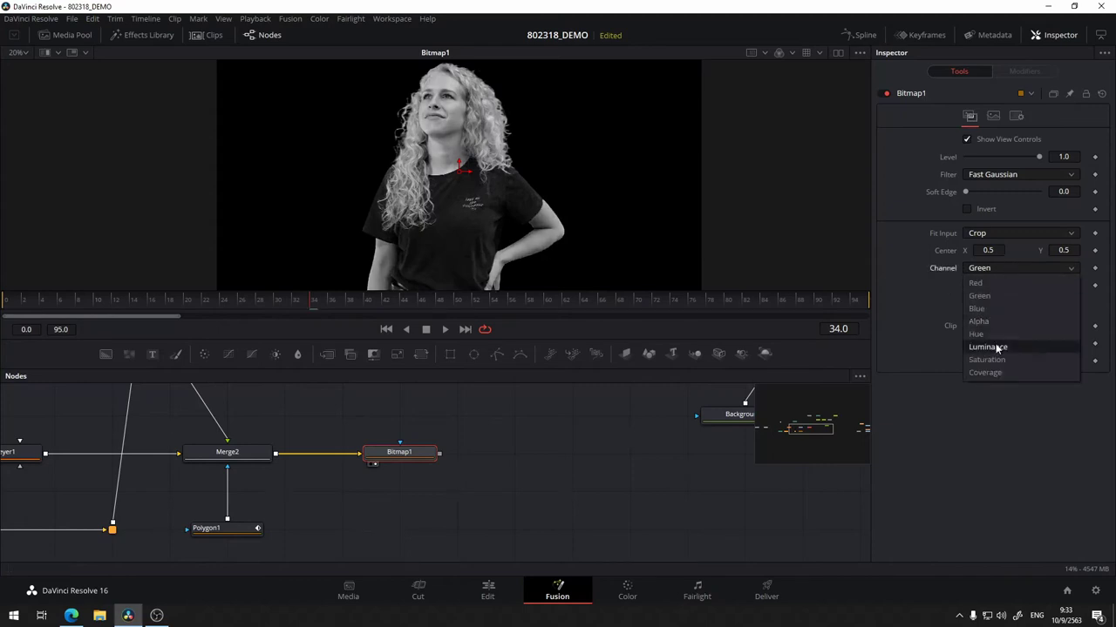
click(995, 346)
click(1010, 269)
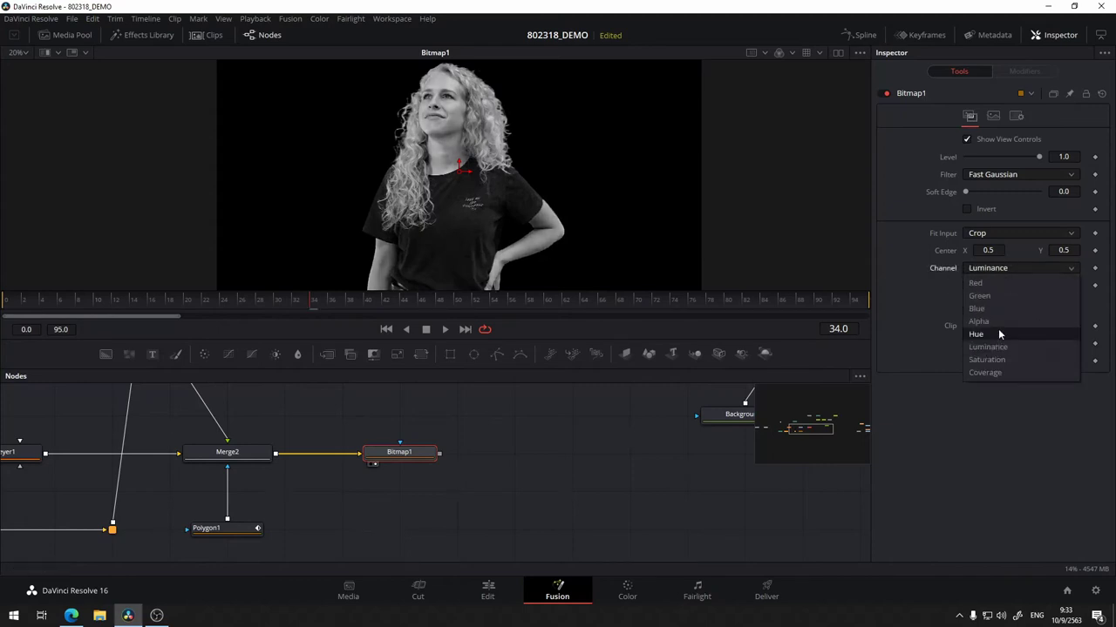
click(997, 328)
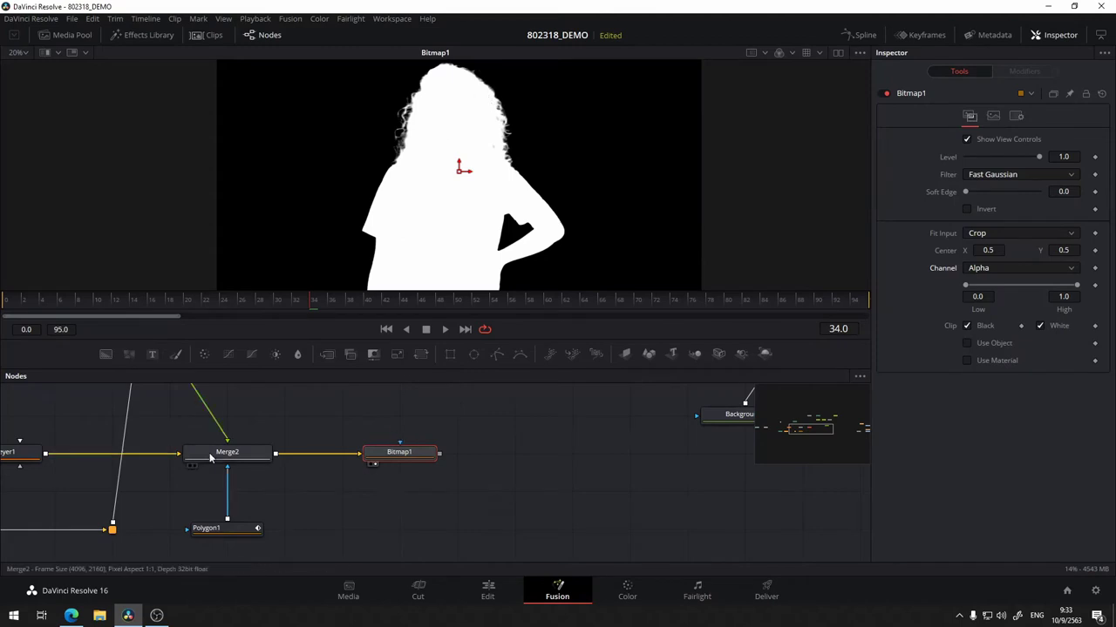
drag(229, 465, 291, 480)
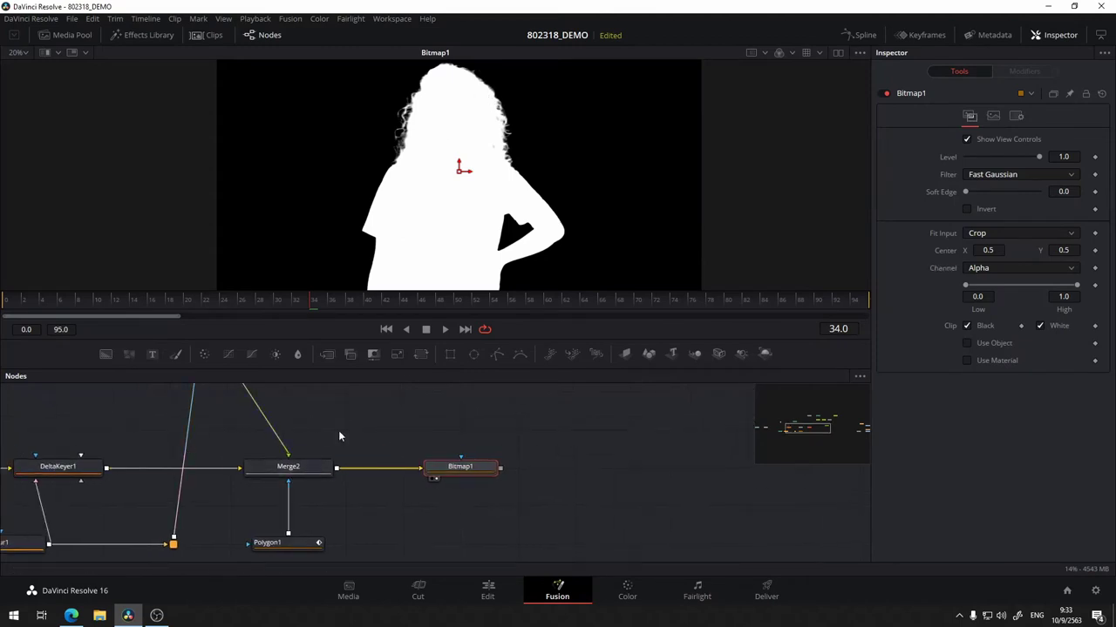
scroll(26, 515, left, 5)
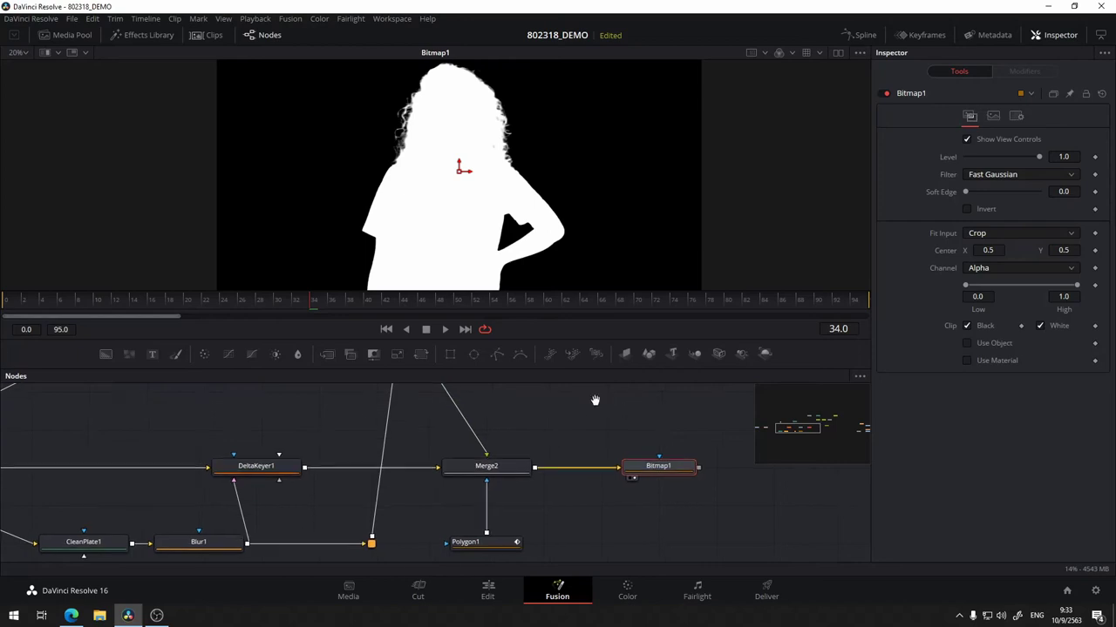
scroll(592, 398, right, 8)
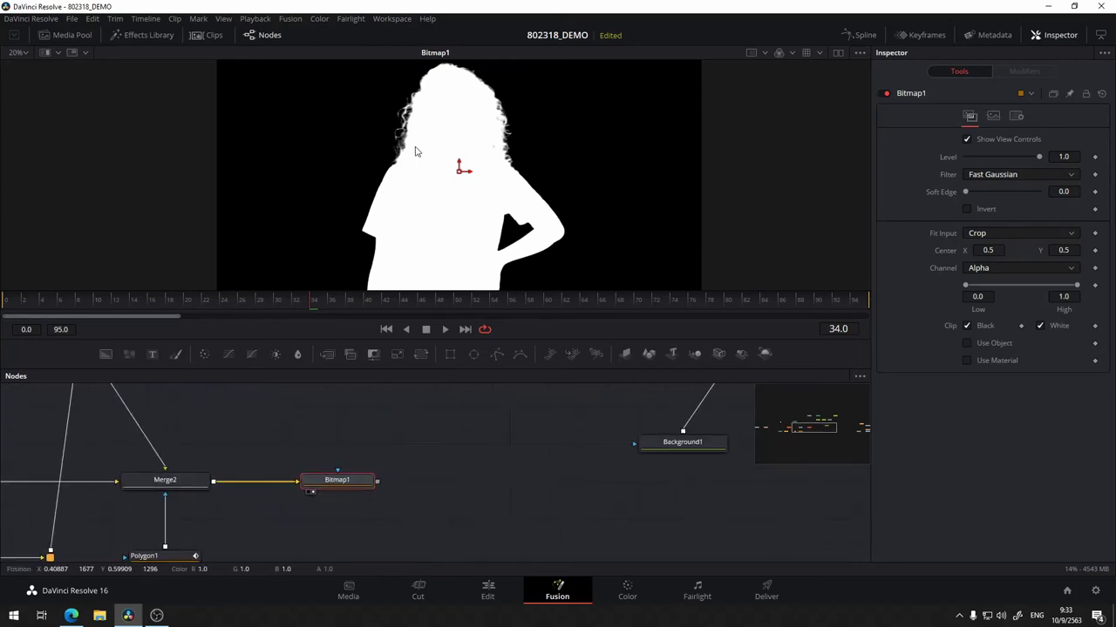
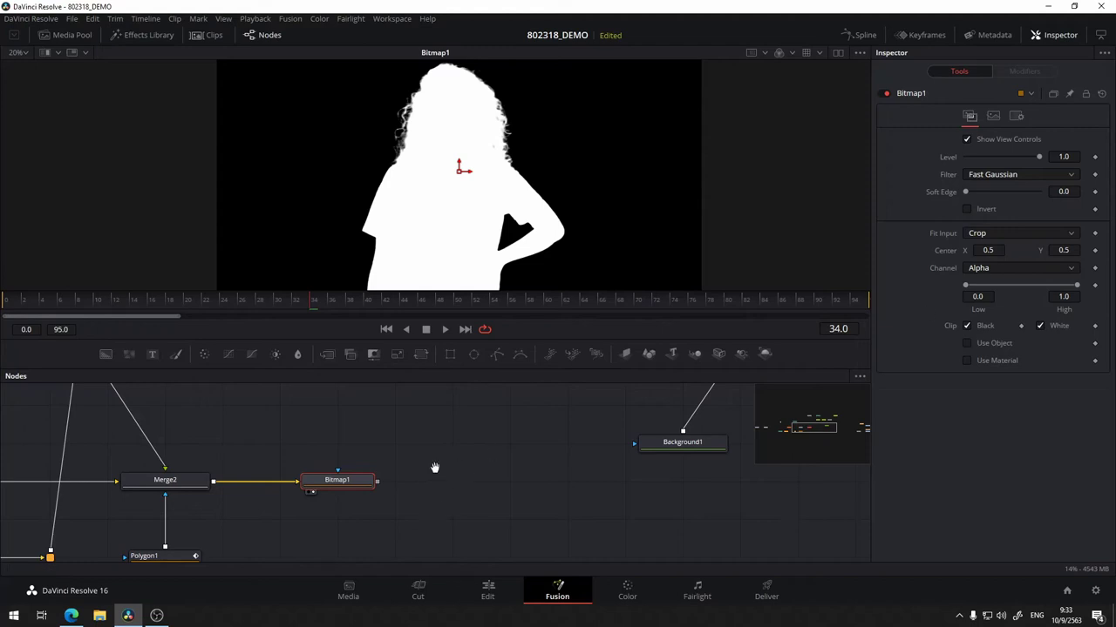
- Use F2 to give the Bitmap1 node the new name 'Alpha'
drag(435, 468, 426, 477)
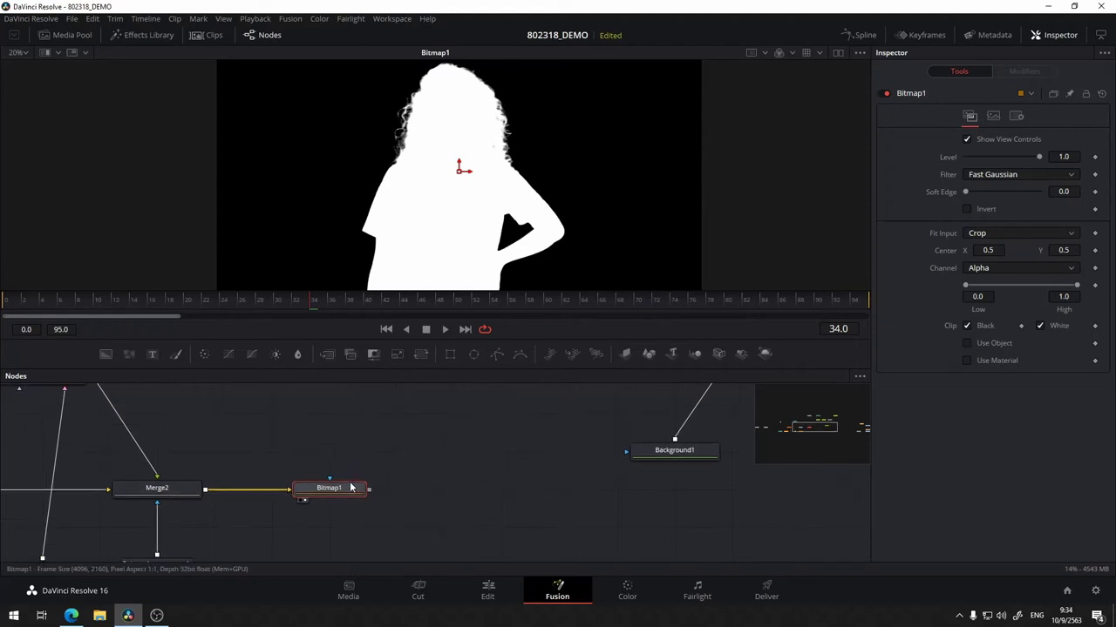
key(F2)
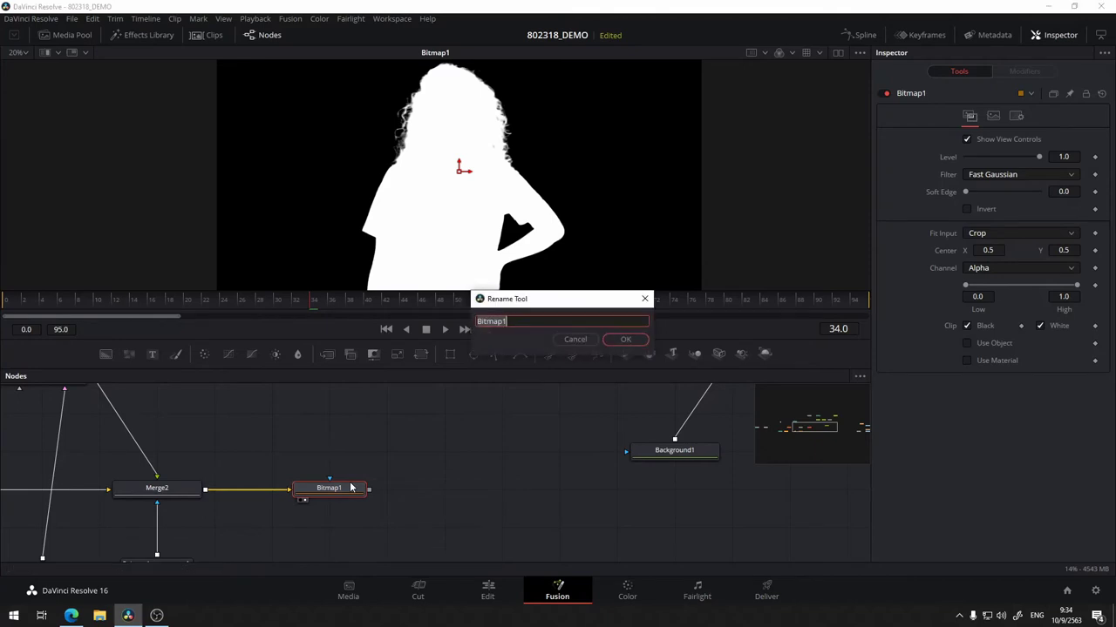
text(Alpha)
click(612, 342)
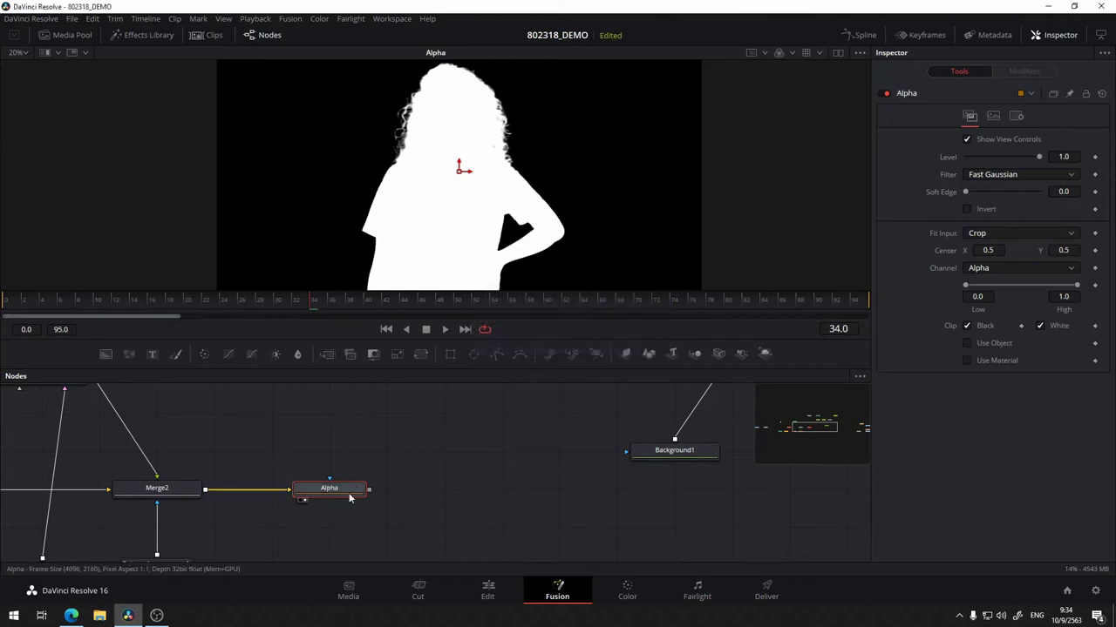
- Move the Blur2, MediaIn2, Resize2, Merge1 and MediaOut1 group over beside the keying nodes
drag(549, 443, 461, 471)
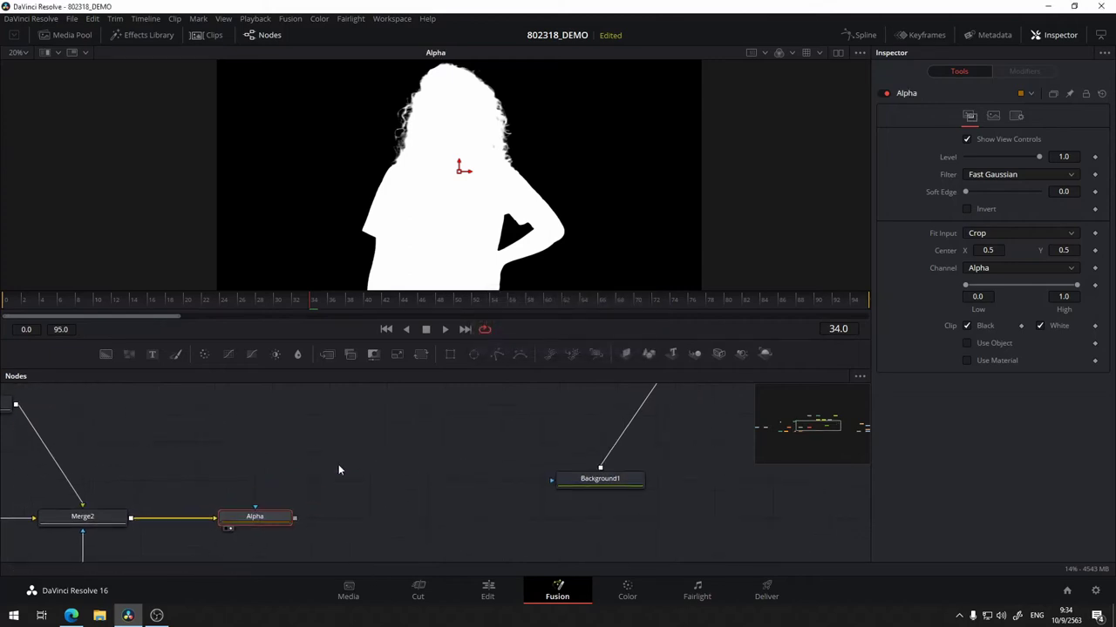
drag(338, 470, 170, 567)
mouse_move(555, 497)
mouse_down()
mouse_move(262, 448)
mouse_move(428, 472)
mouse_up()
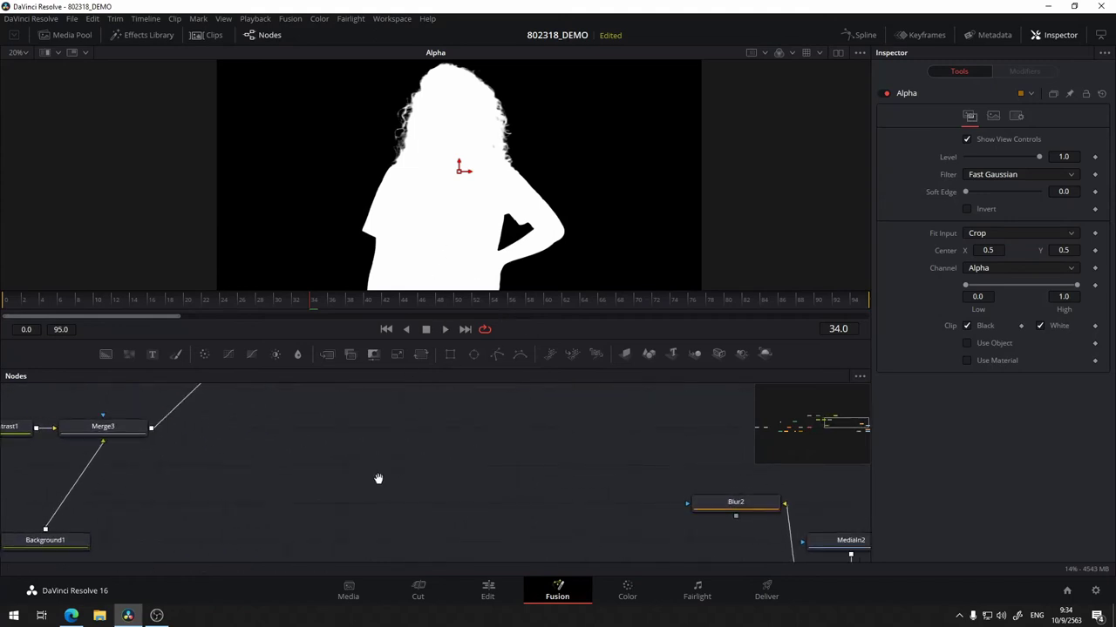
mouse_move(378, 478)
mouse_down()
mouse_move(264, 457)
mouse_move(294, 532)
mouse_up()
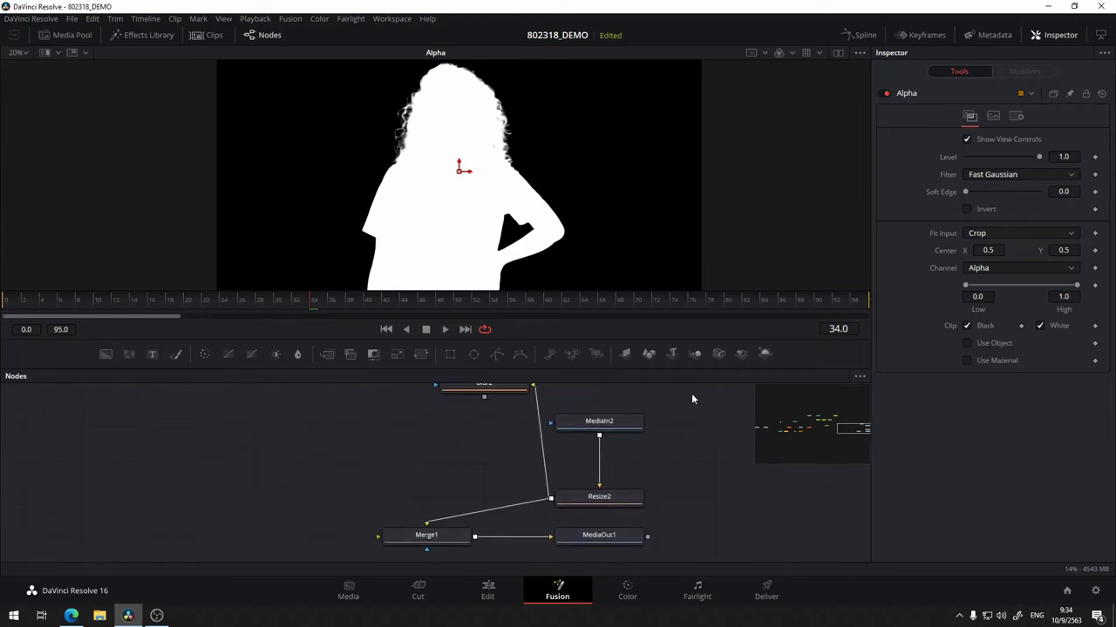
drag(691, 400, 373, 538)
drag(375, 455, 317, 525)
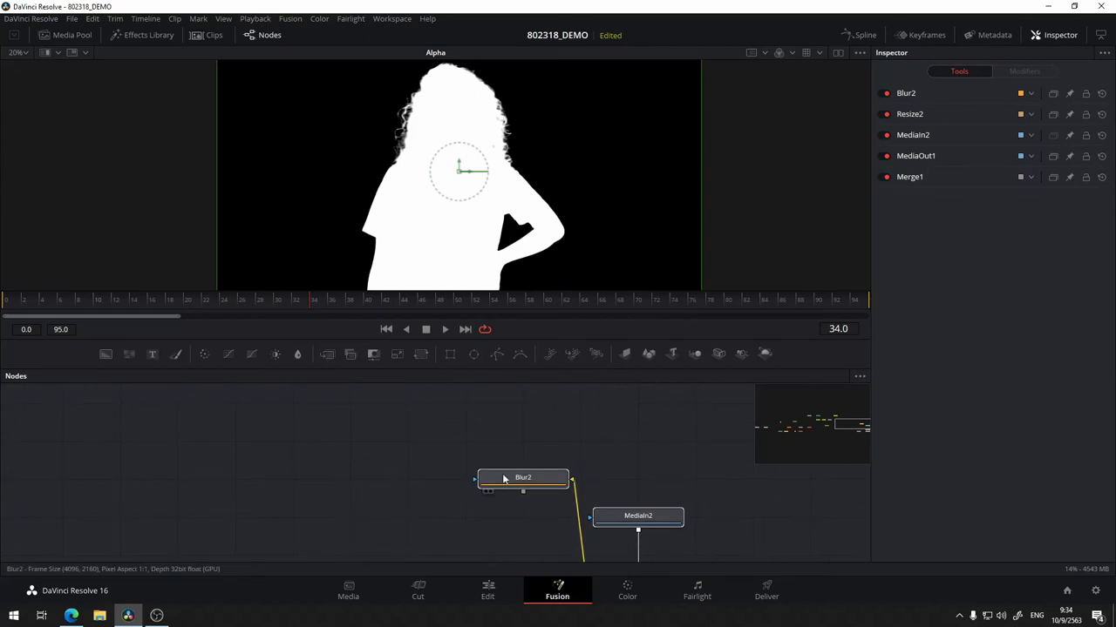
drag(503, 477, 389, 415)
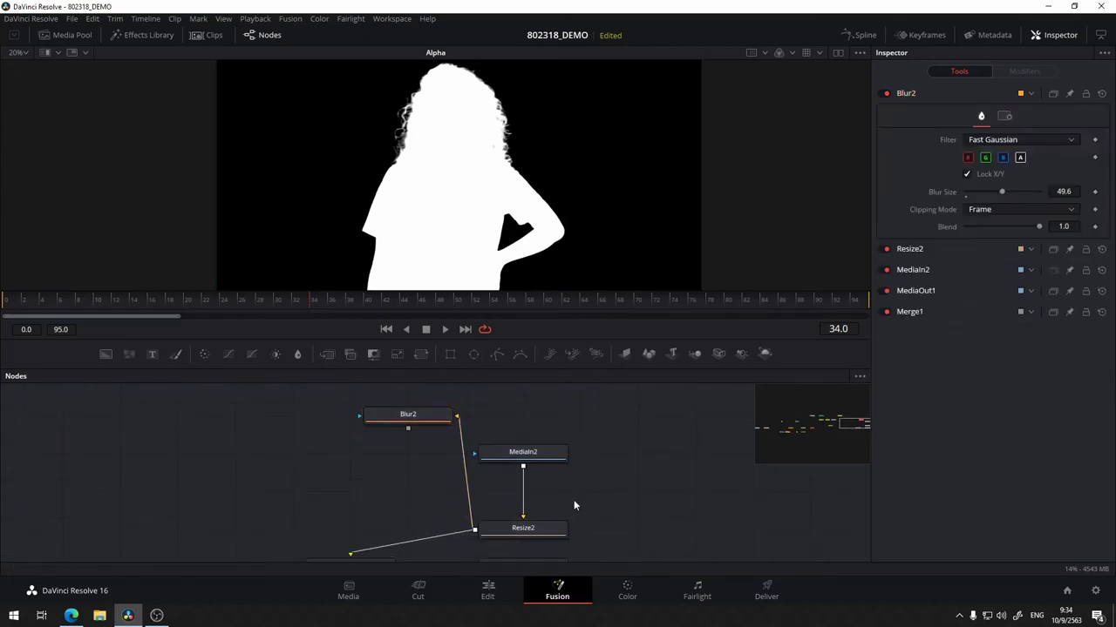
drag(573, 505, 623, 448)
drag(548, 477, 516, 220)
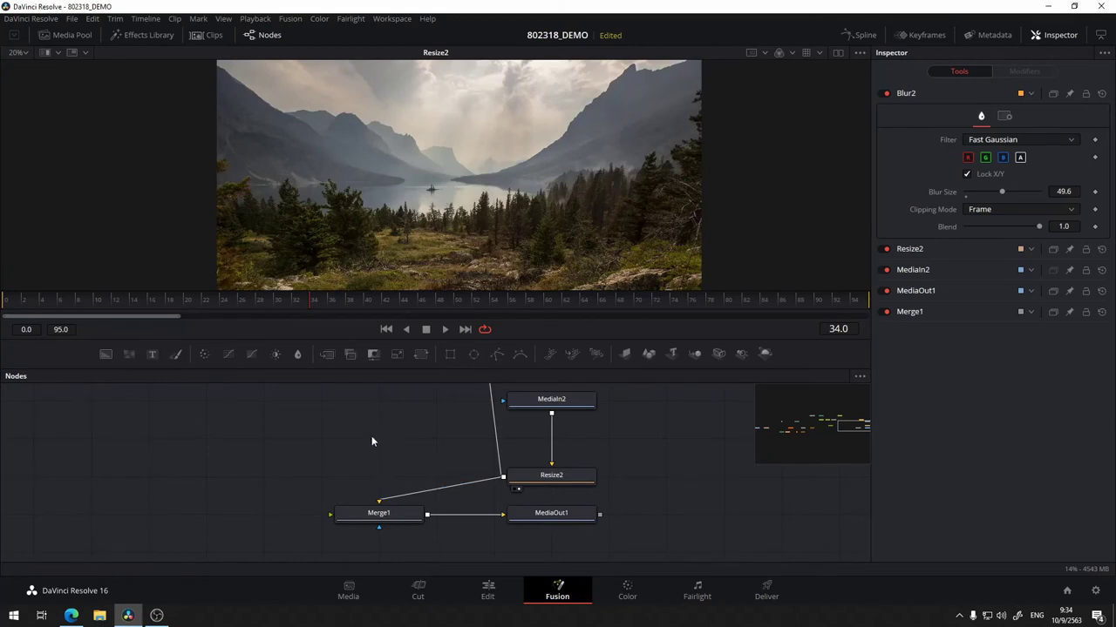
scroll(377, 441, down, 3)
mouse_move(334, 441)
mouse_down()
mouse_move(440, 503)
mouse_move(483, 454)
mouse_up()
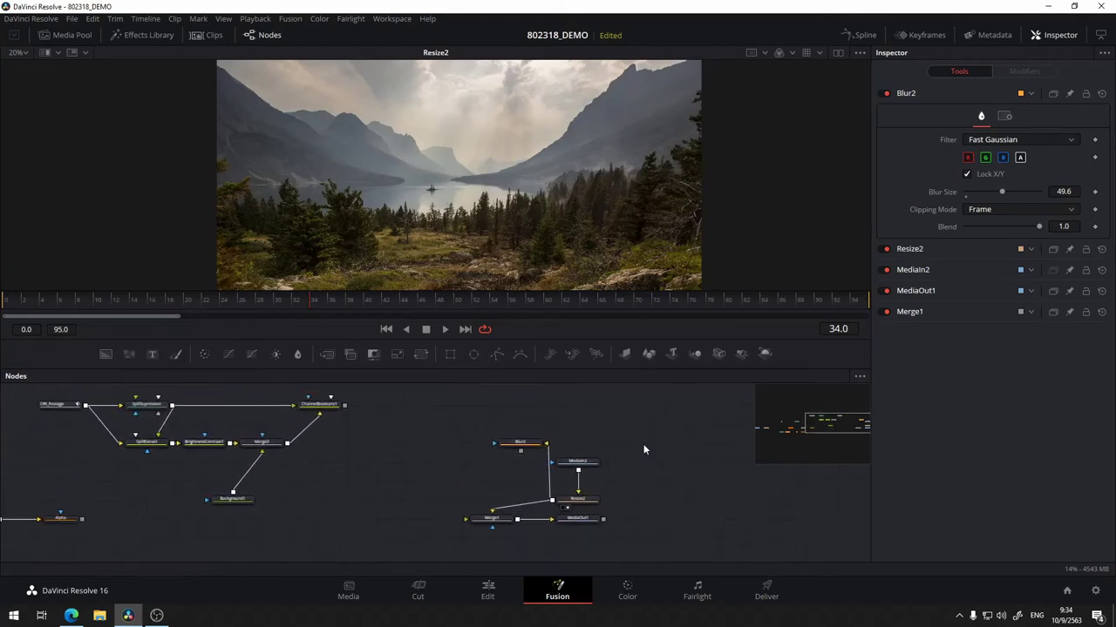
drag(645, 413, 423, 538)
drag(510, 444, 568, 406)
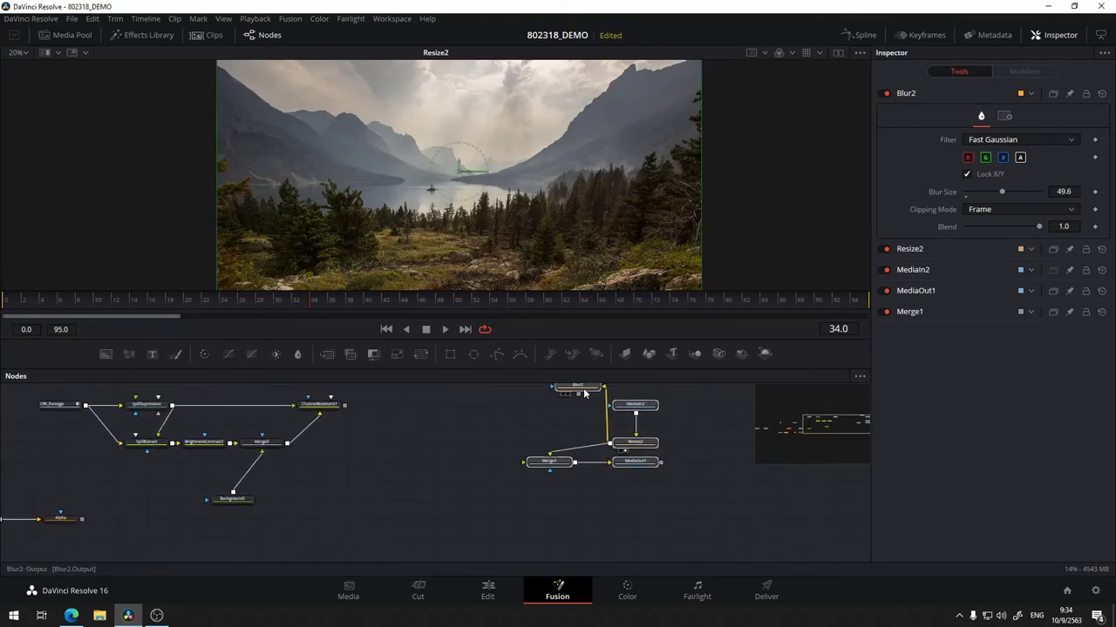
- Connect ChannelBooleans1's output to Merge1's foreground input
click(419, 463)
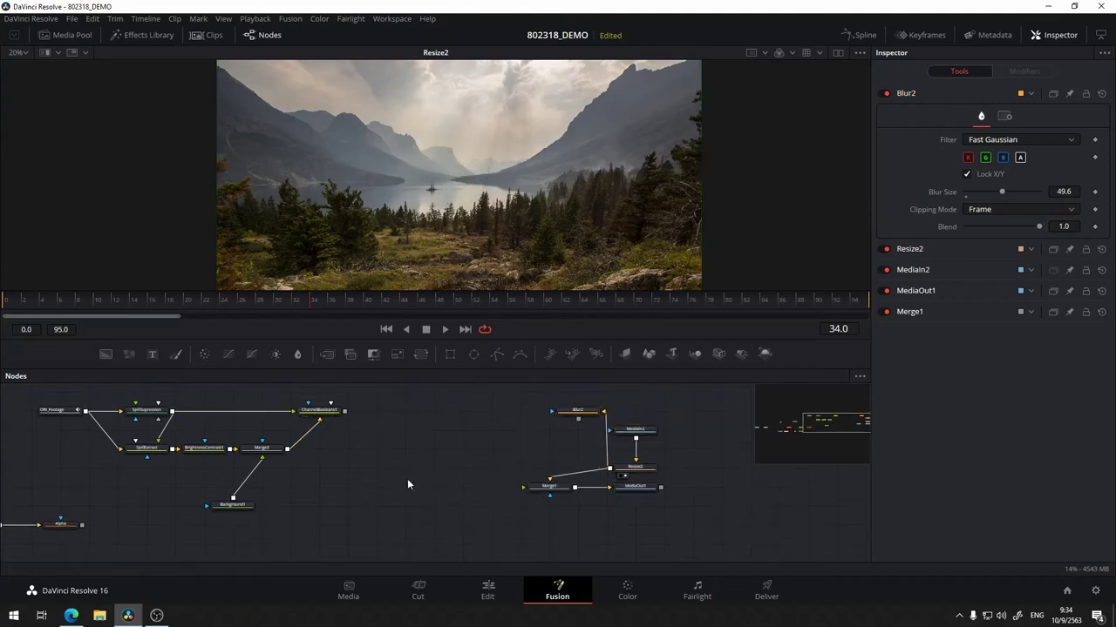
click(269, 504)
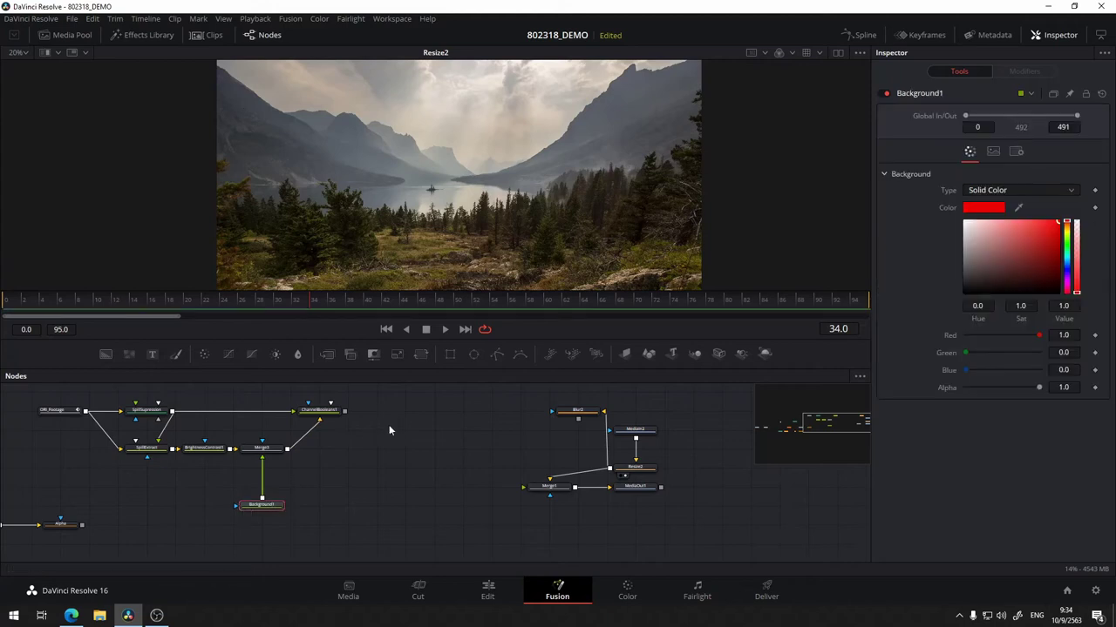
drag(389, 425, 406, 404)
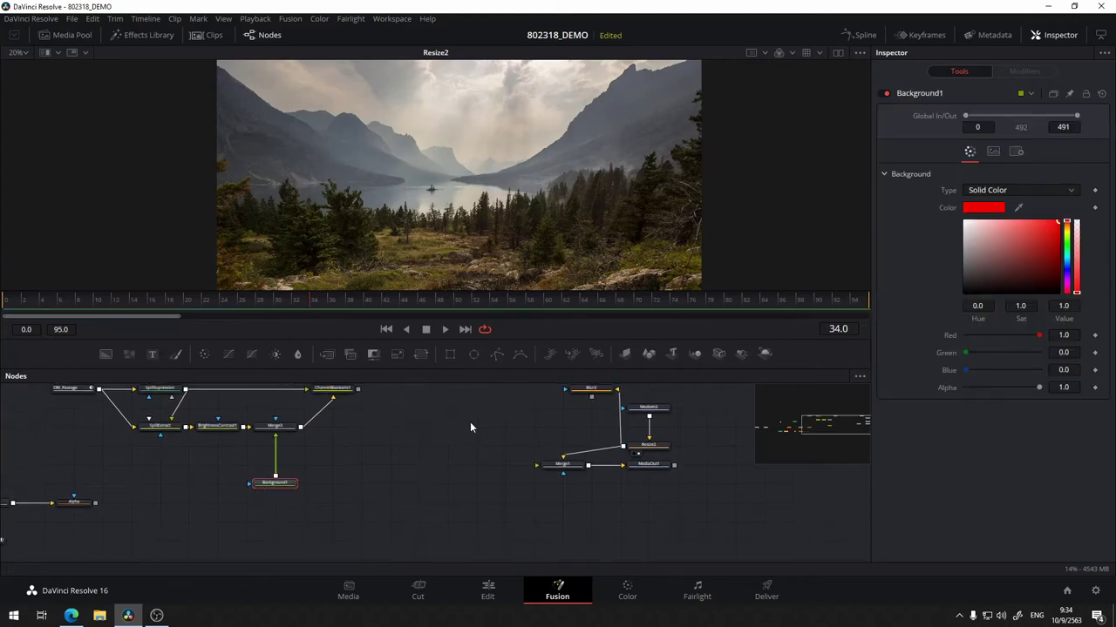
mouse_move(359, 389)
mouse_down()
mouse_move(538, 466)
mouse_move(583, 187)
mouse_up()
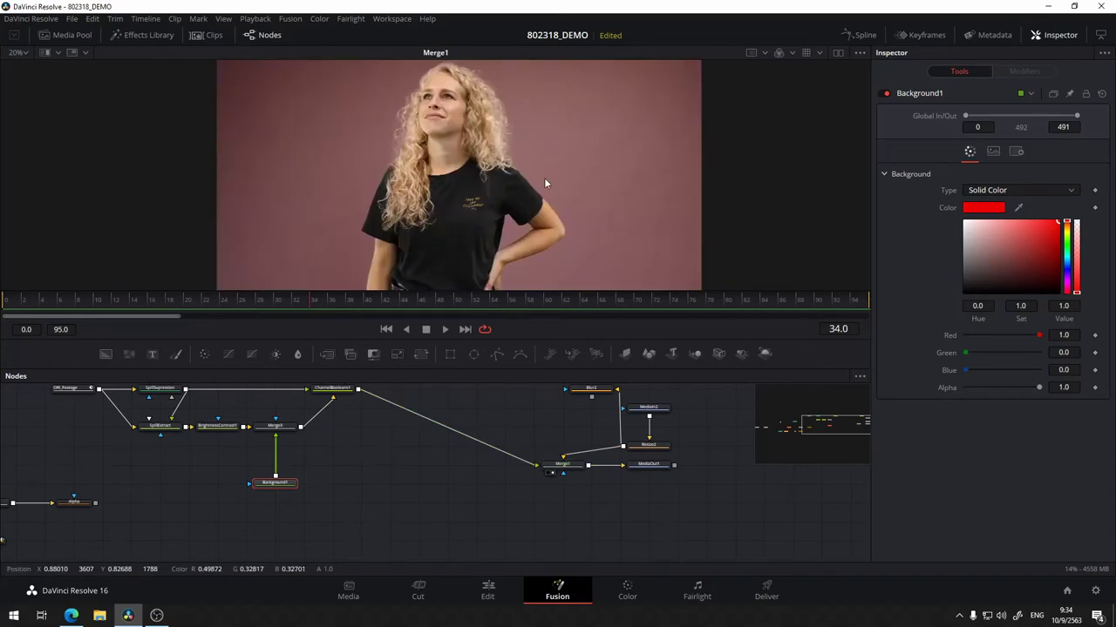
- Move the five output nodes up and left into line with ChannelBooleans1
drag(424, 453, 411, 477)
mouse_move(707, 390)
mouse_down()
mouse_move(536, 494)
mouse_move(460, 412)
mouse_up()
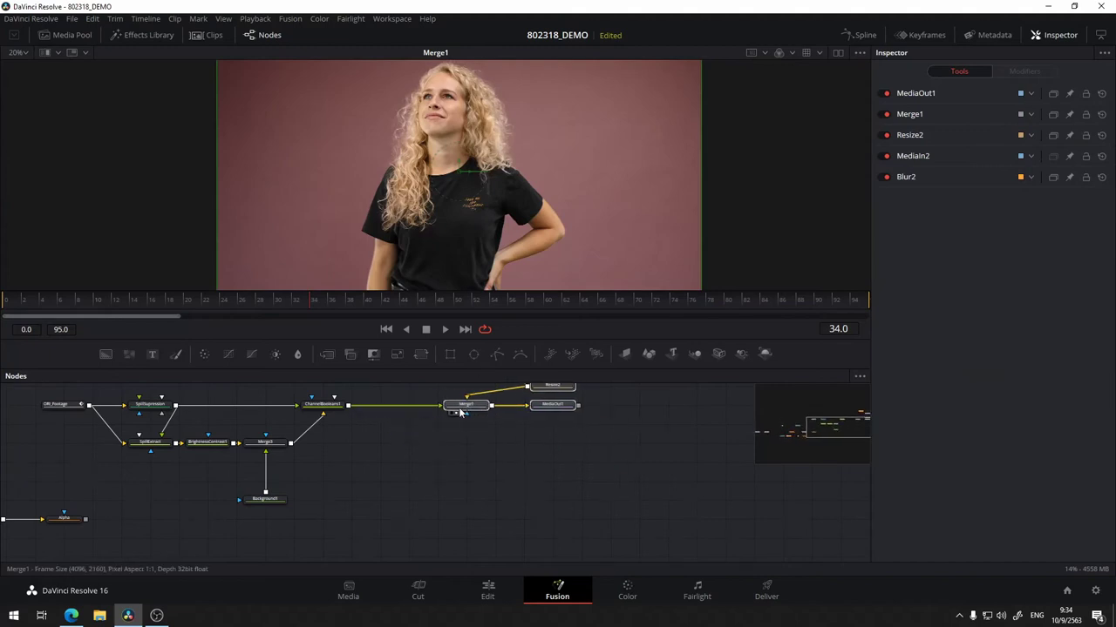
click(461, 412)
scroll(412, 454, up, 5)
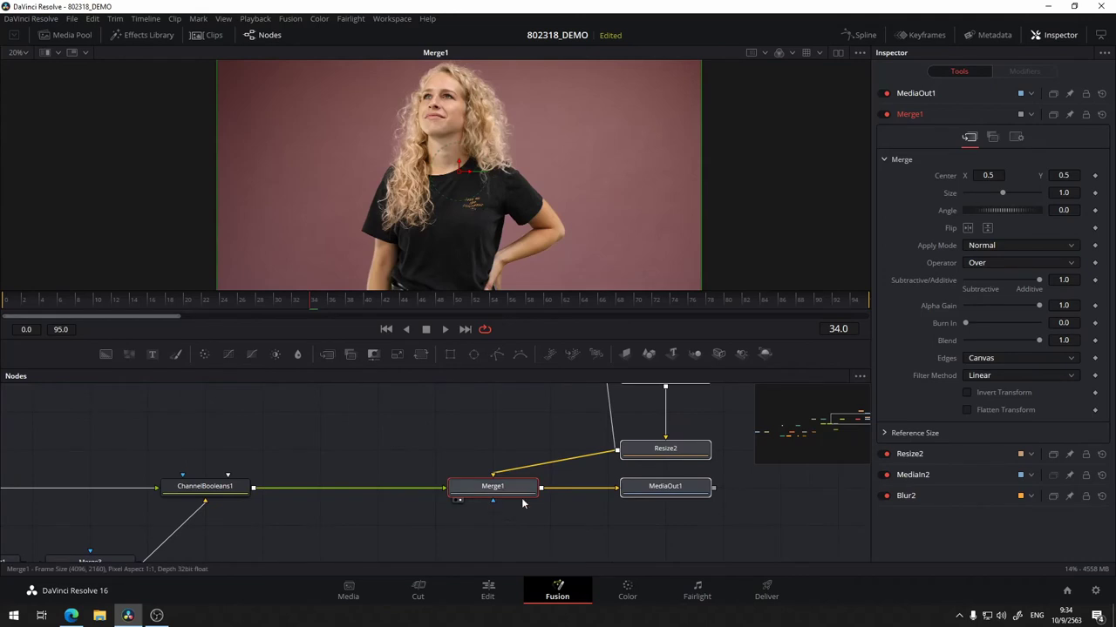
- Shift Merge1 left and MediaOut1 further to the right
click(523, 513)
drag(492, 486, 435, 486)
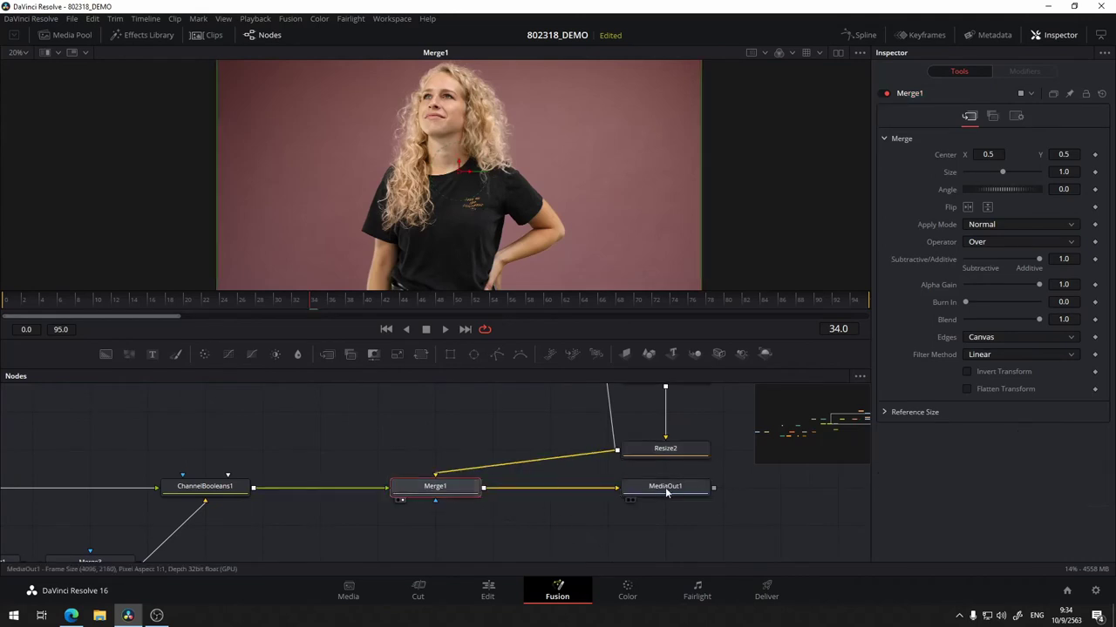
drag(682, 488, 854, 488)
scroll(666, 441, up, 3)
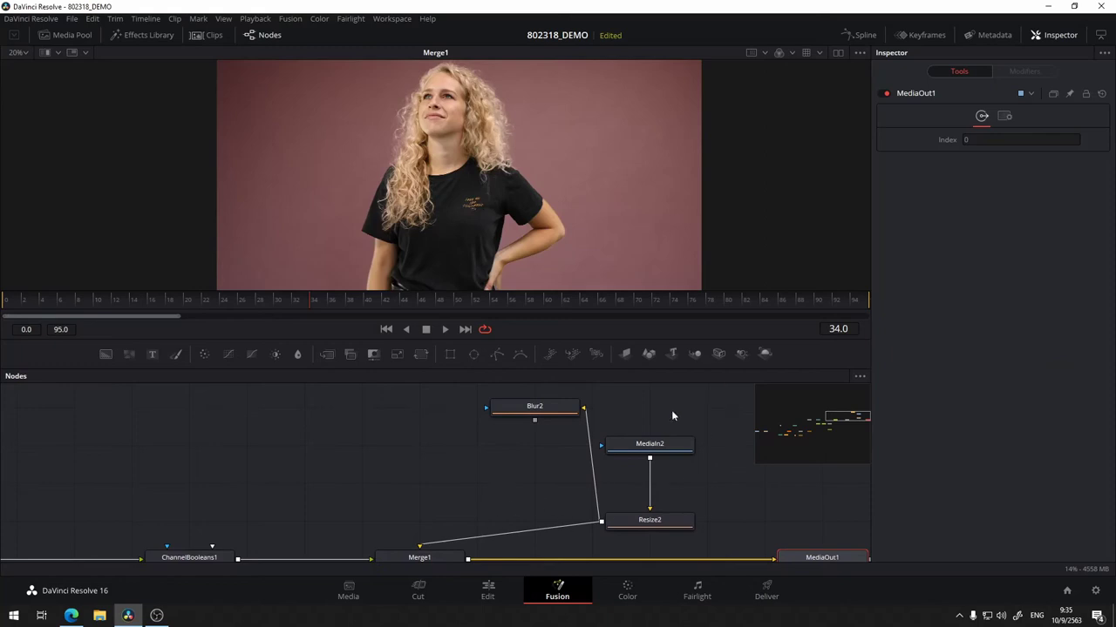
- Move Blur2, MediaIn2 and Resize2 left, placing Blur2 beside Resize2
drag(724, 392, 480, 528)
drag(668, 523, 438, 485)
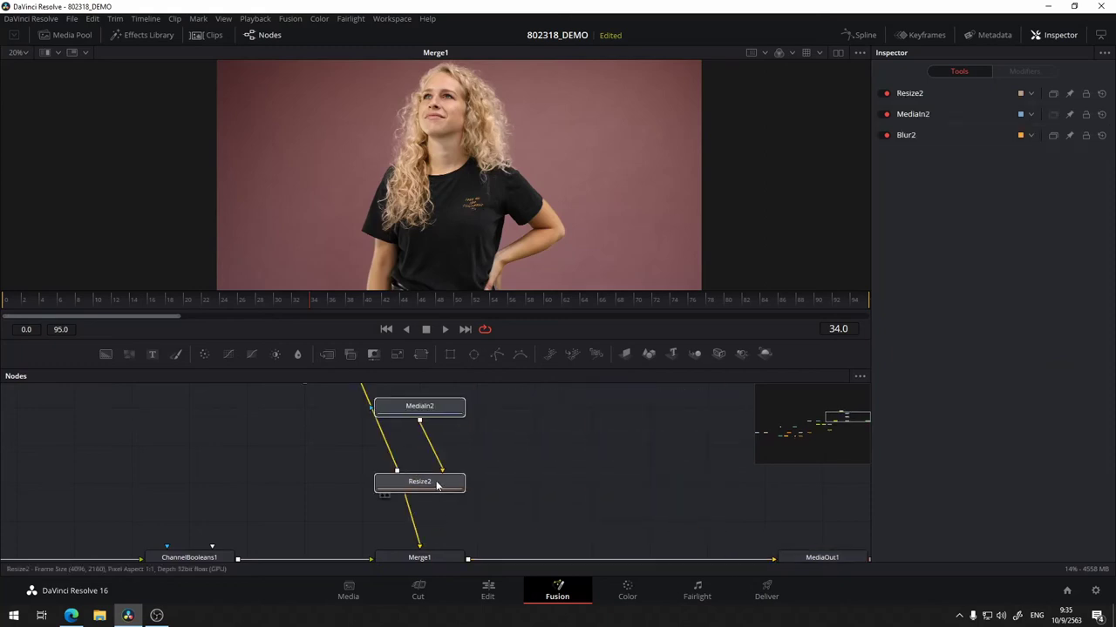
click(461, 484)
drag(555, 436, 698, 503)
scroll(702, 480, down, 2)
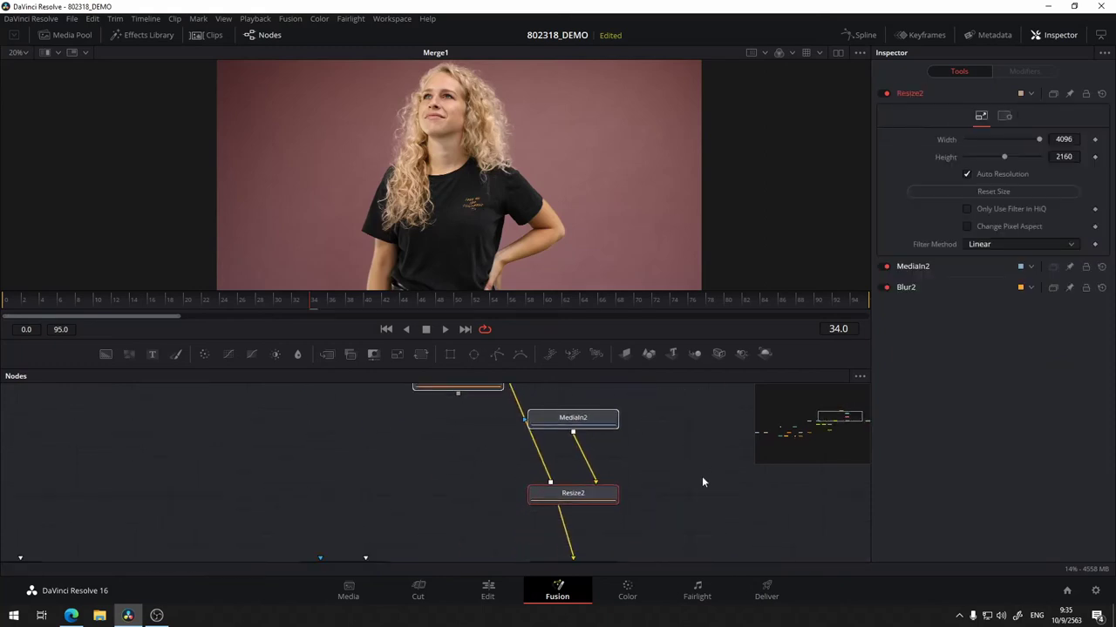
mouse_move(472, 391)
mouse_down()
mouse_move(442, 495)
mouse_move(458, 534)
mouse_up()
scroll(464, 495, down, 3)
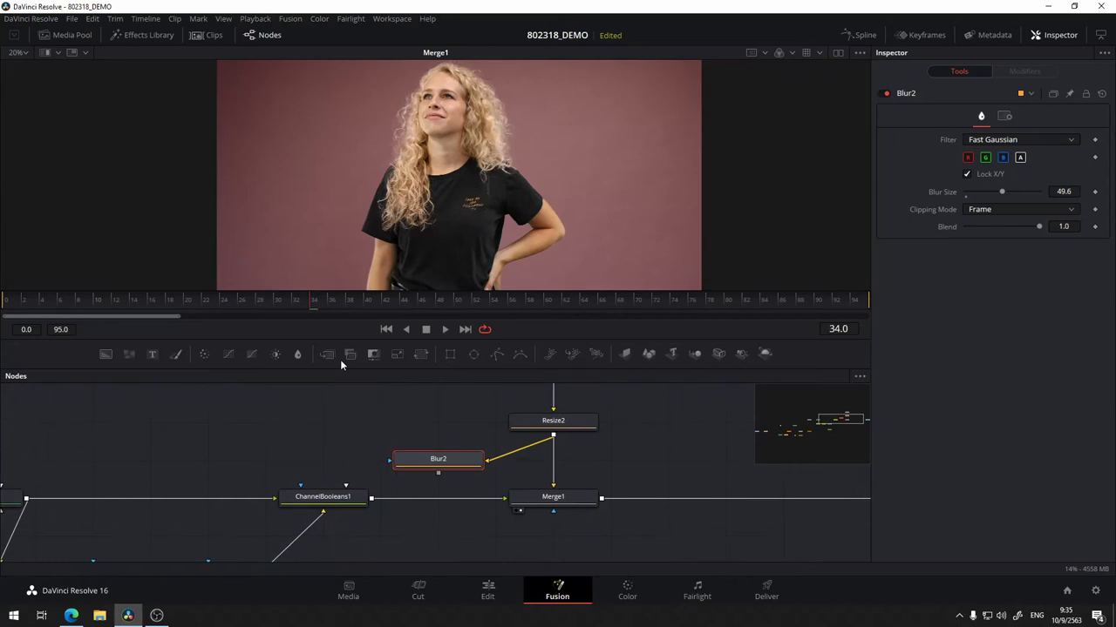
- Select Merge1 and pan across the graph to the keying, background and Merge2 nodes
click(572, 502)
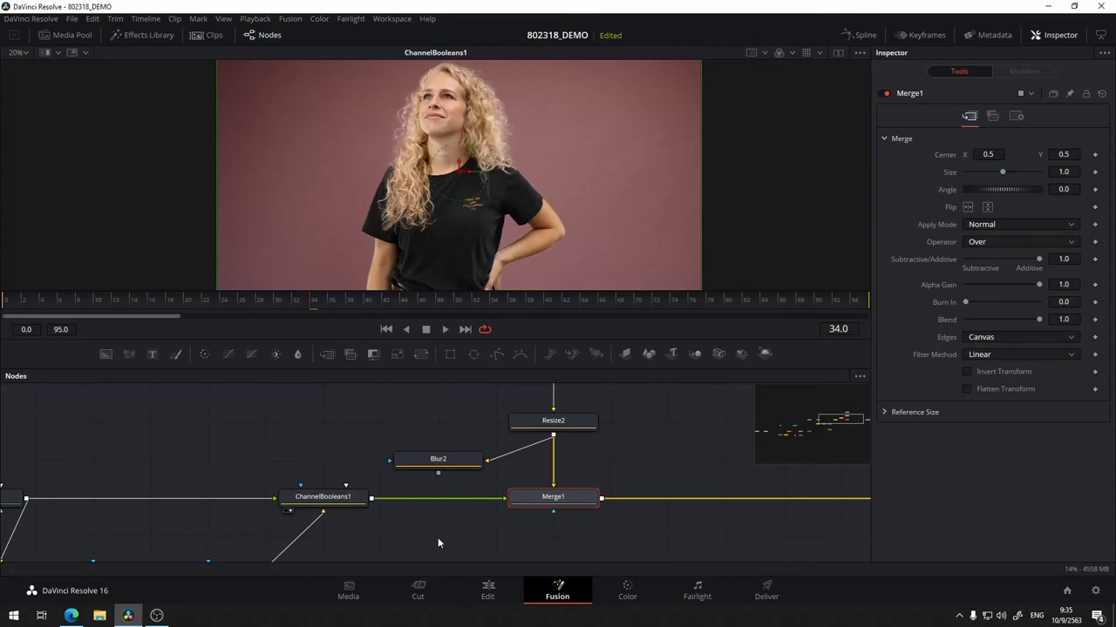
drag(439, 543, 465, 423)
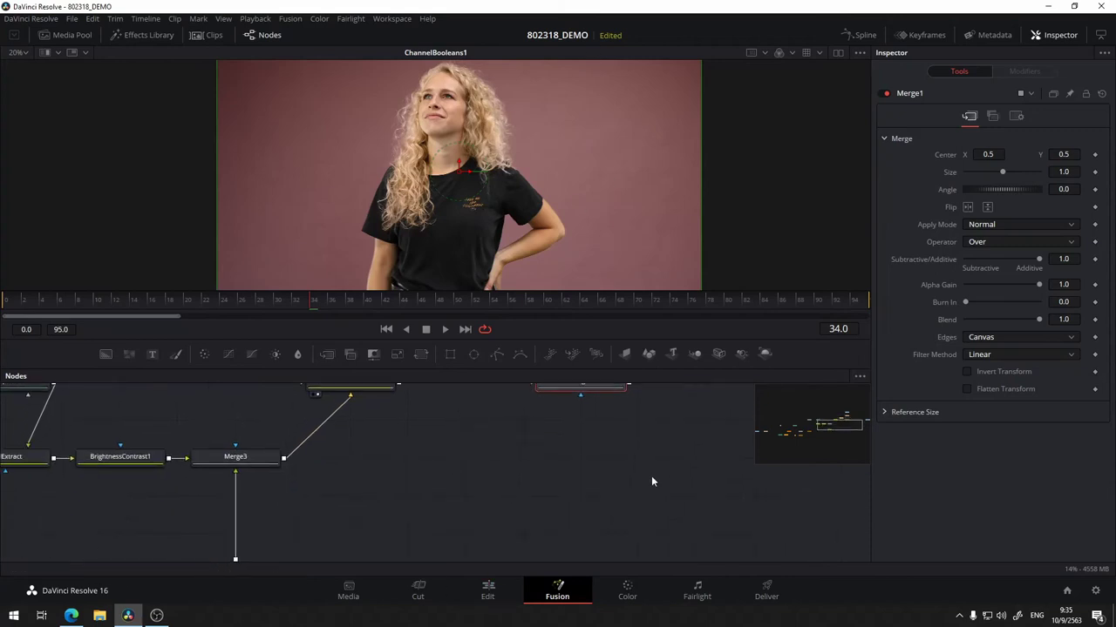
scroll(653, 478, up, 2)
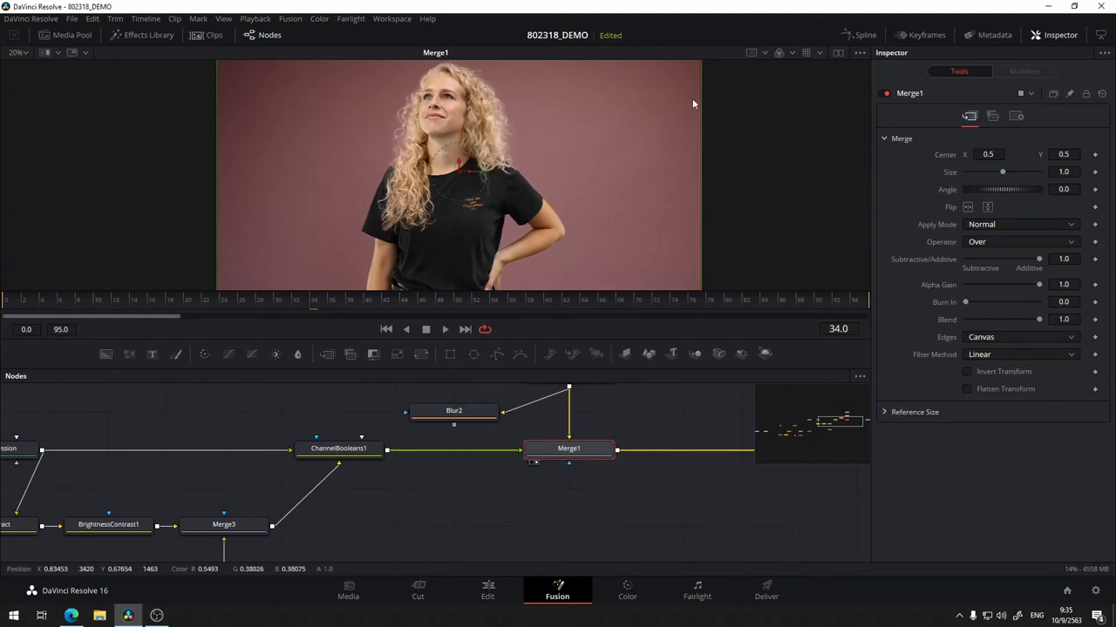
drag(659, 506, 565, 626)
drag(475, 494, 556, 160)
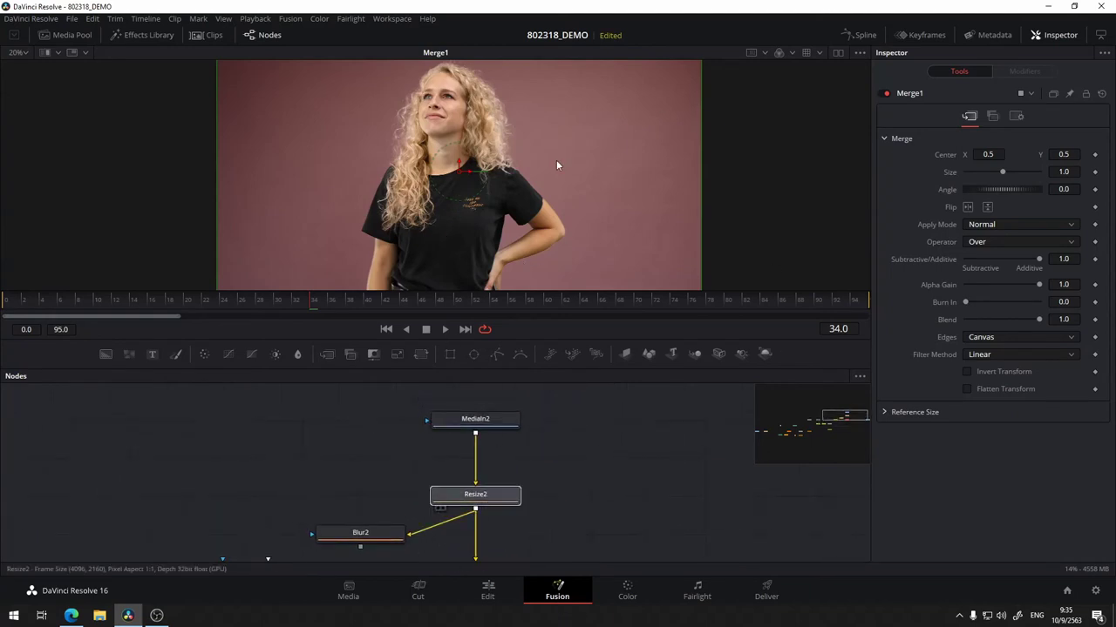
mouse_move(604, 491)
mouse_down()
mouse_move(411, 468)
mouse_move(551, 411)
mouse_up()
drag(443, 486, 671, 394)
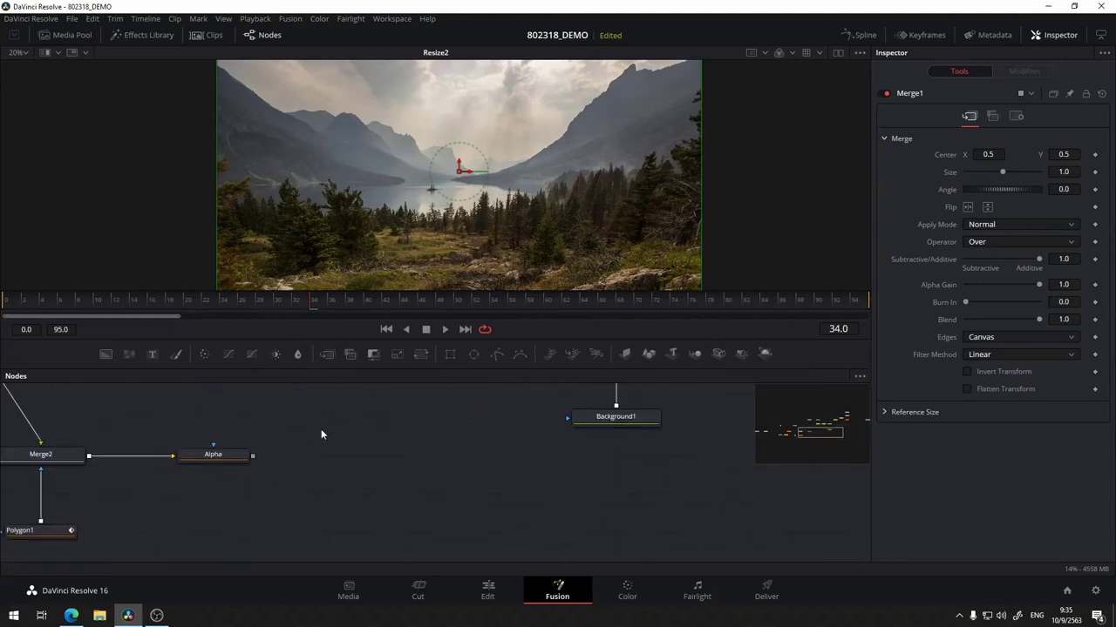
- View the Alpha matte, then add a Wireless Link tool from the 'w' tool search
drag(223, 463, 484, 211)
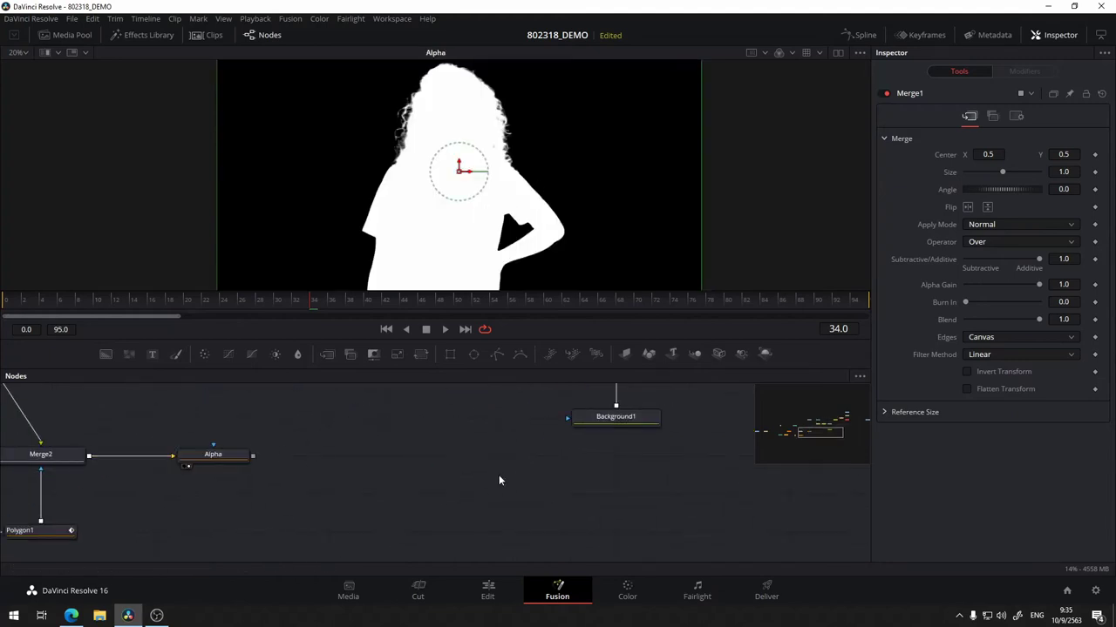
drag(498, 475, 471, 468)
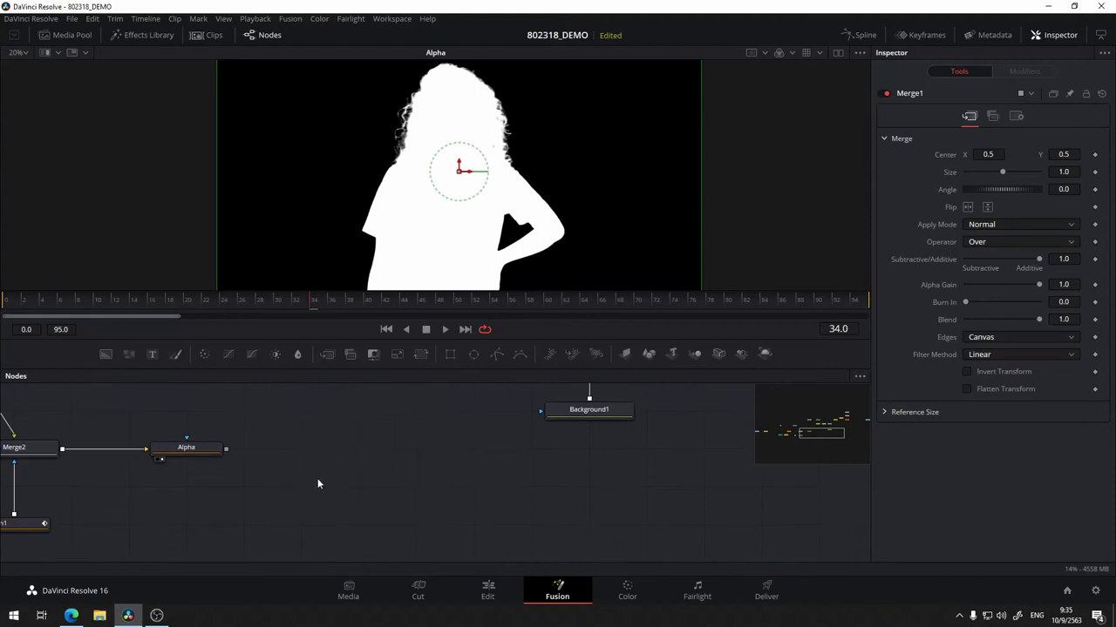
key(shift+space)
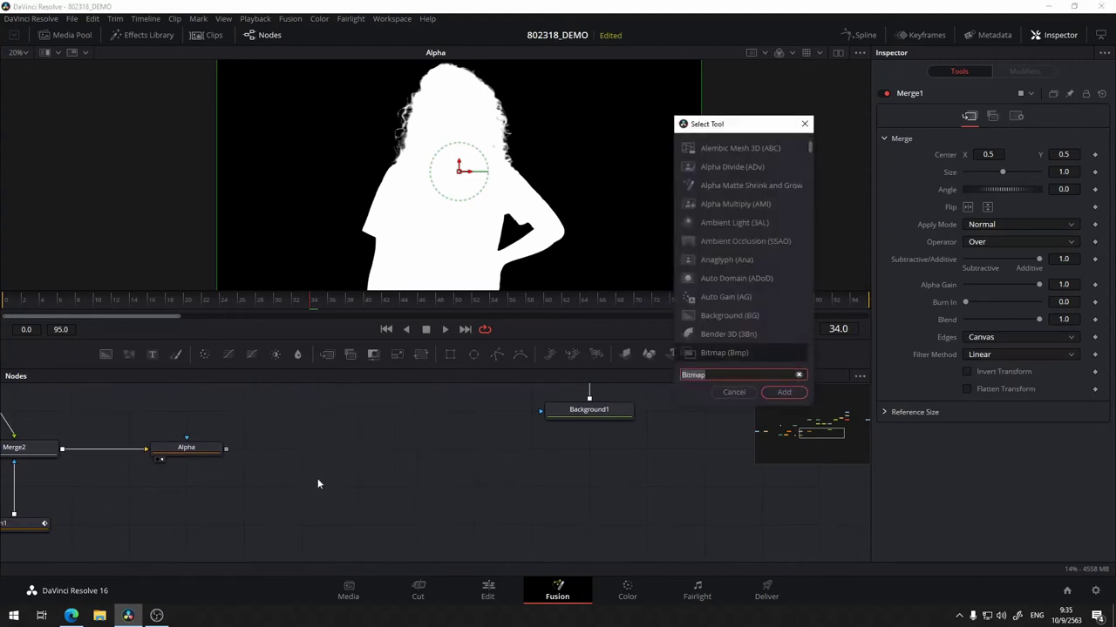
text(wire)
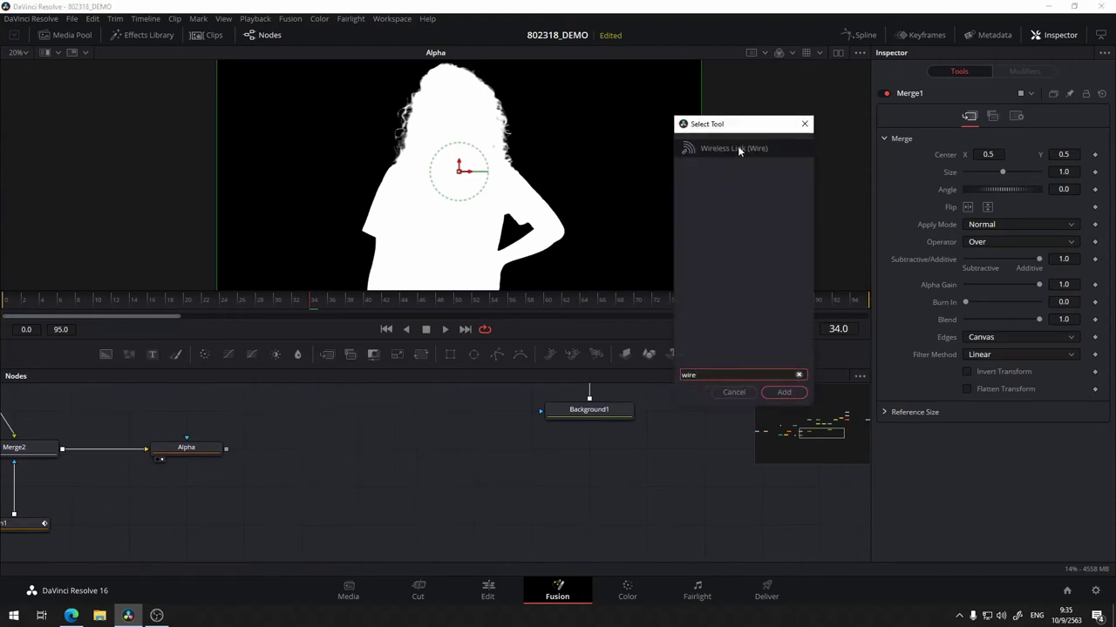
click(740, 149)
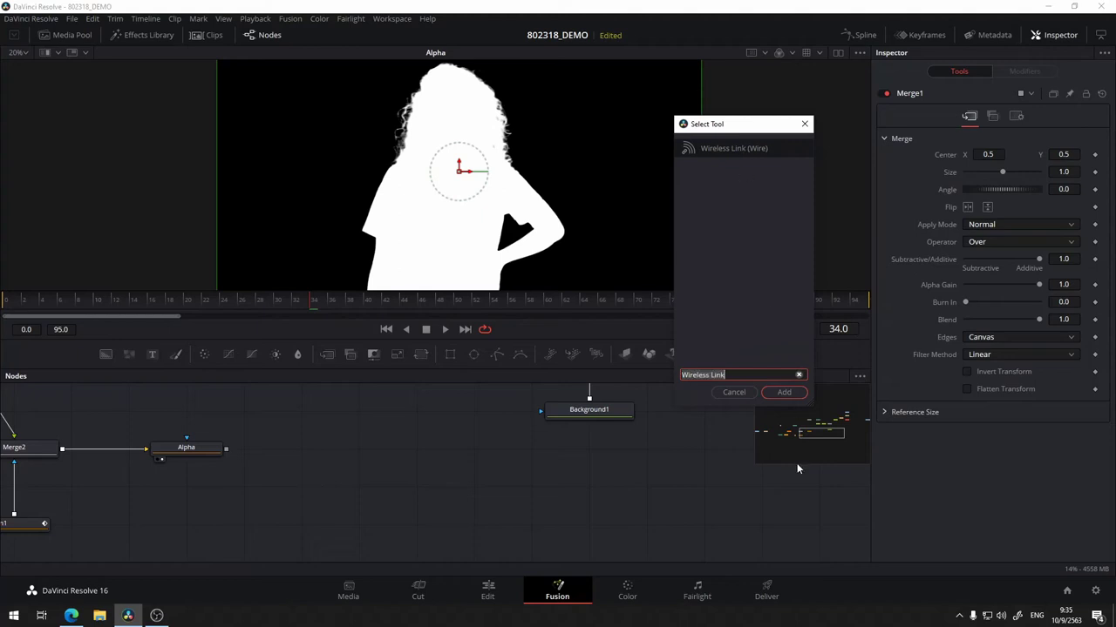
click(783, 393)
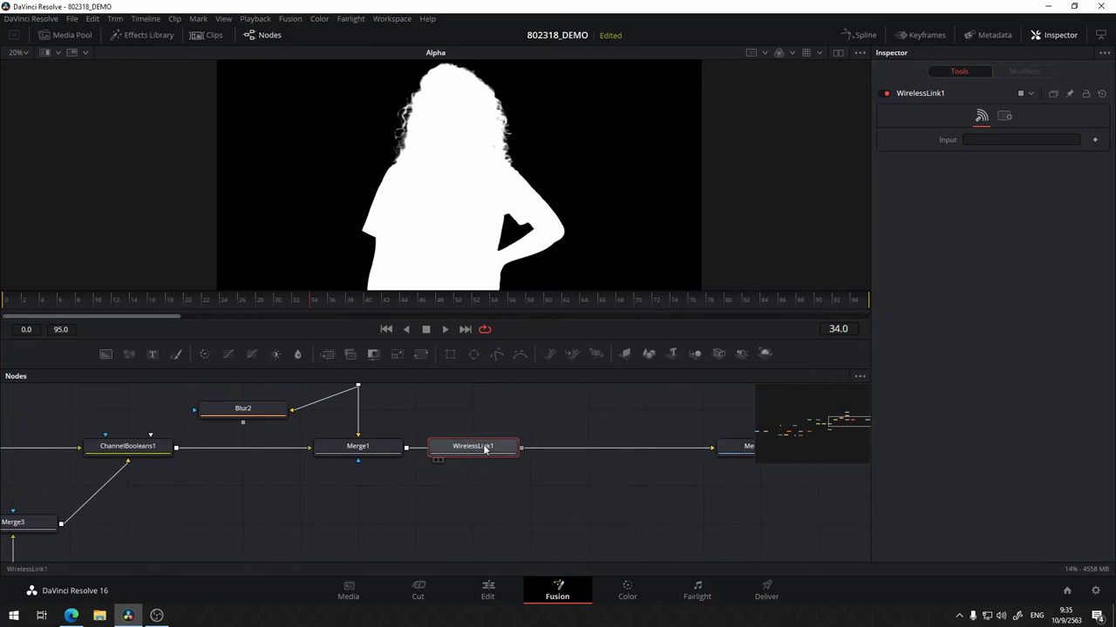
- Park WirelessLink1 left of Background1 and show it in the viewer
drag(485, 450, 202, 497)
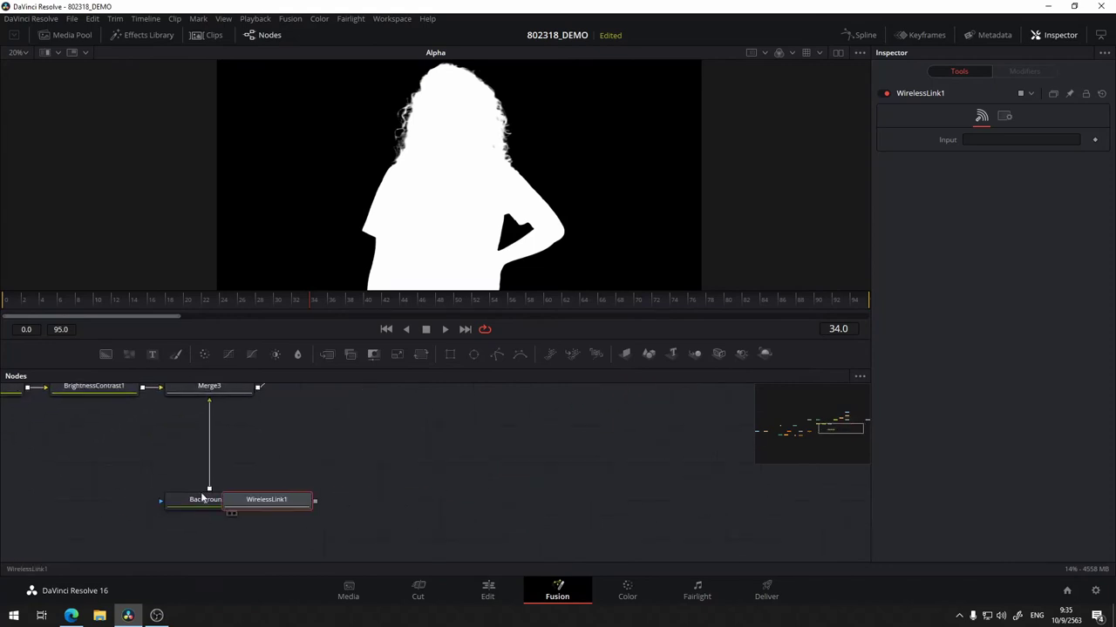
drag(202, 498, 401, 493)
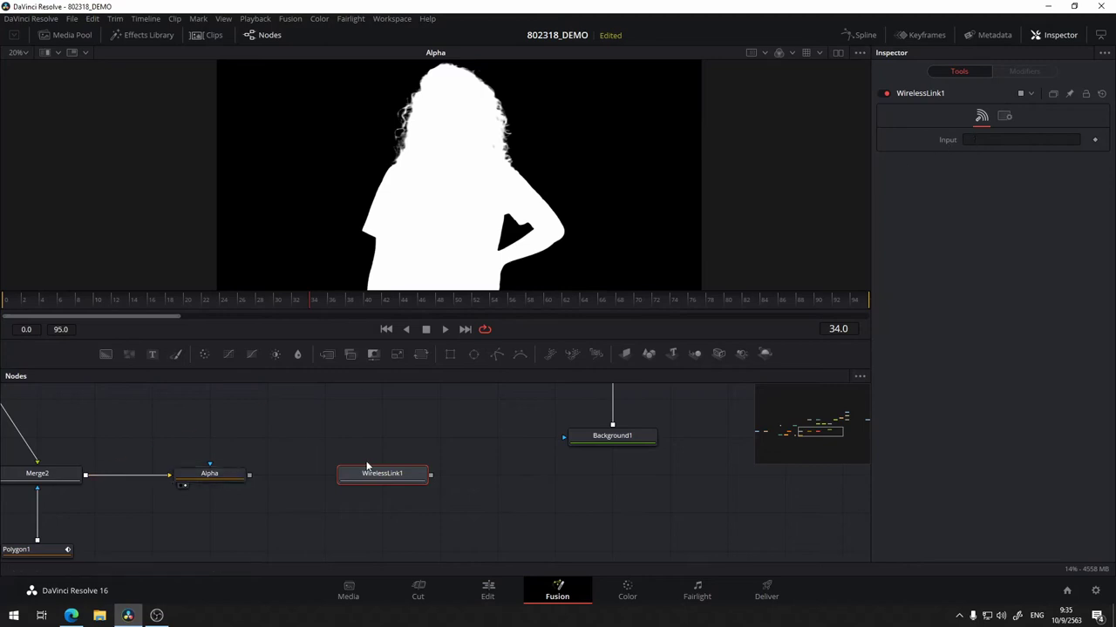
key(1)
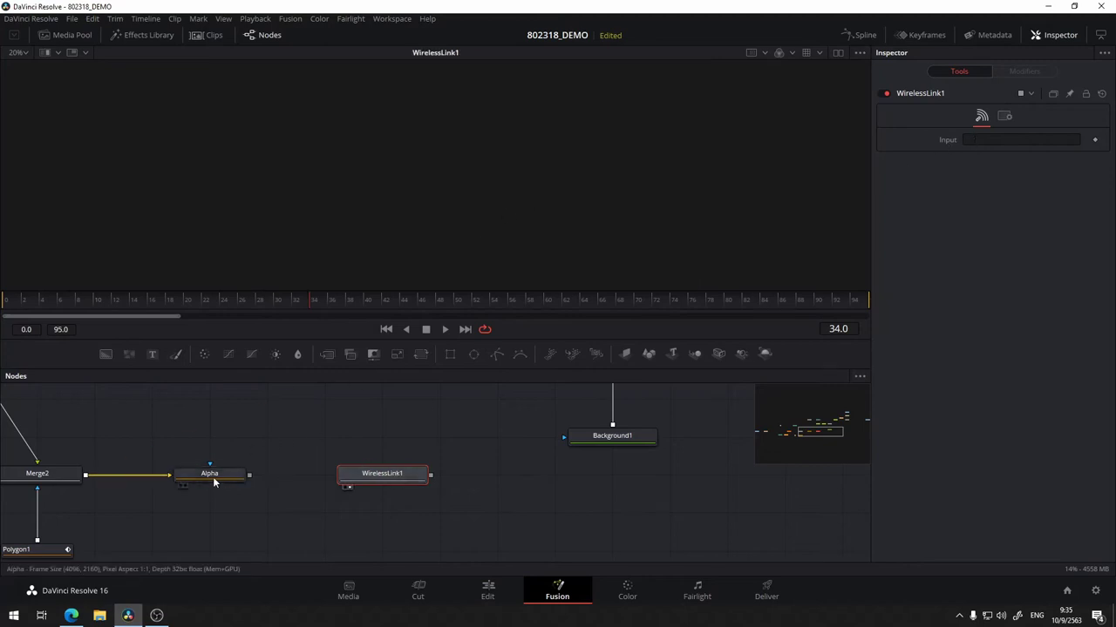
- Try linking the Alpha node into WirelessLink1's input, then clear that link
drag(992, 141, 994, 140)
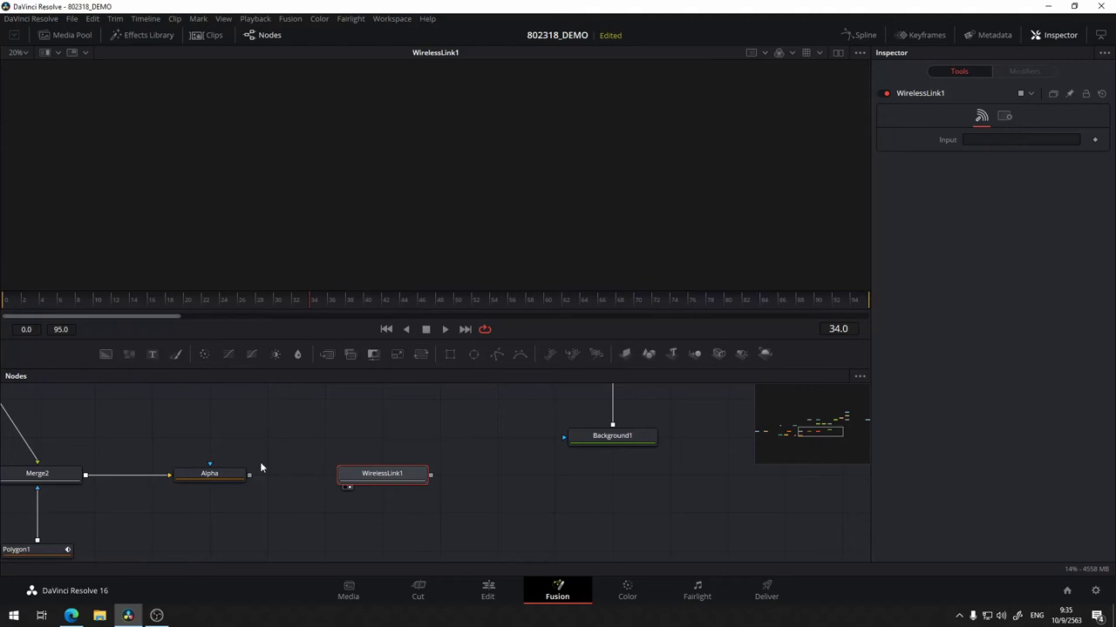
drag(227, 476, 442, 223)
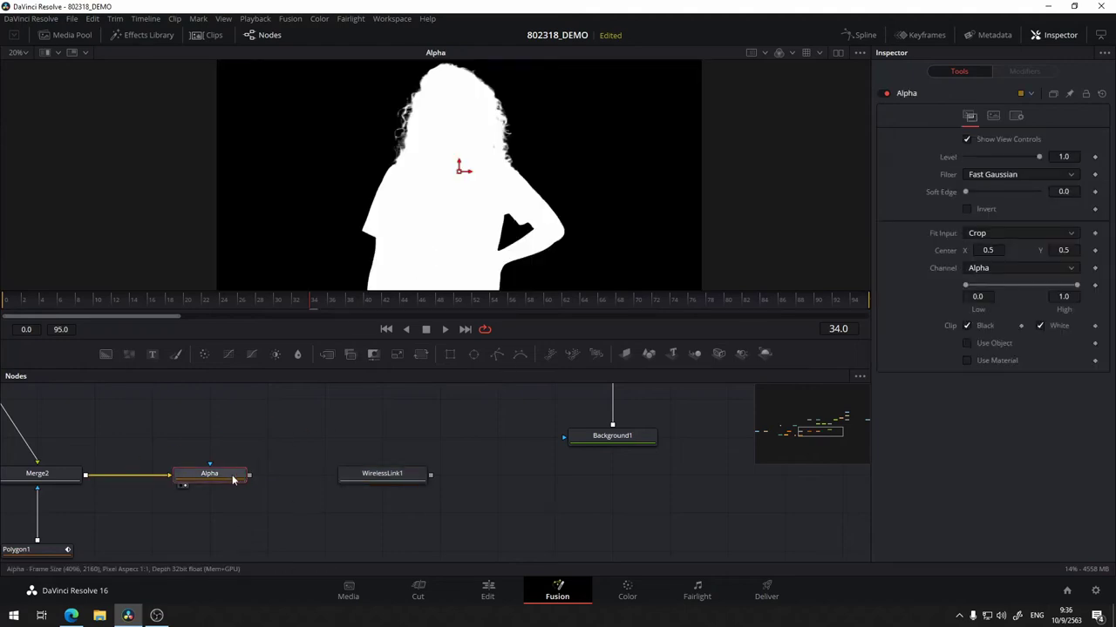
click(394, 474)
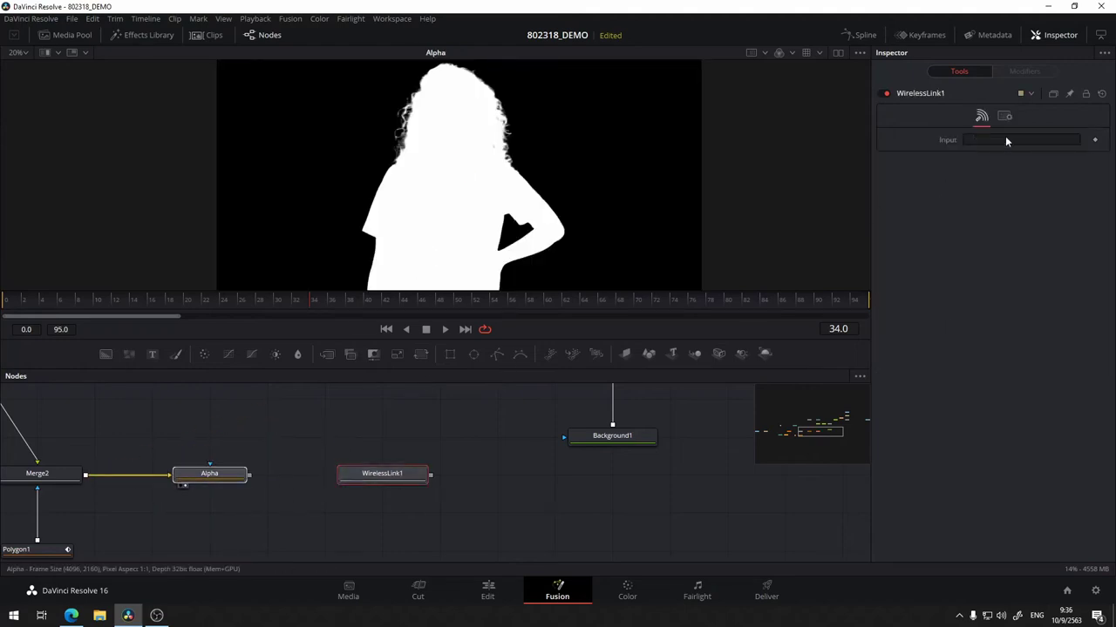
drag(1005, 141, 1005, 140)
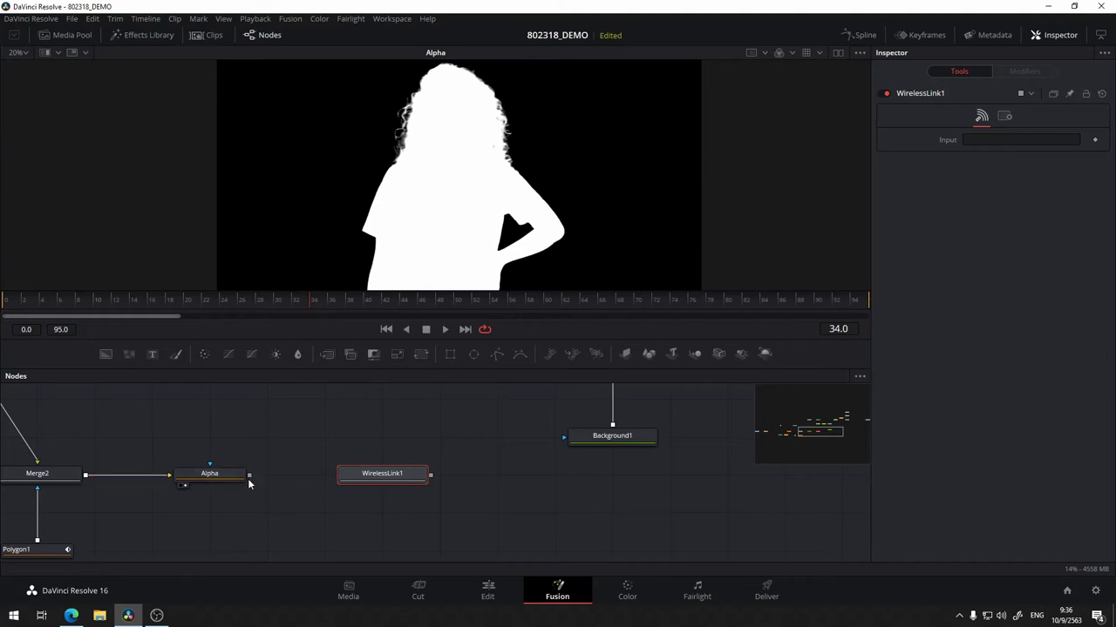
drag(376, 475, 372, 477)
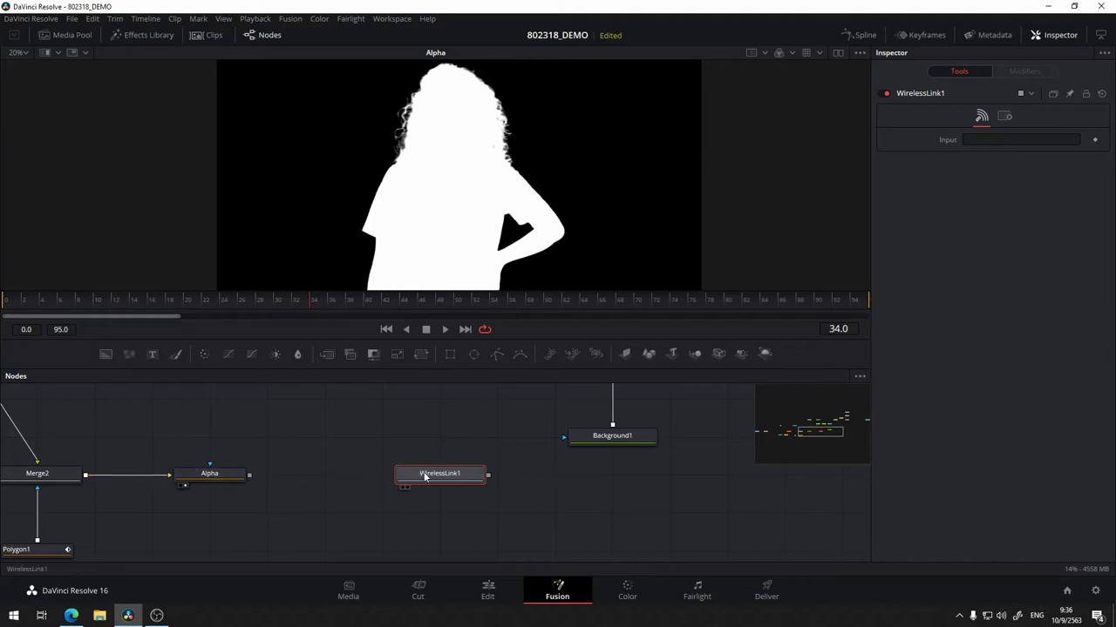
mouse_move(531, 459)
mouse_down()
mouse_move(650, 444)
mouse_move(603, 415)
mouse_up()
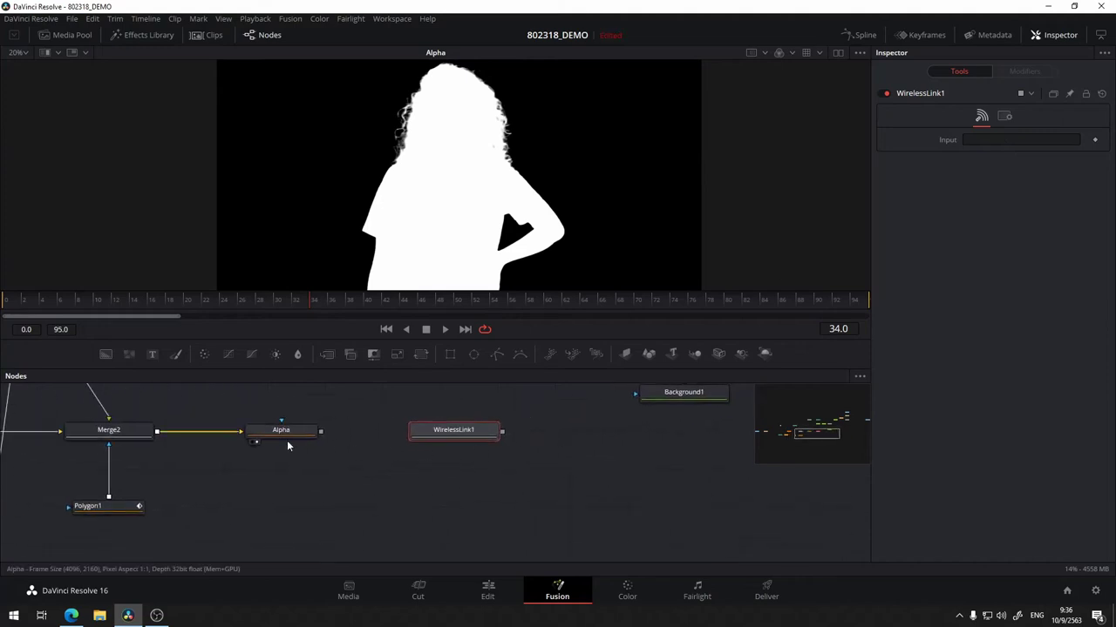
drag(287, 436, 370, 392)
drag(1001, 141, 1020, 139)
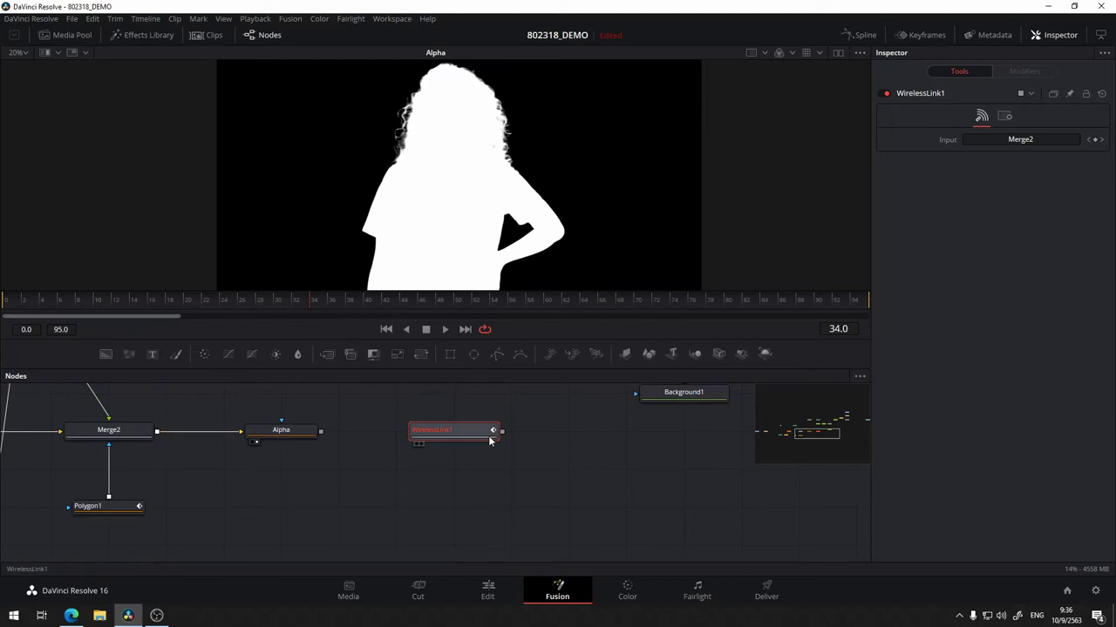
drag(281, 430, 960, 204)
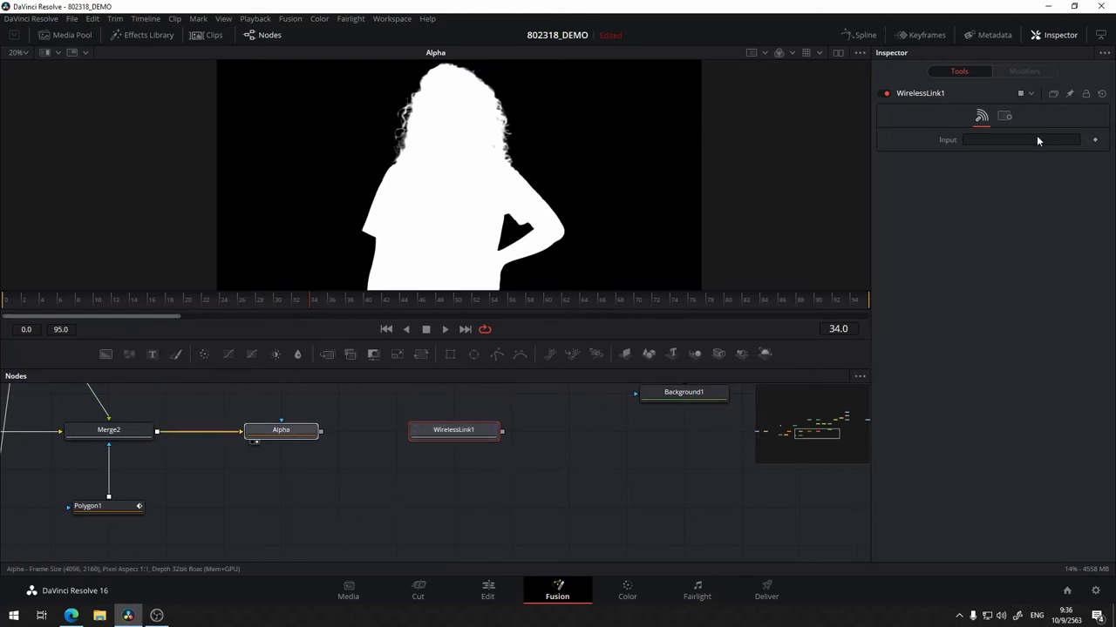
- Set WirelessLink1's input to Merge2, moving Alpha below Merge2
drag(297, 432, 292, 514)
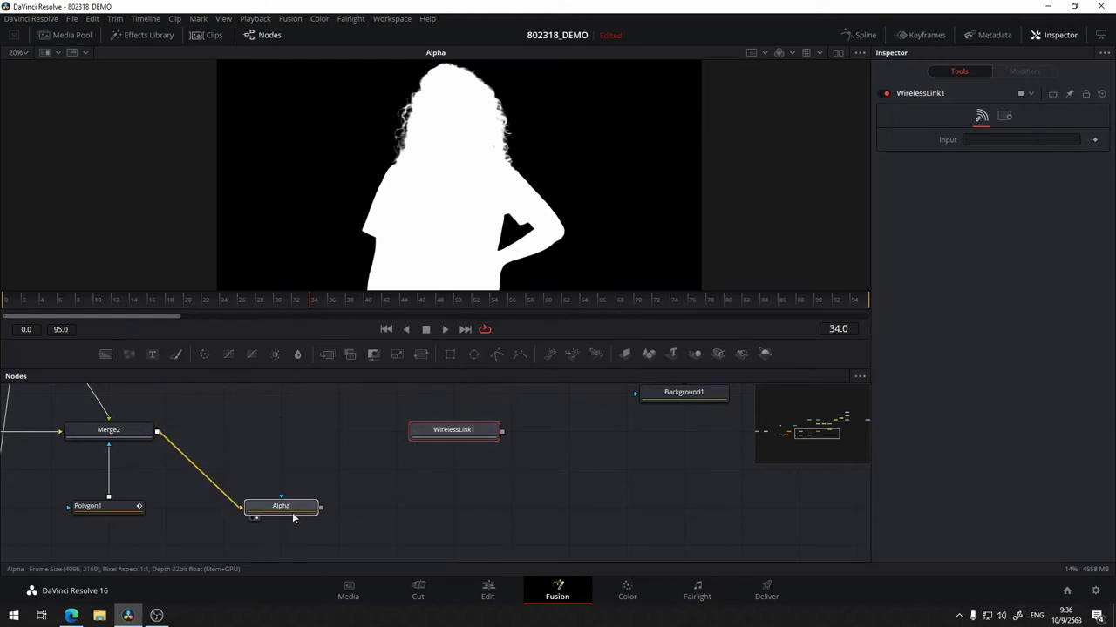
click(453, 429)
drag(108, 430, 894, 139)
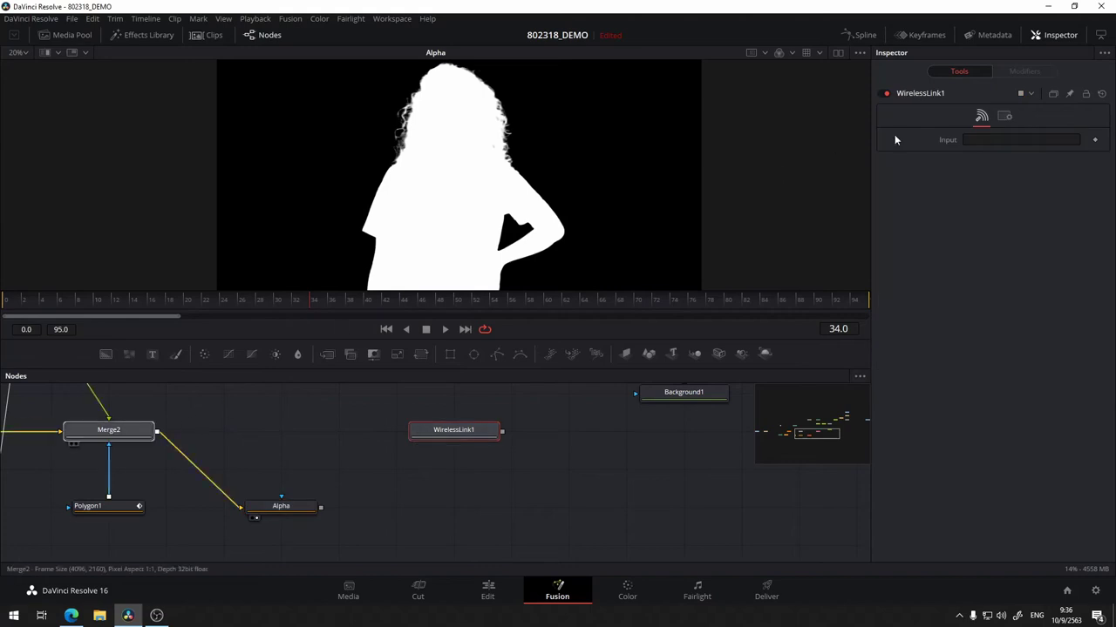
drag(989, 143, 990, 143)
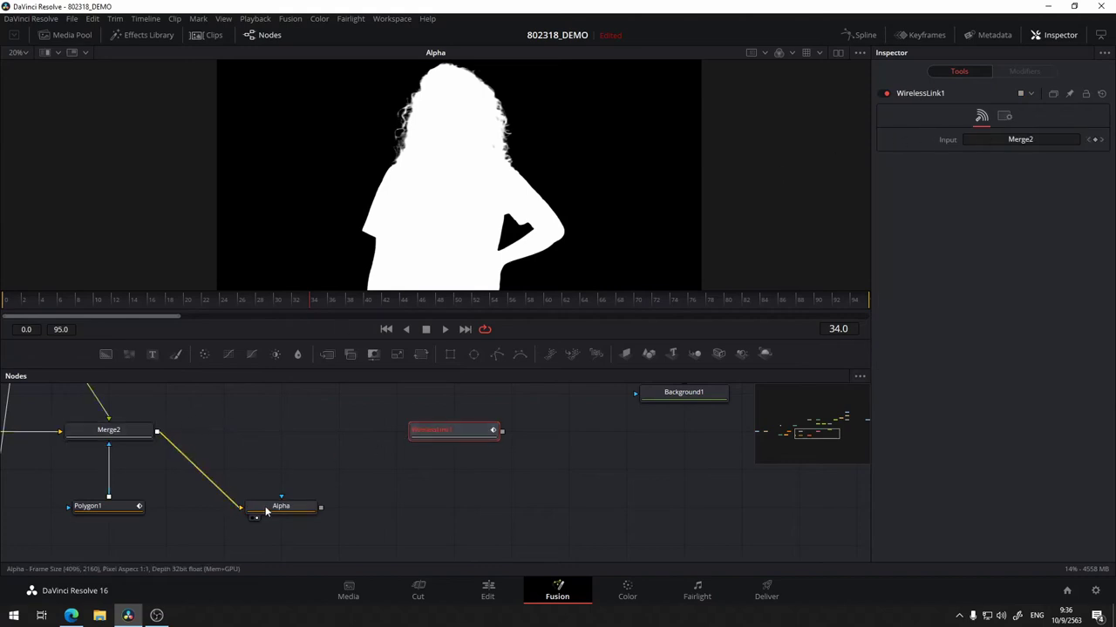
- Connect WirelessLink1's output into the Alpha node
drag(288, 514, 575, 479)
click(575, 478)
drag(502, 430, 538, 478)
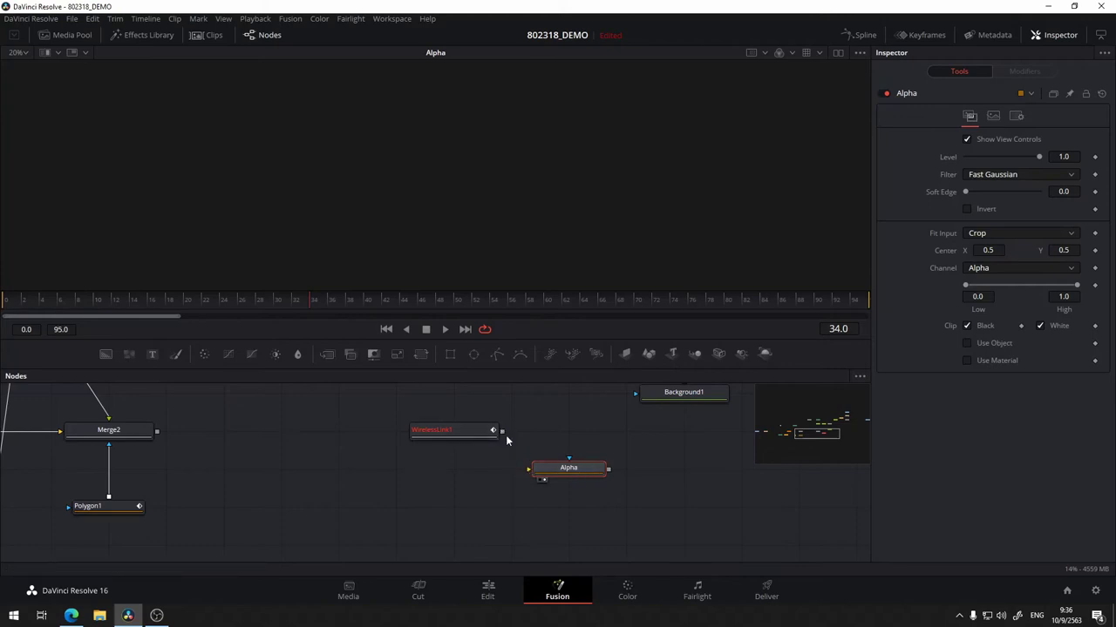
drag(502, 432, 535, 474)
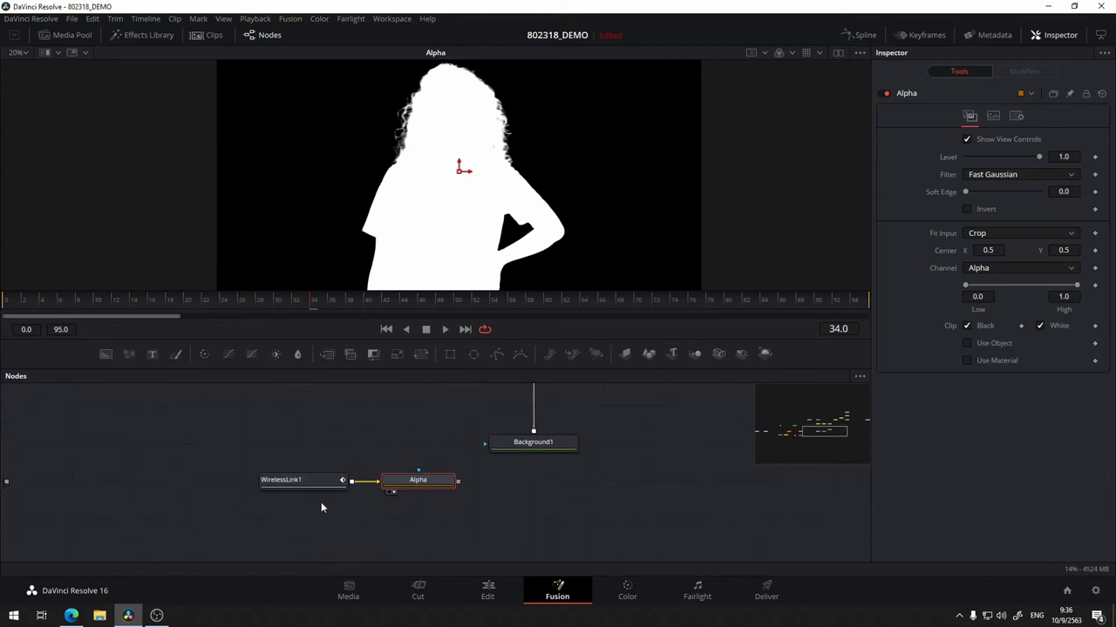
- Place WirelessLink1 and Alpha together beside Background1
drag(318, 484, 202, 485)
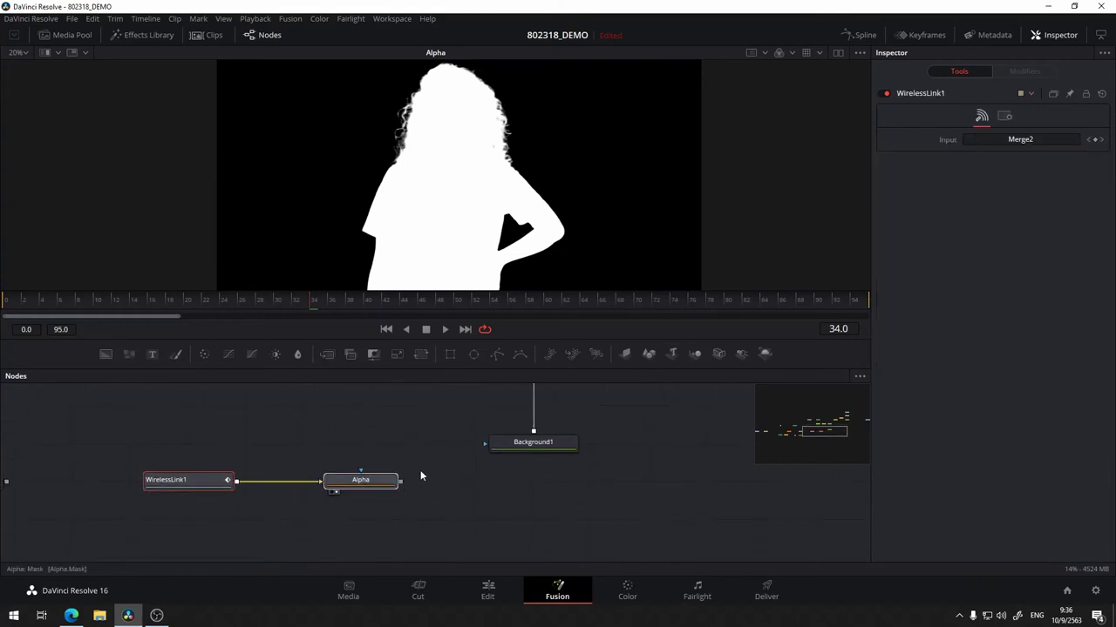
click(422, 481)
mouse_move(287, 526)
mouse_down()
mouse_move(406, 456)
mouse_move(90, 562)
mouse_up()
mouse_move(352, 493)
mouse_down()
mouse_move(815, 432)
mouse_move(350, 547)
mouse_move(409, 507)
mouse_up()
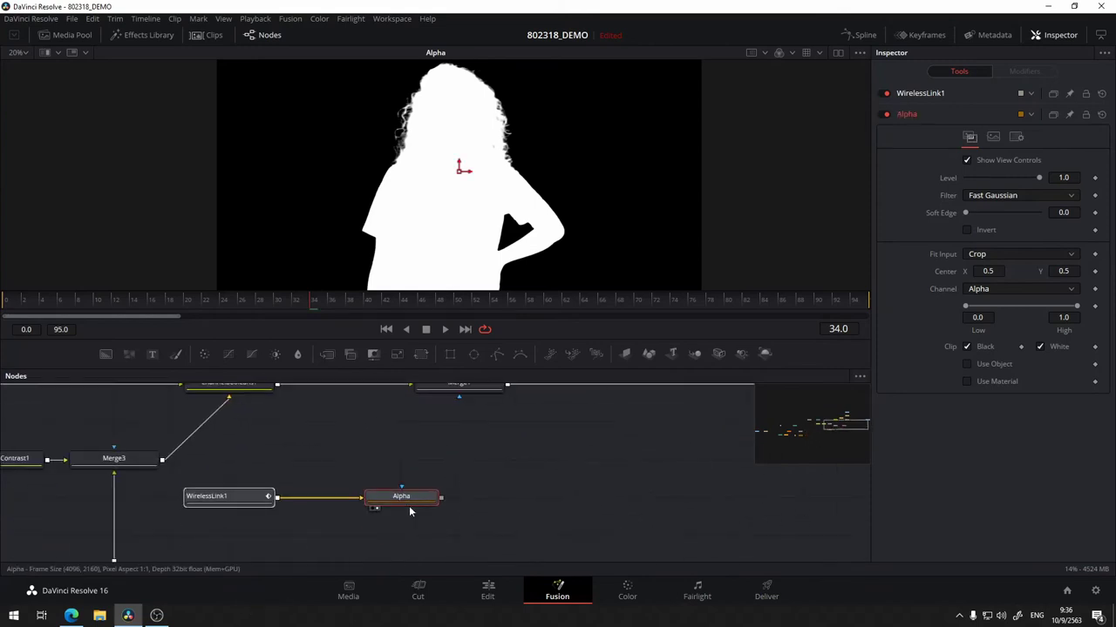
- View Merge1 and briefly swap its inputs with Ctrl+T, then restore them
click(543, 448)
scroll(543, 448, up, 2)
key(1)
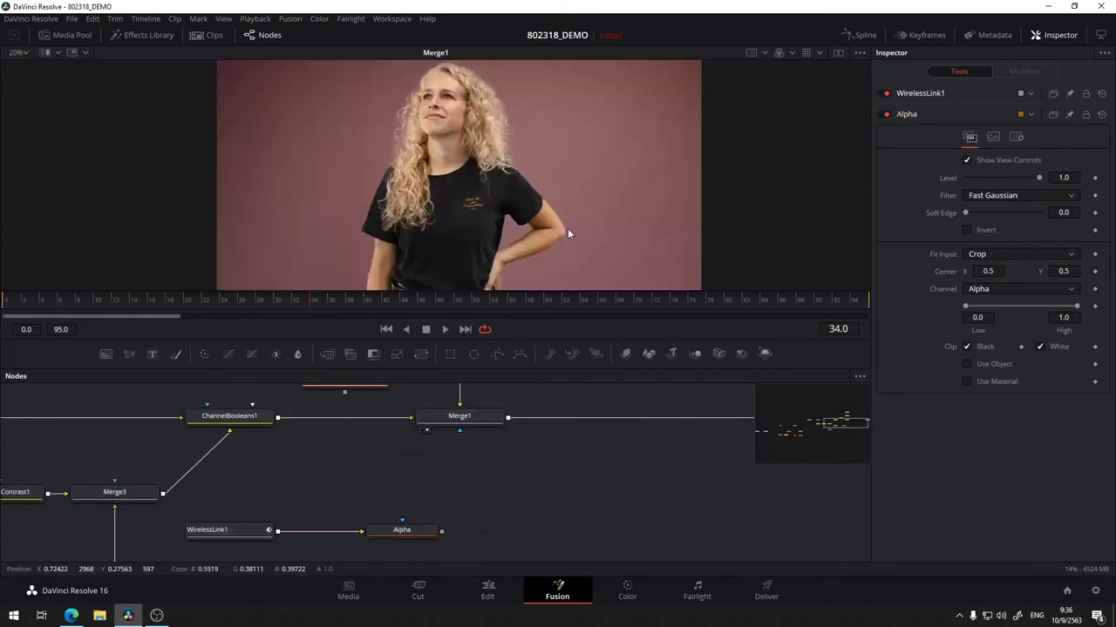
click(466, 422)
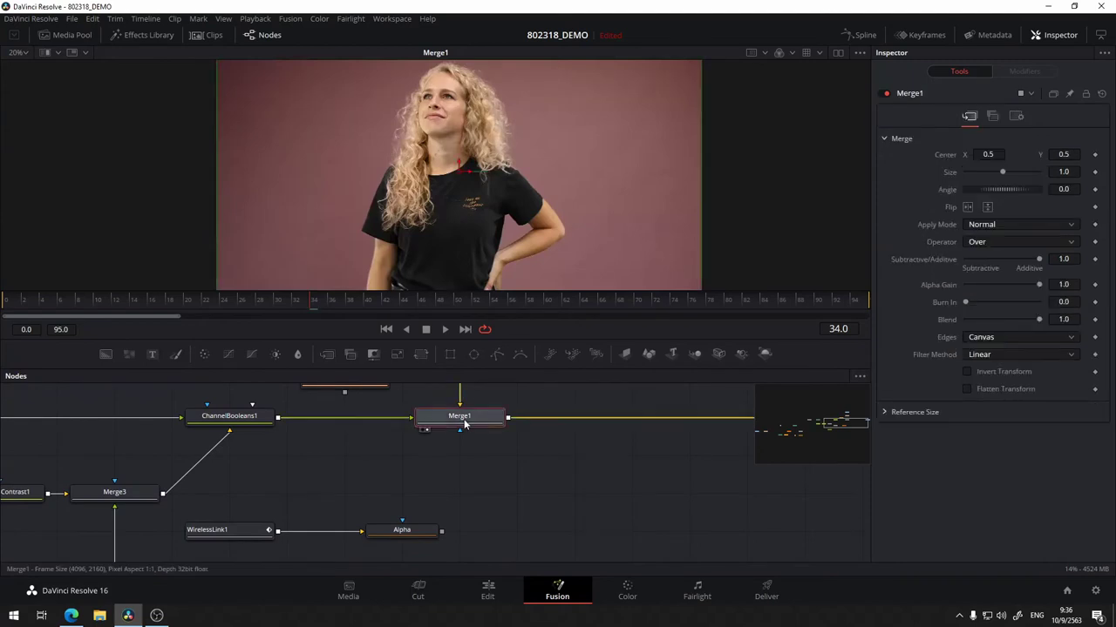
key(ctrl+t)
key(ctrl+t)
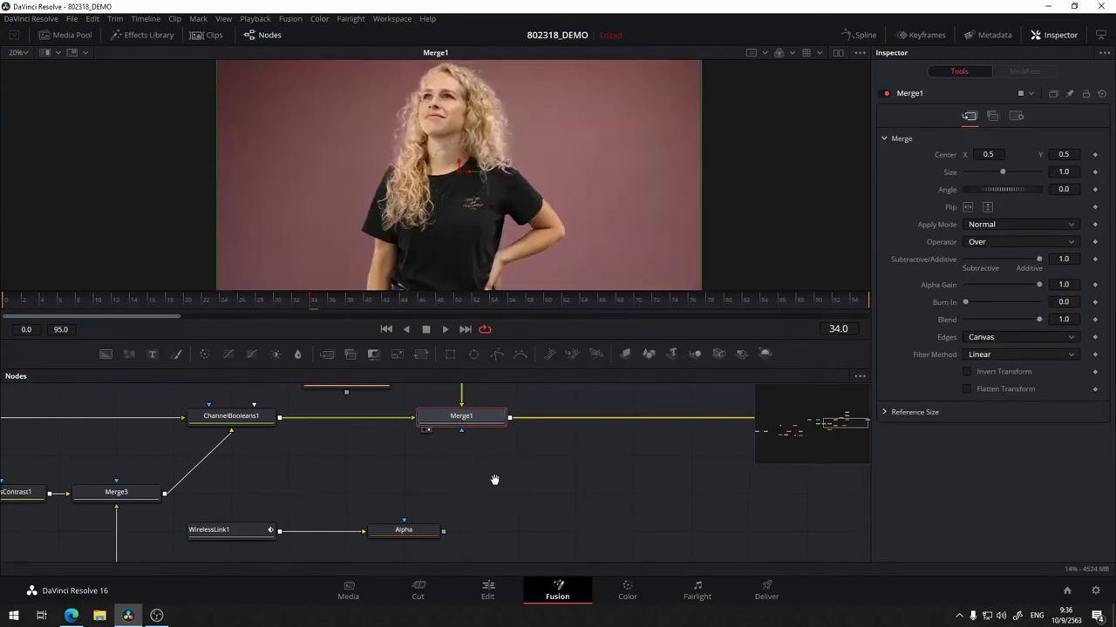
drag(495, 480, 536, 476)
- Connect the Alpha node to Merge1's blue effect-mask input
click(448, 526)
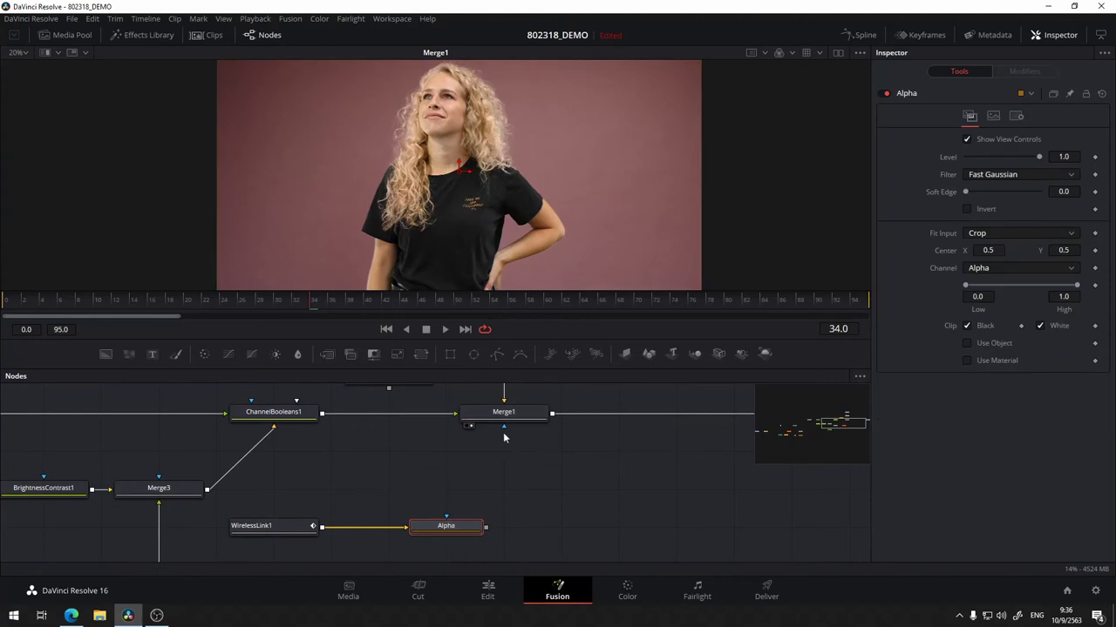
drag(502, 426, 536, 469)
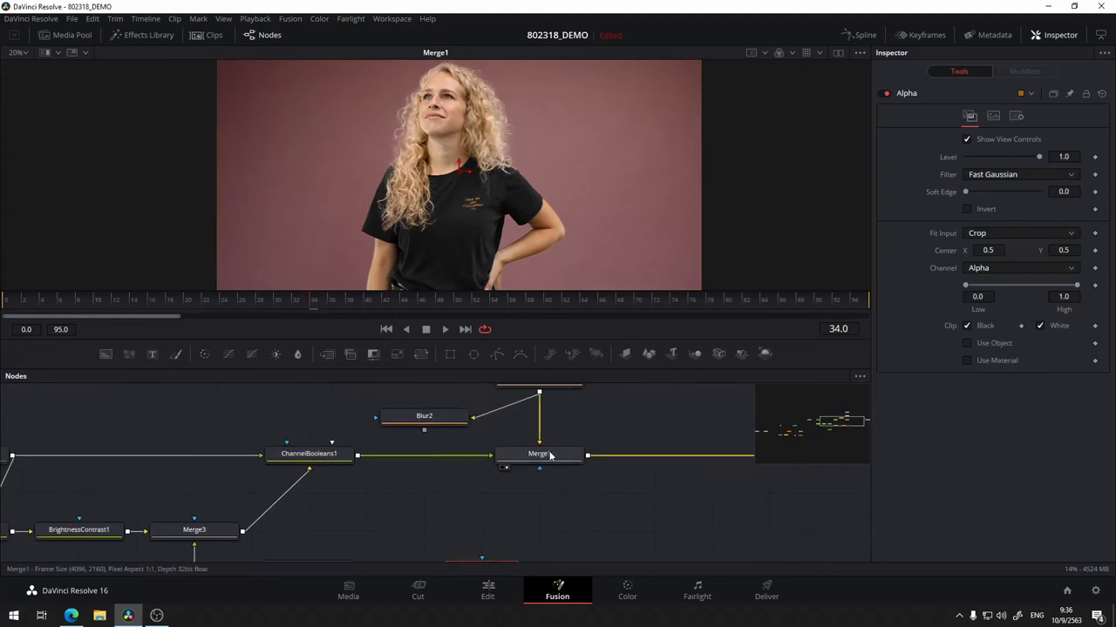
drag(574, 501, 600, 433)
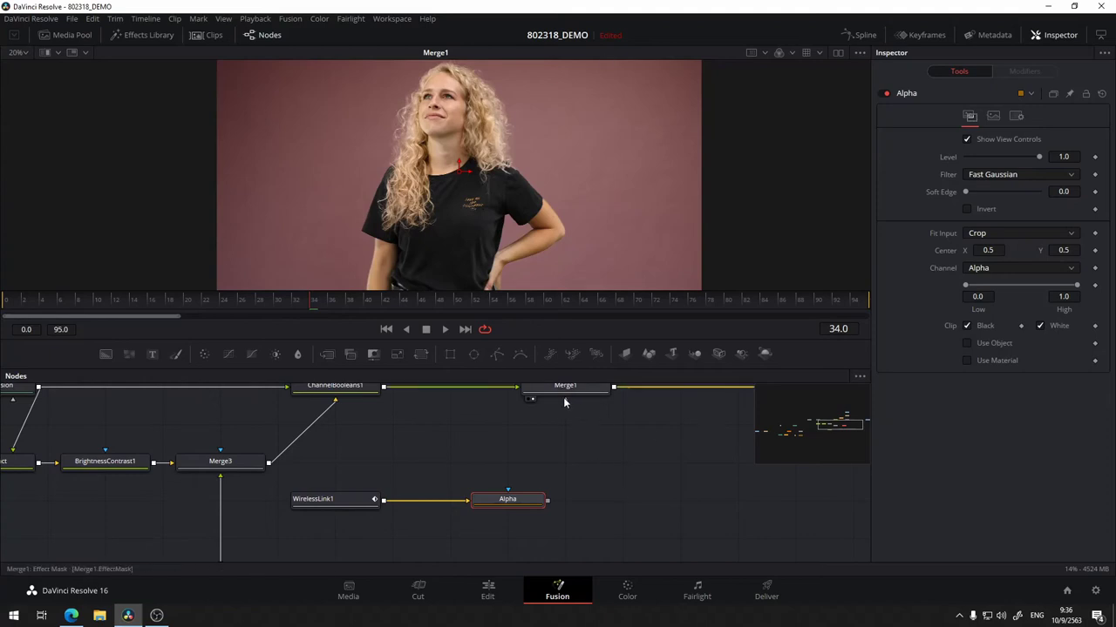
mouse_move(564, 401)
mouse_down()
mouse_move(479, 439)
mouse_move(598, 440)
mouse_up()
mouse_move(566, 399)
mouse_down()
mouse_move(614, 446)
mouse_move(548, 504)
mouse_up()
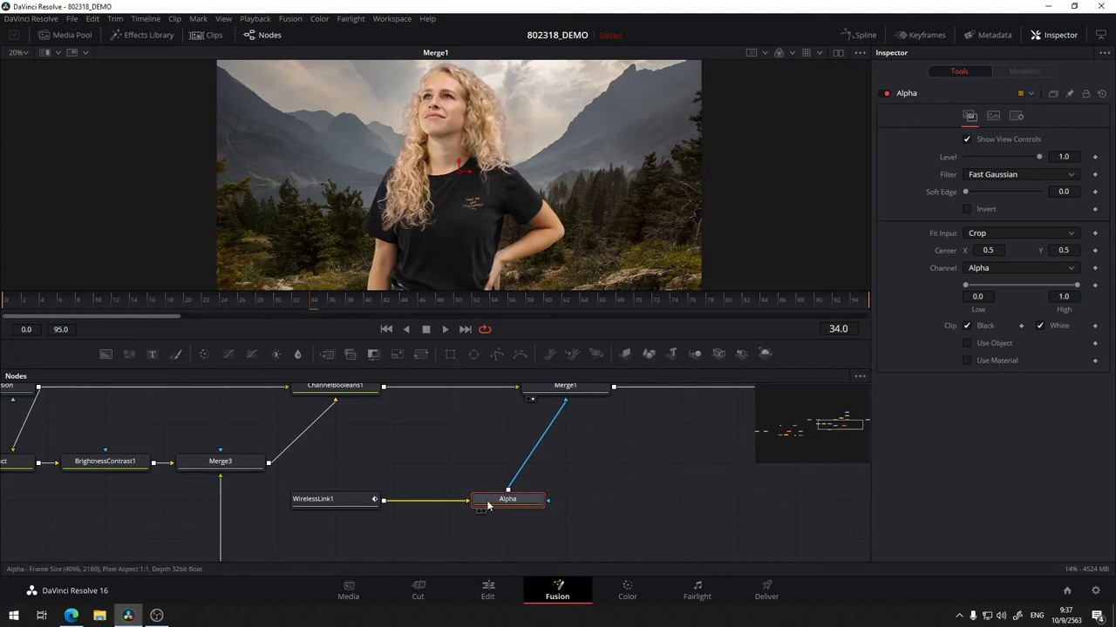
drag(488, 505, 514, 193)
- Check the Merge1 mountain composite and ChannelBooleans1 output in the viewer
scroll(598, 446, up, 1)
drag(549, 426, 567, 158)
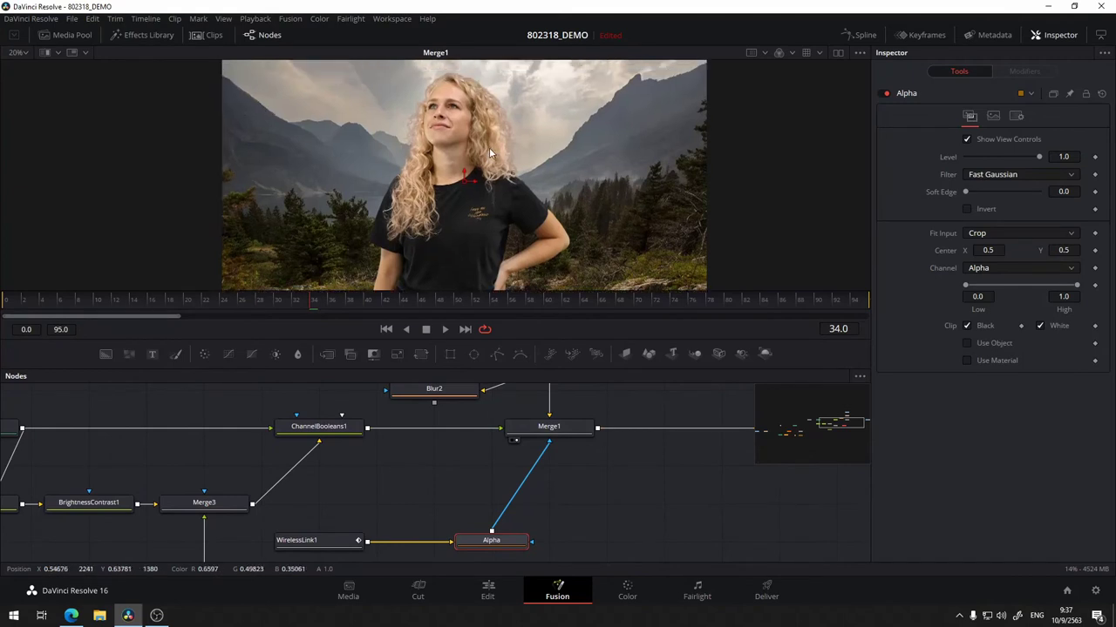
drag(628, 261, 640, 289)
drag(383, 461, 472, 538)
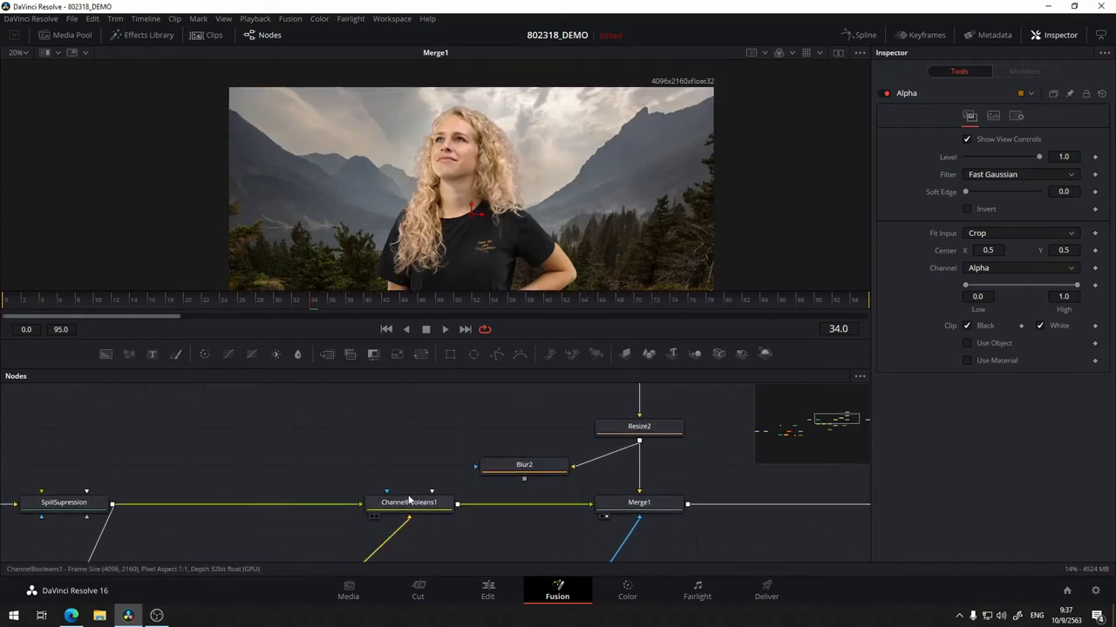
drag(411, 502, 510, 192)
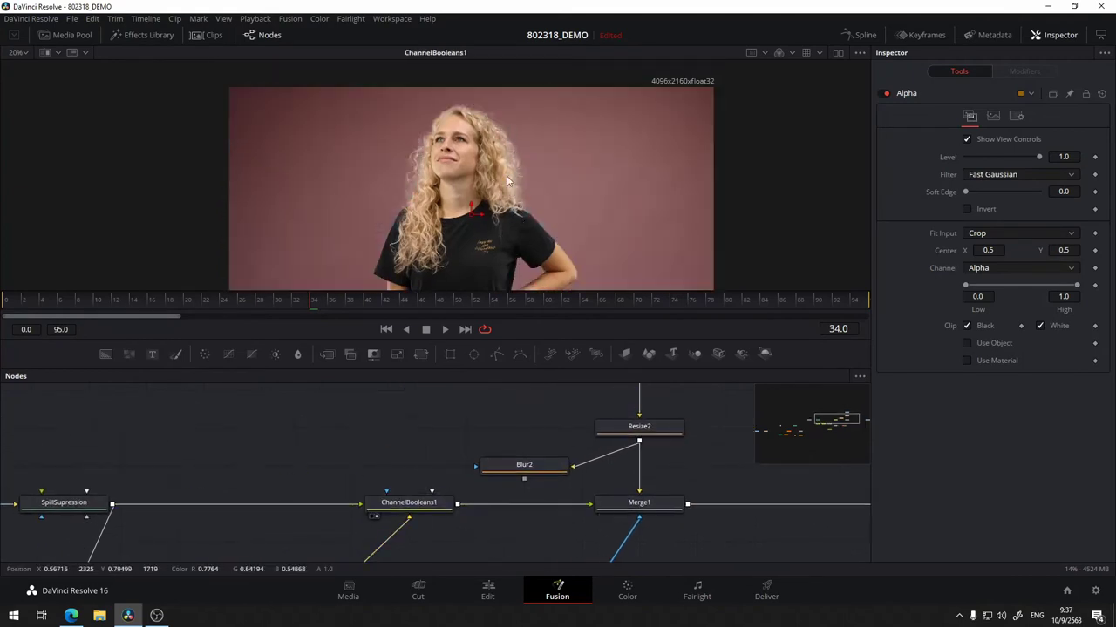
mouse_move(717, 455)
mouse_down()
mouse_move(654, 434)
mouse_move(665, 410)
mouse_up()
drag(570, 451, 555, 155)
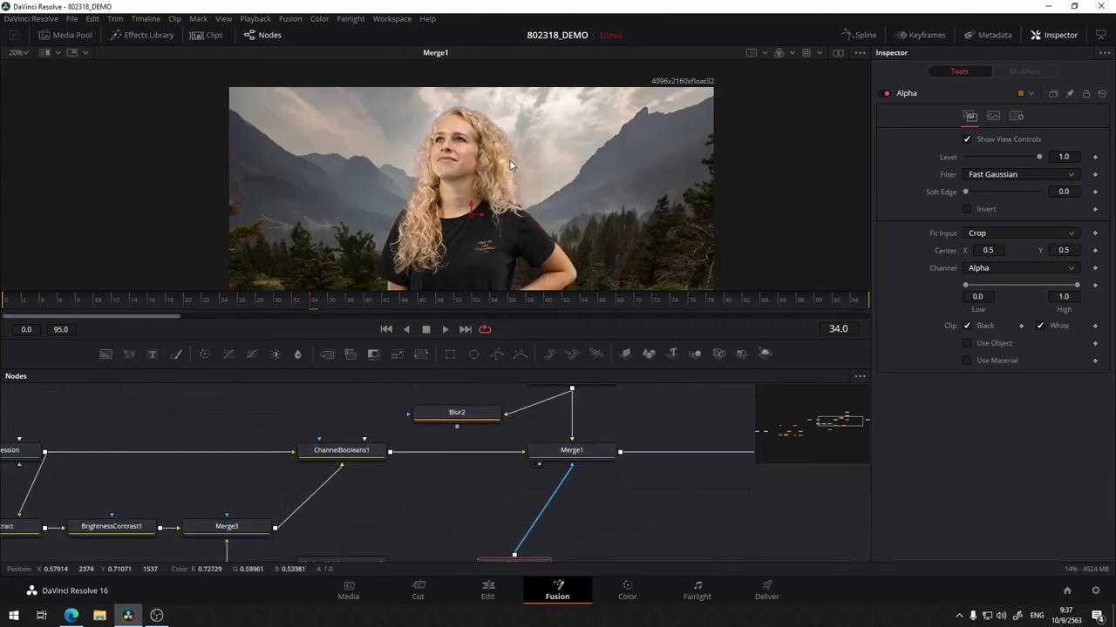
- Pan the graph over Background1, WirelessLink1, Alpha, MediaIn2 and Resize2
drag(382, 494, 411, 405)
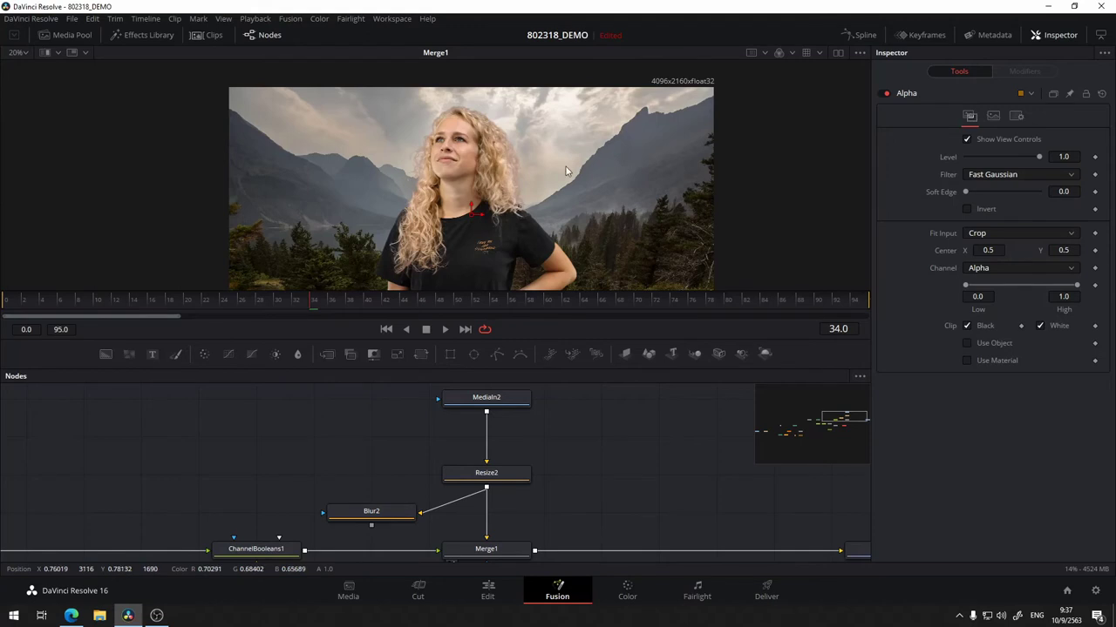
drag(577, 510, 664, 453)
mouse_move(696, 413)
mouse_down()
mouse_move(534, 441)
mouse_move(590, 232)
mouse_up()
drag(593, 484, 641, 349)
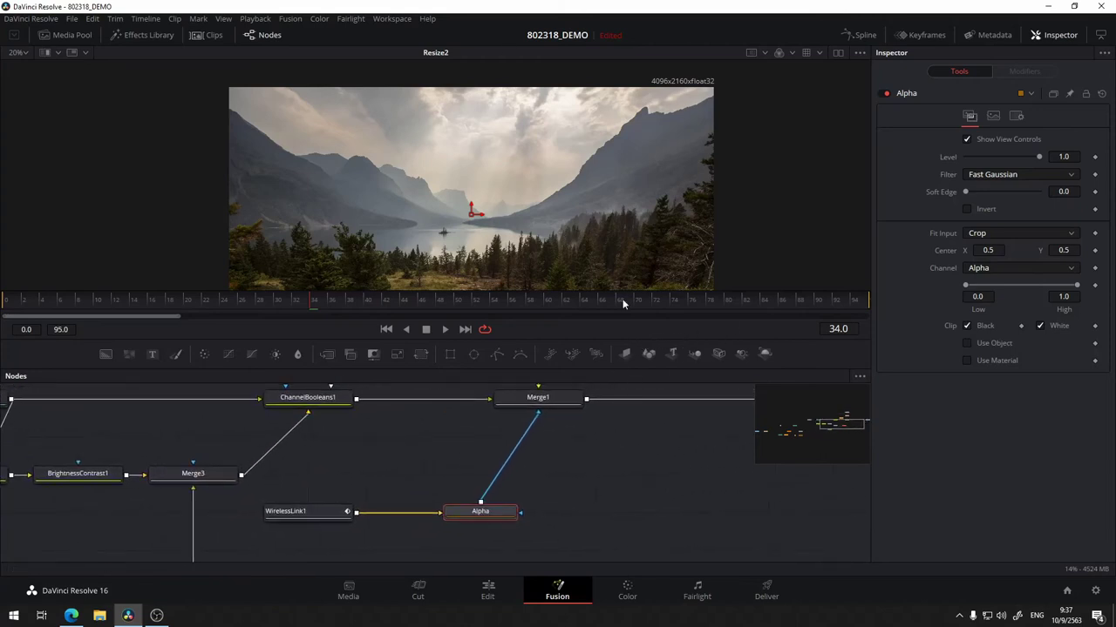
- Add a Wireless Link node via 'wire' search, set Resize2 as its input, and view it
drag(608, 445, 562, 457)
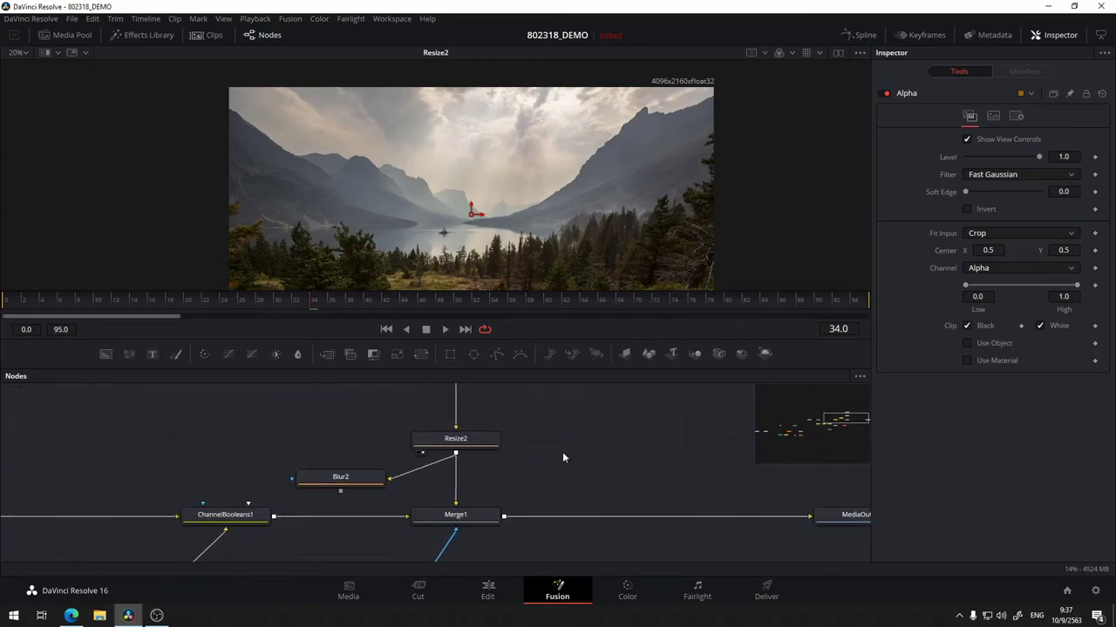
key(shift+space)
text(wire)
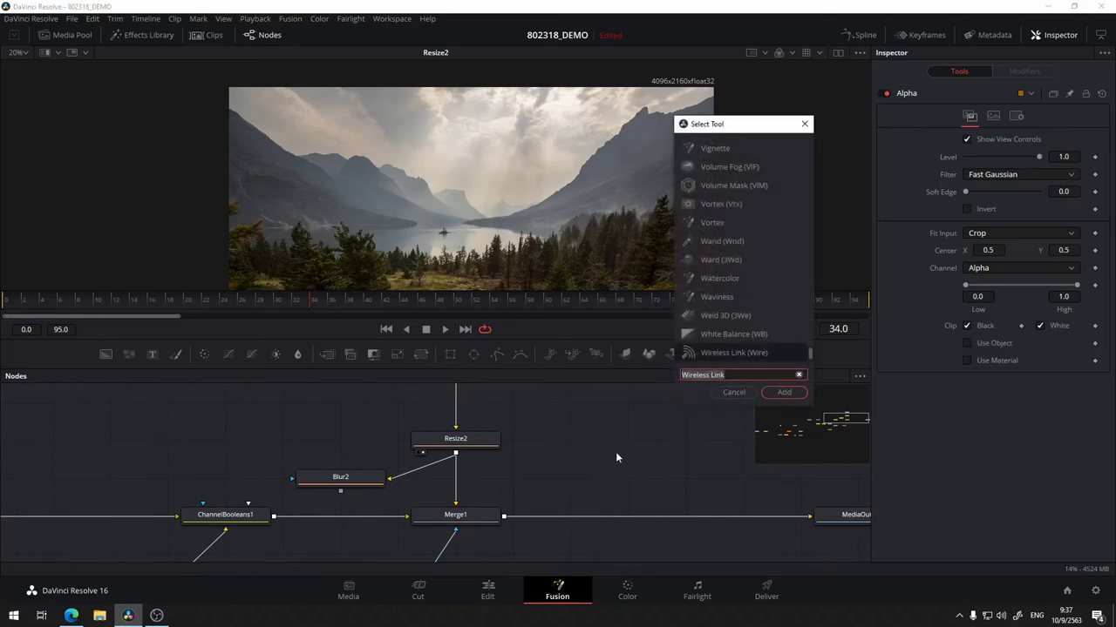
click(780, 393)
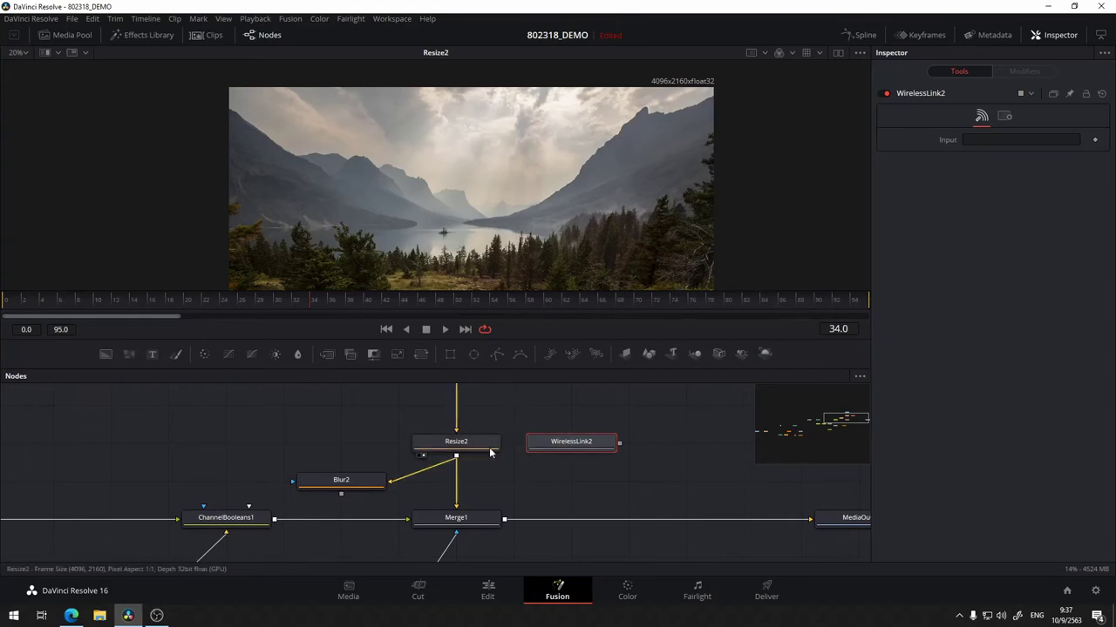
drag(977, 142, 982, 140)
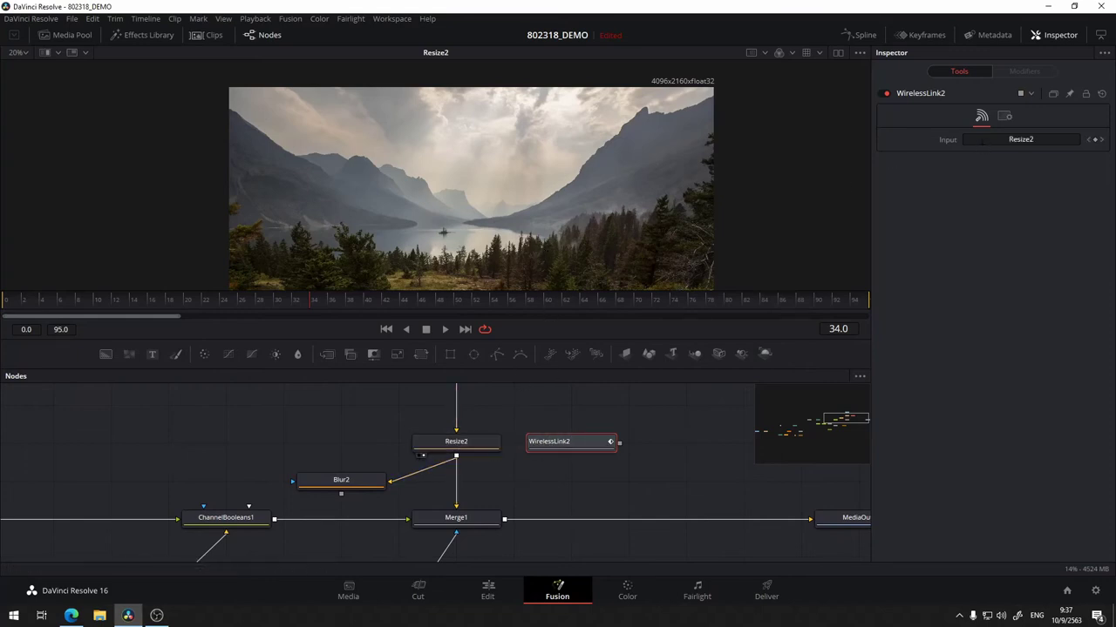
key(1)
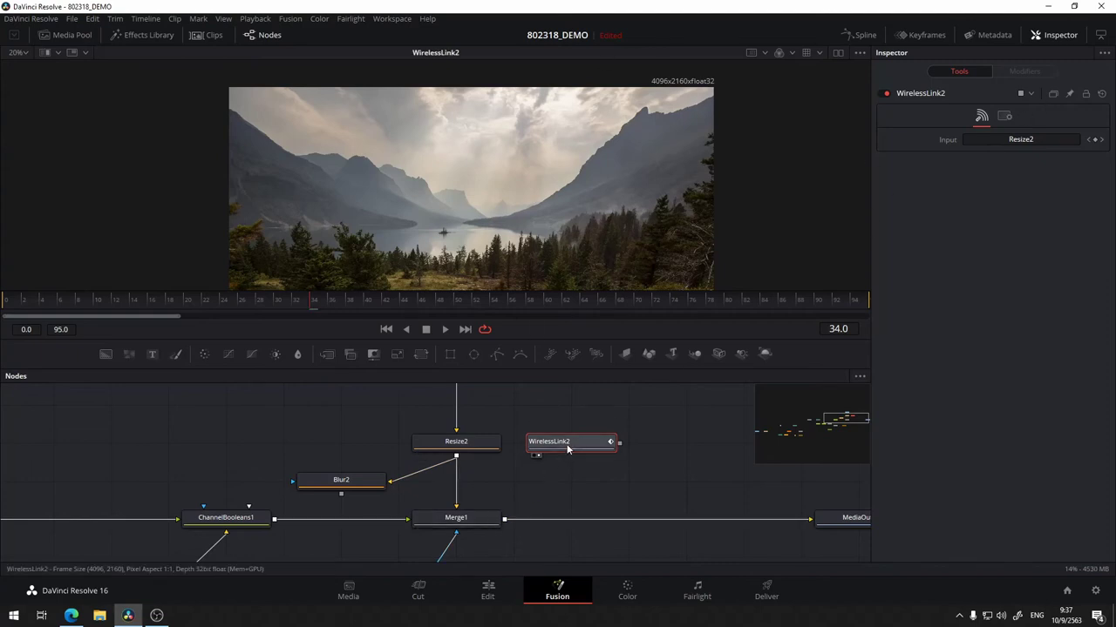
- Rename the new wireless link node to 'BG'
key(F2)
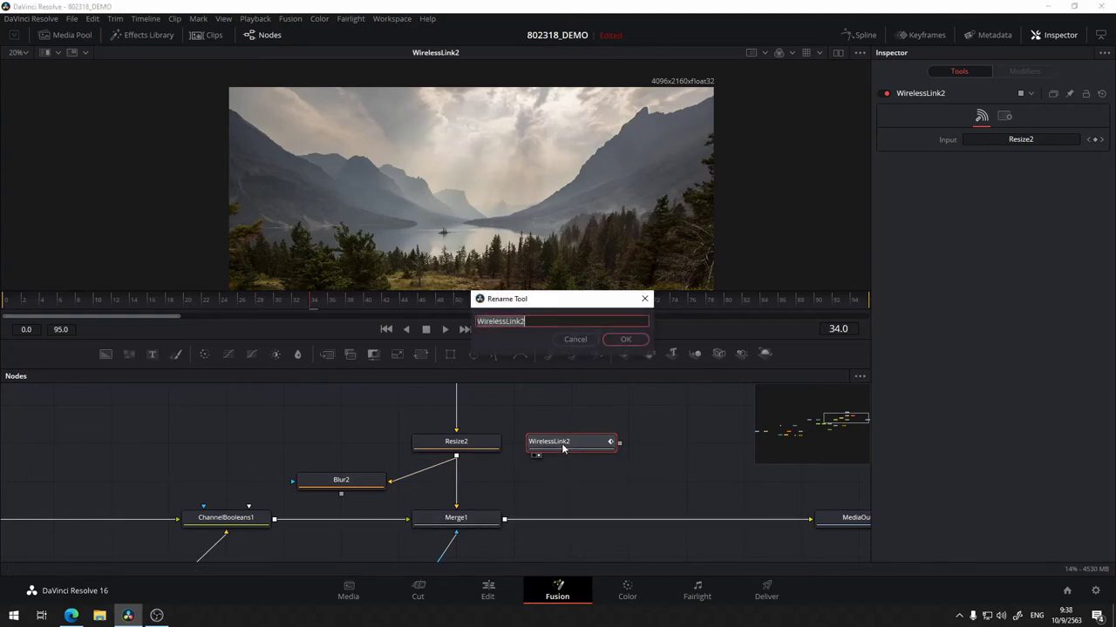
text(BG)
click(630, 338)
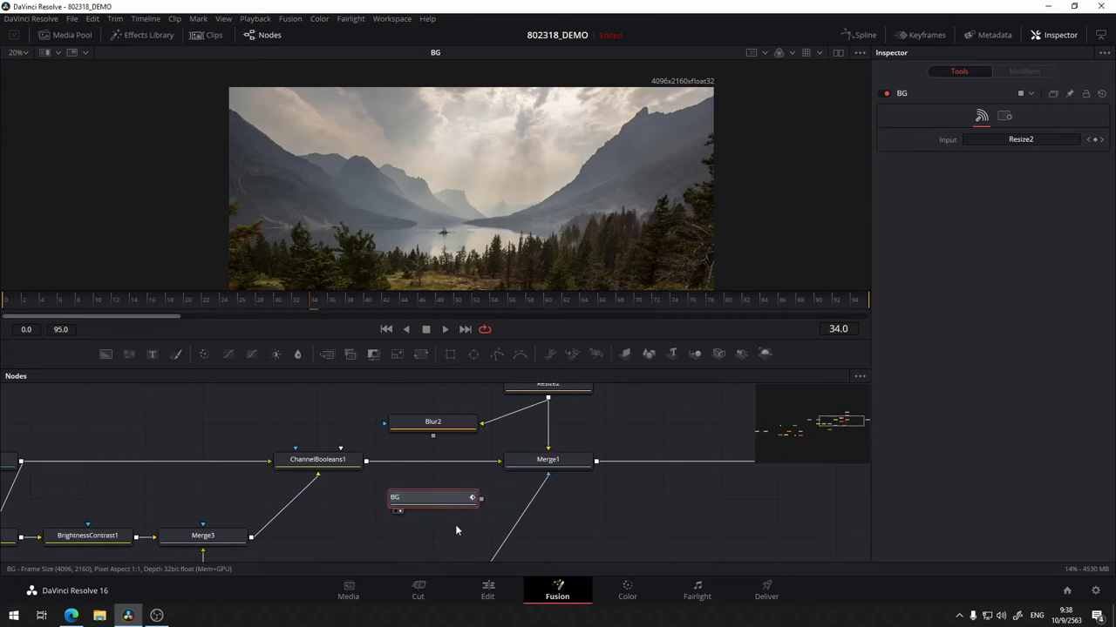
- Position BG below Merge3, moving Background1 out of the way to the left
drag(677, 389, 448, 540)
mouse_move(463, 435)
mouse_down()
mouse_move(458, 477)
mouse_move(714, 422)
mouse_up()
drag(541, 413, 428, 524)
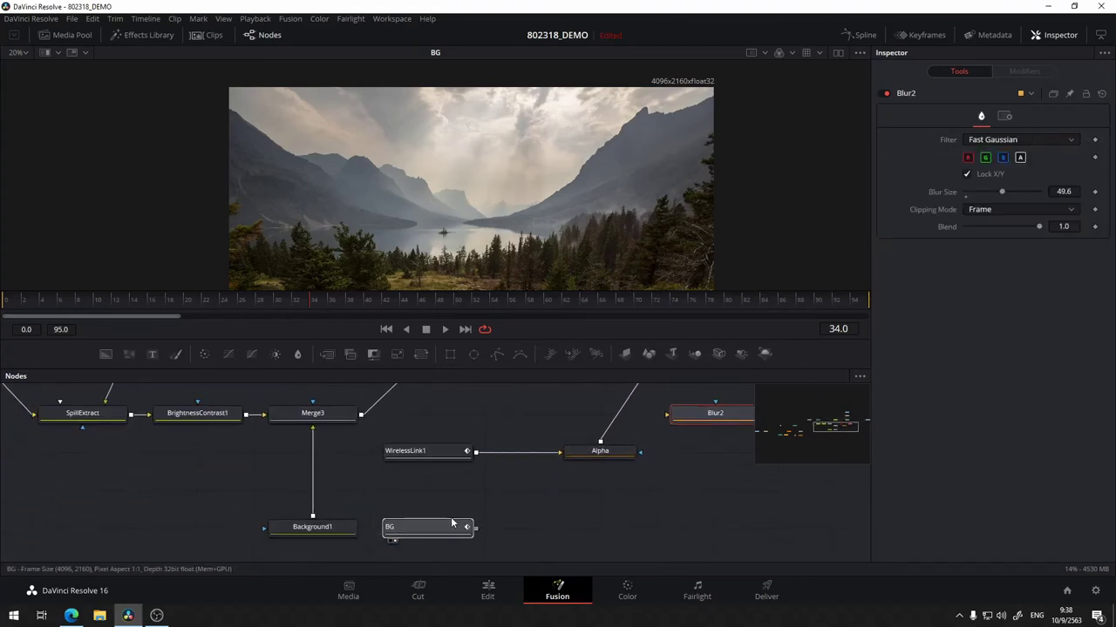
drag(309, 517, 79, 551)
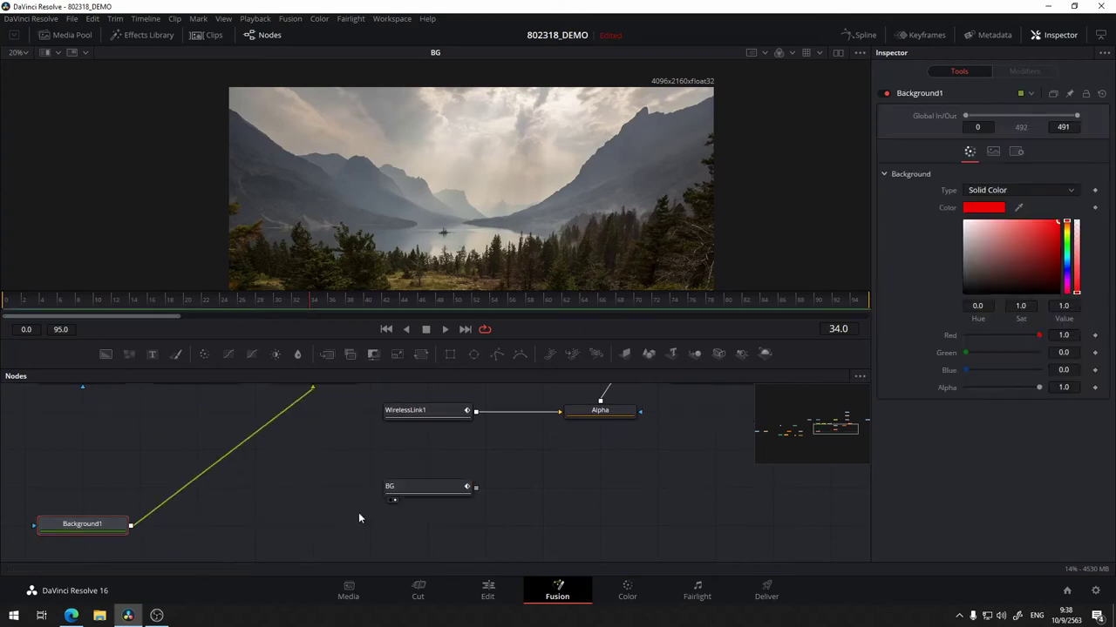
drag(427, 485, 294, 519)
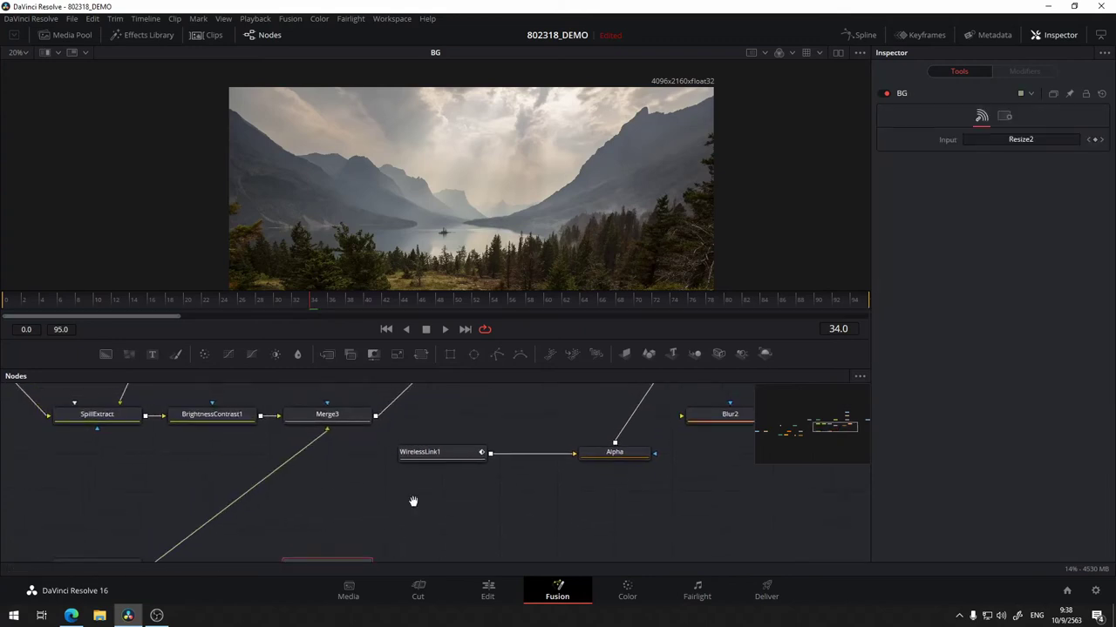
mouse_move(413, 502)
mouse_down()
mouse_move(451, 519)
mouse_move(381, 399)
mouse_up()
- Connect BG into Merge3's background input, replacing Background1
click(433, 541)
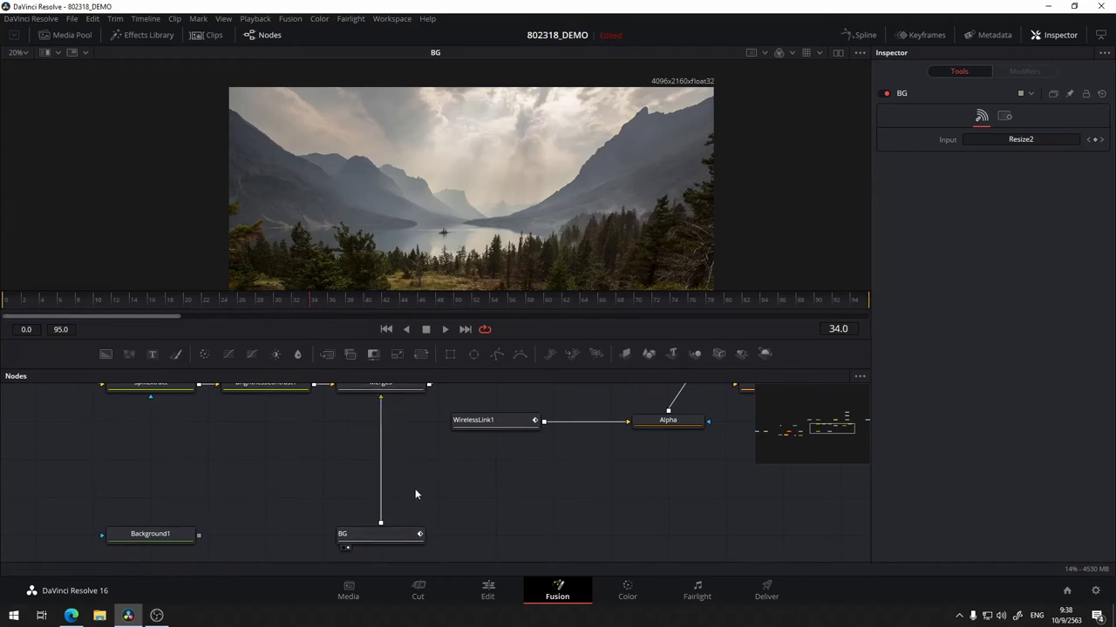
click(391, 537)
scroll(388, 532, down, 1)
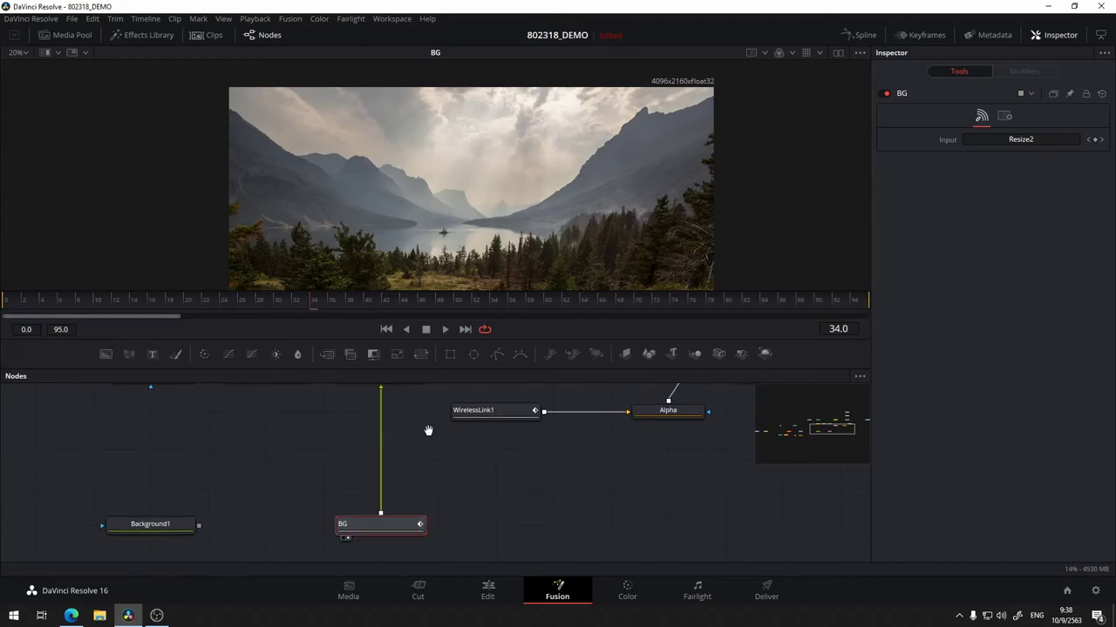
scroll(428, 427, up, 5)
- View Merge3, ChannelBooleans1, the final Merge1 composite, then Merge3 again
click(386, 459)
key(1)
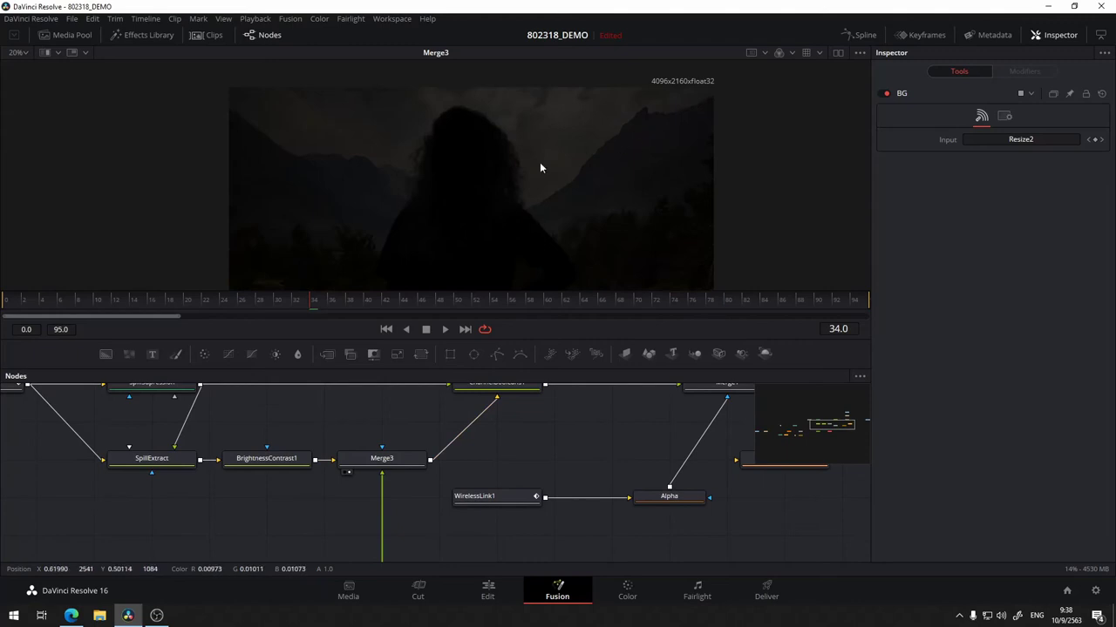
drag(568, 420, 466, 458)
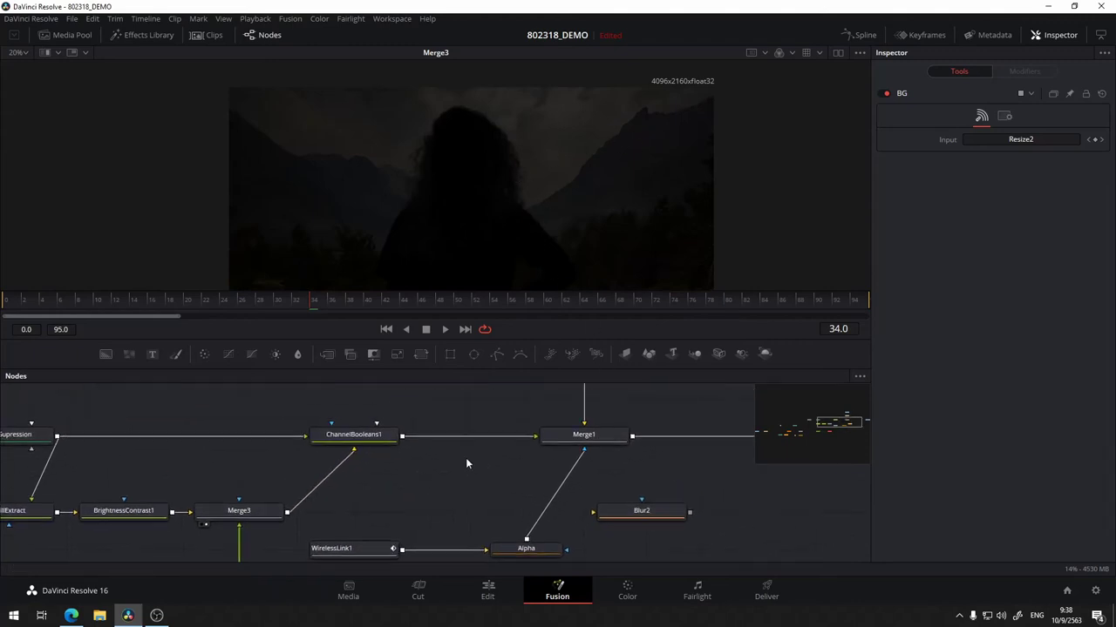
key(1)
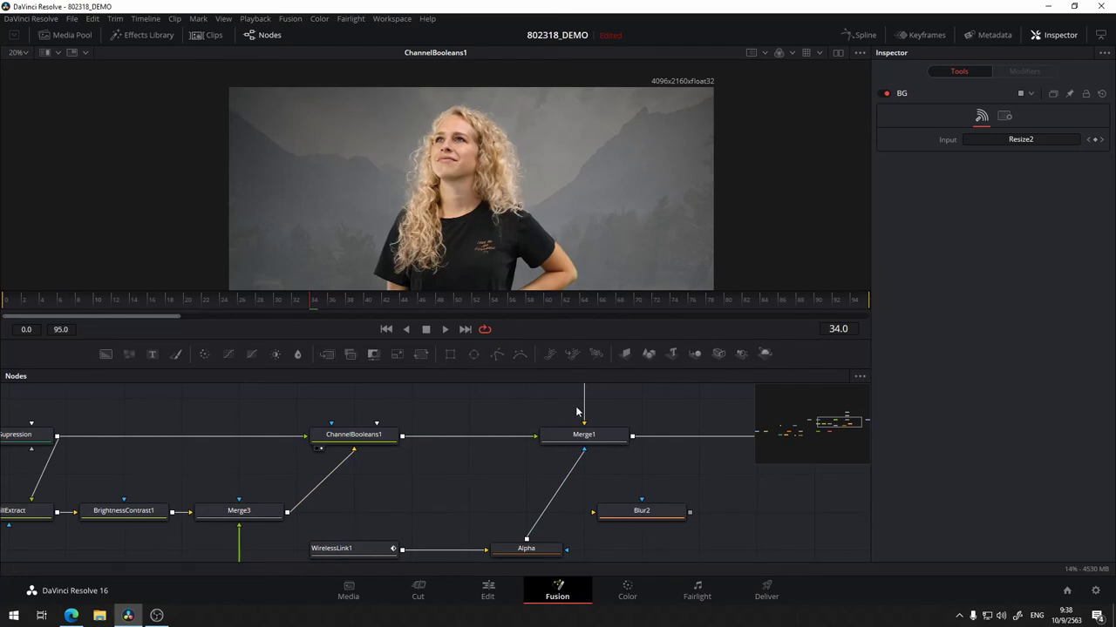
click(592, 434)
key(1)
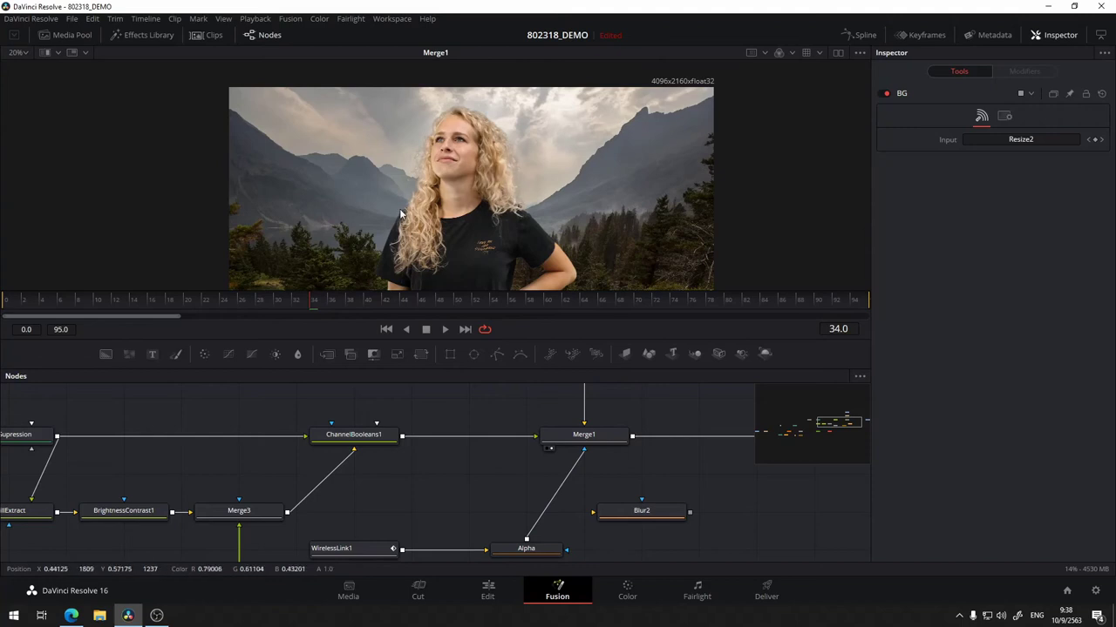
drag(436, 500, 504, 453)
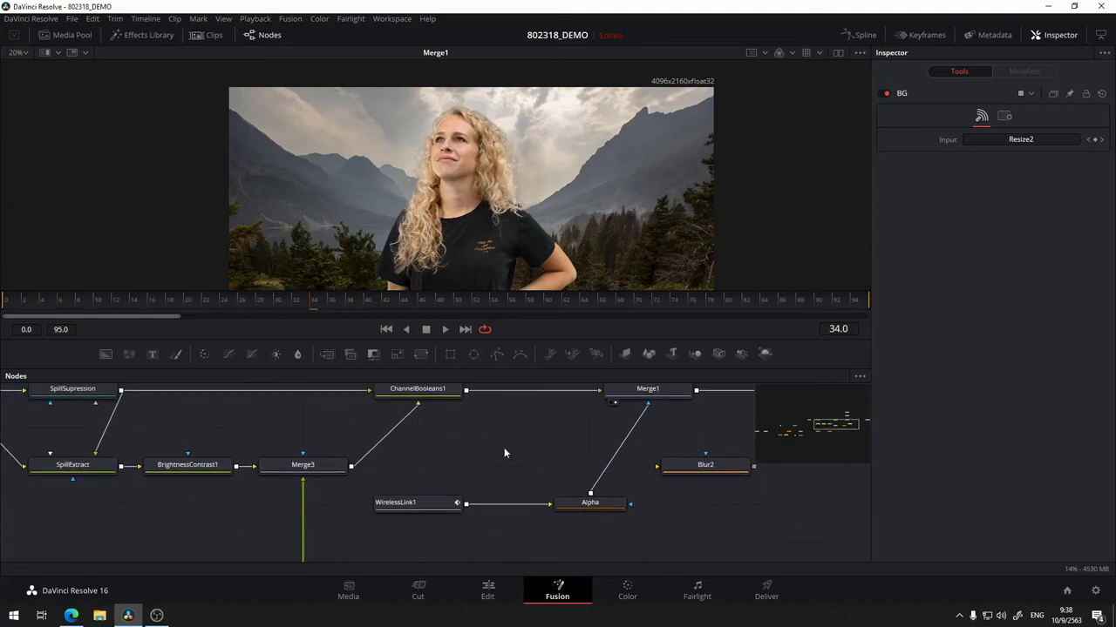
click(318, 465)
key(1)
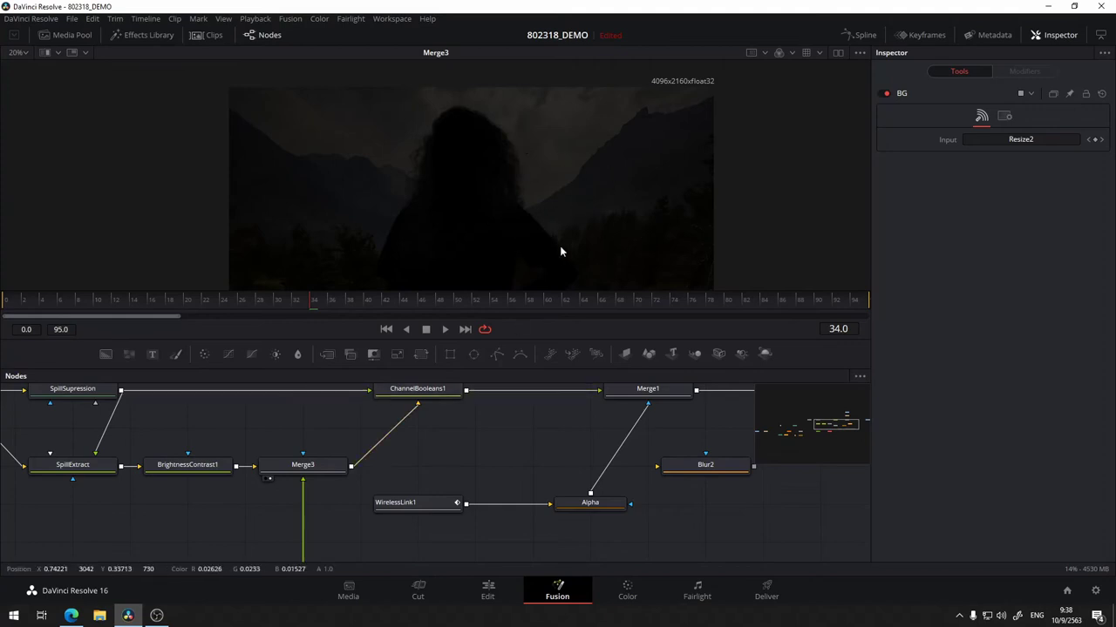
- Move Blur2 below BrightnessContrast1, preview BG and Merge3, then splice Blur2 into the BG→Merge3 link
scroll(510, 419, down, 3)
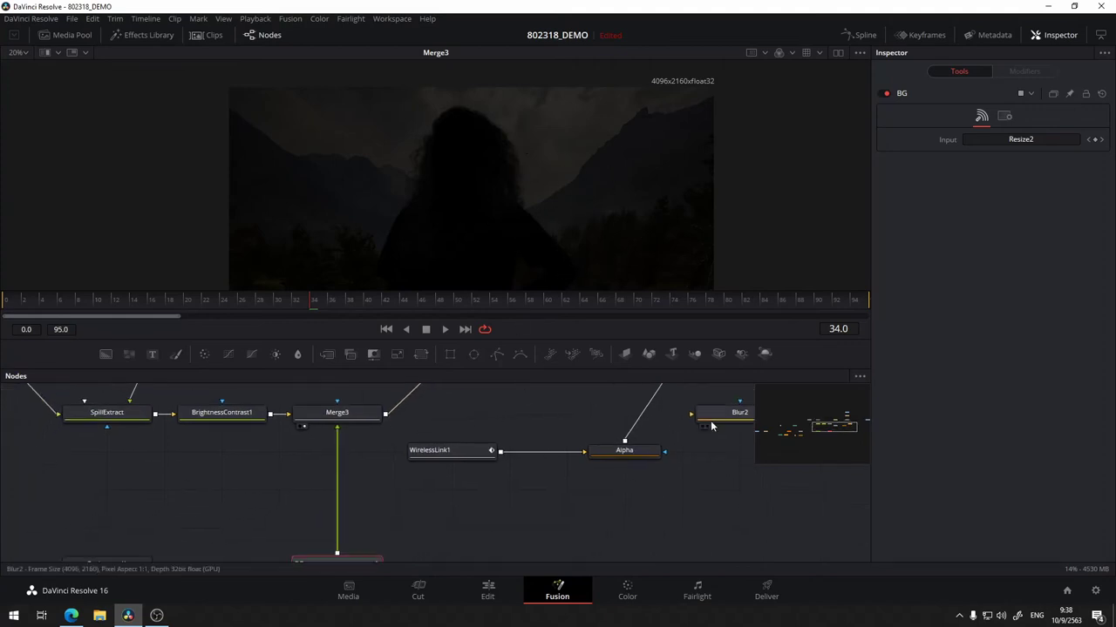
drag(710, 426, 190, 501)
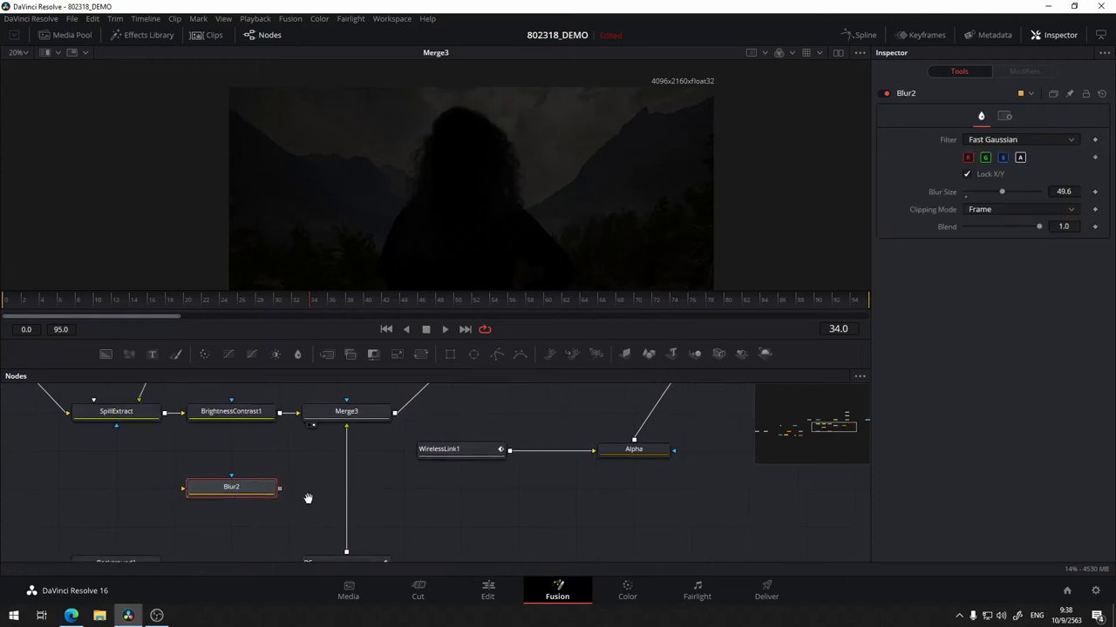
drag(308, 499, 360, 463)
drag(391, 526, 448, 241)
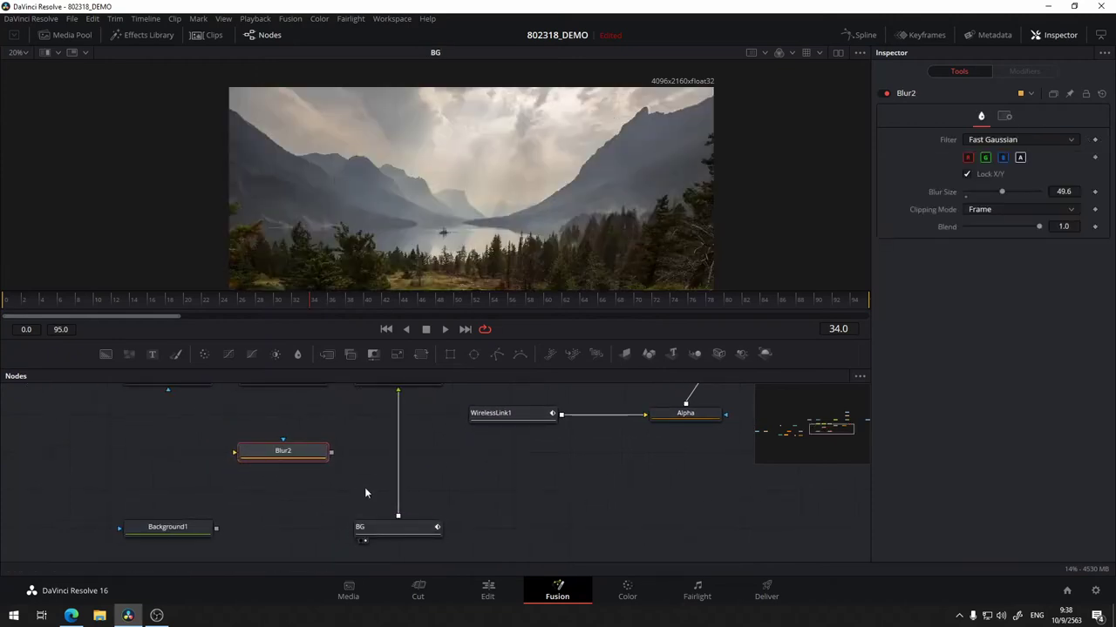
scroll(384, 496, up, 5)
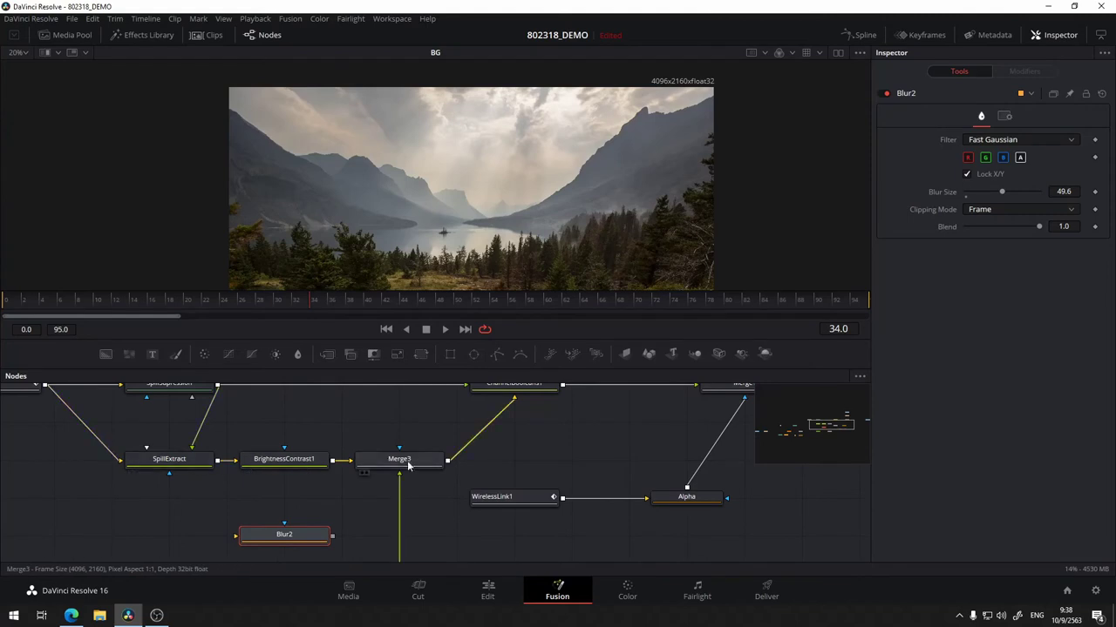
drag(408, 467, 466, 272)
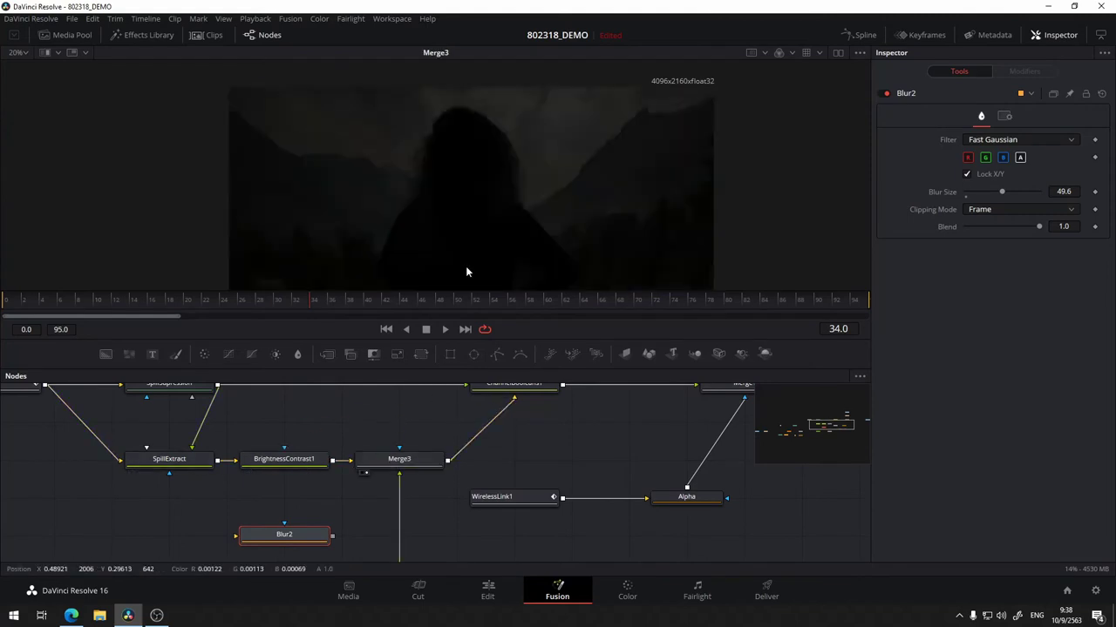
scroll(386, 492, down, 2)
scroll(348, 475, down, 2)
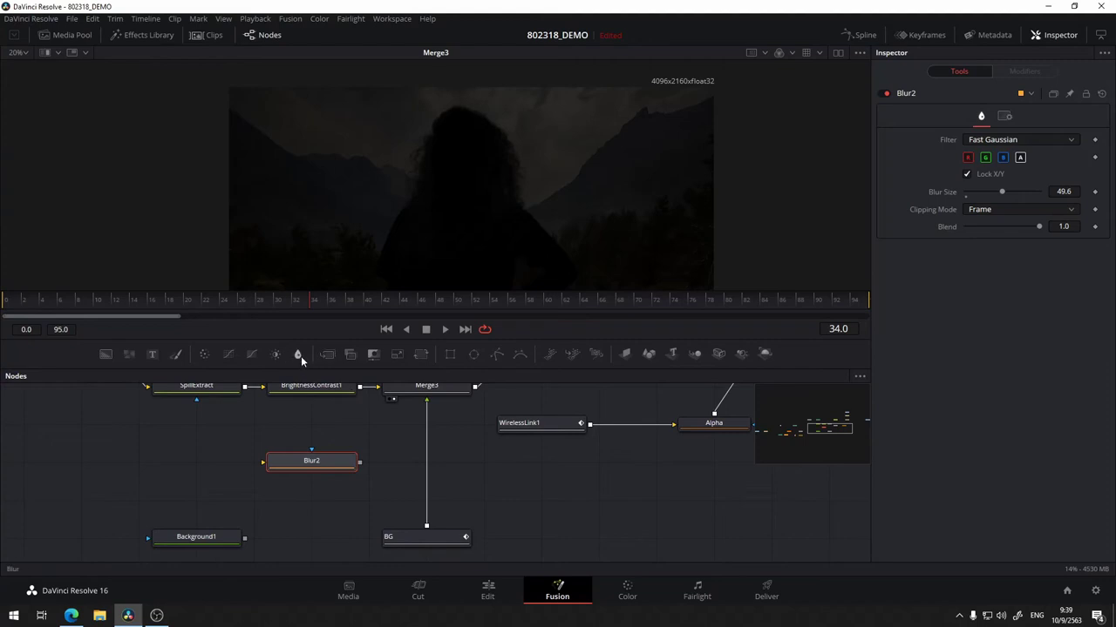
drag(314, 464, 429, 464)
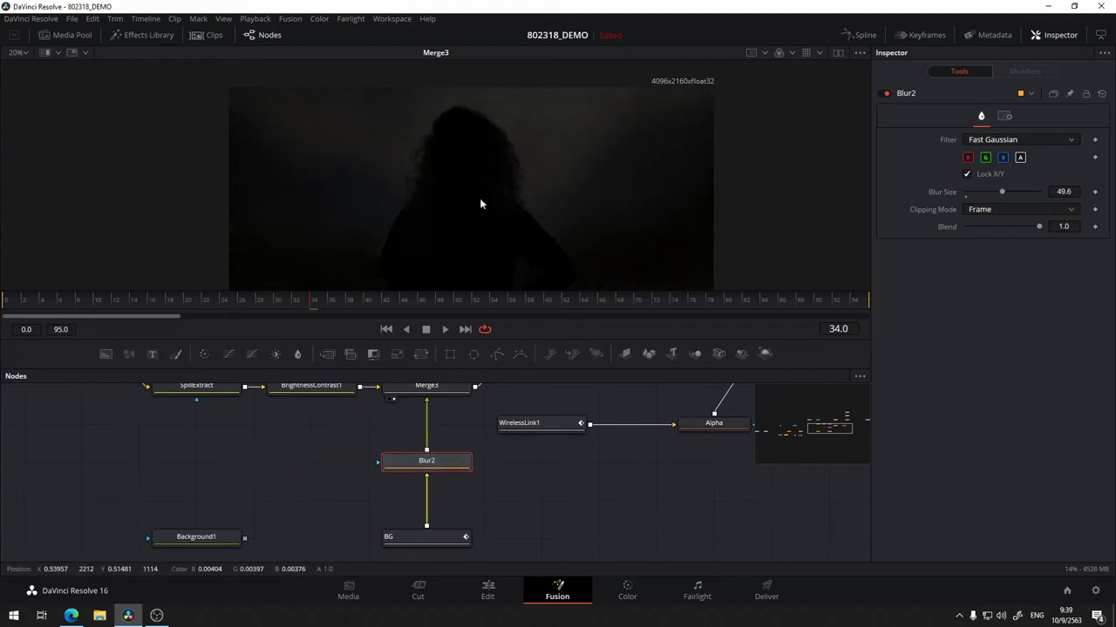
- Compare ChannelBooleans1's output and the final Merge1 composite in the viewer
drag(490, 177, 438, 202)
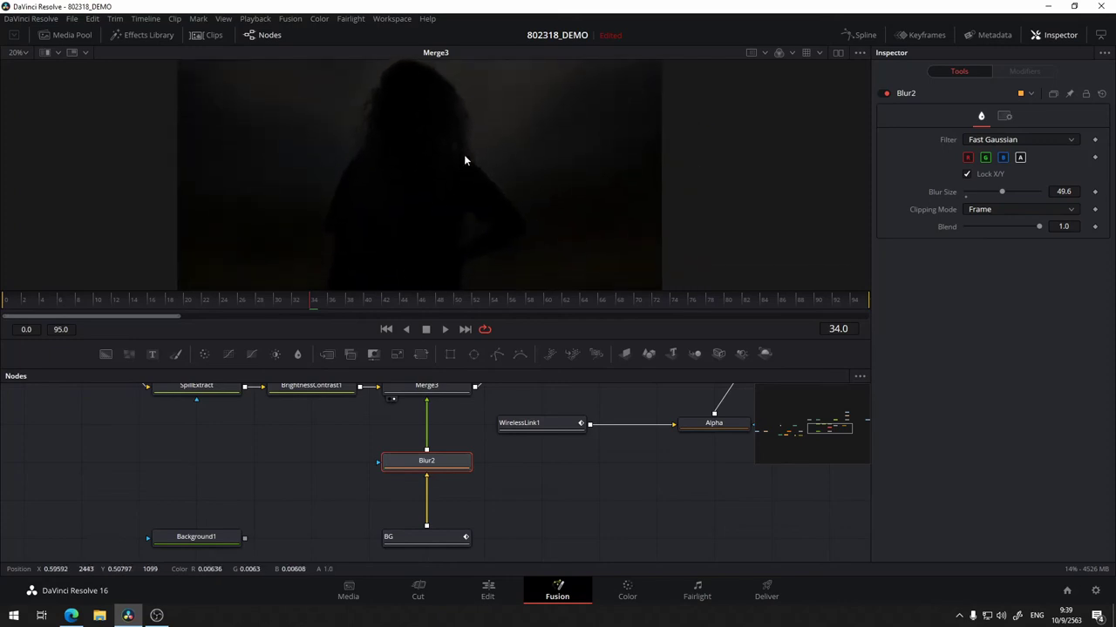
drag(548, 394, 417, 512)
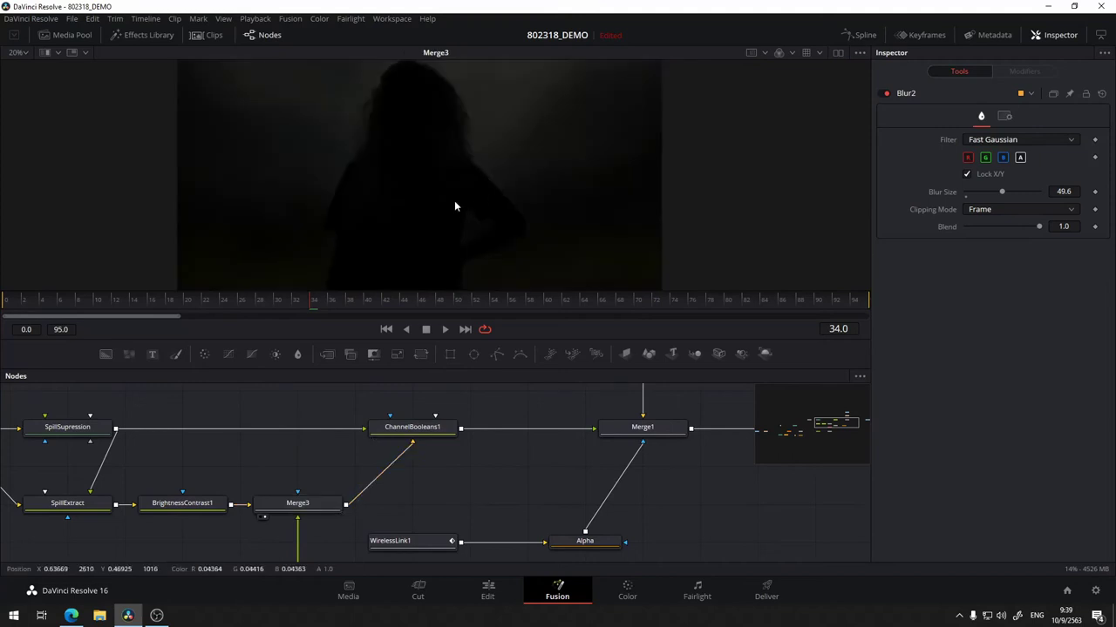
drag(412, 427, 475, 196)
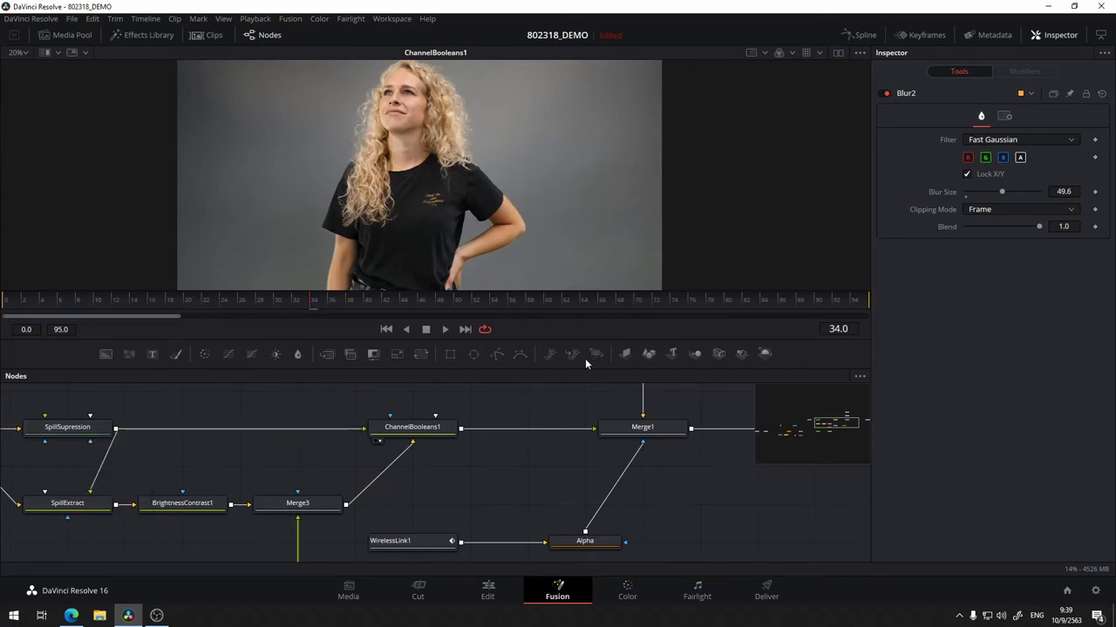
drag(570, 411, 321, 458)
drag(463, 183, 465, 154)
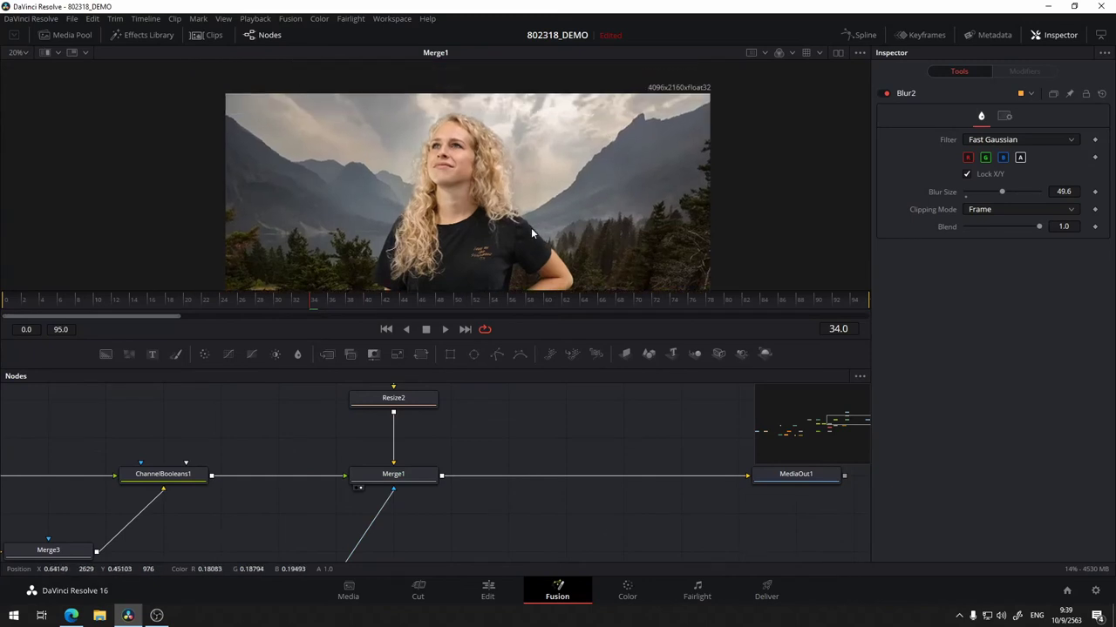
mouse_move(427, 171)
mouse_down()
mouse_move(478, 209)
mouse_move(531, 148)
mouse_up()
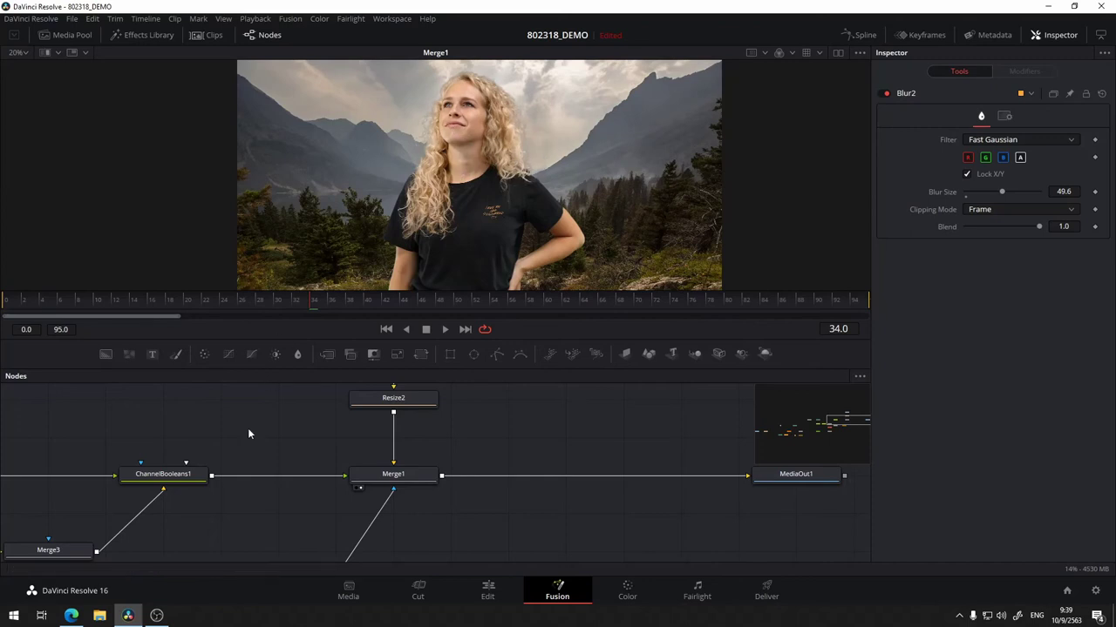
scroll(249, 433, down, 3)
scroll(248, 434, left, 4)
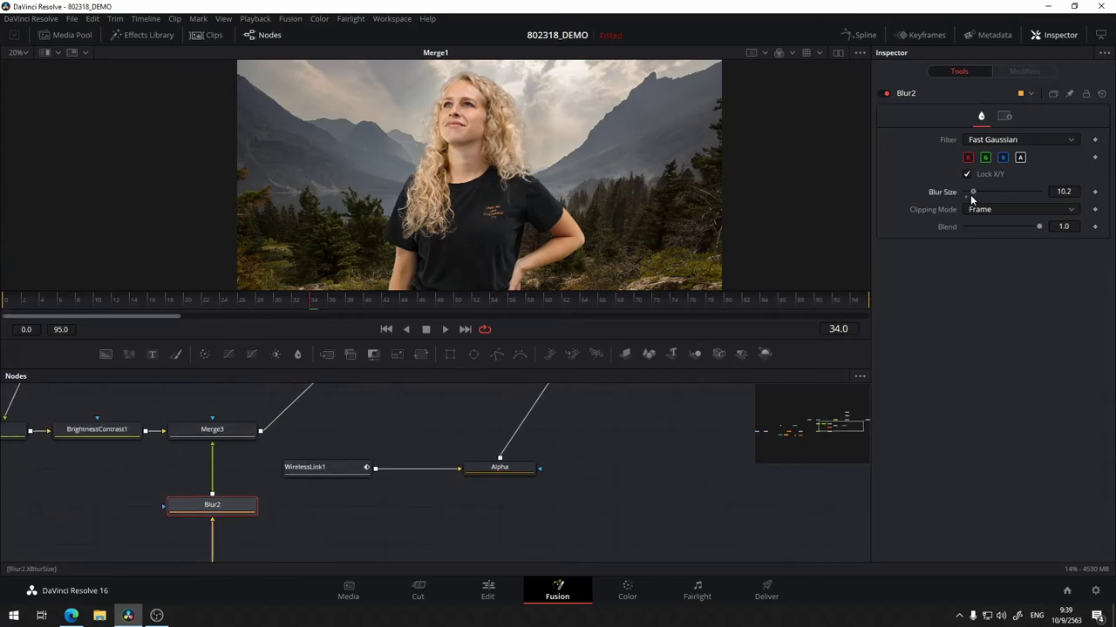
- Adjust Blur2's Blur Size to 30.7, checking Blur2, Merge3 and the Merge1 composite
drag(966, 192, 984, 196)
key(1)
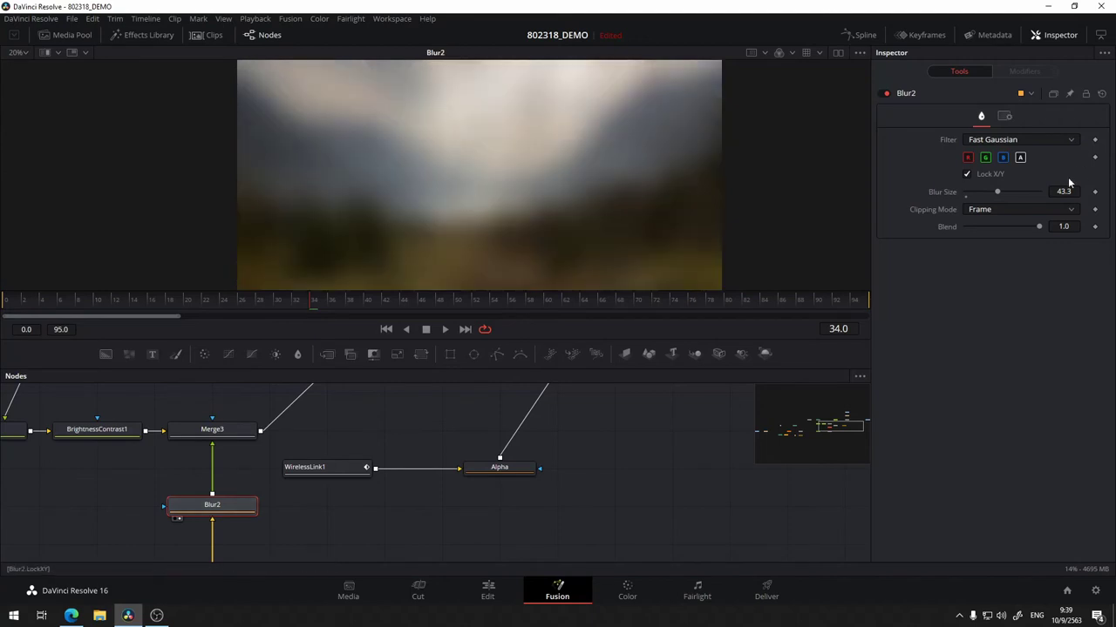
drag(1001, 193, 985, 191)
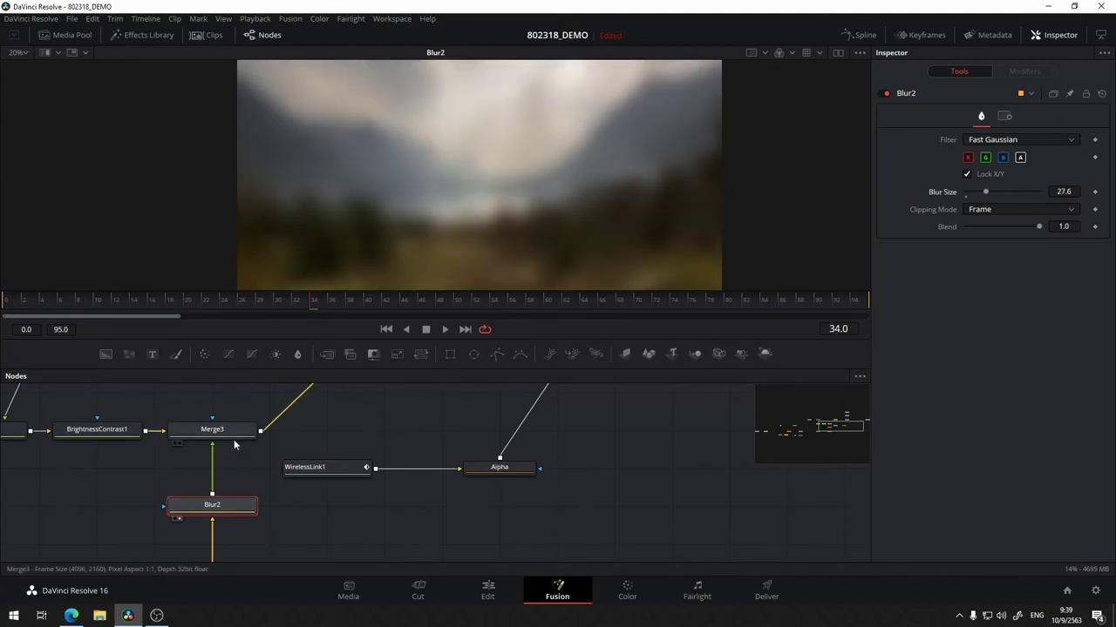
key(1)
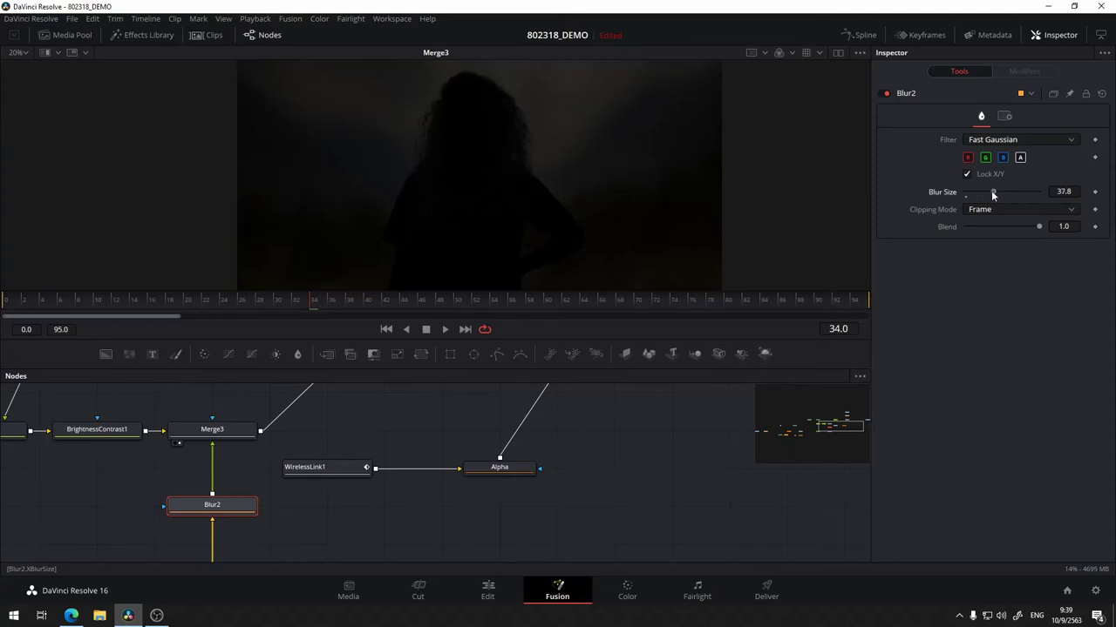
drag(991, 190, 988, 190)
scroll(393, 508, up, 3)
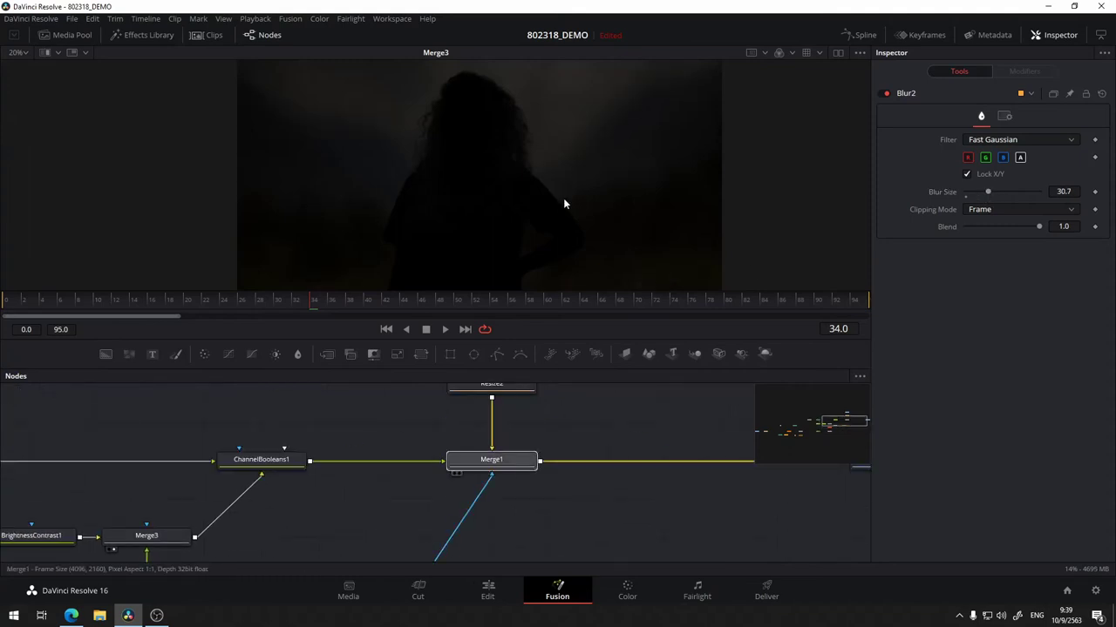
key(1)
scroll(331, 491, down, 5)
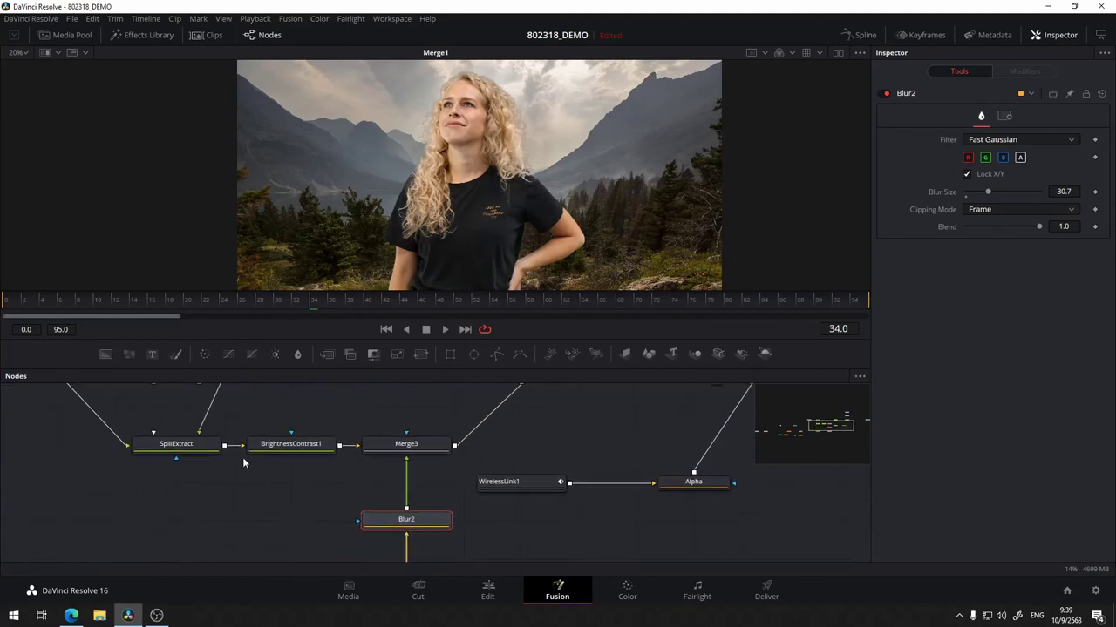
- Raise BrightnessContrast1's Gain to about 2.7, previewing its output, ChannelBooleans1 and Merge1
click(301, 446)
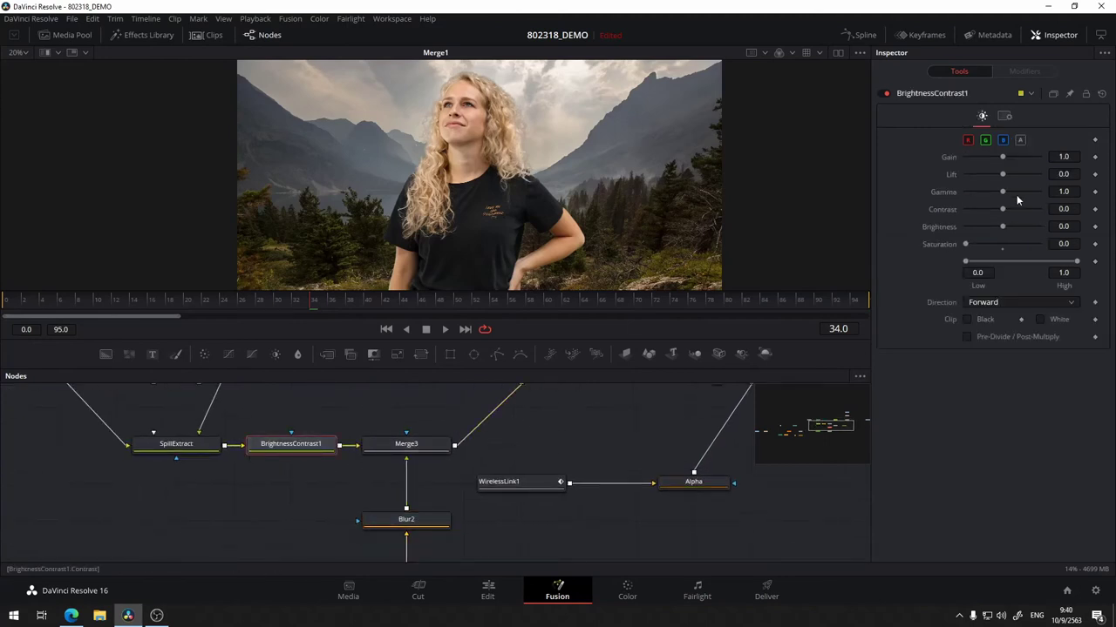
key(1)
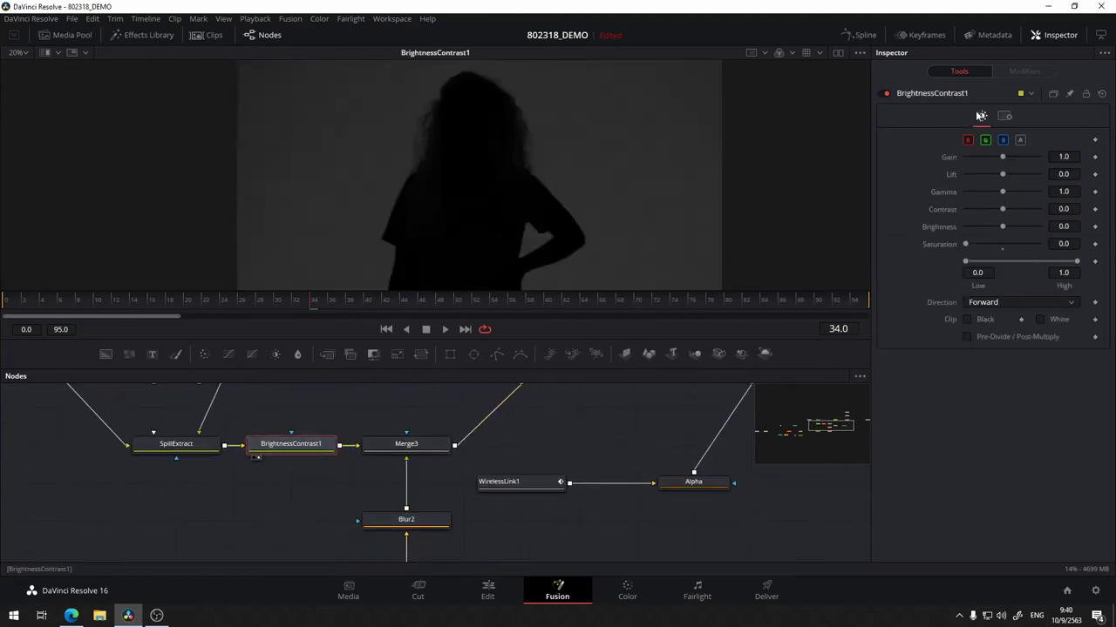
drag(1003, 158, 1021, 158)
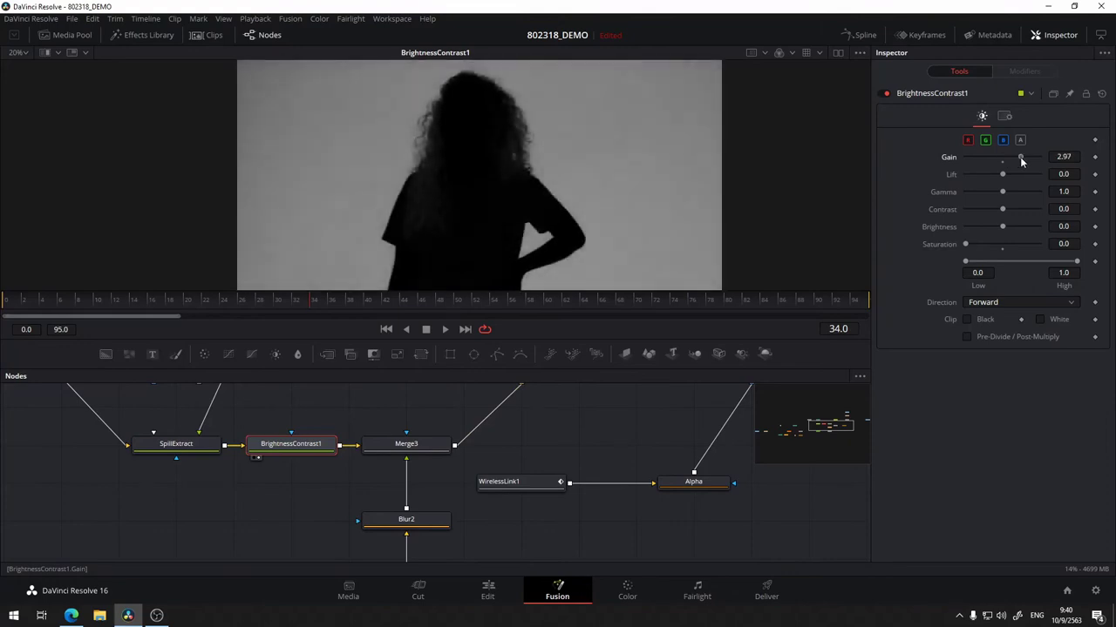
drag(589, 425, 401, 519)
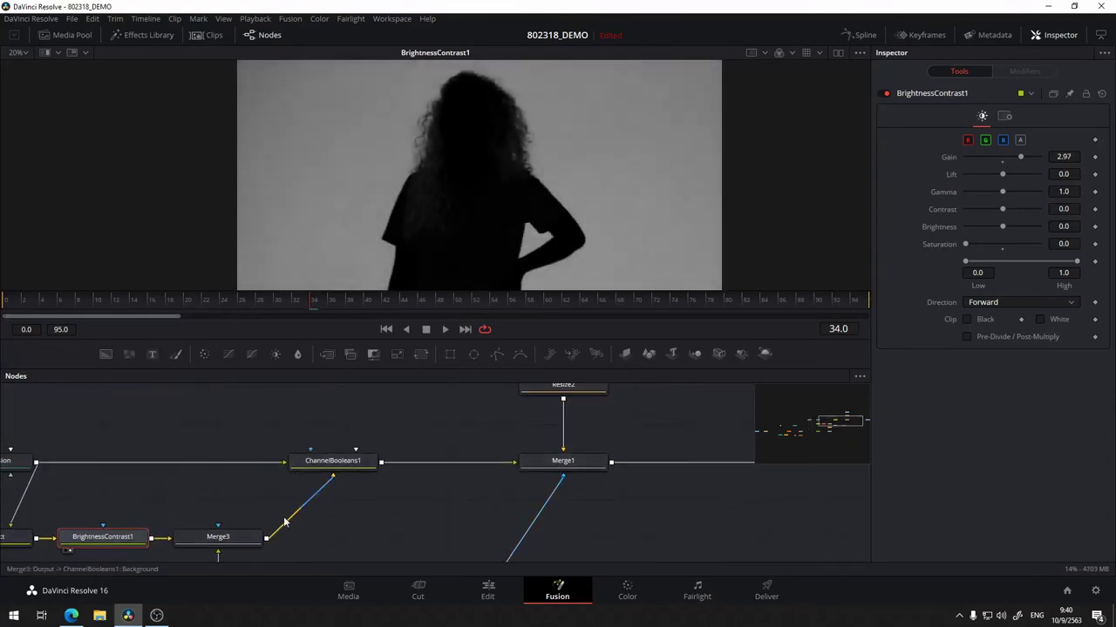
click(298, 474)
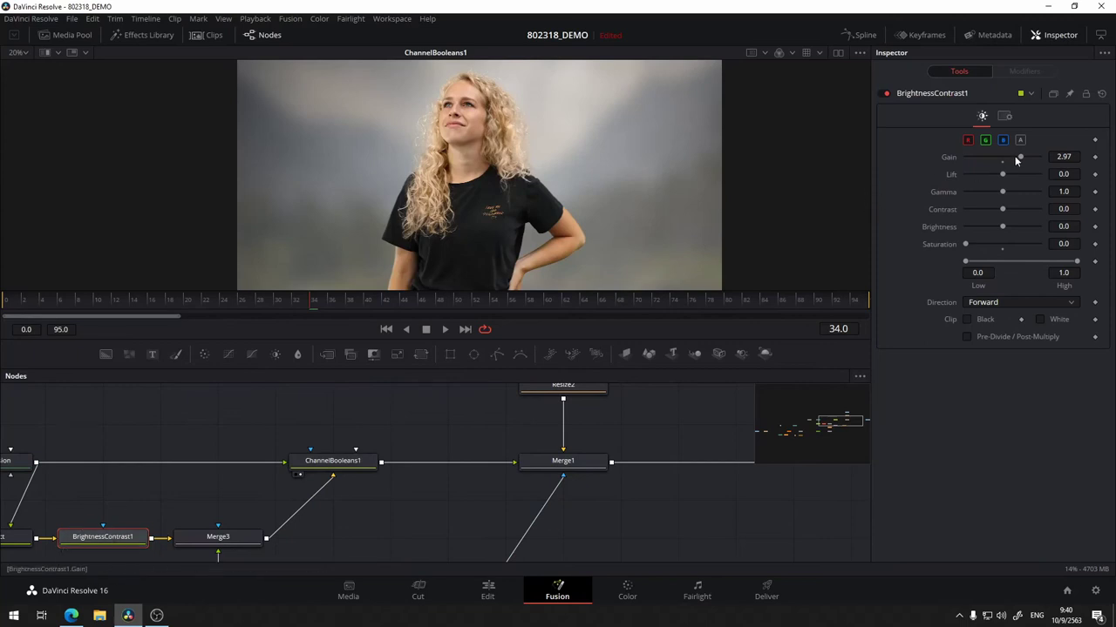
drag(1018, 163, 1019, 163)
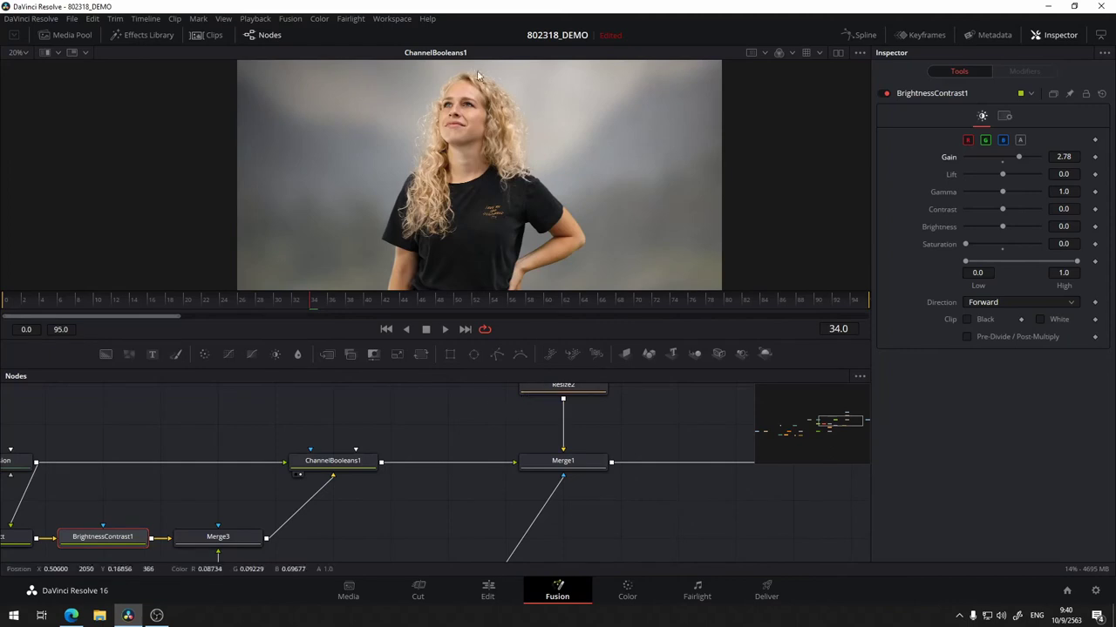
drag(540, 444, 431, 463)
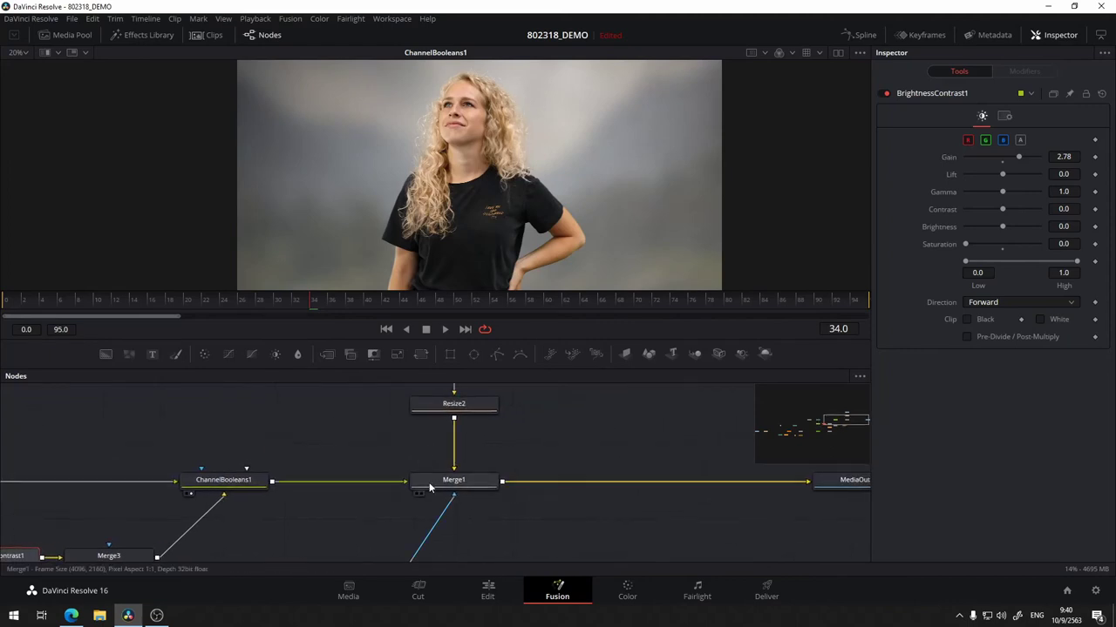
key(1)
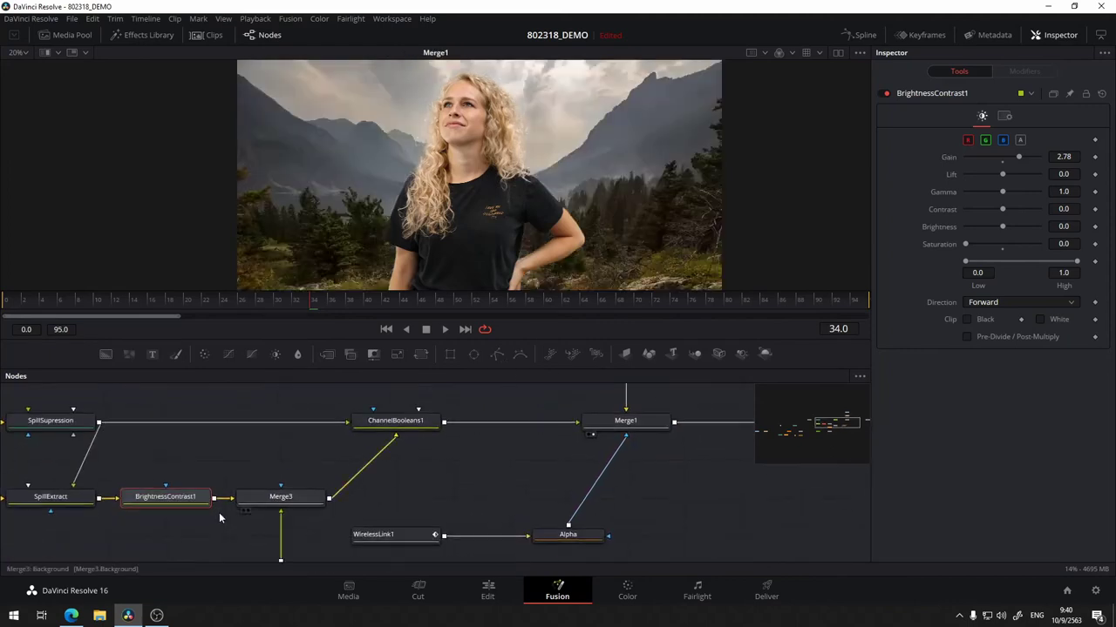
- Reset the Gain to 1.0, raise it to 3.35, and toggle BrightnessContrast1 off and on to compare
double_click(1003, 162)
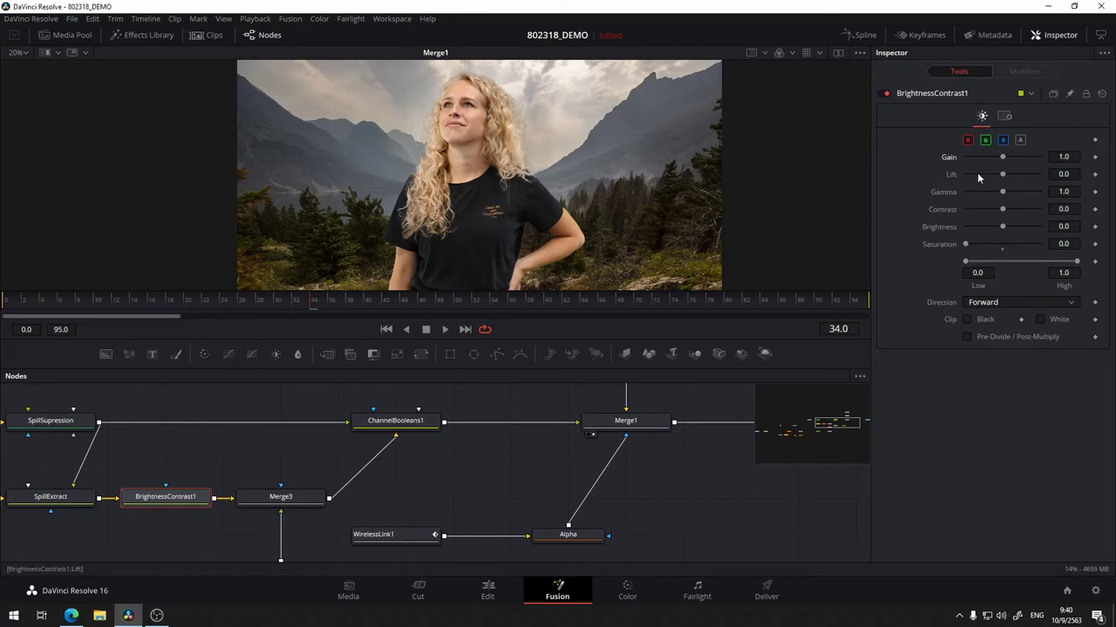
drag(1016, 159, 1021, 159)
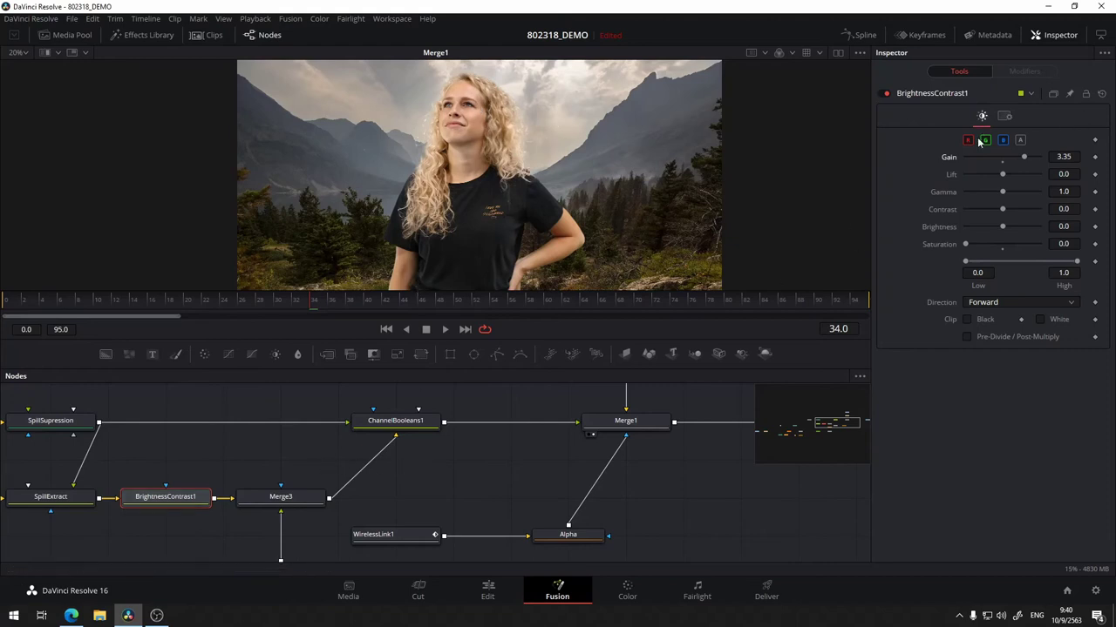
click(884, 93)
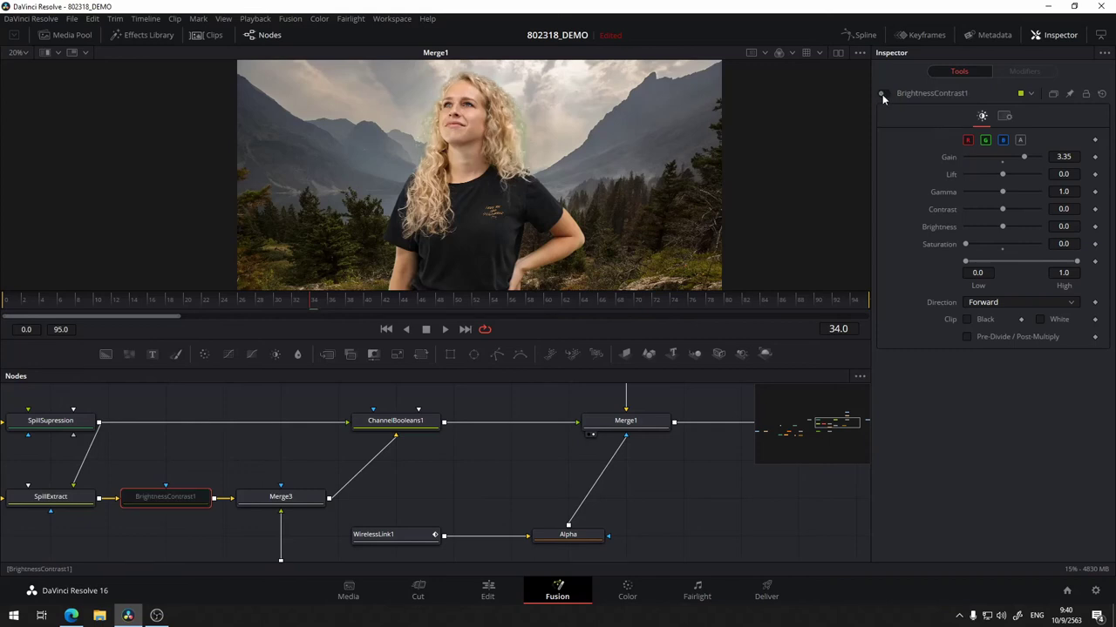
click(885, 94)
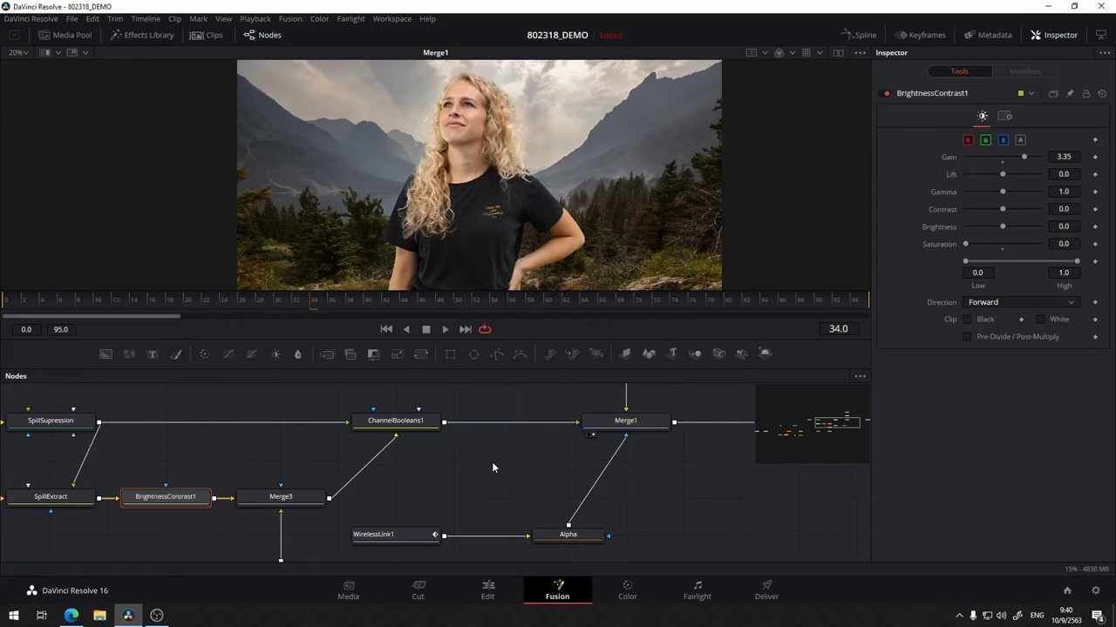
scroll(515, 453, right, 5)
scroll(515, 453, down, 2)
scroll(542, 447, up, 2)
scroll(528, 493, left, 1)
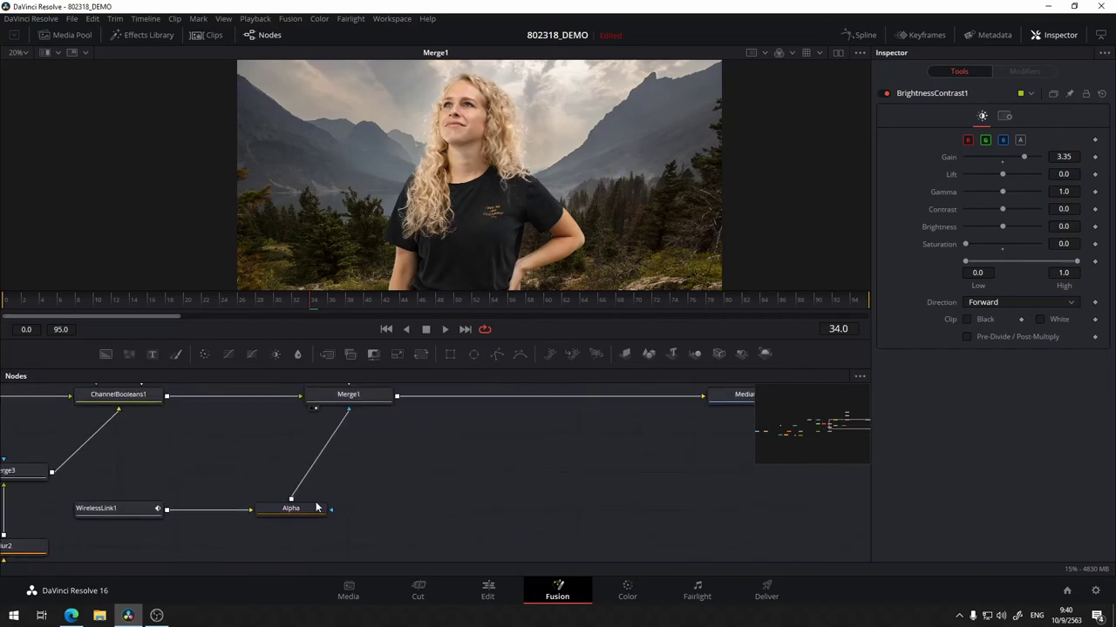
click(319, 509)
- Preview SpillSupression, BrightnessContrast1, Merge3 and the Merge1 composite in the viewer
drag(545, 414, 505, 531)
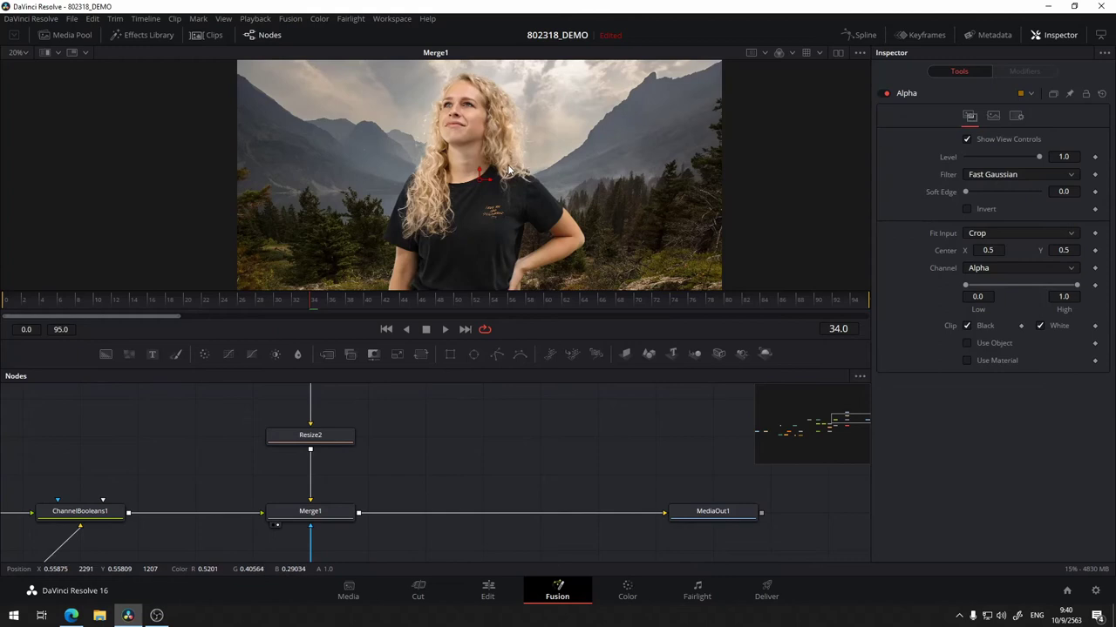
drag(227, 438, 438, 441)
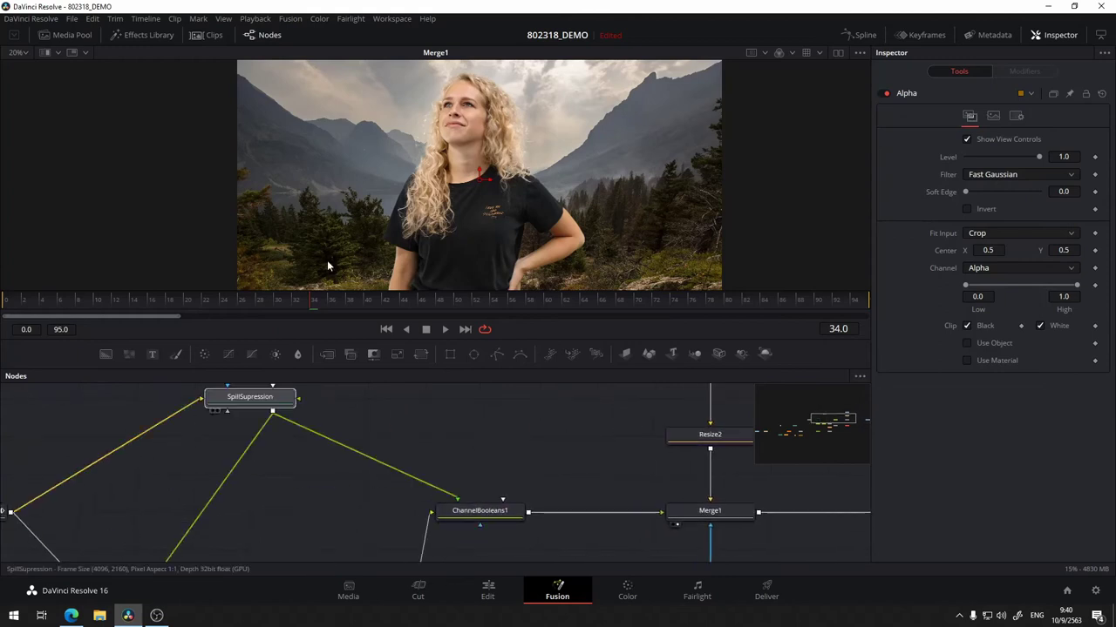
drag(126, 514, 481, 225)
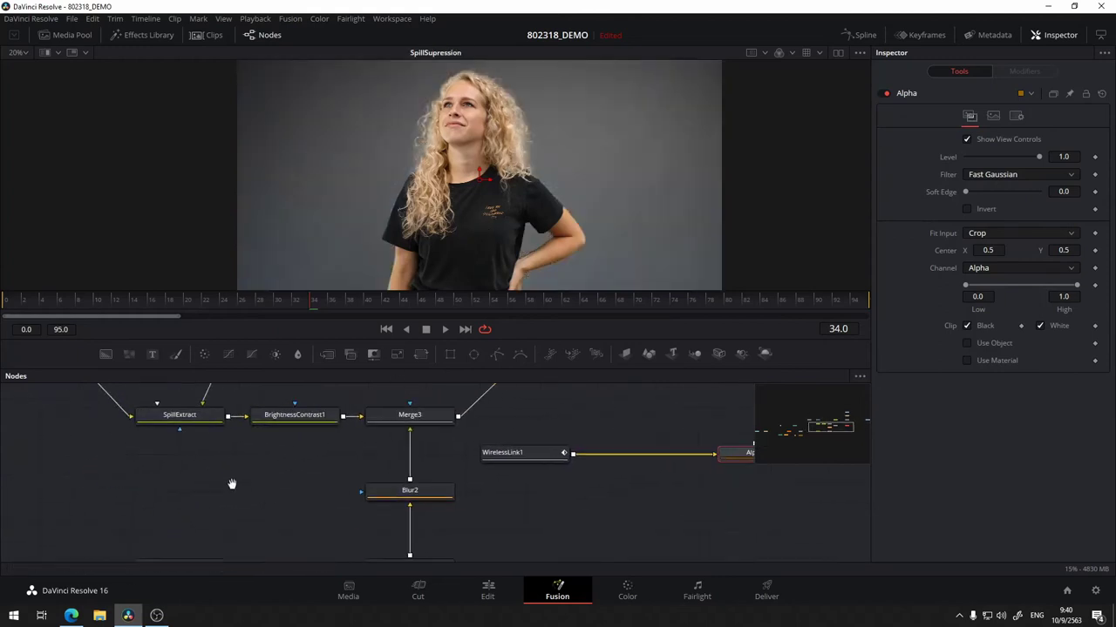
mouse_move(321, 452)
mouse_down()
mouse_move(205, 475)
mouse_move(418, 218)
mouse_up()
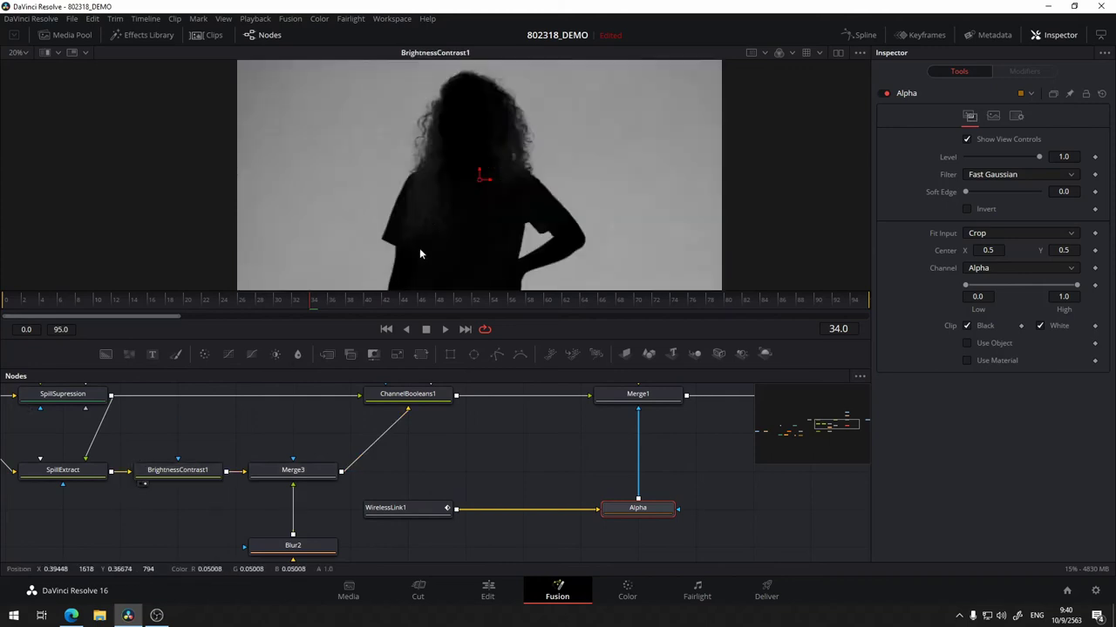
drag(313, 466, 500, 177)
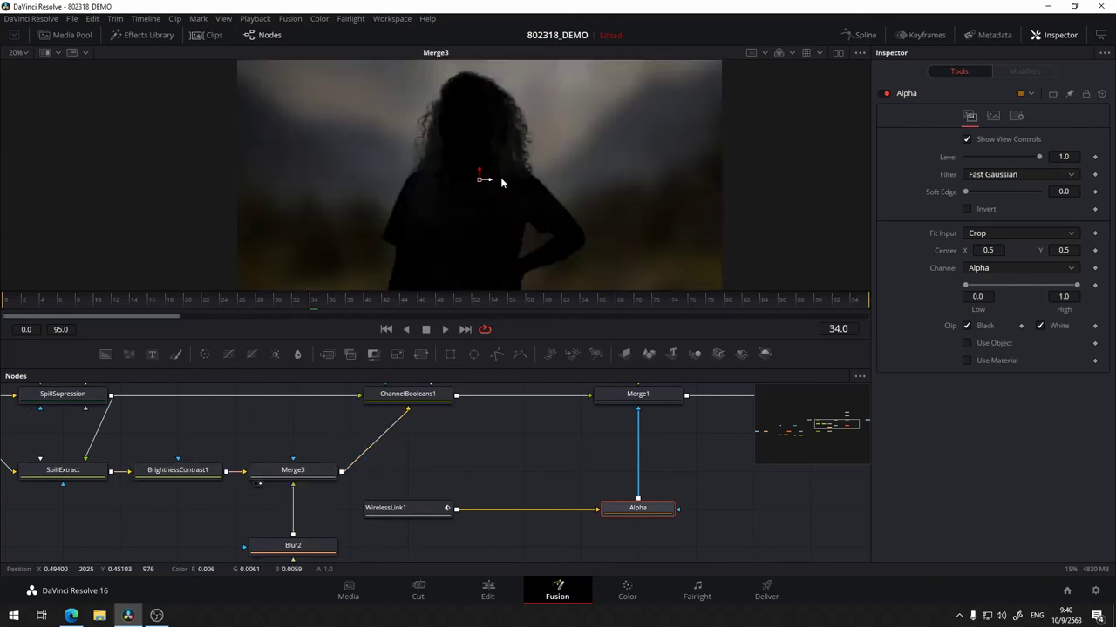
mouse_move(406, 408)
mouse_down()
mouse_move(381, 449)
mouse_move(479, 174)
mouse_up()
mouse_move(613, 466)
mouse_down()
mouse_move(336, 494)
mouse_move(534, 157)
mouse_up()
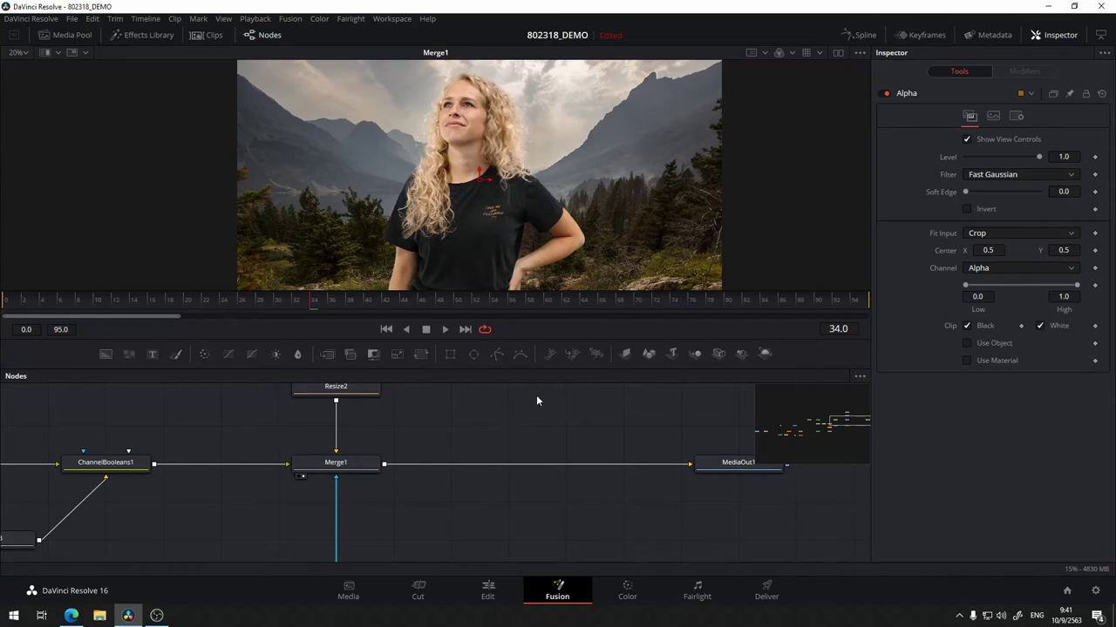
- Select the Alpha node and view its white silhouette matte on black
scroll(500, 445, down, 5)
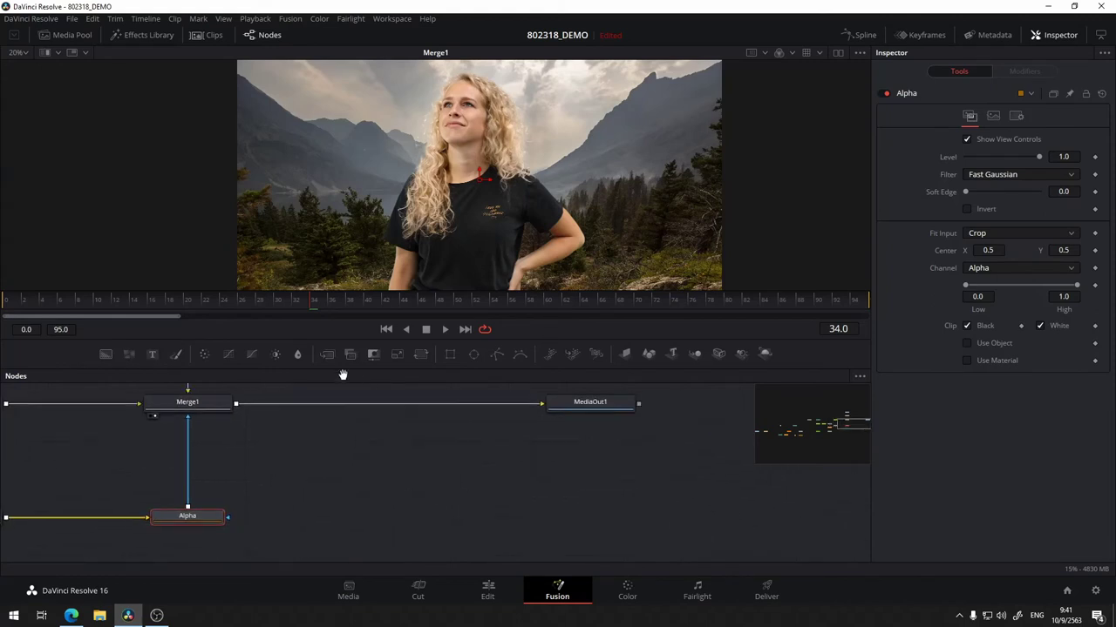
mouse_move(550, 415)
mouse_down()
mouse_move(686, 420)
mouse_move(278, 477)
mouse_move(413, 468)
mouse_up()
scroll(722, 443, left, 2)
scroll(627, 443, left, 2)
scroll(702, 428, left, 2)
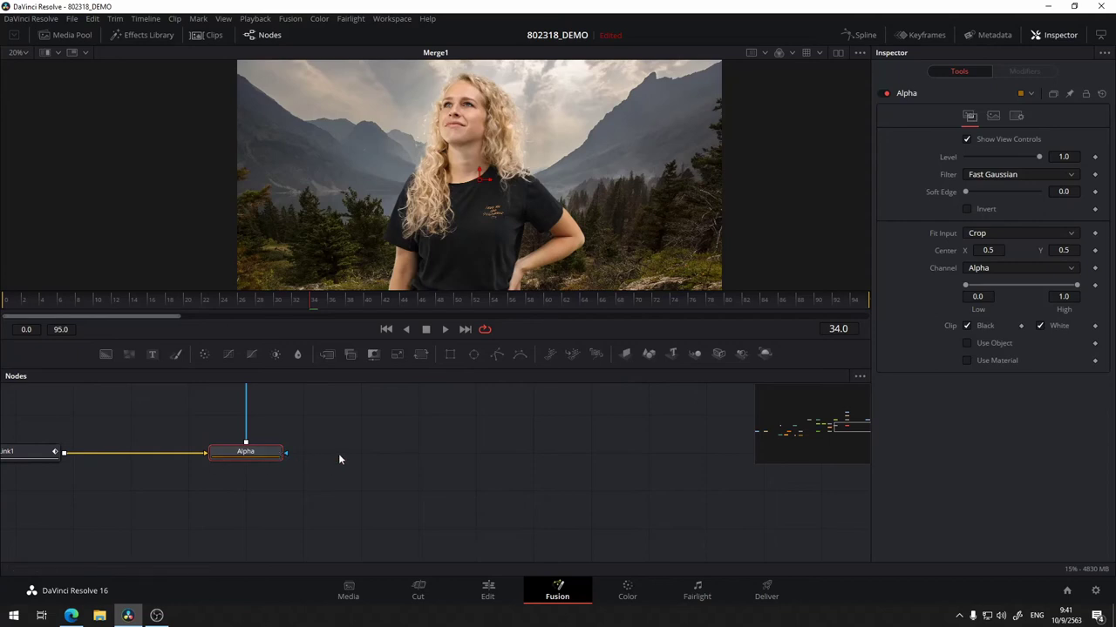
scroll(452, 394, left, 3)
mouse_move(467, 407)
mouse_down()
mouse_move(480, 385)
mouse_move(491, 398)
mouse_up()
key(1)
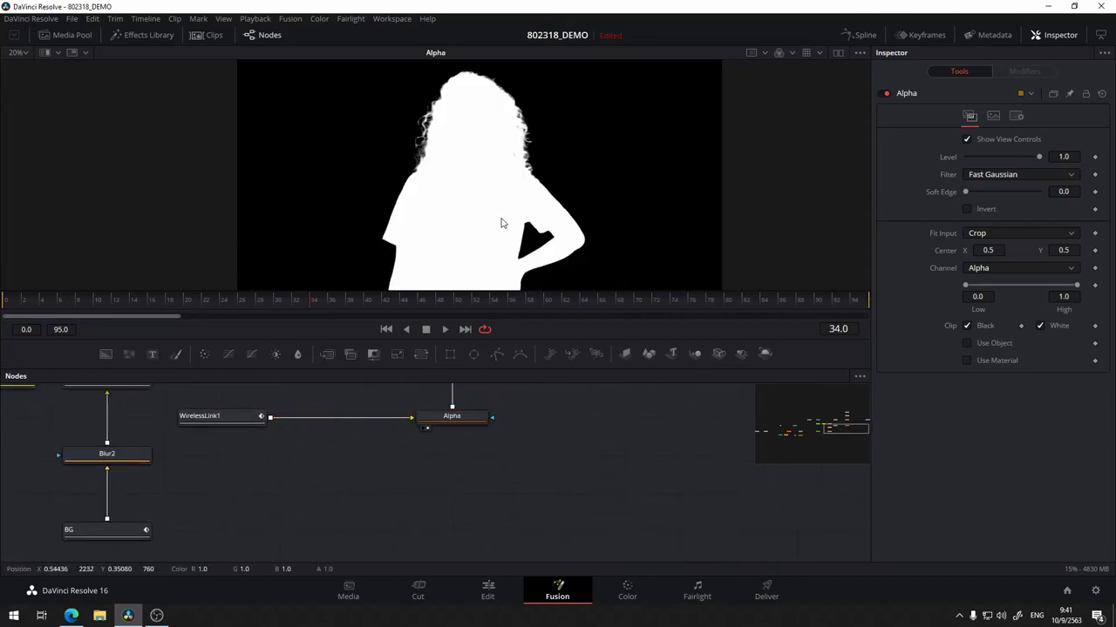
- Bring Merge3, Blur2 and BG into view and move the Alpha node left in the graph
scroll(530, 515, up, 2)
scroll(530, 515, right, 3)
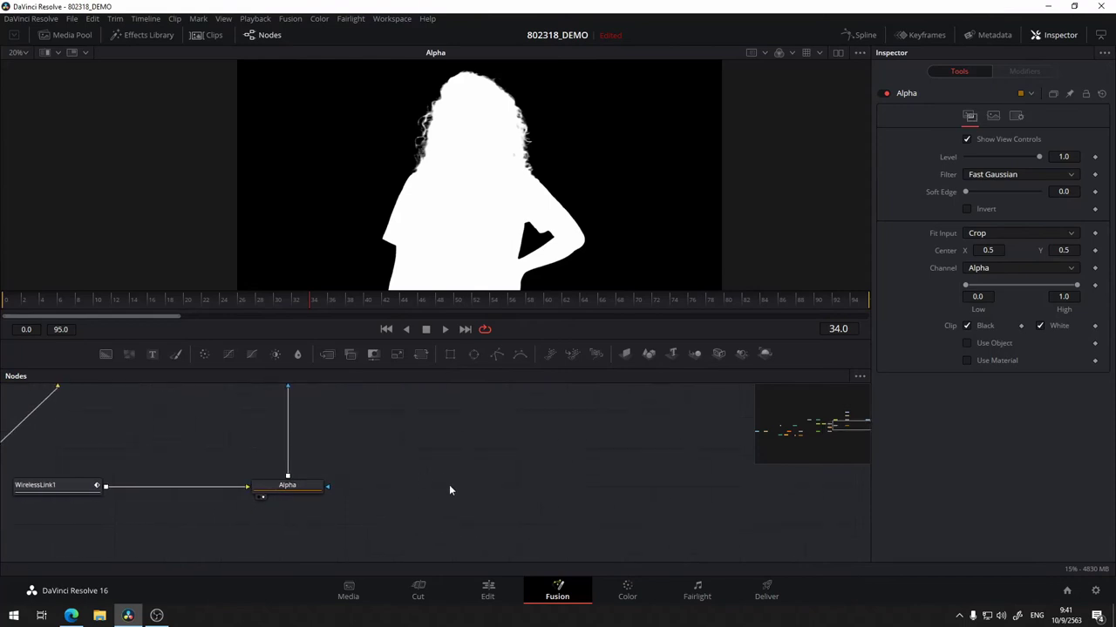
drag(449, 490, 580, 476)
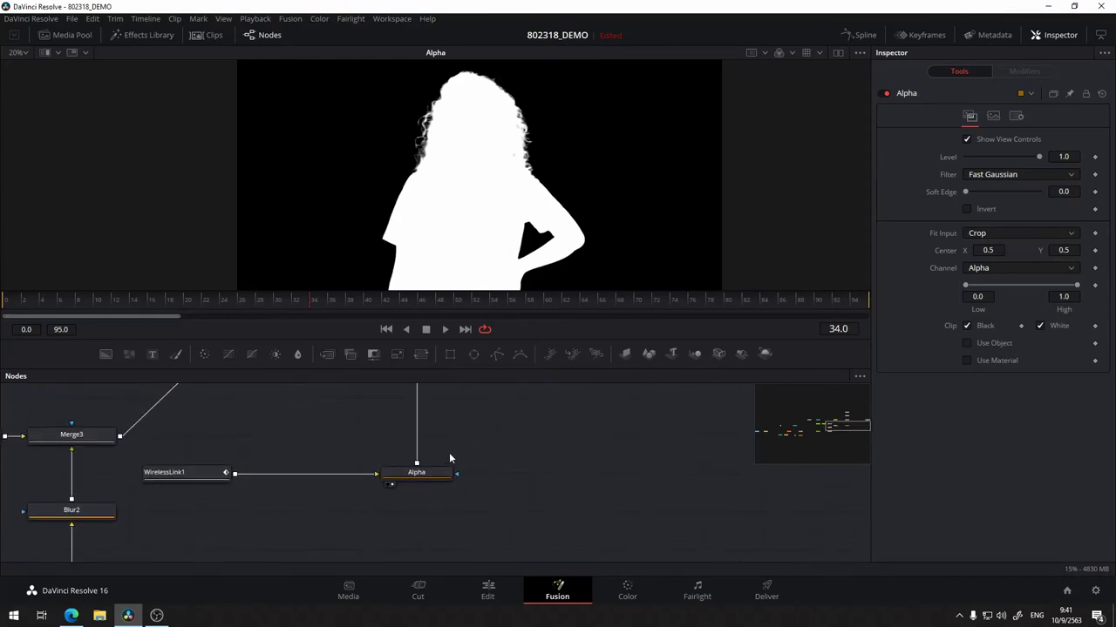
drag(571, 433, 592, 393)
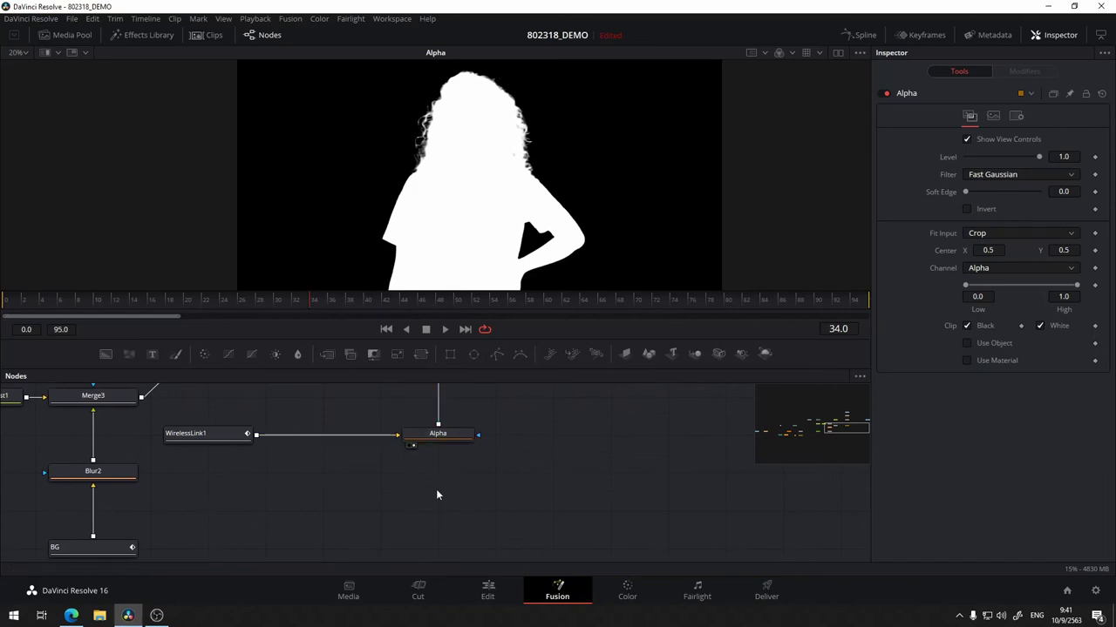
click(453, 438)
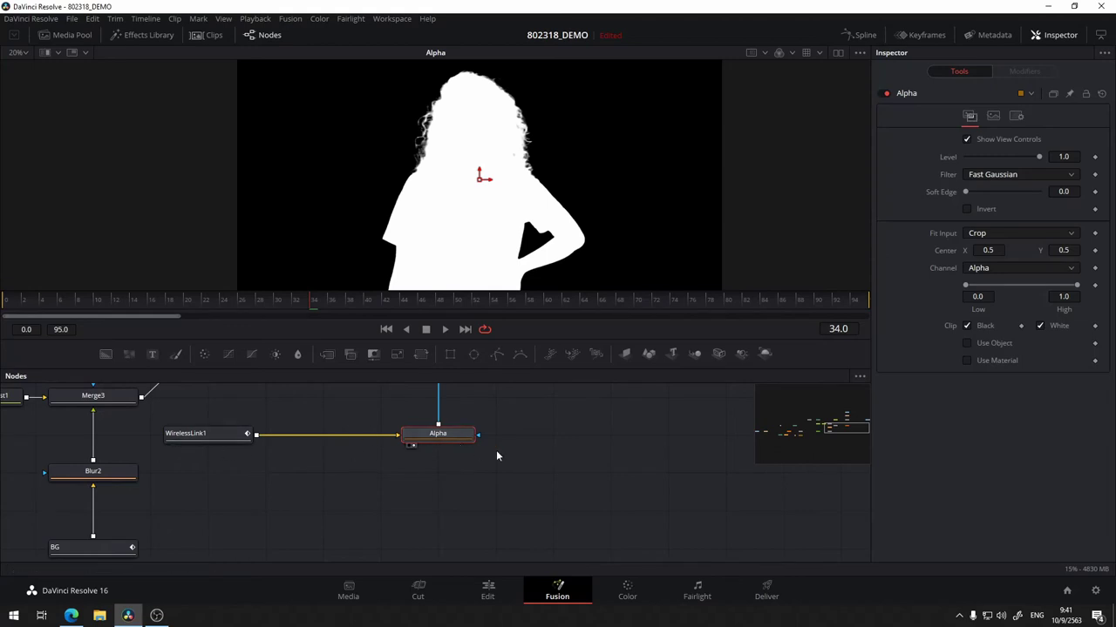
drag(496, 456, 240, 468)
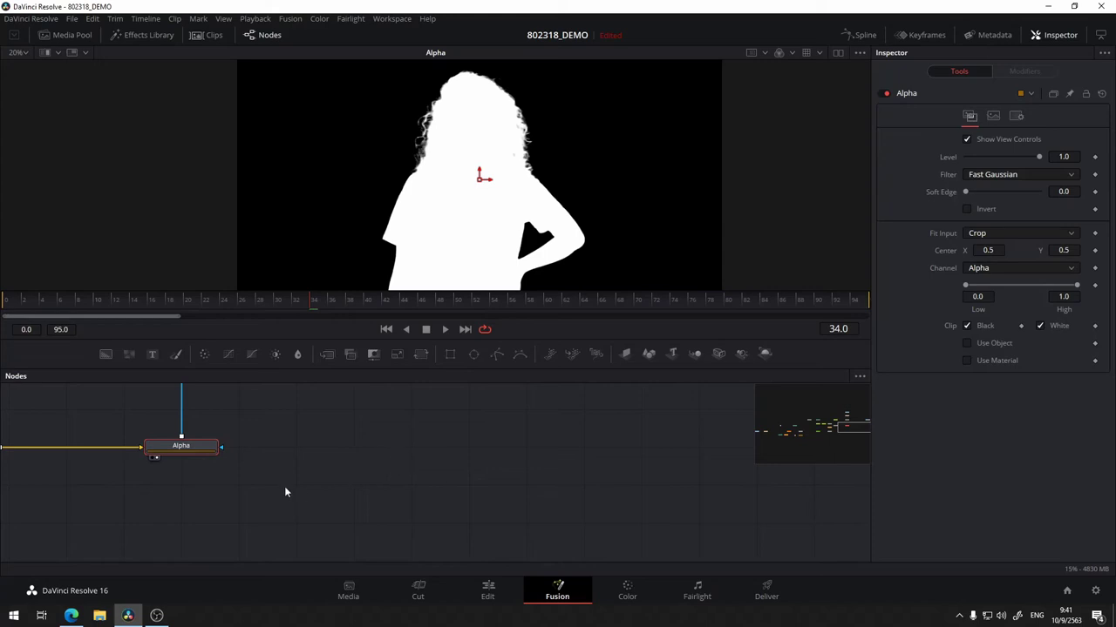
- Paste a copy of Alpha as Alpha_1 below it and feed WirelessLink1 into its input
click(204, 506)
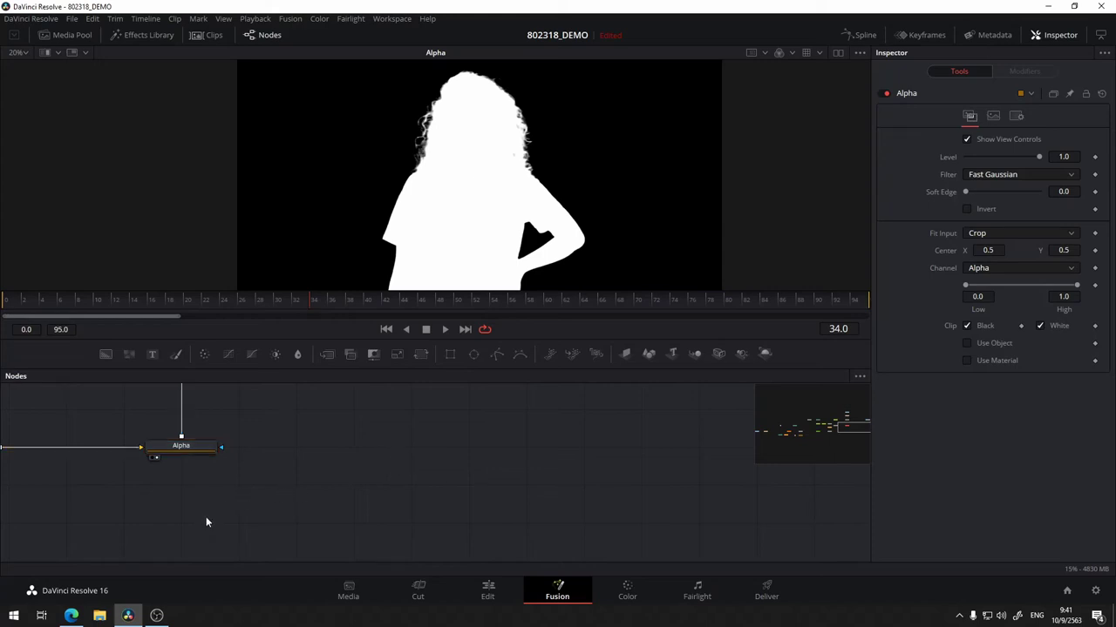
key(ctrl+v)
drag(303, 456, 305, 491)
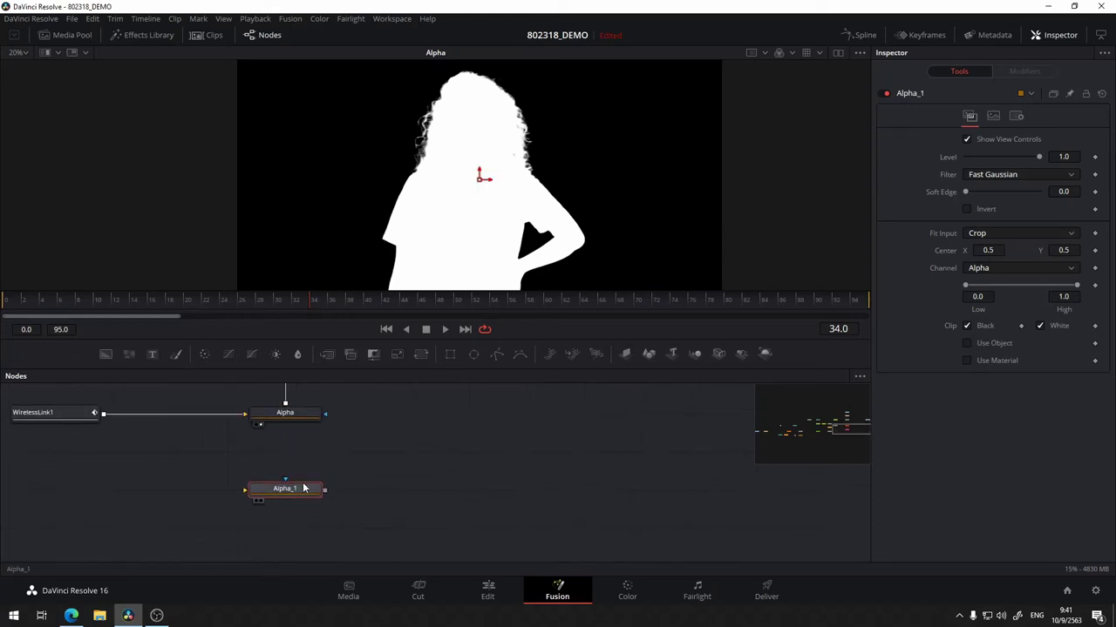
scroll(306, 491, up, 2)
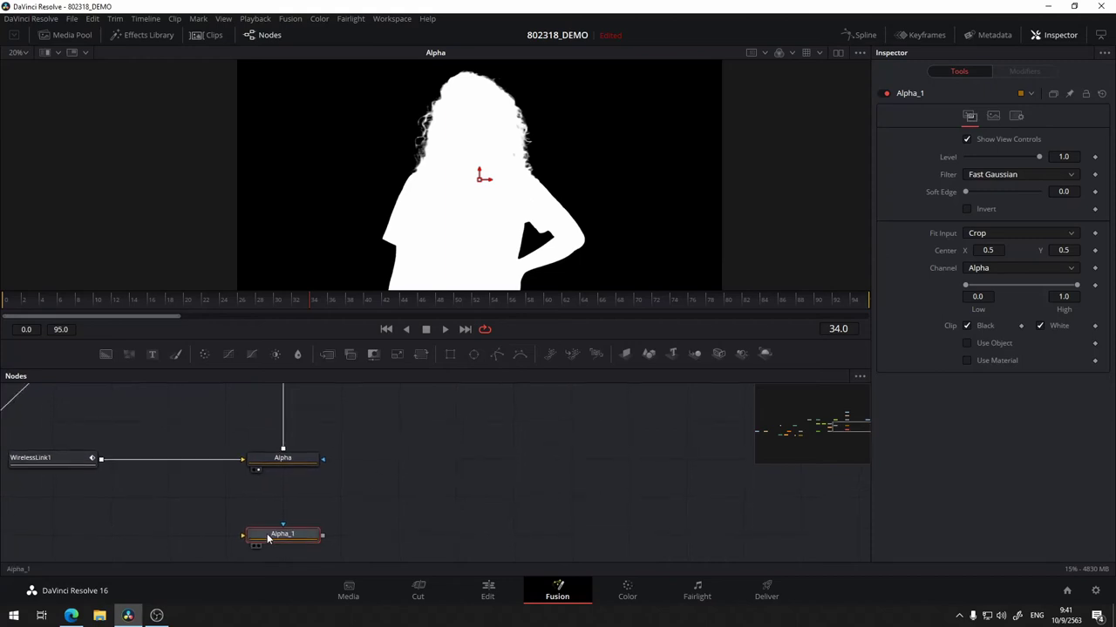
scroll(361, 503, left, 3)
drag(286, 536, 123, 469)
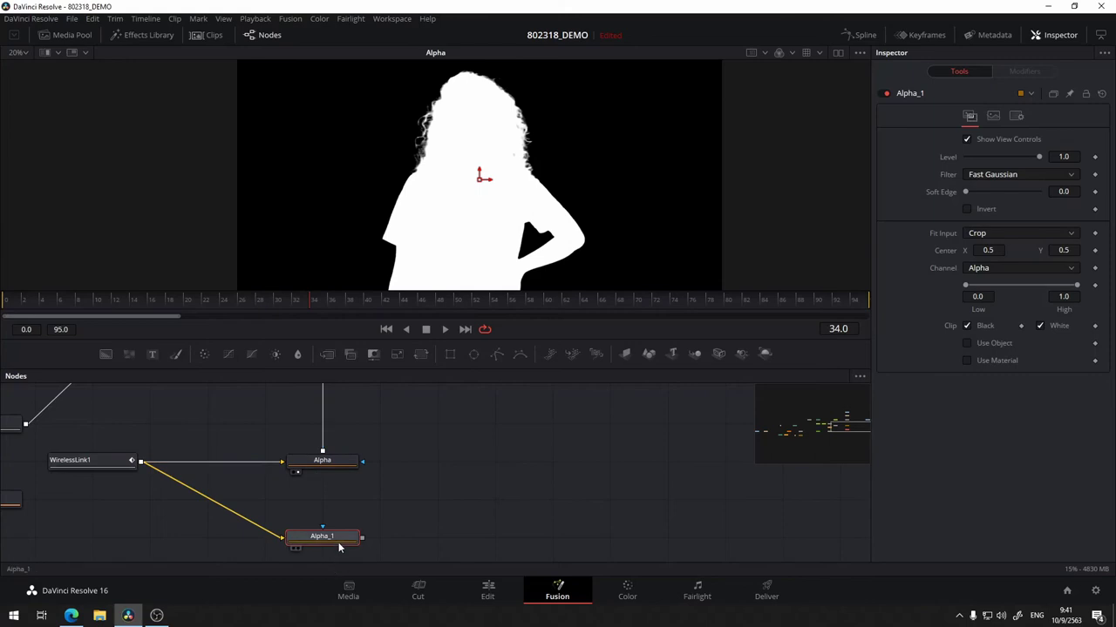
drag(337, 460, 335, 461)
scroll(441, 468, left, 3)
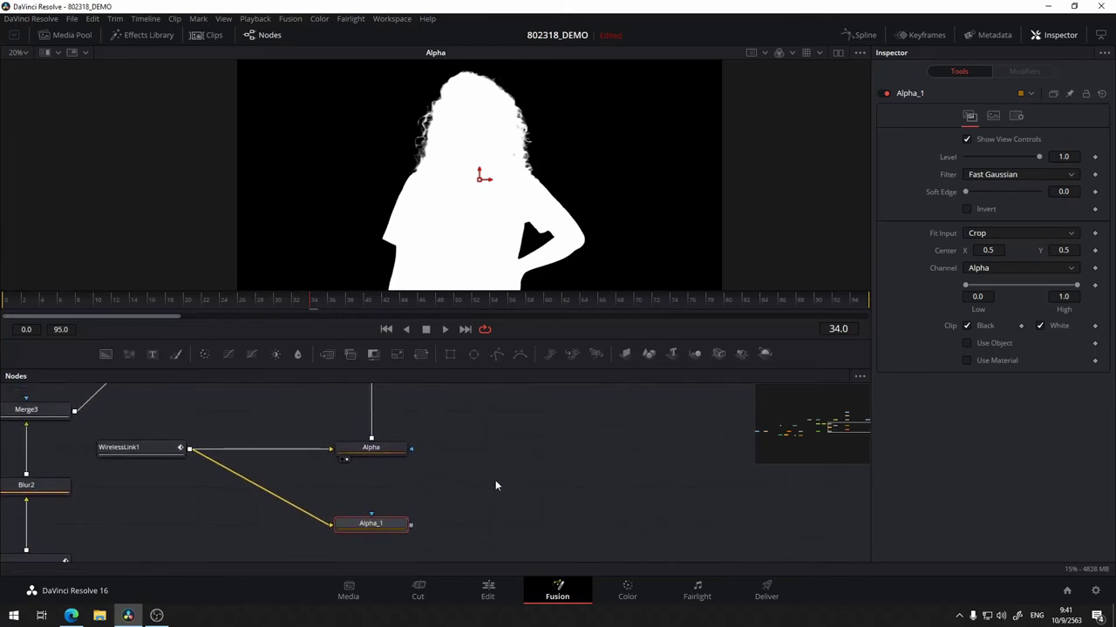
- Use Alpha as Alpha_1's mask, with Paint Mode Subtract and Soft Edge 0.0441
mouse_move(377, 514)
mouse_down()
mouse_move(487, 473)
mouse_move(389, 524)
mouse_move(383, 453)
mouse_move(408, 463)
mouse_up()
drag(371, 516, 386, 495)
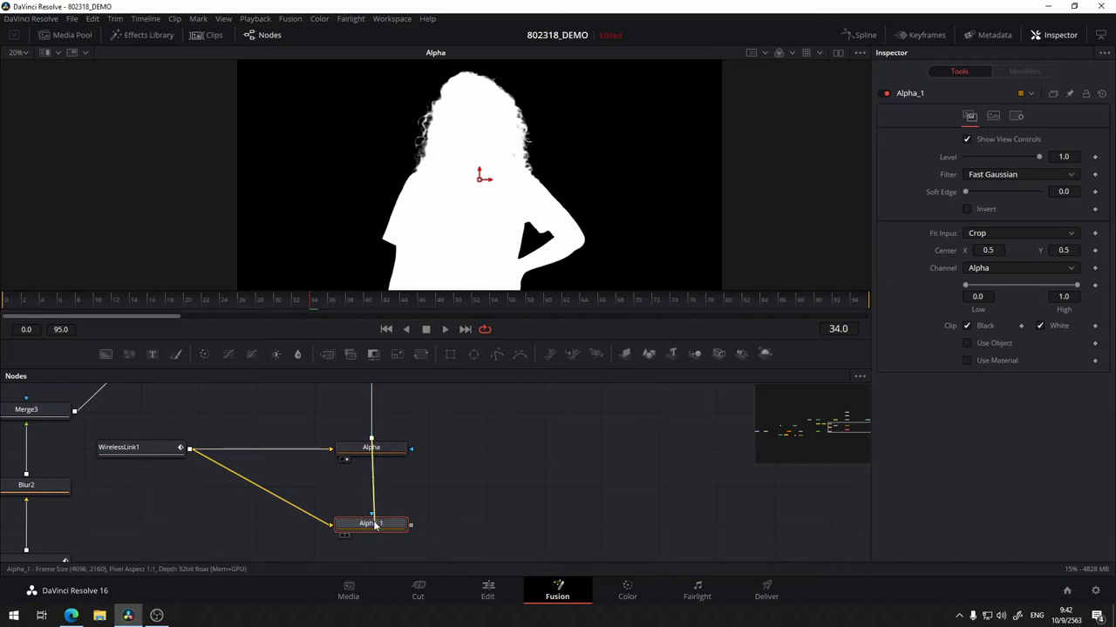
mouse_move(374, 448)
mouse_down()
mouse_move(373, 521)
mouse_move(657, 241)
mouse_up()
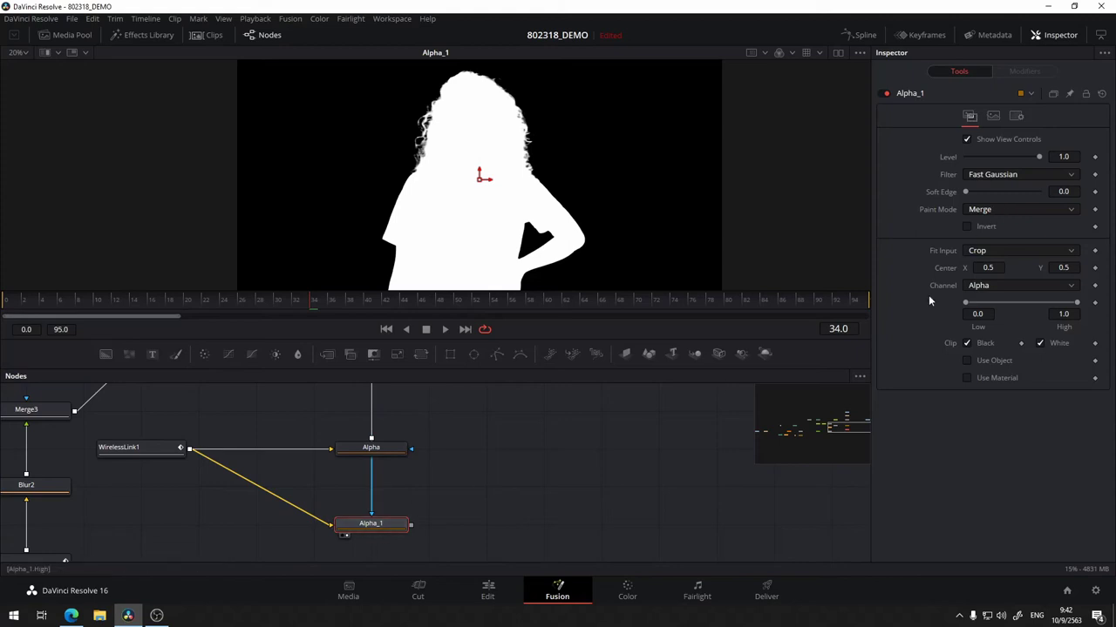
click(994, 212)
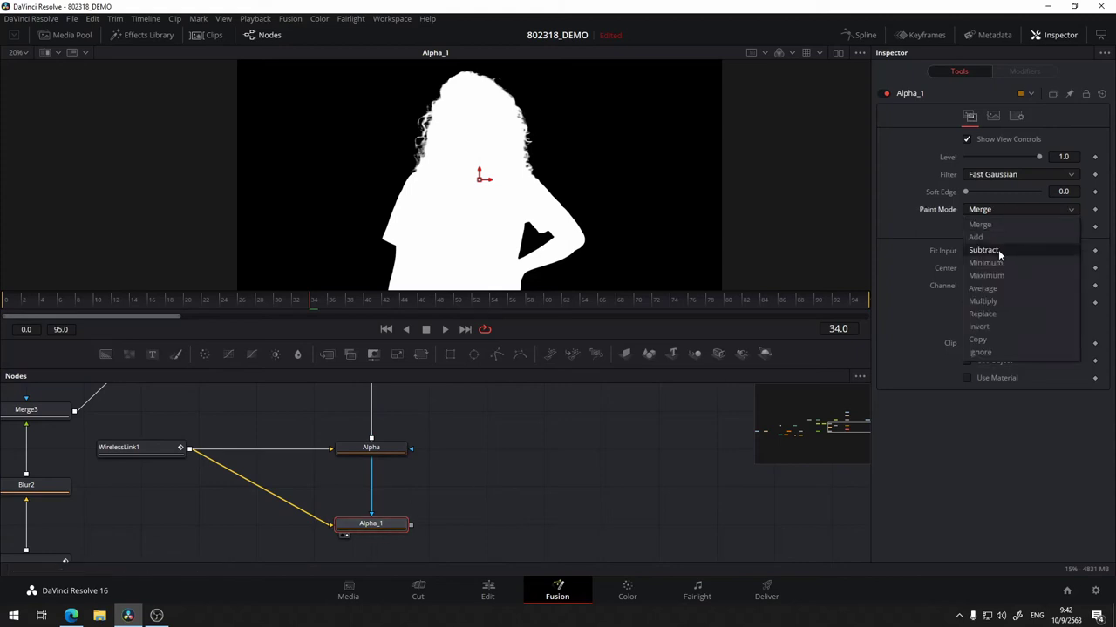
click(997, 250)
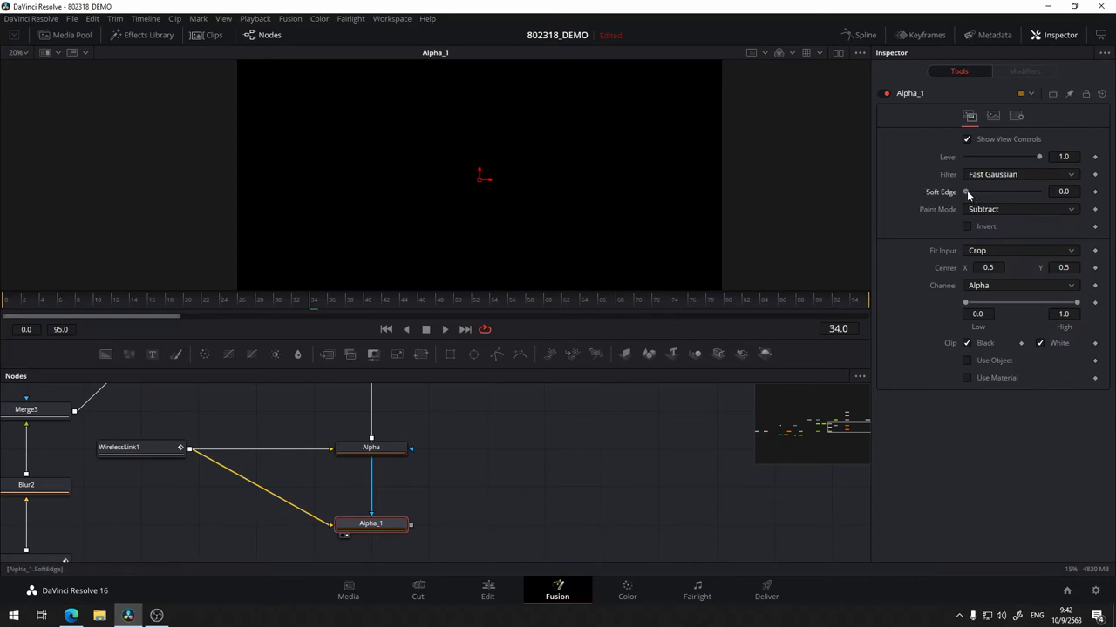
drag(967, 192, 982, 191)
drag(623, 224, 640, 214)
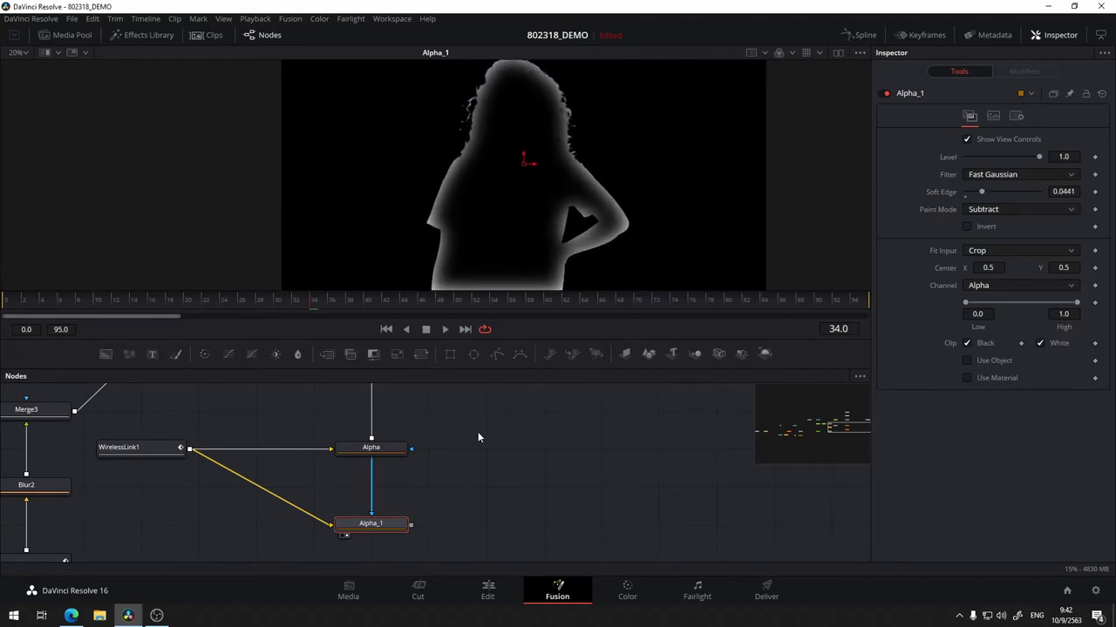
drag(478, 432, 591, 381)
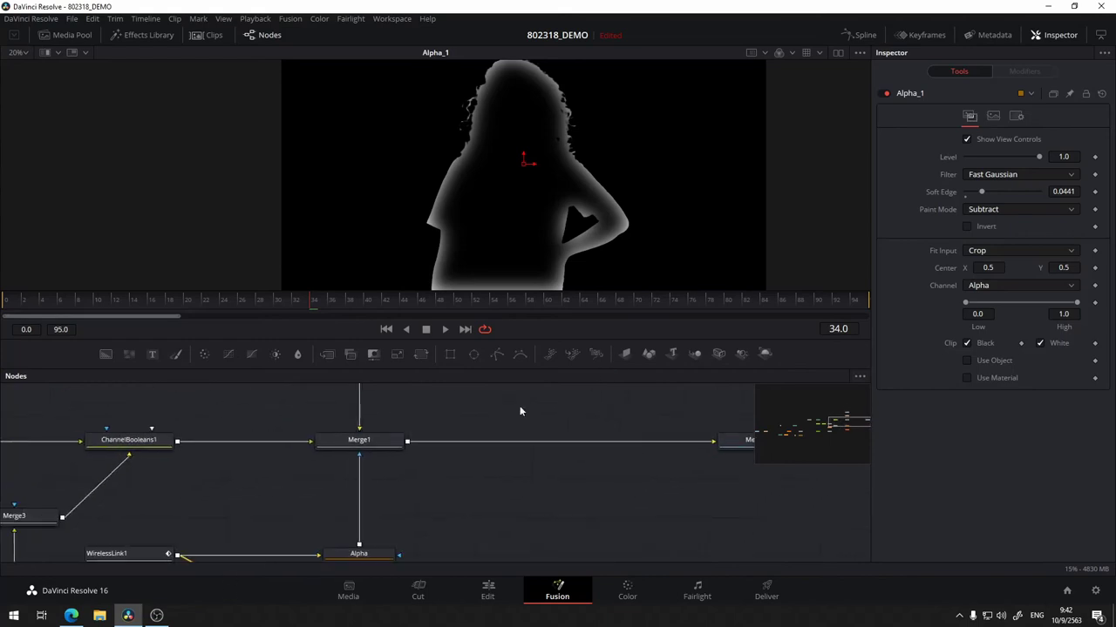
- Show Merge1 and inspect the hair, neck, shirt lettering and arm edges up close at 81%
mouse_move(359, 439)
mouse_down()
mouse_move(655, 170)
mouse_move(570, 178)
mouse_up()
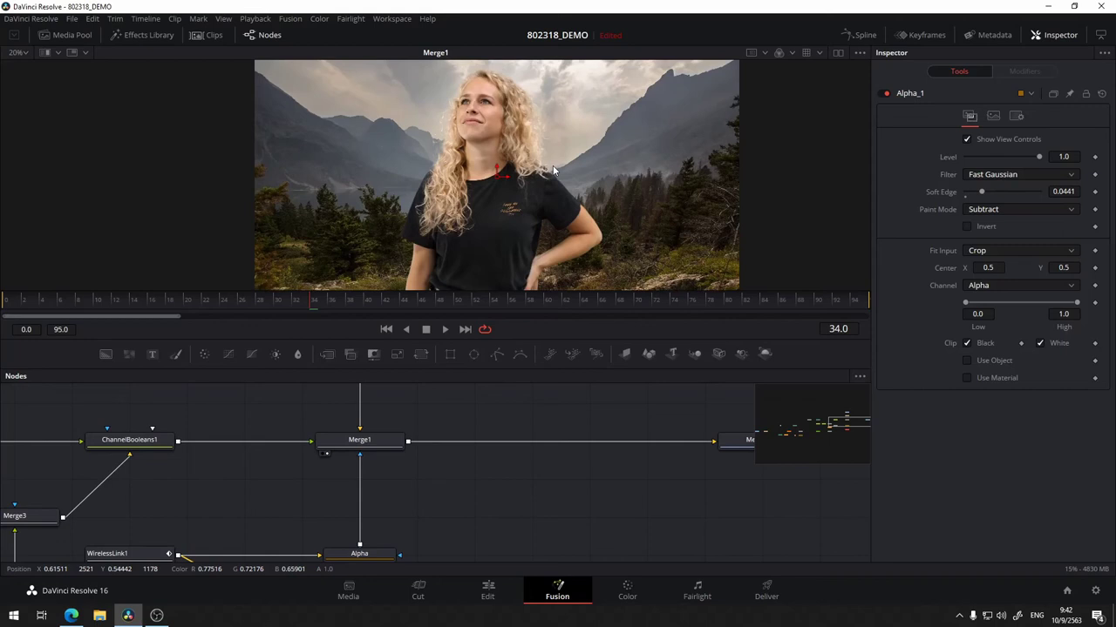
scroll(562, 179, up, 5)
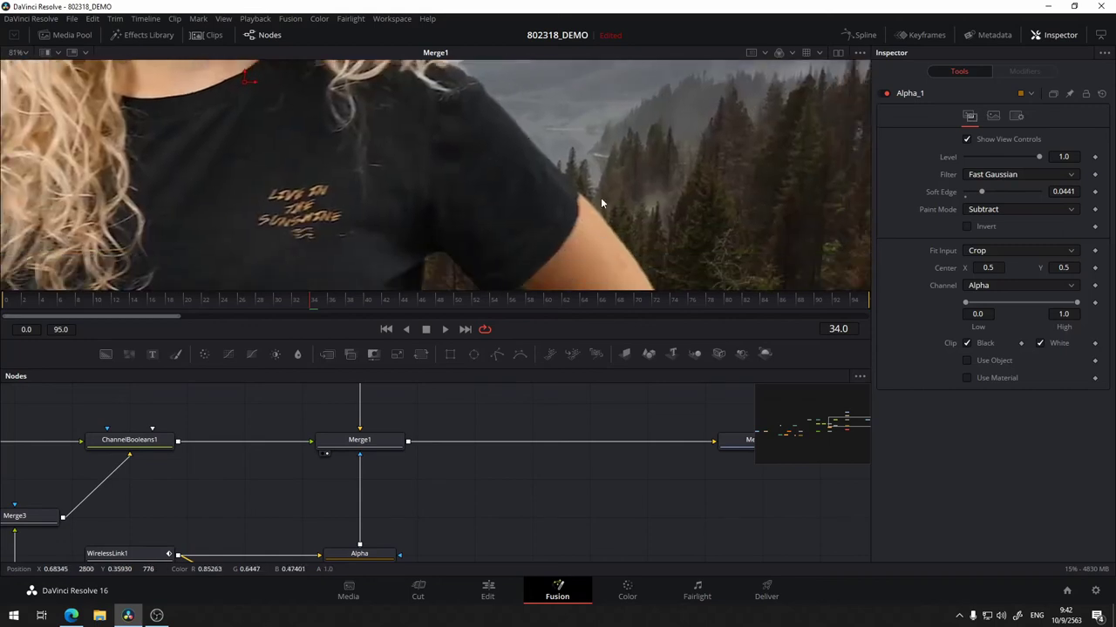
drag(493, 134, 620, 304)
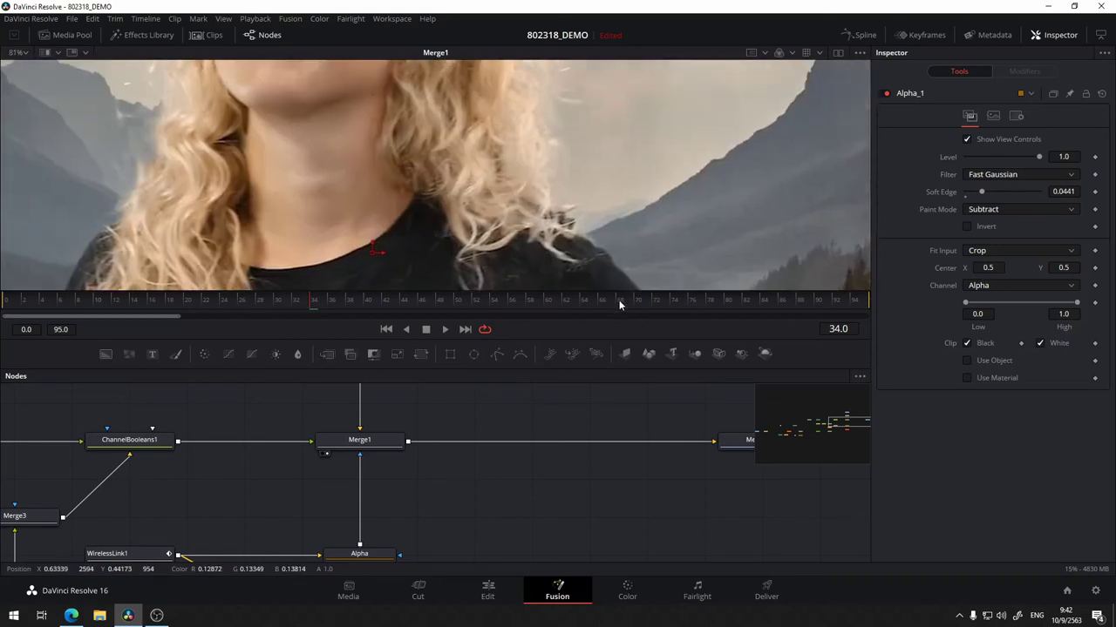
scroll(390, 147, up, 4)
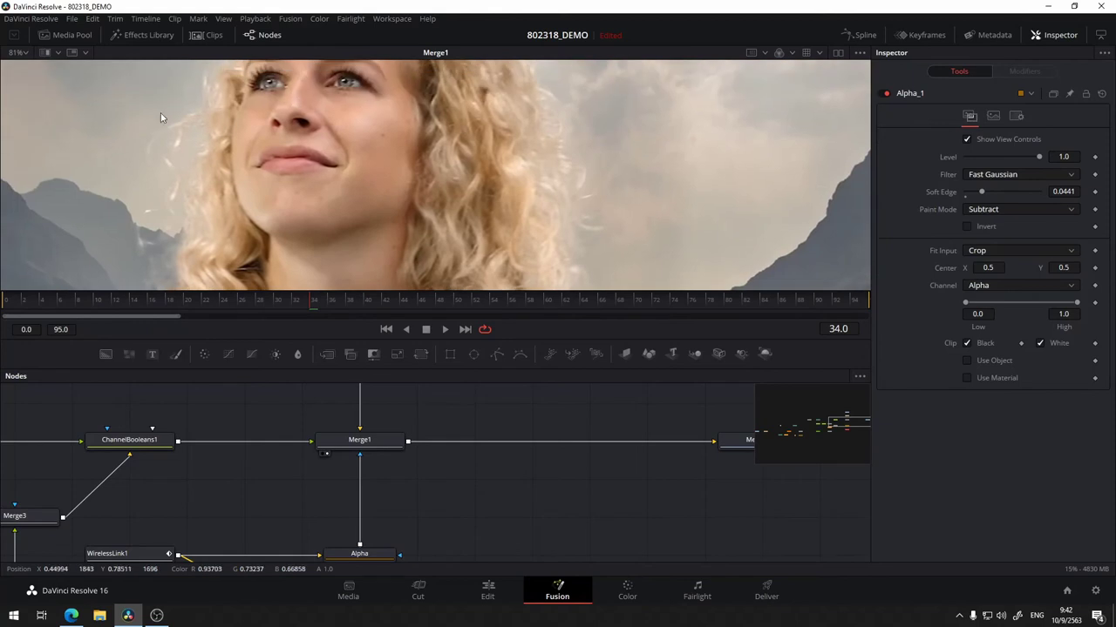
scroll(600, 248, down, 4)
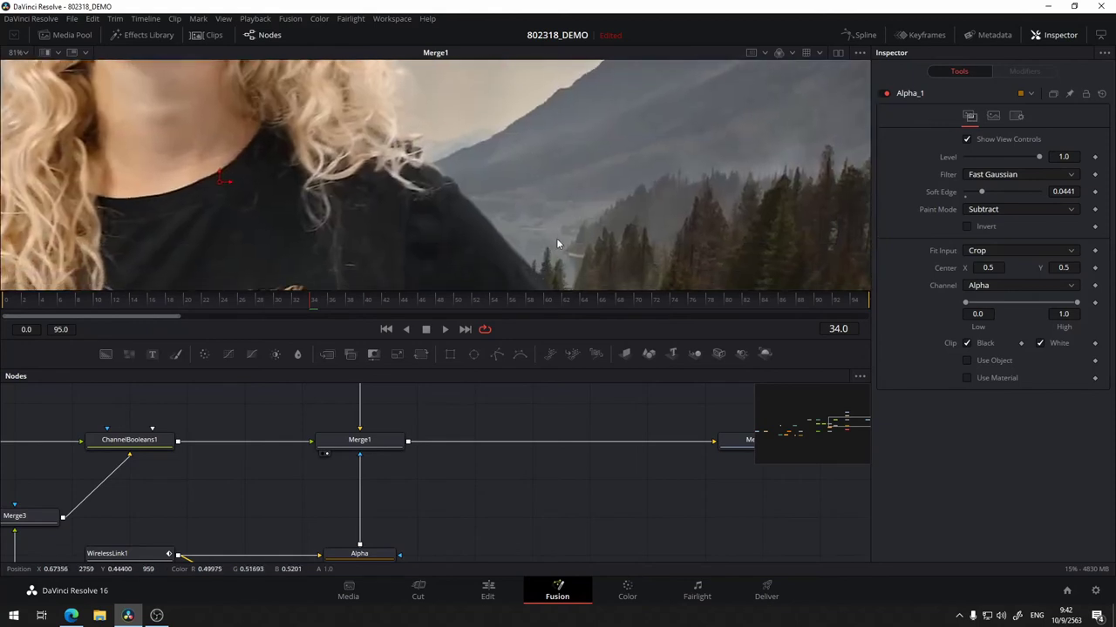
drag(440, 231, 713, 112)
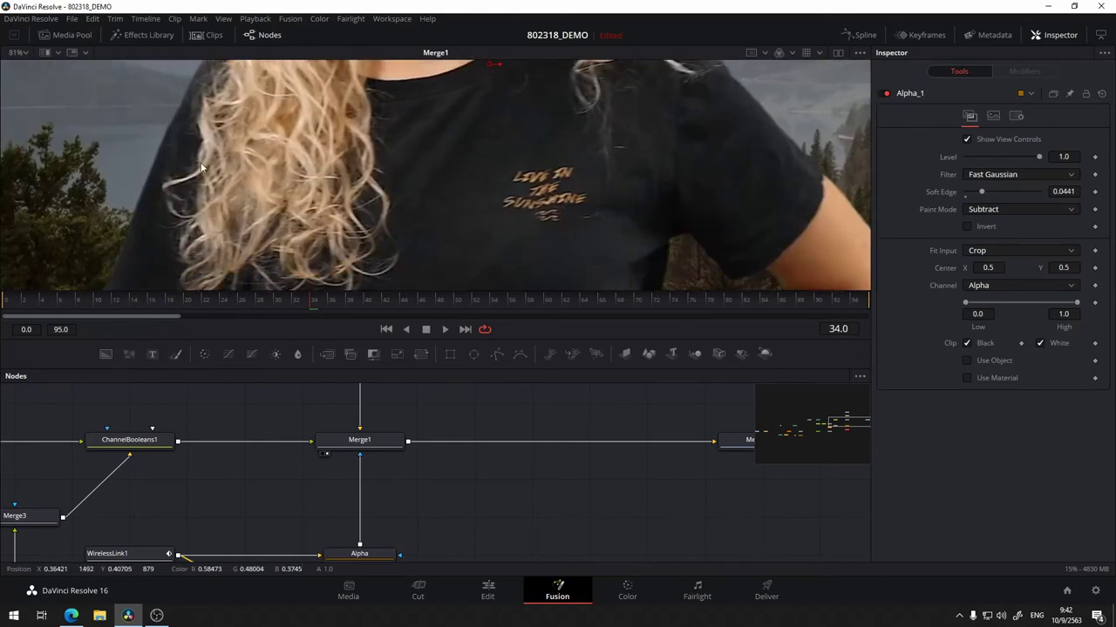
drag(691, 180, 566, 182)
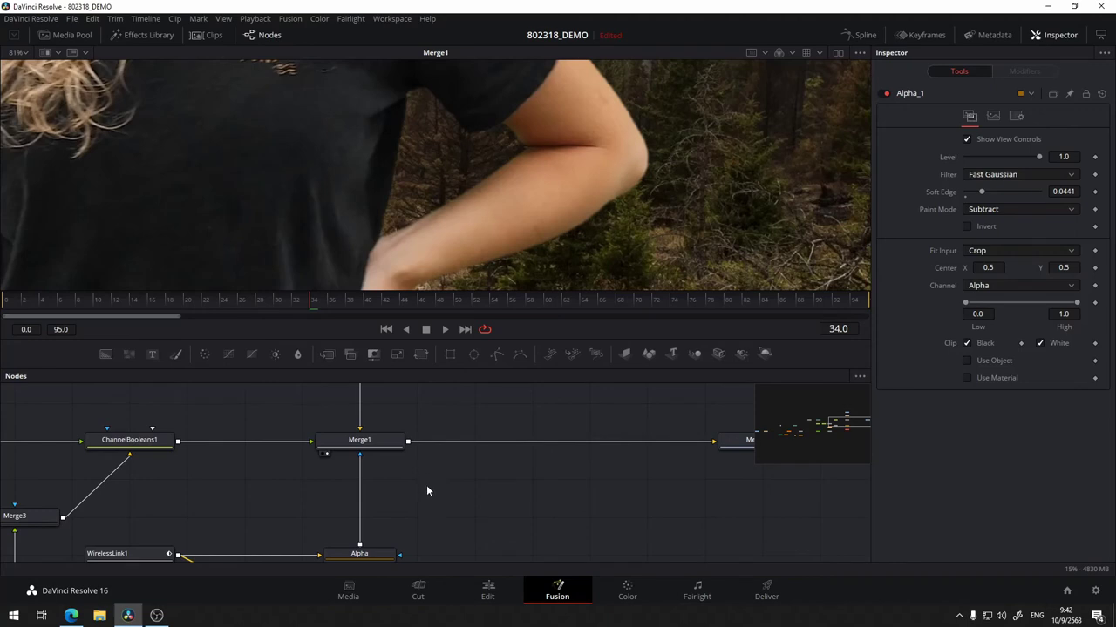
drag(426, 484, 454, 466)
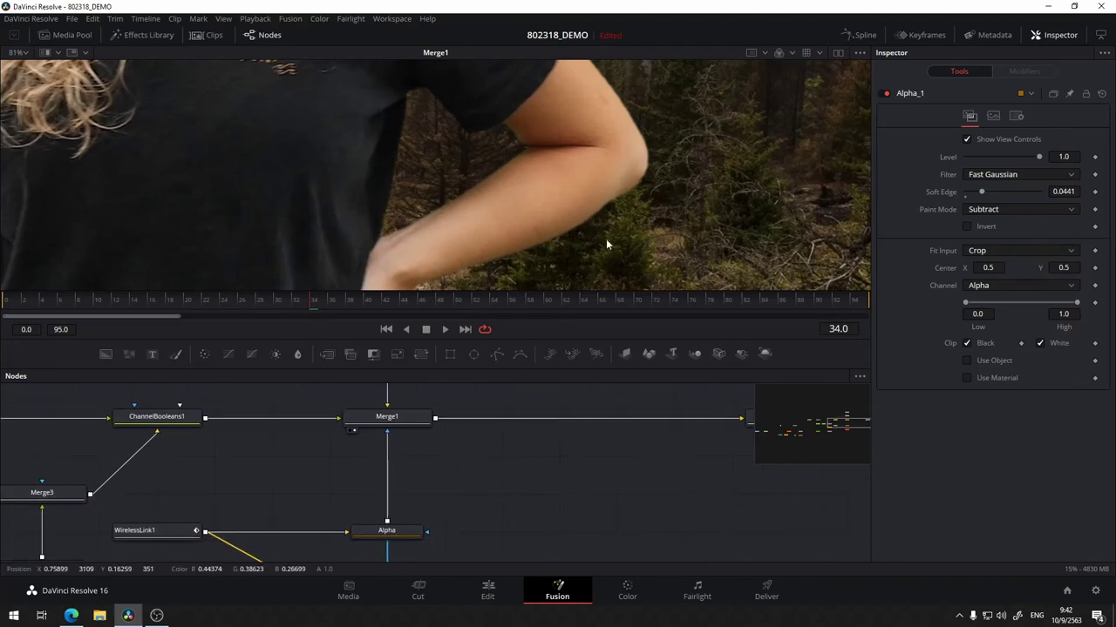
drag(474, 163, 729, 243)
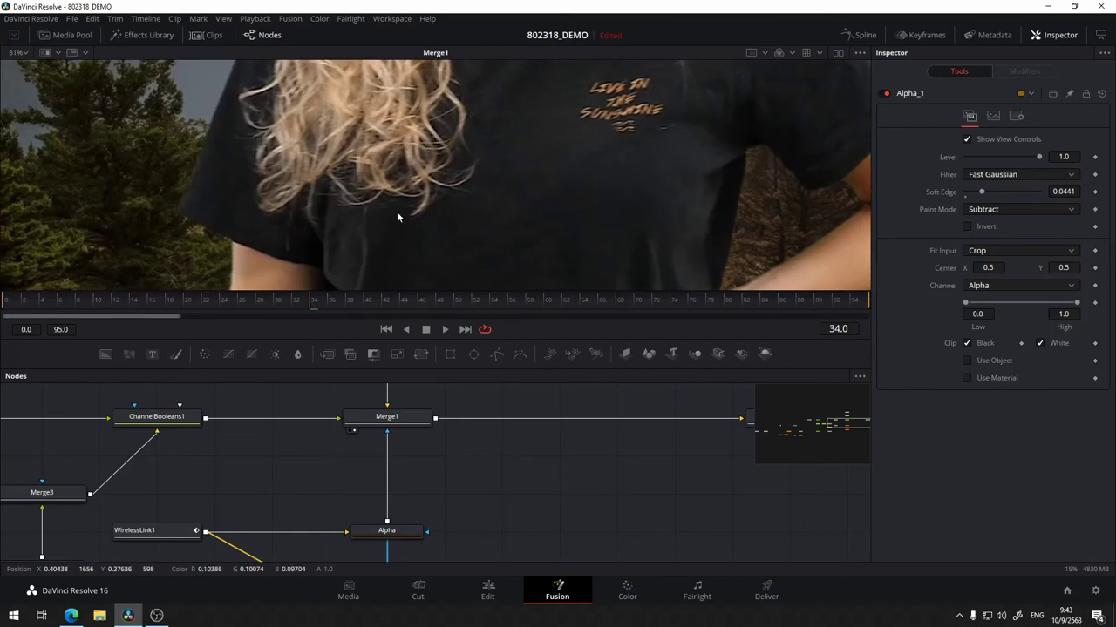
- Zoom the viewer back out to 20% and pan the node graph back toward Alpha_1
scroll(642, 187, down, 3)
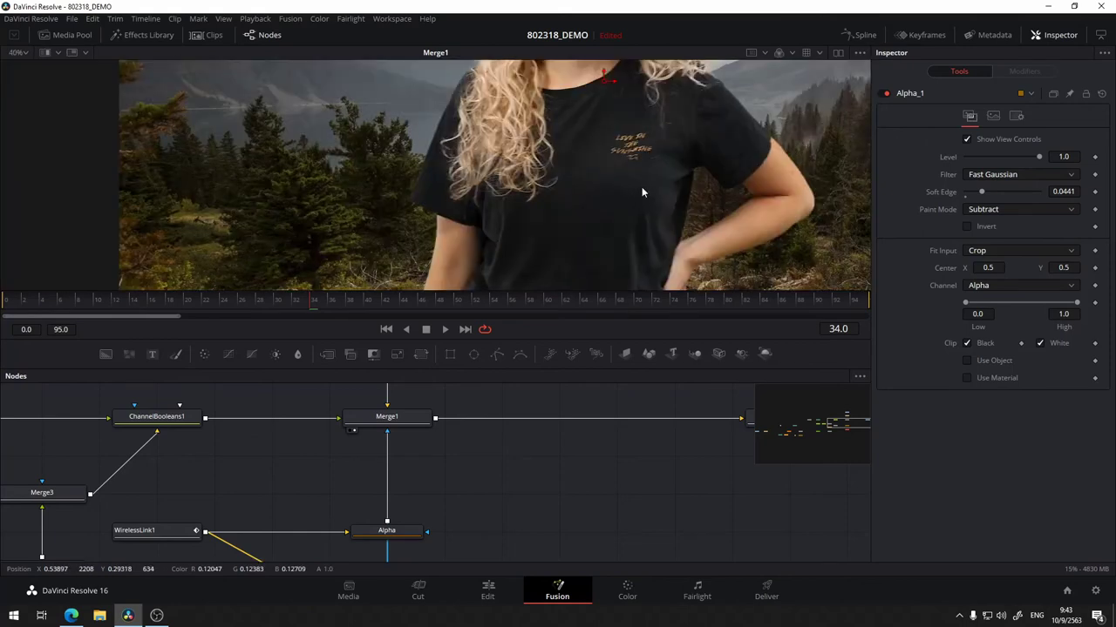
scroll(642, 187, down, 1)
scroll(670, 203, down, 1)
drag(669, 202, 523, 261)
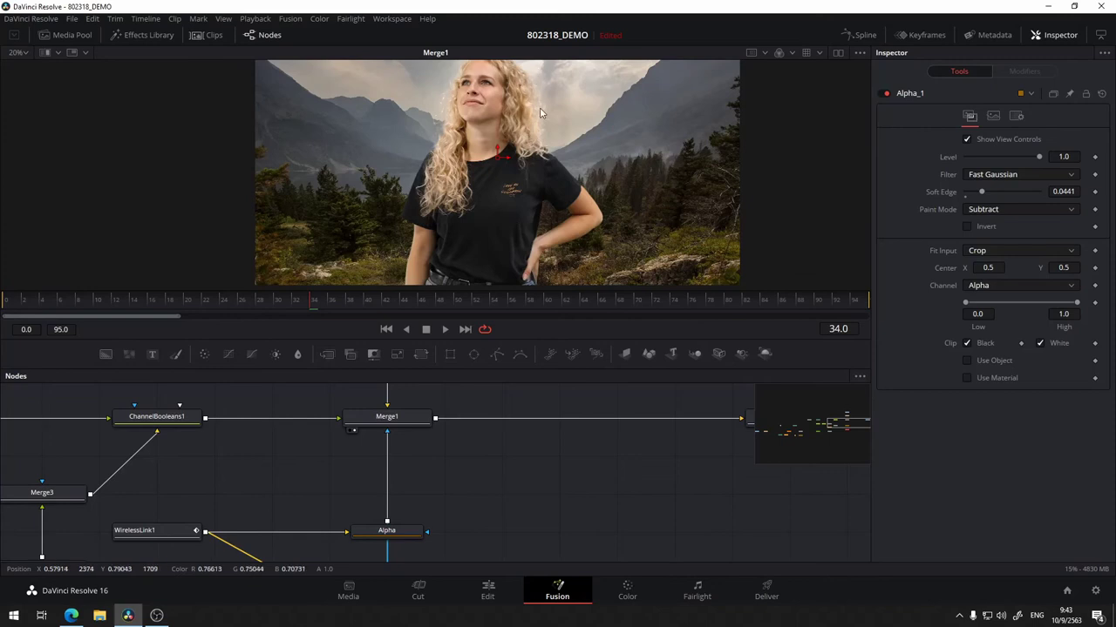
scroll(386, 431, left, 5)
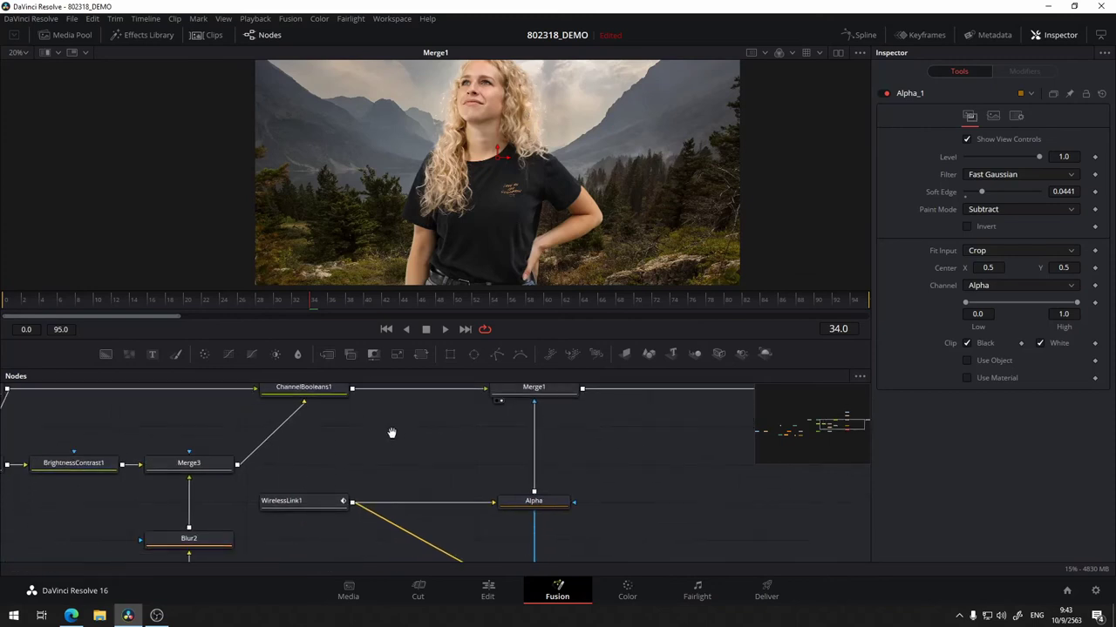
scroll(378, 410, down, 2)
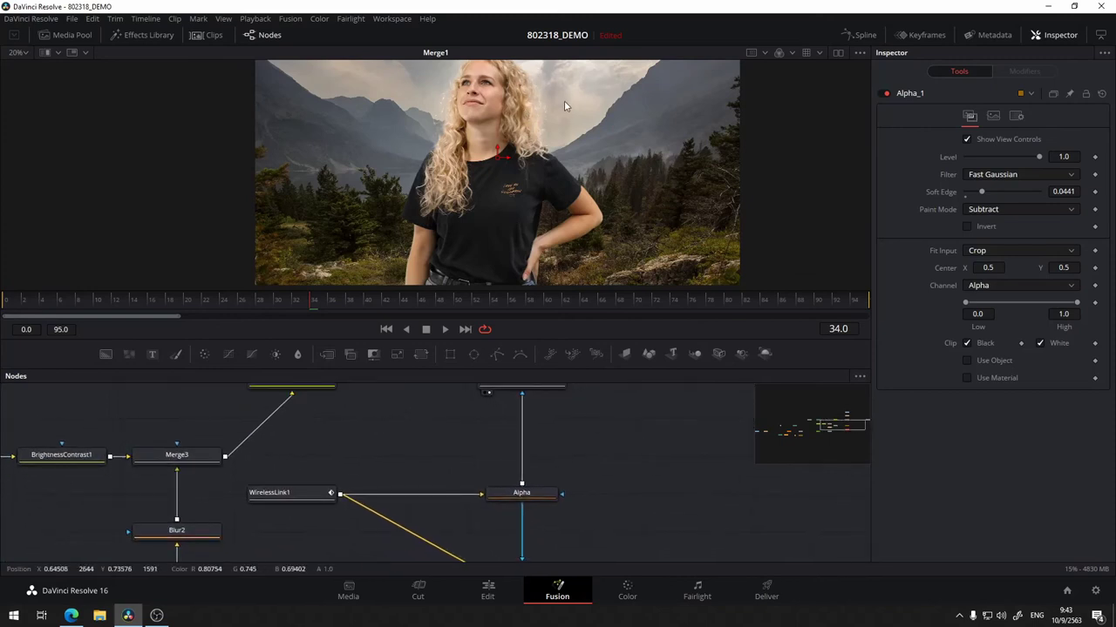
scroll(406, 463, right, 5)
scroll(406, 462, down, 2)
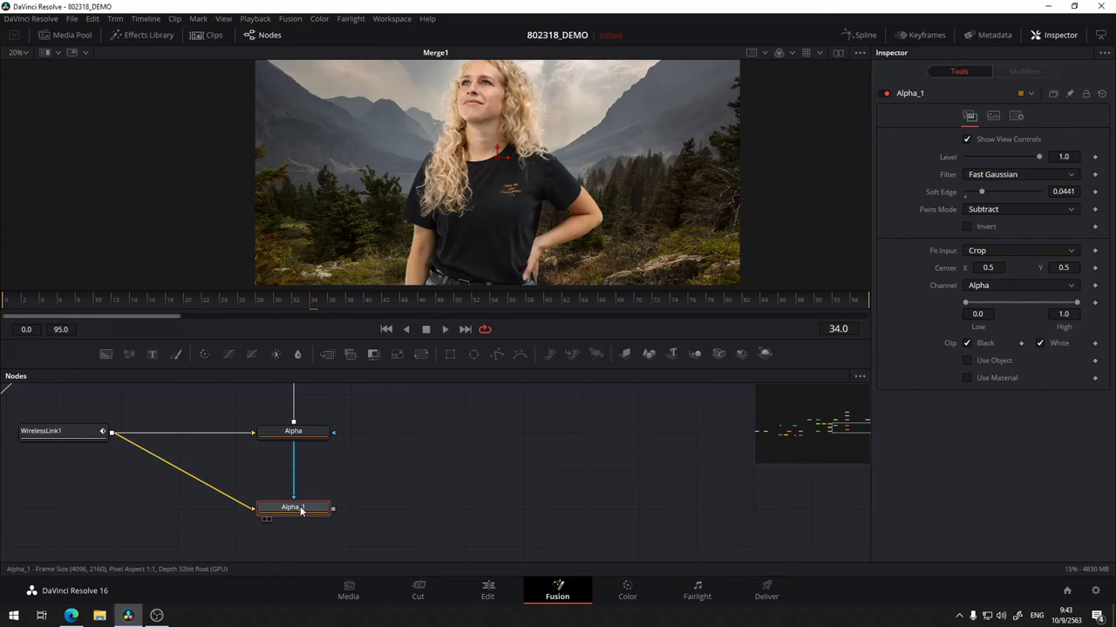
- Display the Alpha_1 matte and begin typing Lightwrap_alpha as its new name
drag(355, 495, 426, 505)
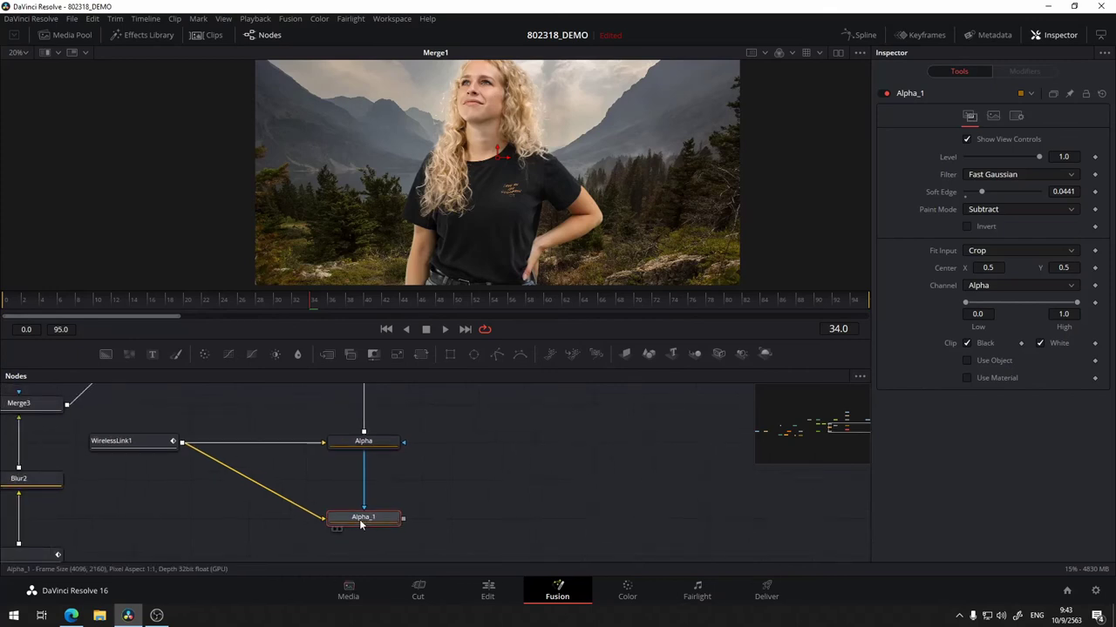
drag(359, 519, 500, 226)
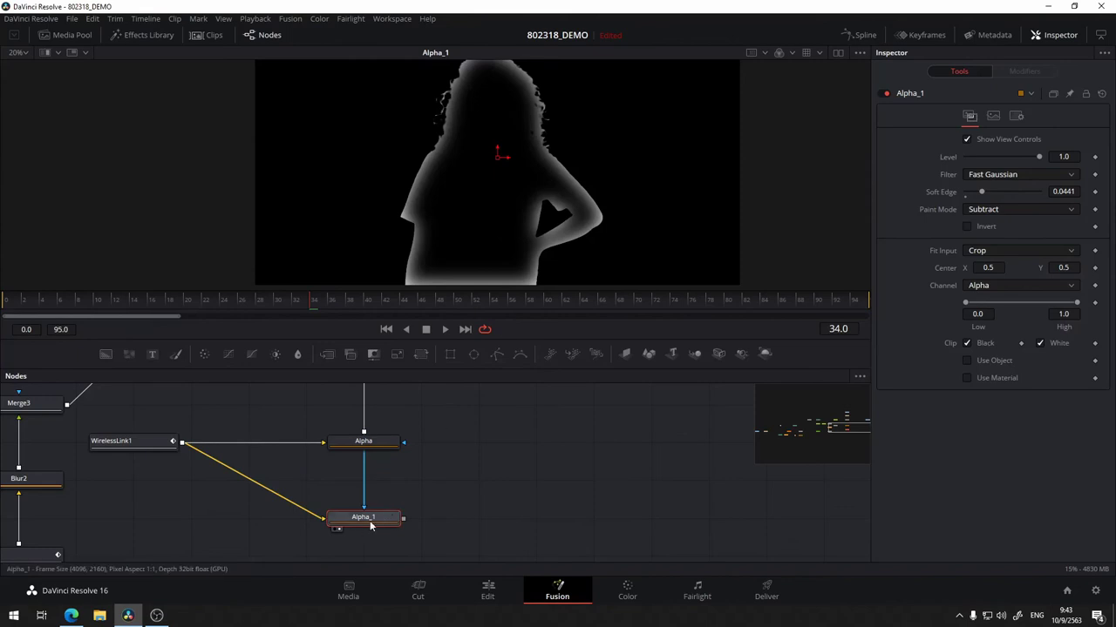
key(F2)
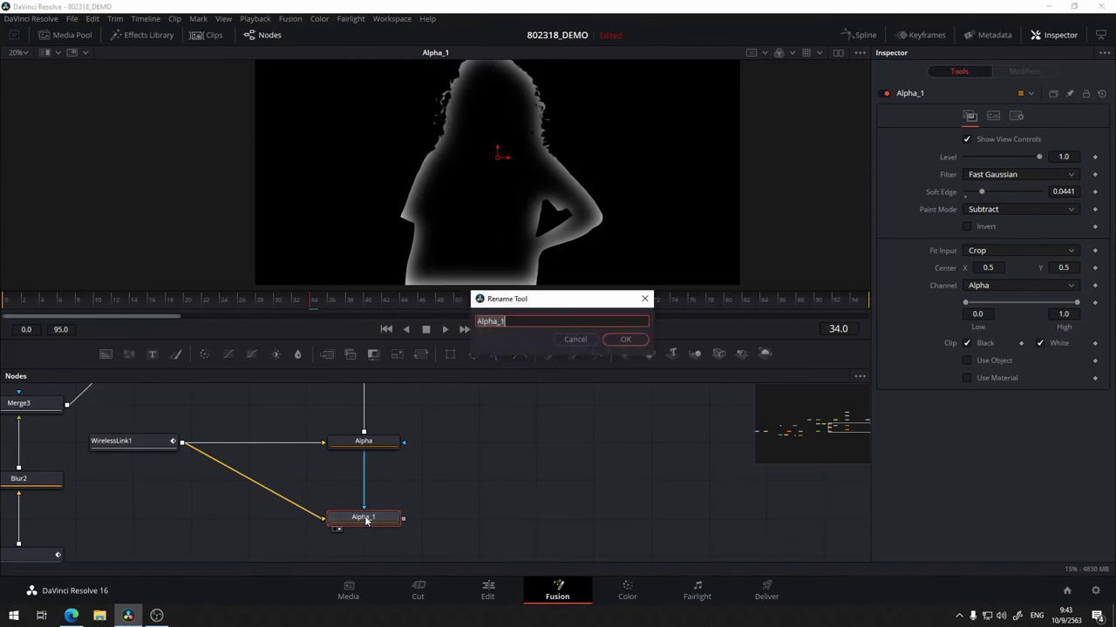
text(Lightwrap_a)
- Confirm the Lightwrap_alpha name and widen its Soft Edge to 0.0551
click(621, 338)
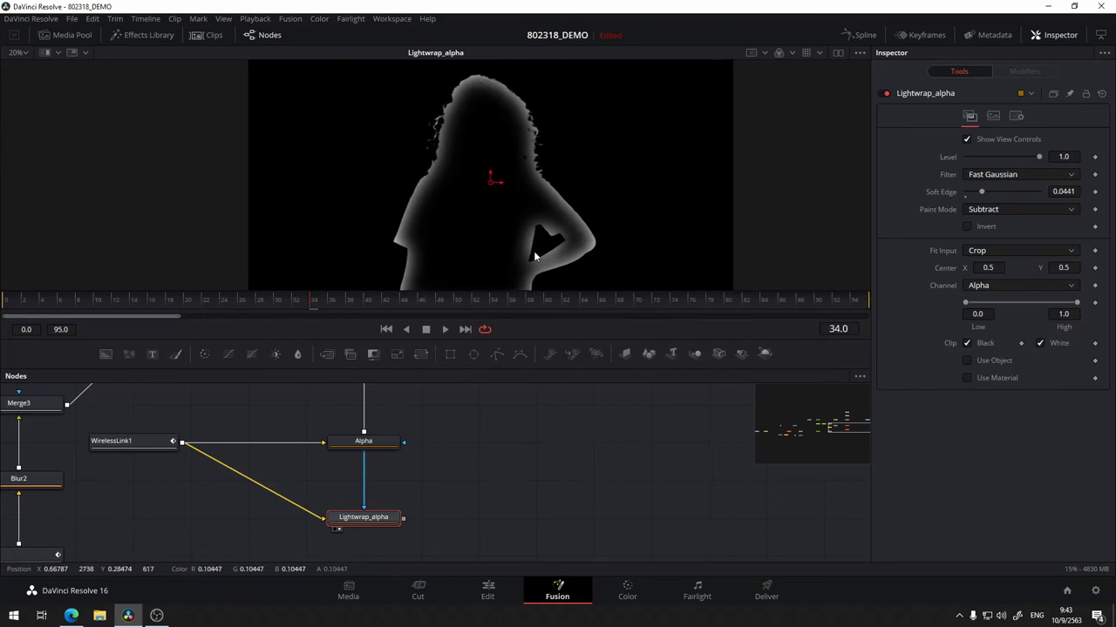
mouse_move(981, 193)
mouse_down()
mouse_move(1007, 191)
mouse_move(968, 195)
mouse_move(986, 196)
mouse_up()
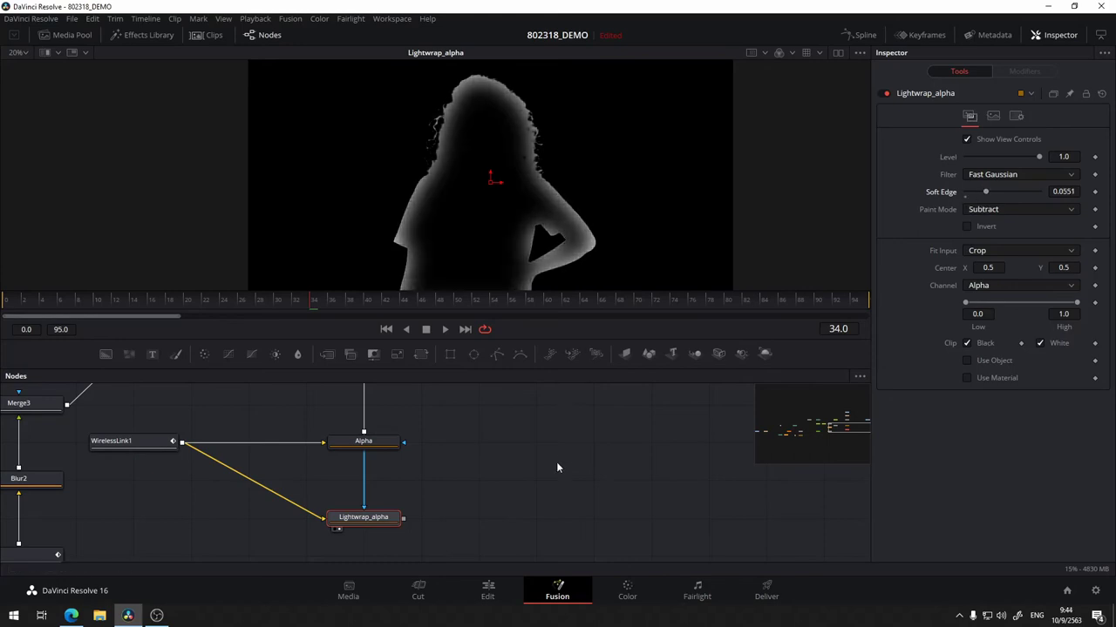
scroll(557, 463, down, 3)
scroll(373, 504, up, 1)
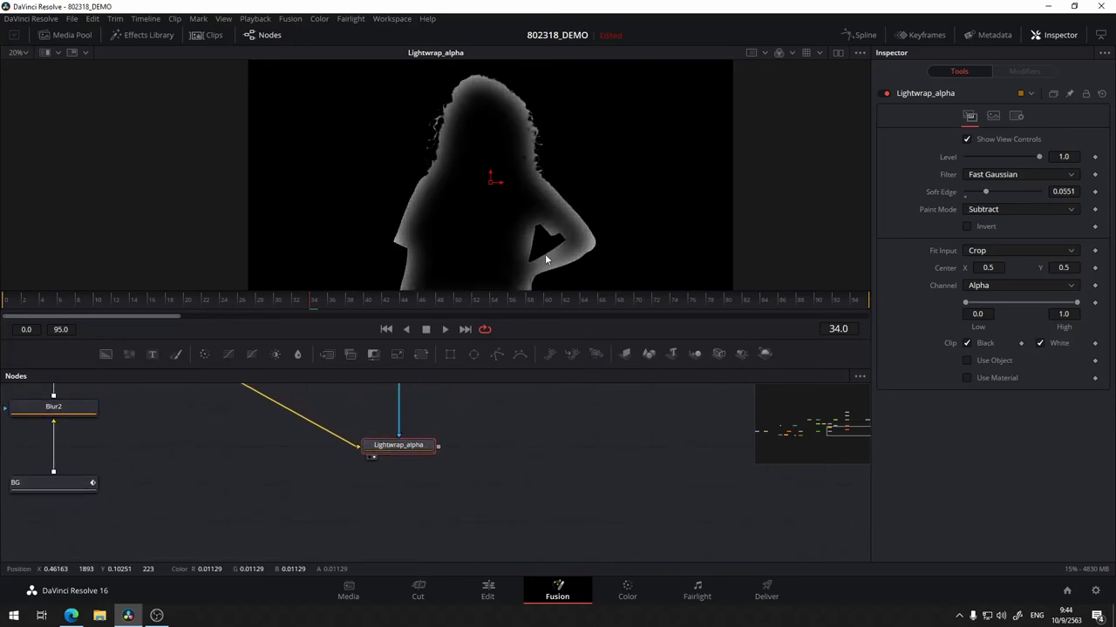
drag(442, 282, 475, 226)
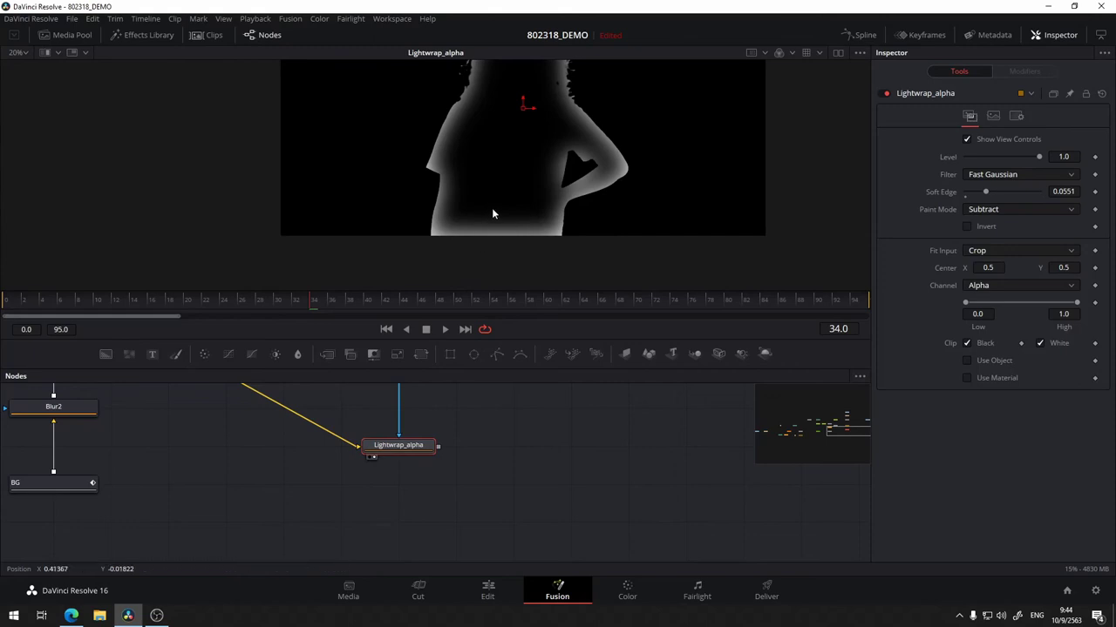
- Set Lightwrap_alpha's Image Clipping Mode to Frame
click(994, 117)
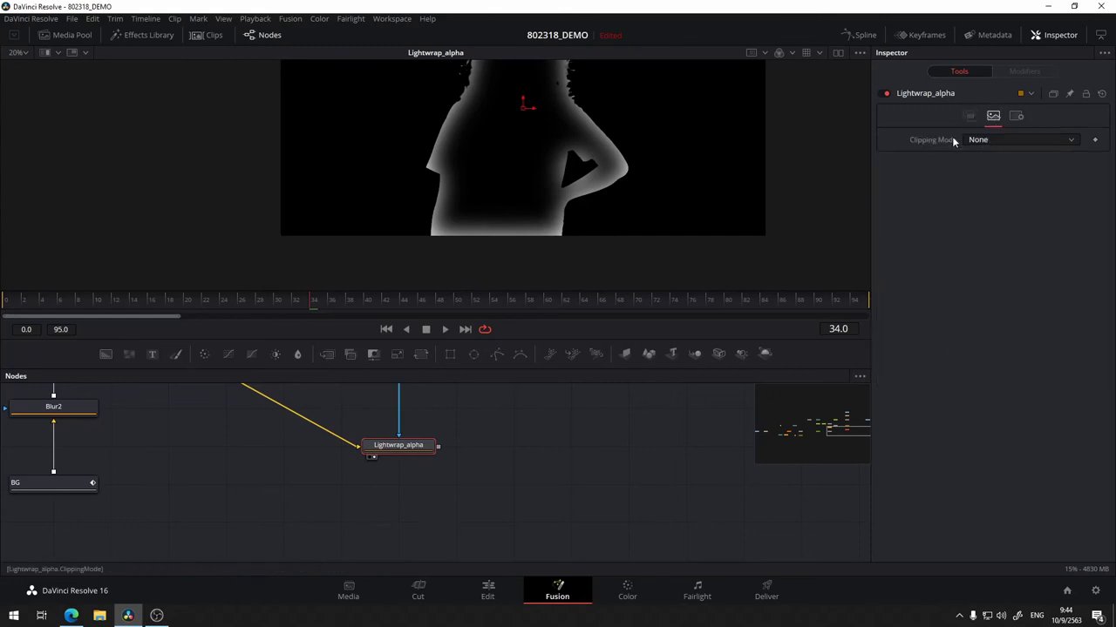
click(978, 140)
click(988, 170)
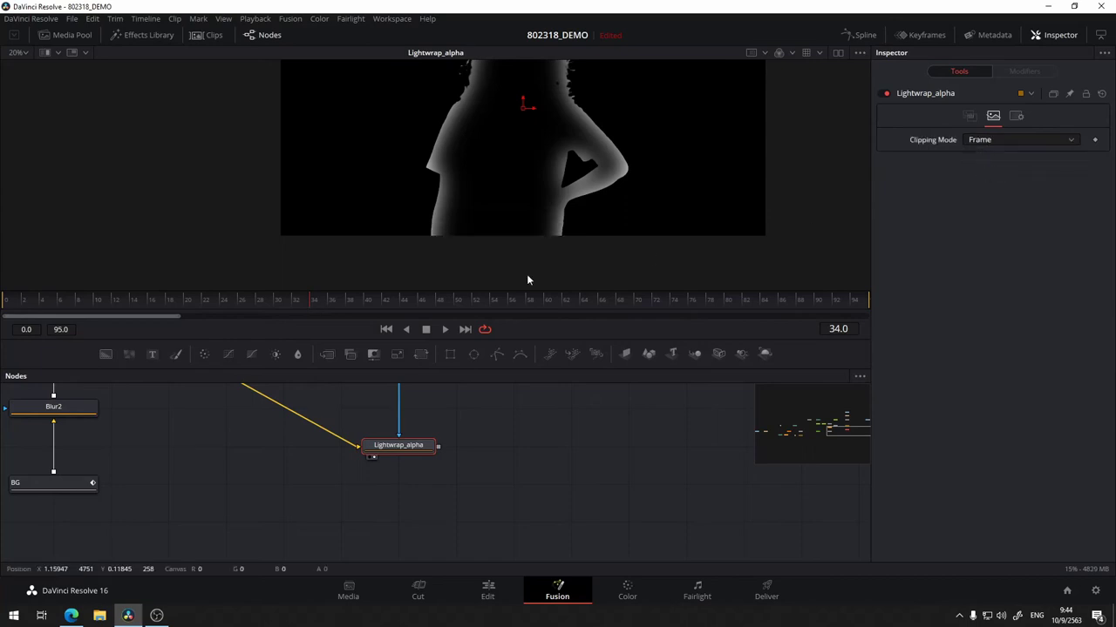
drag(593, 446, 488, 507)
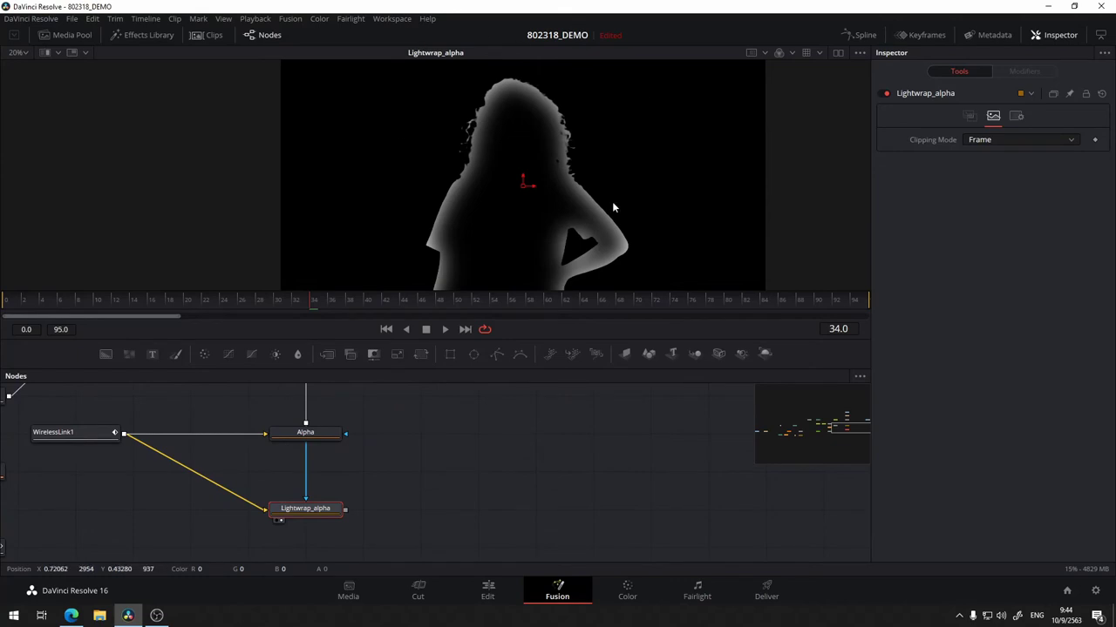
drag(612, 208, 607, 180)
mouse_move(483, 424)
mouse_down()
mouse_move(600, 386)
mouse_move(530, 414)
mouse_move(540, 454)
mouse_move(387, 558)
mouse_up()
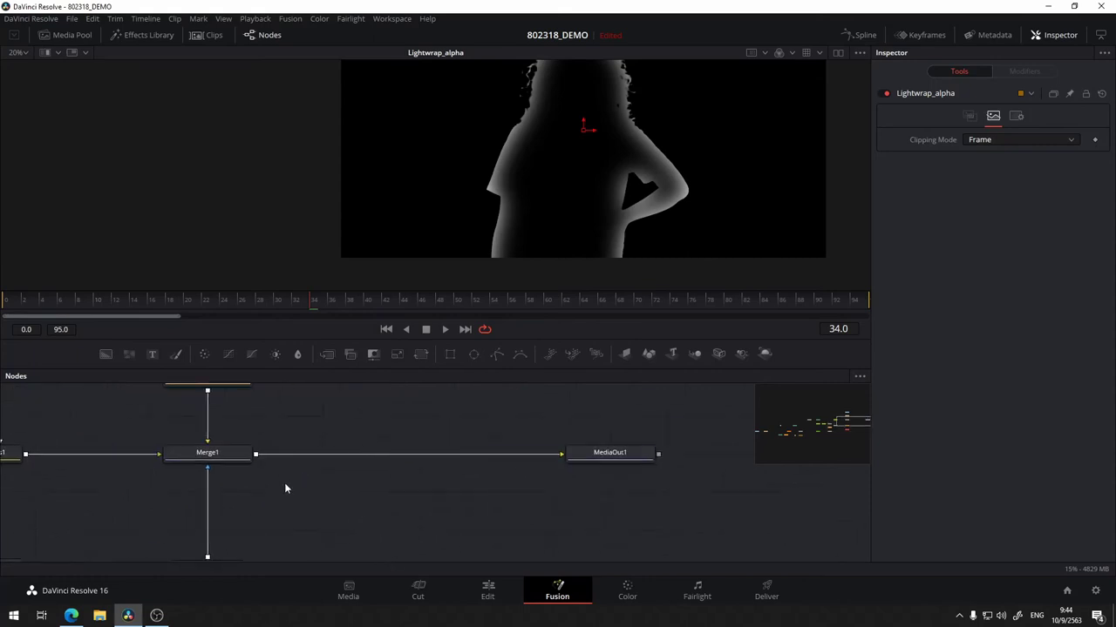
- Center the node graph on Merge1 and show its woman-over-mountains composite in the viewer
drag(337, 408, 363, 422)
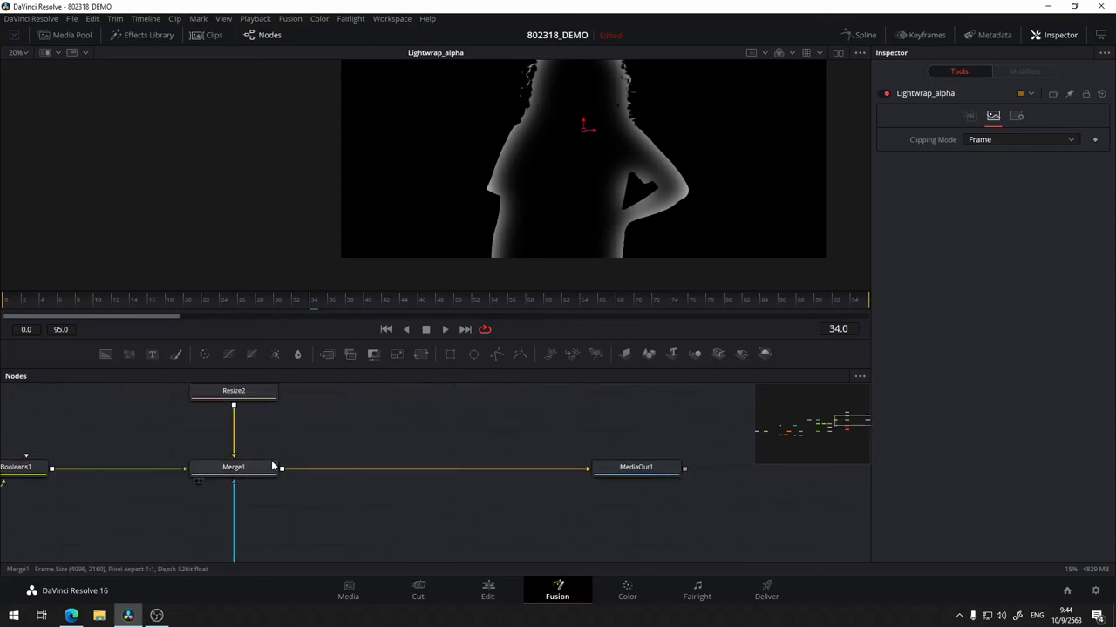
drag(446, 416, 543, 471)
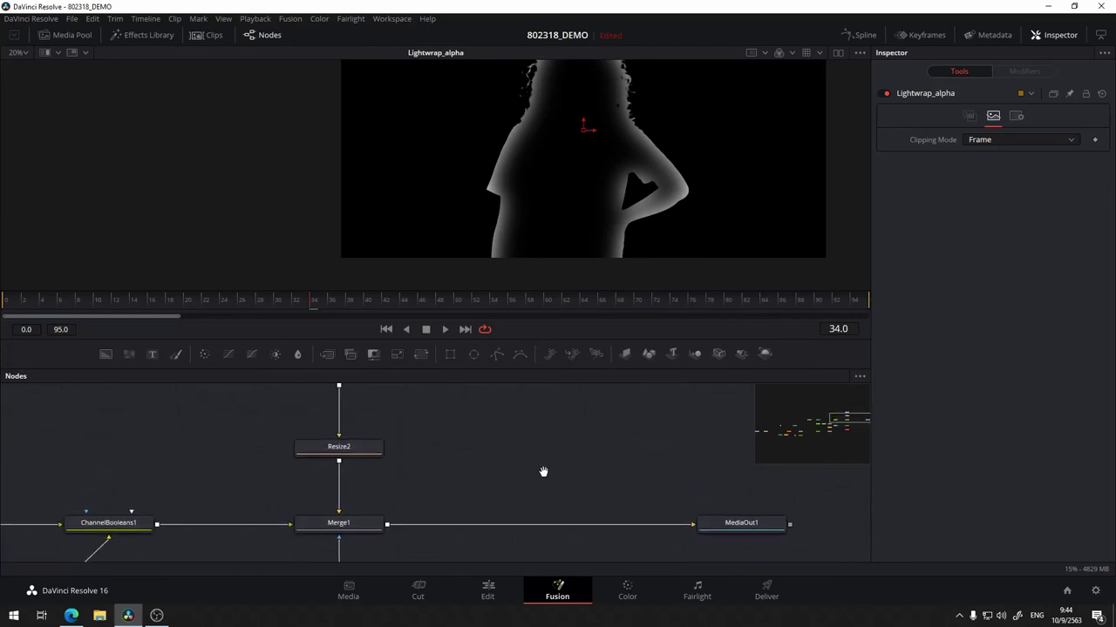
drag(340, 533, 534, 196)
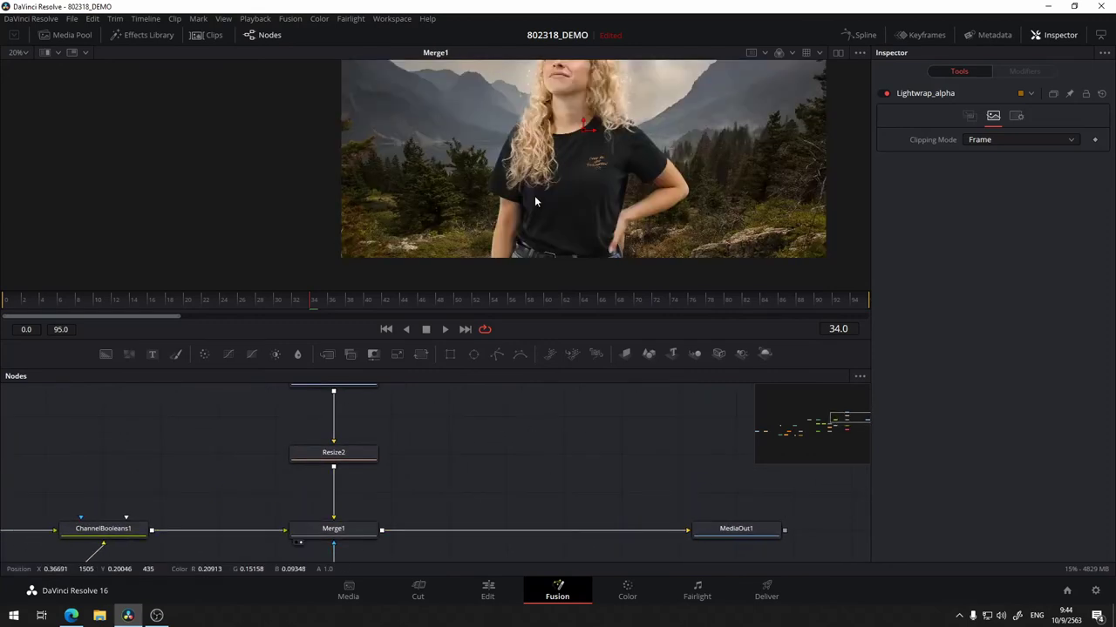
mouse_move(432, 487)
mouse_down()
mouse_move(516, 453)
mouse_move(525, 392)
mouse_up()
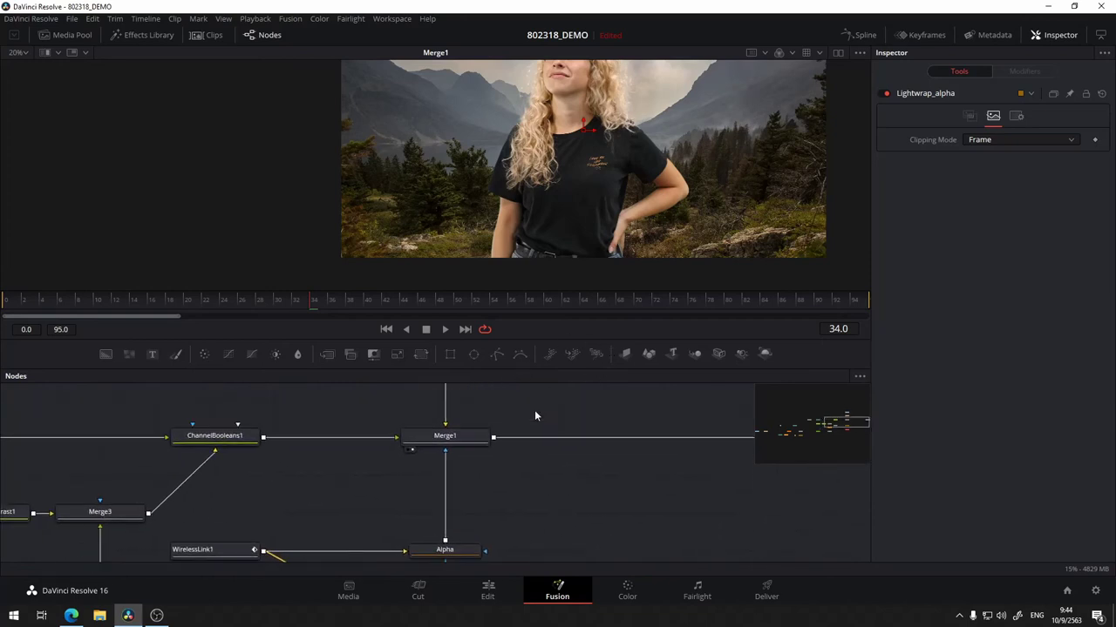
mouse_move(525, 391)
mouse_down()
mouse_move(360, 491)
mouse_move(403, 408)
mouse_move(473, 346)
mouse_up()
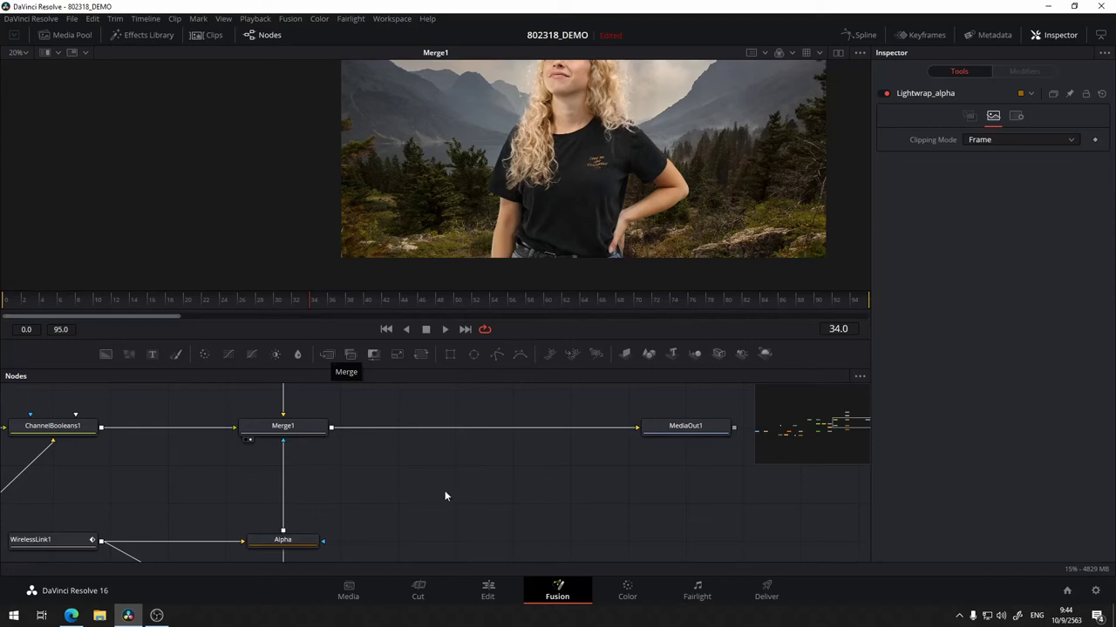
- Add Merge4 on the Merge1→MediaOut1 link and compare its result with Merge1
scroll(445, 496, up, 1)
drag(332, 356, 428, 415)
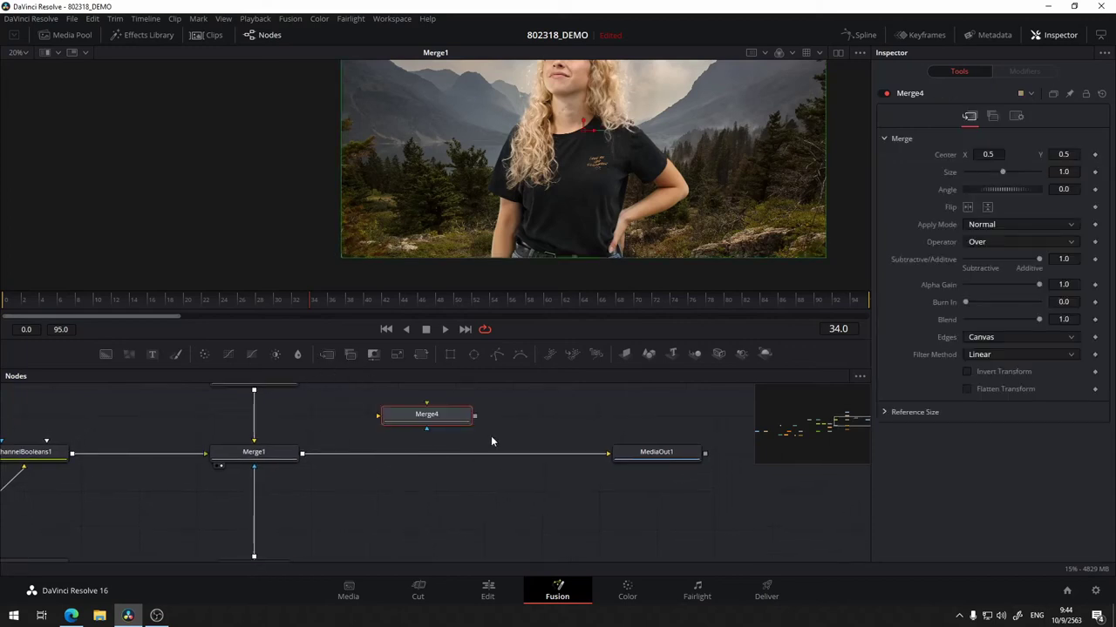
scroll(491, 441, left, 2)
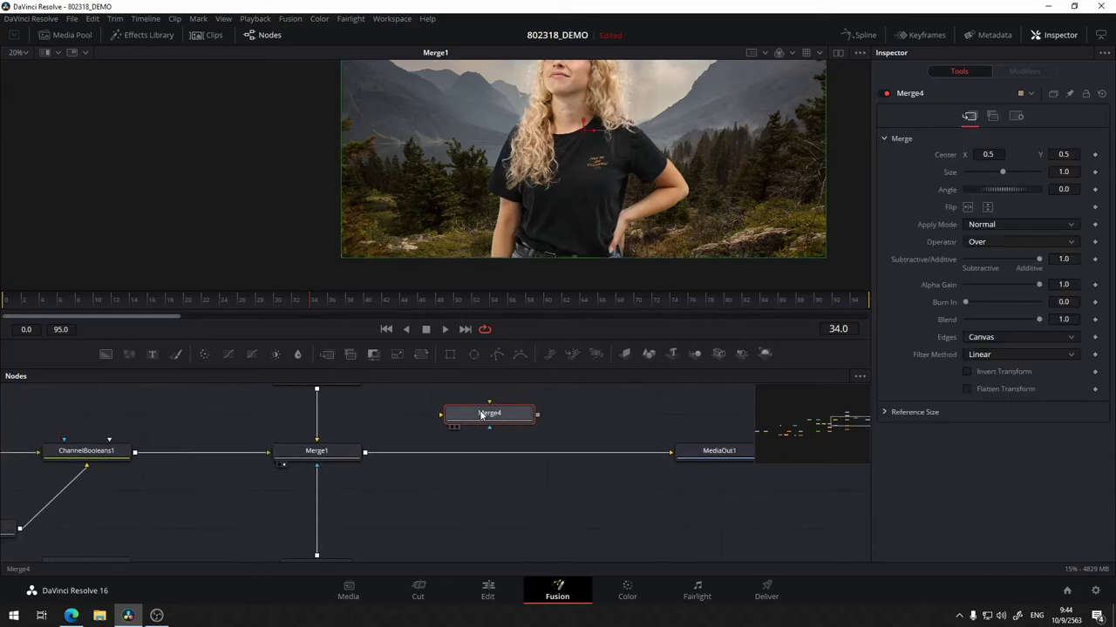
drag(480, 415, 499, 456)
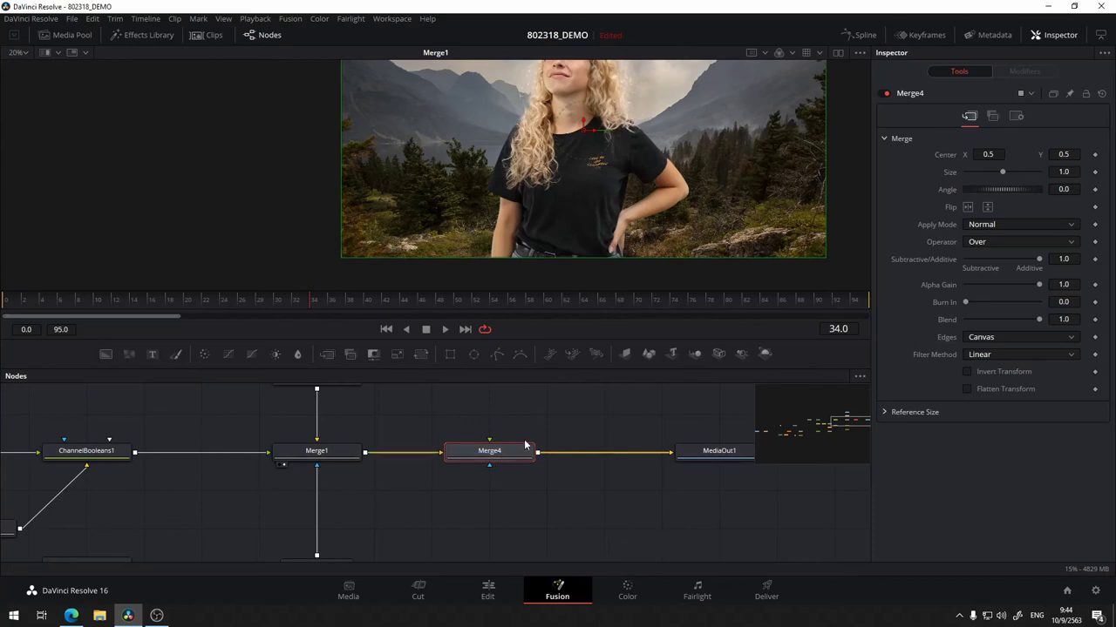
drag(546, 410, 531, 449)
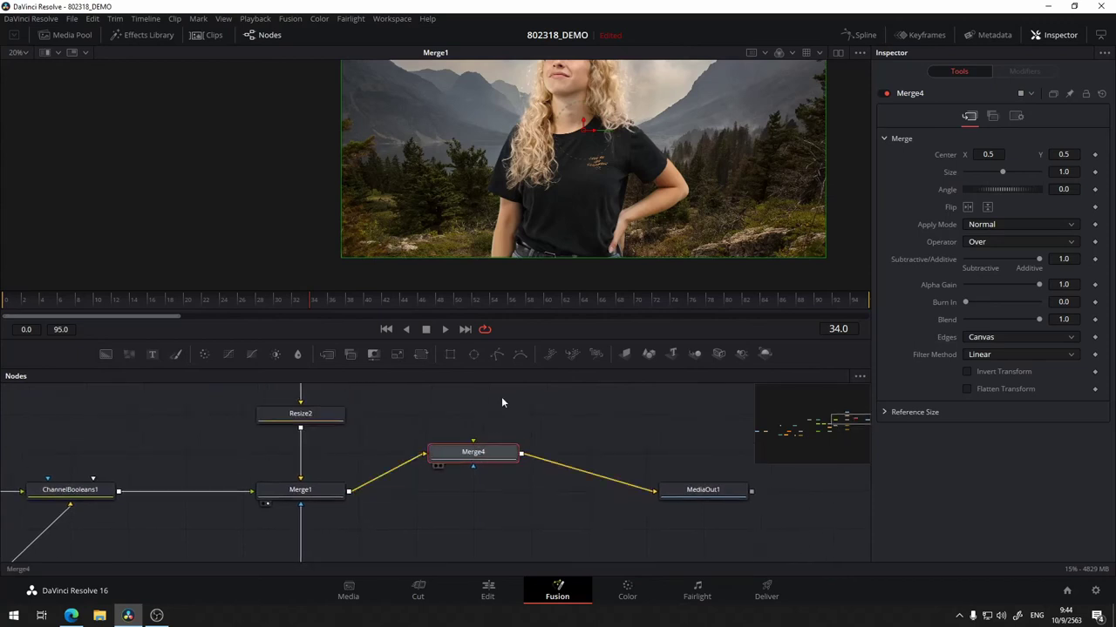
drag(471, 484, 547, 219)
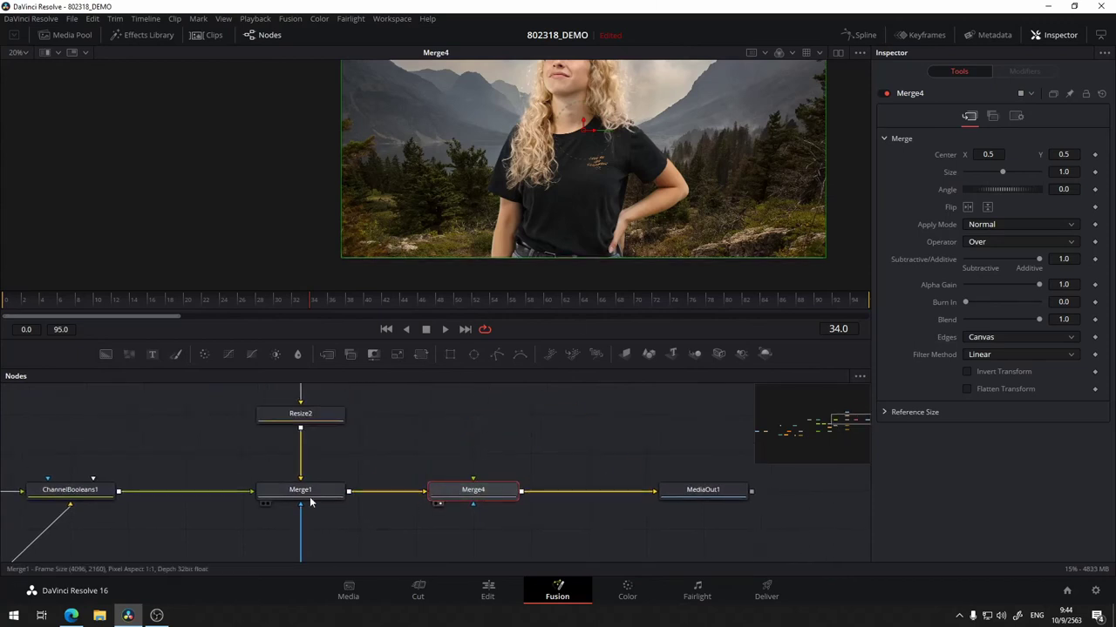
key(1)
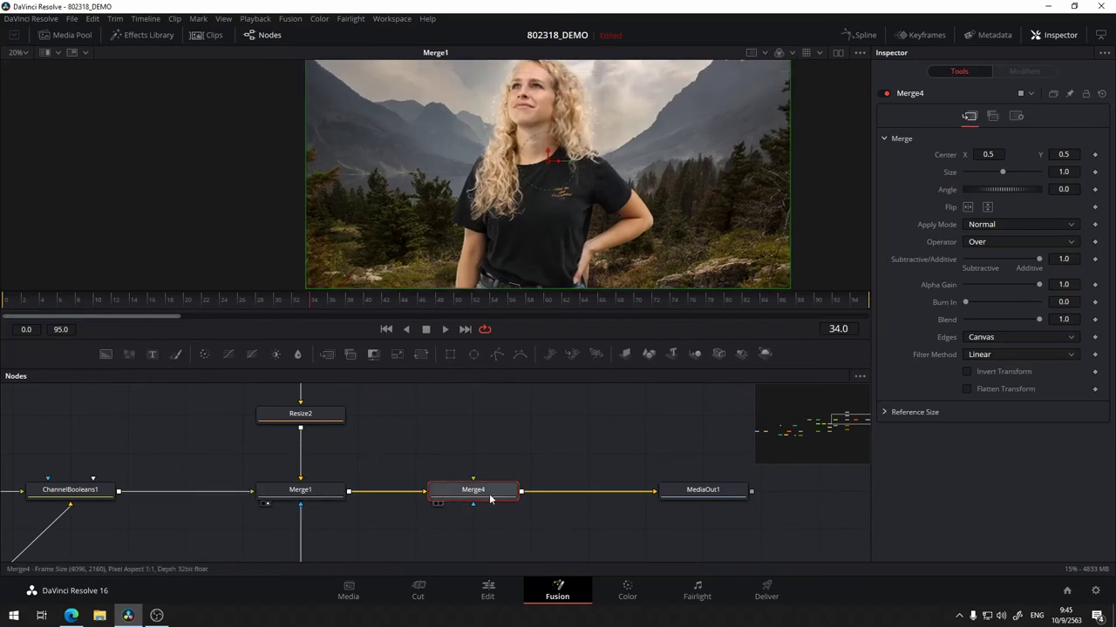
scroll(563, 440, up, 1)
scroll(516, 426, up, 1)
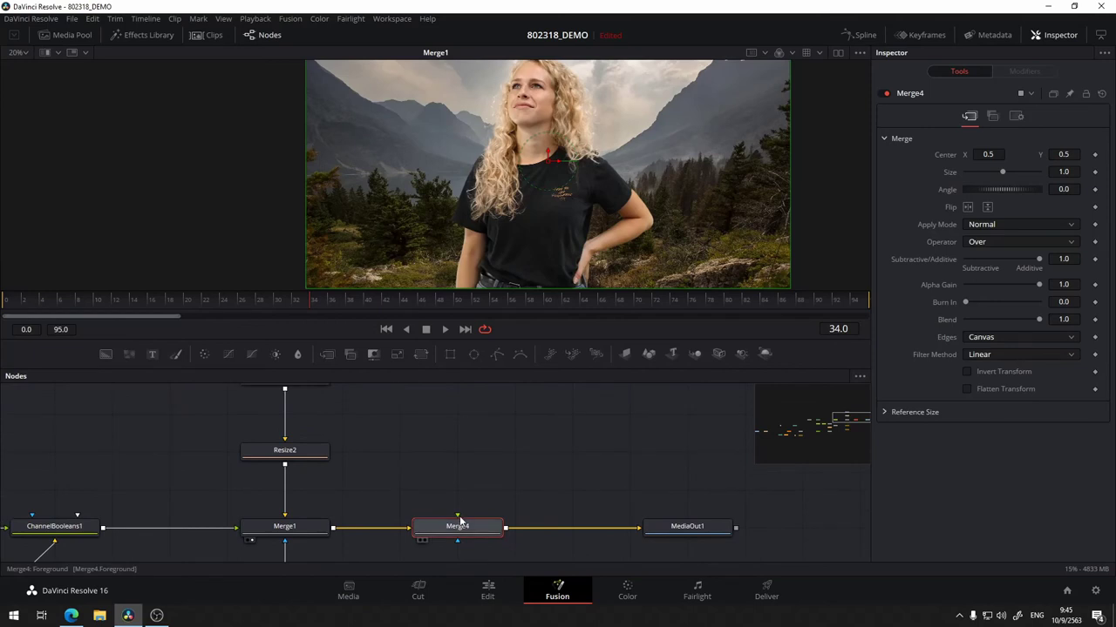
- Connect Resize2 into Merge4's foreground and view the Merge4 result
drag(457, 518, 333, 453)
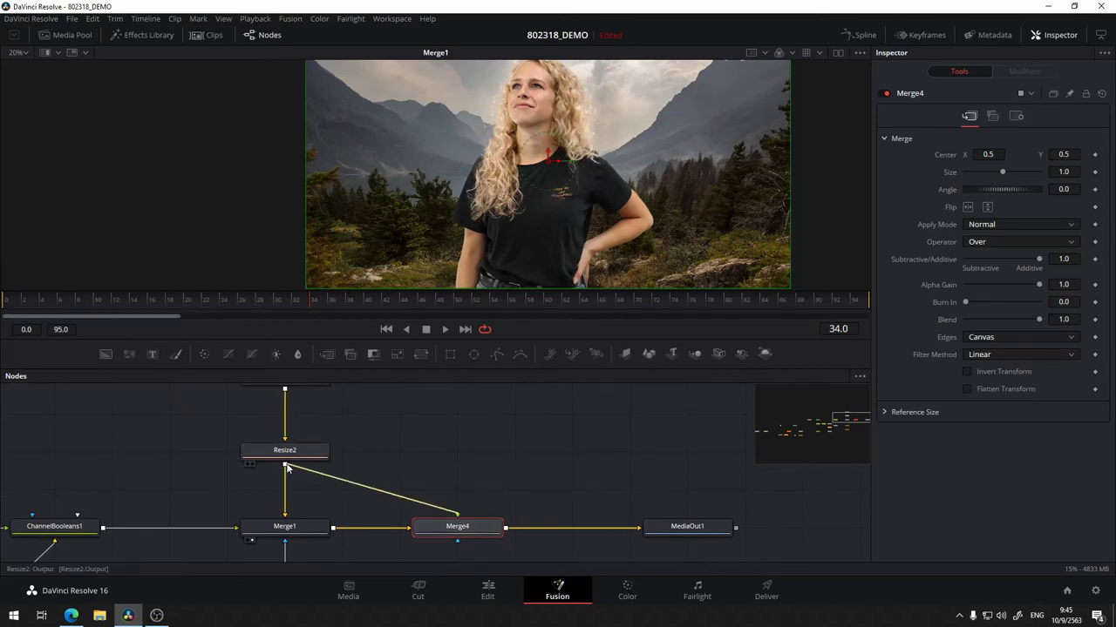
key(1)
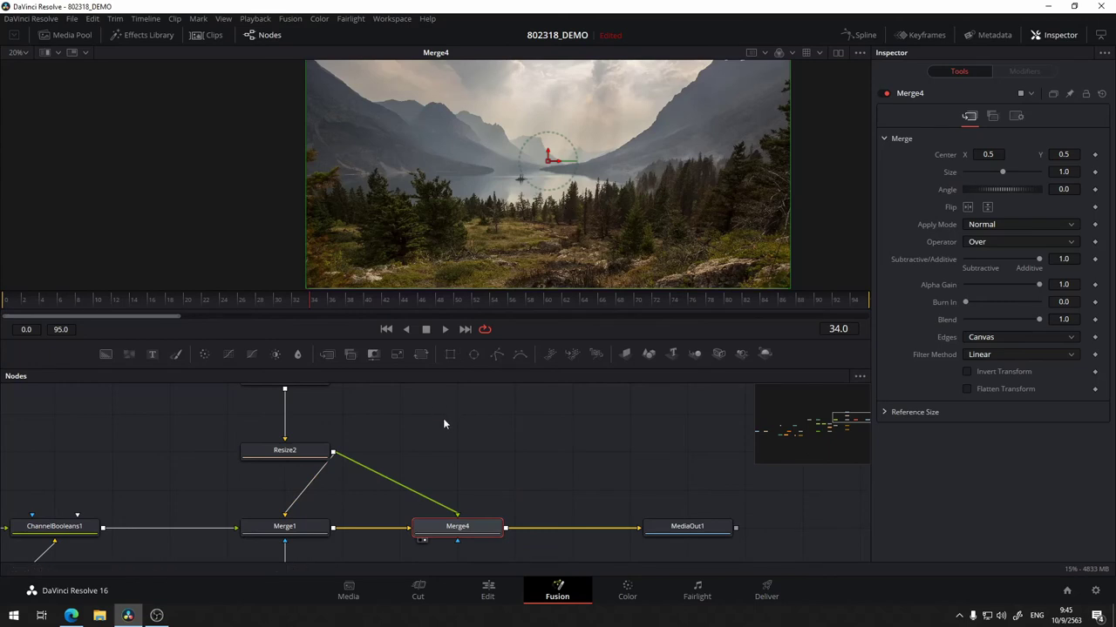
drag(484, 458, 543, 321)
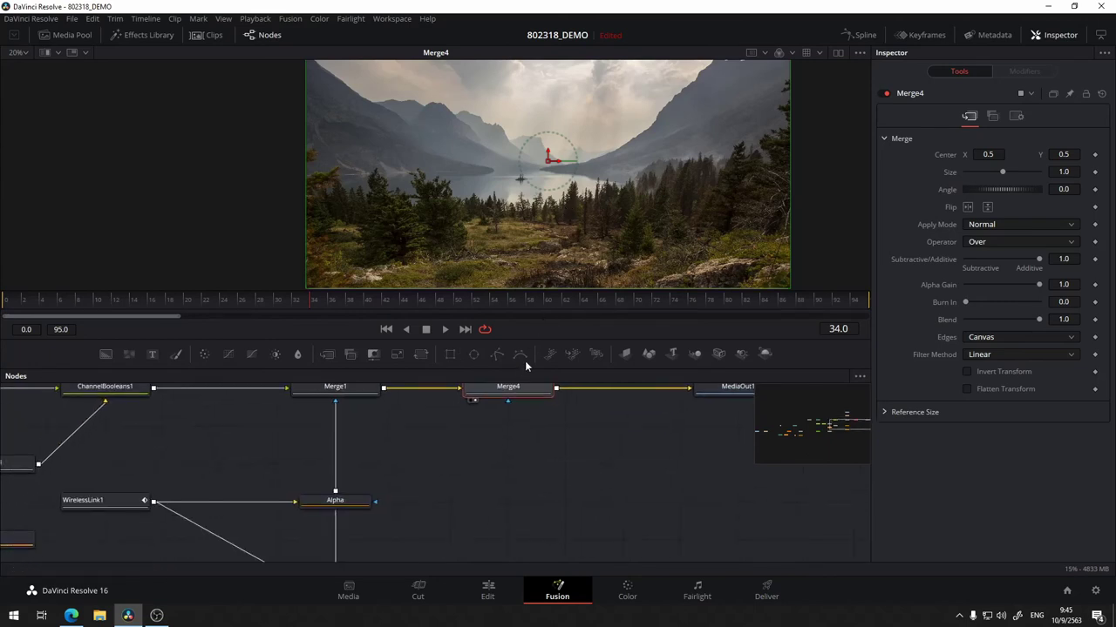
mouse_move(526, 366)
mouse_down()
mouse_move(416, 494)
mouse_move(478, 473)
mouse_move(595, 469)
mouse_up()
- Connect Lightwrap_alpha to Merge4's mask input and select Lightwrap_alpha
drag(582, 385, 151, 558)
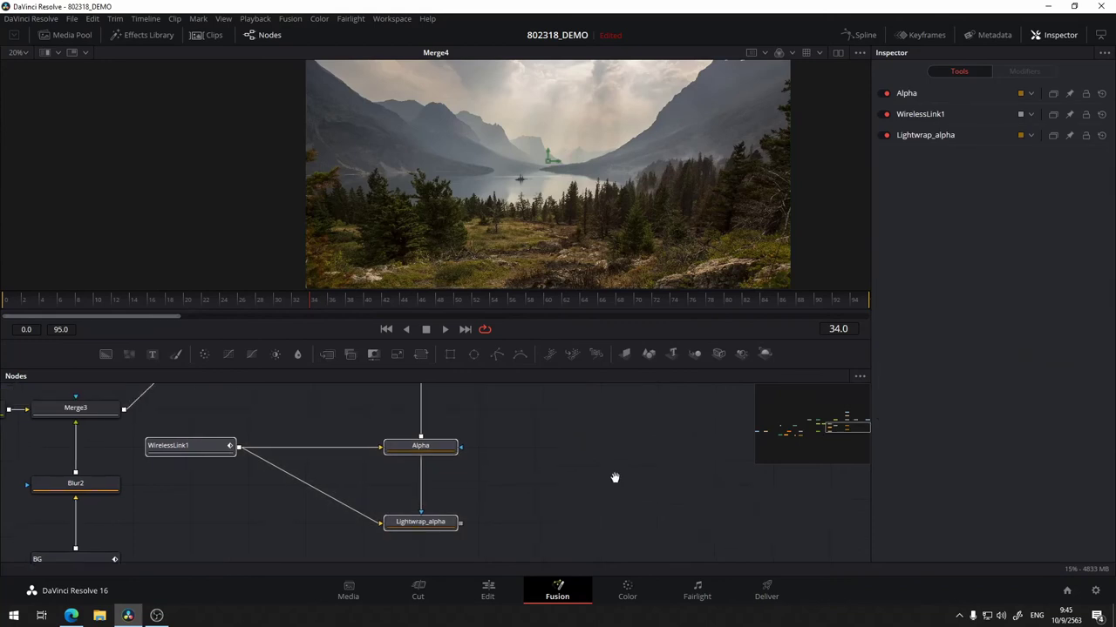
drag(614, 477, 450, 503)
click(436, 451)
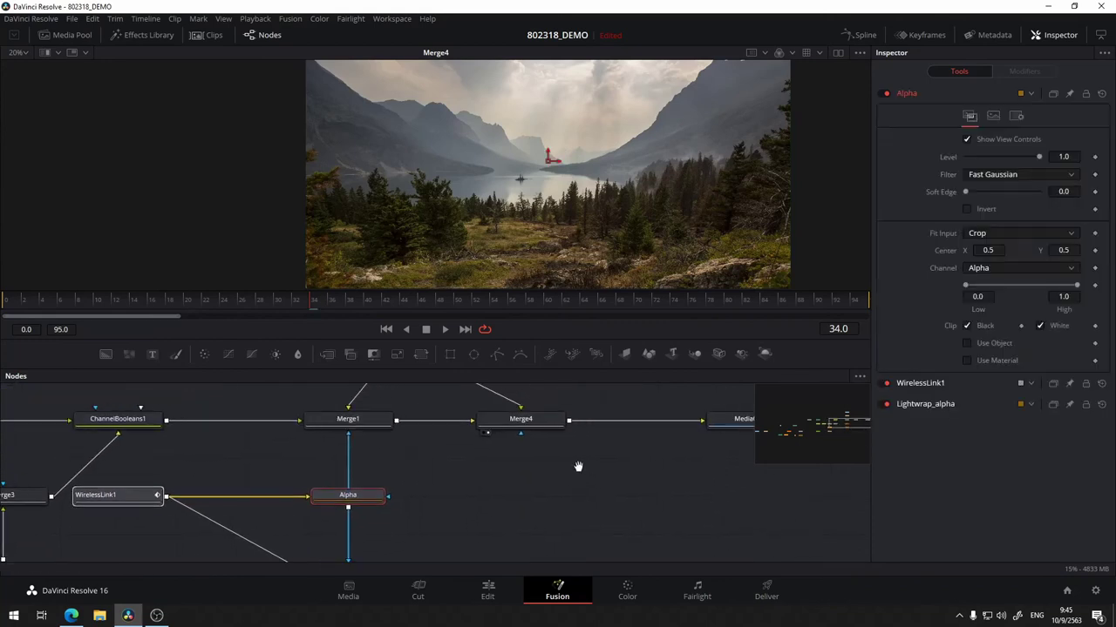
drag(578, 463, 557, 441)
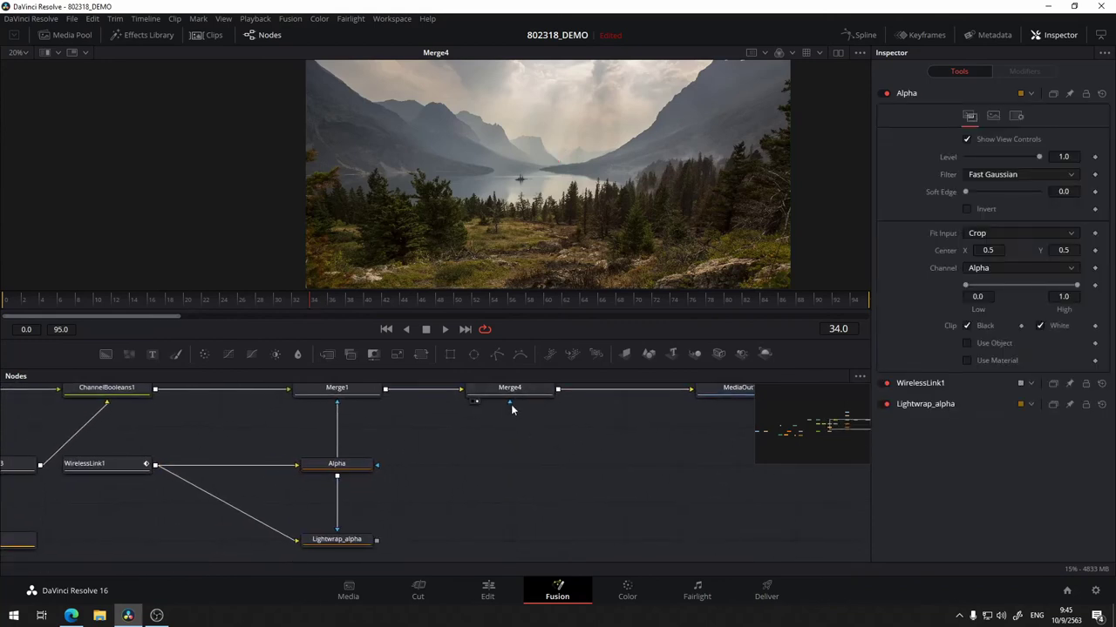
drag(376, 540, 511, 404)
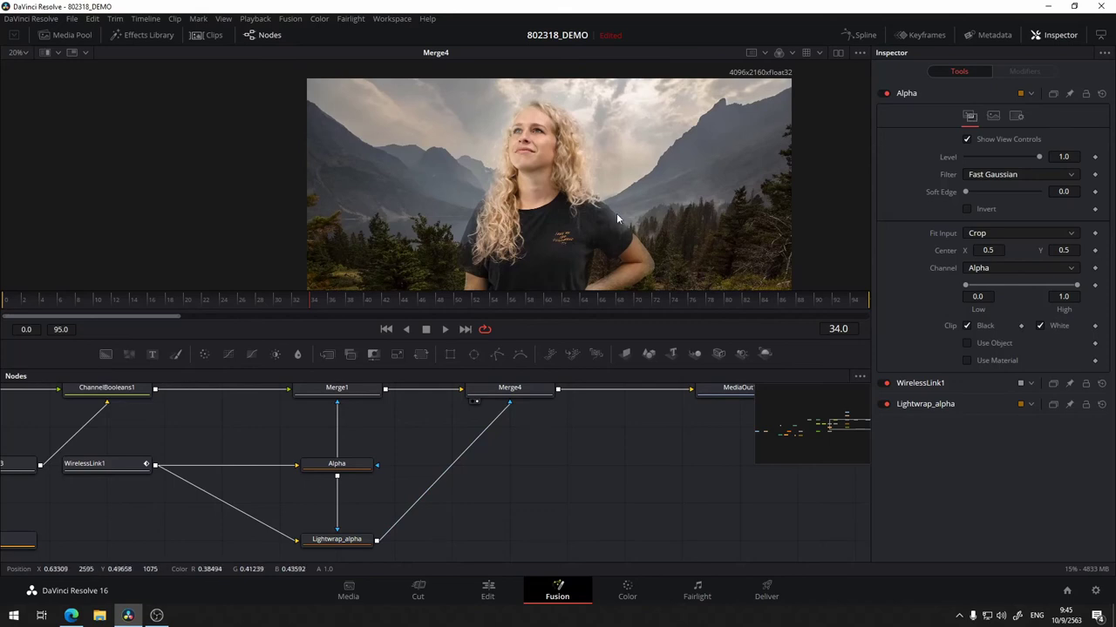
scroll(510, 523, up, 5)
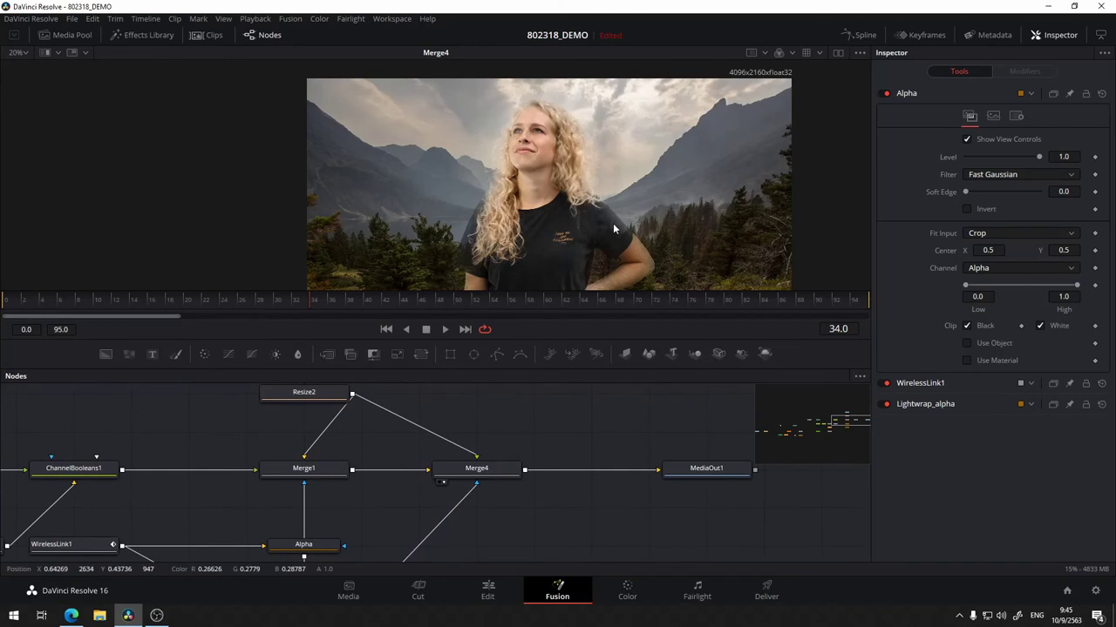
scroll(508, 518, down, 5)
click(391, 516)
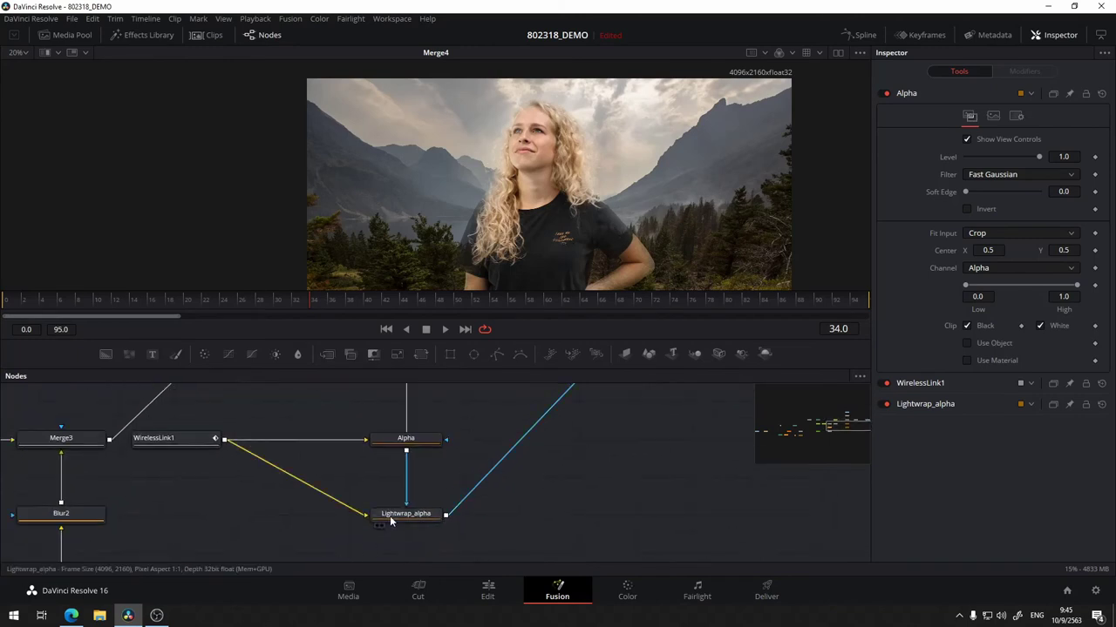
scroll(667, 451, up, 2)
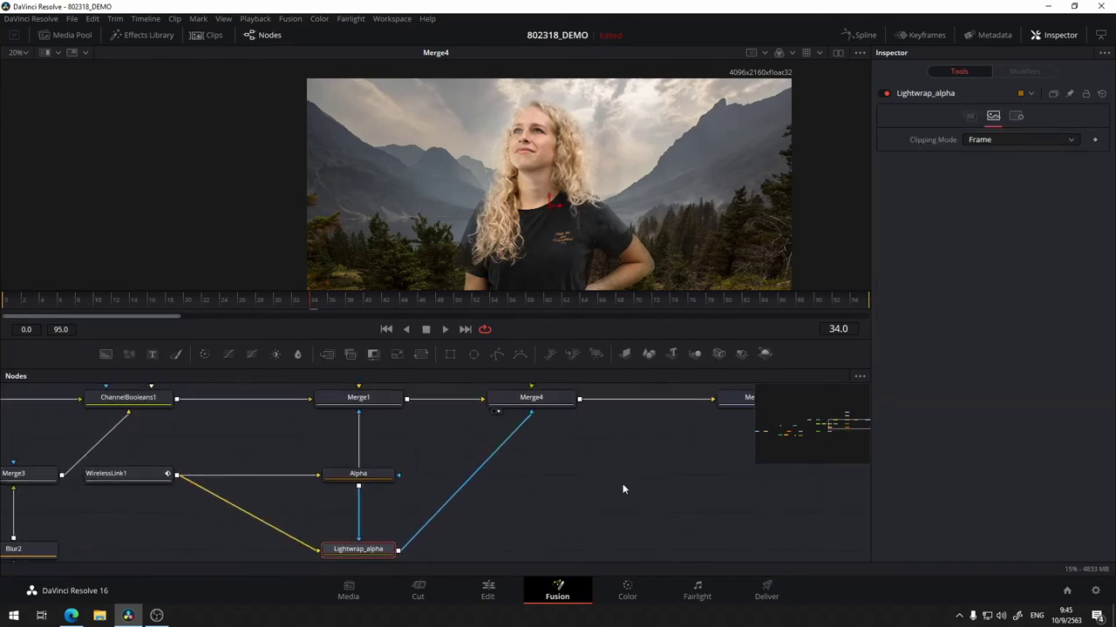
- Adjust Lightwrap_alpha's Soft Edge down and back up, settling at 0.0205
click(969, 117)
drag(973, 194, 991, 193)
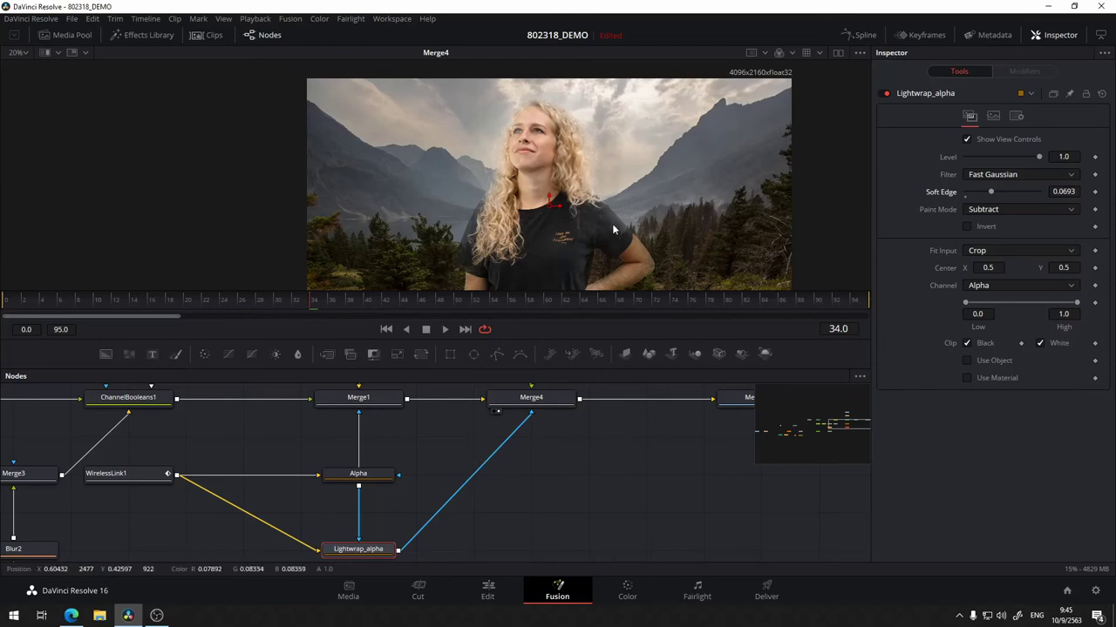
drag(559, 448, 549, 546)
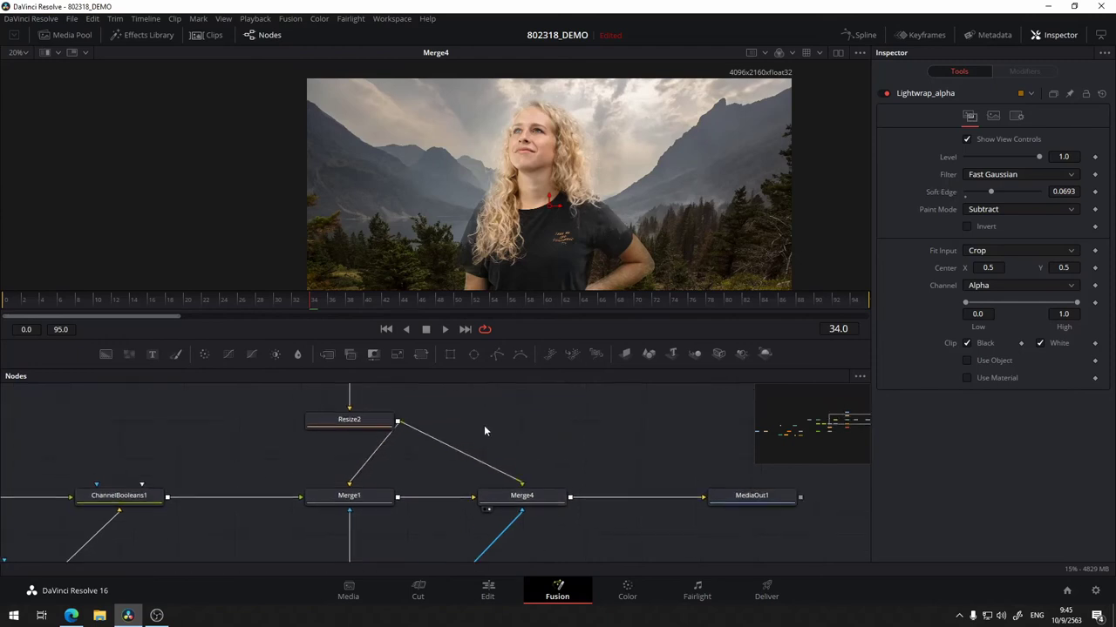
mouse_move(992, 192)
mouse_down()
mouse_move(1032, 191)
mouse_move(946, 193)
mouse_move(975, 189)
mouse_up()
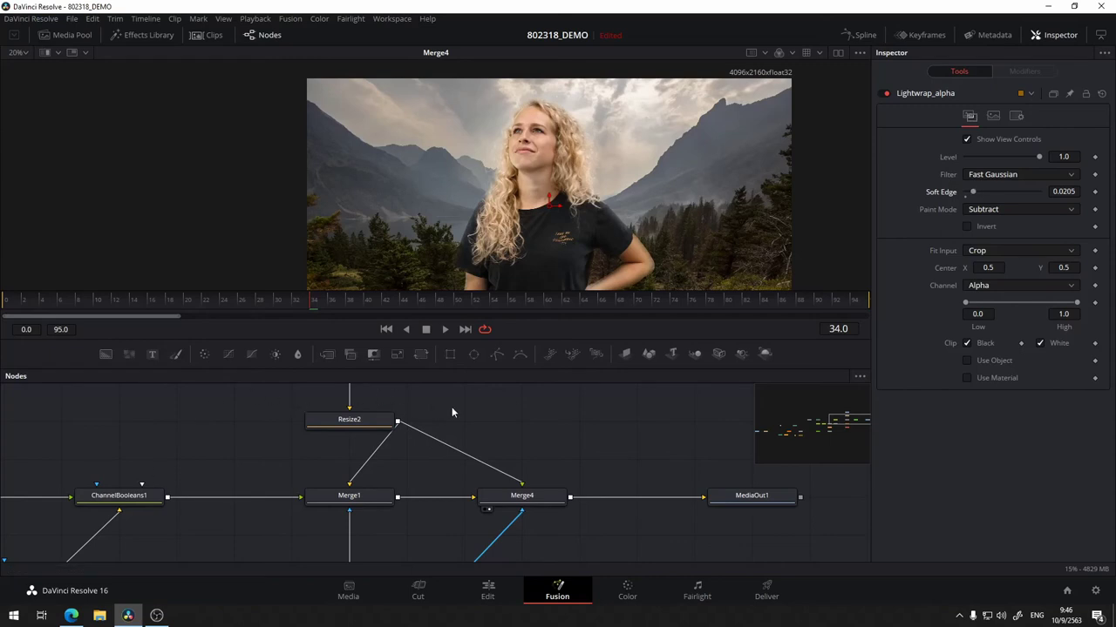
drag(452, 413, 434, 468)
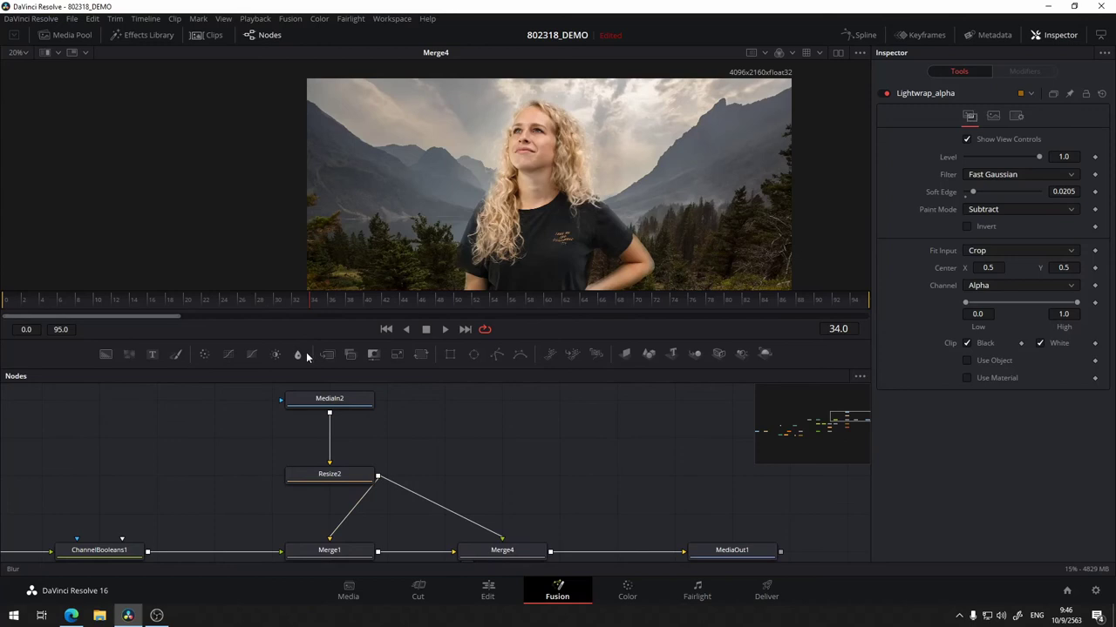
- Add a Blur3 node on the Resize2 background and raise its Blur Size to 48.0
drag(307, 357, 504, 475)
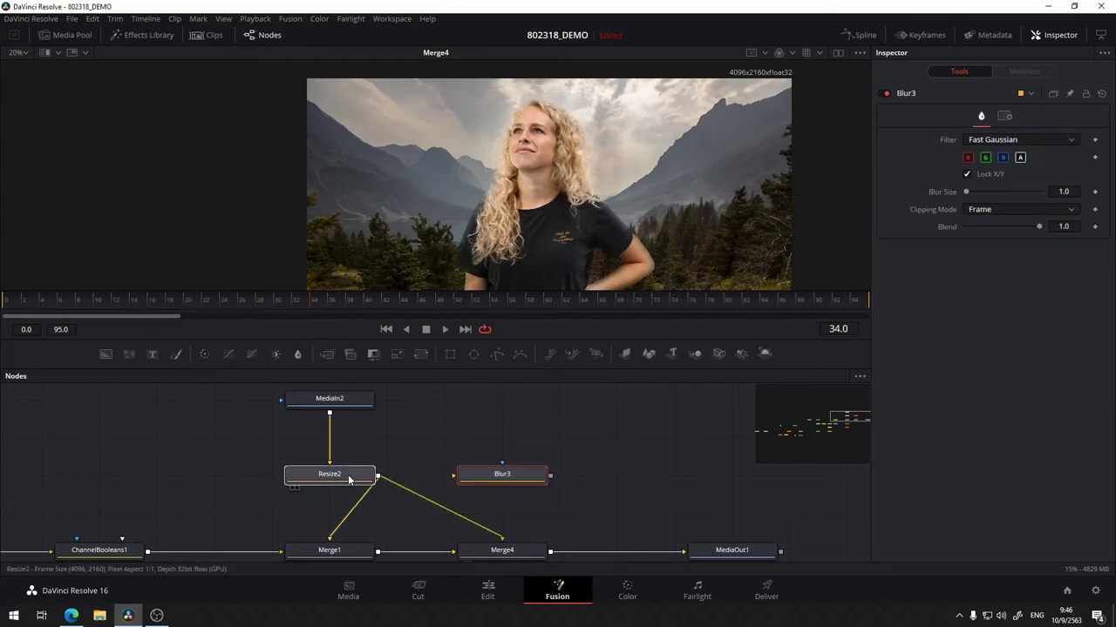
drag(329, 474, 503, 241)
mouse_move(501, 550)
mouse_down()
mouse_move(489, 491)
mouse_move(558, 169)
mouse_up()
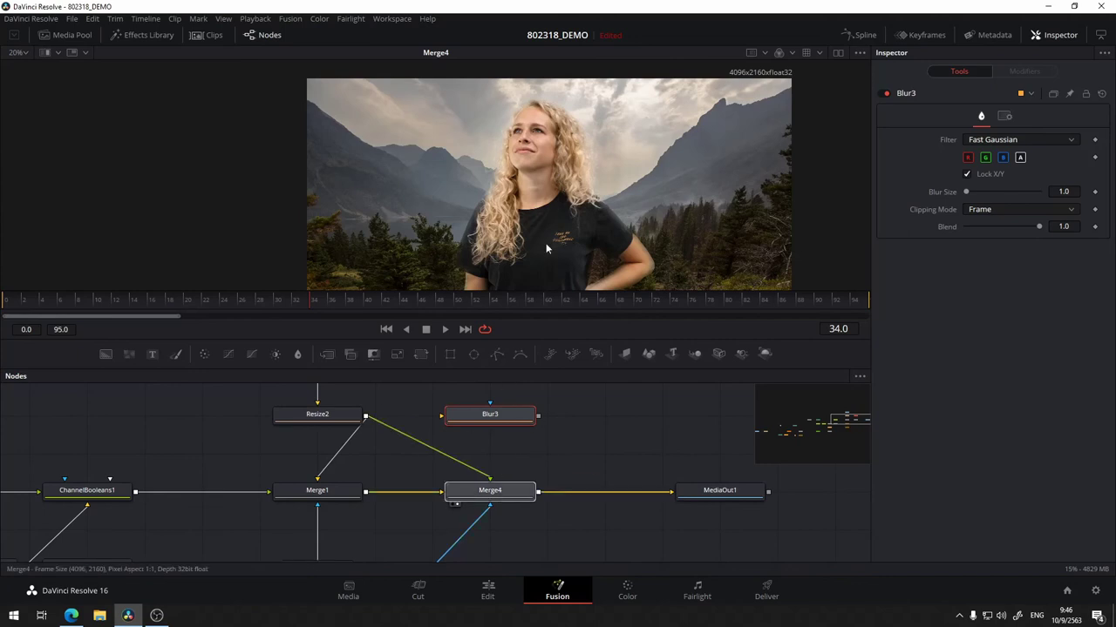
mouse_move(531, 439)
mouse_down()
mouse_move(543, 445)
mouse_move(477, 457)
mouse_move(509, 438)
mouse_move(523, 412)
mouse_up()
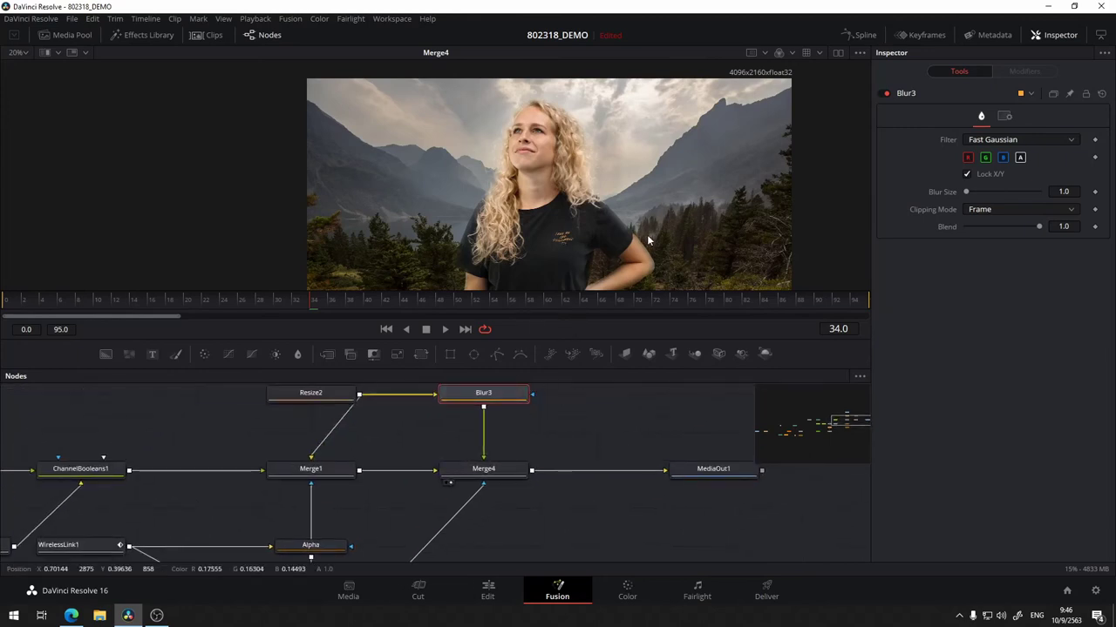
drag(965, 193, 1003, 193)
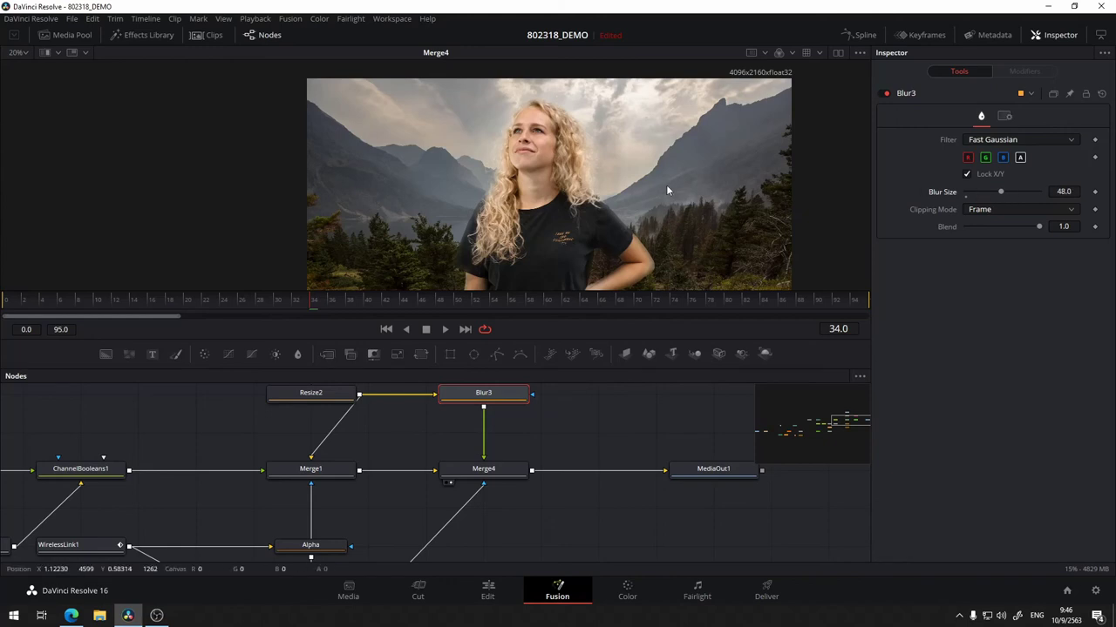
drag(439, 516, 487, 380)
- Zoom the viewer onto the woman's arm and lower Lightwrap_alpha's Soft Edge to 0.0079
click(367, 484)
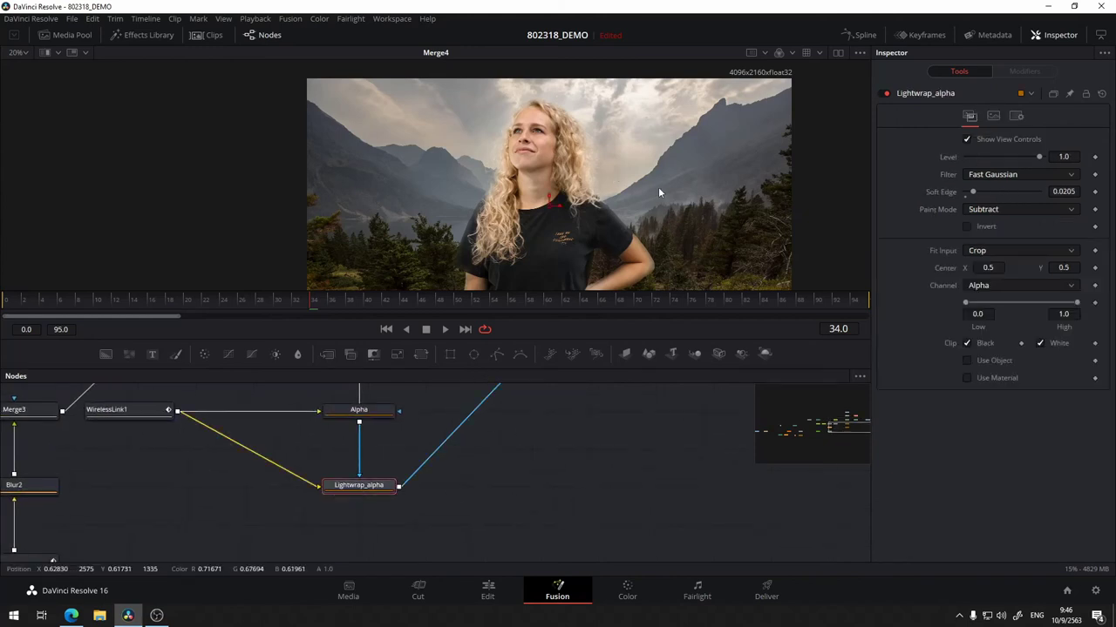
drag(990, 192, 987, 193)
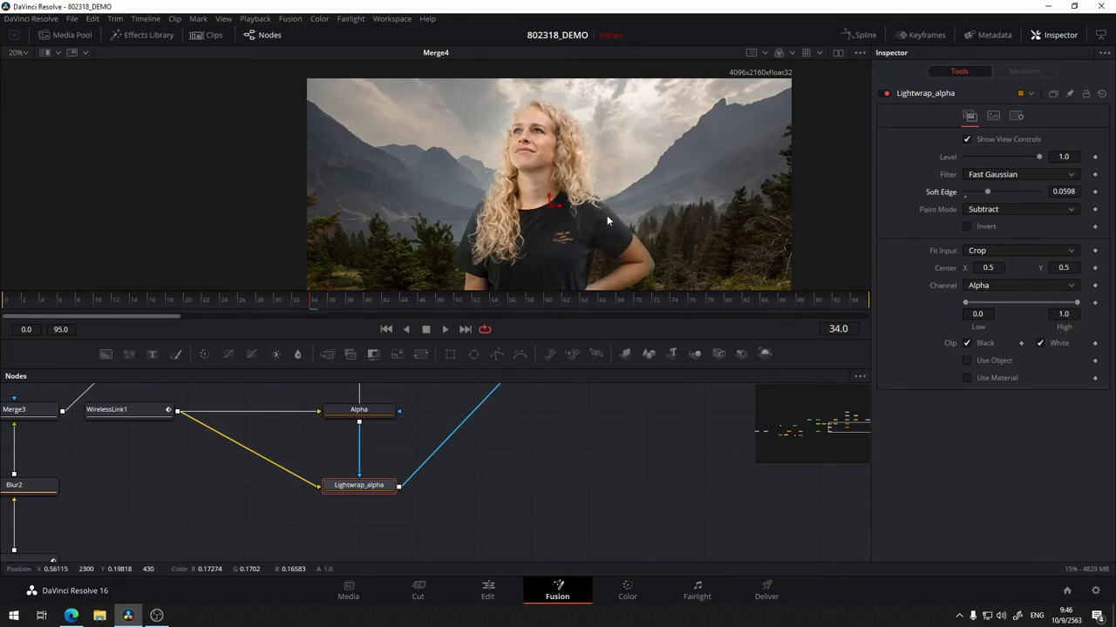
drag(627, 274, 610, 191)
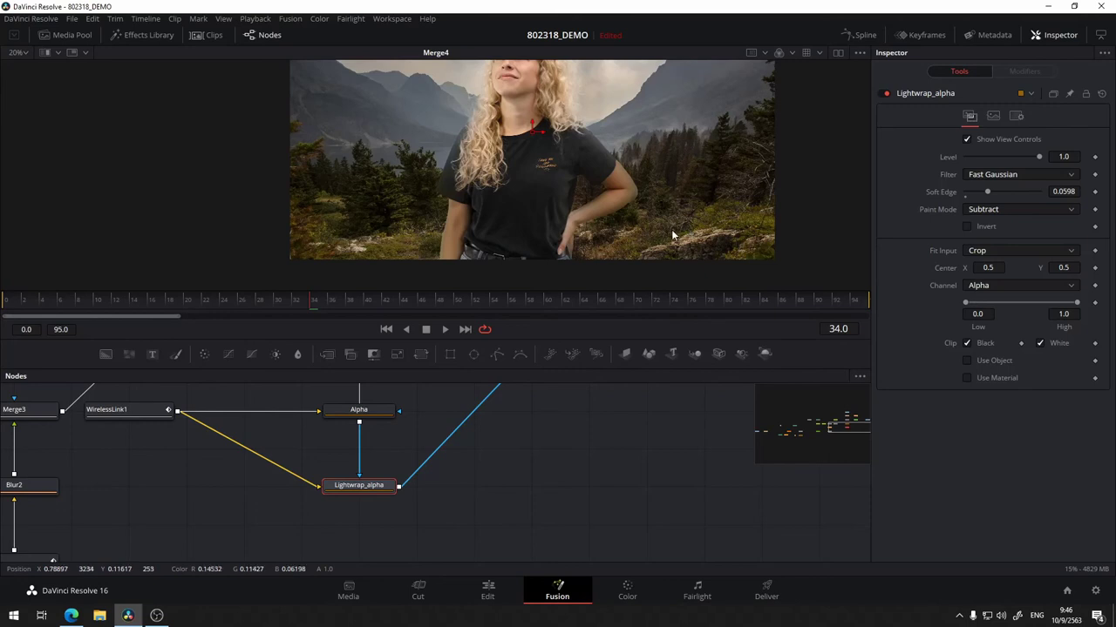
scroll(614, 219, up, 5)
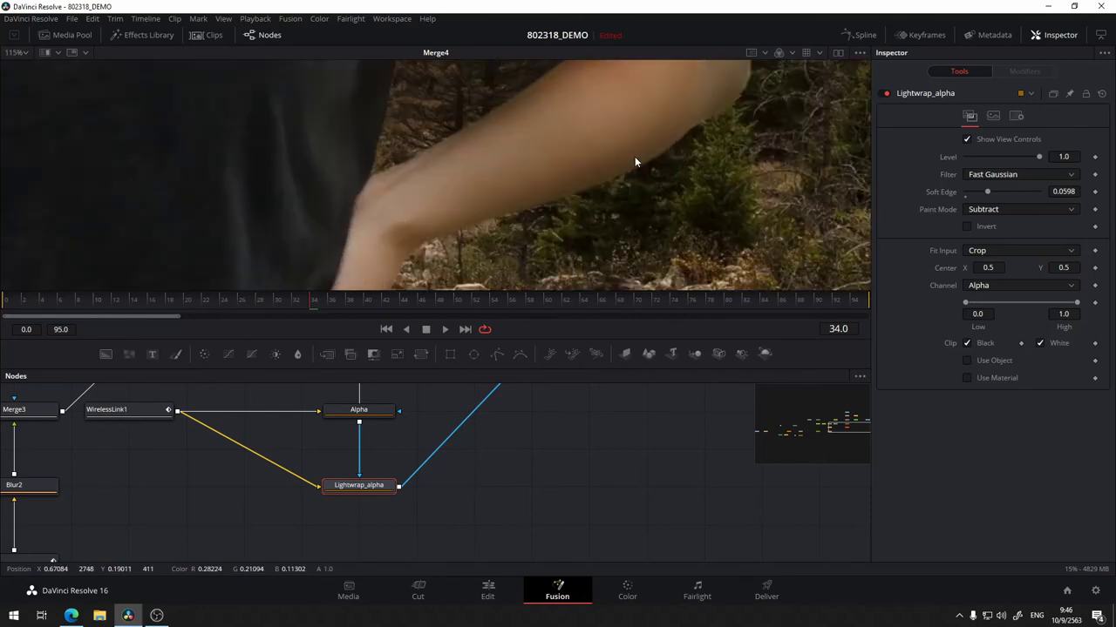
scroll(493, 275, up, 2)
scroll(583, 162, up, 2)
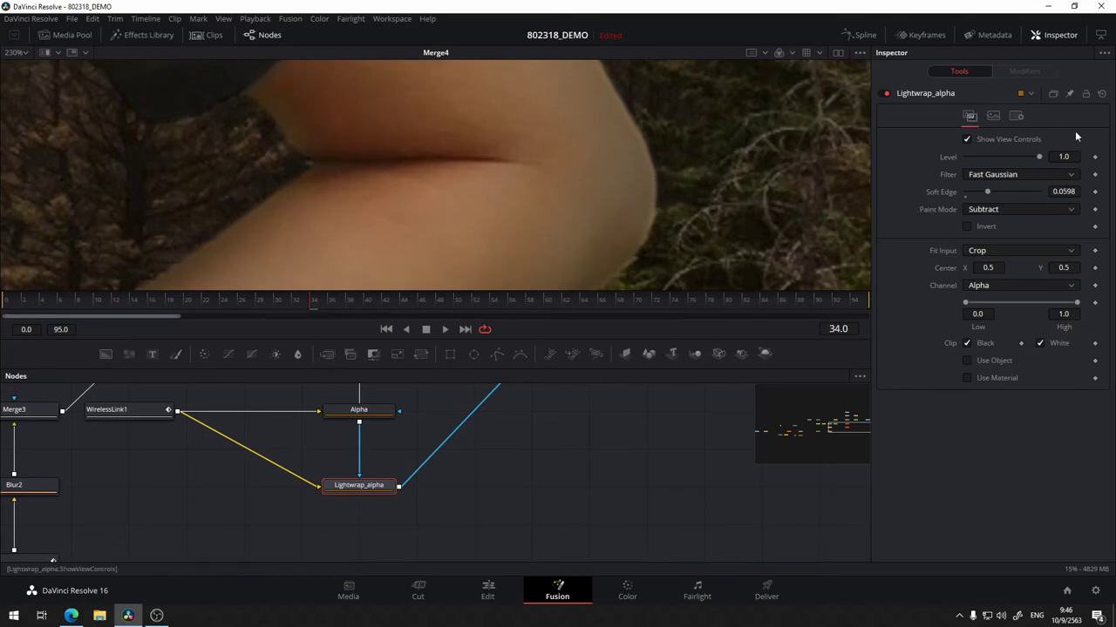
mouse_move(988, 192)
mouse_down()
mouse_move(1018, 190)
mouse_move(967, 197)
mouse_up()
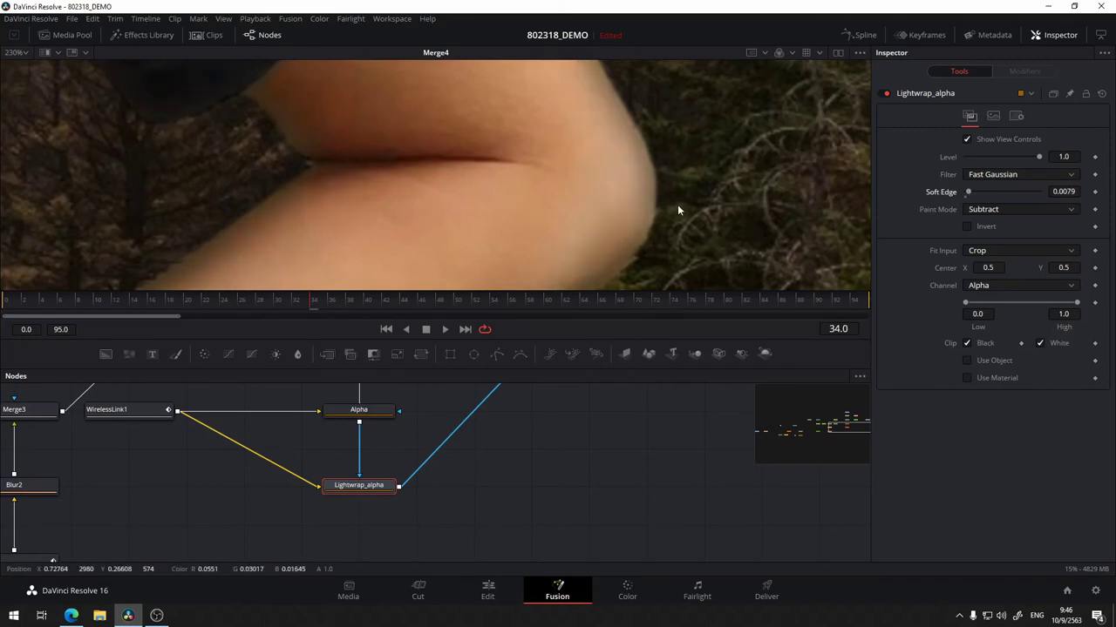
mouse_move(677, 204)
mouse_down()
mouse_move(729, 71)
mouse_move(692, 151)
mouse_up()
drag(528, 468, 342, 547)
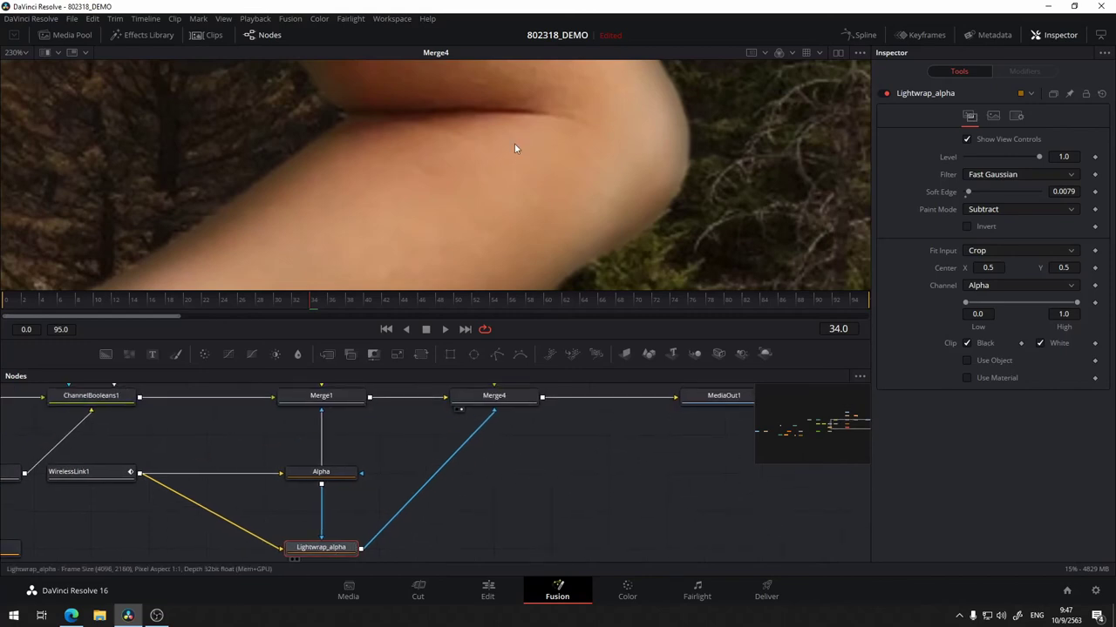
- View the Lightwrap_alpha edge mask, then the Alpha matte, in the viewer
key(1)
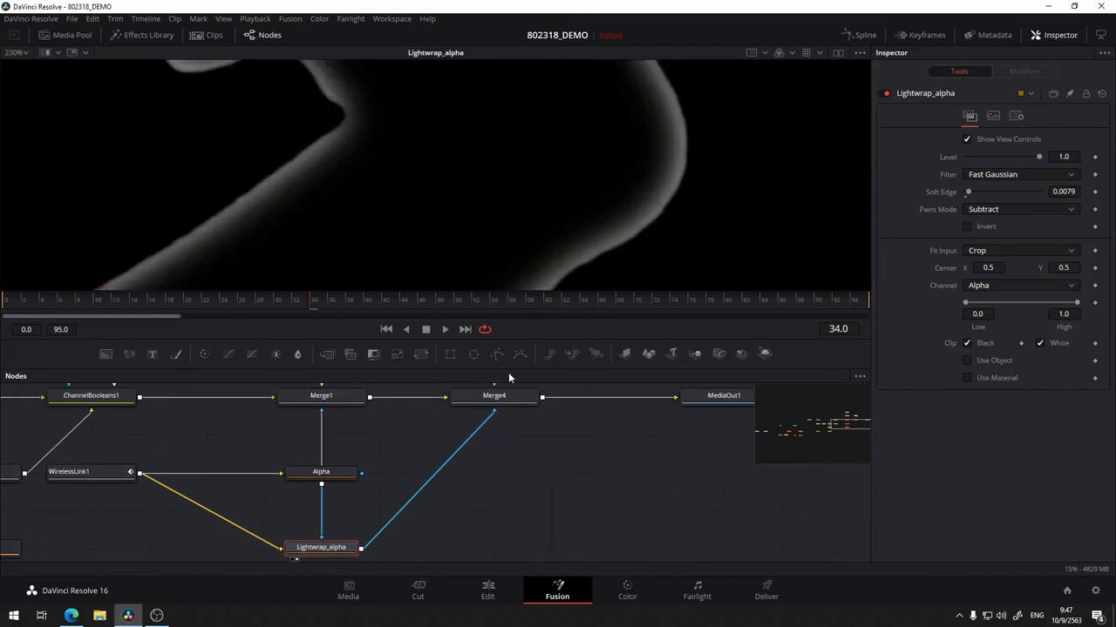
click(344, 476)
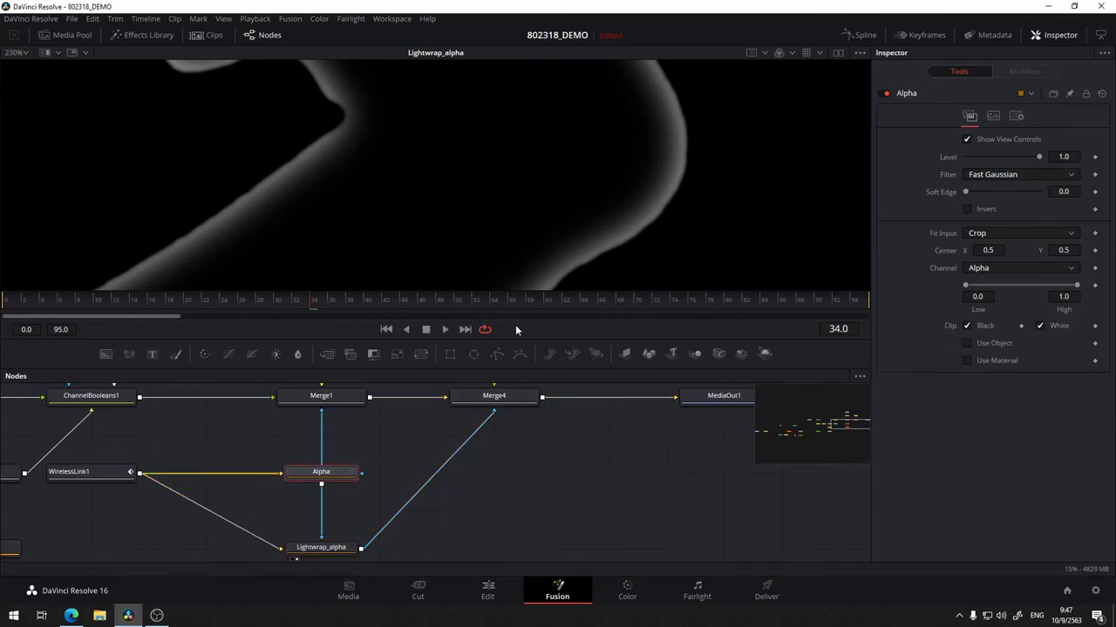
key(1)
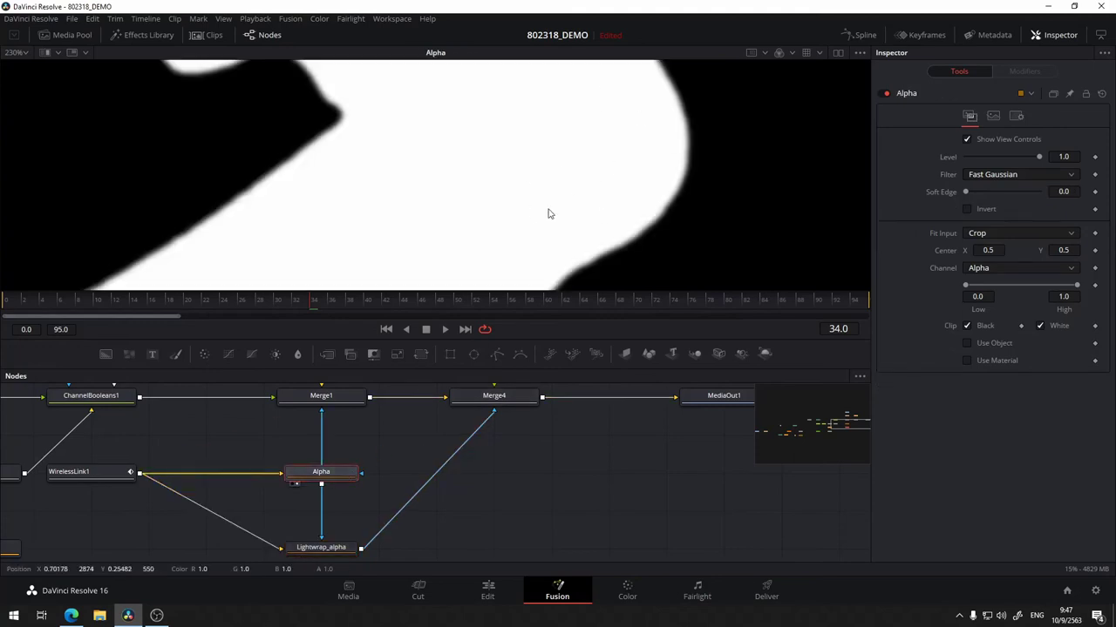
mouse_move(501, 523)
mouse_down()
mouse_move(499, 434)
mouse_move(451, 470)
mouse_up()
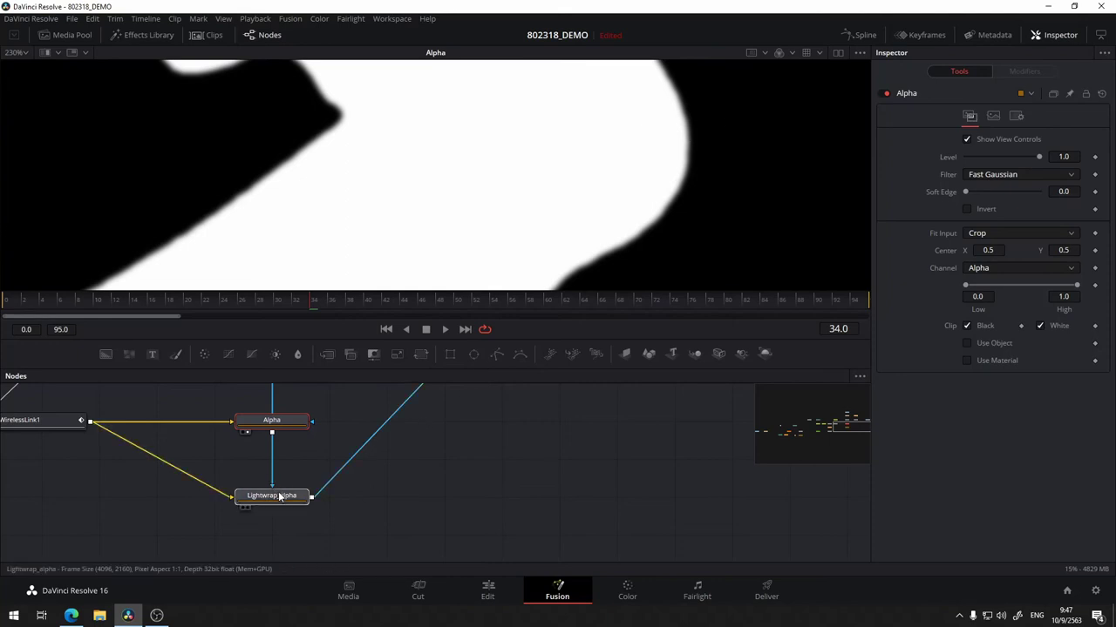
- Move the Lightwrap_alpha node lower in the graph and display its edge mask in the viewer
mouse_move(279, 496)
mouse_down()
mouse_move(277, 529)
mouse_move(646, 147)
mouse_up()
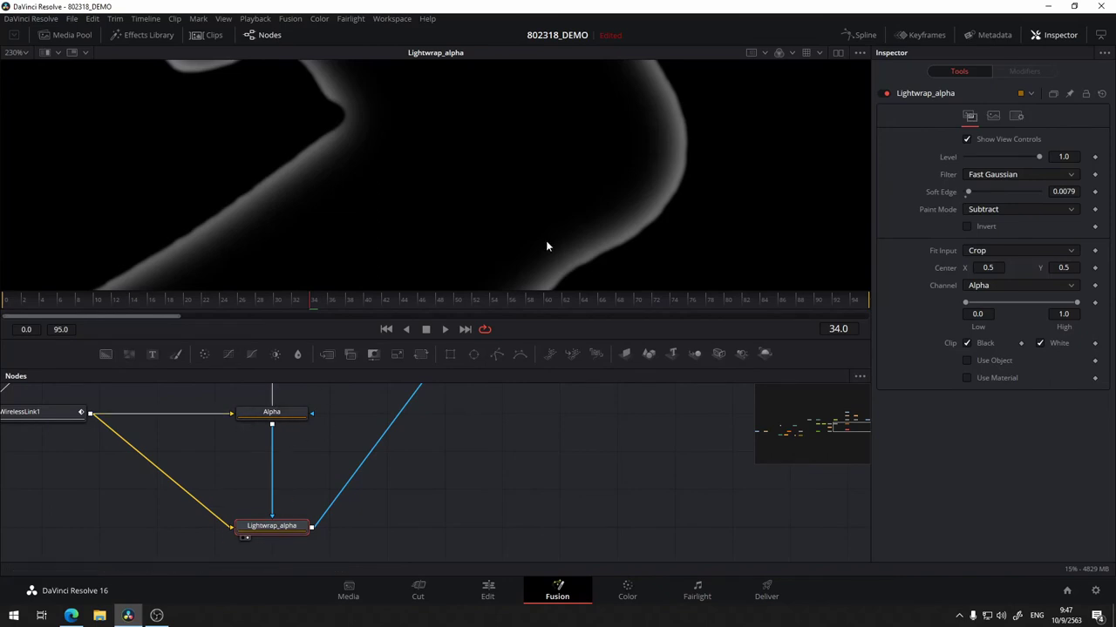
drag(294, 415, 545, 189)
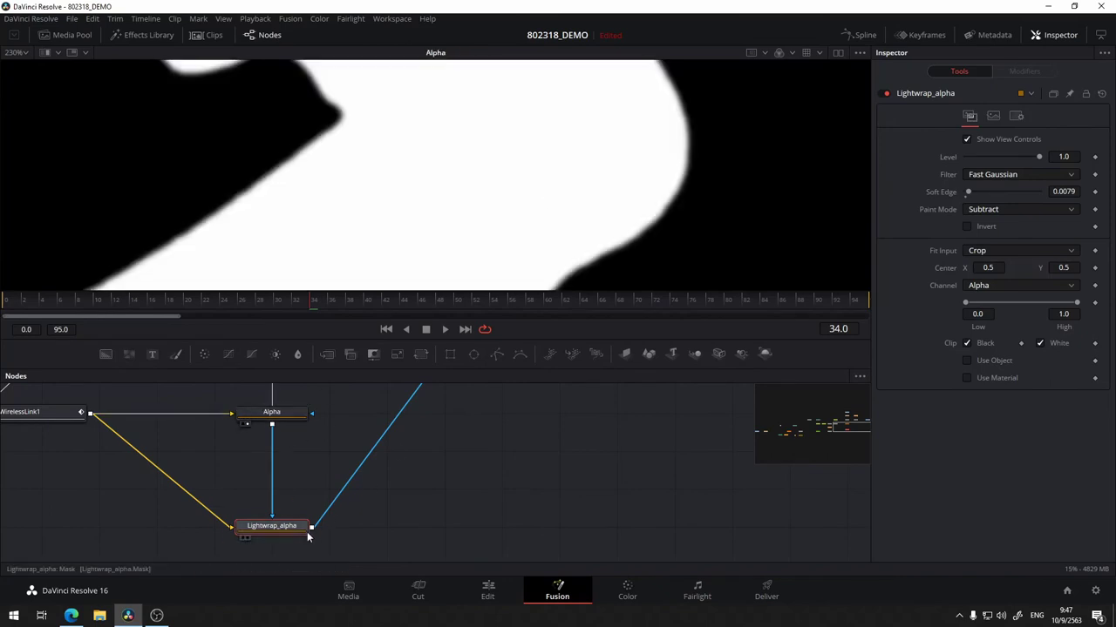
drag(307, 532, 552, 200)
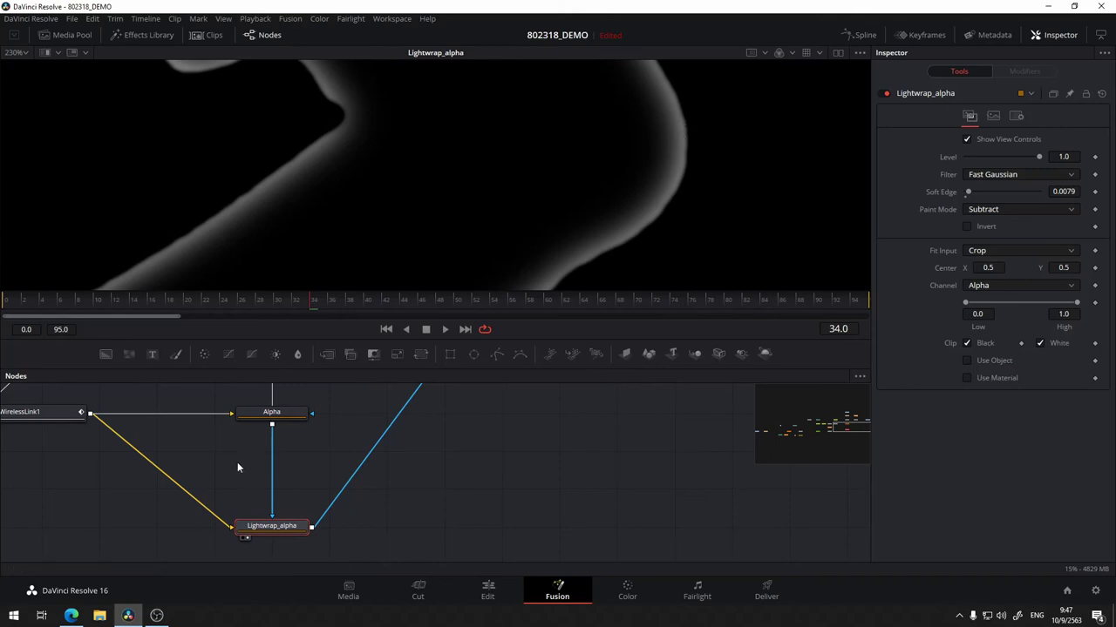
- Add an Erode / Dilate node via the 'er' search and insert it between Alpha and Lightwrap_alpha
key(shift+space)
text(er)
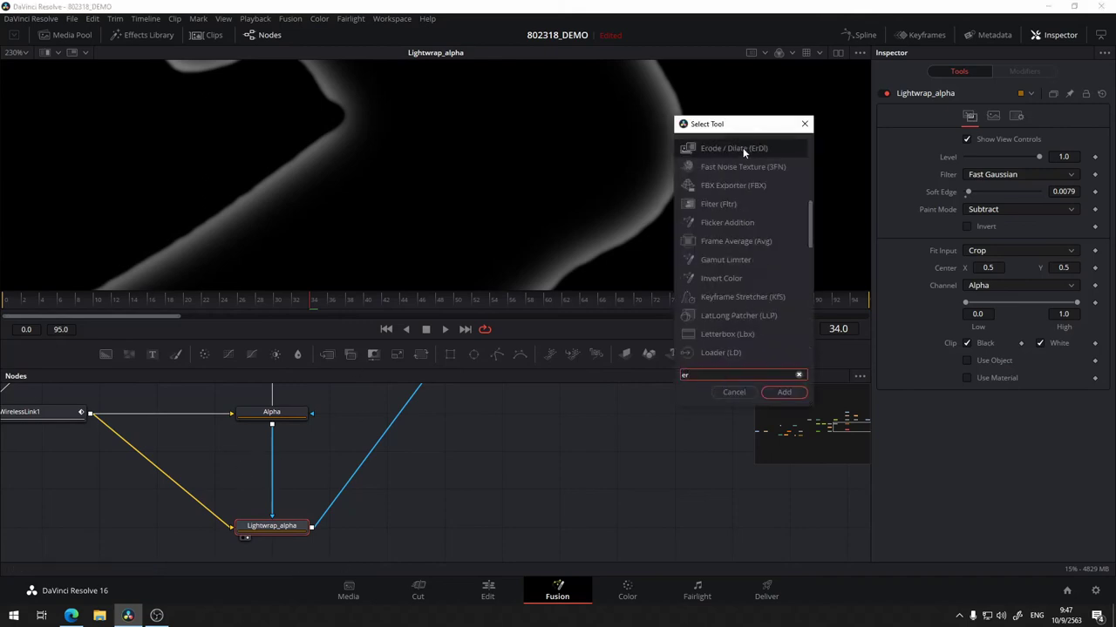
click(743, 147)
click(782, 393)
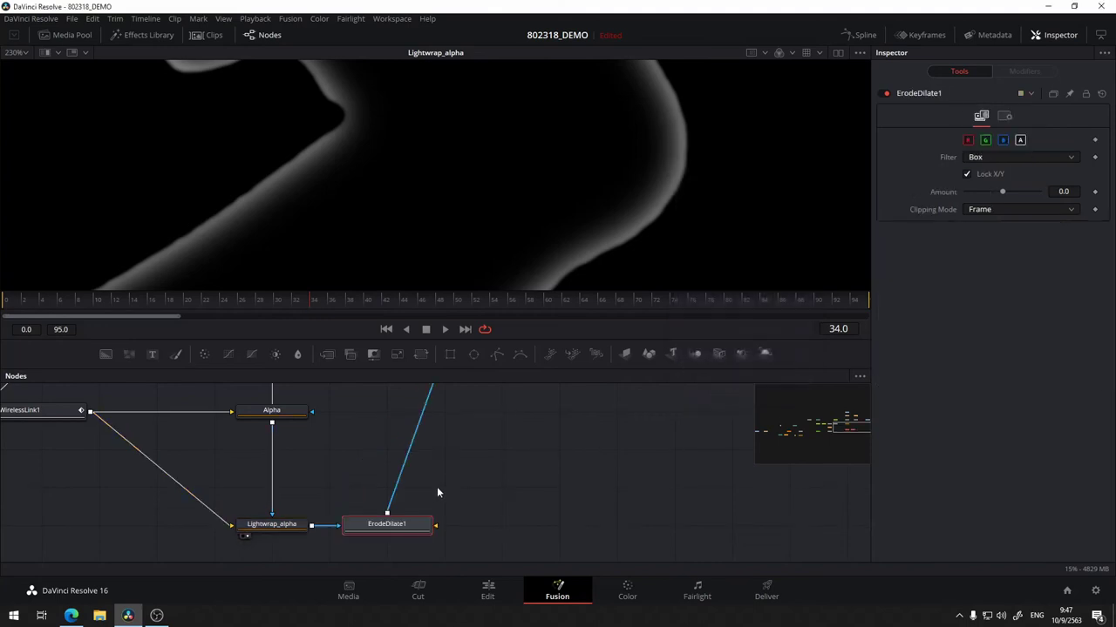
drag(394, 526, 369, 453)
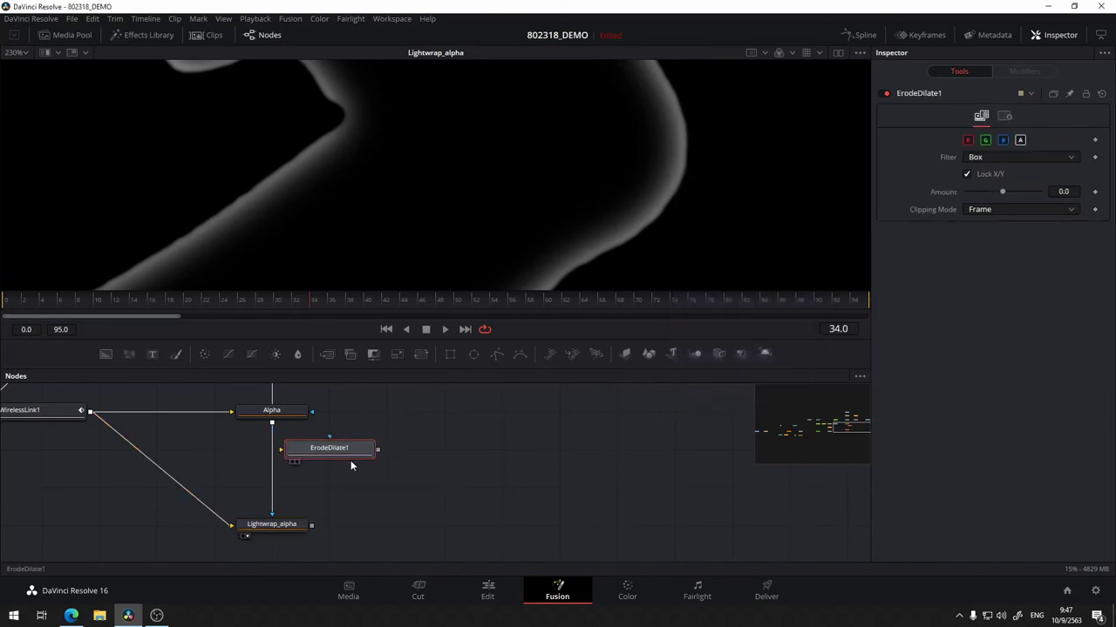
scroll(418, 475, up, 3)
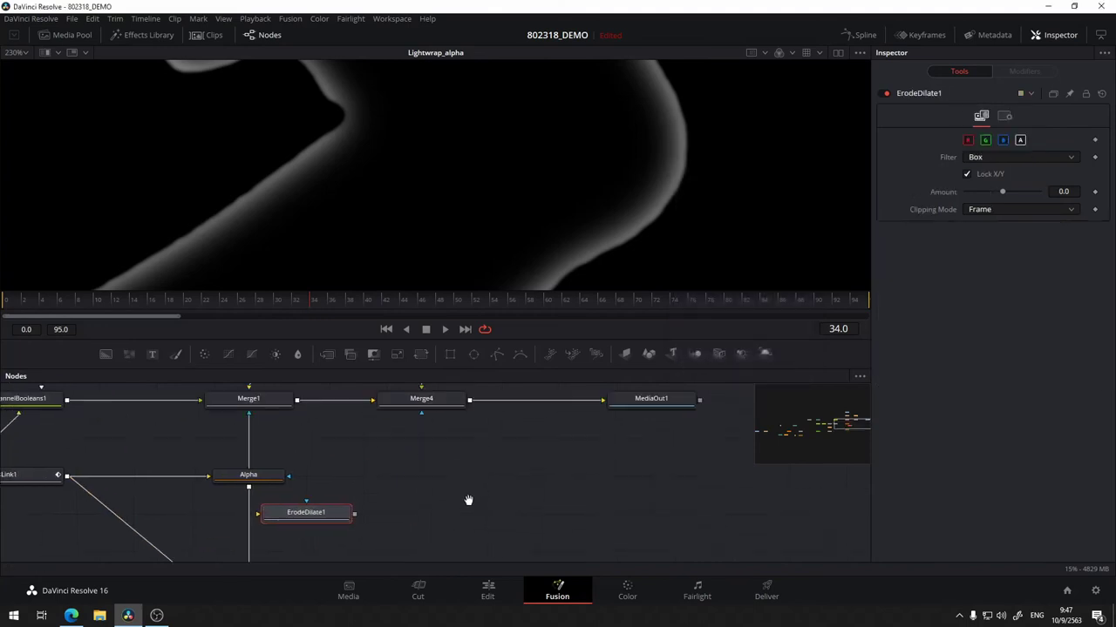
scroll(418, 459, down, 3)
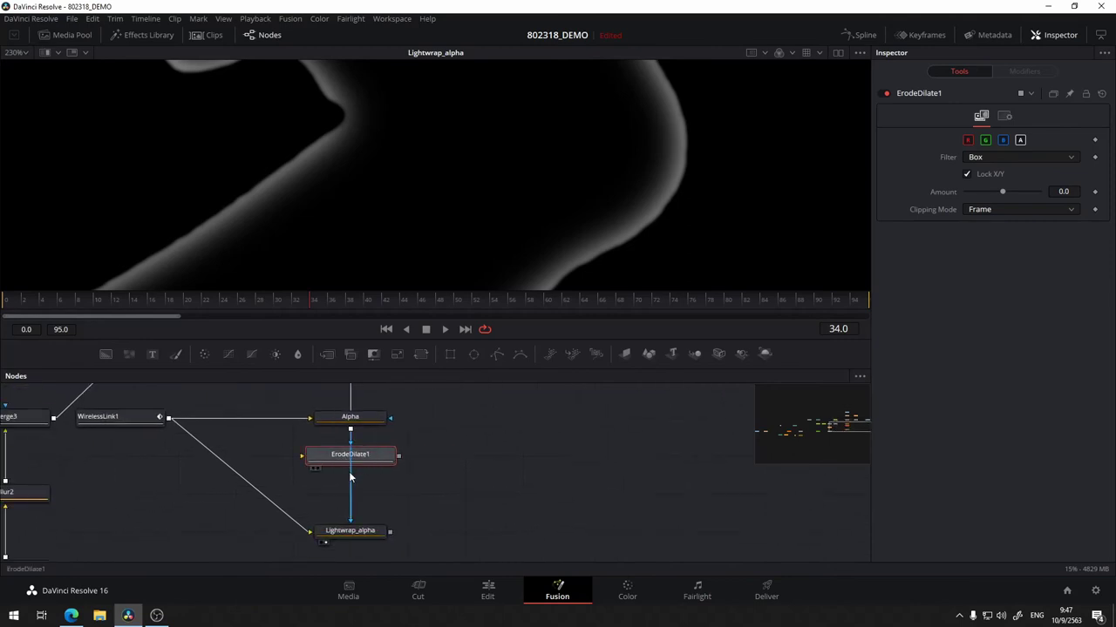
mouse_move(371, 462)
mouse_down()
mouse_move(351, 487)
mouse_move(360, 475)
mouse_up()
scroll(422, 427, up, 2)
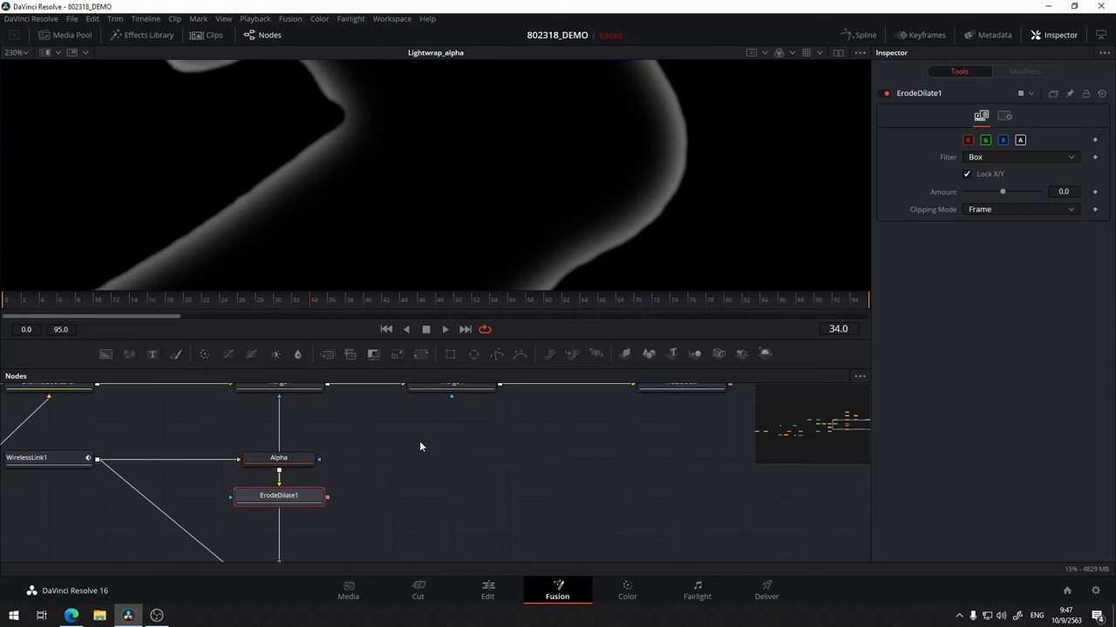
scroll(426, 497, right, 2)
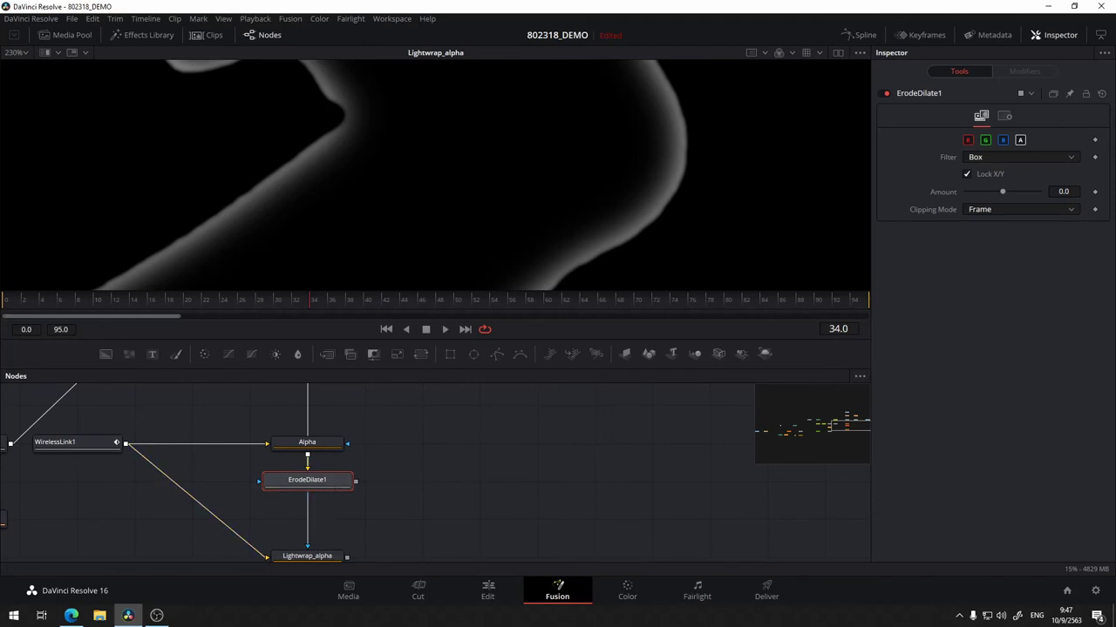
- Test ErodeDilate1's Amount on its matte, reset it to 0.0, and view Lightwrap_alpha again
mouse_move(1002, 194)
mouse_down()
mouse_move(1016, 194)
mouse_move(990, 203)
mouse_up()
key(1)
mouse_move(1006, 193)
mouse_down()
mouse_move(988, 192)
mouse_move(1006, 201)
mouse_up()
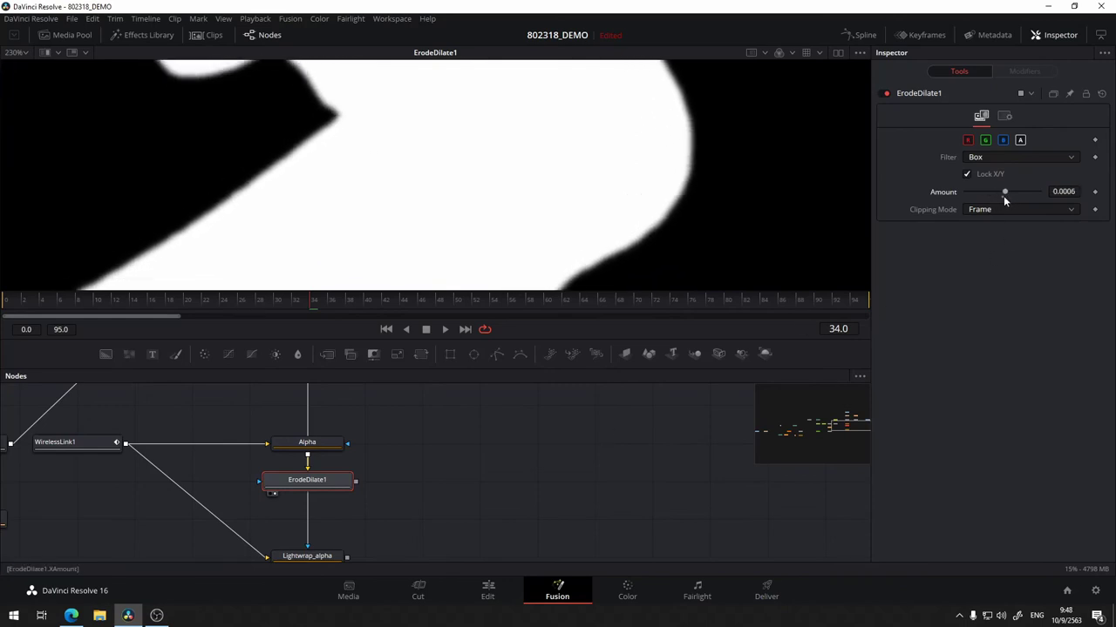
drag(1004, 200, 1001, 195)
drag(423, 534, 354, 532)
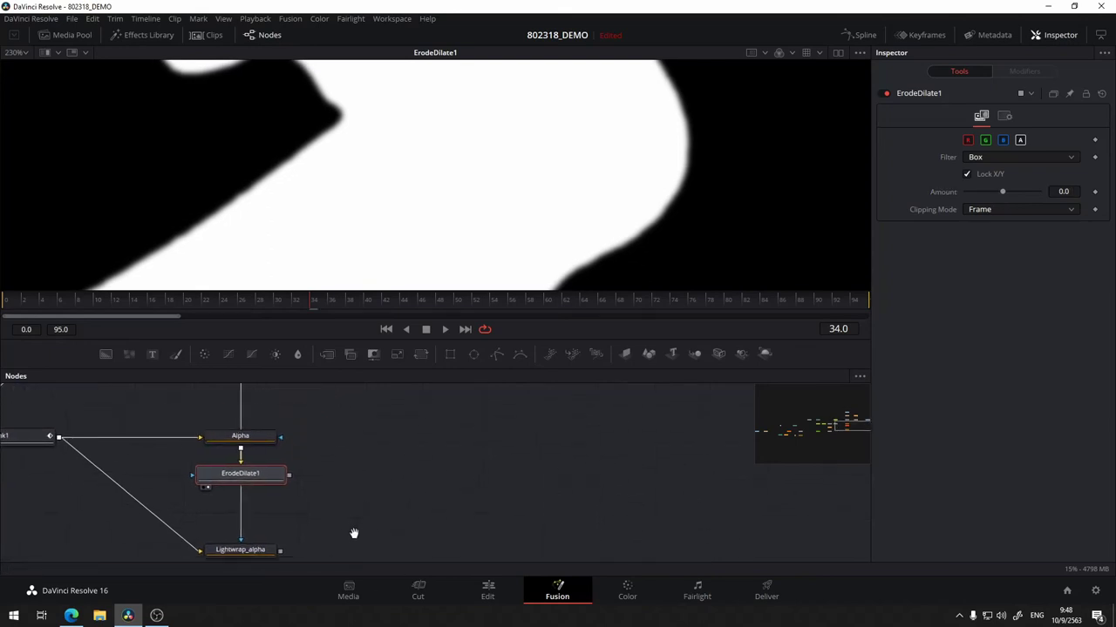
drag(270, 559, 456, 159)
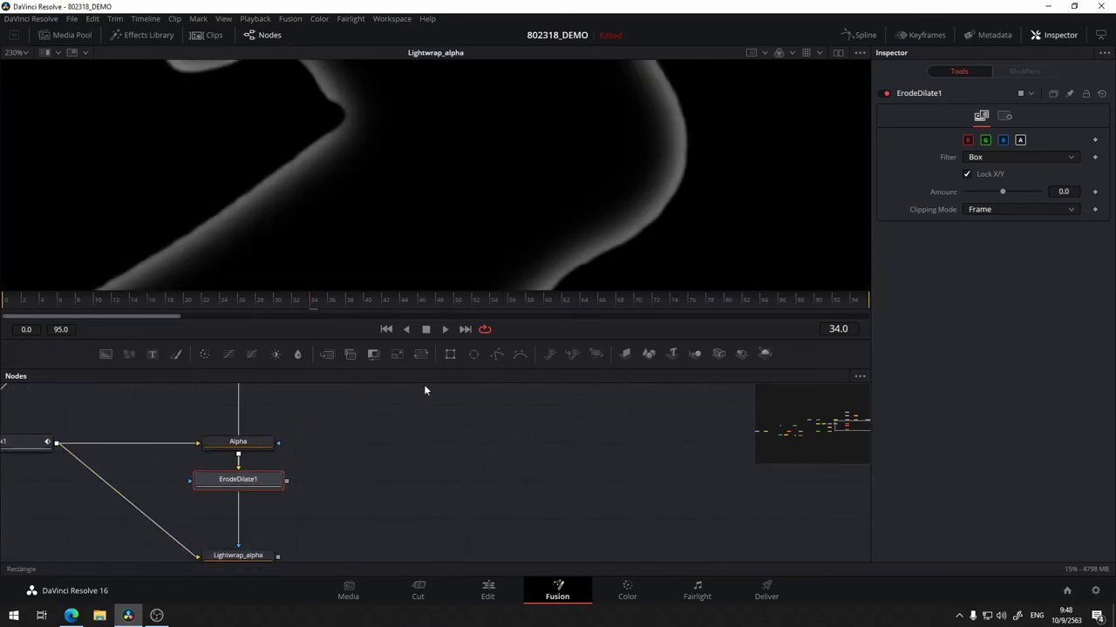
- Raise Lightwrap_alpha's Soft Edge to 0.0362
mouse_move(356, 461)
mouse_down()
mouse_move(321, 513)
mouse_move(371, 458)
mouse_move(427, 537)
mouse_move(530, 245)
mouse_up()
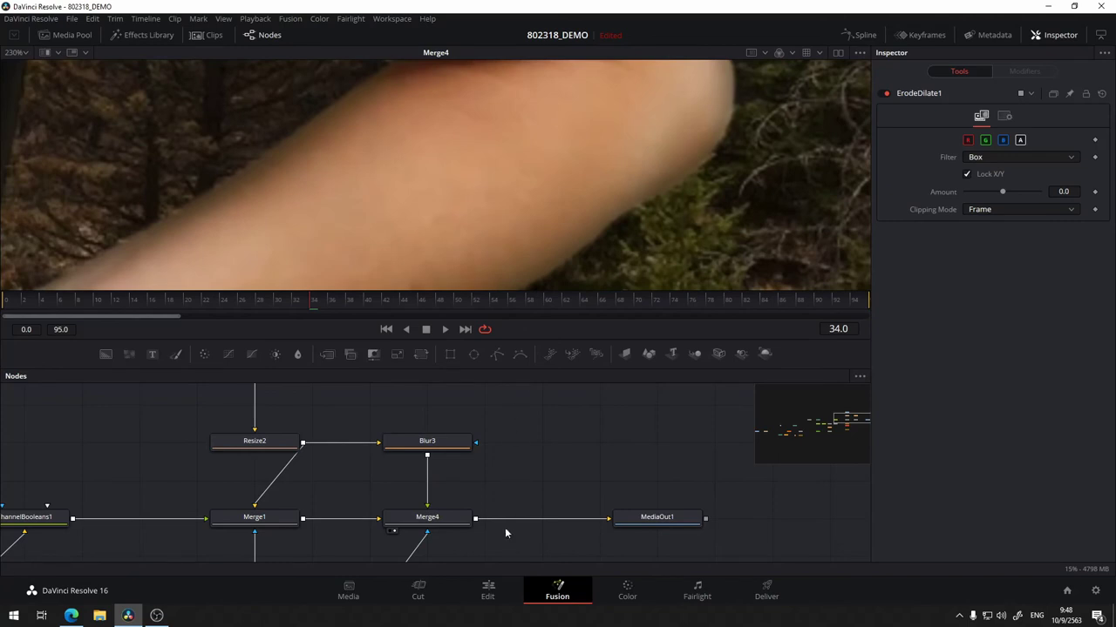
drag(504, 534, 319, 563)
click(322, 547)
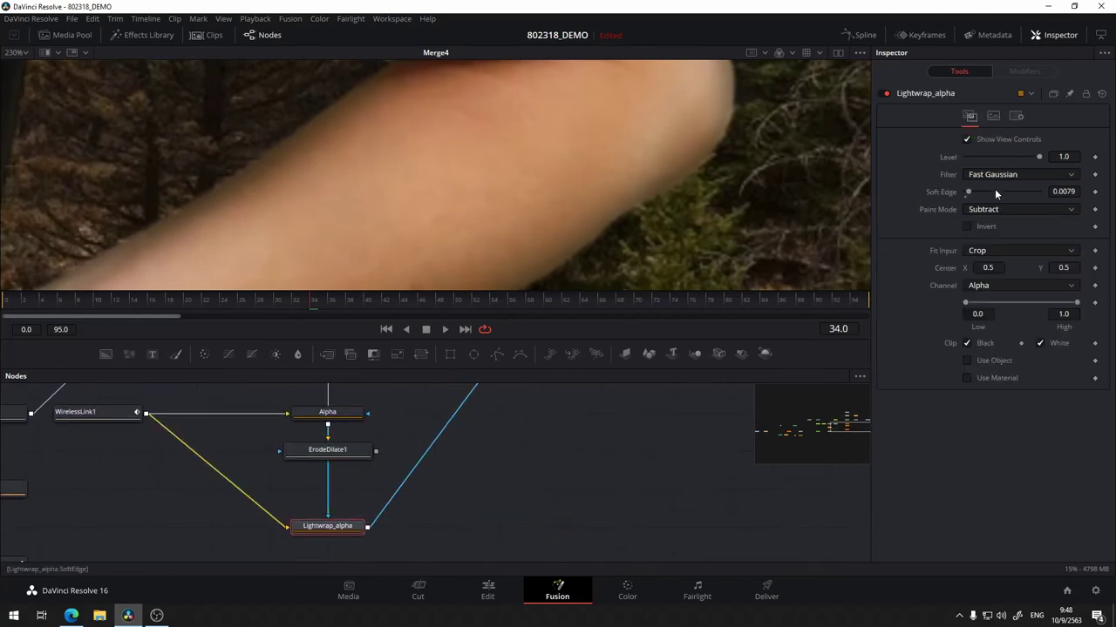
drag(969, 191, 979, 192)
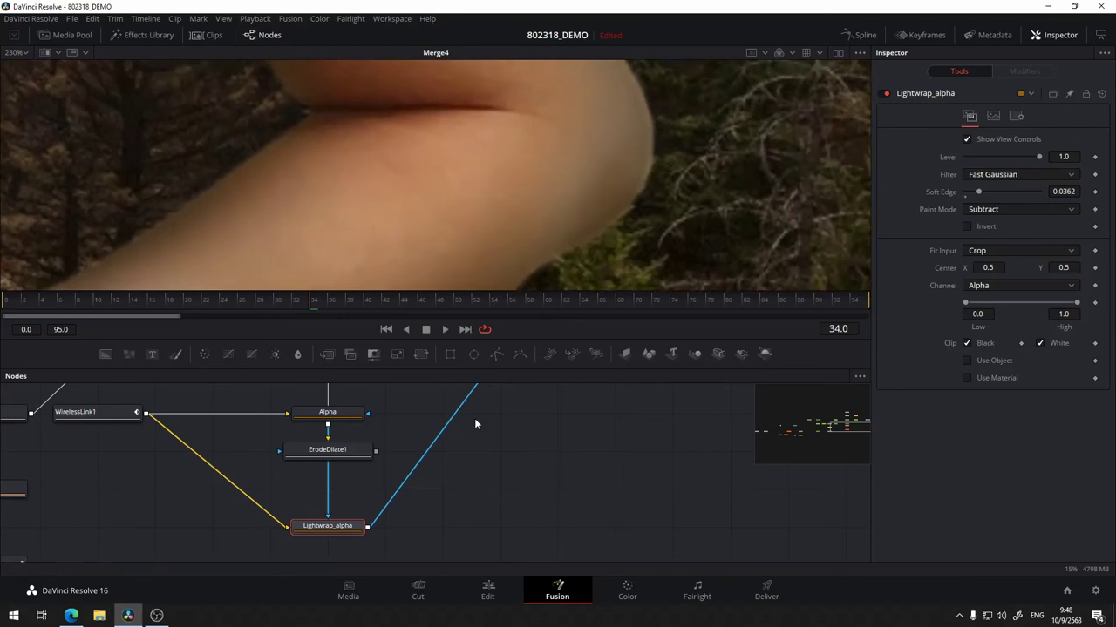
- Set ErodeDilate1's Amount to -0.0017 and rewire it onto Lightwrap_alpha's output
click(336, 449)
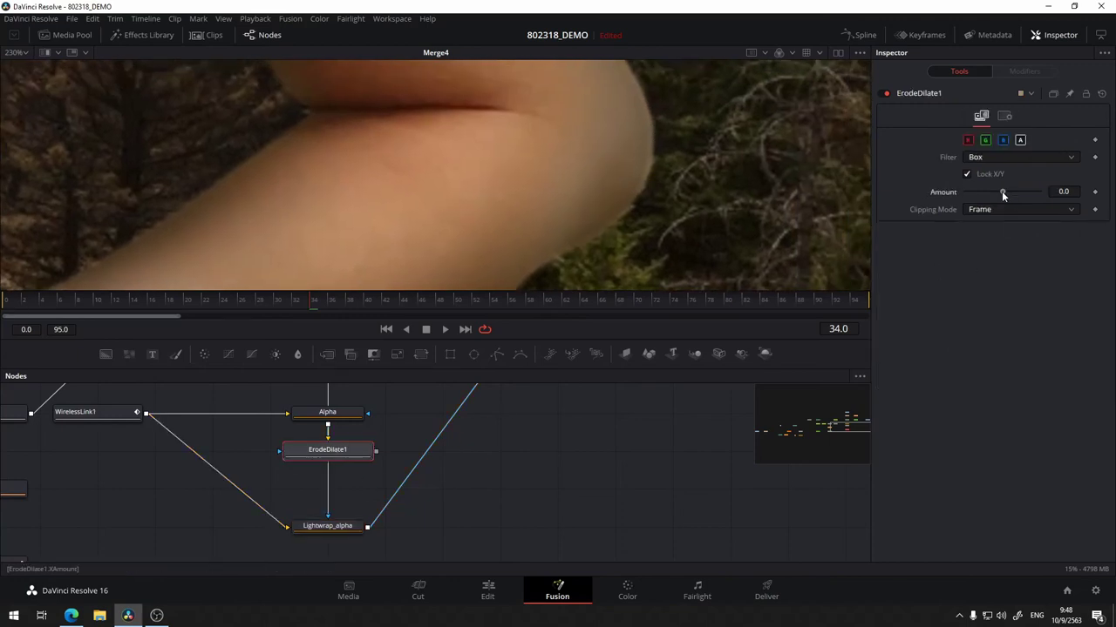
drag(1001, 190, 991, 194)
drag(999, 193, 996, 191)
drag(349, 452, 464, 414)
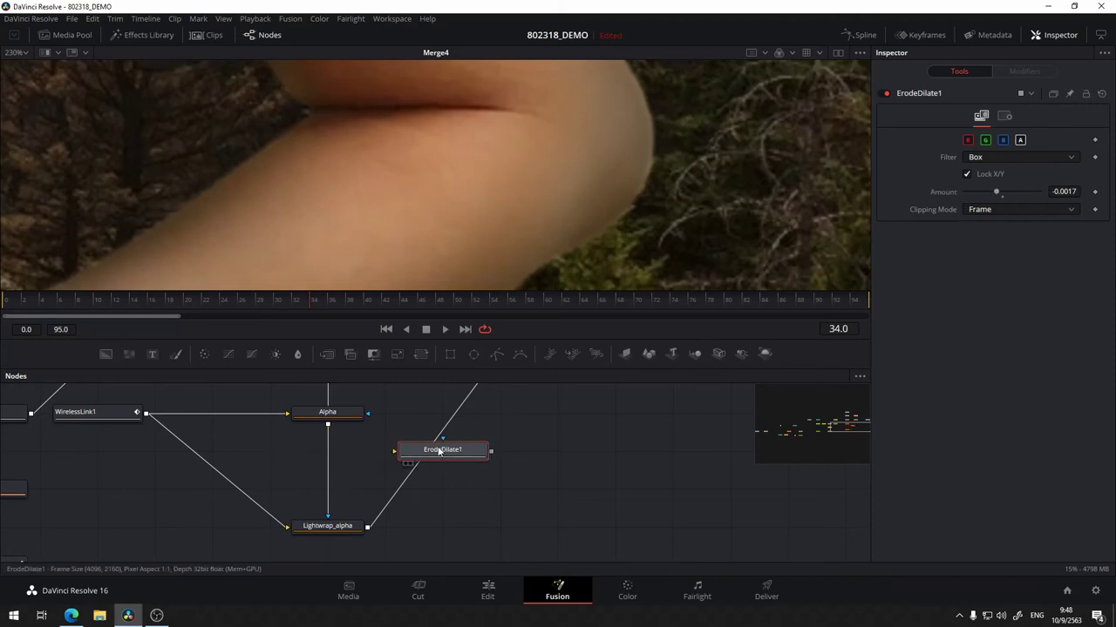
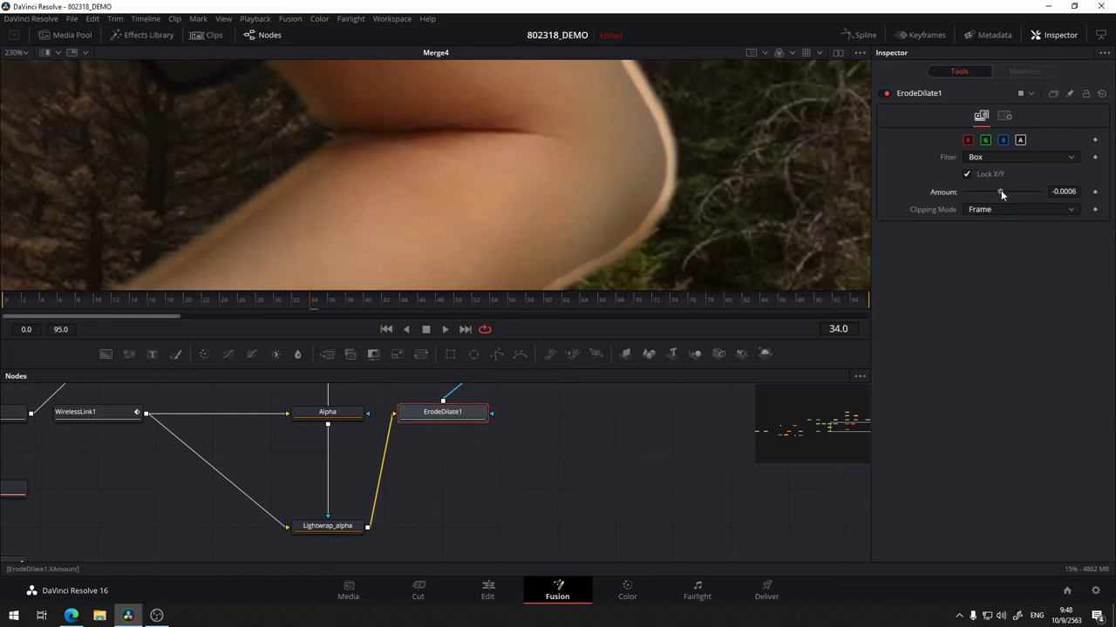
- Fine-tune ErodeDilate1's Amount while checking the matte along the woman's arm edge
drag(997, 191, 1000, 190)
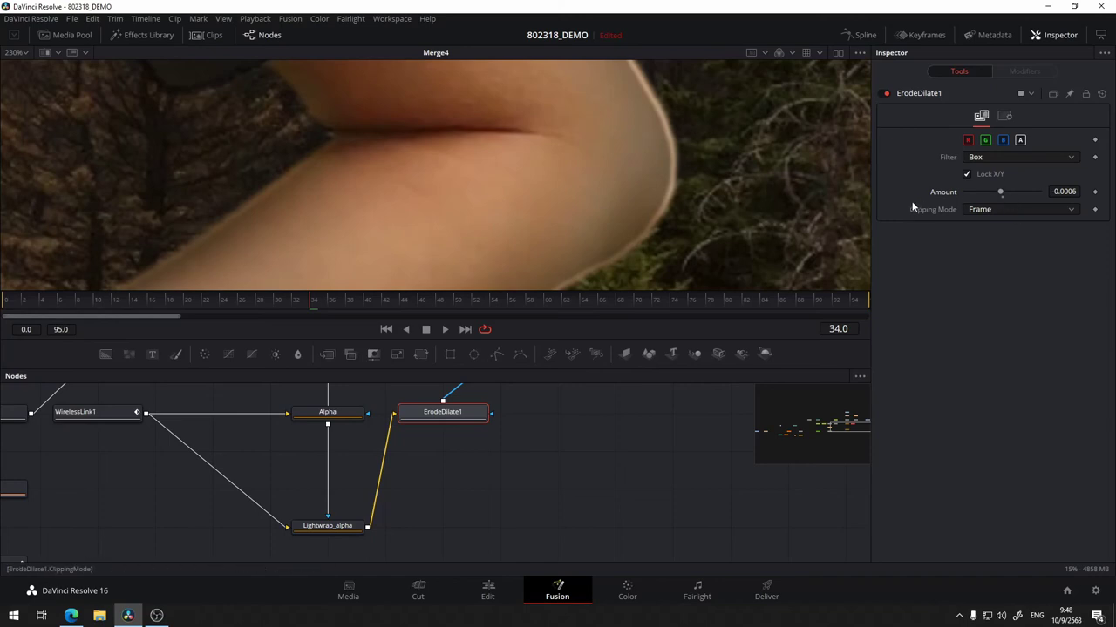
click(1004, 195)
drag(671, 152, 600, 236)
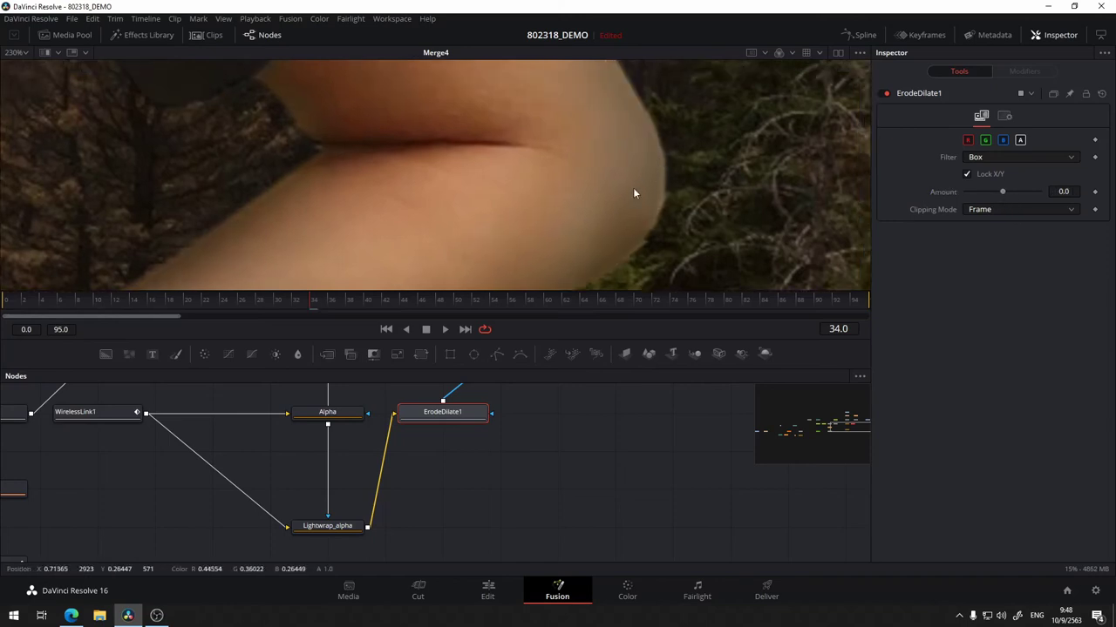
scroll(501, 517, up, 3)
- Move ErodeDilate1 below Merge4, set its Amount to 0.0002, and zoom out to the torso
drag(447, 503, 504, 540)
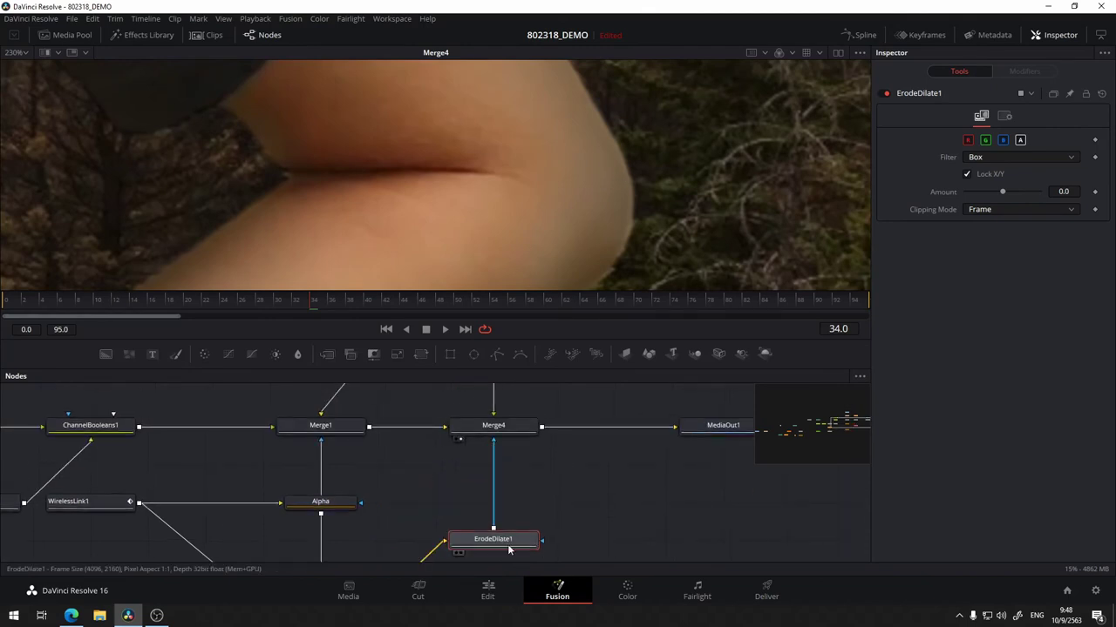
click(1003, 192)
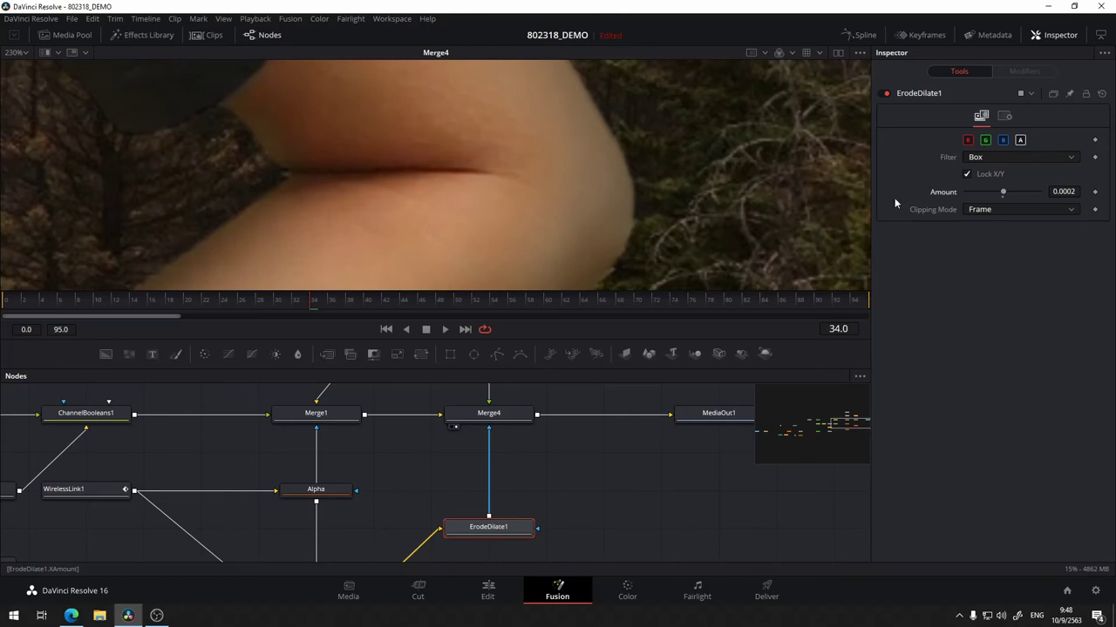
scroll(607, 225, up, 2)
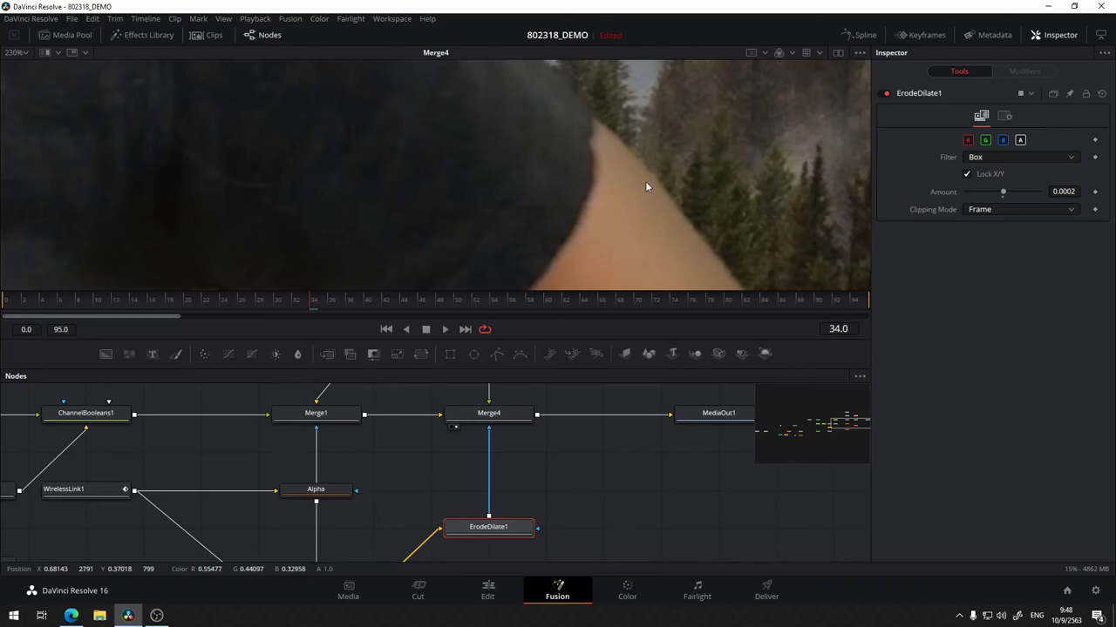
scroll(645, 186, down, 5)
drag(593, 228, 613, 122)
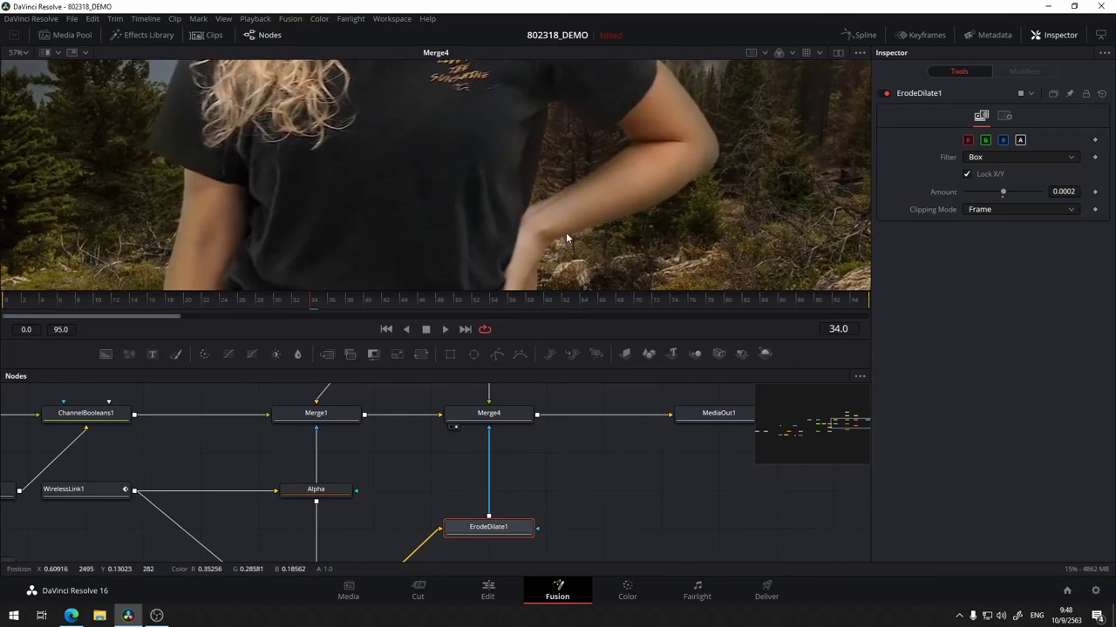
scroll(568, 508, down, 3)
- Lower Lightwrap_alpha's Soft Edge and inspect the bent arm edge in the viewer
click(375, 468)
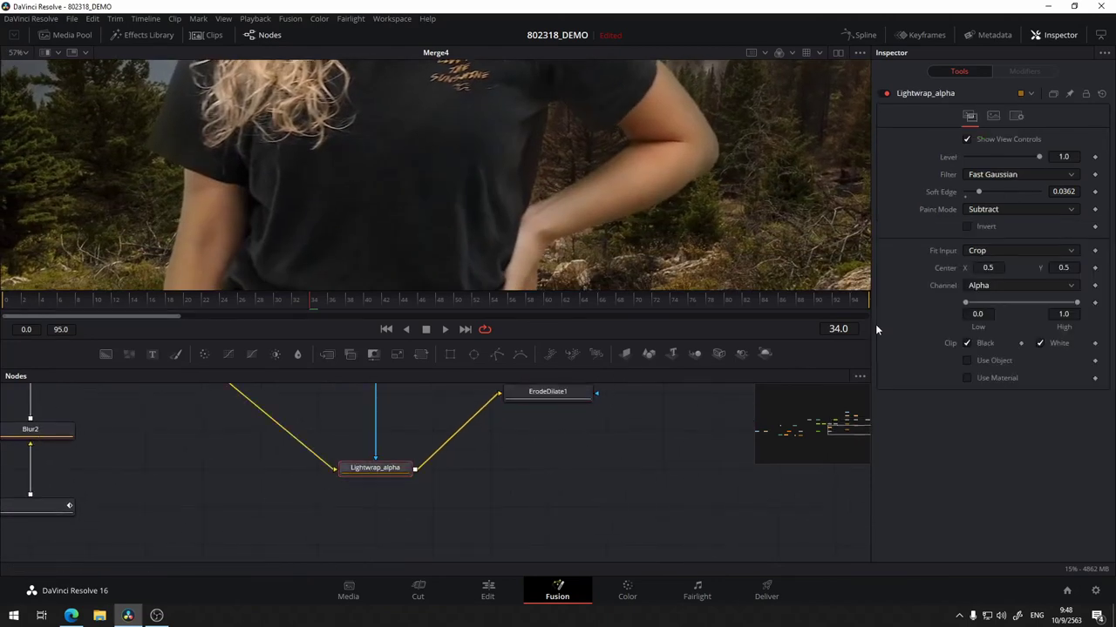
drag(987, 194, 969, 199)
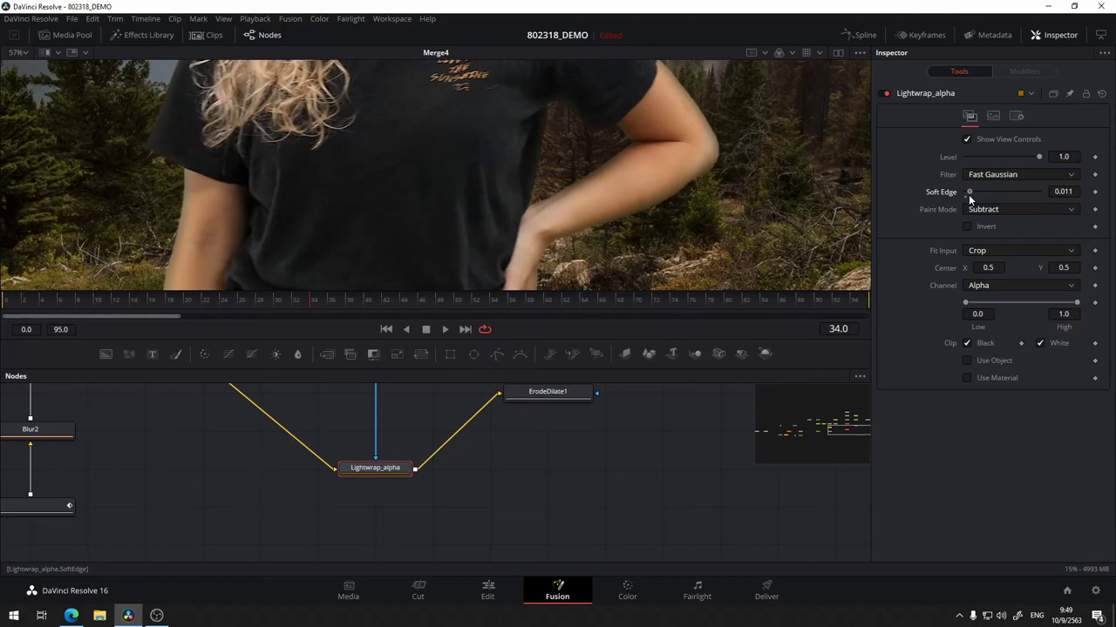
drag(628, 122, 584, 278)
drag(509, 165, 544, 204)
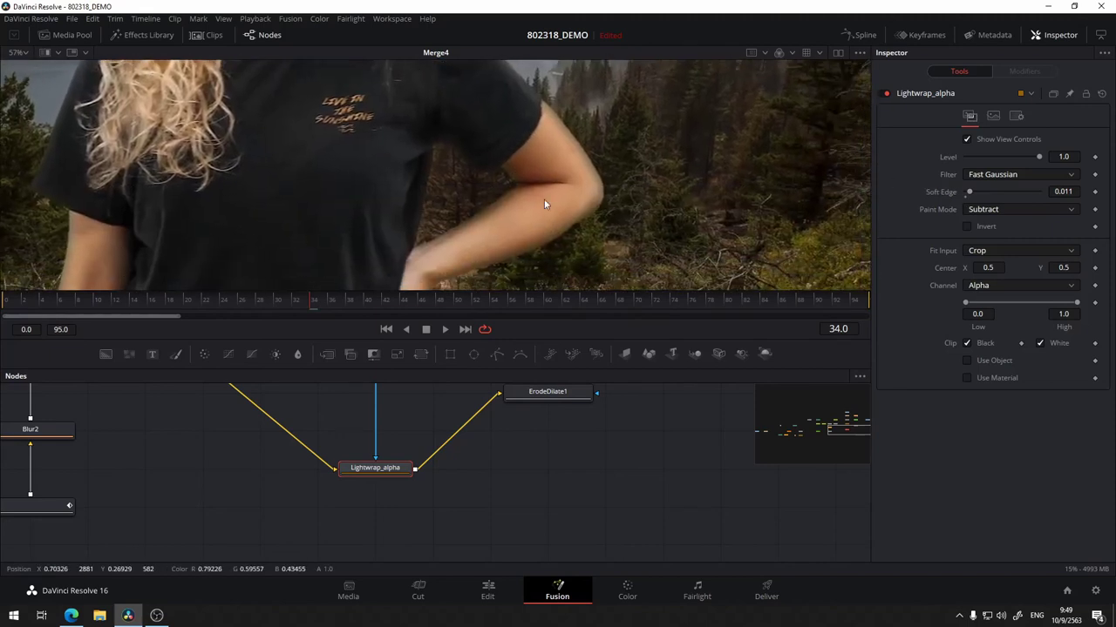
scroll(610, 205, up, 5)
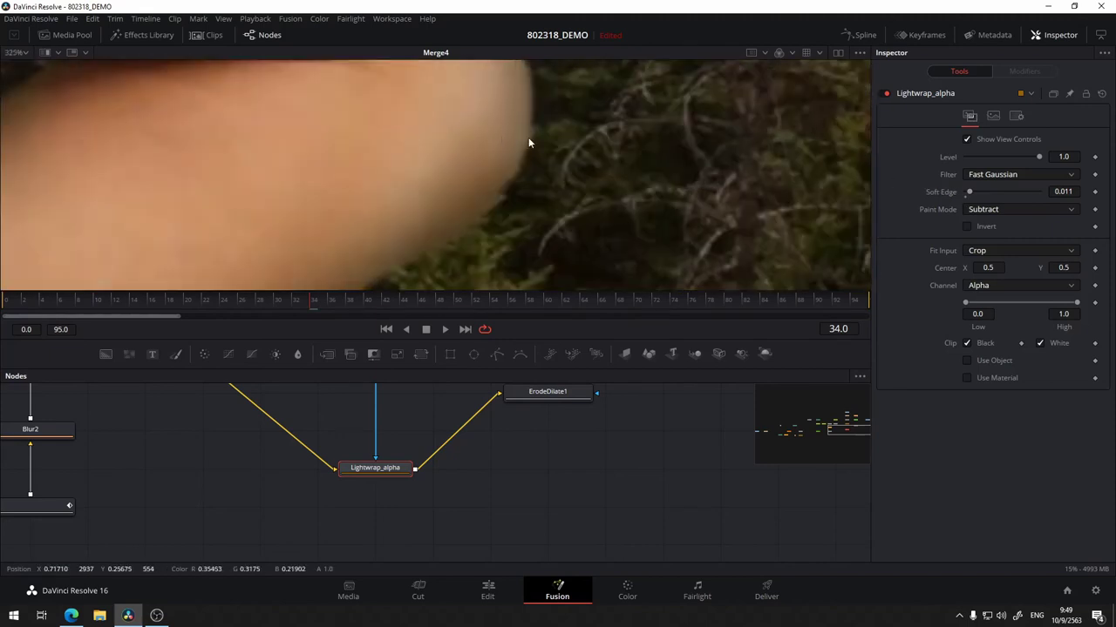
scroll(529, 143, down, 8)
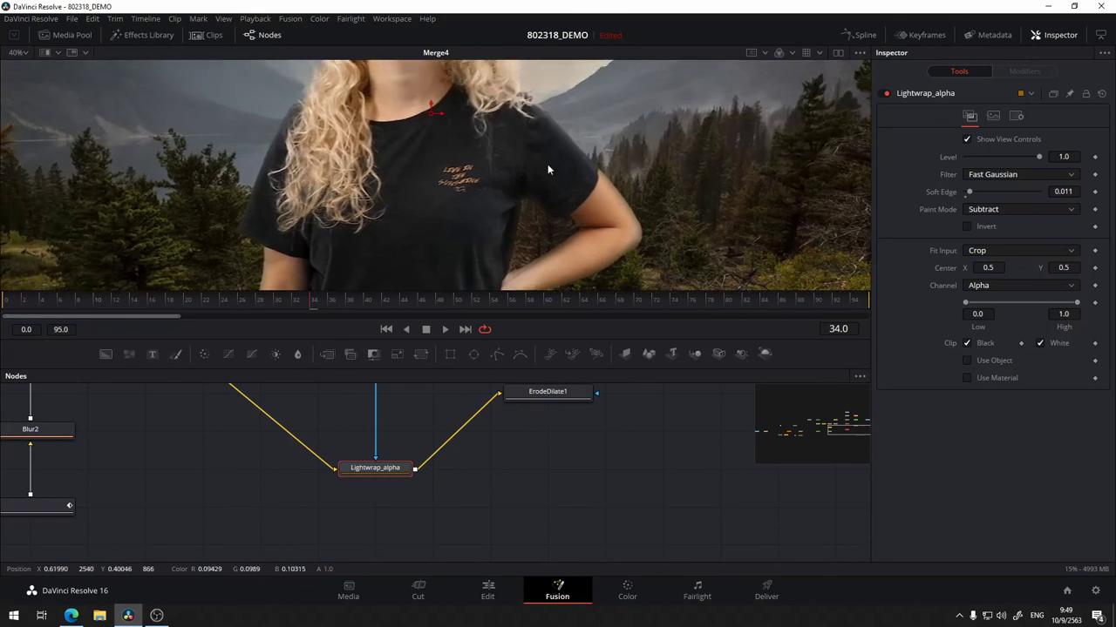
scroll(547, 164, down, 2)
scroll(548, 164, up, 3)
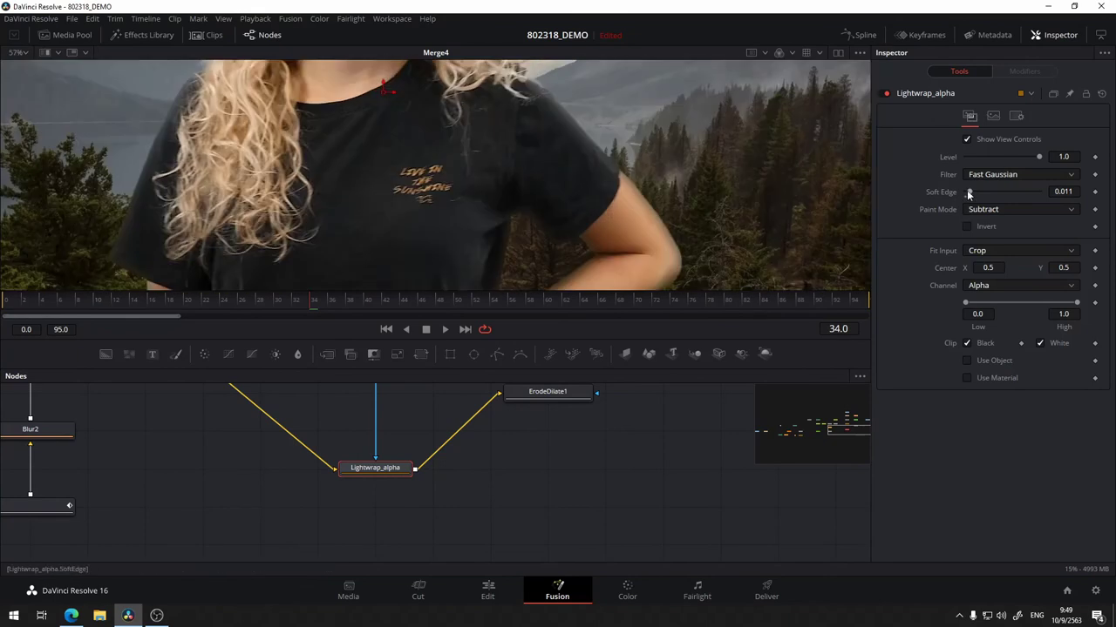
- Raise the Lightwrap_alpha Soft Edge to 0.0315
drag(966, 190, 981, 190)
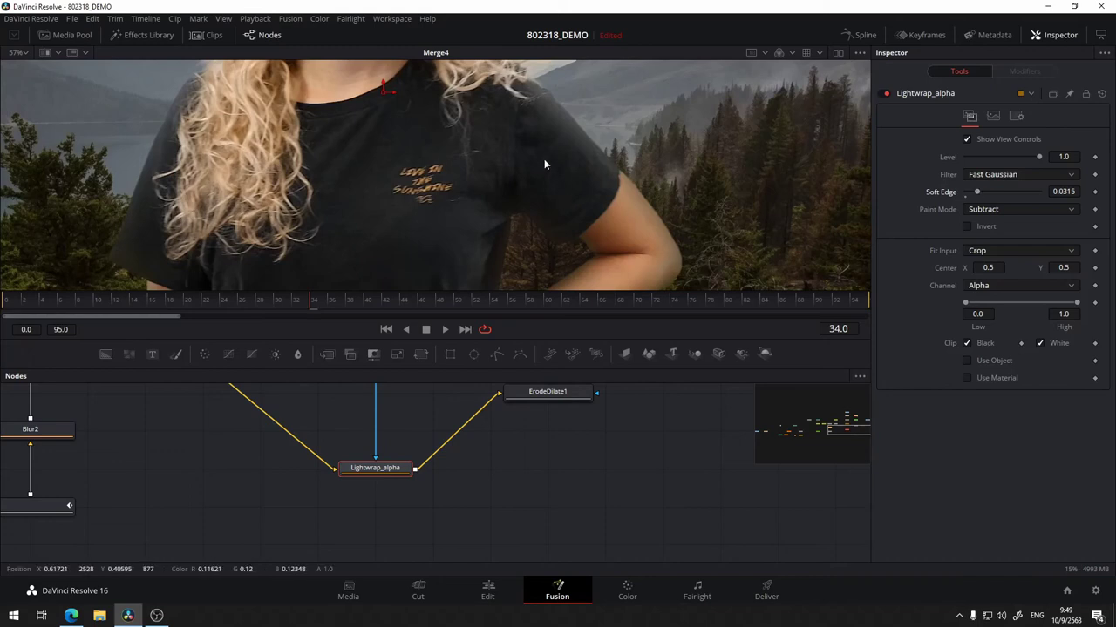
scroll(544, 164, down, 2)
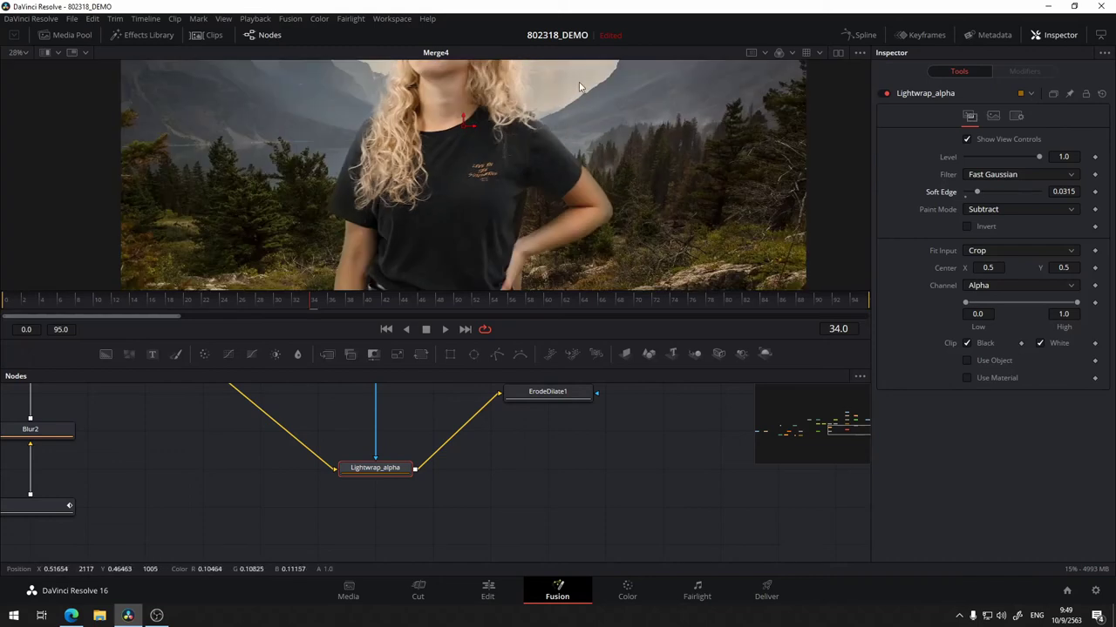
scroll(587, 215, up, 2)
scroll(619, 145, up, 1)
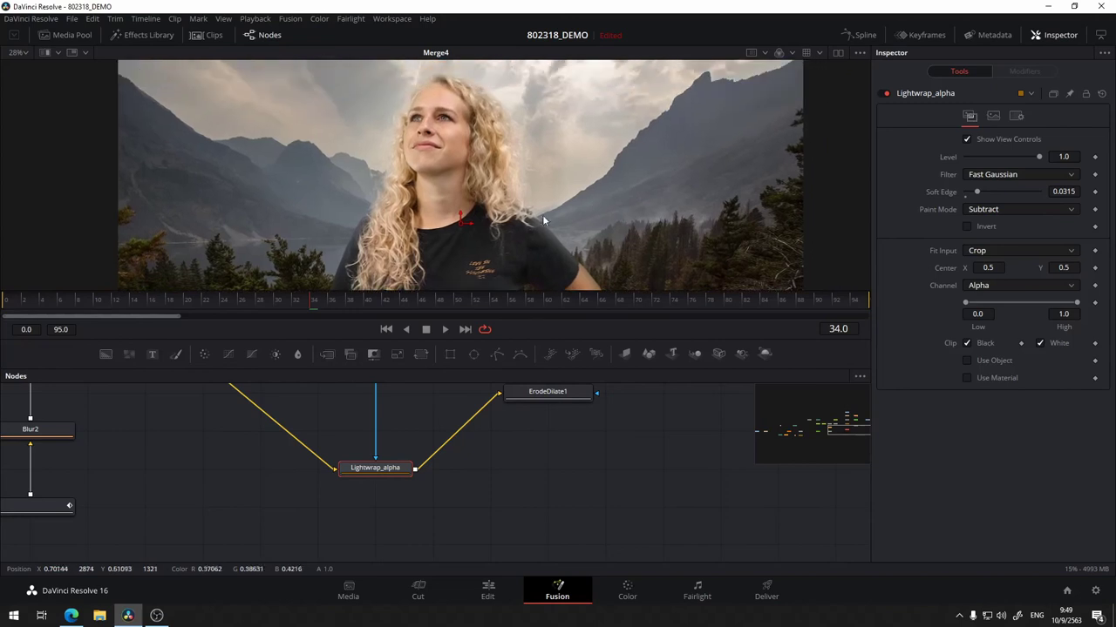
scroll(626, 229, down, 3)
scroll(625, 112, down, 1)
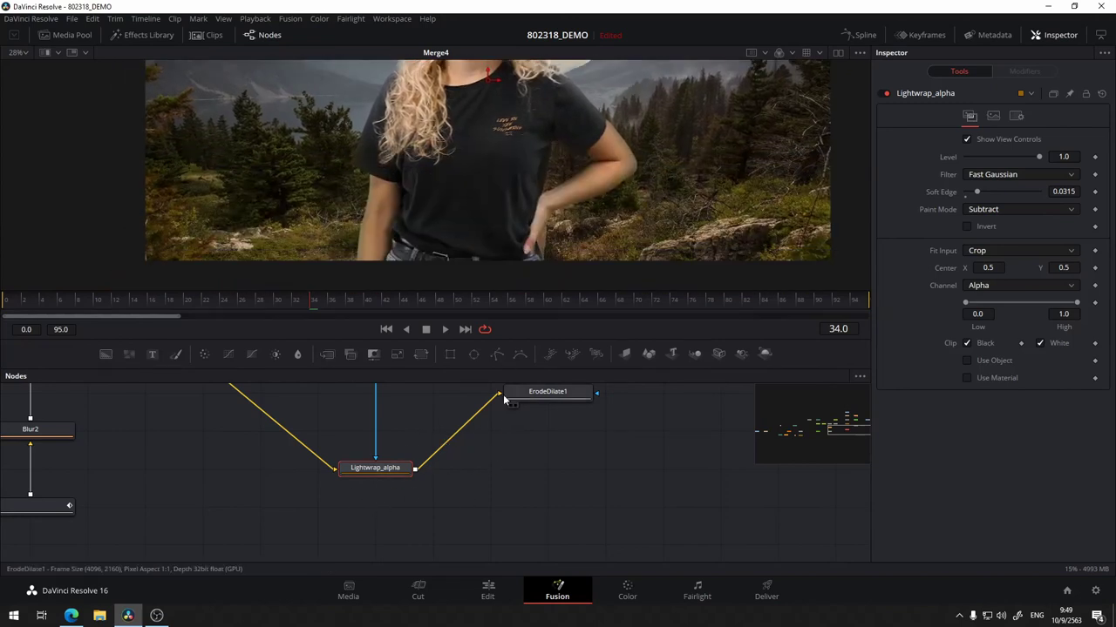
scroll(495, 466, up, 4)
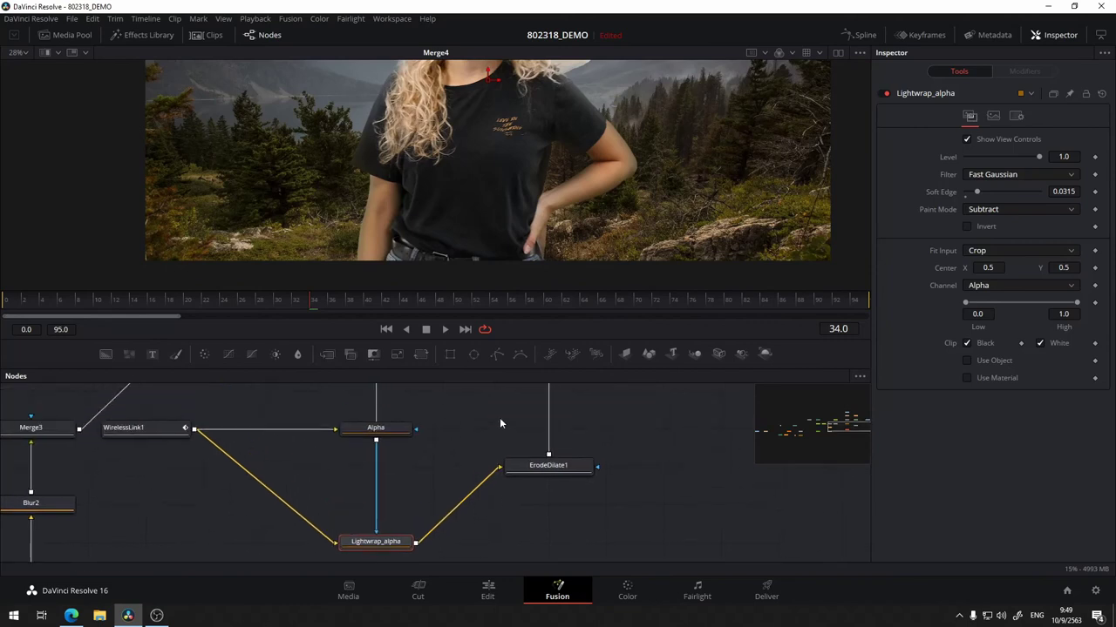
scroll(460, 411, up, 1)
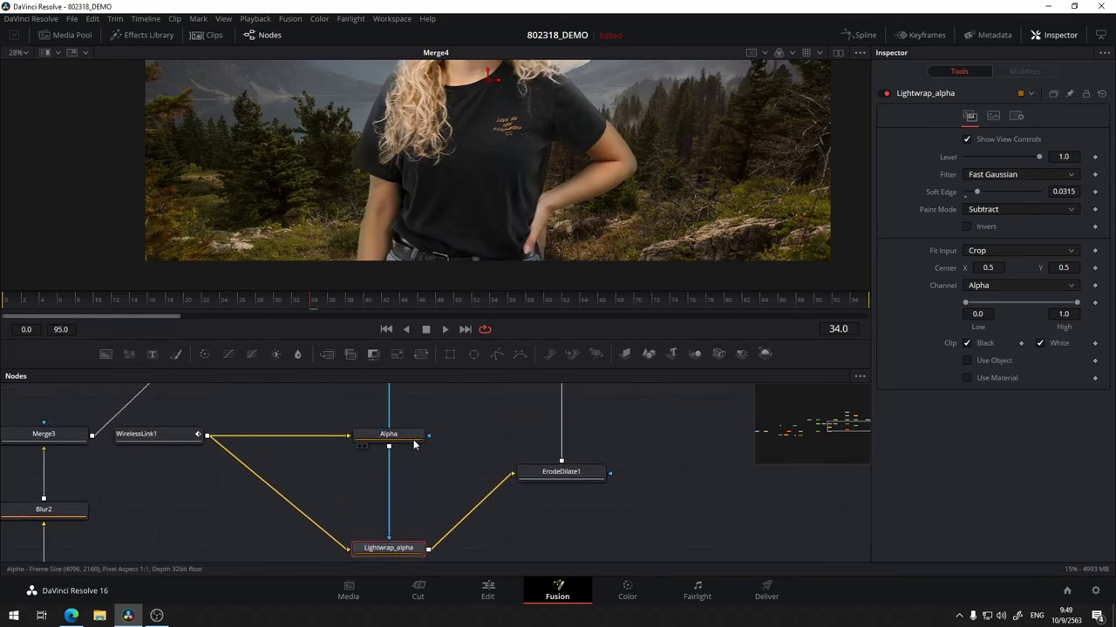
- View the Alpha node's matte in the viewer
click(362, 446)
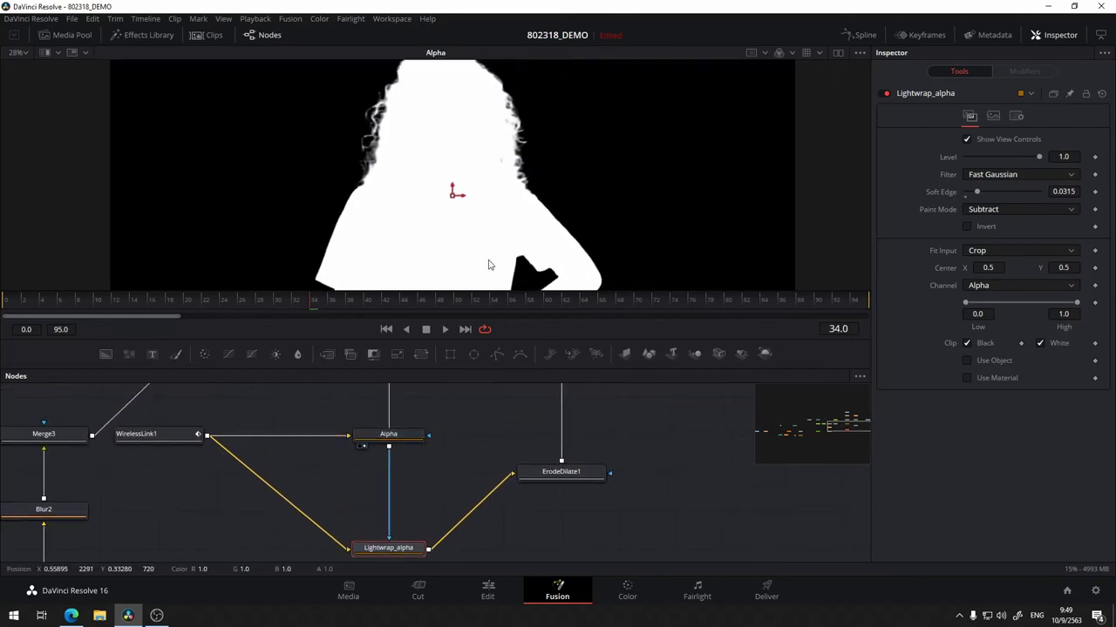
scroll(438, 421, up, 3)
scroll(428, 488, up, 2)
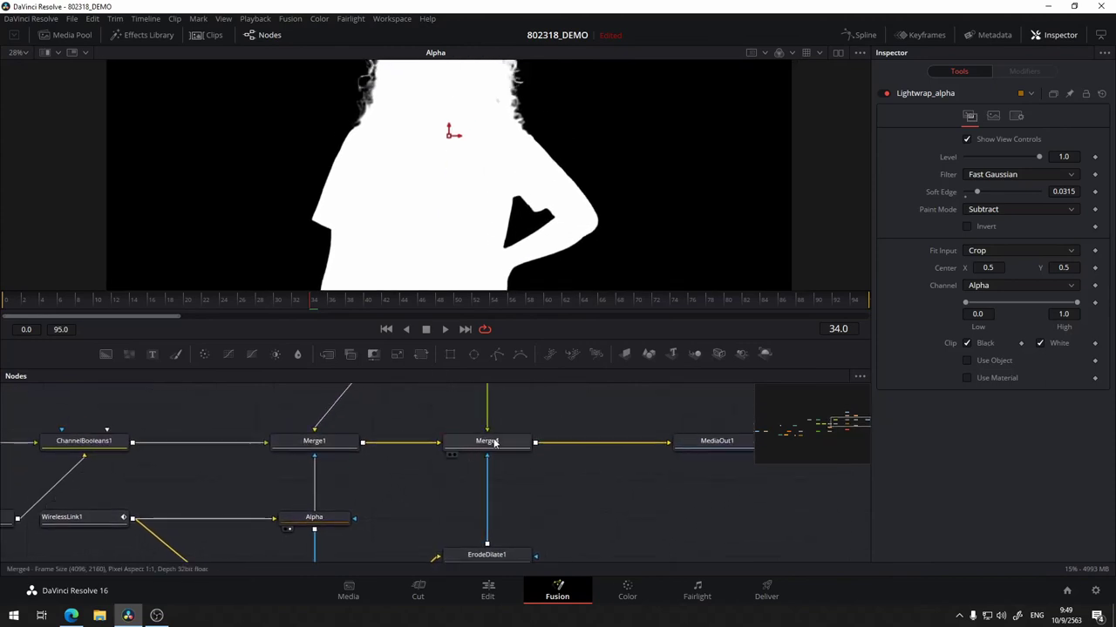
scroll(490, 441, up, 2)
scroll(501, 498, down, 1)
- View Blur3's blurred background in the viewer
drag(470, 392, 562, 175)
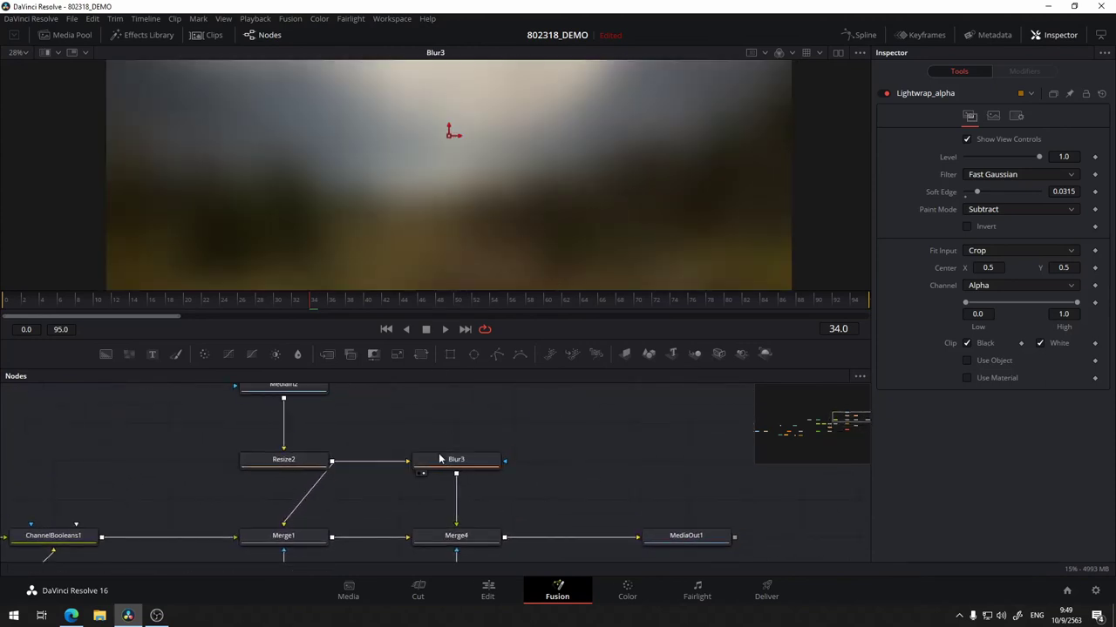
scroll(487, 466, up, 3)
drag(487, 466, 489, 464)
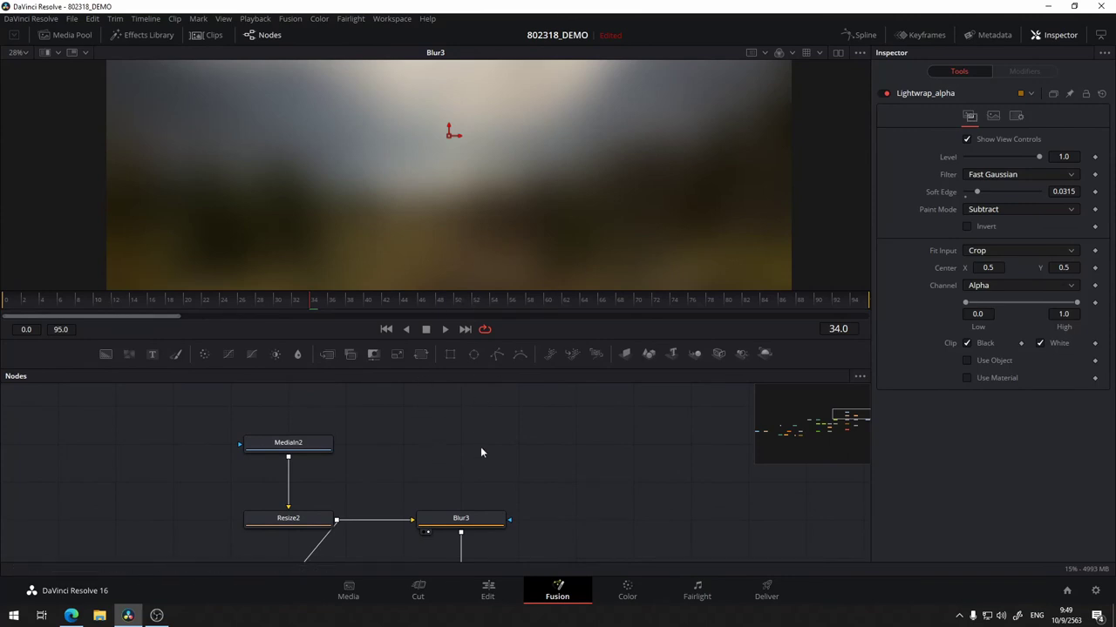
scroll(480, 446, down, 3)
scroll(340, 446, up, 2)
- Show Resize2's sharp mountain-lake background, with Merge1, Merge4 and MediaOut1 in the graph
drag(275, 471, 597, 117)
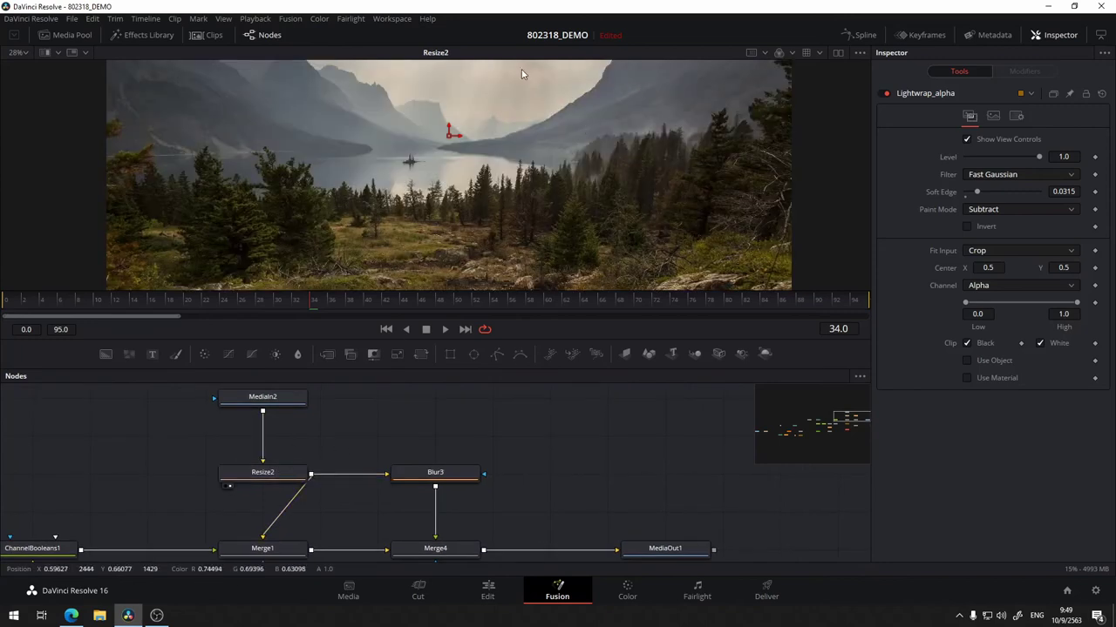
scroll(531, 131, up, 3)
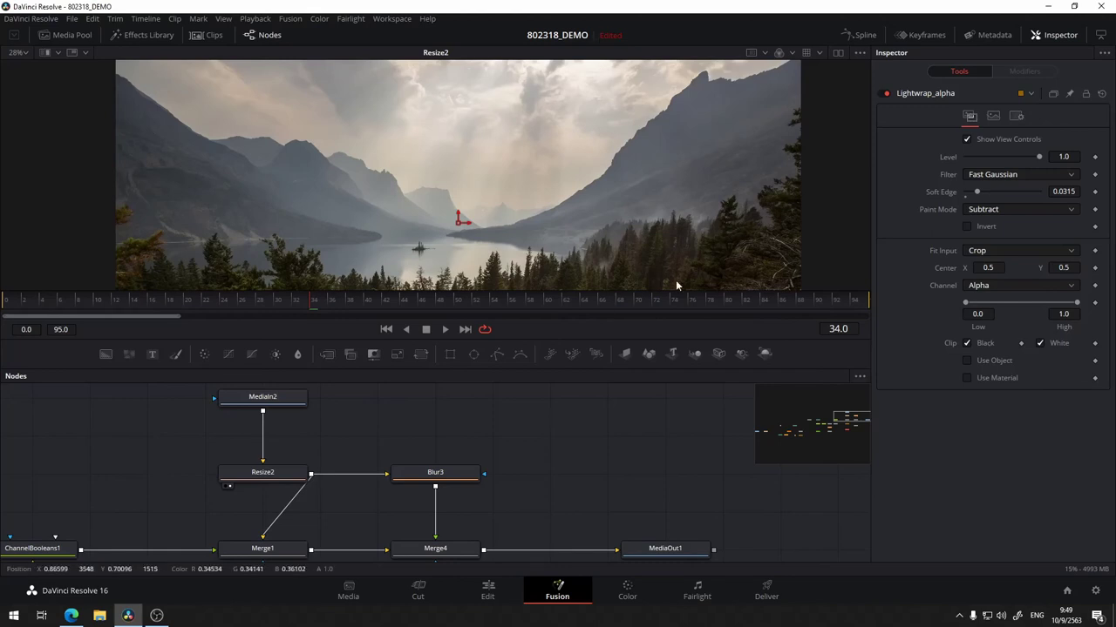
scroll(559, 207, down, 3)
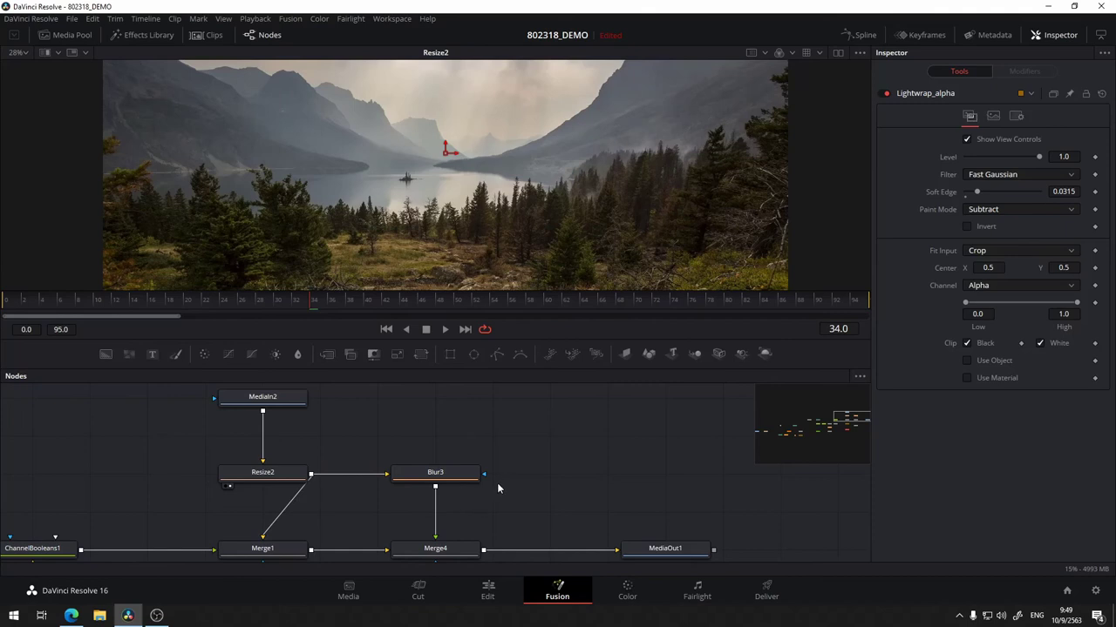
drag(497, 488, 575, 470)
scroll(517, 438, up, 2)
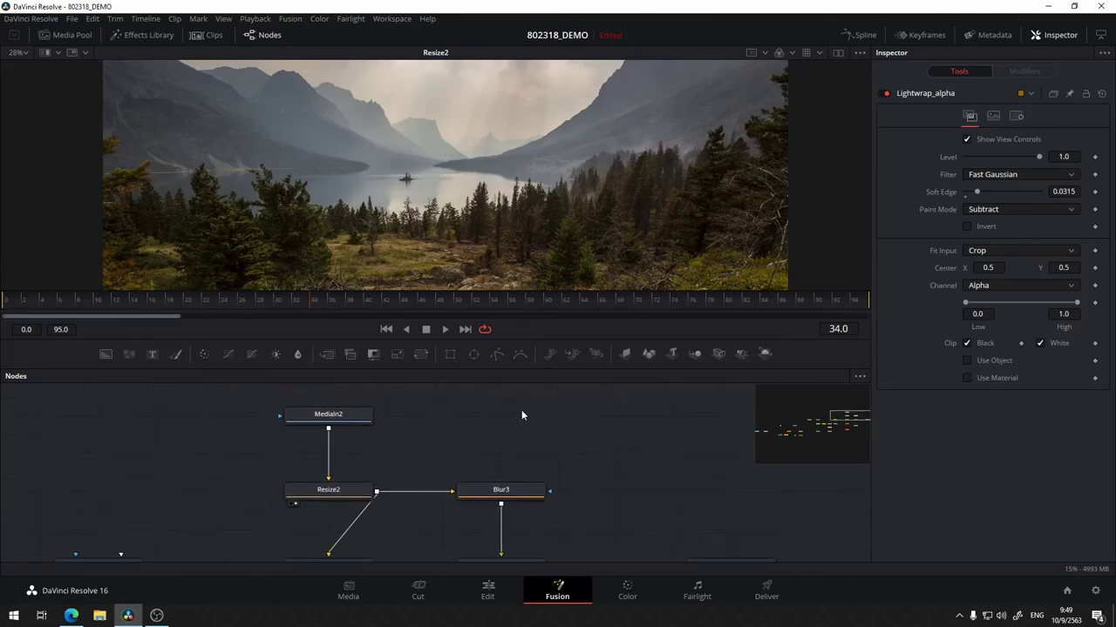
drag(545, 456, 473, 442)
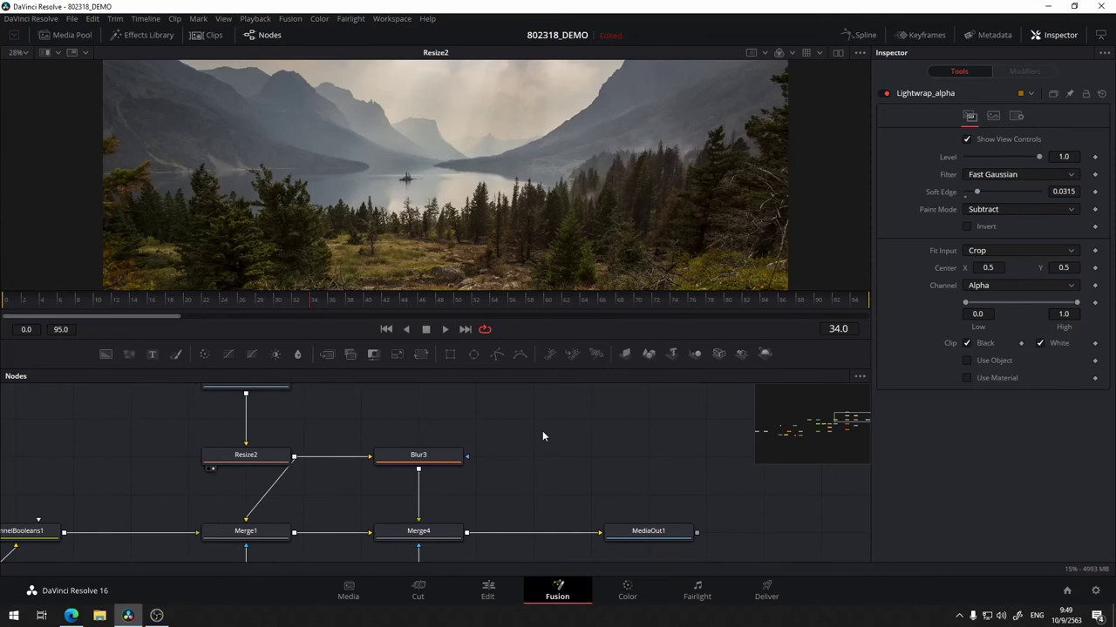
- Add a Luma Keyer via tool search ('lum') and feed Resize2's background into LumaKeyer1
key(shift+space)
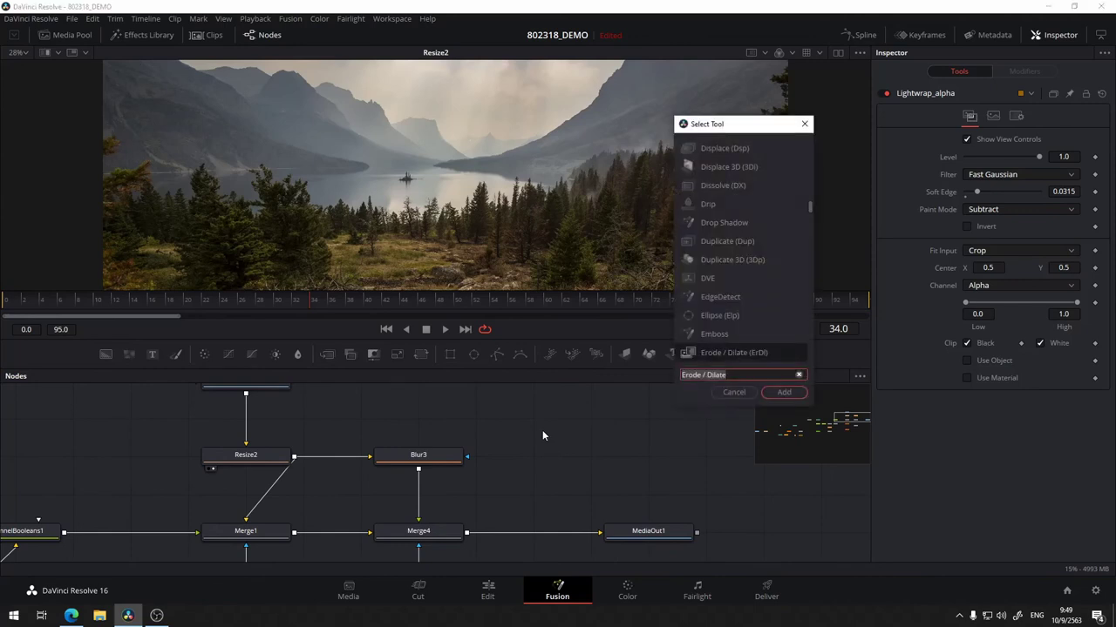
text(lum)
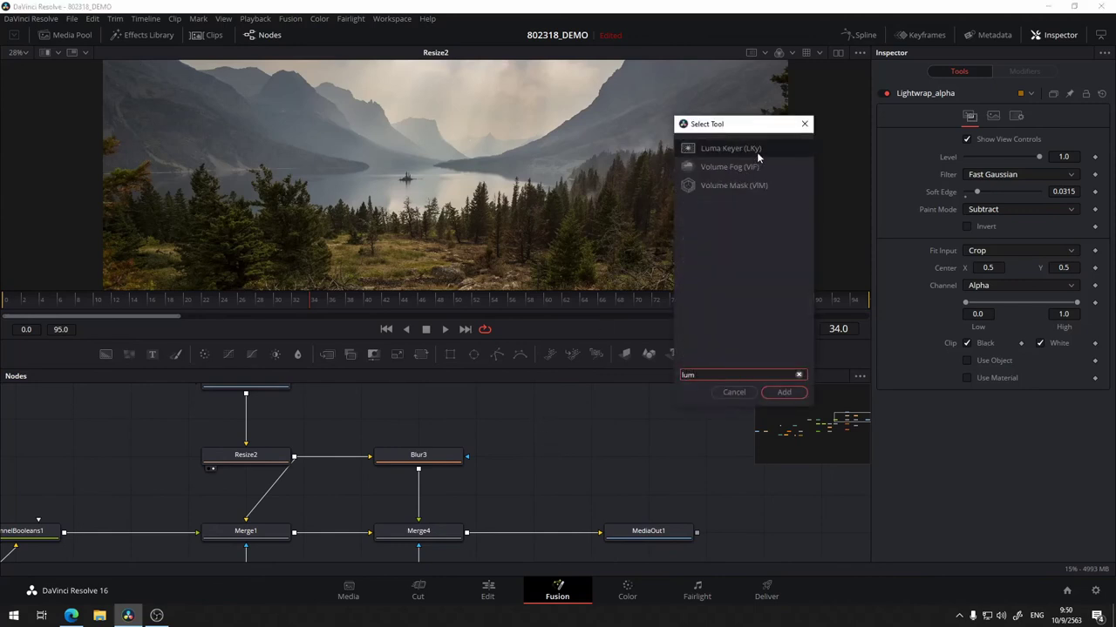
click(758, 157)
click(783, 393)
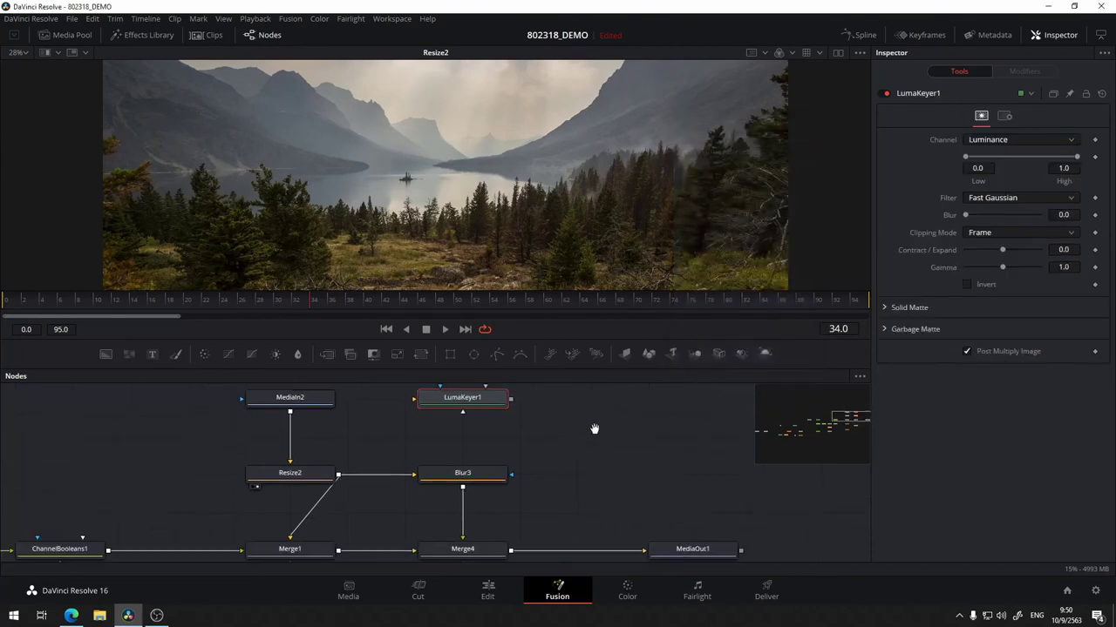
drag(432, 394, 354, 473)
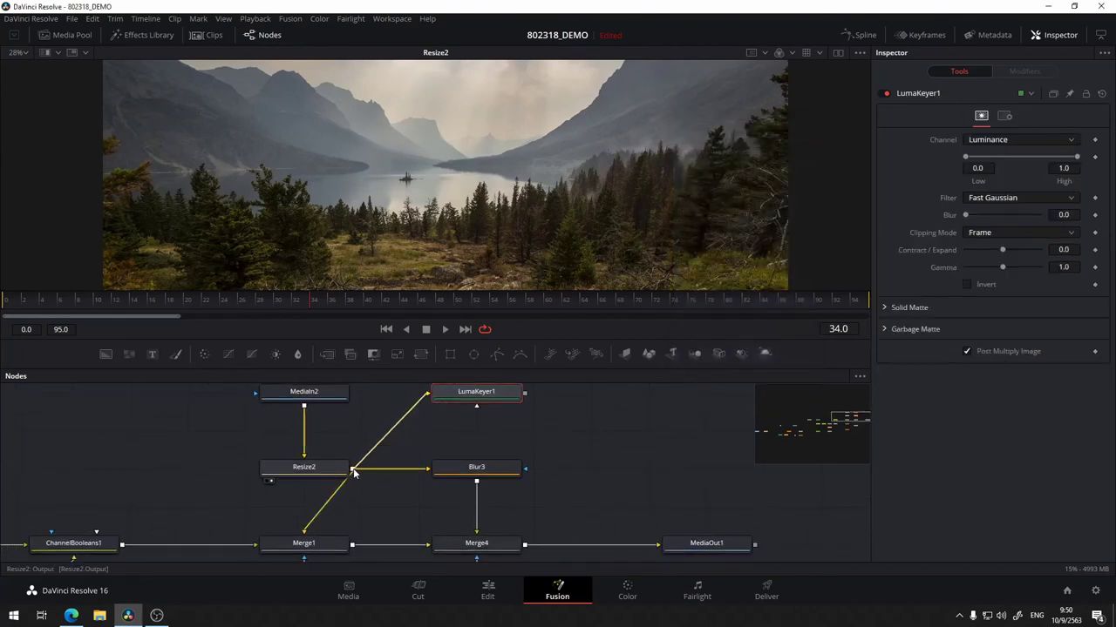
- View LumaKeyer1 as a grayscale alpha matte and adjust its Low and High thresholds
key(1)
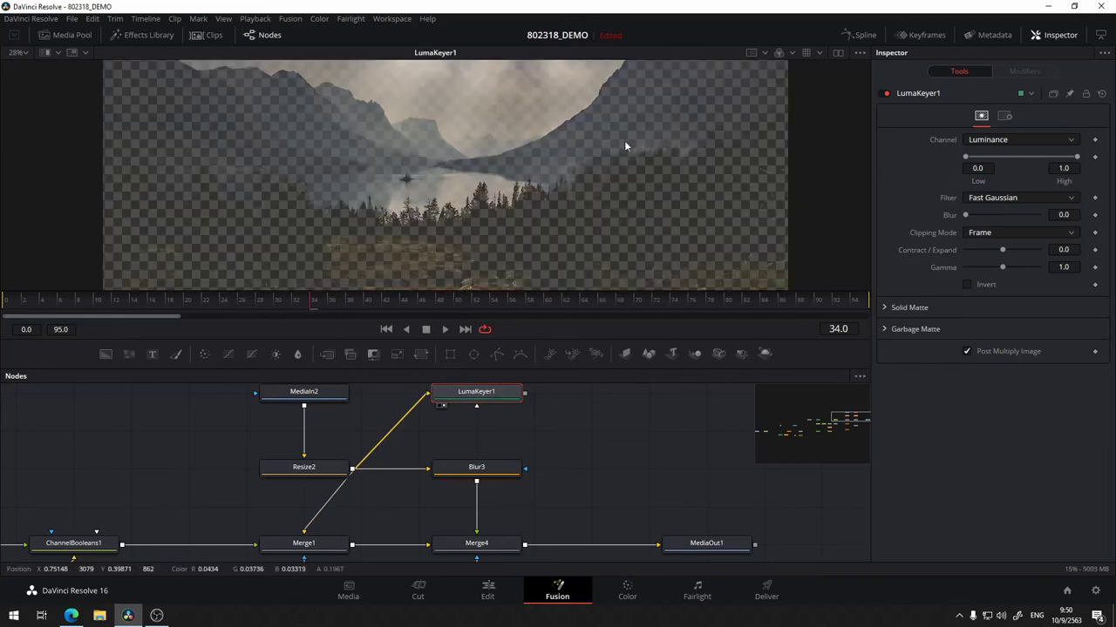
key(a)
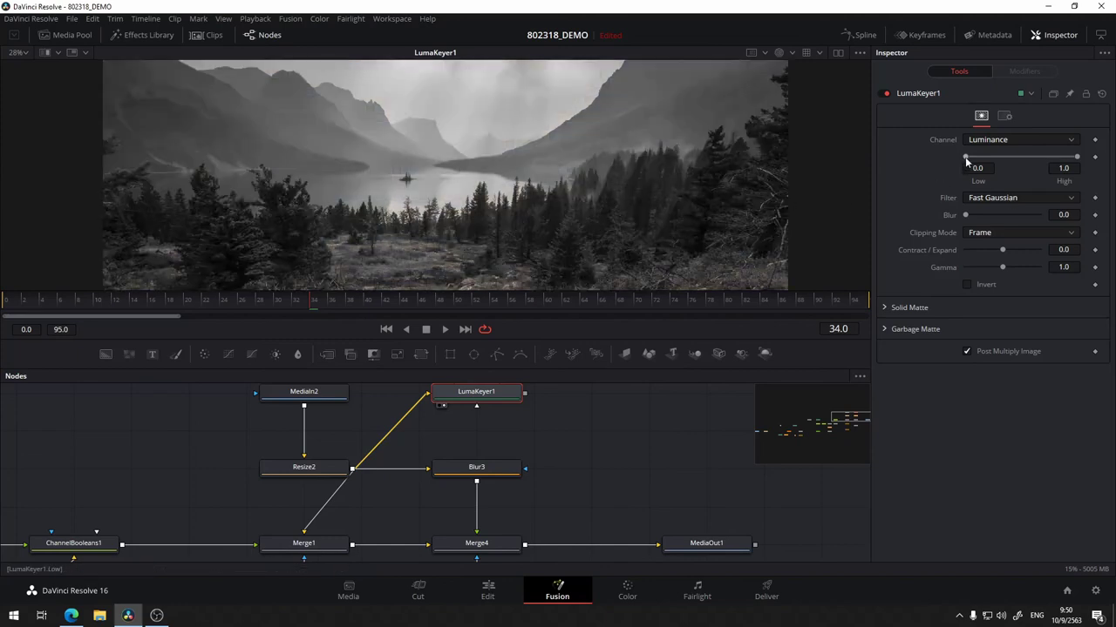
drag(966, 159, 997, 164)
drag(1075, 159, 1068, 160)
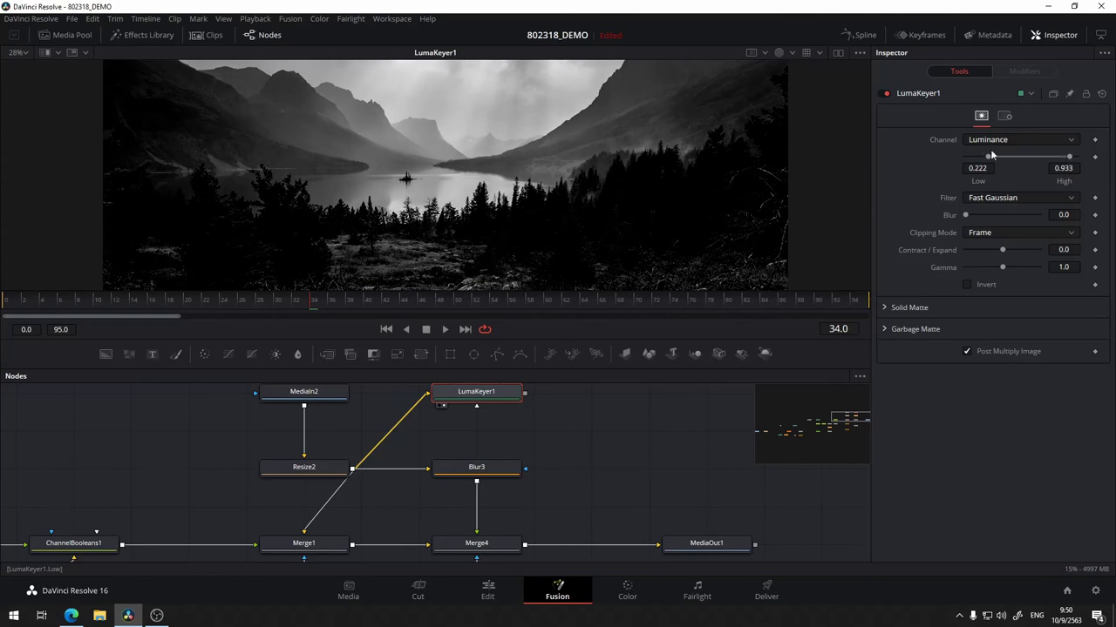
mouse_move(988, 160)
mouse_down()
mouse_move(1026, 157)
mouse_move(1006, 156)
mouse_up()
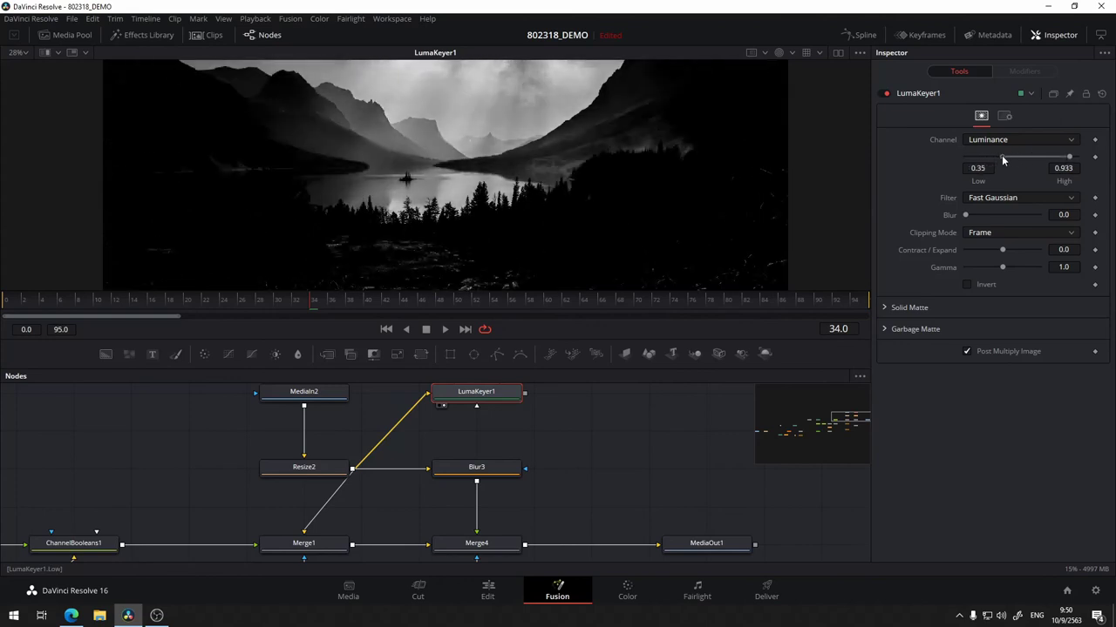
- Push the Low threshold up toward 0.422 to darken the matte
scroll(573, 434, down, 3)
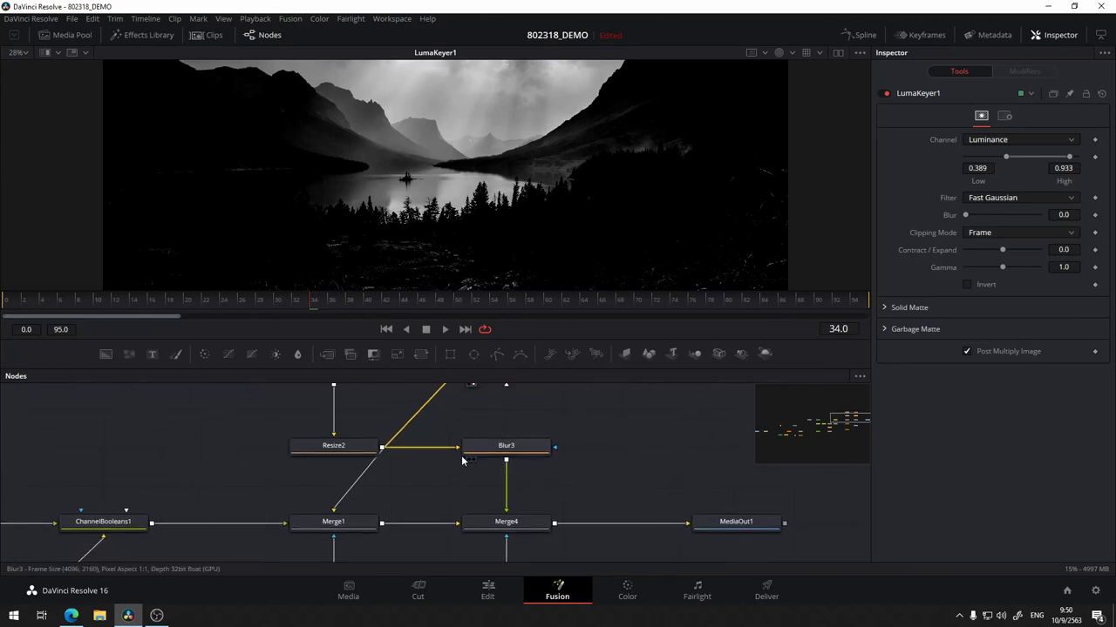
scroll(404, 502, up, 3)
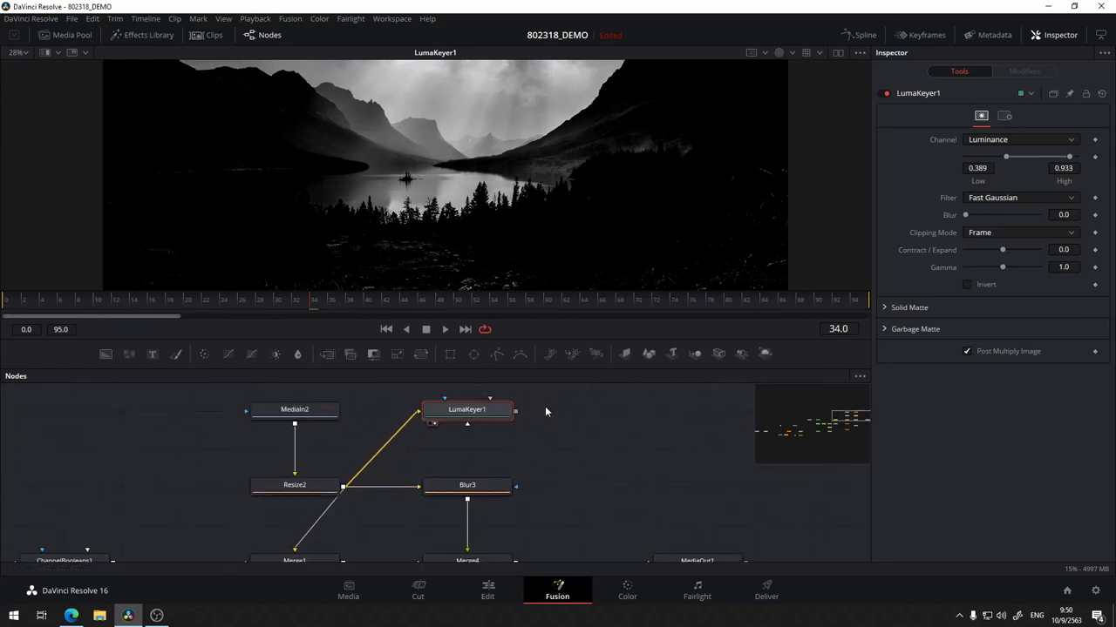
scroll(544, 406, down, 2)
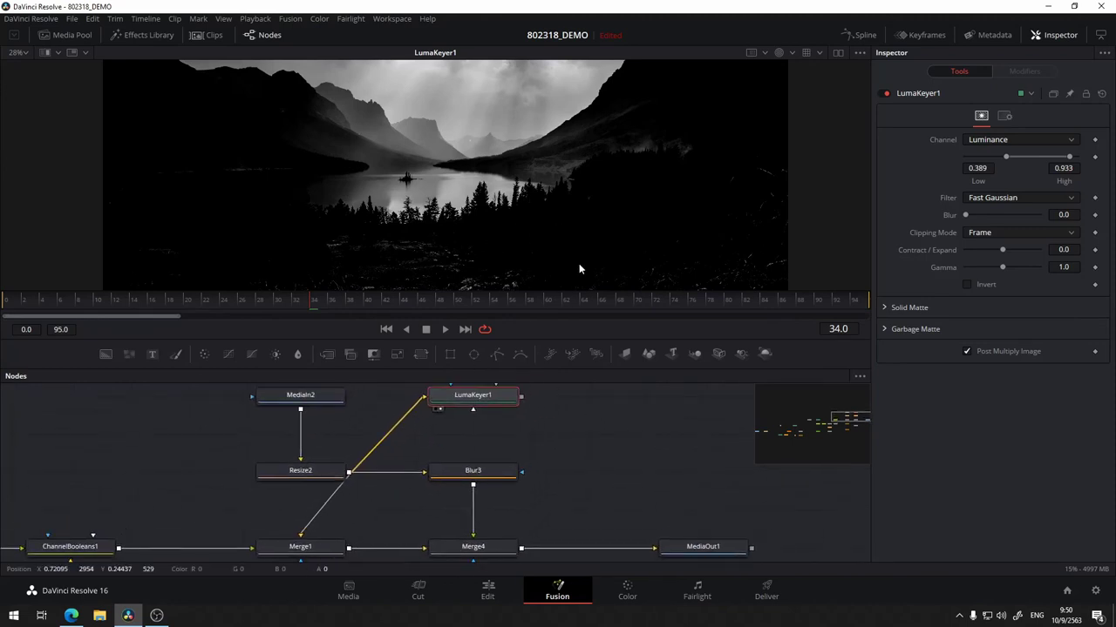
drag(1006, 158, 1008, 161)
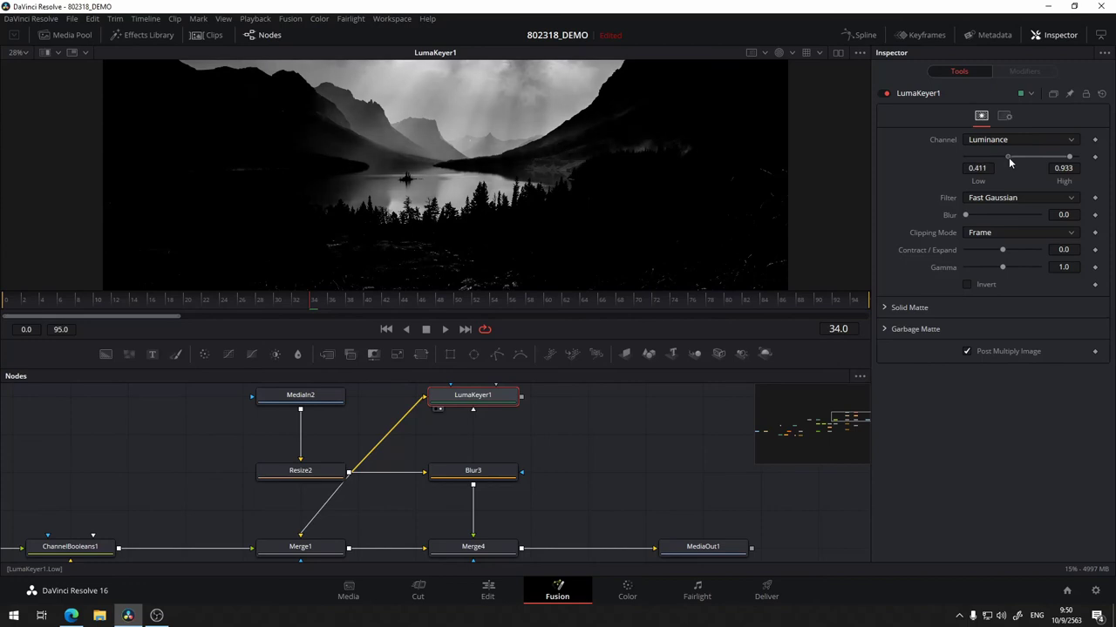
drag(1008, 161, 1009, 158)
drag(607, 432, 727, 392)
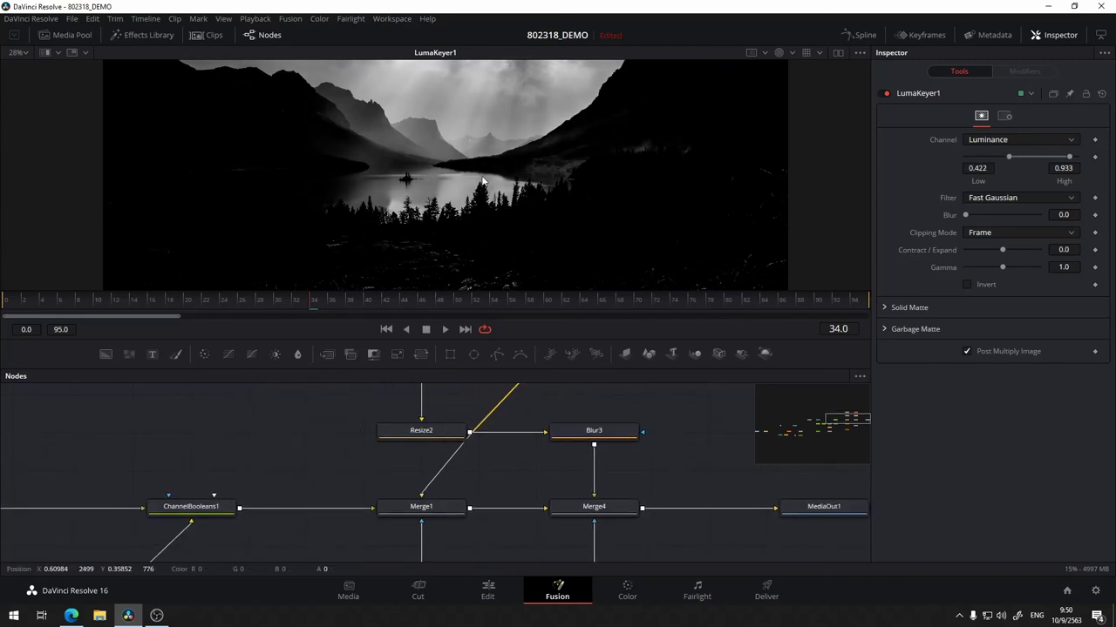
drag(674, 457, 553, 417)
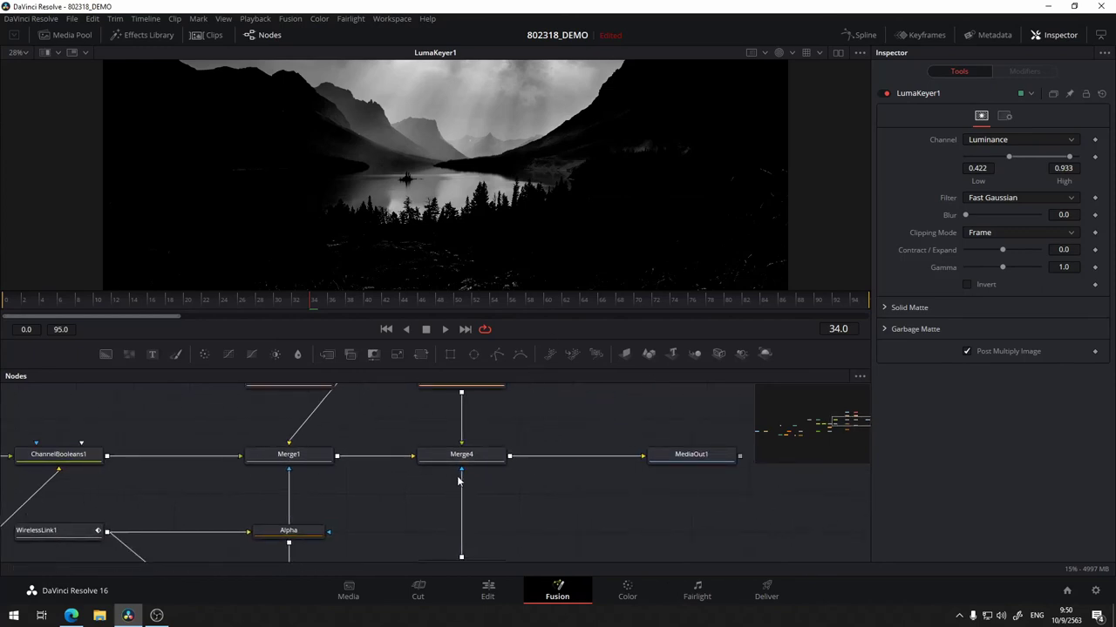
drag(497, 416, 512, 469)
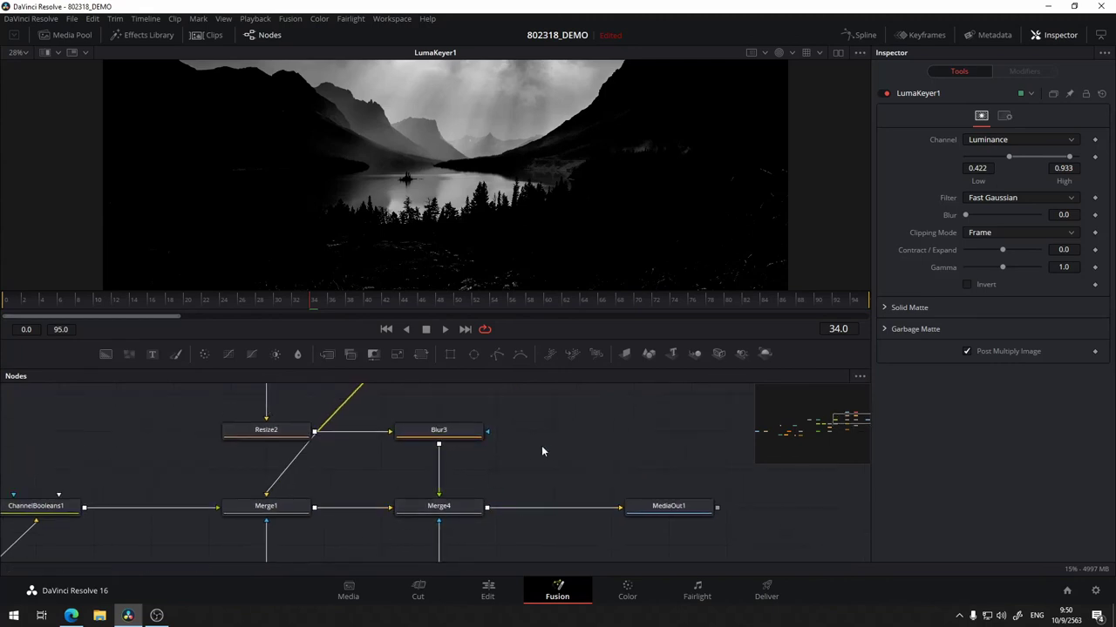
scroll(497, 420, up, 2)
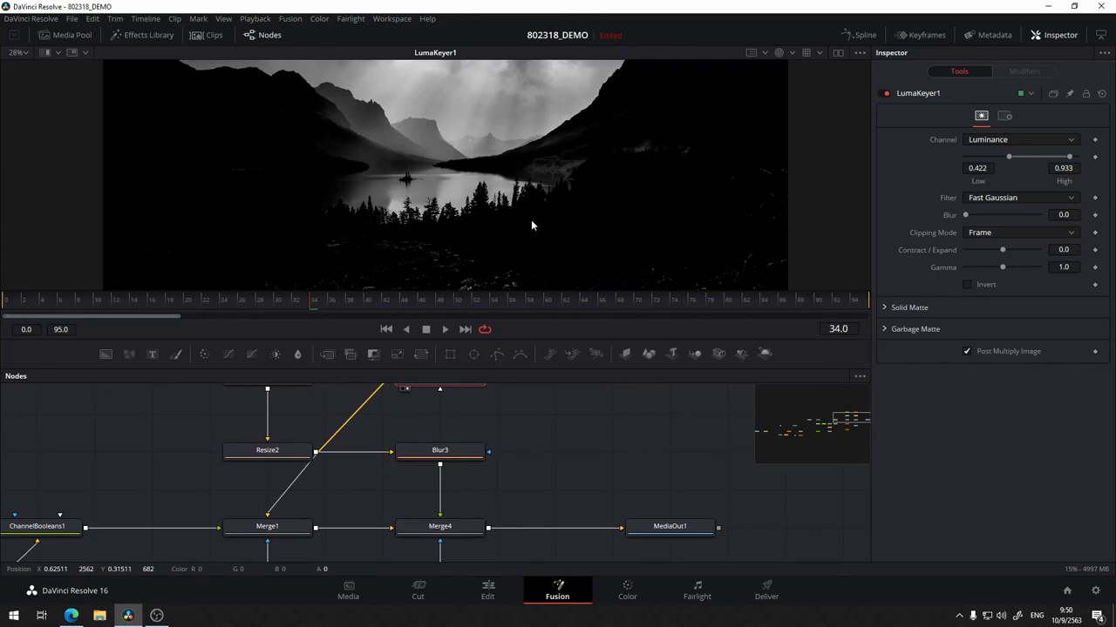
- Settle LumaKeyer1's range at Low 0.239 and High 0.933, comparing colour and alpha views
key(c)
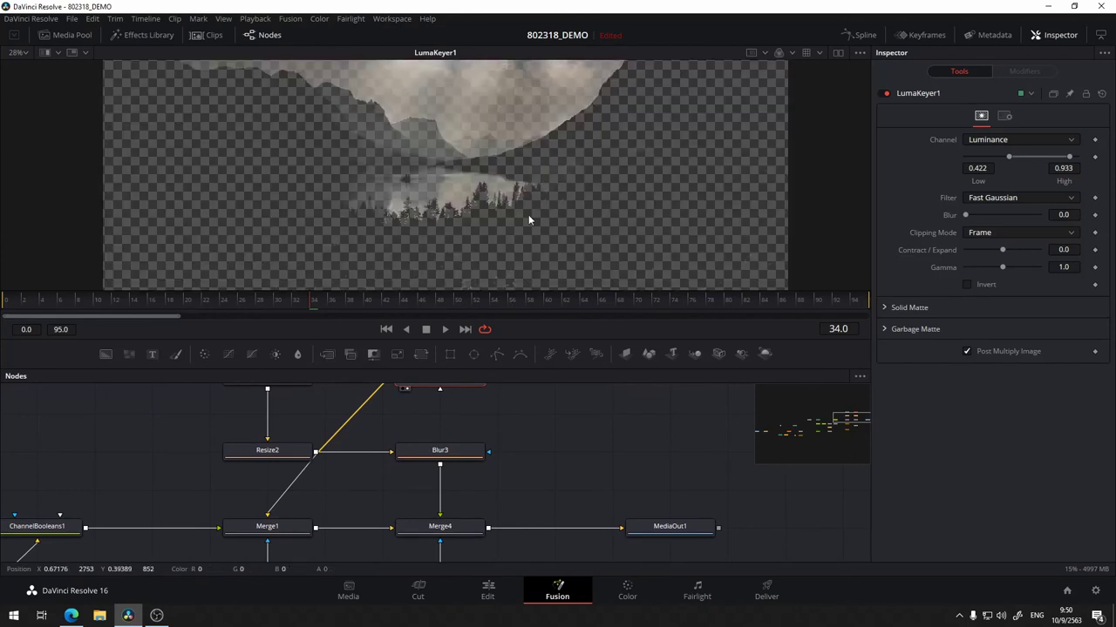
scroll(558, 209, down, 2)
scroll(711, 222, down, 2)
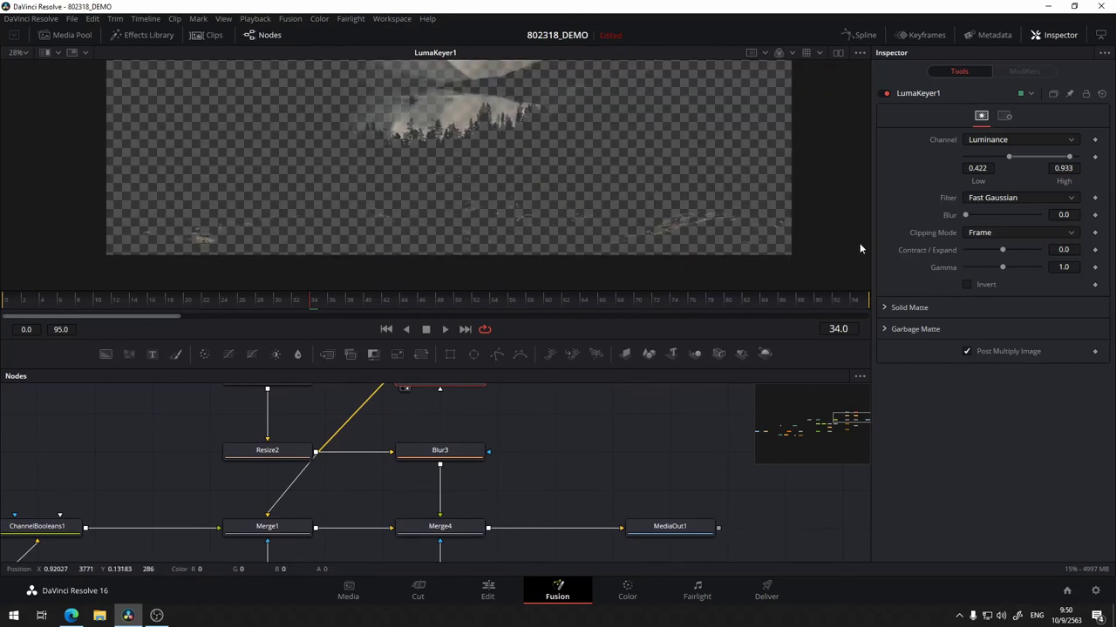
drag(1010, 162, 991, 162)
key(a)
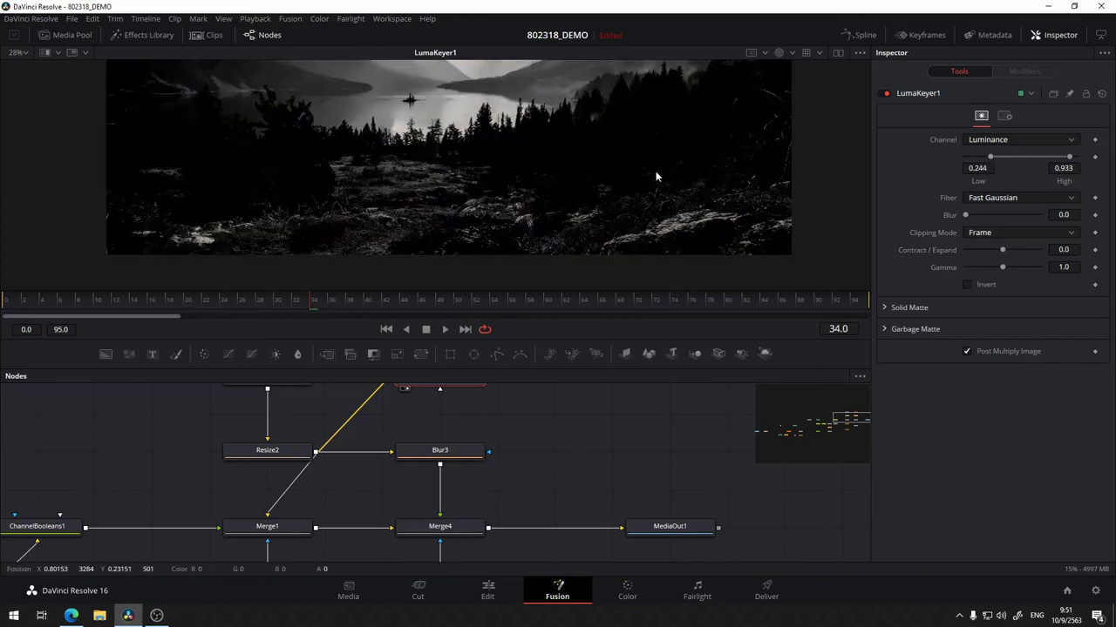
scroll(655, 170, up, 2)
drag(990, 162, 992, 159)
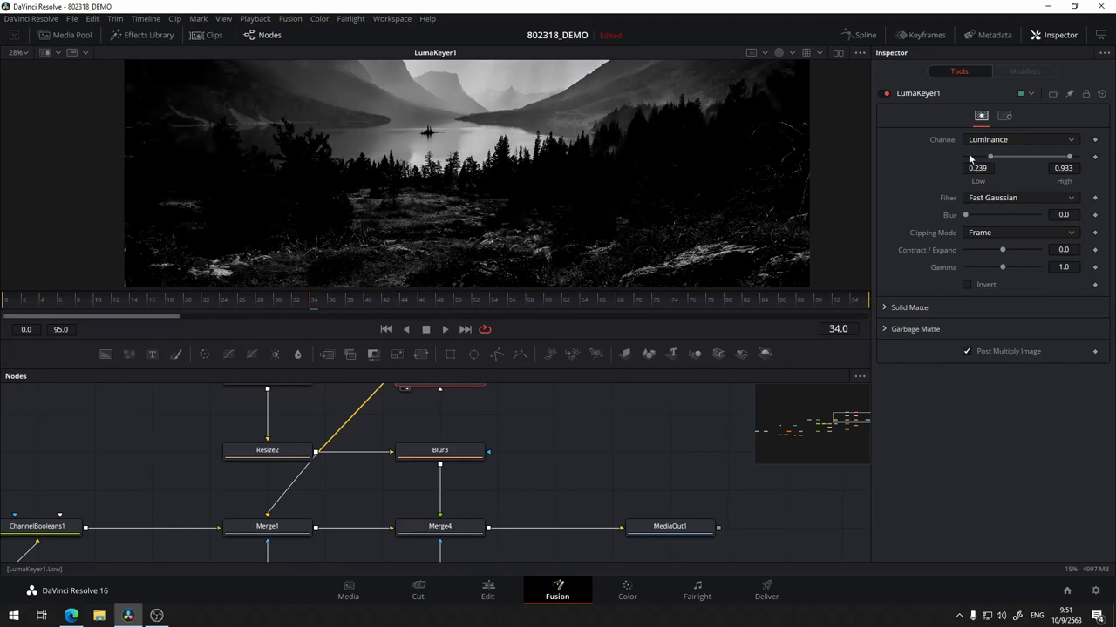
scroll(611, 243, up, 2)
scroll(554, 169, down, 2)
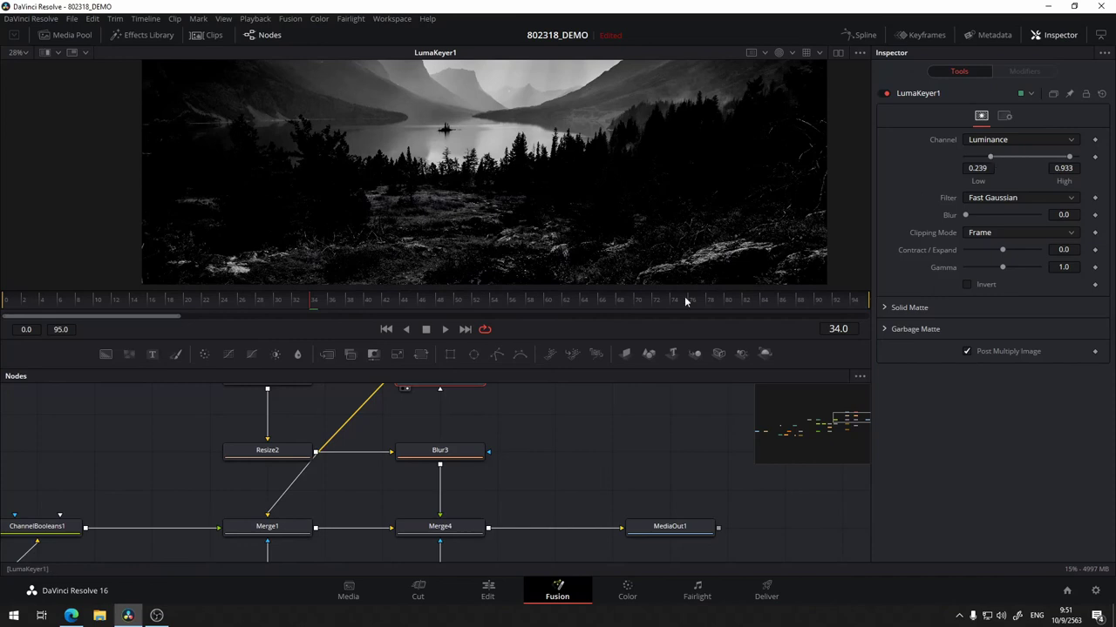
drag(294, 450, 511, 182)
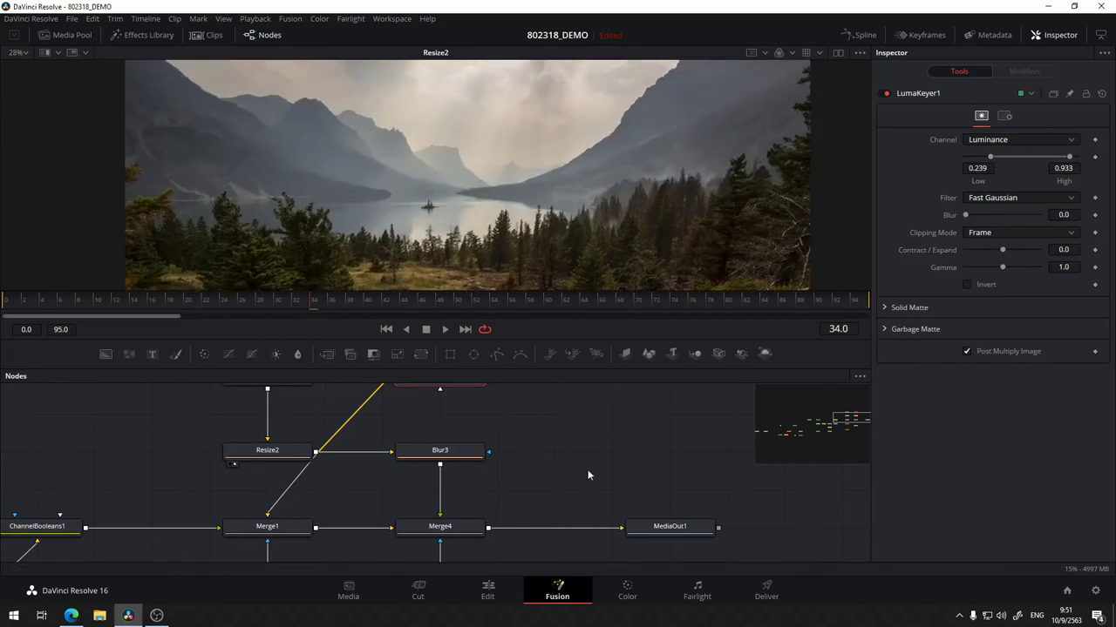
- View LumaKeyer1 again and raise its Low threshold to 0.3
scroll(588, 475, down, 2)
drag(432, 463, 580, 190)
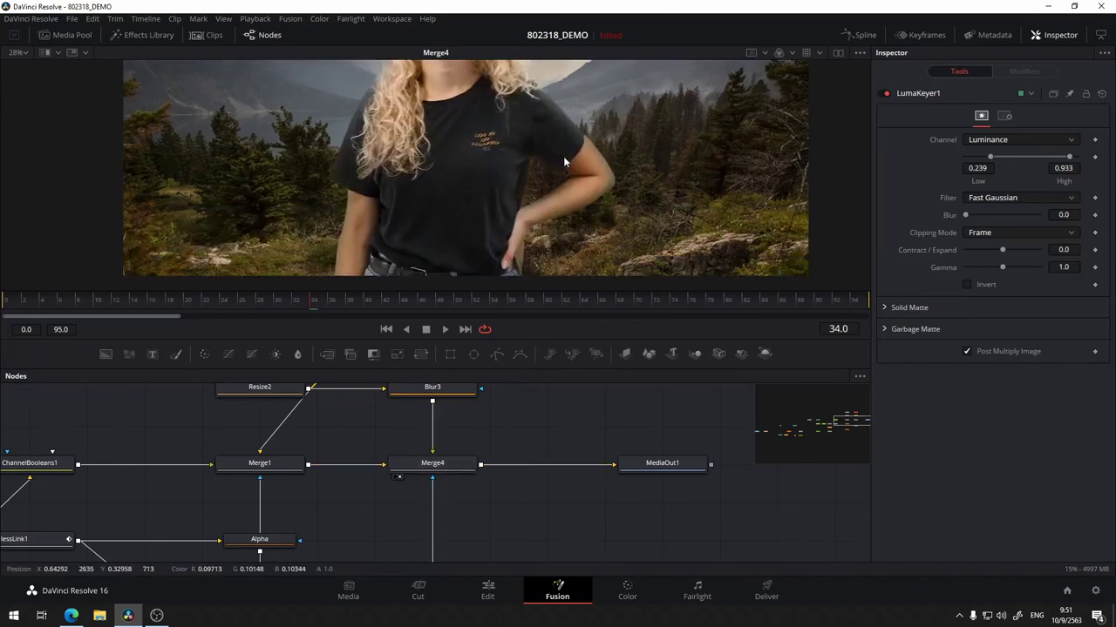
drag(497, 366, 522, 460)
key(1)
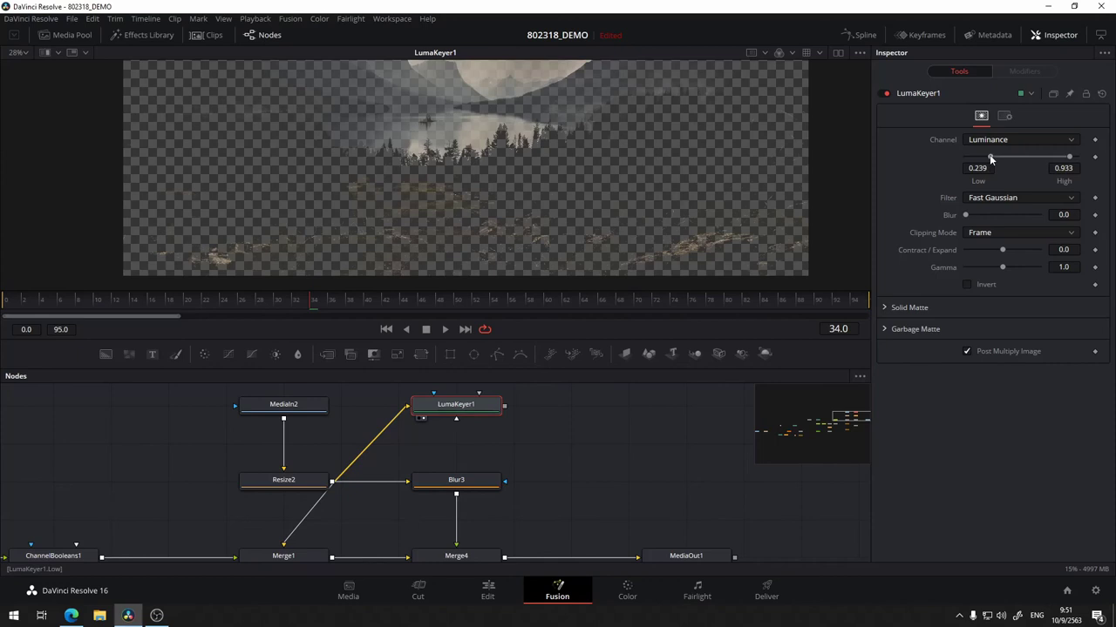
drag(976, 161, 986, 163)
key(a)
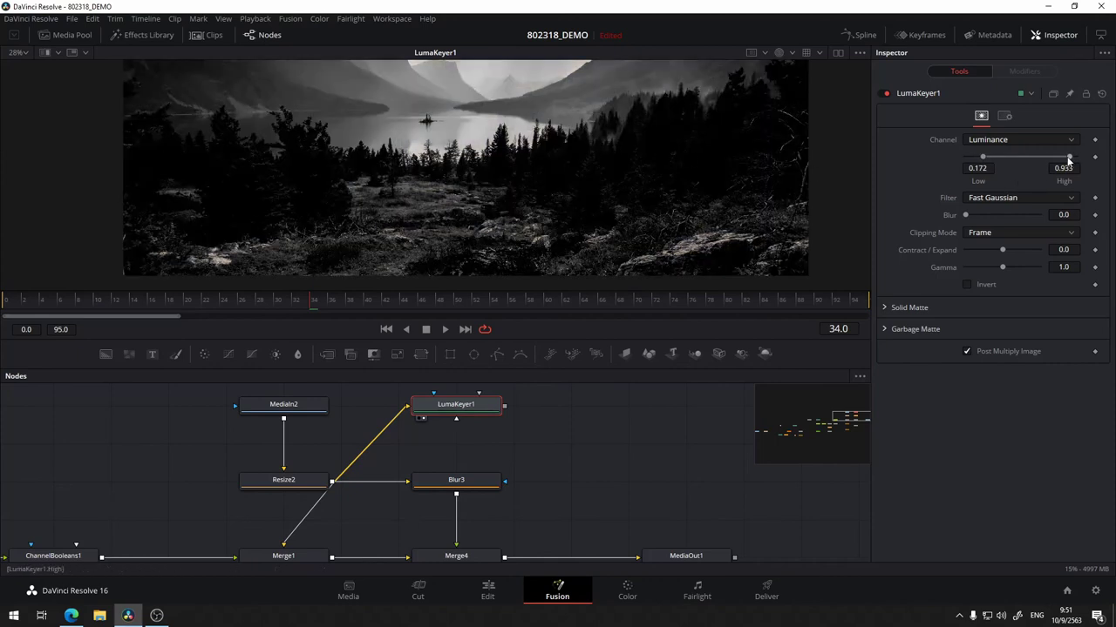
- Lower the High threshold to 0.394 and unplug Resize2 from Blur3's input
drag(1069, 157, 996, 157)
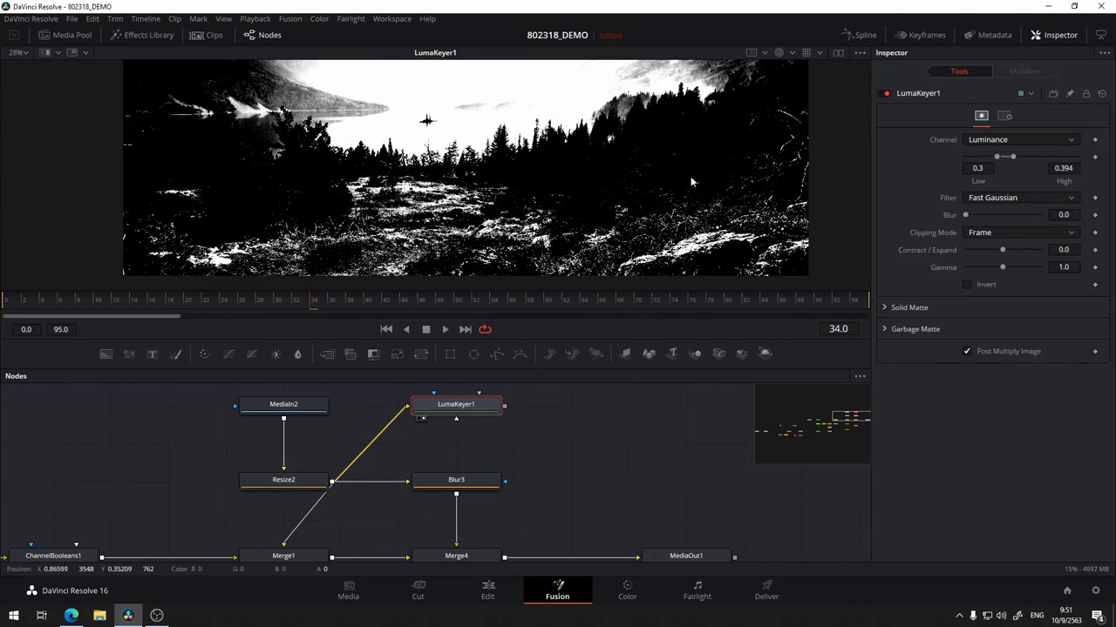
key(c)
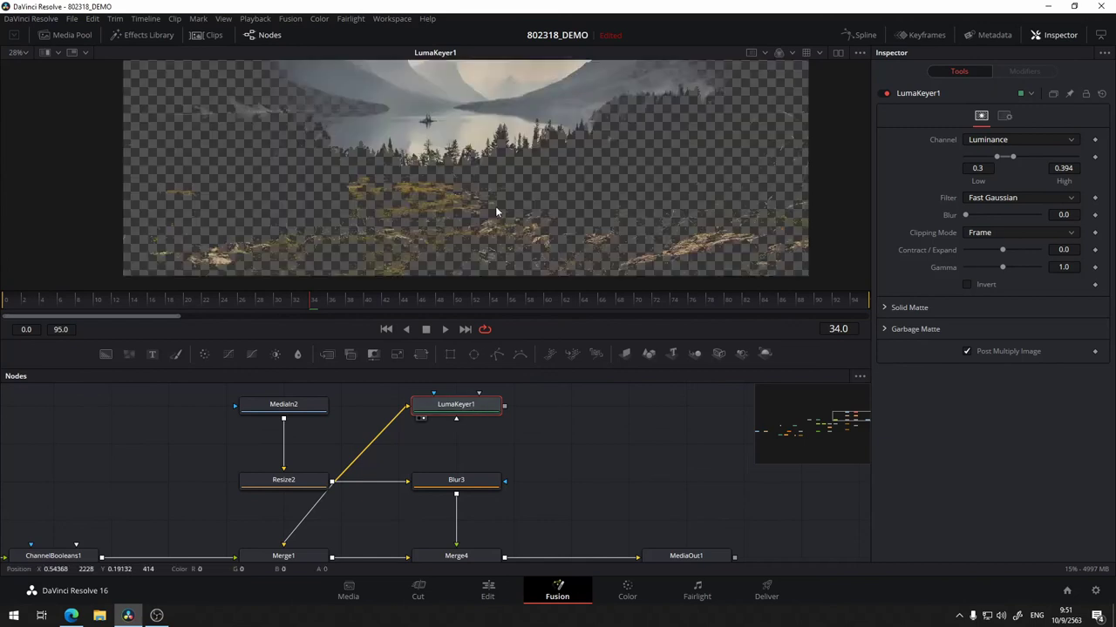
drag(561, 171, 560, 152)
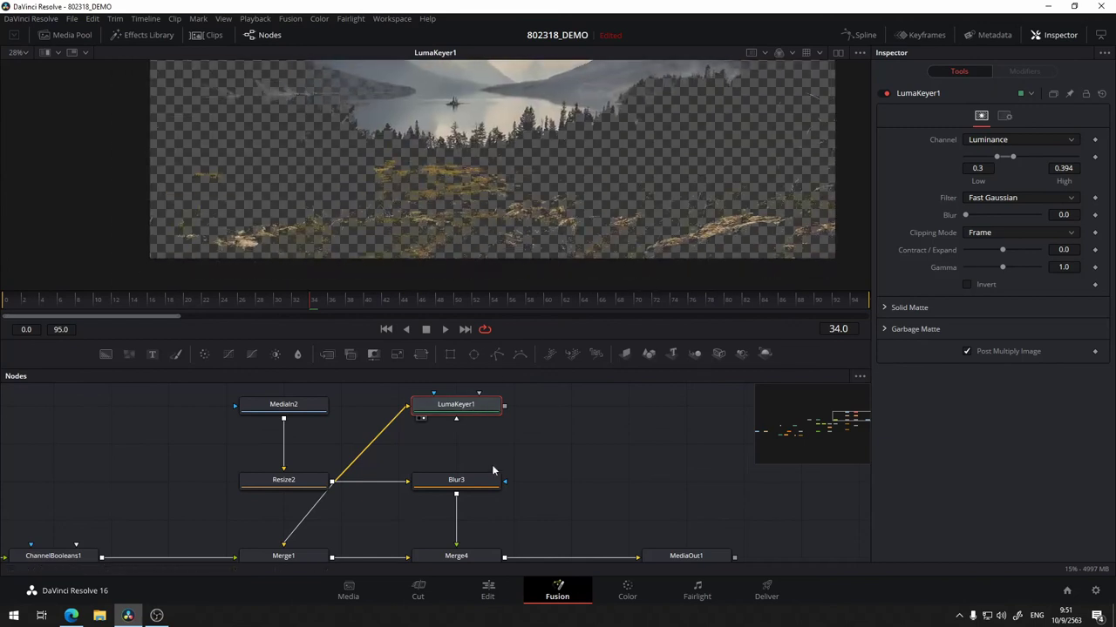
drag(406, 482, 377, 499)
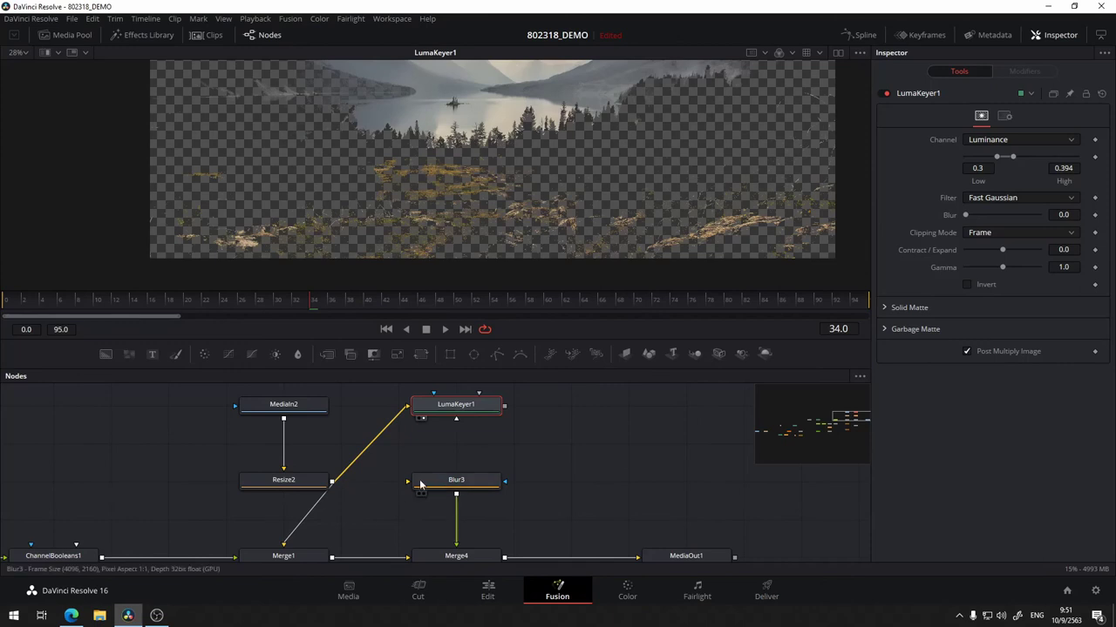
- Connect LumaKeyer1 into Blur3, check Blur3's alpha, then view the Merge4 composite
mouse_move(499, 419)
mouse_down()
mouse_move(456, 475)
mouse_move(573, 173)
mouse_up()
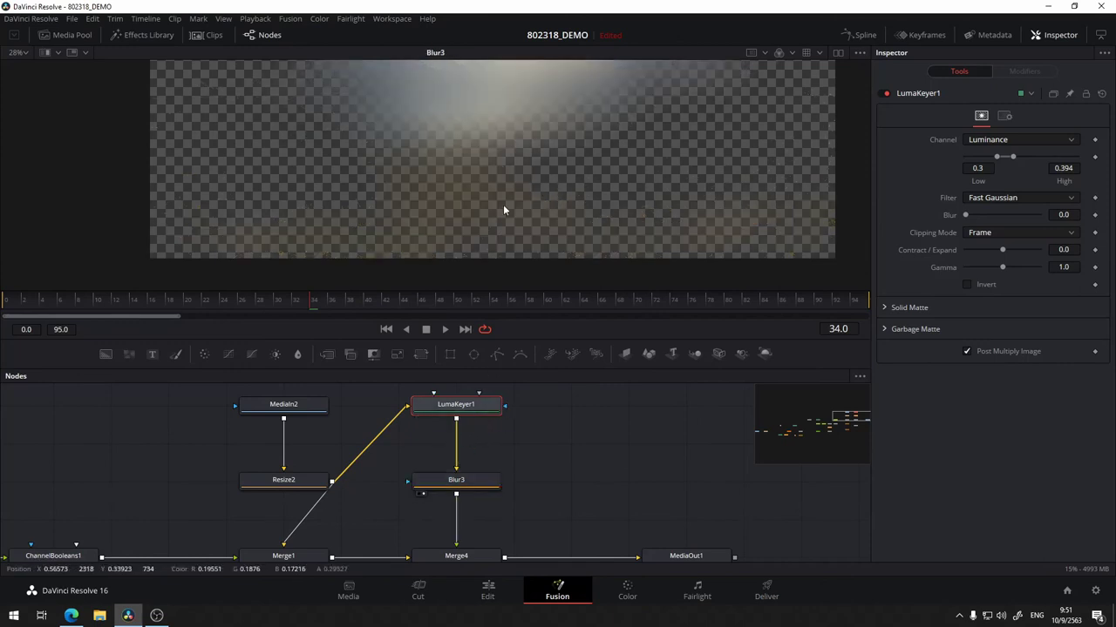
drag(354, 136, 388, 120)
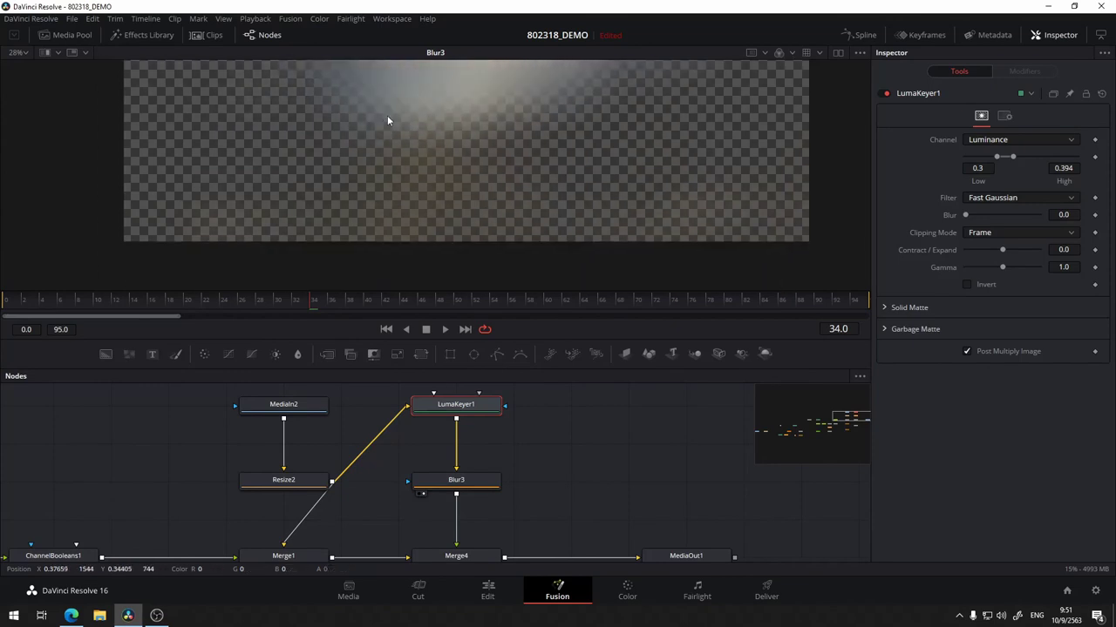
key(a)
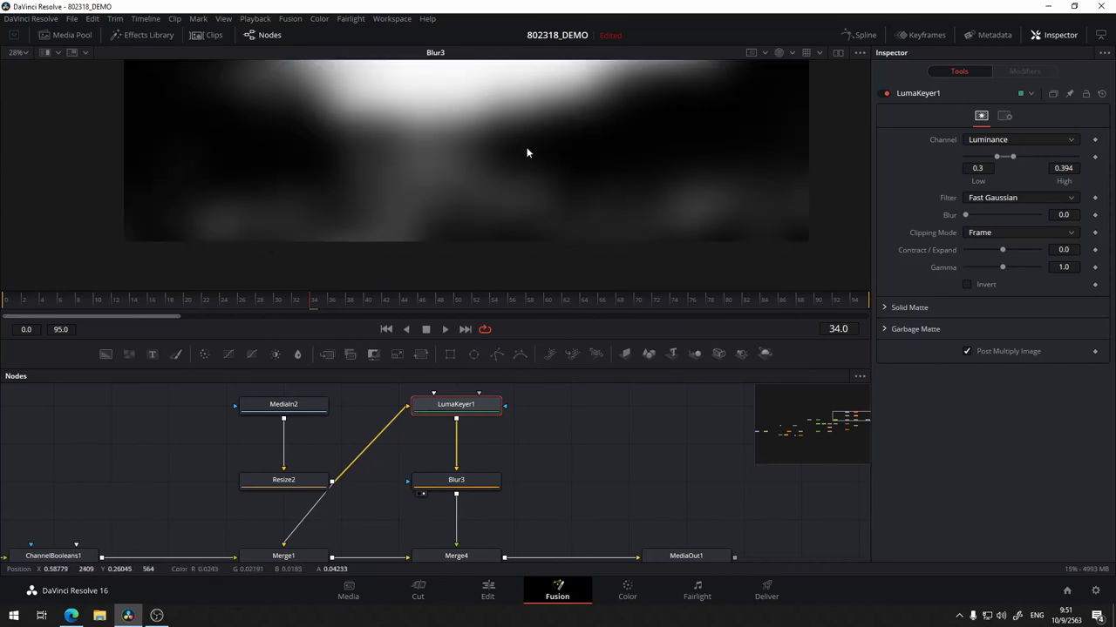
key(a)
key(a)
key(a)
drag(541, 452, 571, 355)
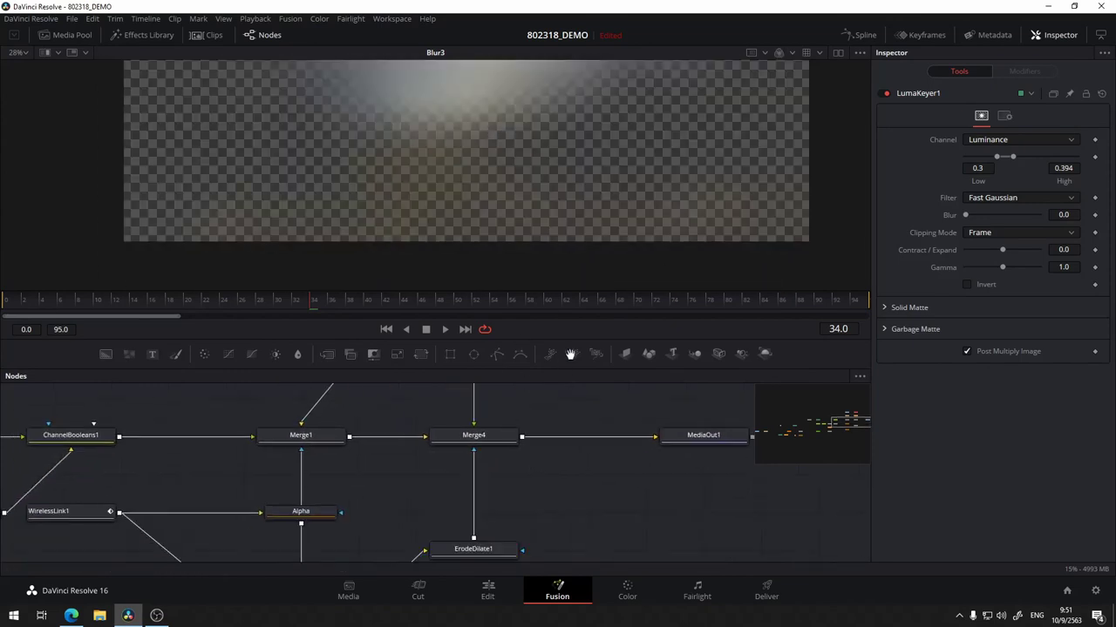
drag(473, 435, 597, 126)
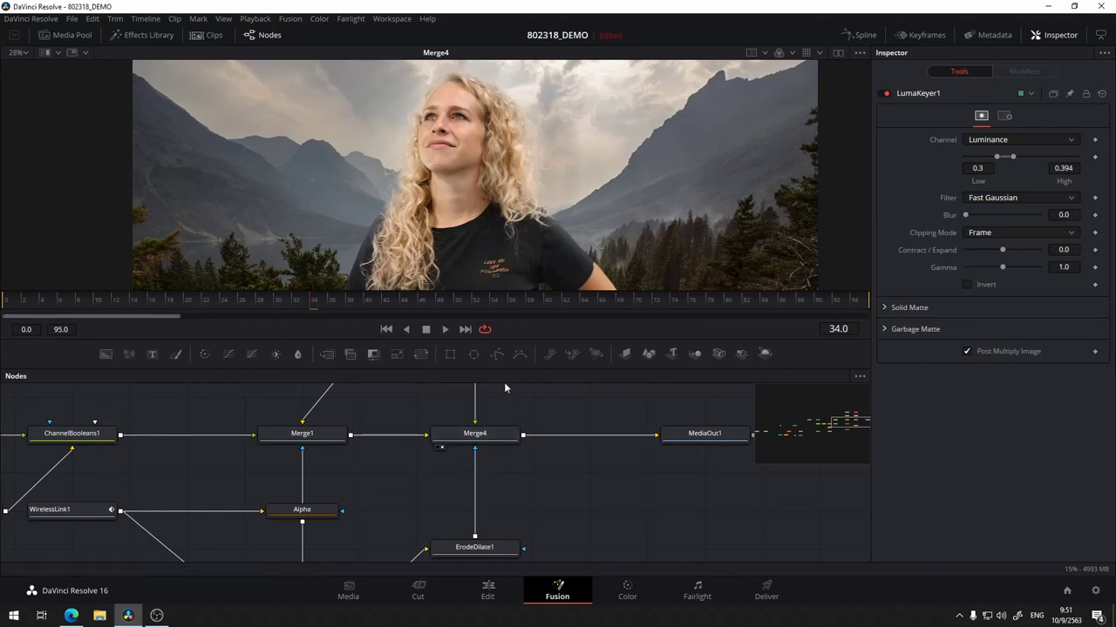
- Toggle LumaKeyer1 off and on to compare the composite, leaving it enabled
scroll(563, 460, up, 3)
scroll(546, 432, up, 3)
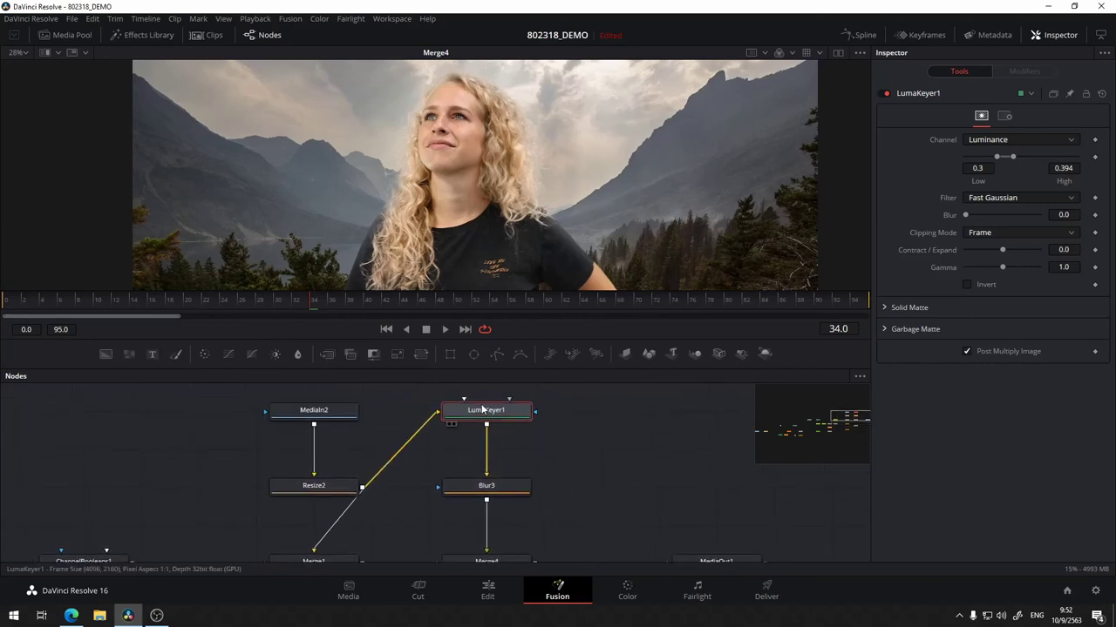
click(886, 93)
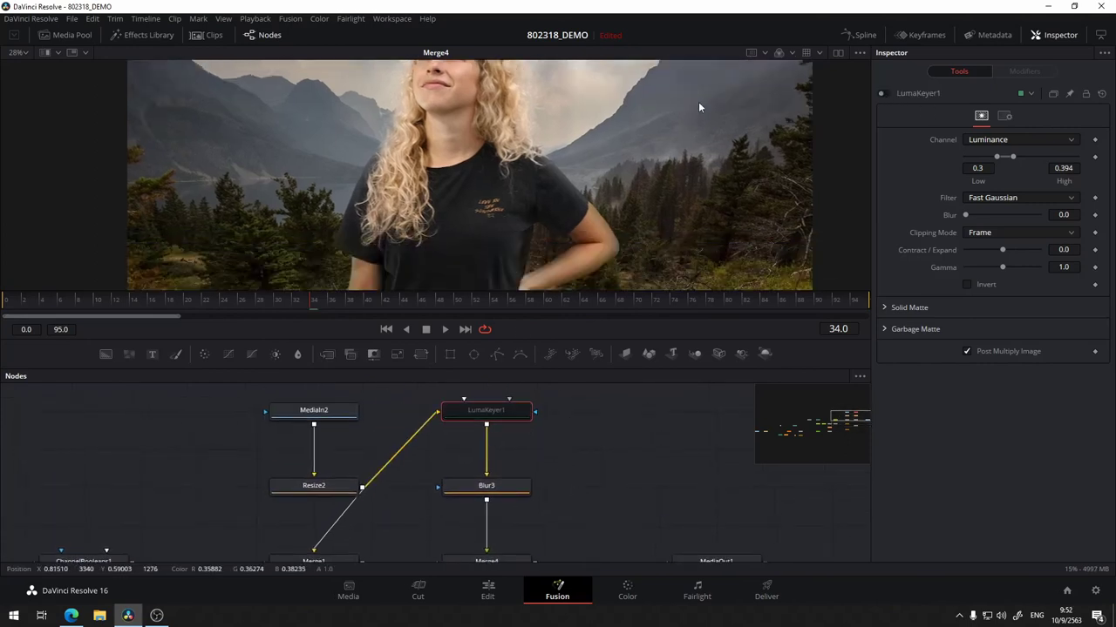
click(886, 93)
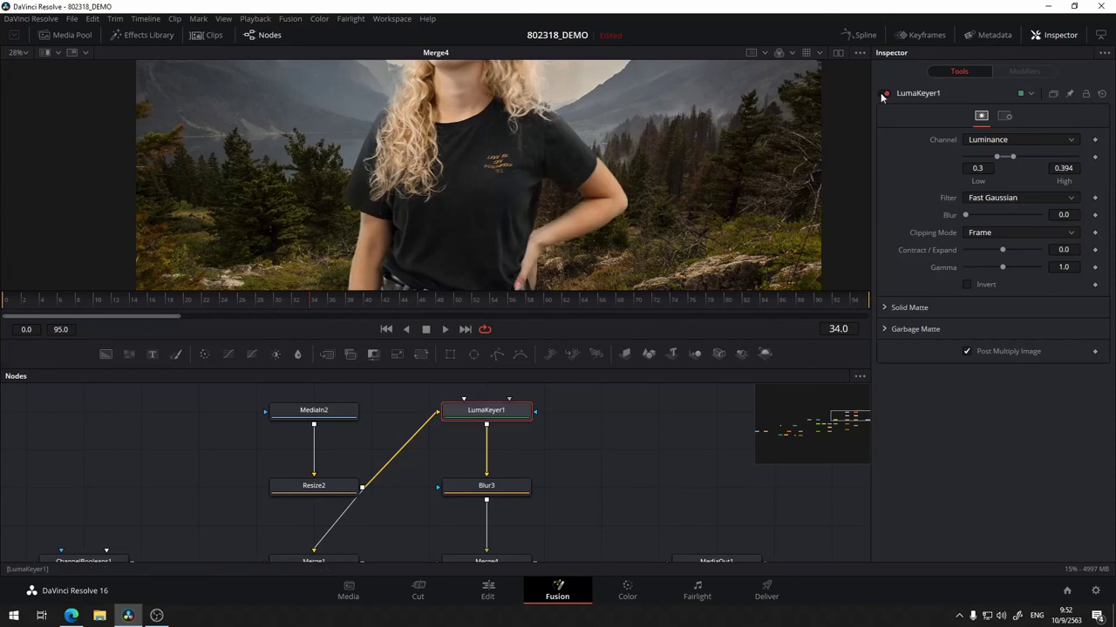
click(885, 93)
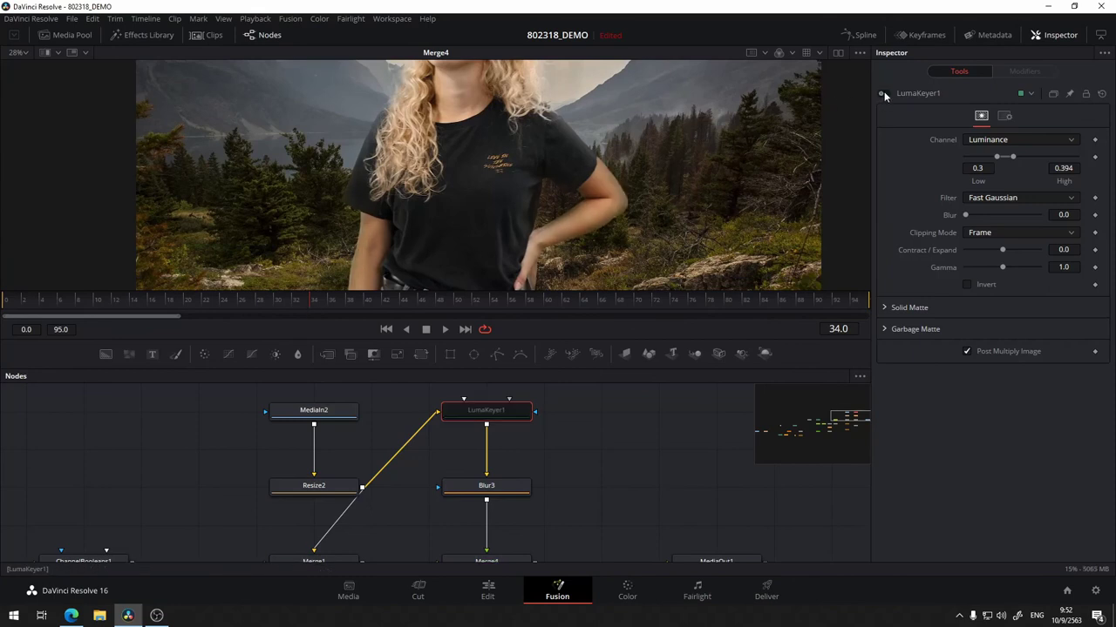
click(884, 93)
click(885, 93)
click(884, 93)
click(884, 93)
click(884, 93)
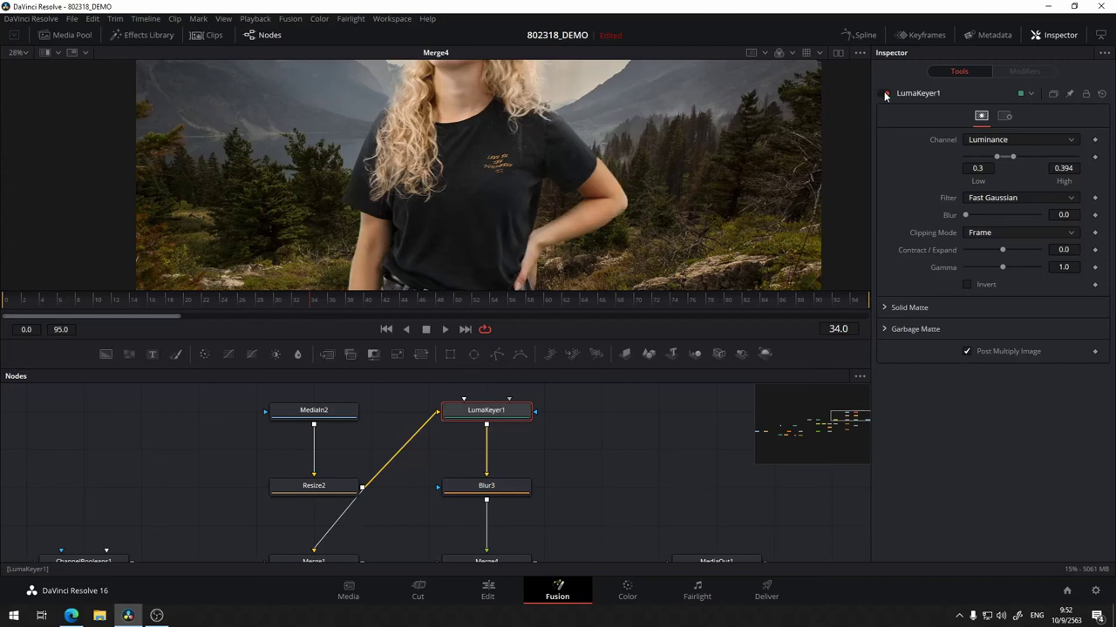
click(885, 93)
click(885, 94)
scroll(604, 217, up, 3)
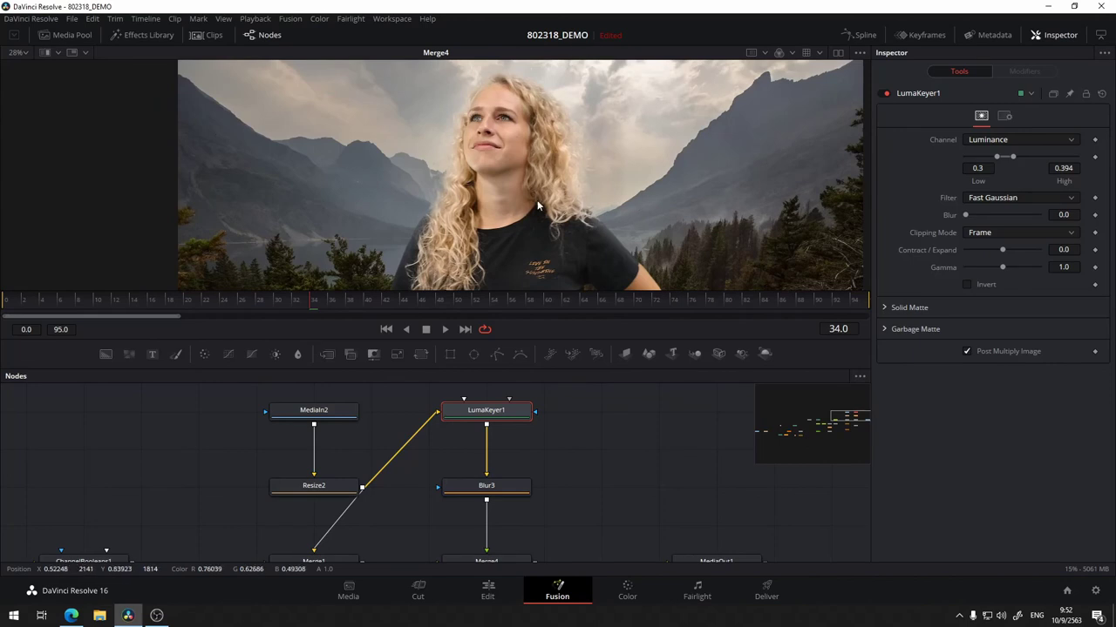
scroll(608, 213, down, 3)
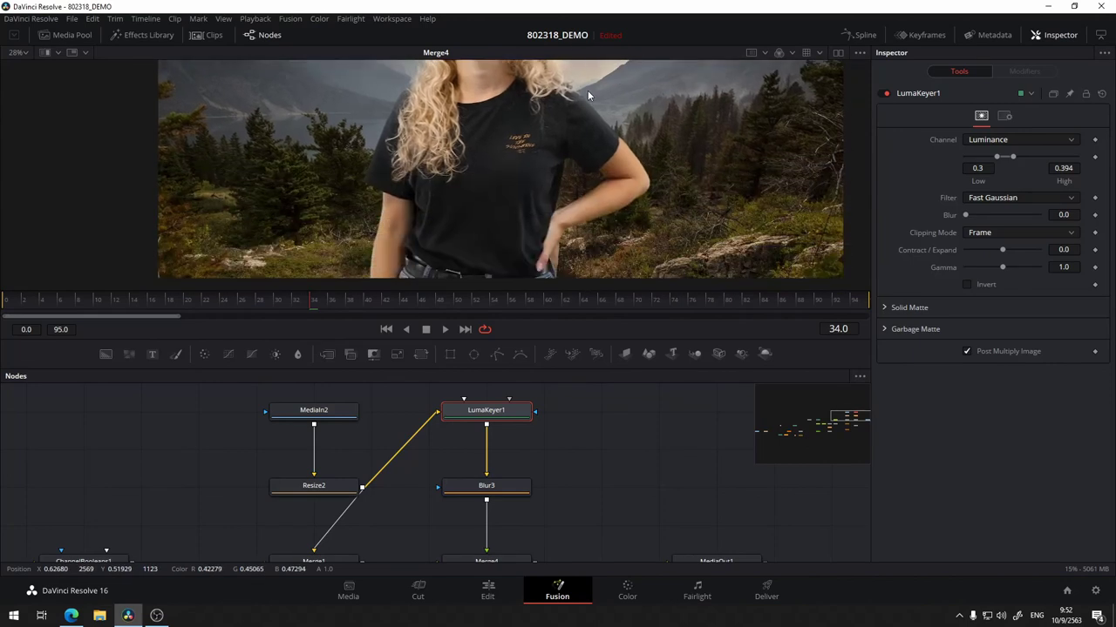
- Box-select LumaKeyer1, Blur3 and Merge4 and move them to the right
mouse_move(543, 449)
mouse_down()
mouse_move(592, 485)
mouse_move(496, 468)
mouse_up()
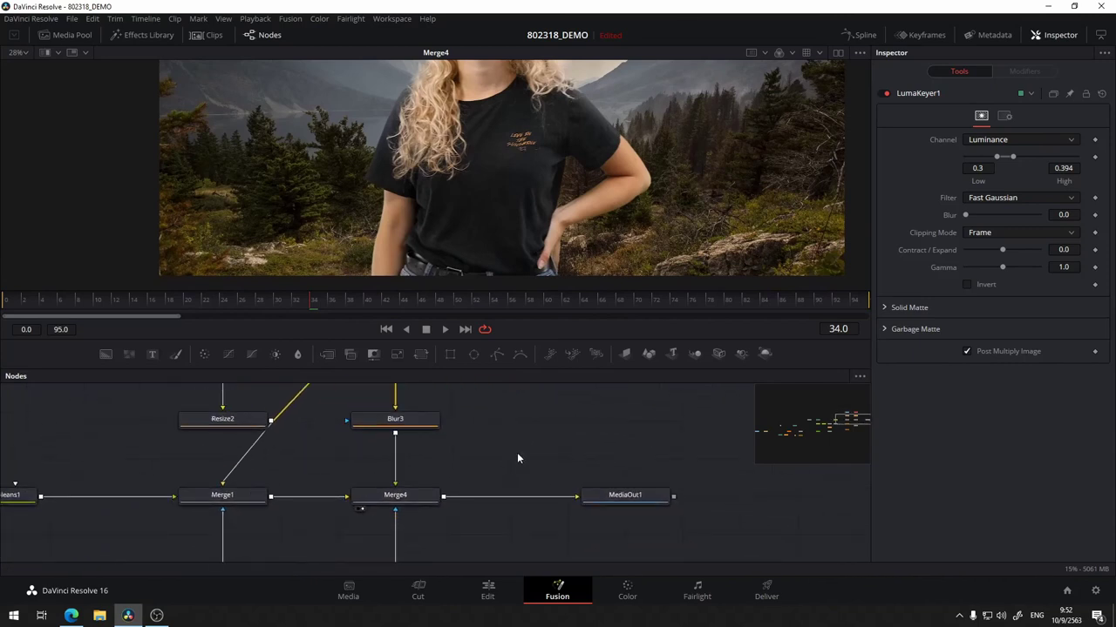
scroll(517, 452, down, 3)
scroll(517, 452, up, 2)
scroll(523, 450, up, 1)
scroll(529, 448, up, 2)
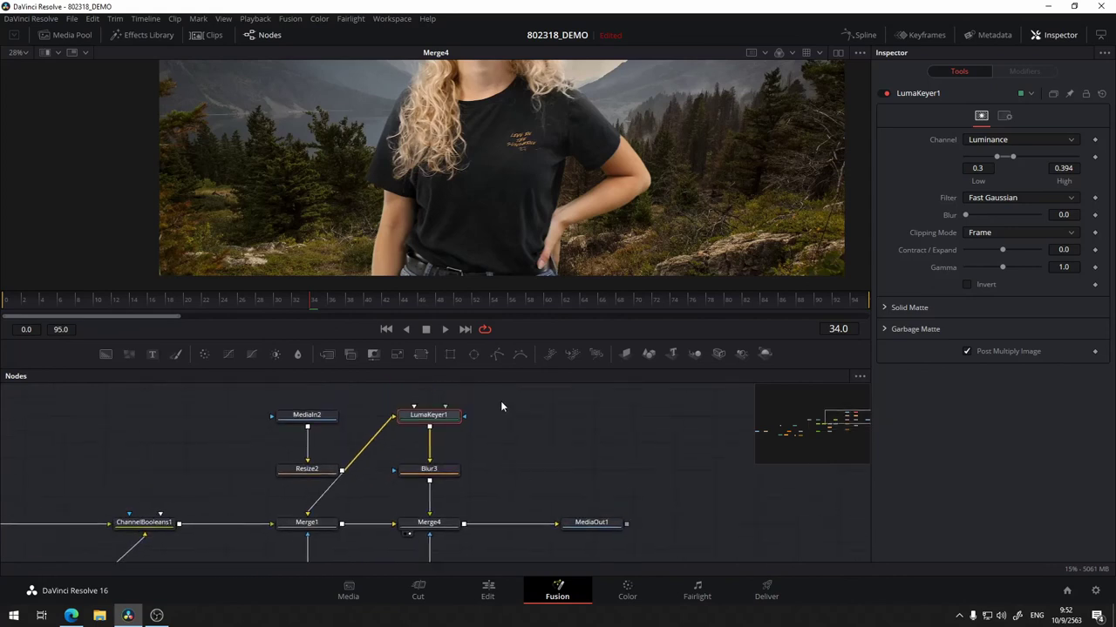
mouse_move(504, 392)
mouse_down()
mouse_move(382, 535)
mouse_move(506, 526)
mouse_up()
drag(595, 527, 677, 527)
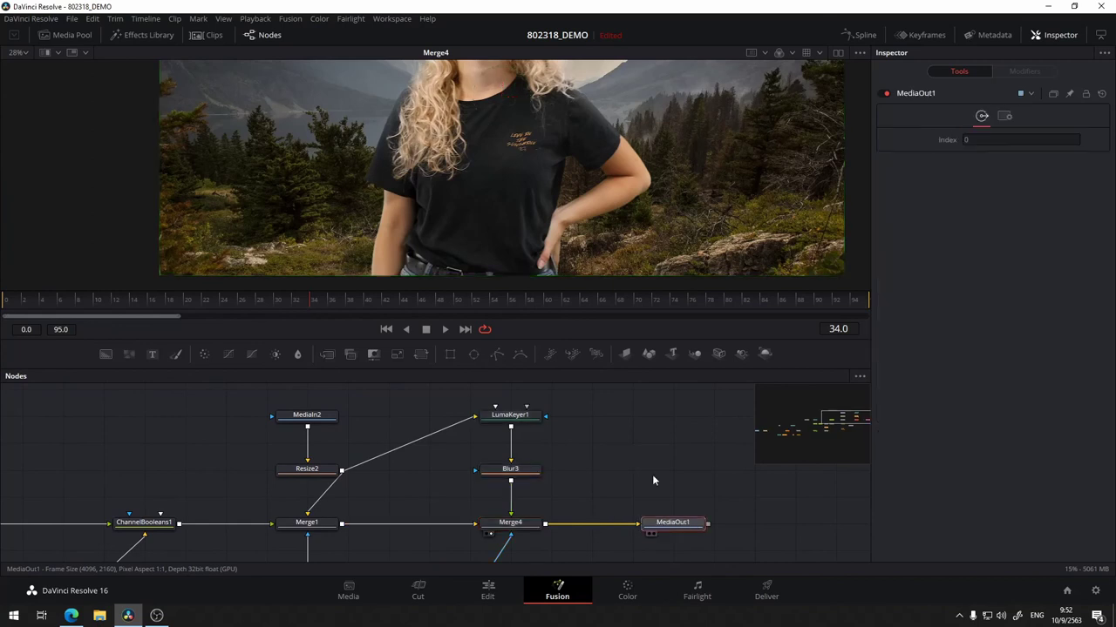
- Recheck the composite with and without the luma key, finishing with LumaKeyer1 on
scroll(654, 462, up, 2)
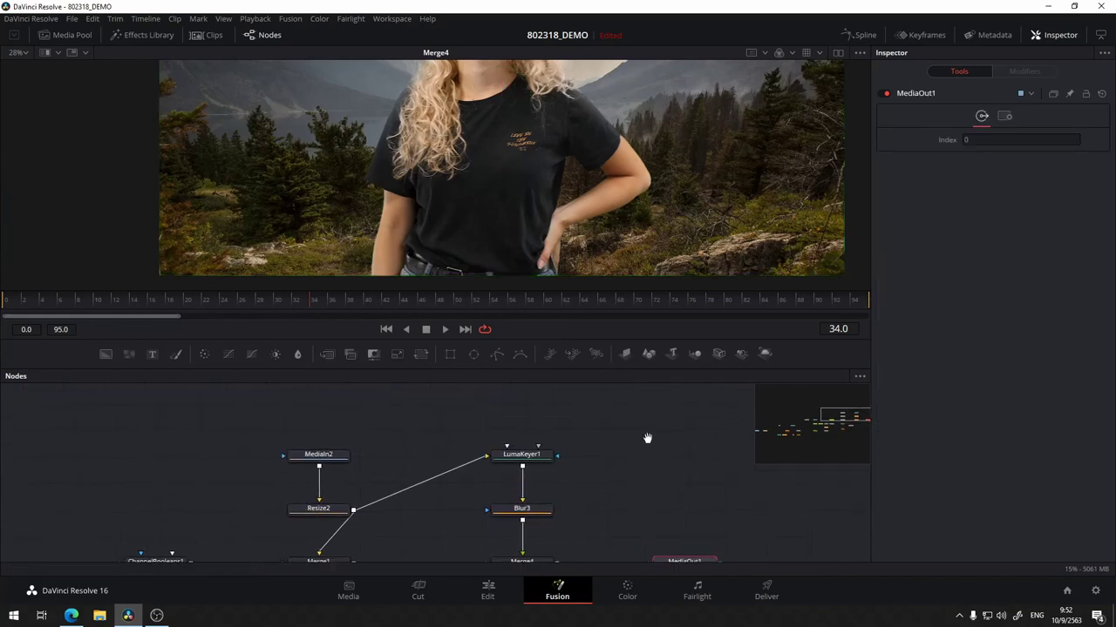
scroll(644, 439, down, 5)
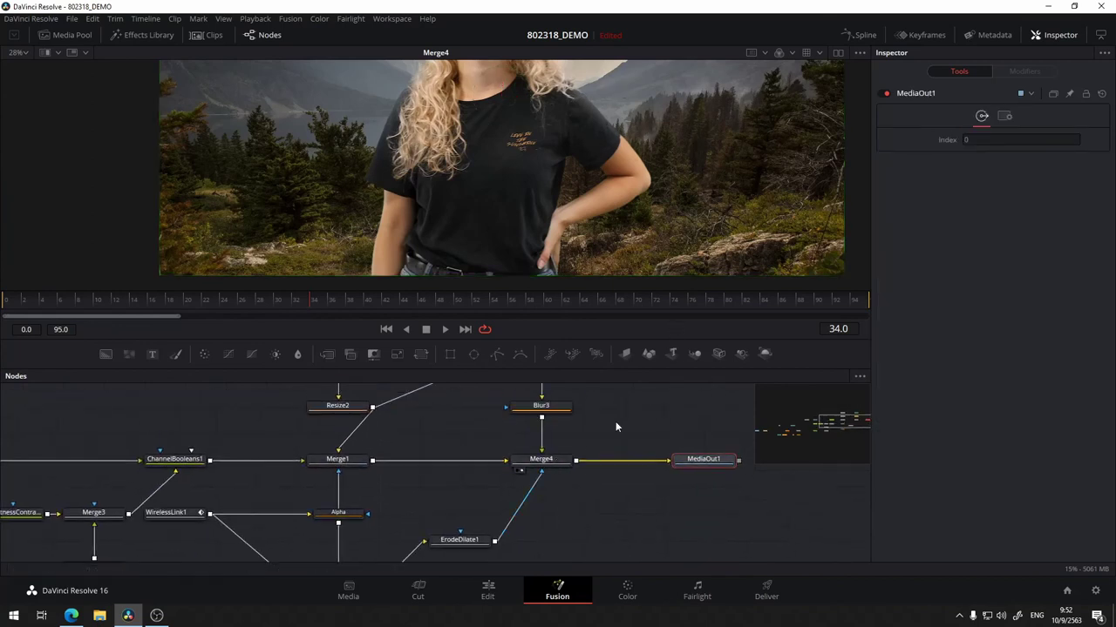
scroll(616, 426, up, 4)
click(501, 433)
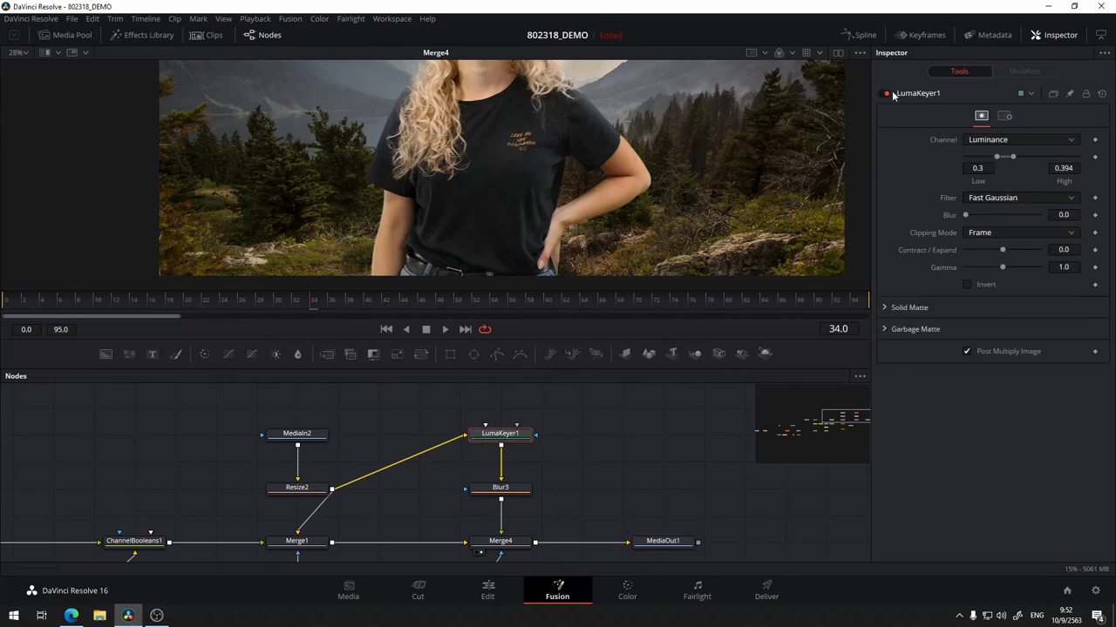
click(885, 94)
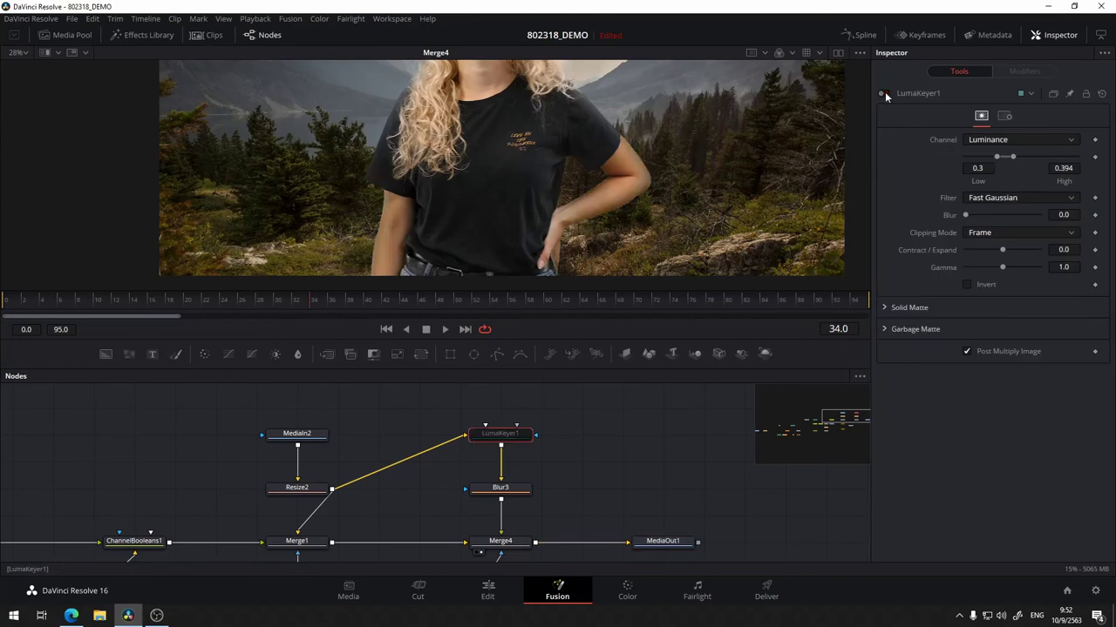
click(886, 93)
click(886, 93)
click(884, 93)
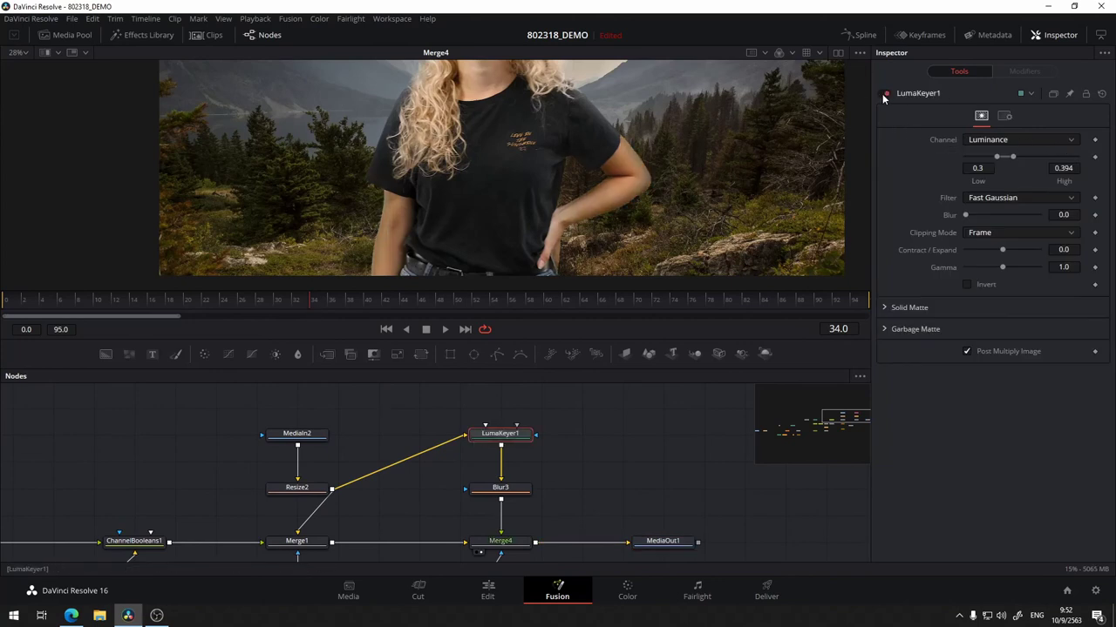
click(885, 93)
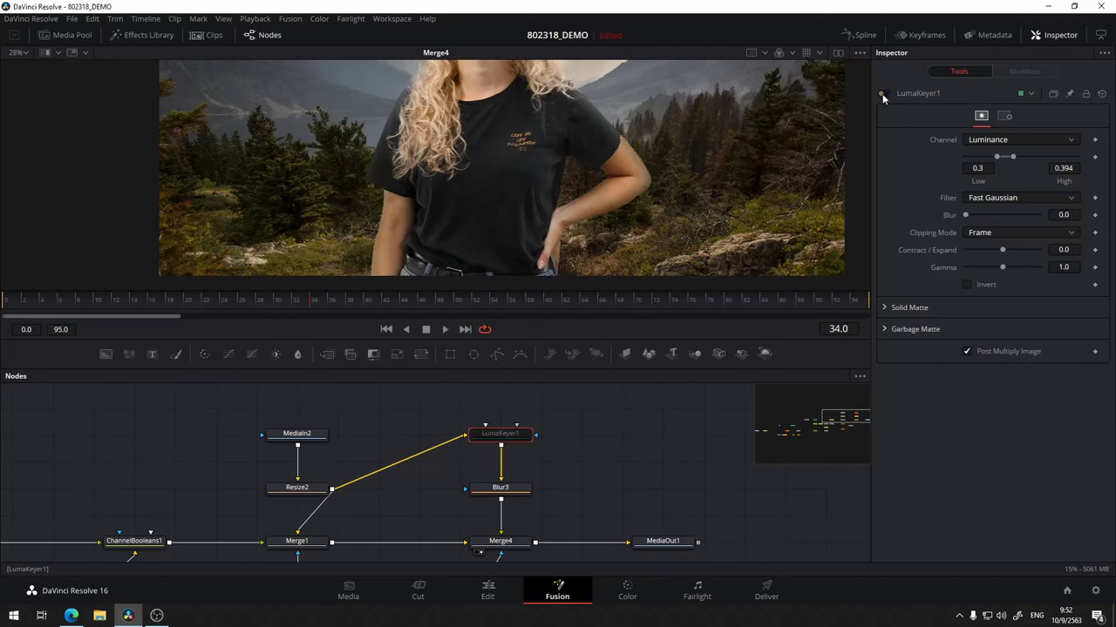
click(885, 93)
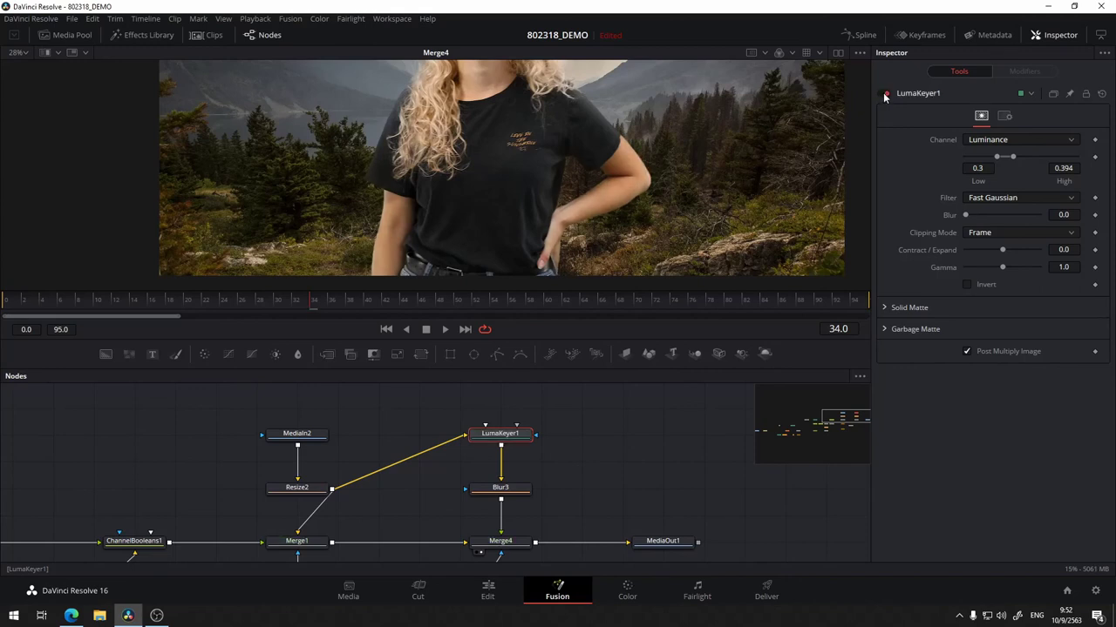
click(885, 94)
click(885, 93)
drag(580, 471, 591, 459)
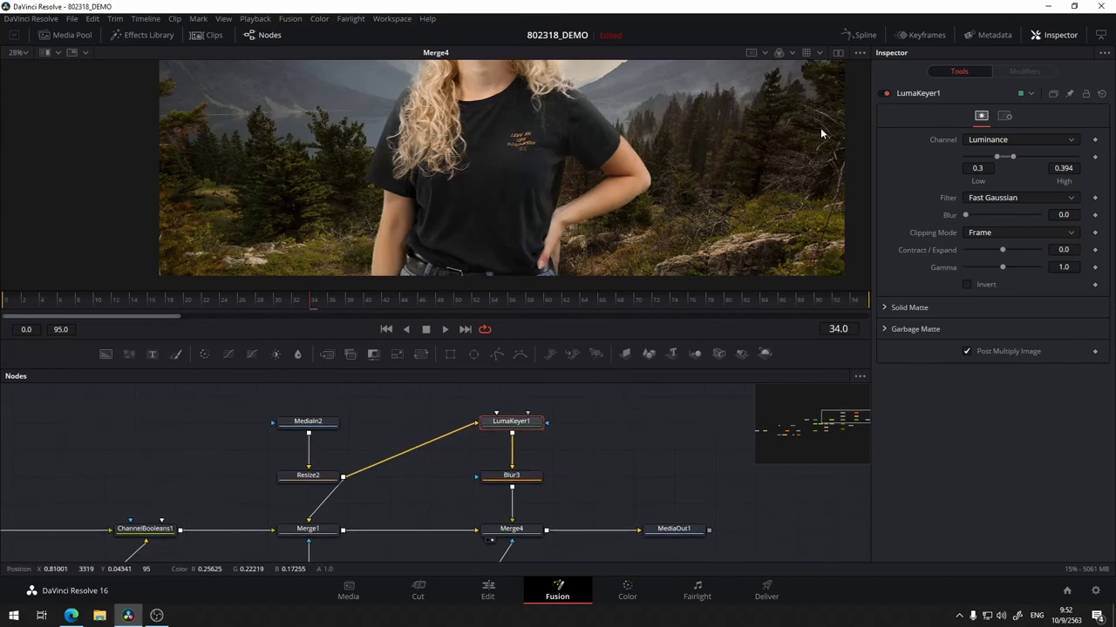
click(886, 94)
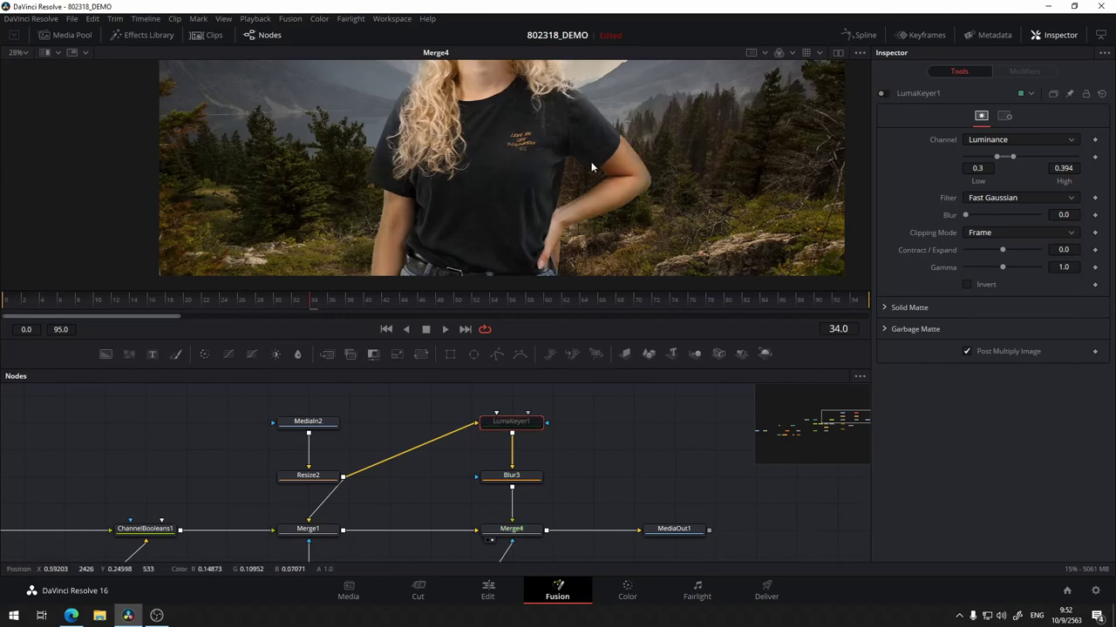
scroll(646, 185, up, 2)
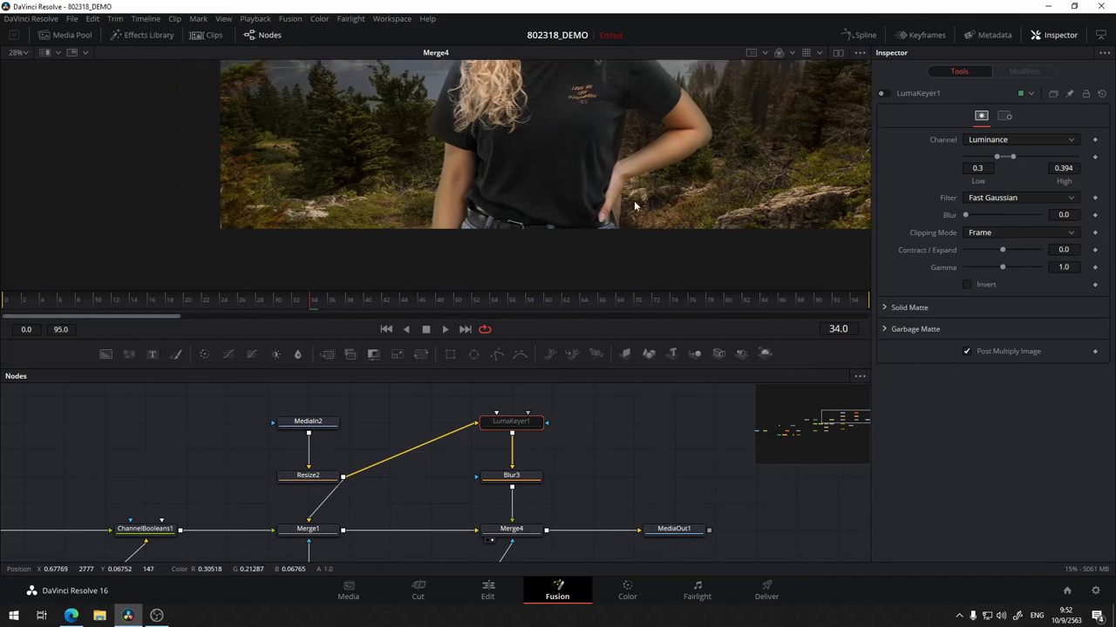
click(881, 92)
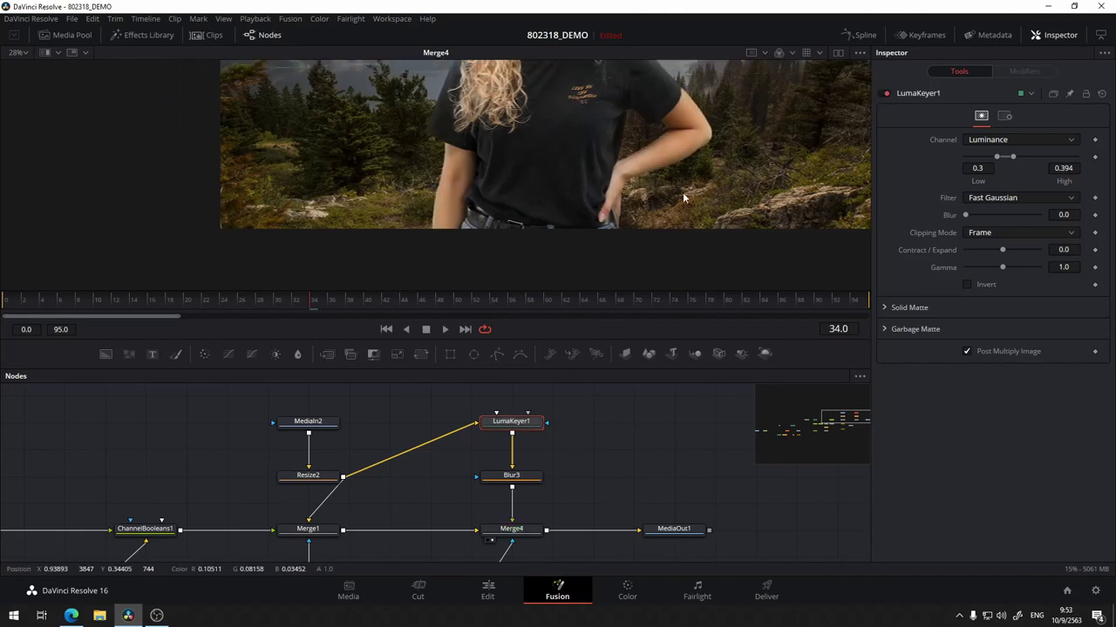
scroll(537, 210, up, 3)
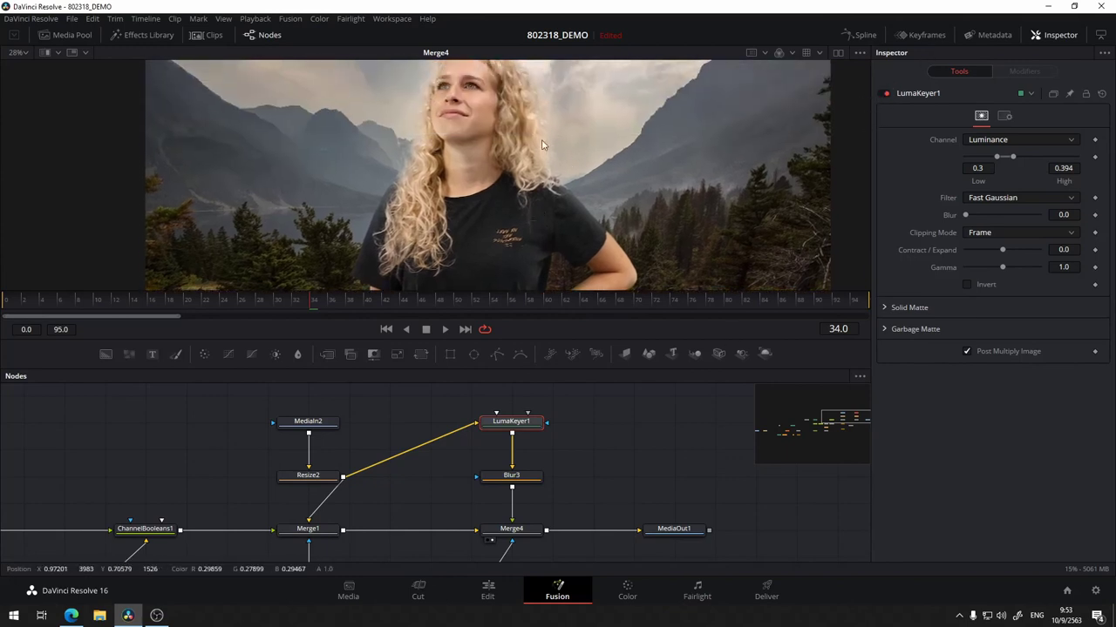
scroll(599, 124, up, 2)
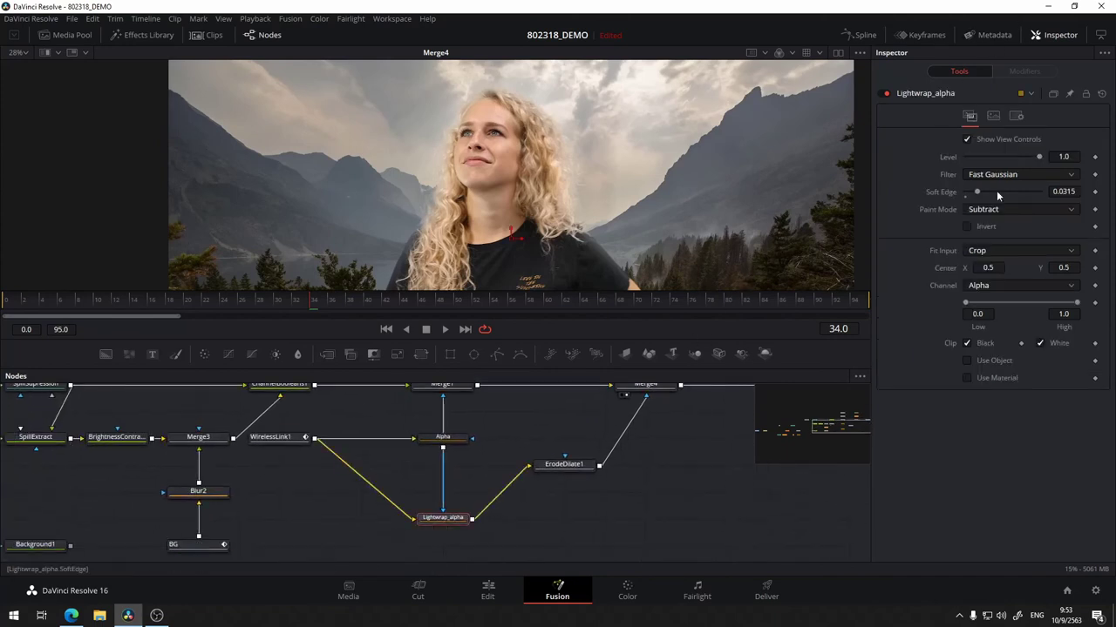
- Set Lightwrap_alpha's Soft Edge to 0.0378
drag(977, 193, 968, 195)
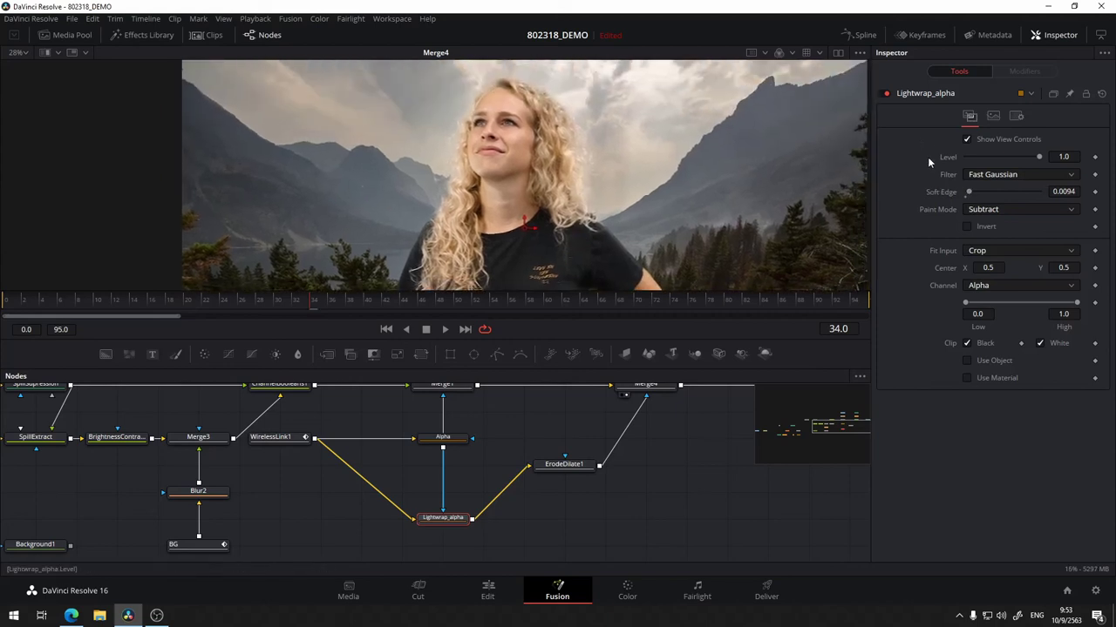
drag(968, 197, 977, 196)
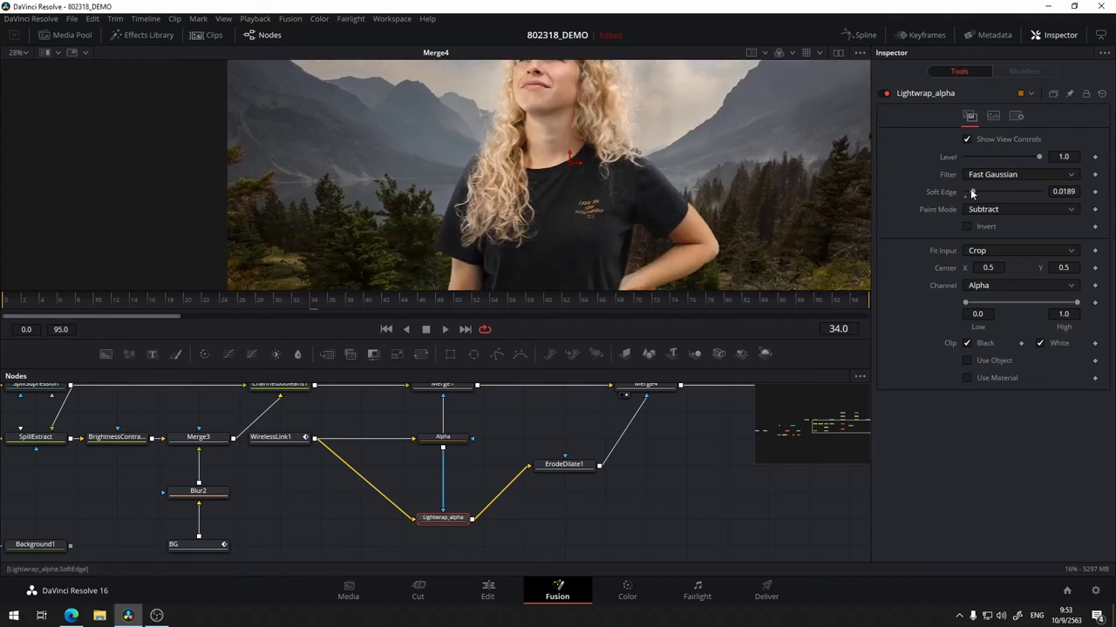
drag(971, 193, 978, 196)
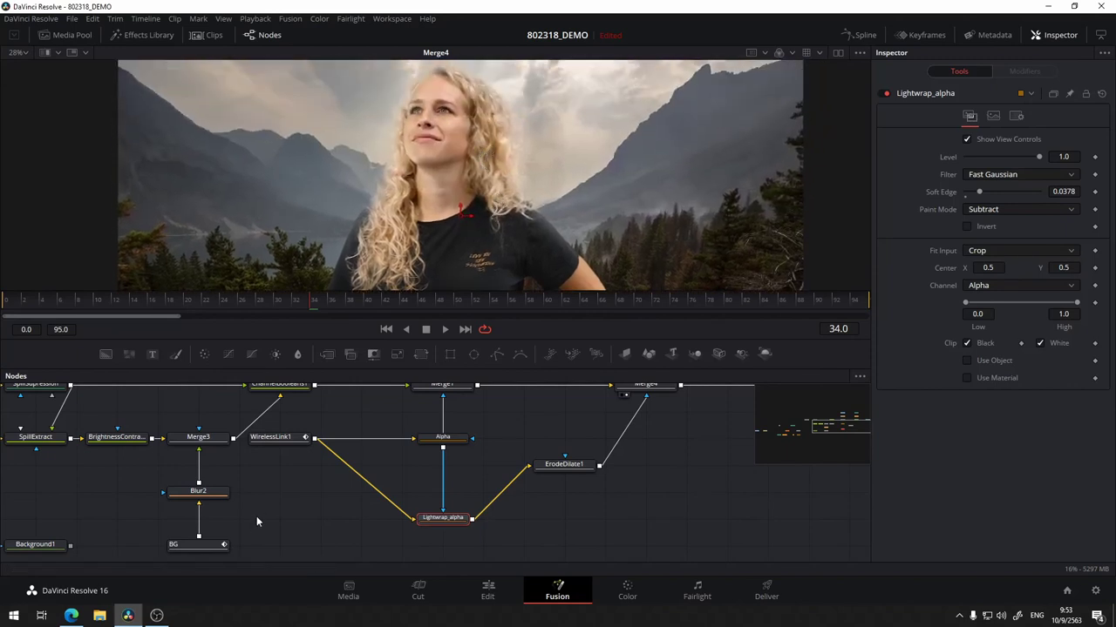
- Nudge the WirelessLink1 node slightly right in the node graph
scroll(549, 244, up, 2)
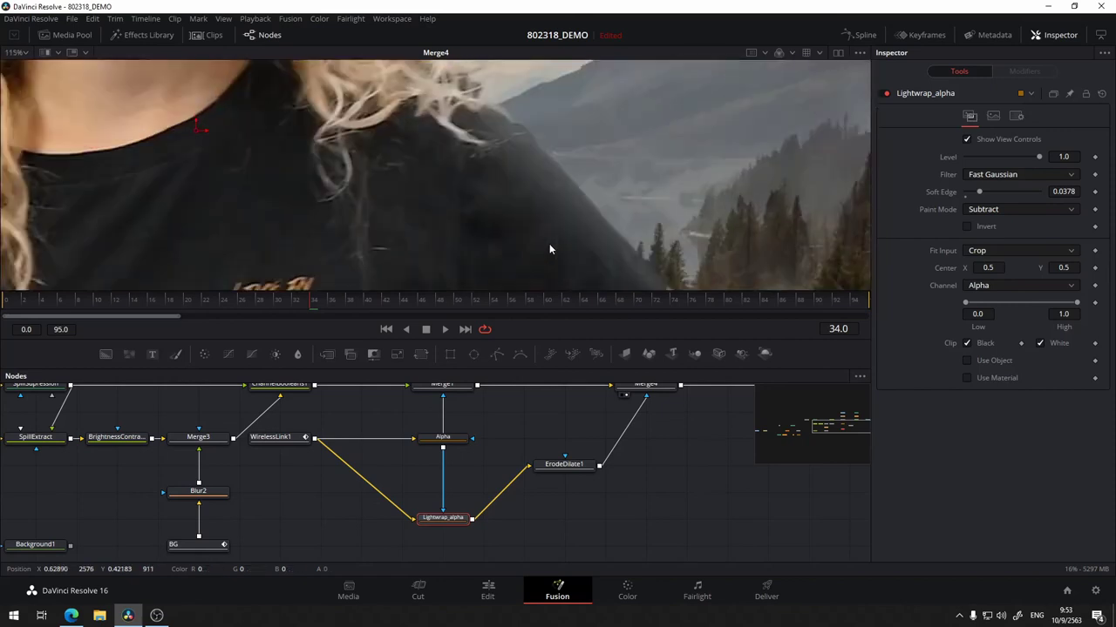
scroll(482, 132, up, 2)
scroll(463, 169, up, 2)
scroll(518, 159, up, 2)
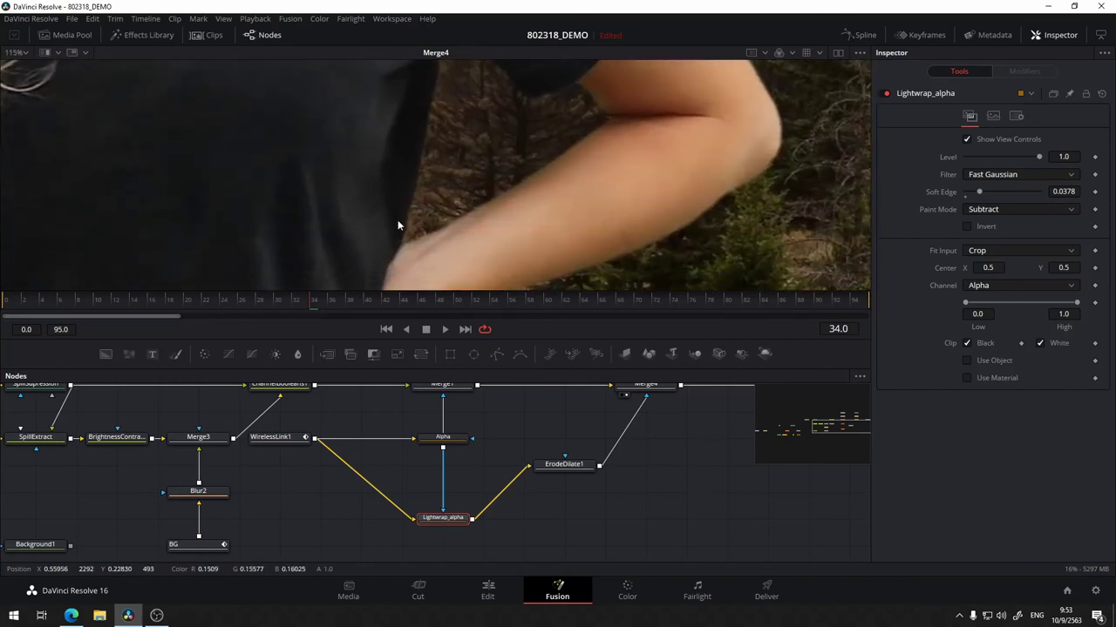
scroll(554, 192, down, 3)
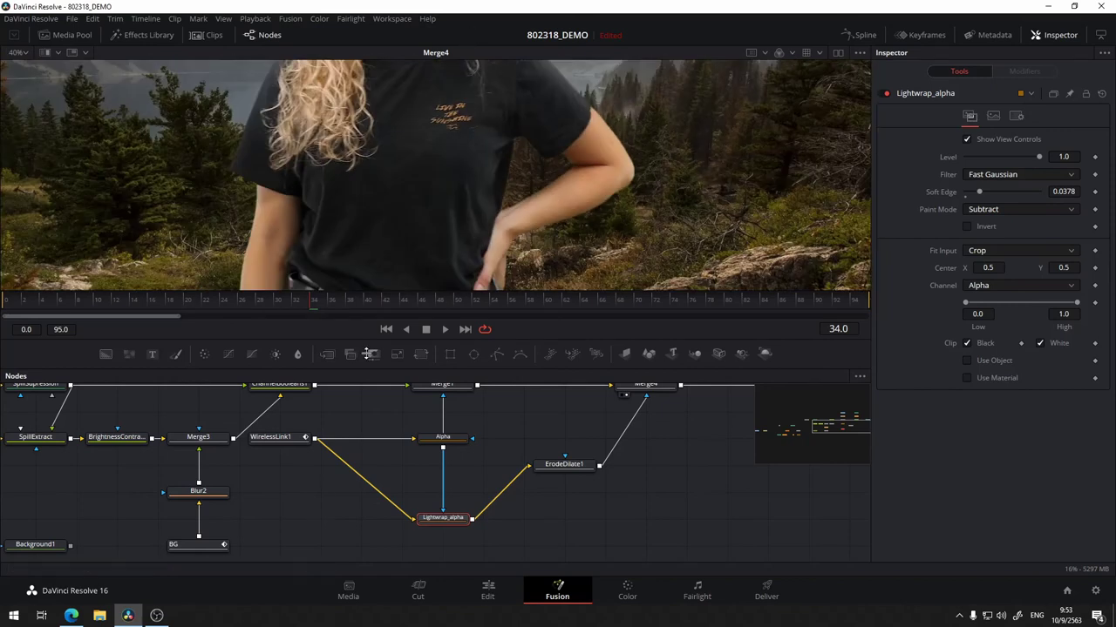
mouse_move(270, 517)
mouse_down()
mouse_move(588, 527)
mouse_move(274, 472)
mouse_up()
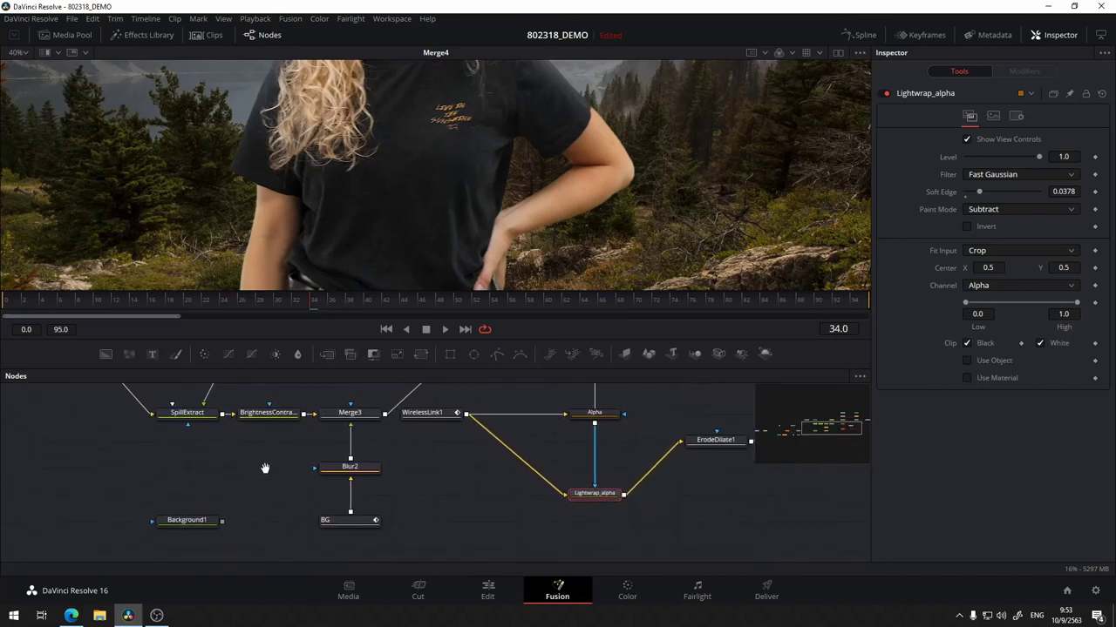
drag(275, 472, 267, 508)
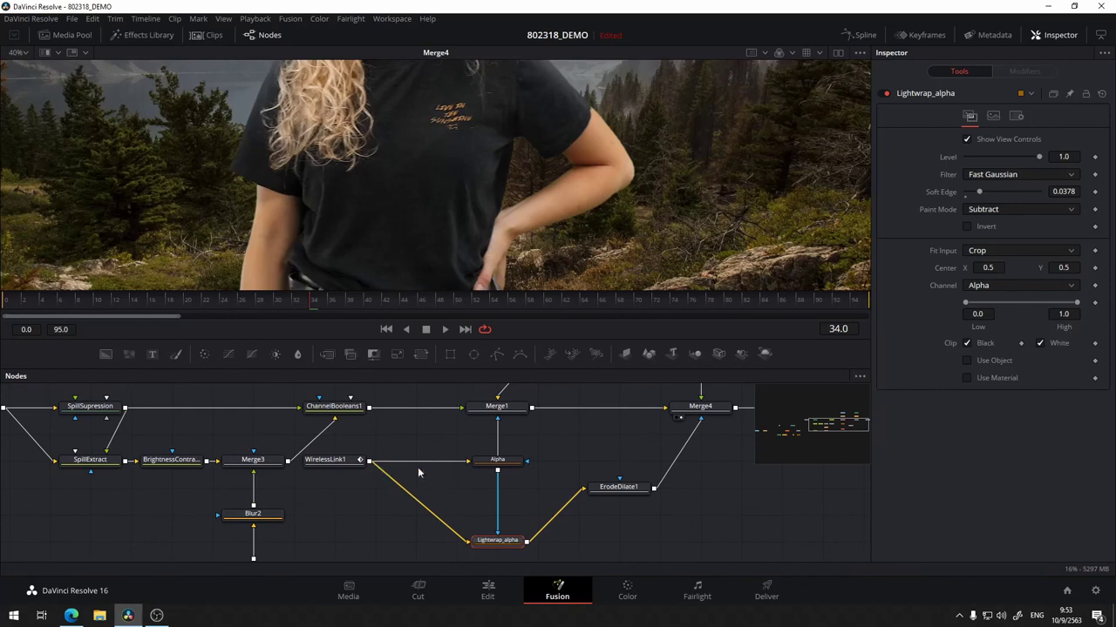
drag(326, 468, 370, 467)
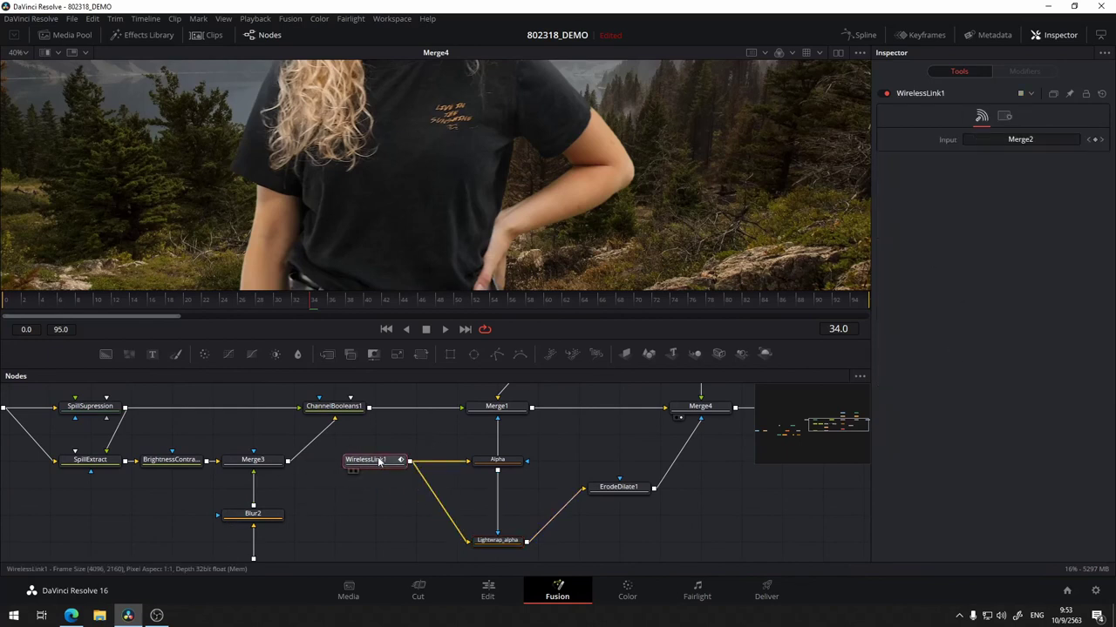
- Rename the wireless link node to alphaformkey
key(F2)
text(alphaformkey)
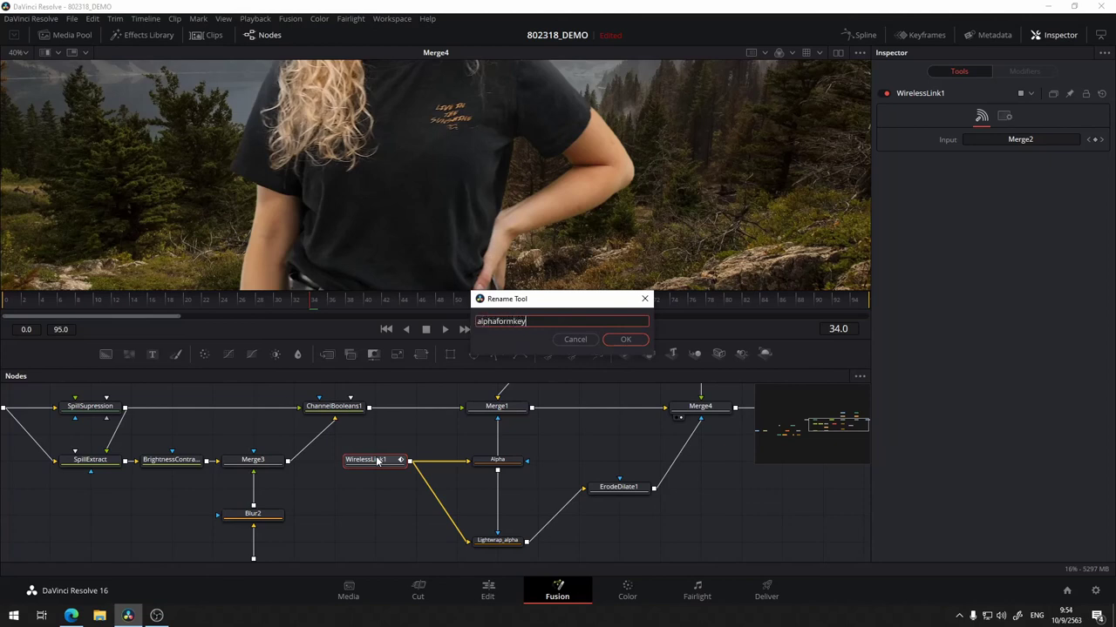
key(Return)
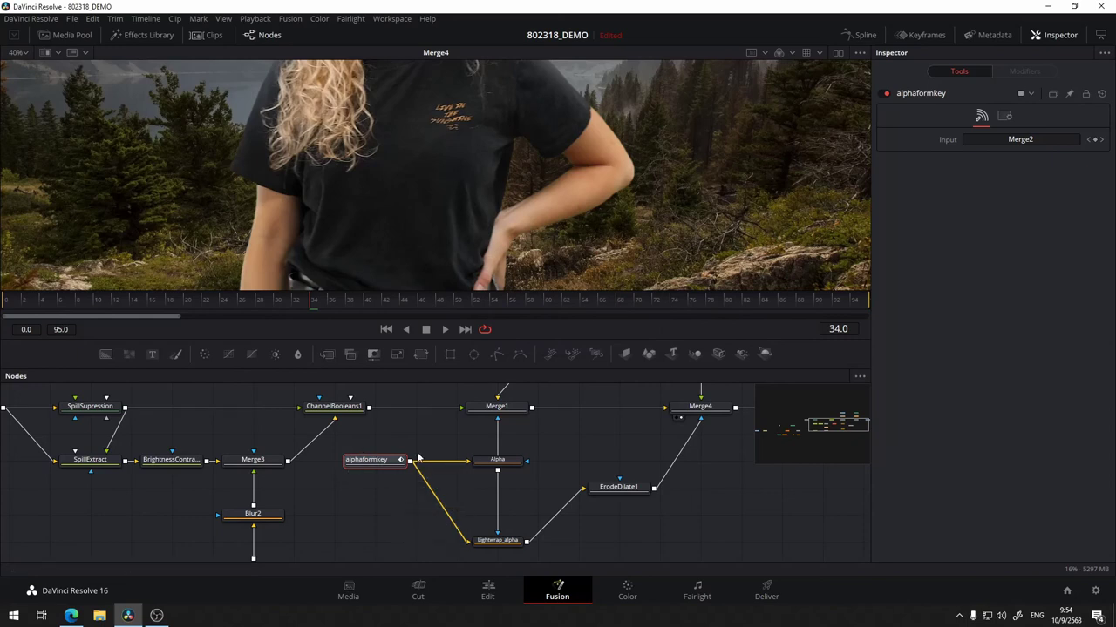
- Show the Alpha node's matte in the viewer, then select alphaformkey
click(499, 464)
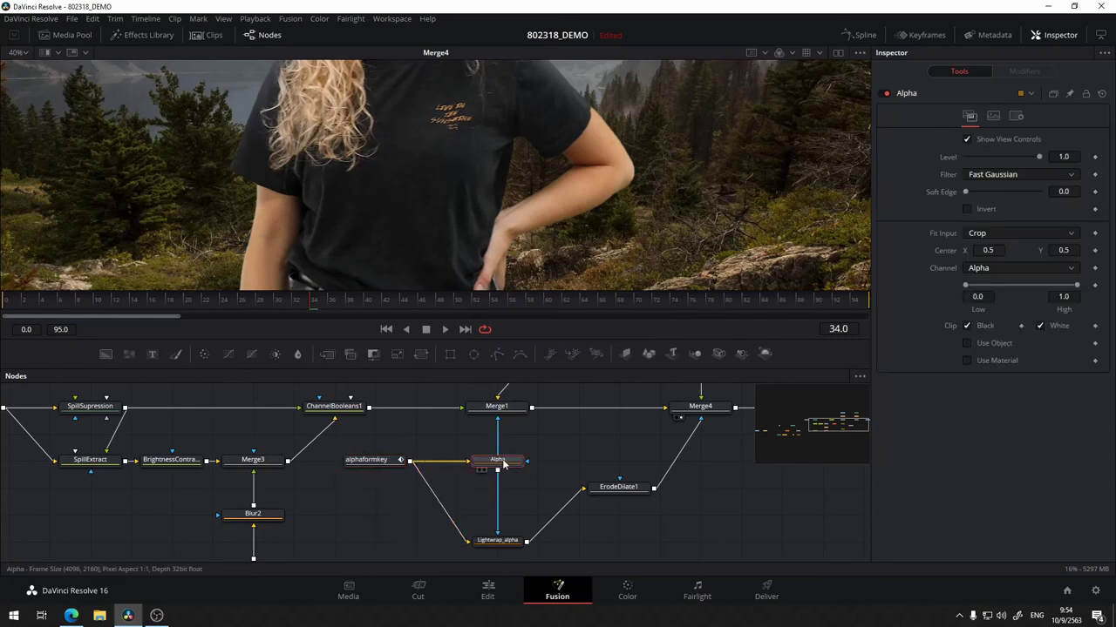
key(1)
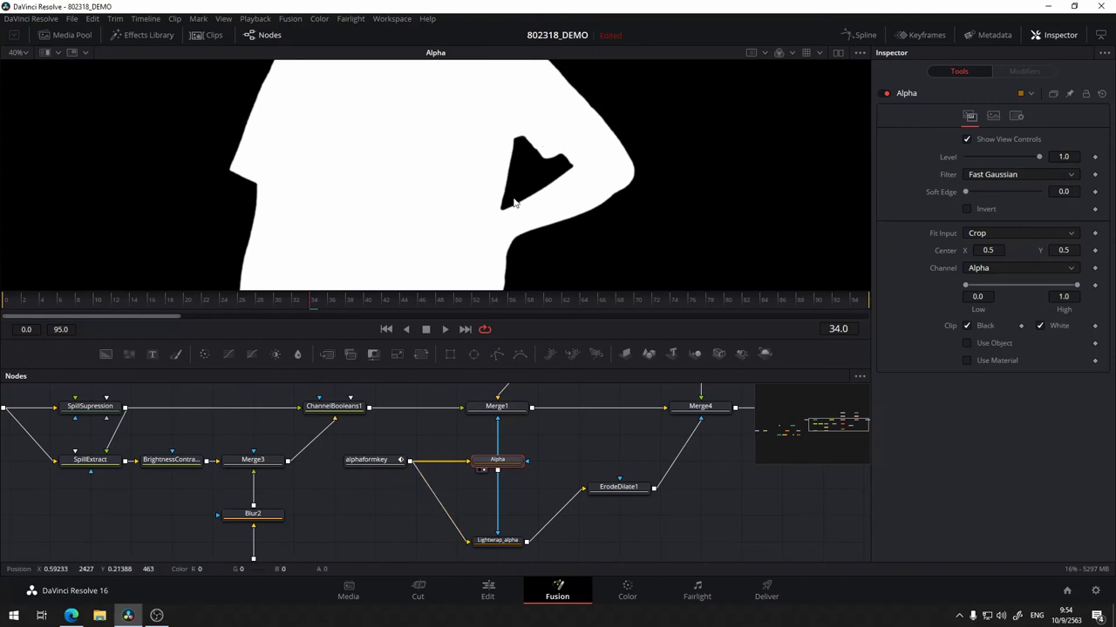
click(385, 467)
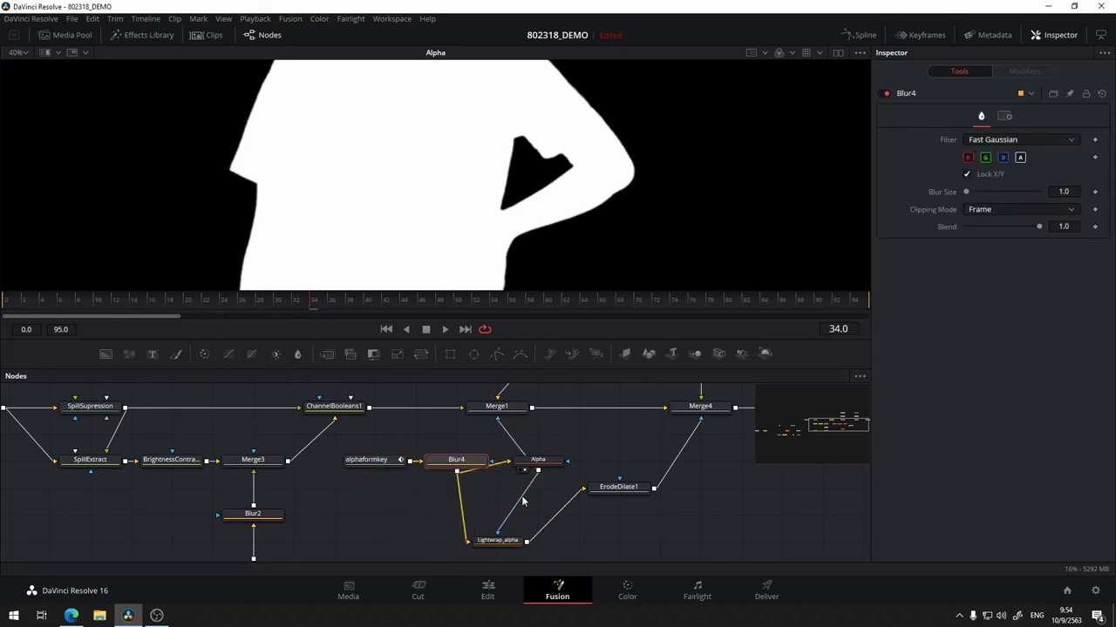
- Place Blur4 below alphaformkey, Alpha to its right and Lightwrap_alpha further down
drag(447, 459, 365, 504)
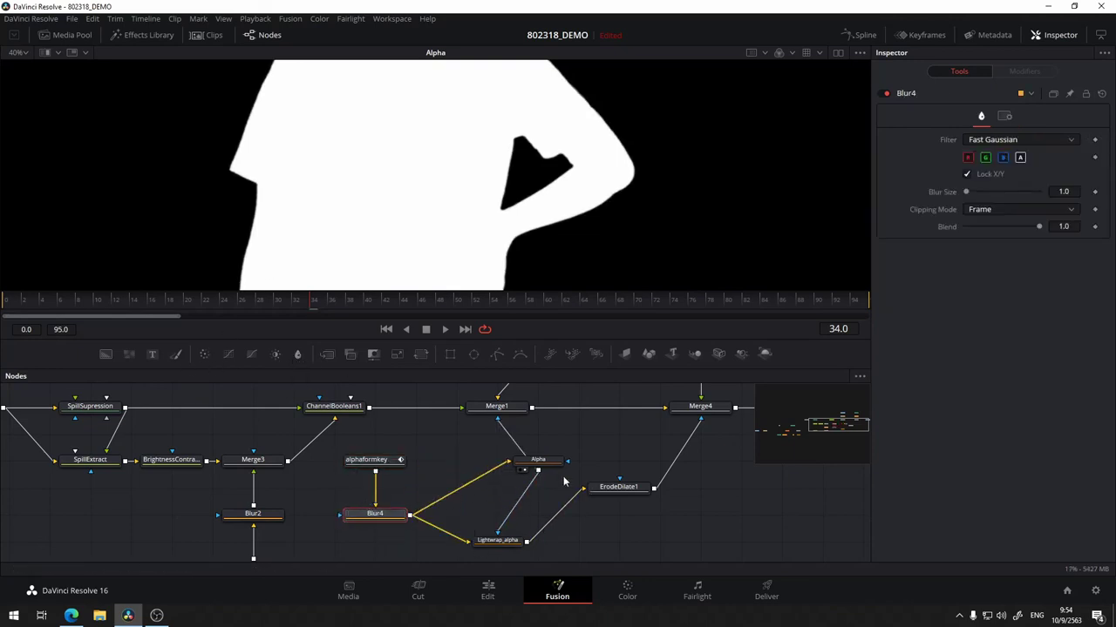
drag(538, 459, 497, 512)
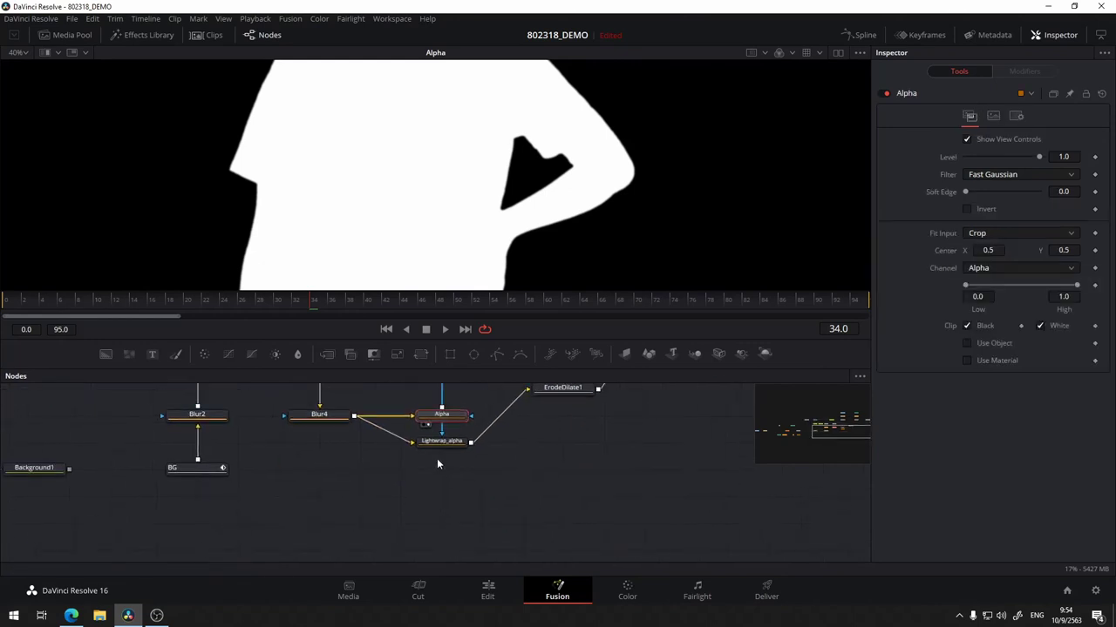
drag(439, 444, 439, 503)
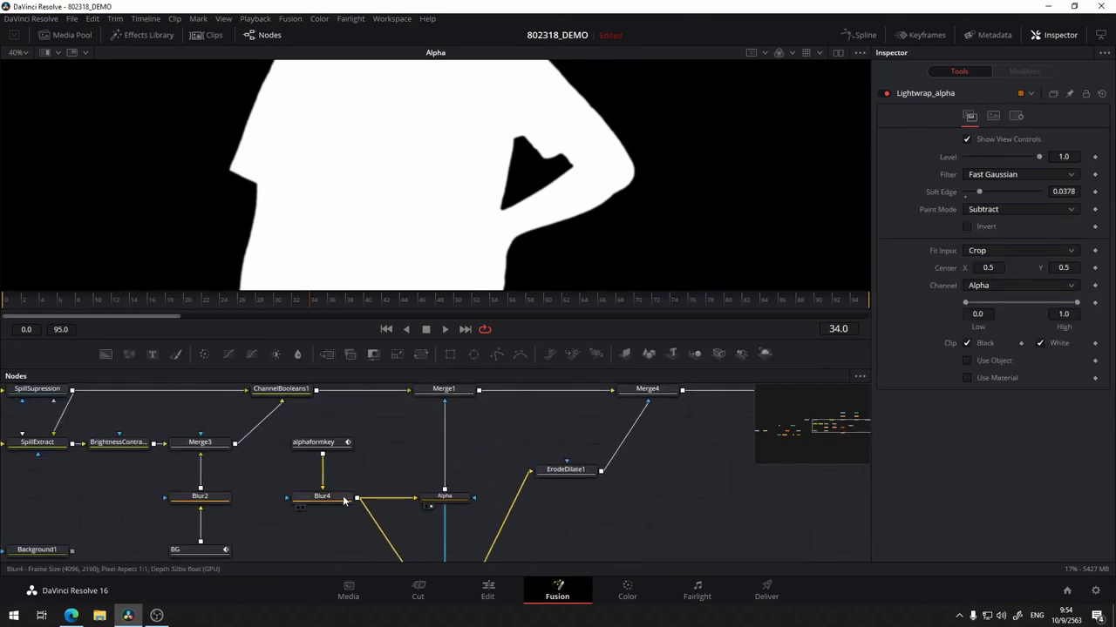
click(322, 497)
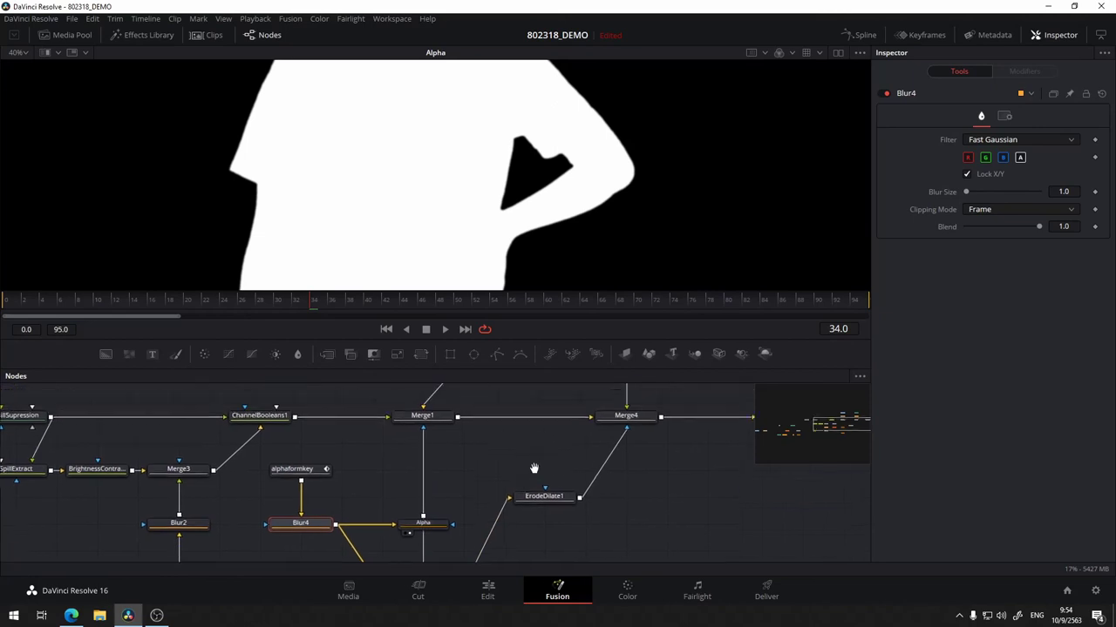
- Load the Merge4 composite into the viewer and zoom onto the arm edge
drag(535, 444, 466, 471)
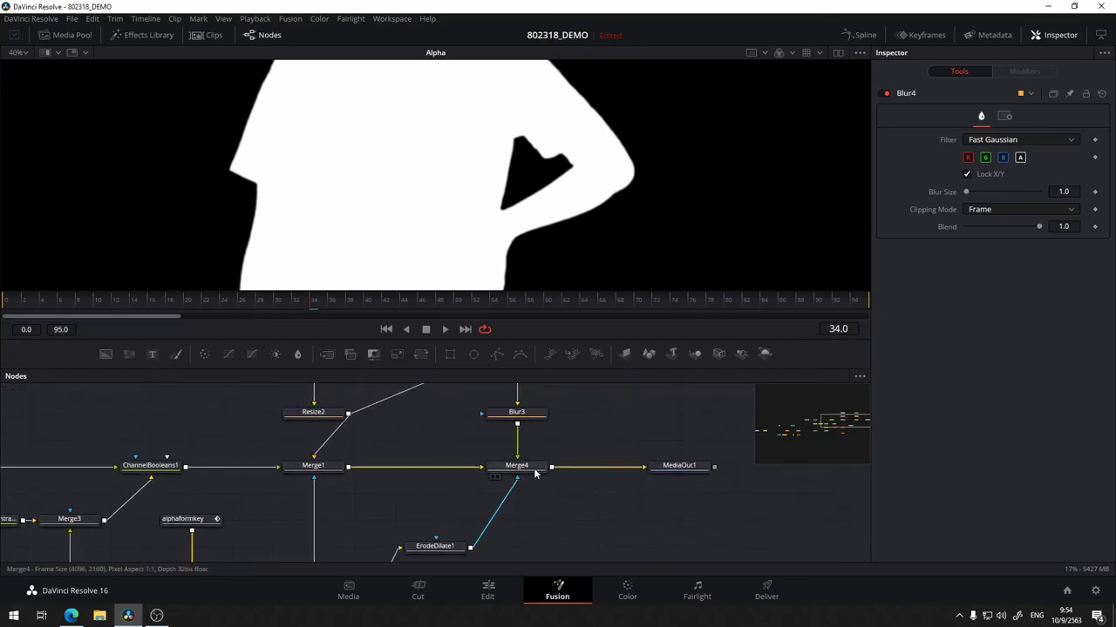
mouse_move(375, 470)
mouse_down()
mouse_move(415, 446)
mouse_move(411, 457)
mouse_up()
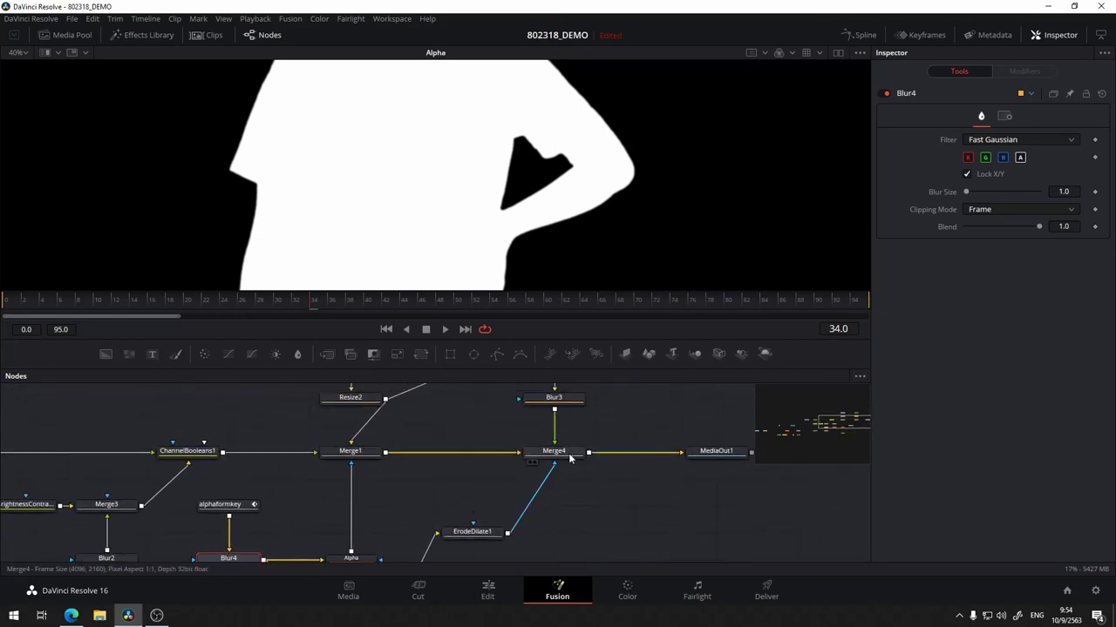
drag(553, 450, 547, 221)
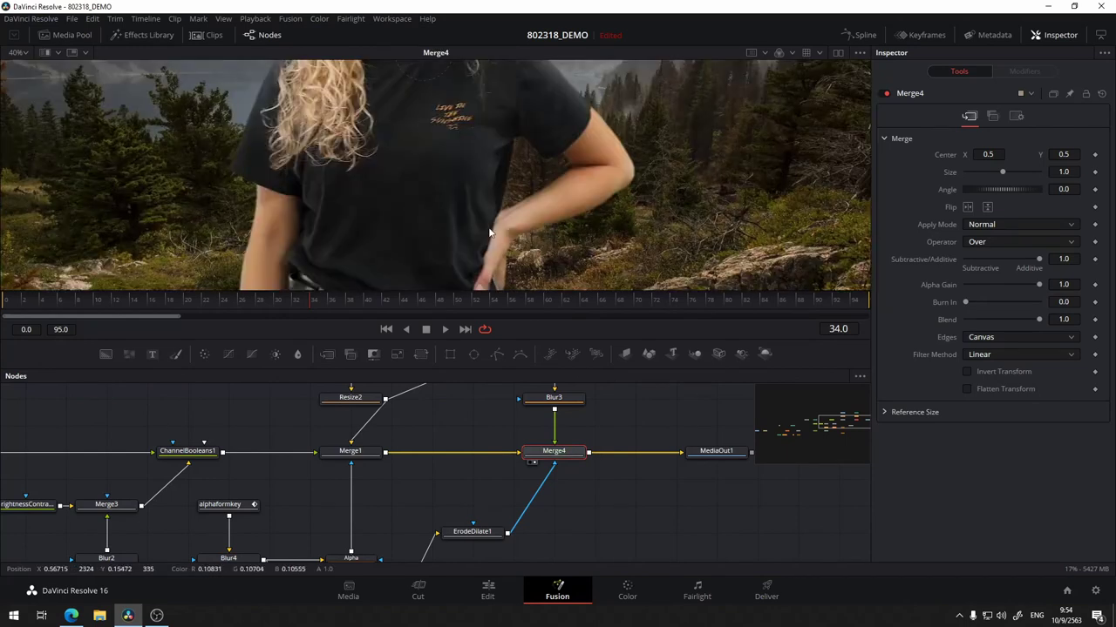
scroll(662, 166, up, 5)
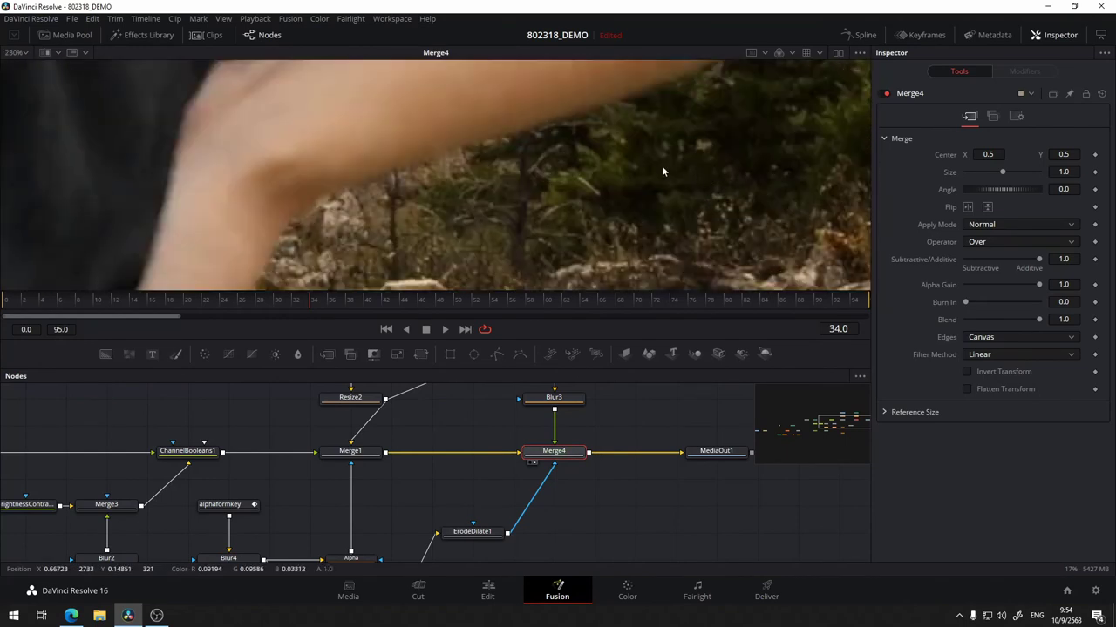
scroll(612, 127, down, 3)
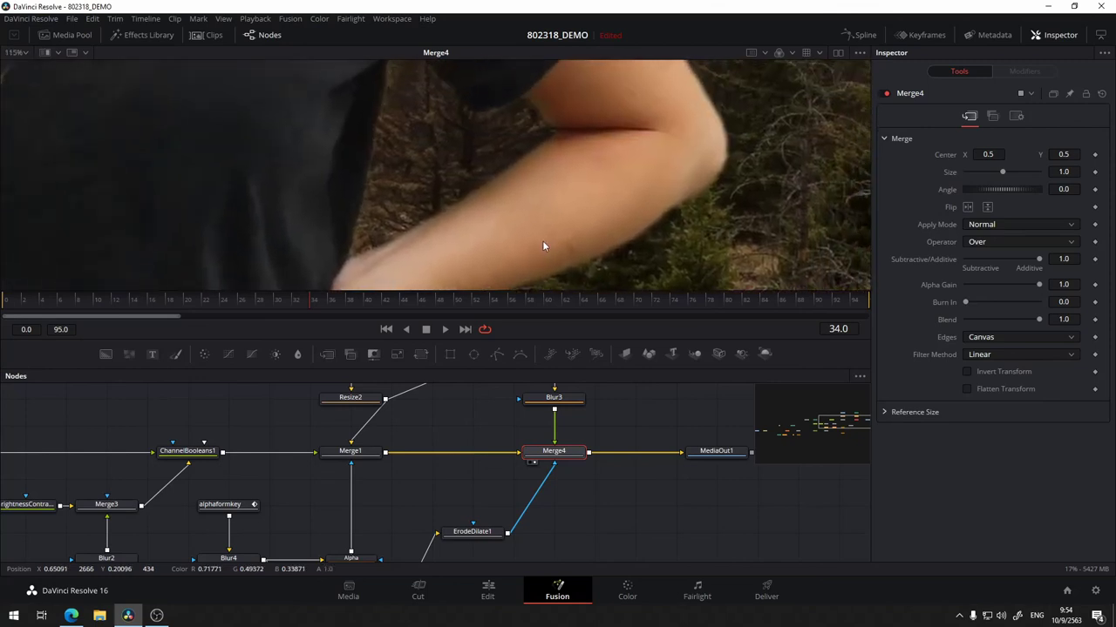
drag(359, 520, 521, 378)
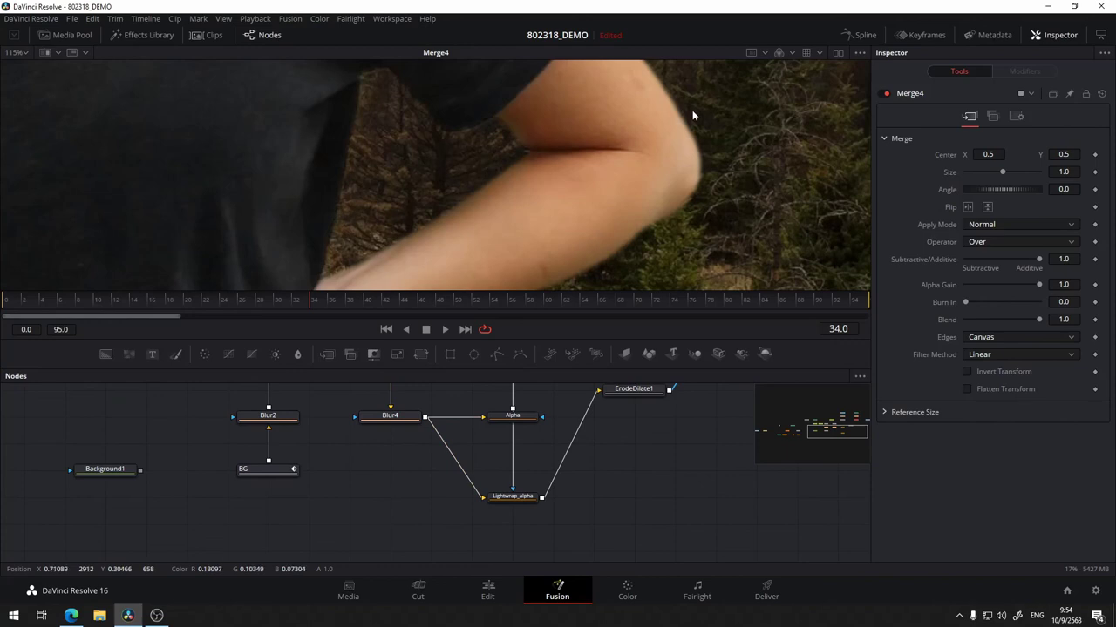
- Reset Merge4's size to 1.0, select Blur4 and try a Blur Size of 0.01
double_click(1004, 170)
drag(328, 494, 283, 587)
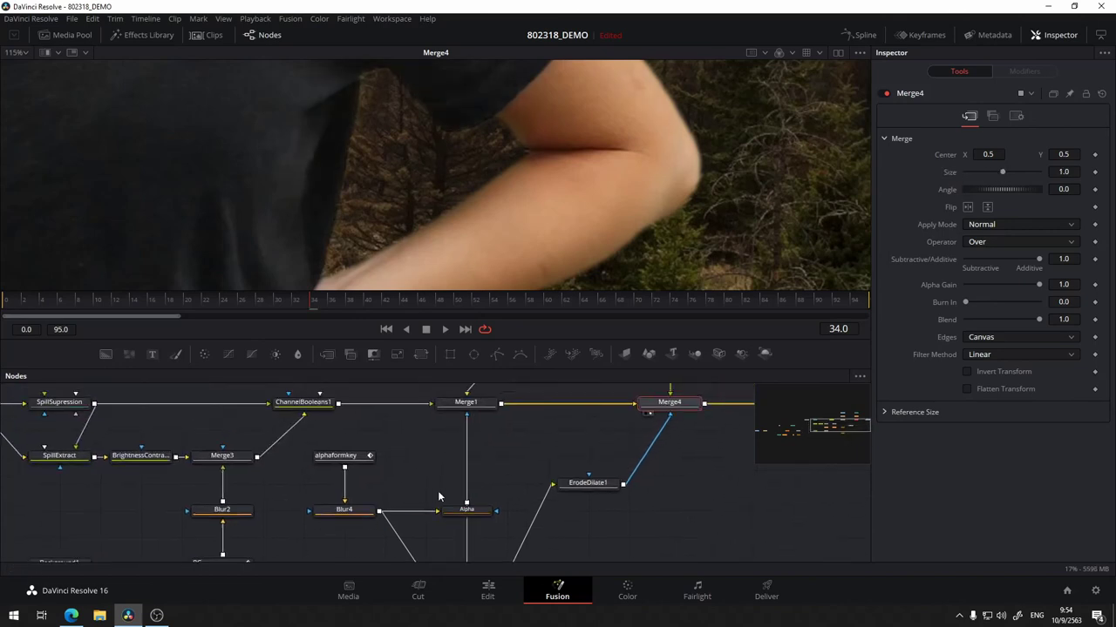
click(348, 510)
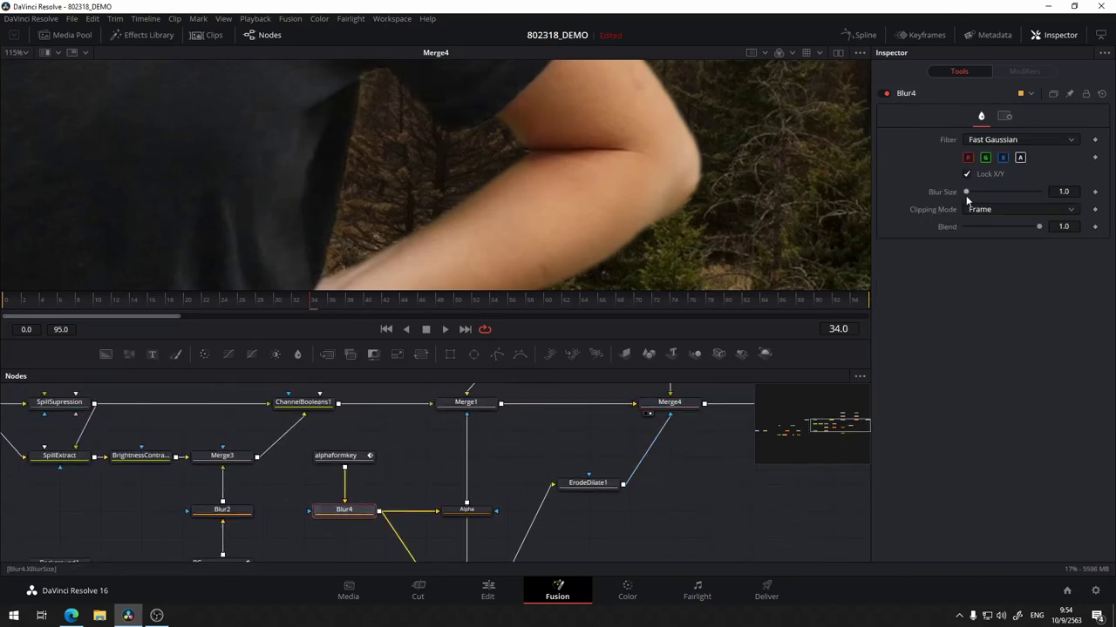
drag(967, 191, 966, 192)
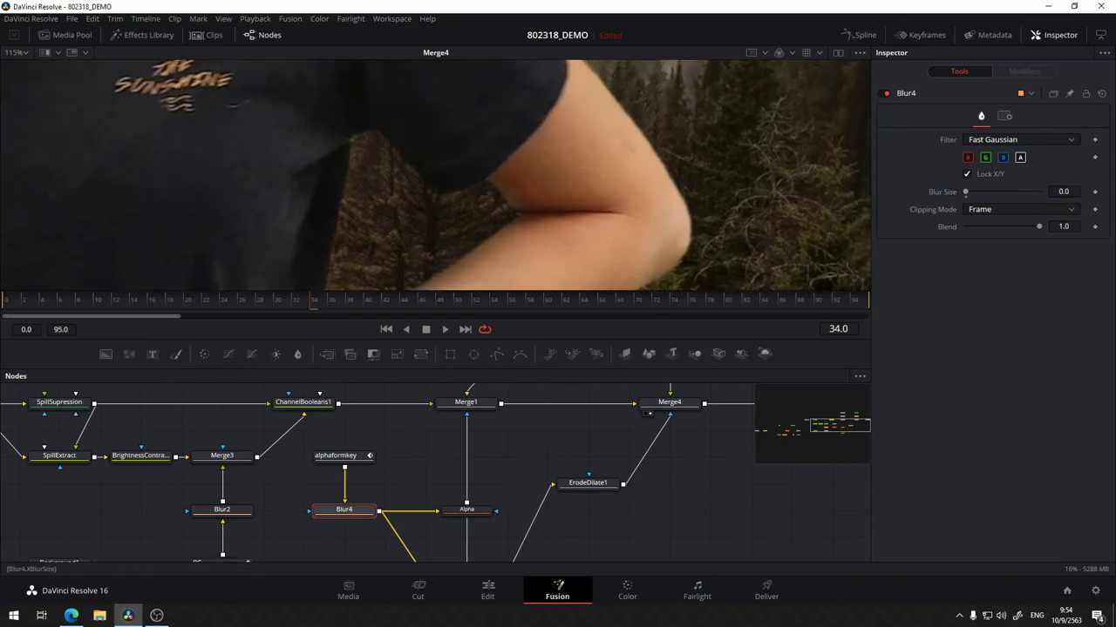
click(1063, 191)
text(0.01)
key(Tab)
- Change Blur4's Blur Size to 0.05, then 0.25, toggling the node off and on to compare
click(1064, 191)
key(BackSpace)
text(5)
key(Tab)
key(Return)
click(1063, 191)
click(886, 94)
click(885, 93)
click(885, 93)
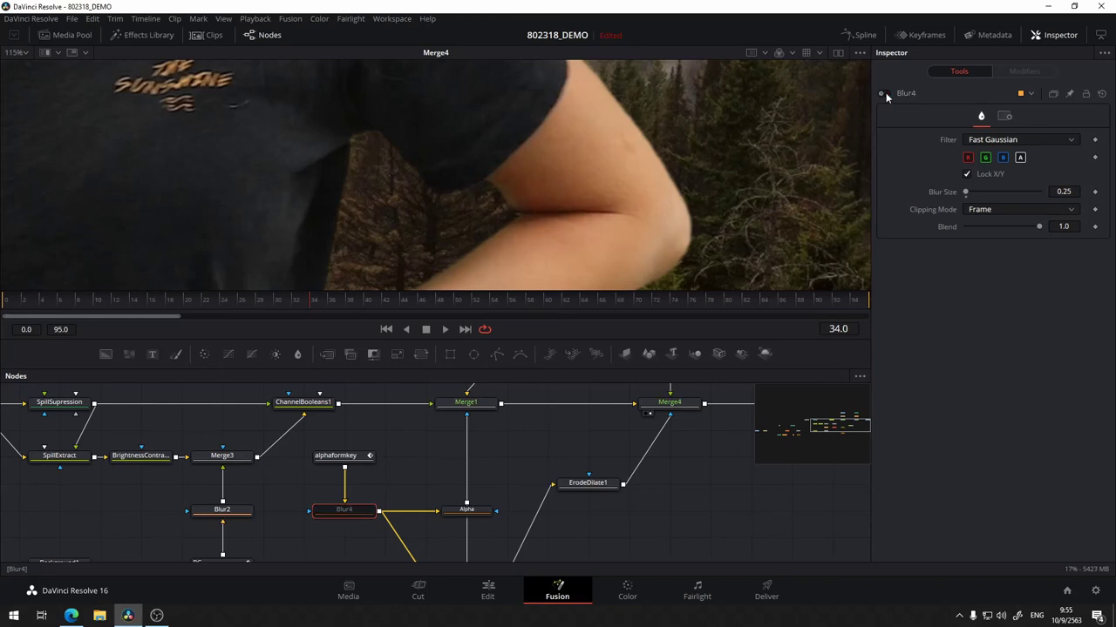
click(885, 93)
- Try a Blur Size of 1.0, compare with Blur4 toggled, then settle on 0.25
click(1065, 190)
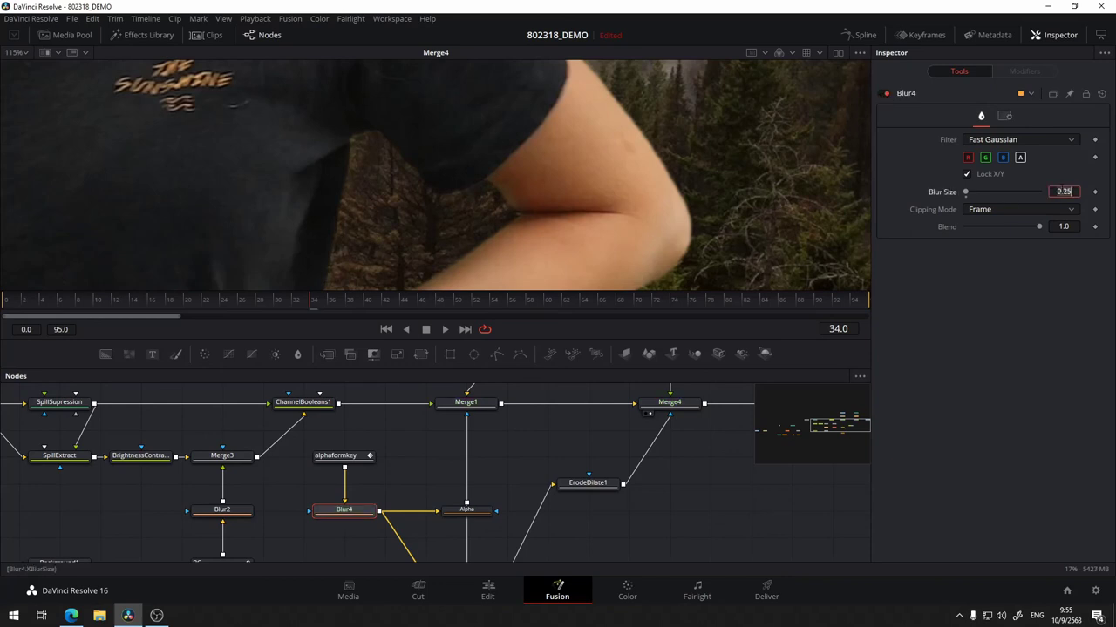
text(1)
key(Tab)
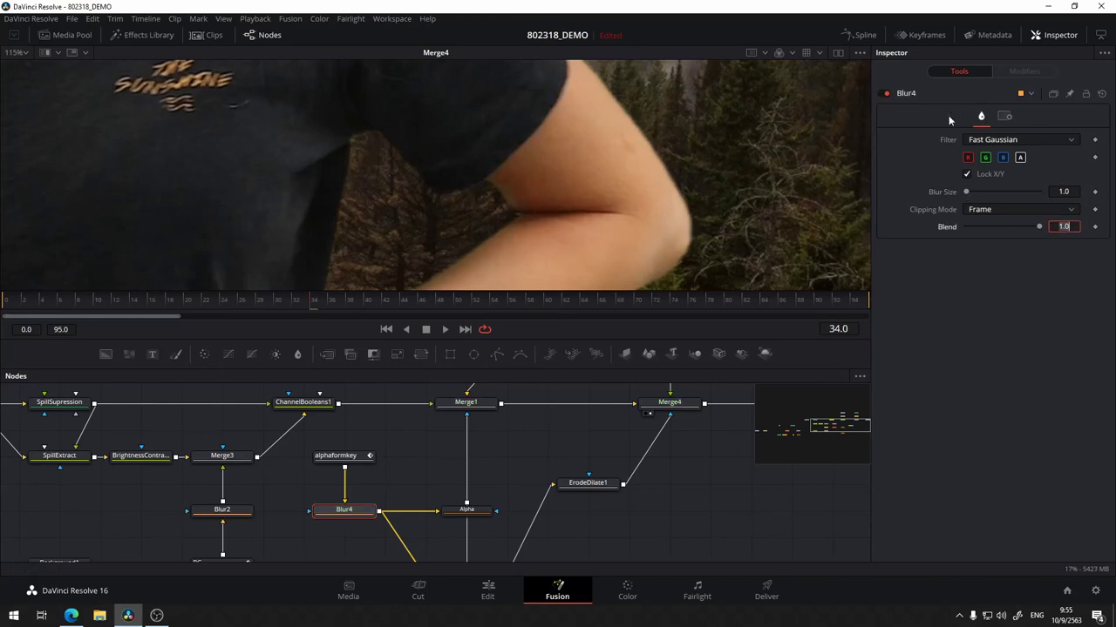
click(887, 93)
click(888, 93)
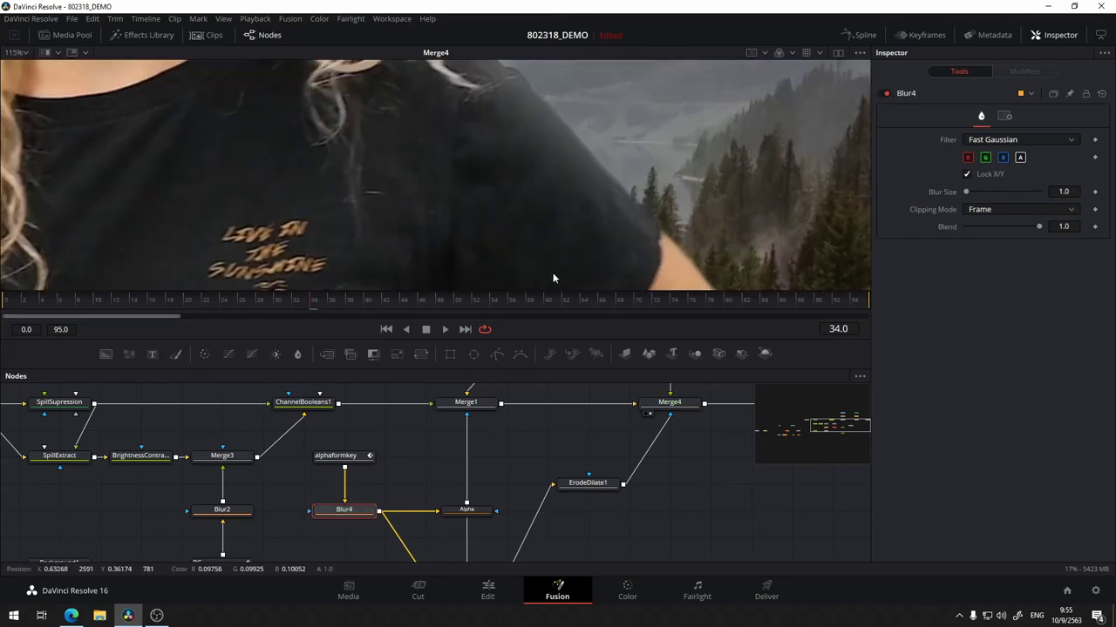
click(1063, 191)
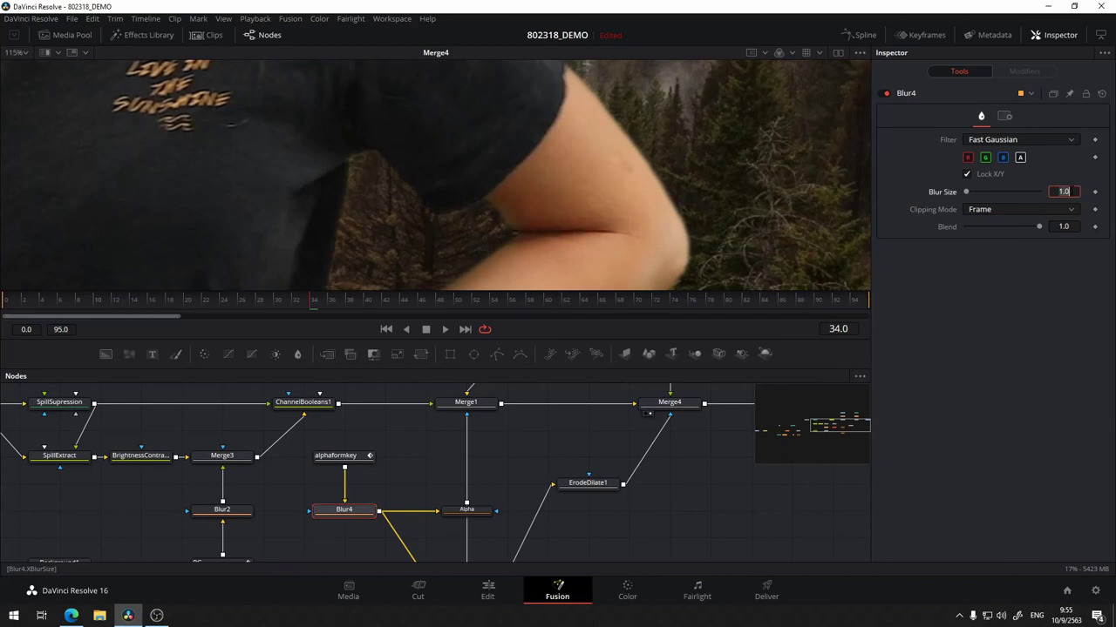
text(0.25)
key(Tab)
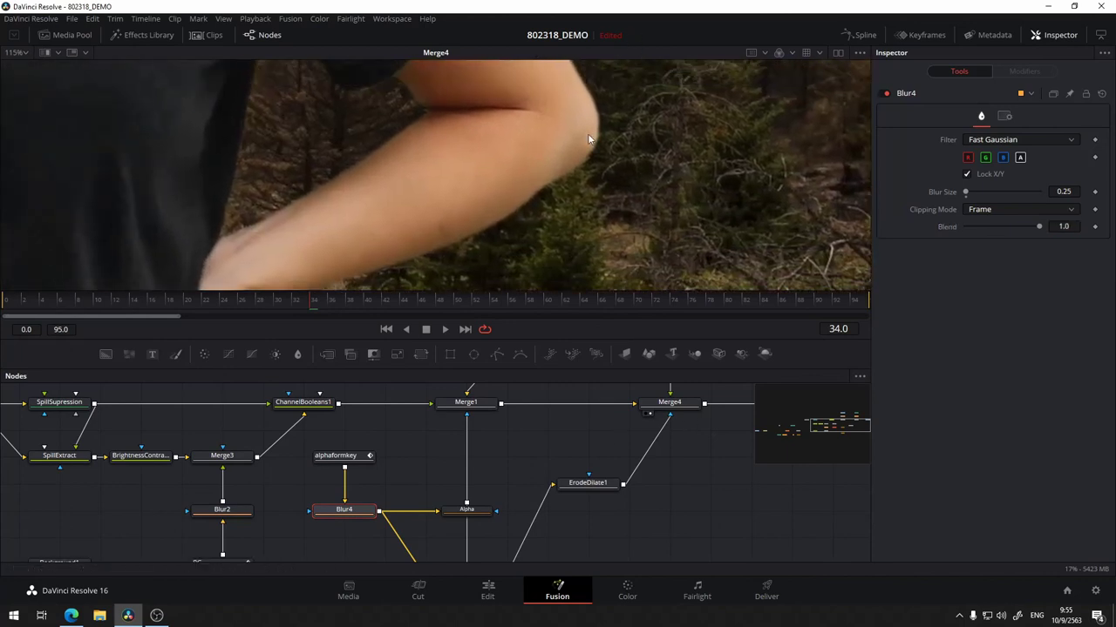
- Pan the node graph, move MediaIn2 and Resize2 higher, and select Resize2
drag(552, 510, 465, 459)
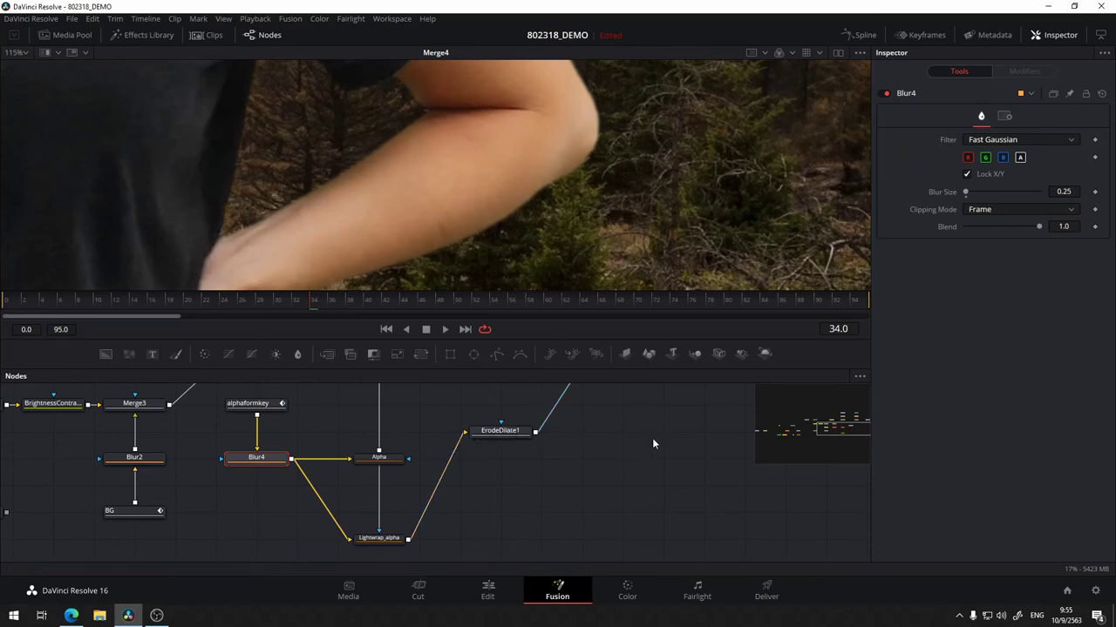
drag(652, 437, 529, 539)
scroll(592, 455, up, 5)
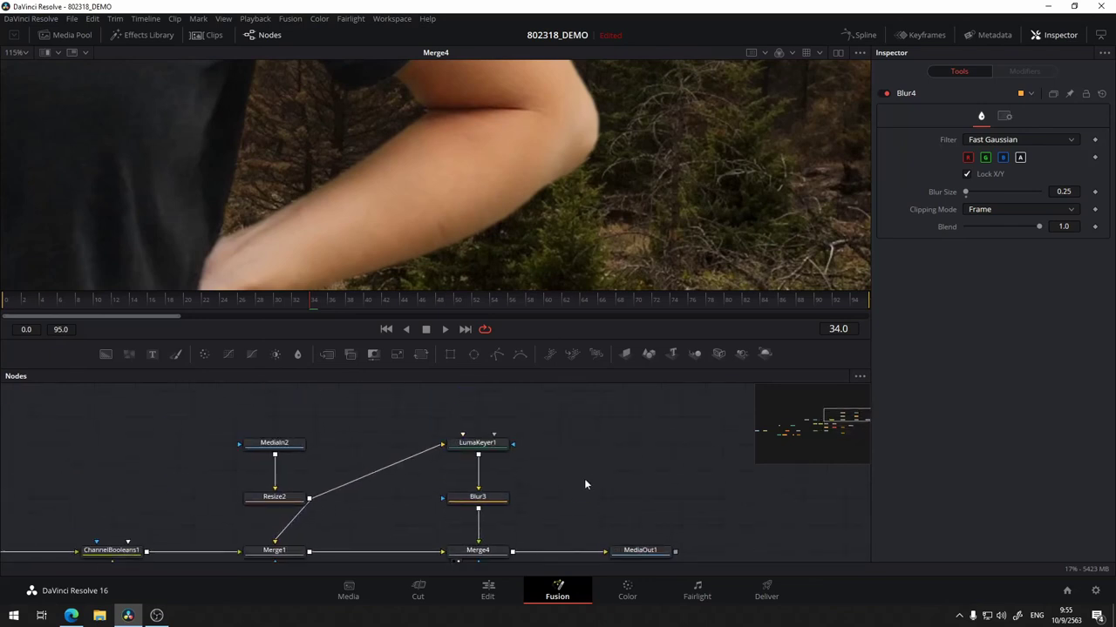
mouse_move(585, 485)
mouse_down()
mouse_move(678, 438)
mouse_move(687, 458)
mouse_up()
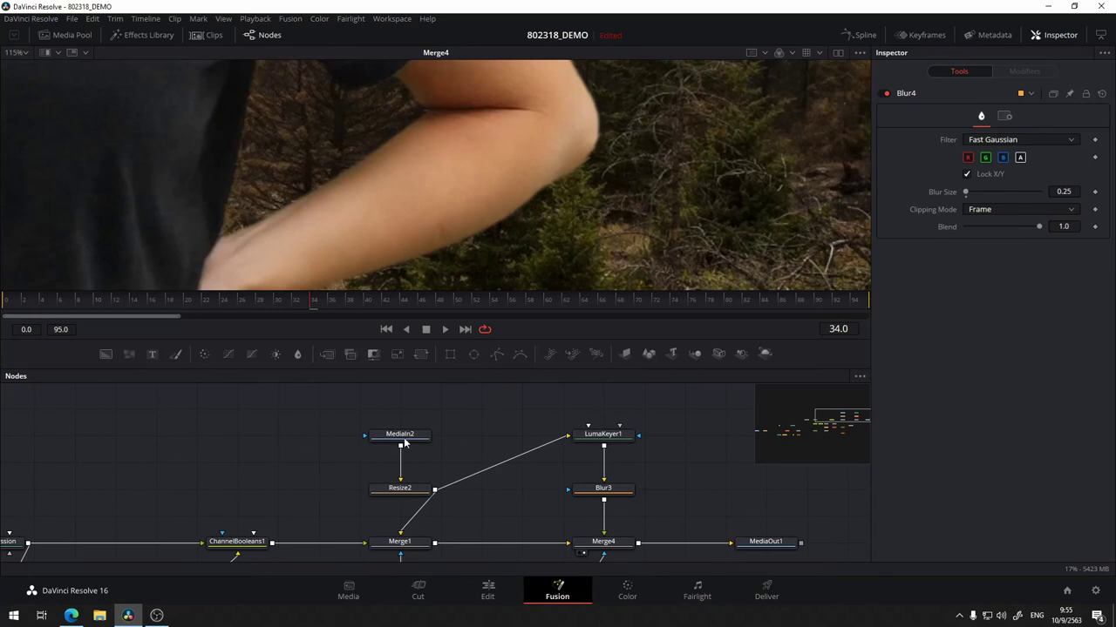
mouse_move(443, 420)
mouse_down()
mouse_move(483, 440)
mouse_move(393, 525)
mouse_move(457, 440)
mouse_up()
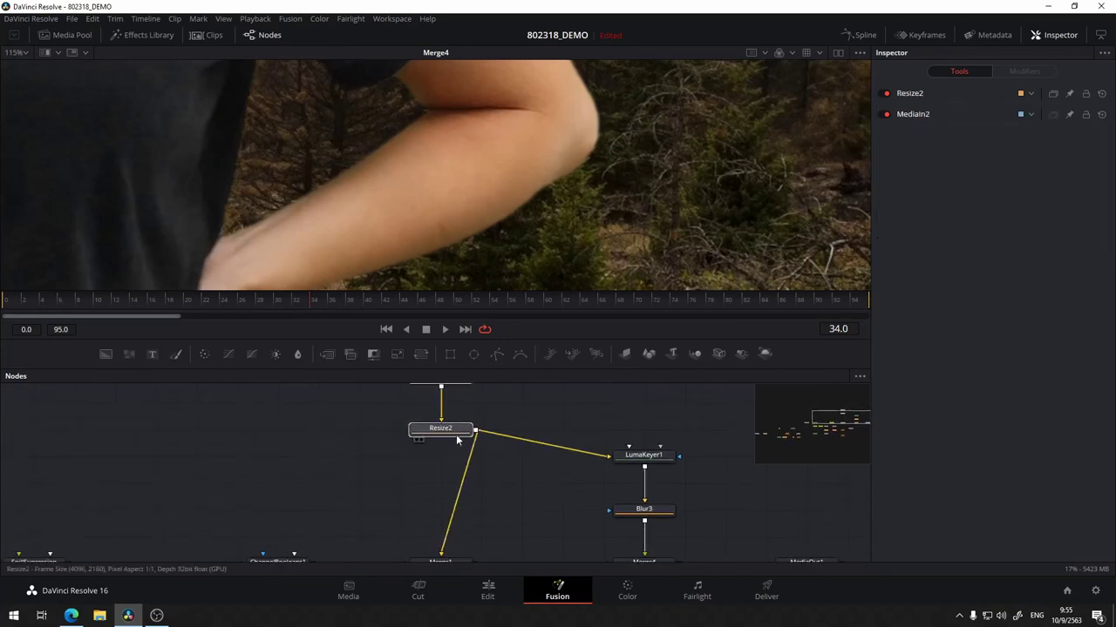
click(457, 434)
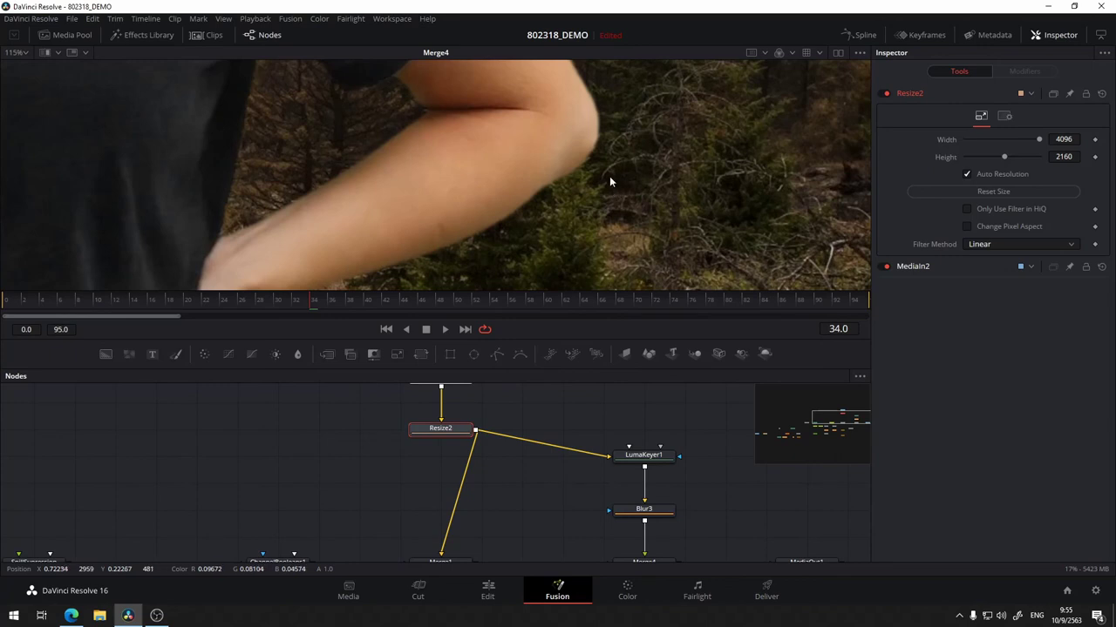
- Fit the composite in the viewer, then zoom and pan onto the woman's face and hair
key(ctrl+f)
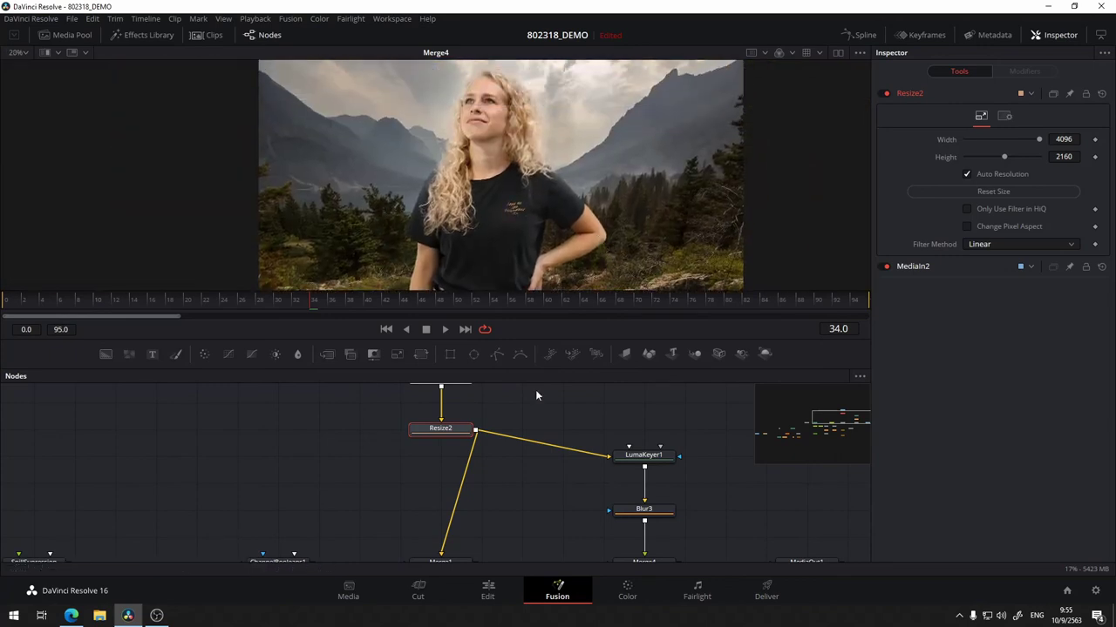
scroll(514, 427, down, 1)
scroll(488, 441, down, 2)
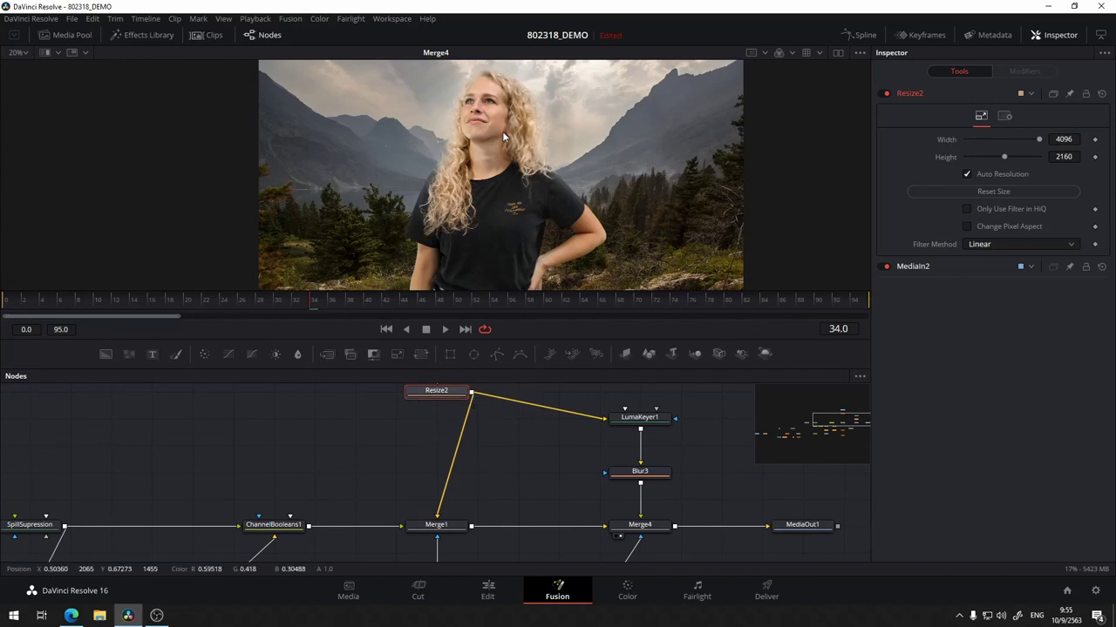
scroll(502, 131, up, 3)
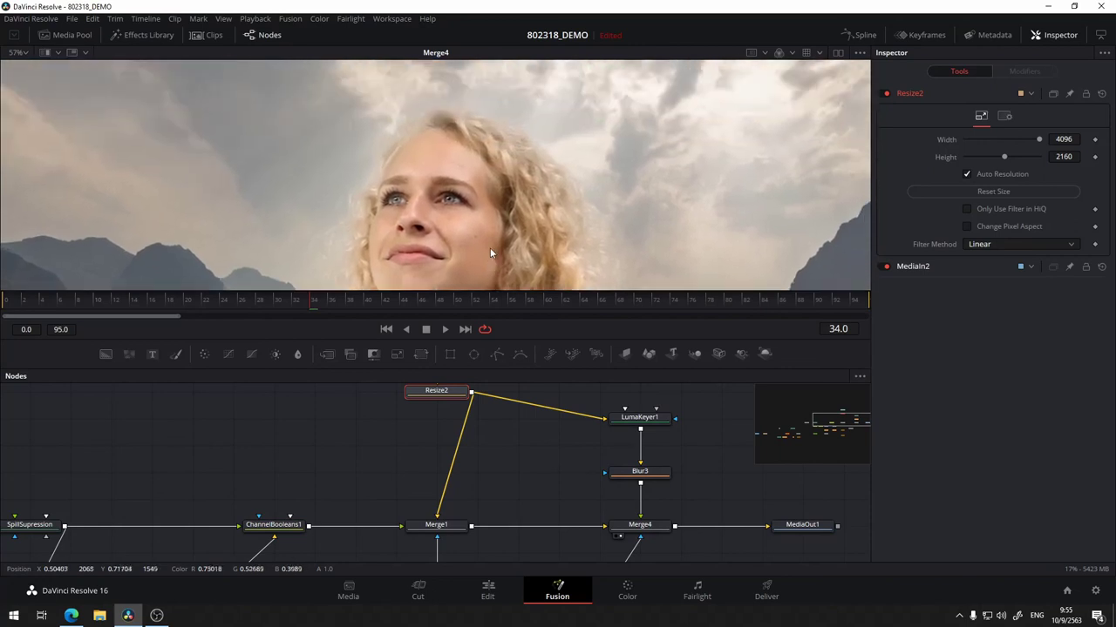
drag(497, 146, 410, 103)
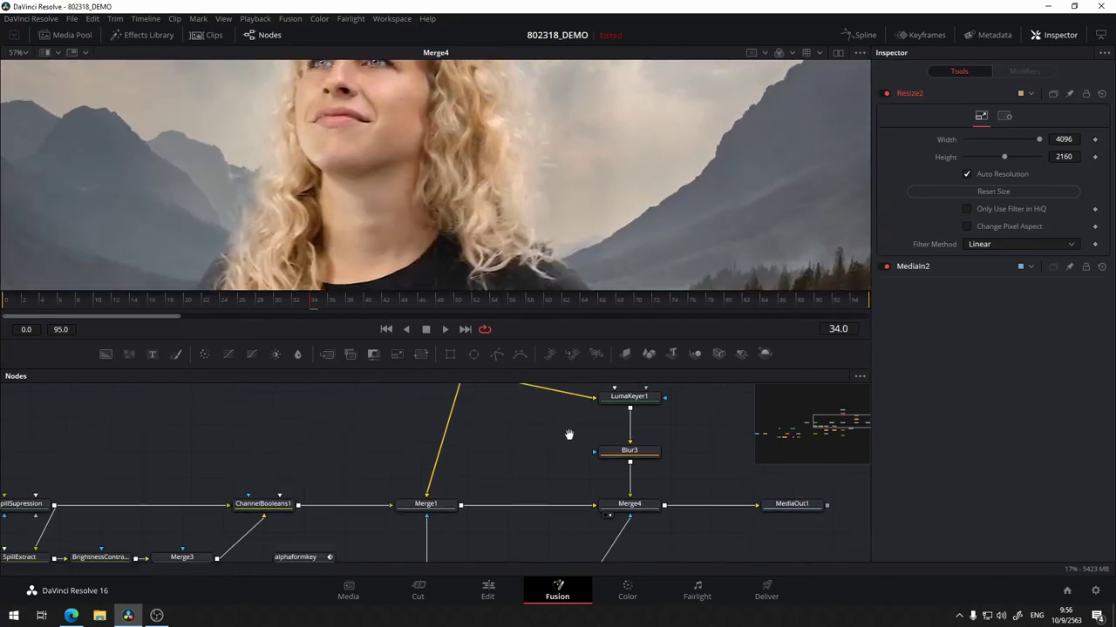
scroll(444, 513, down, 8)
- Select the Lightwrap_alpha mask and lower its Soft Edge to 0.0126
click(476, 488)
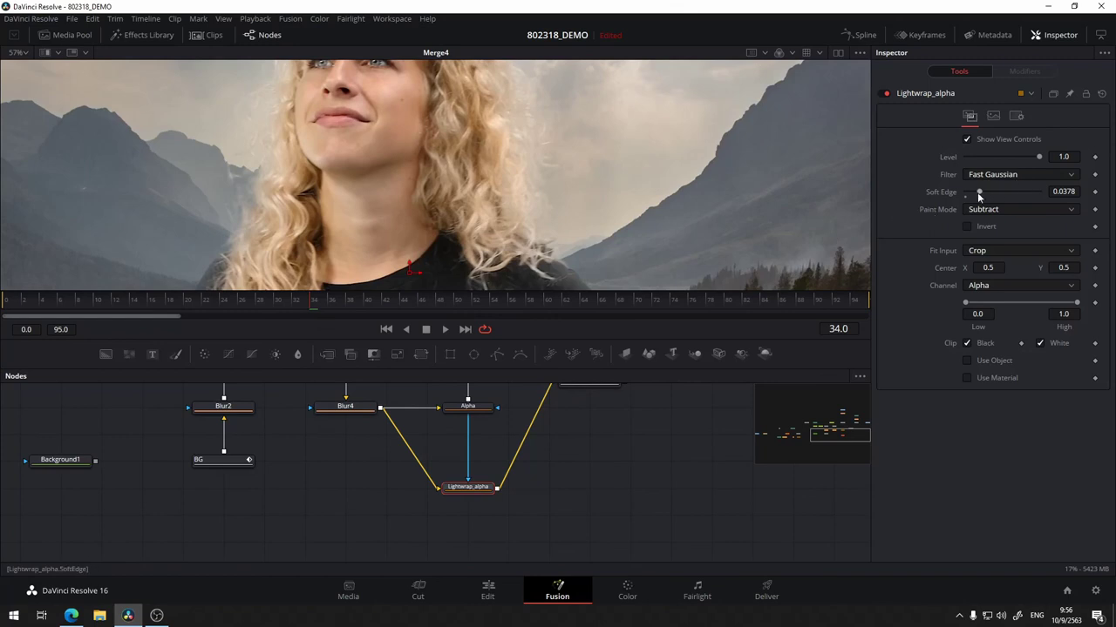
drag(978, 192, 968, 197)
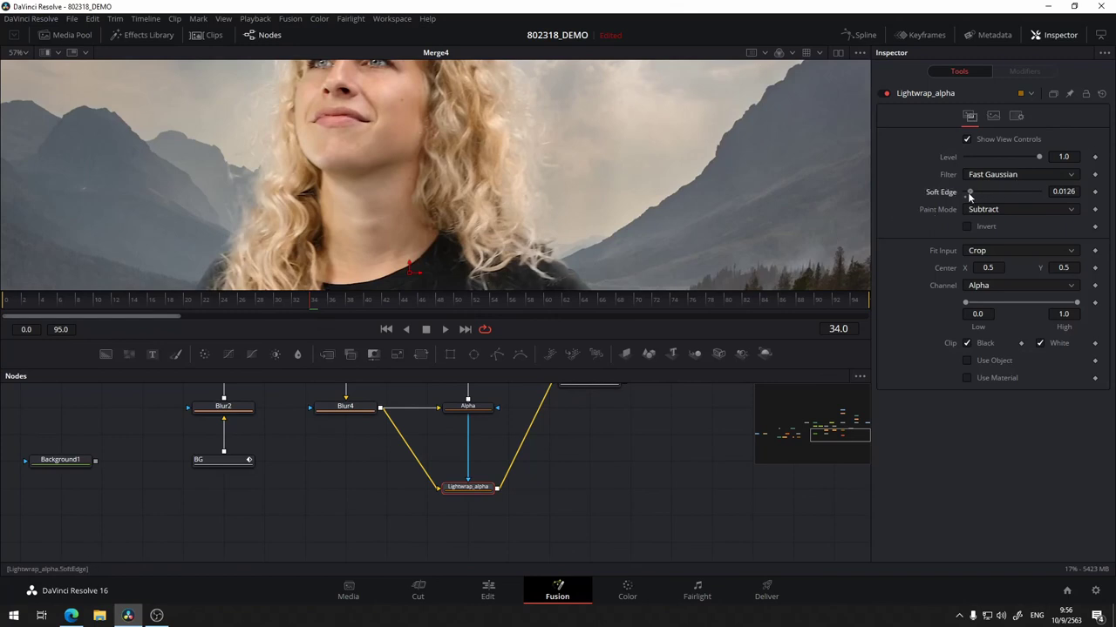
drag(525, 152, 636, 17)
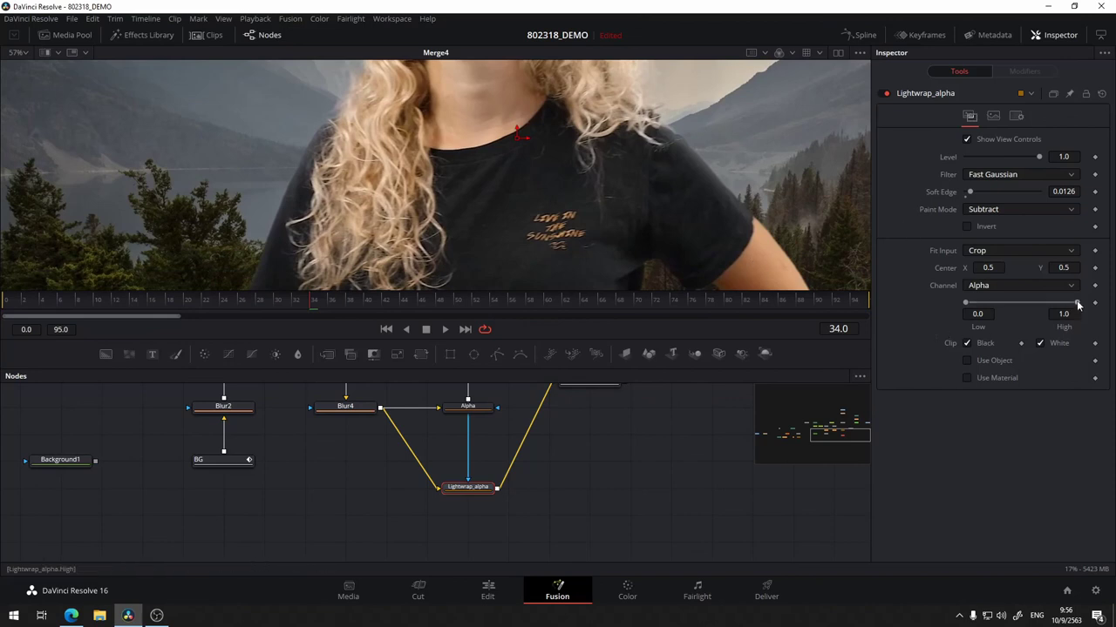
mouse_move(592, 421)
mouse_down()
mouse_move(555, 517)
mouse_move(419, 502)
mouse_up()
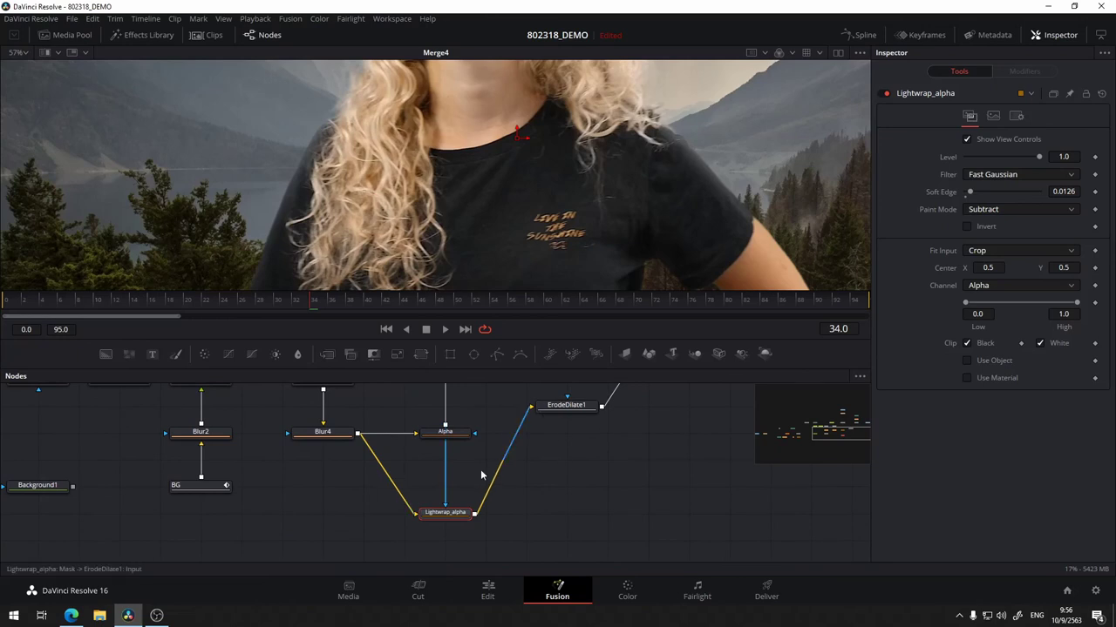
drag(1041, 159, 1039, 157)
drag(1079, 304, 1077, 303)
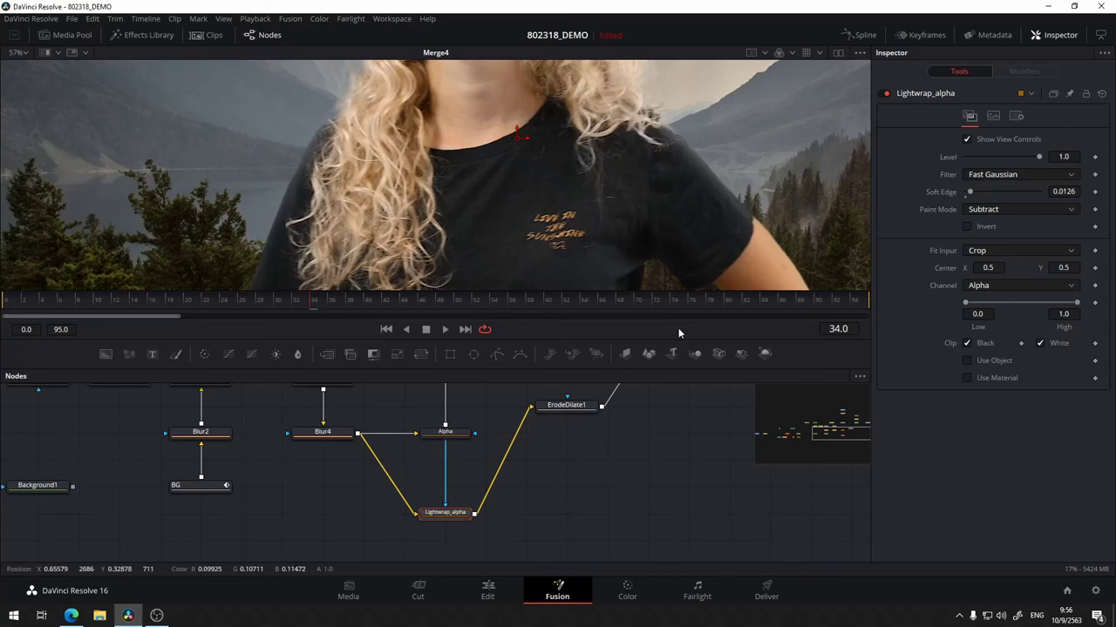
scroll(553, 410, up, 3)
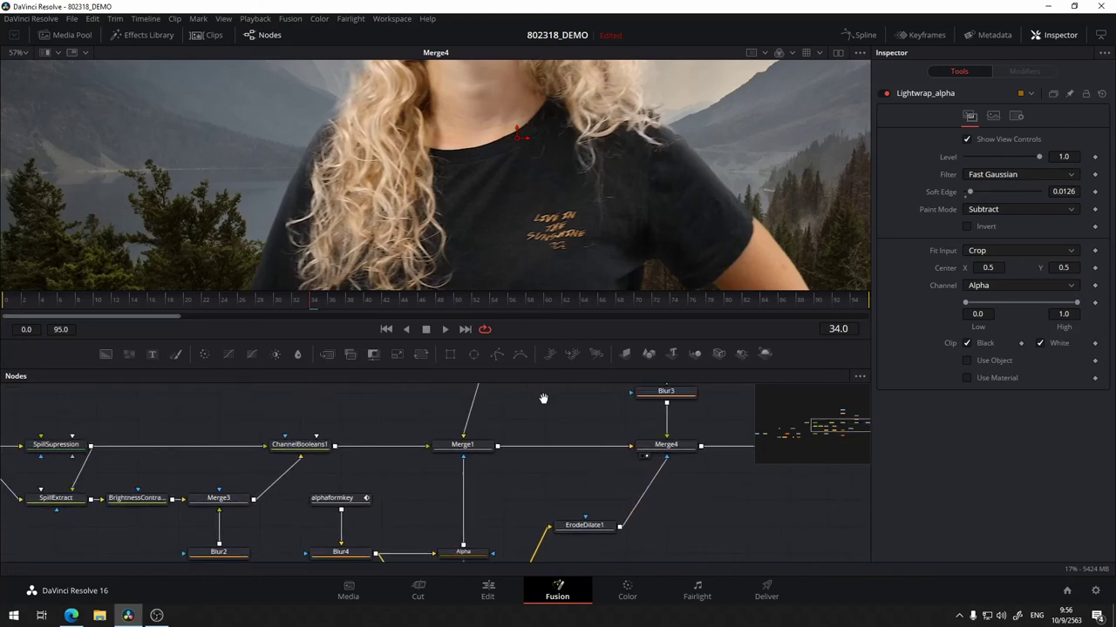
scroll(543, 398, up, 3)
scroll(675, 97, right, 5)
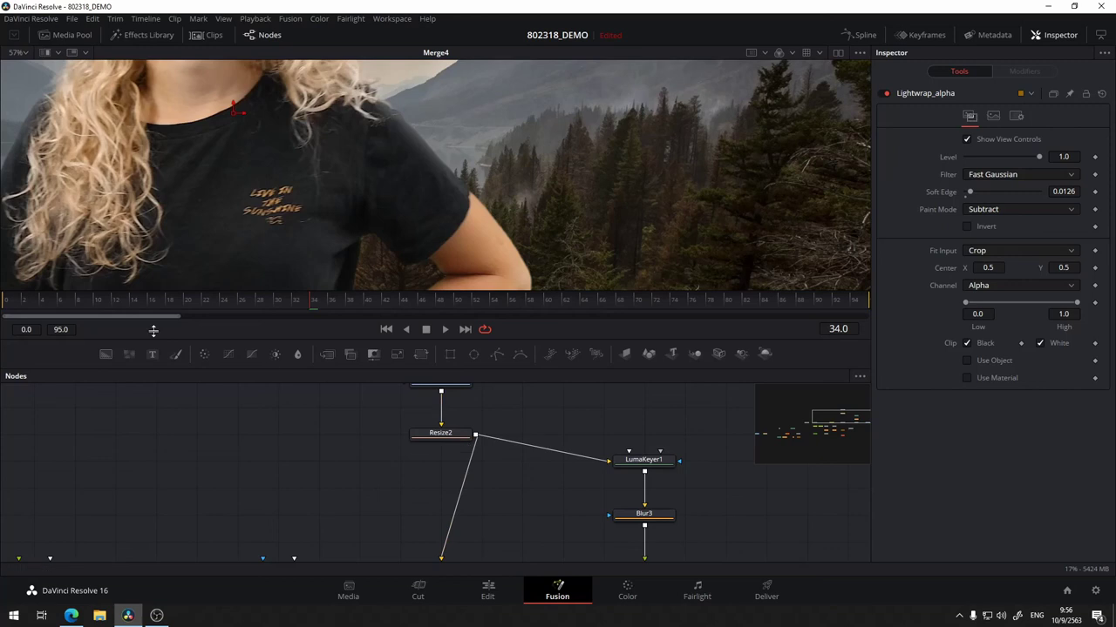
- Drag Defocus from the Effects Library's Tools > Blur onto the link right after Resize2
click(144, 34)
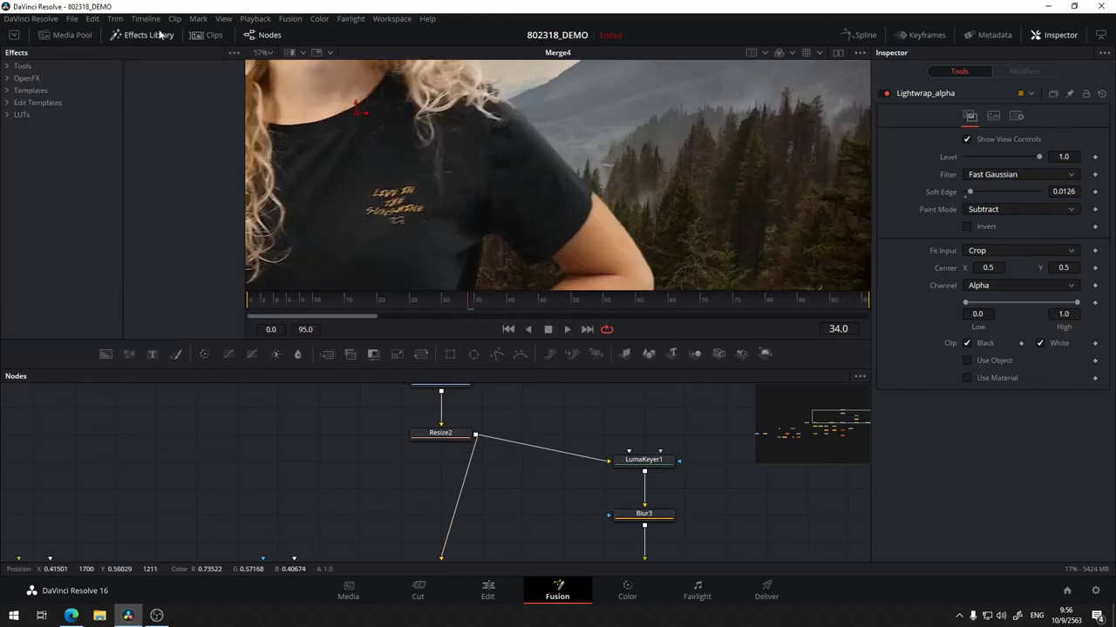
click(6, 66)
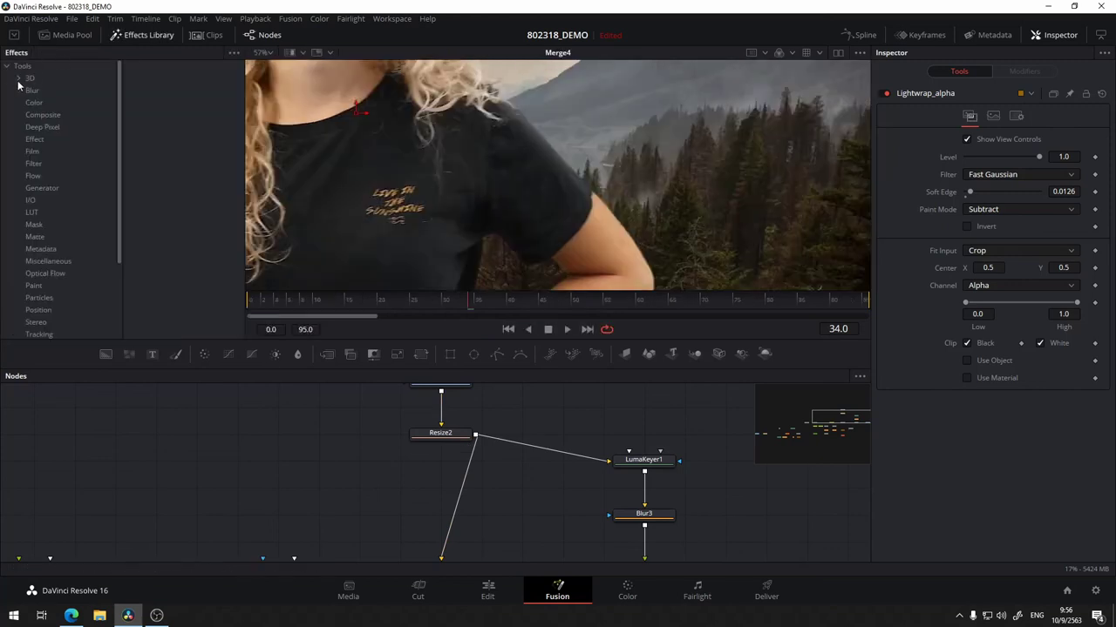
click(30, 90)
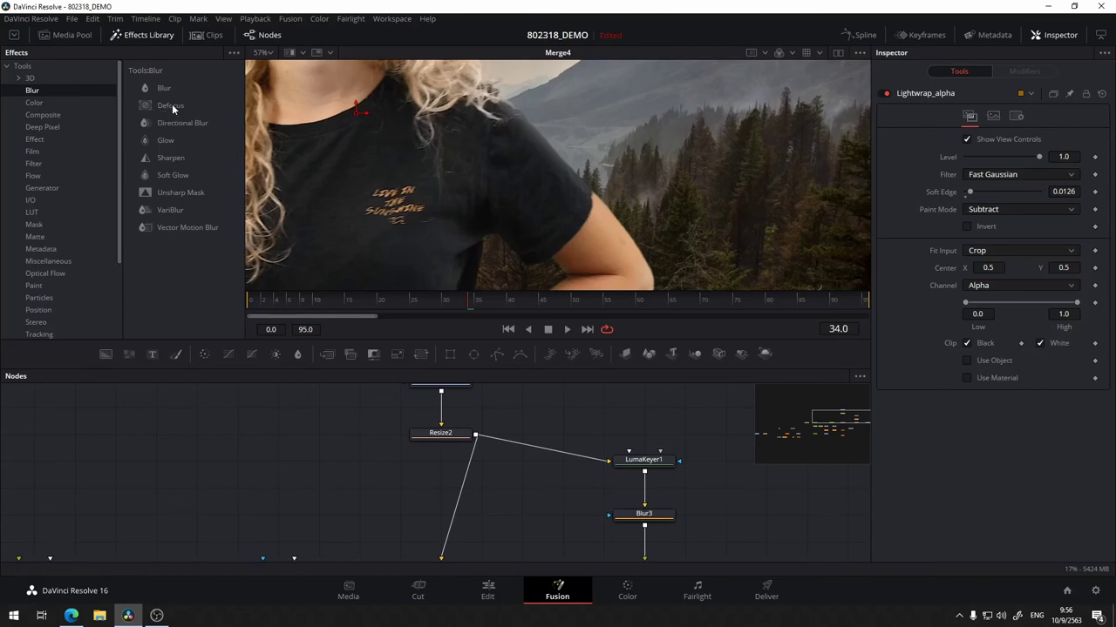
mouse_move(170, 108)
mouse_down()
mouse_move(465, 518)
mouse_move(456, 512)
mouse_up()
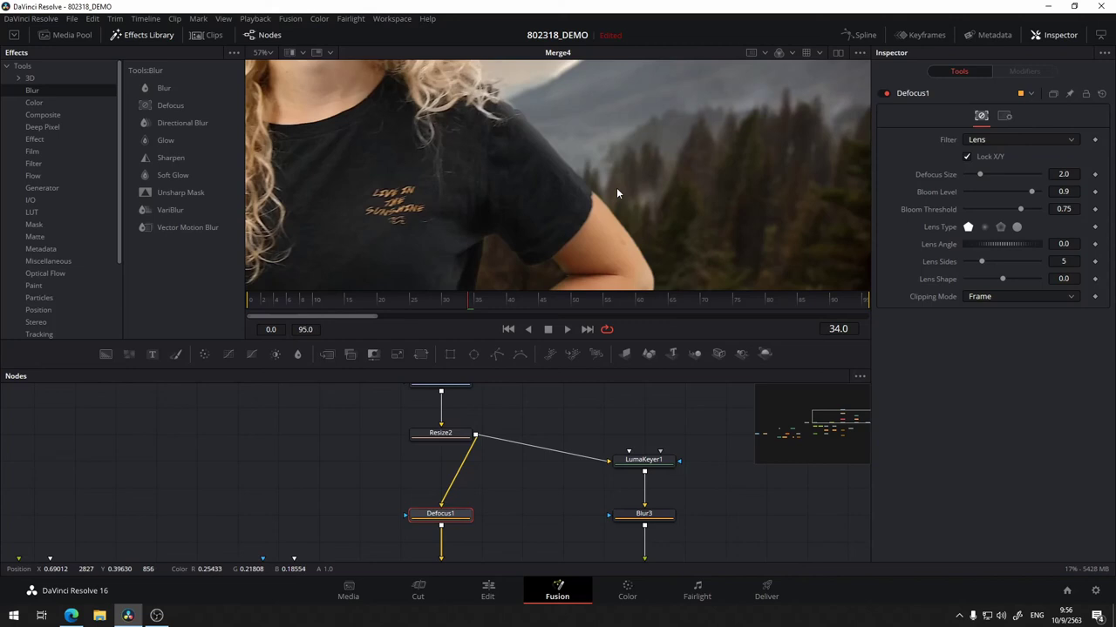
- Raise Defocus1's Lens Defocus Size to about 6.77, previewing the blurred background in the viewer
scroll(616, 188, down, 3)
scroll(617, 187, down, 3)
scroll(616, 189, up, 2)
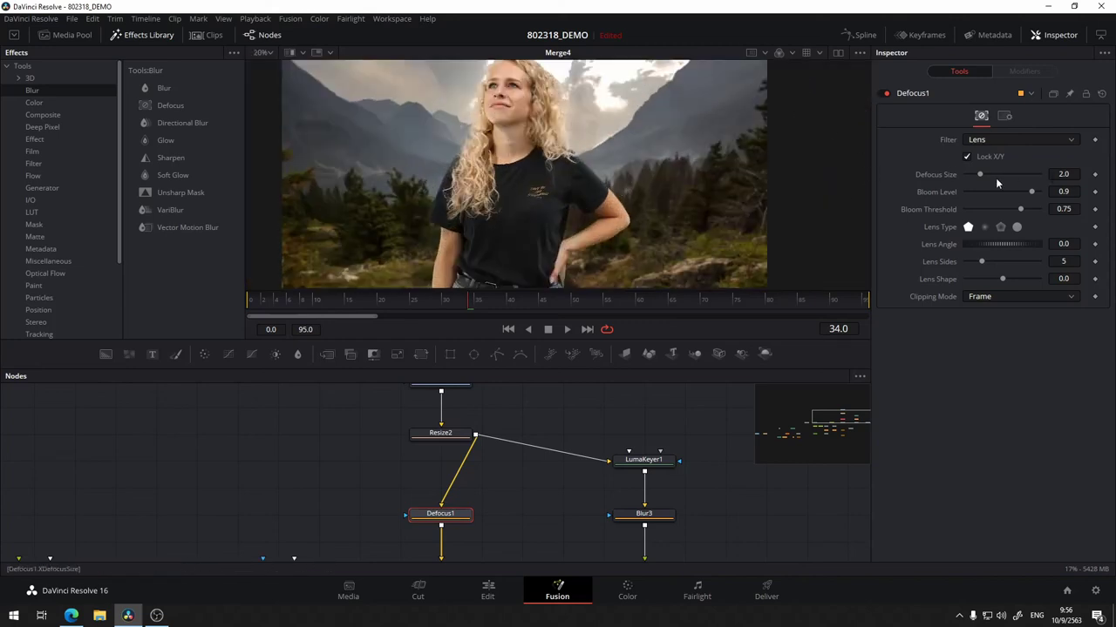
drag(981, 175, 993, 176)
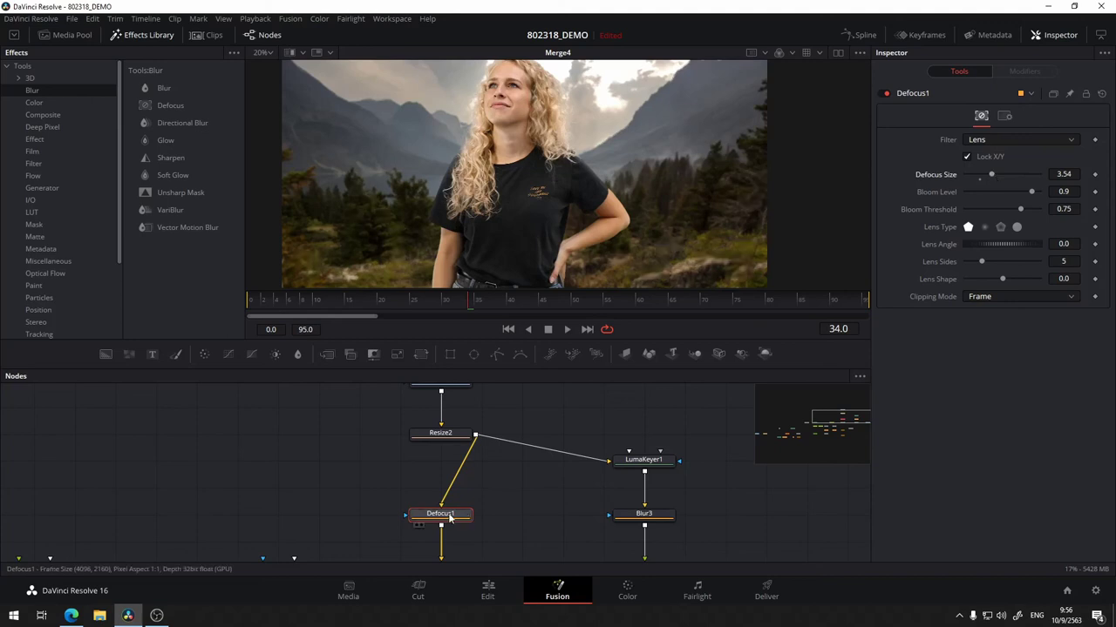
key(1)
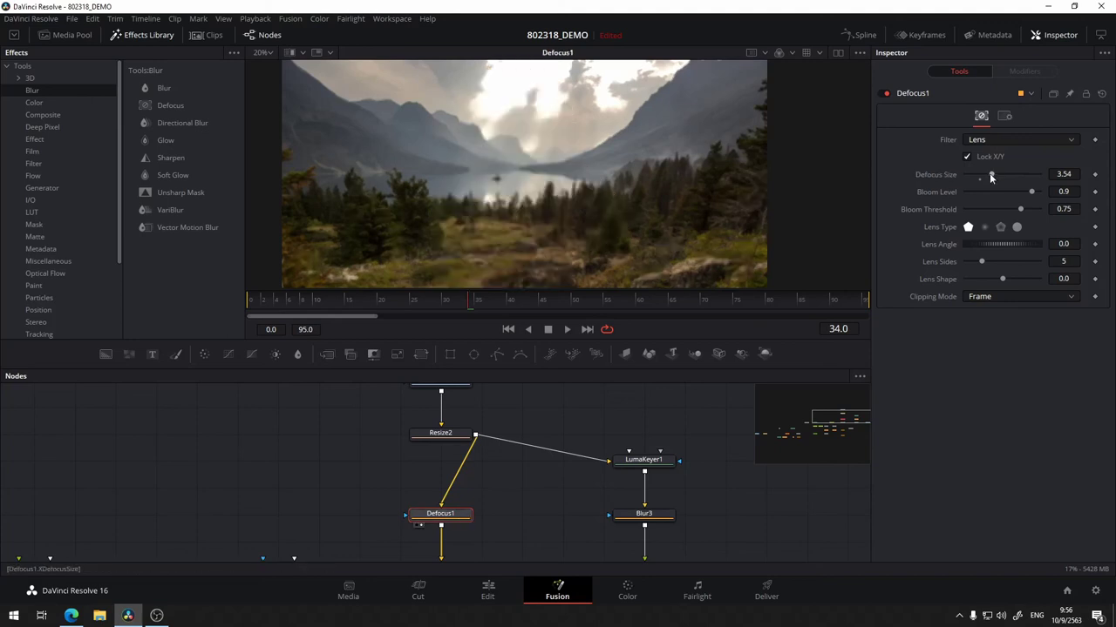
drag(990, 175, 1021, 177)
key(ctrl+z)
key(ctrl+z)
key(ctrl+z)
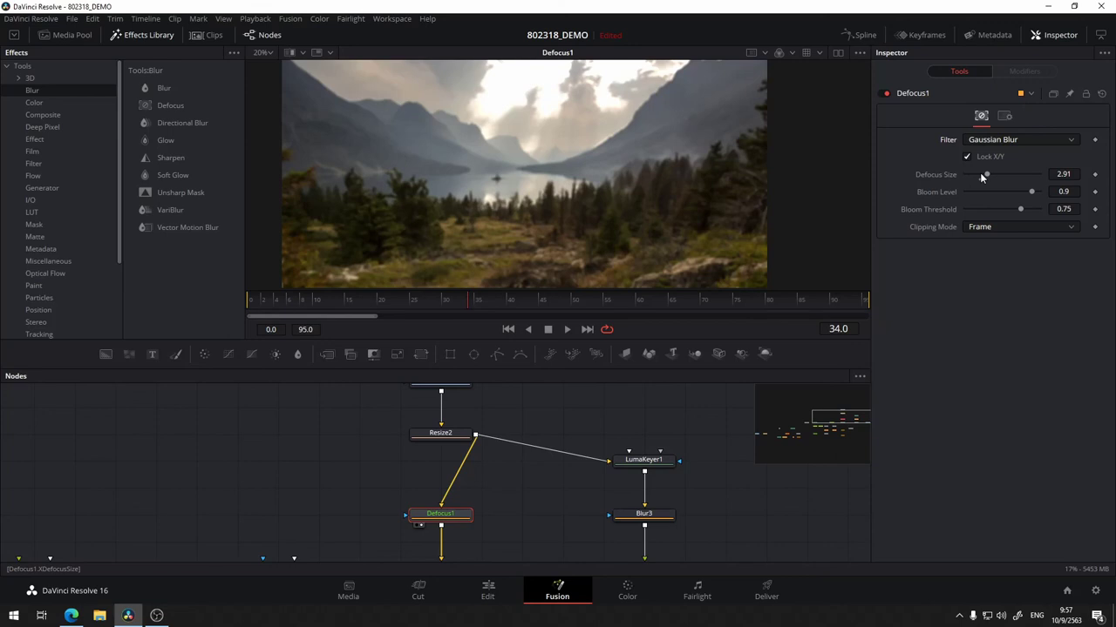
key(ctrl+shift+z)
key(ctrl+shift+z)
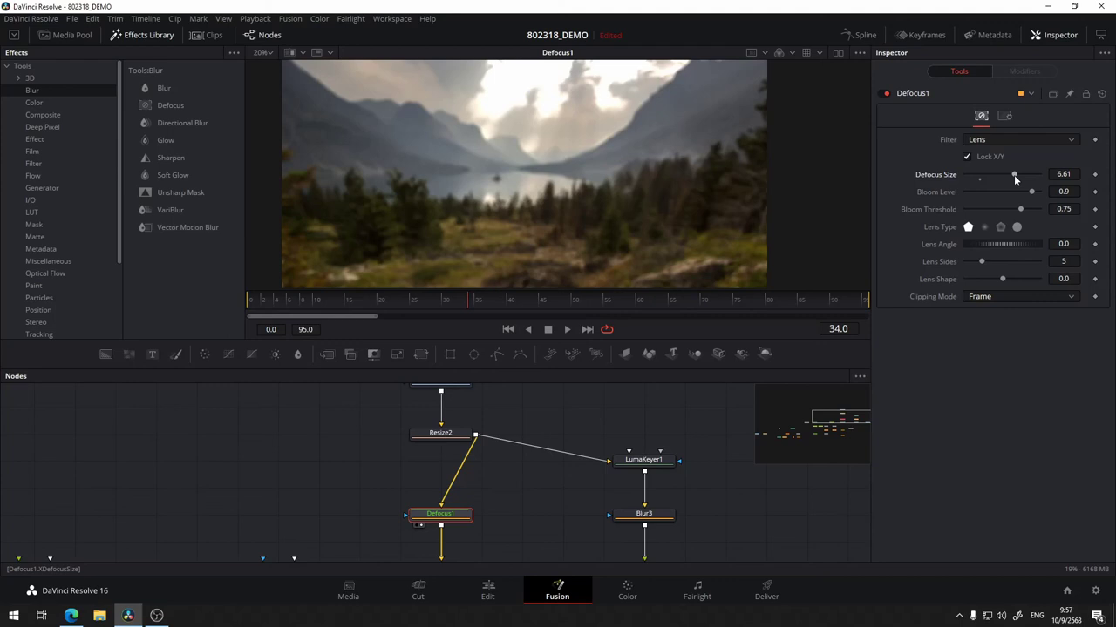
drag(1014, 174, 995, 174)
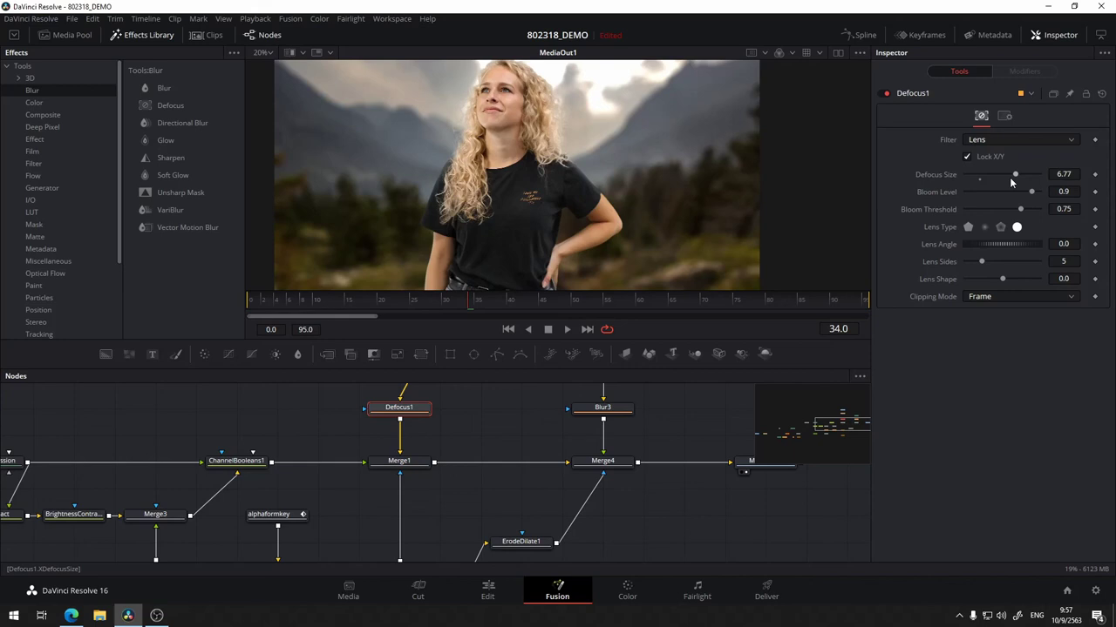
- Drag Blur4's Blur Size to 11.8 to inspect its heavily softened silhouette matte
drag(1011, 182, 979, 176)
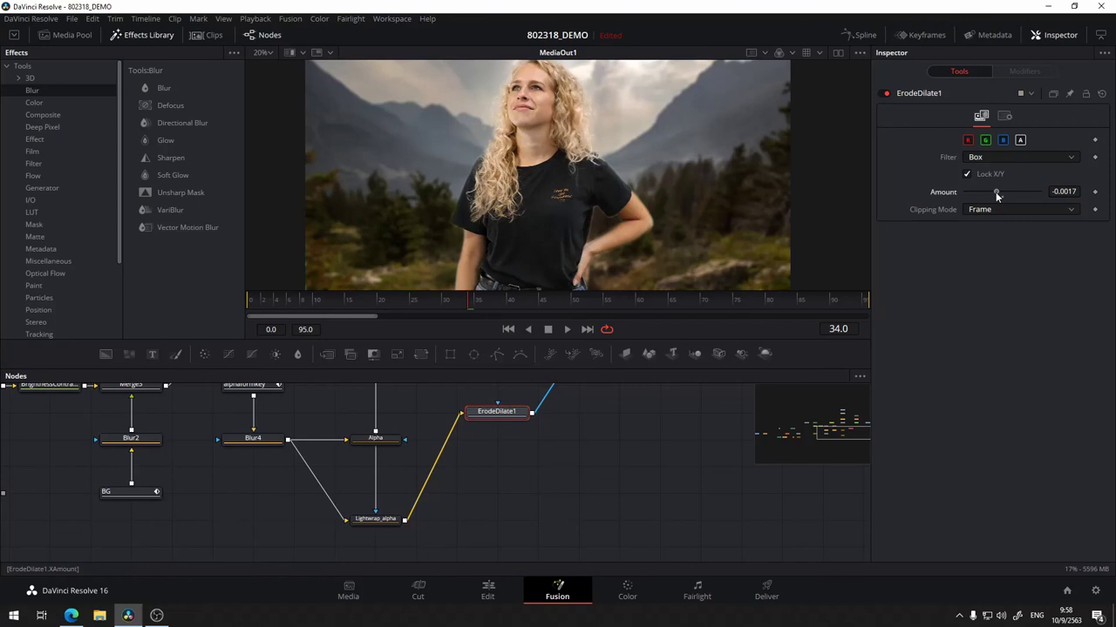
- Set ErodeDilate1's Amount to 0.0014 and Blur4's Blur Size to 0.5, toggling Blur4 to compare
drag(995, 192, 1006, 193)
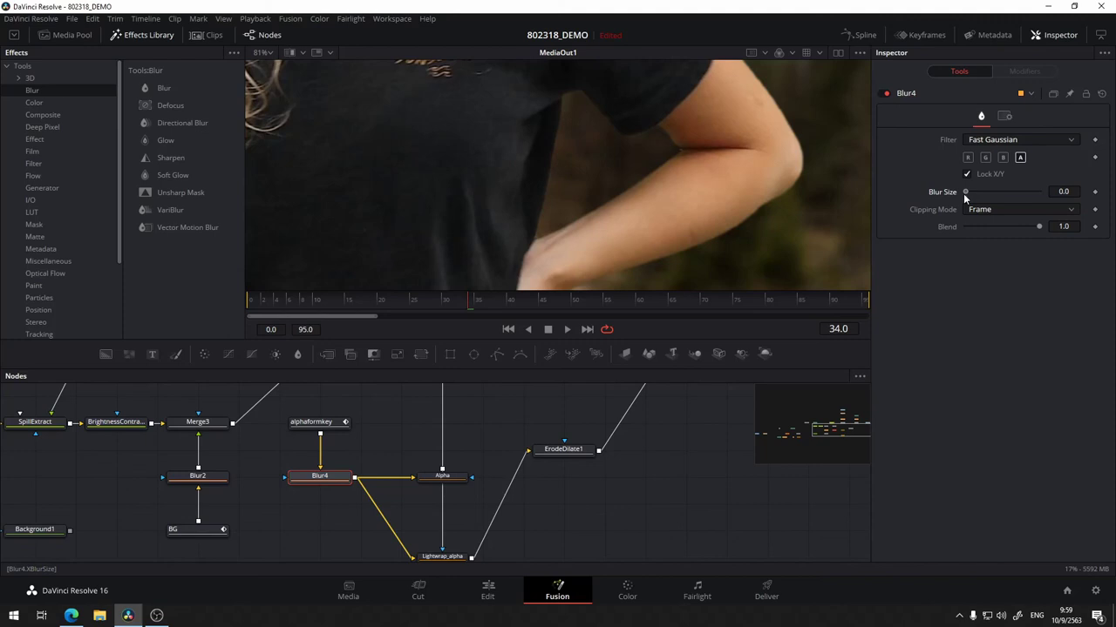
click(1061, 190)
text(5)
click(885, 93)
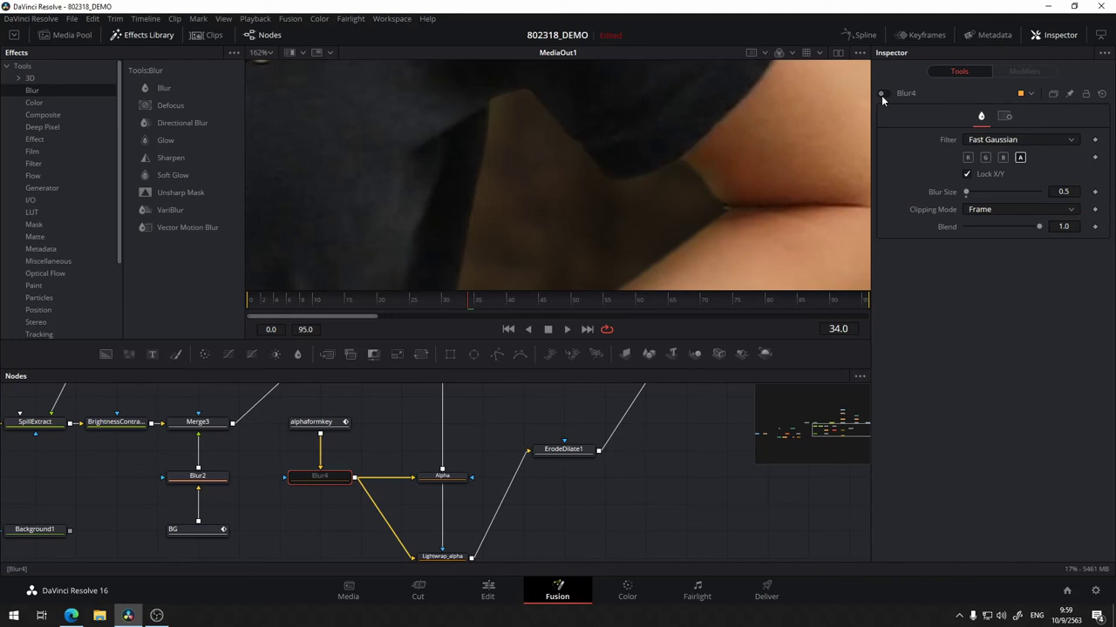
click(882, 93)
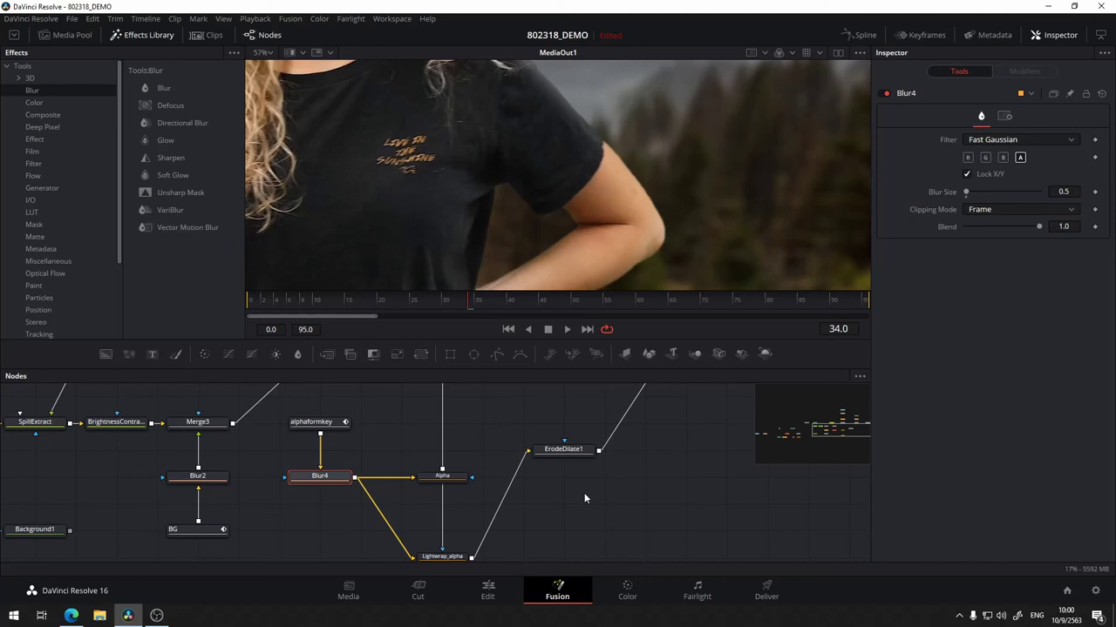
scroll(584, 498, left, 2)
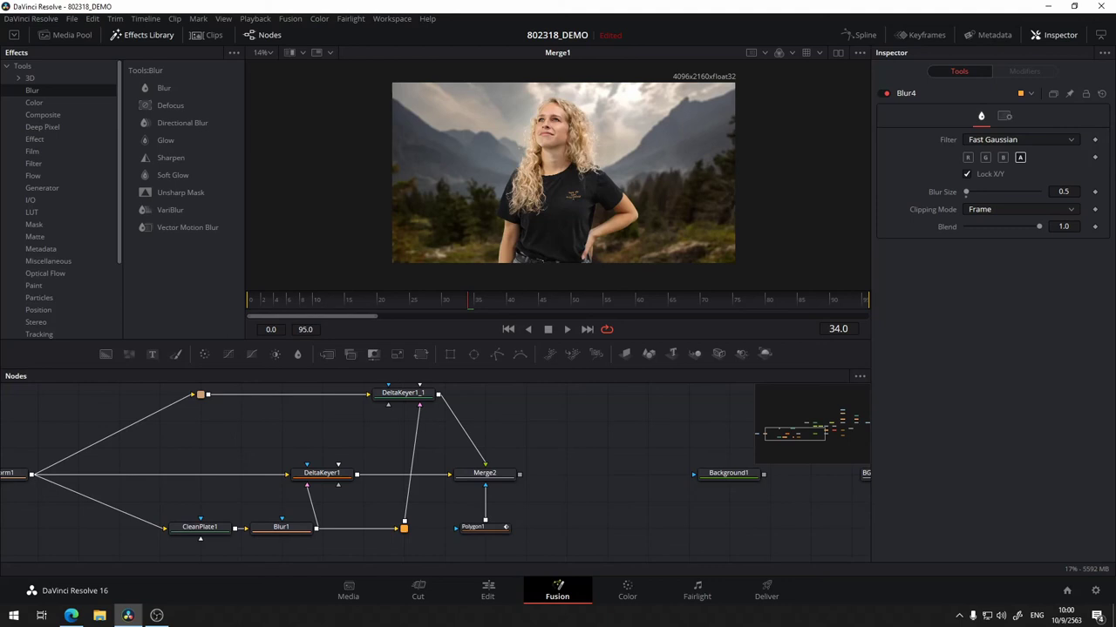
- Close the Effects Library and sweep the A/B wipe between Merge1 and Transform1 across the woman
click(142, 35)
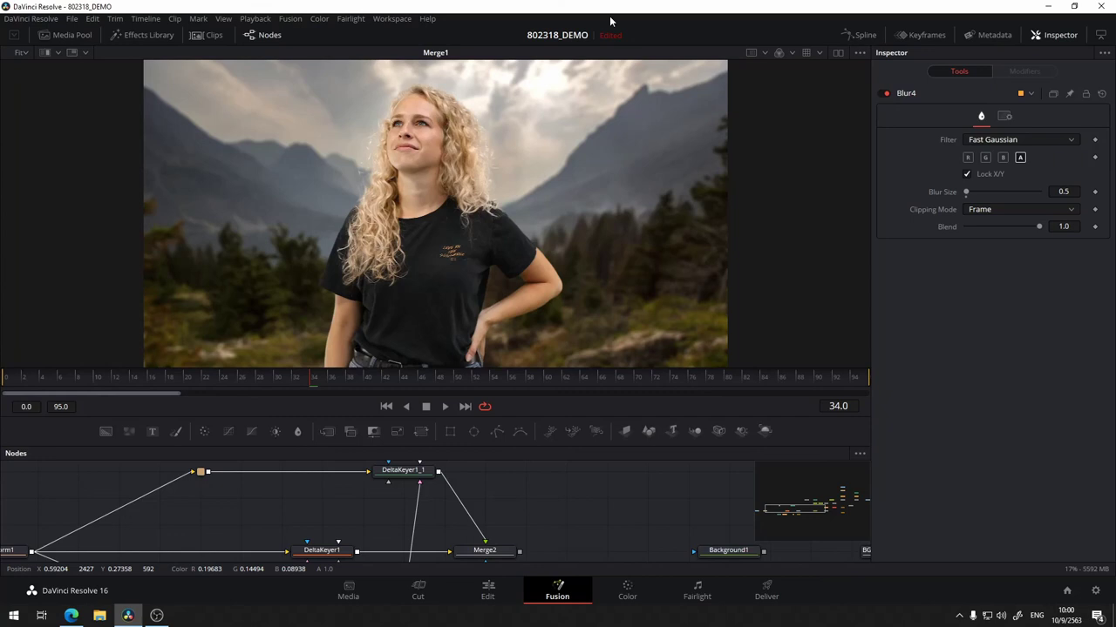
drag(634, 254, 432, 254)
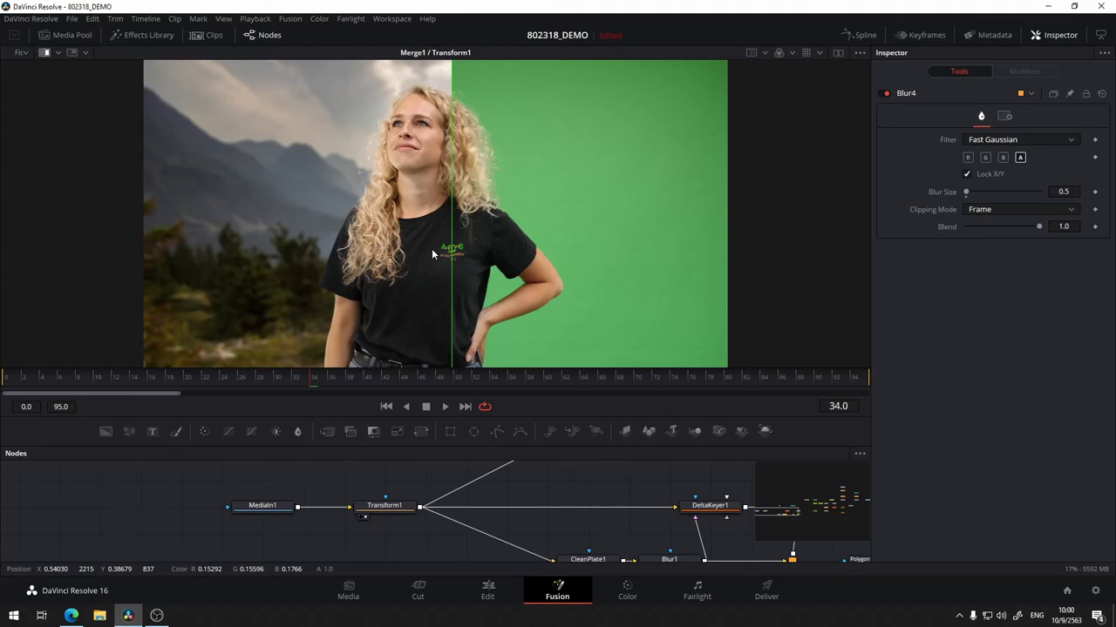
drag(431, 254, 695, 301)
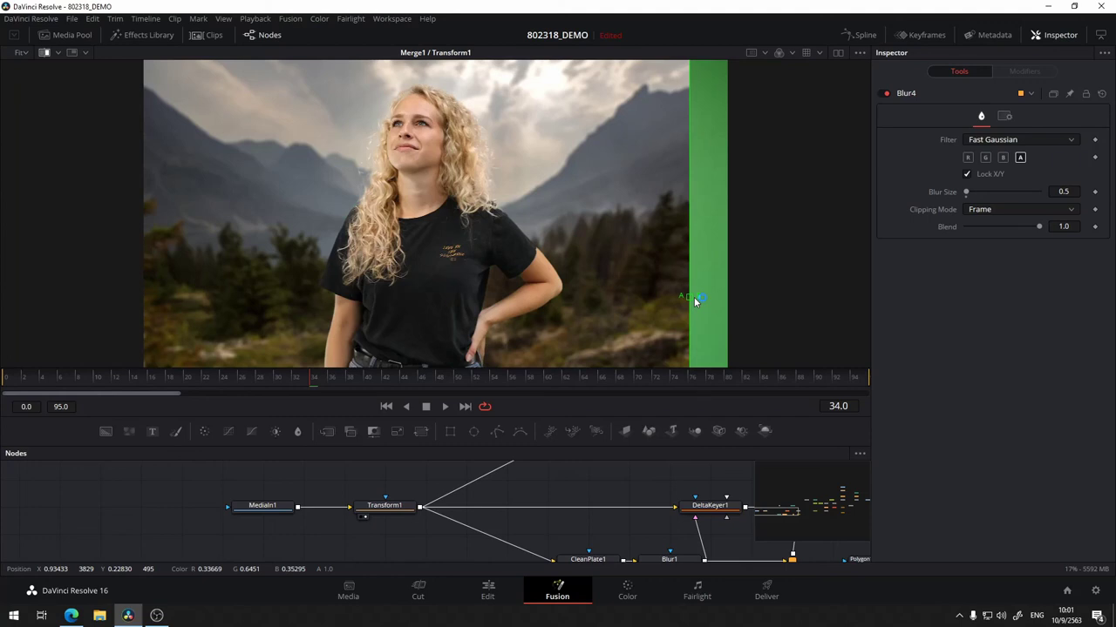
drag(694, 300, 671, 331)
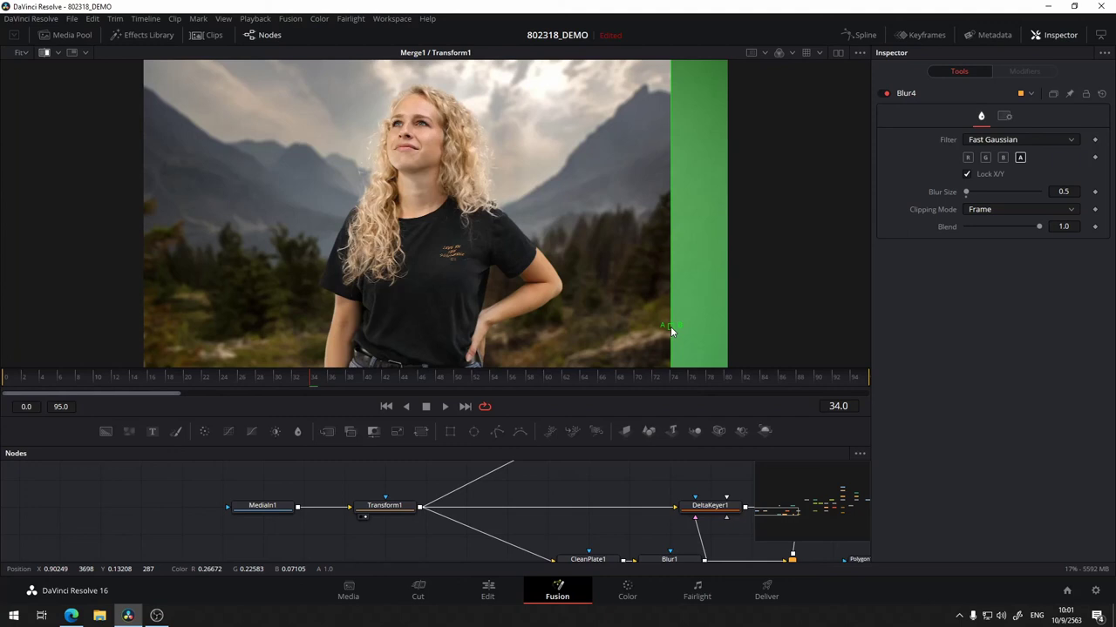
drag(671, 328, 427, 323)
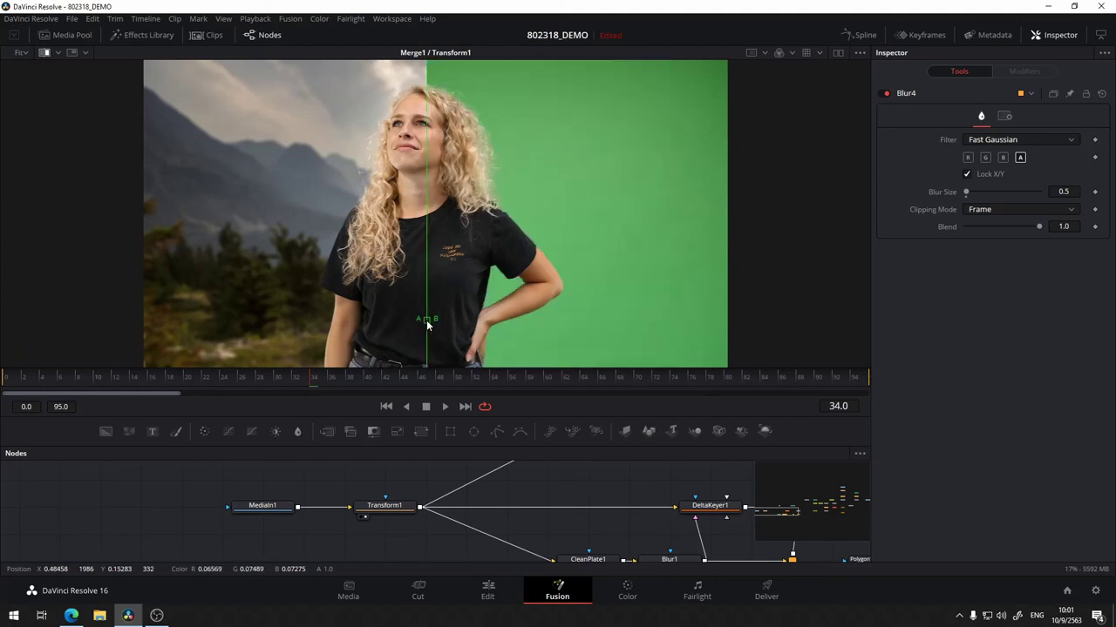